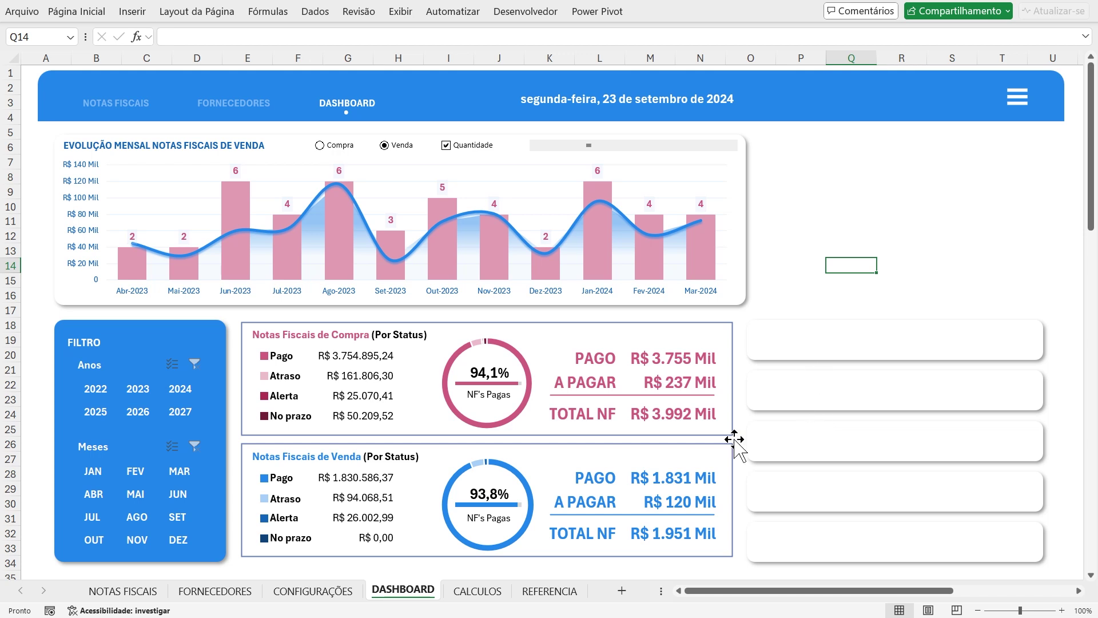
Examine the unpaid-invoice filter formula, its due dates and the TOP 5 PRÓXIMAS NF'S table on CALCULOS, comparing with the blank DASHBOARD cards
{"action": "left_click", "coordinate": [468, 593]}
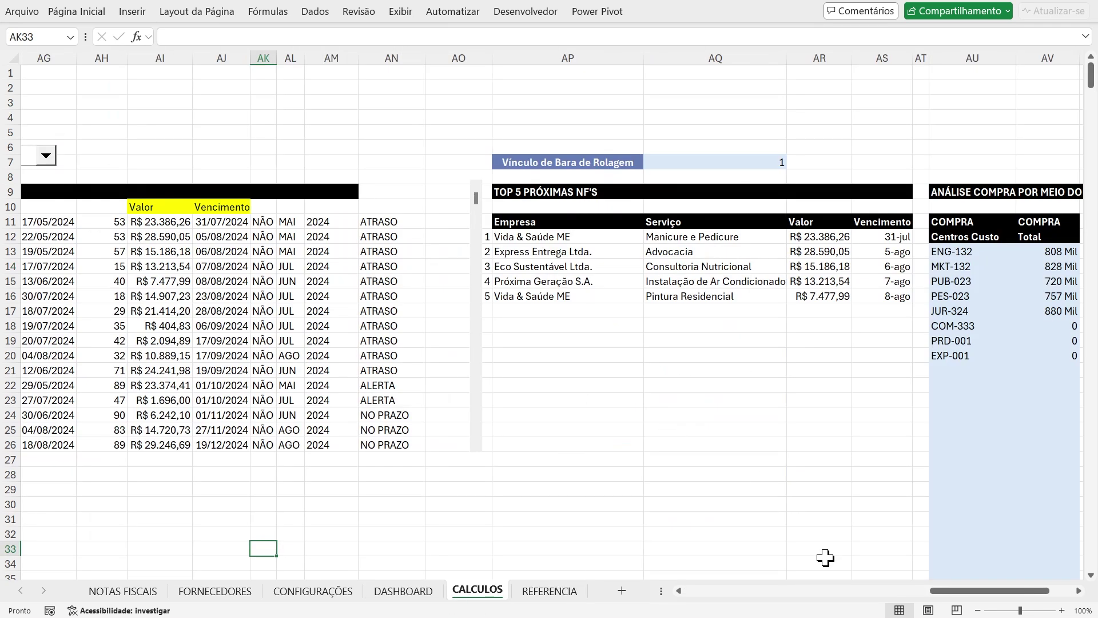
{"action": "left_click_drag", "start_coordinate": [966, 596], "coordinate": [863, 596]}
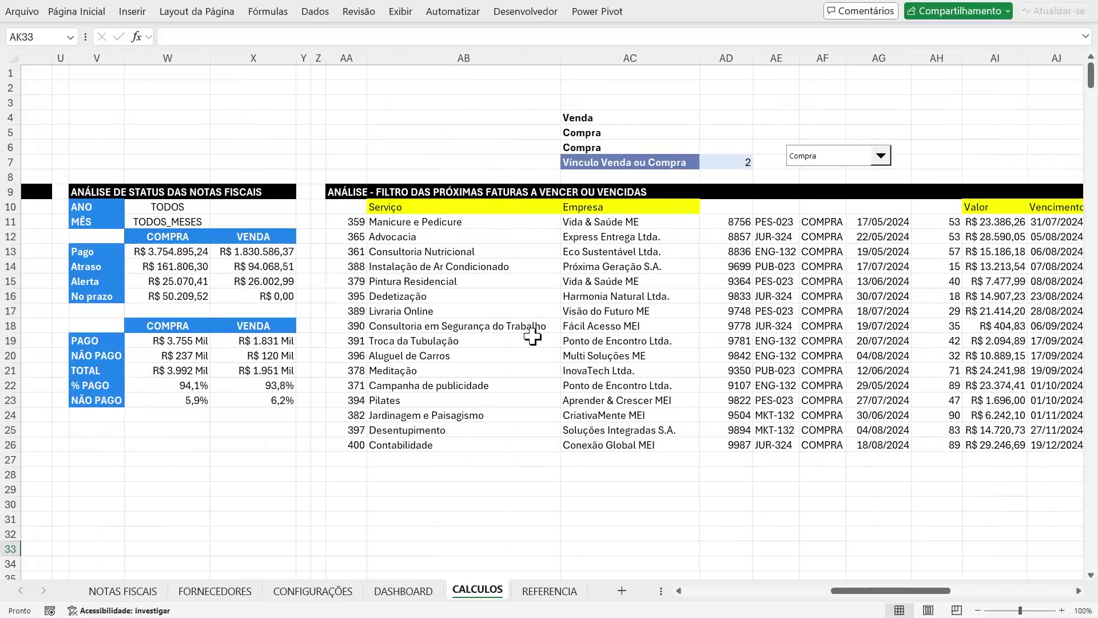
{"action": "left_click", "coordinate": [350, 222]}
{"action": "left_click_drag", "start_coordinate": [927, 586], "coordinate": [941, 590]}
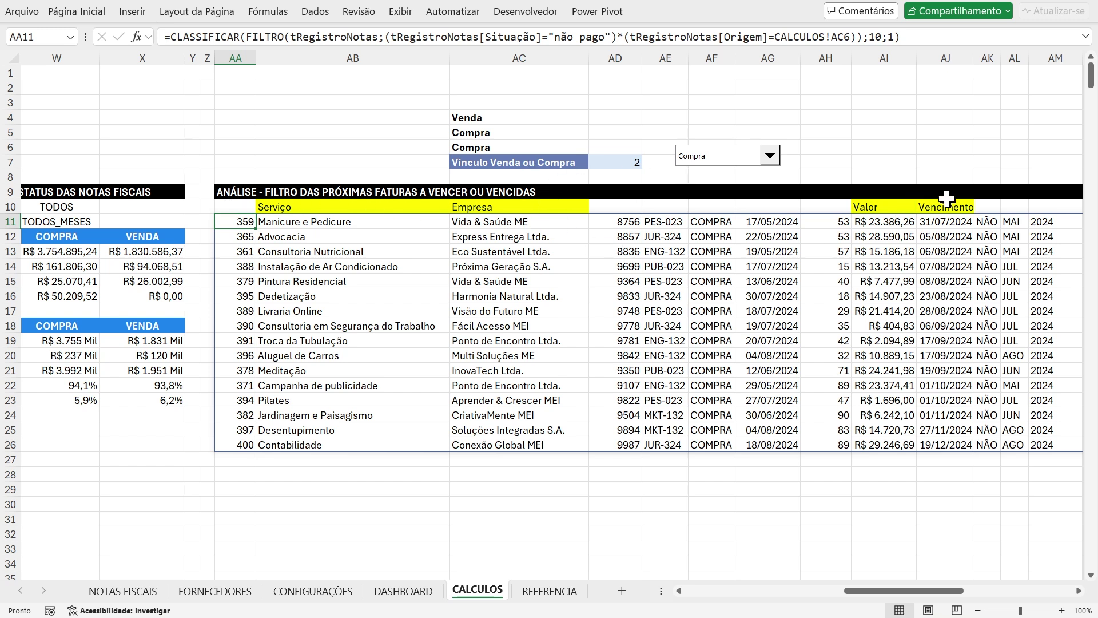
{"action": "left_click_drag", "start_coordinate": [951, 222], "coordinate": [950, 430]}
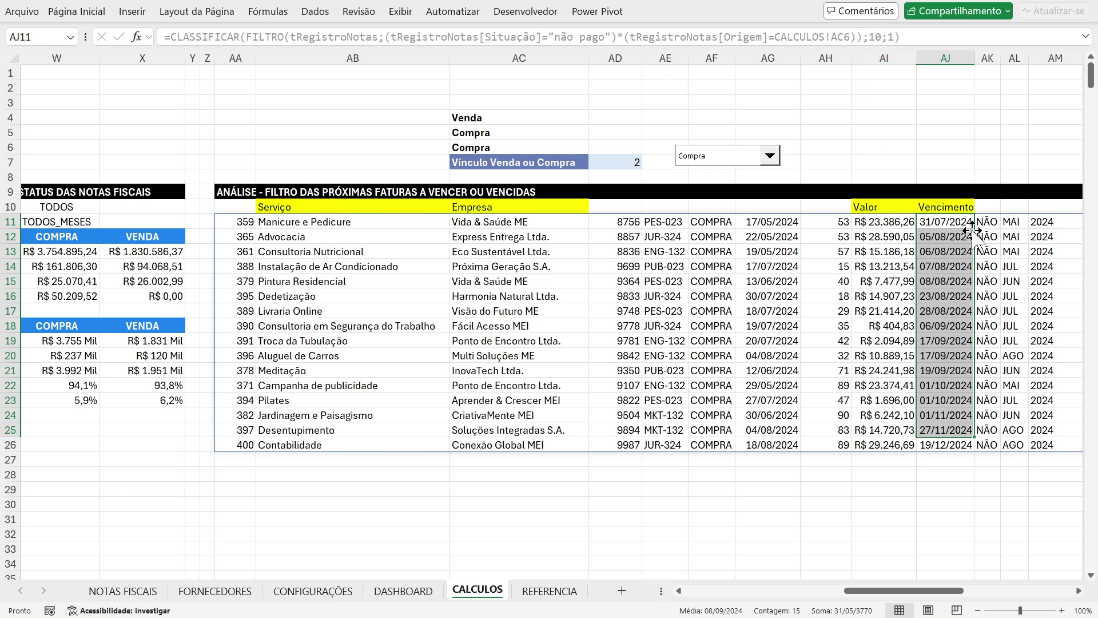
{"action": "left_click", "coordinate": [946, 222]}
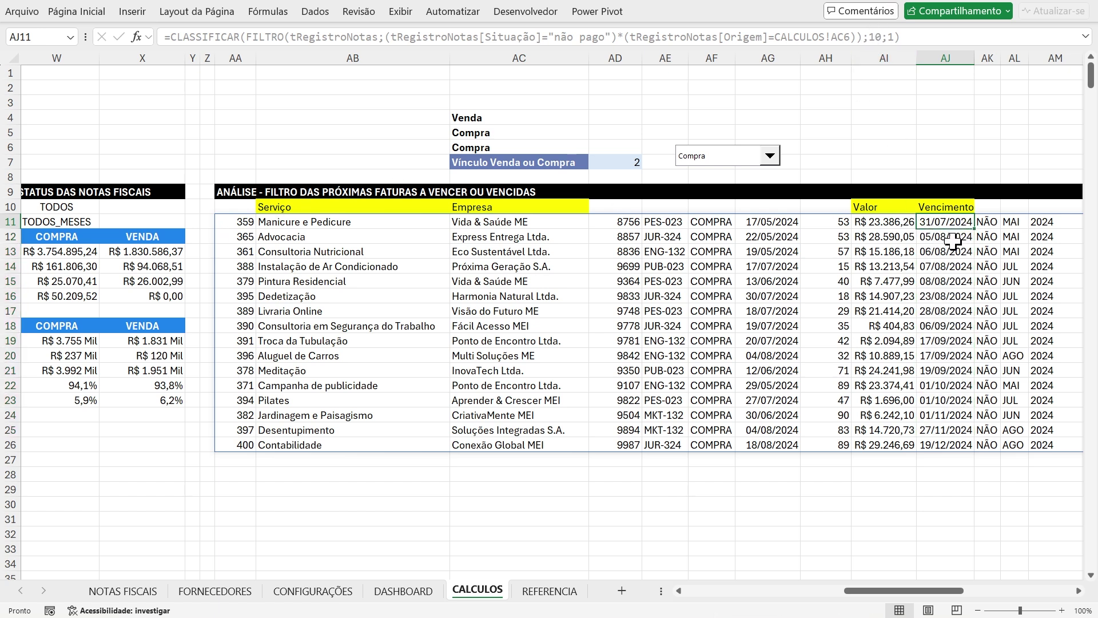
{"action": "left_click_drag", "start_coordinate": [905, 591], "coordinate": [991, 595]}
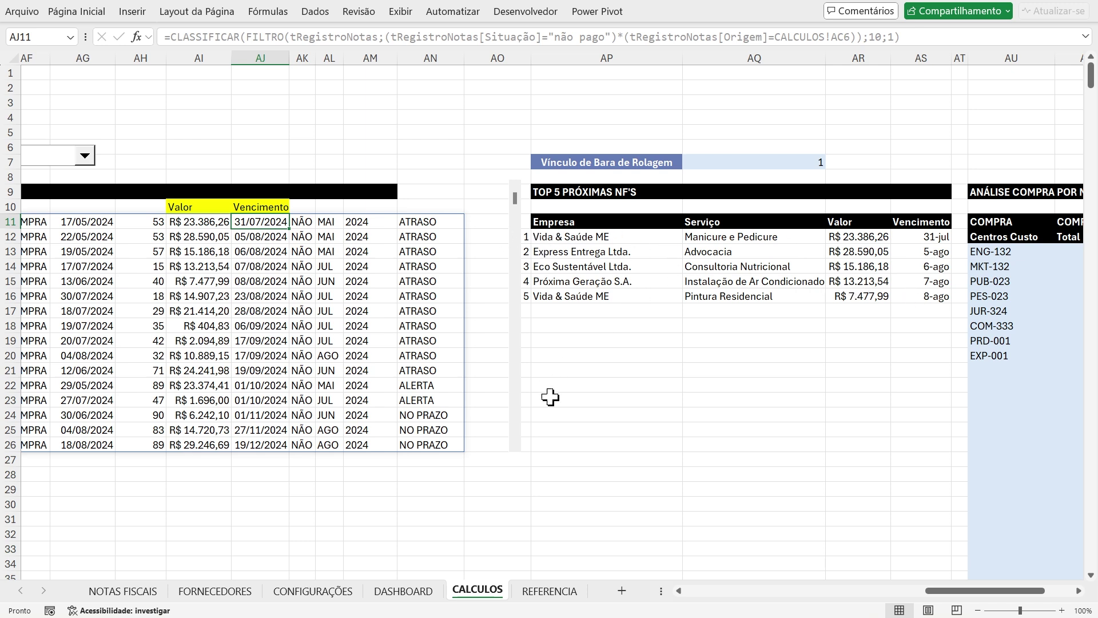
{"action": "left_click", "coordinate": [416, 591]}
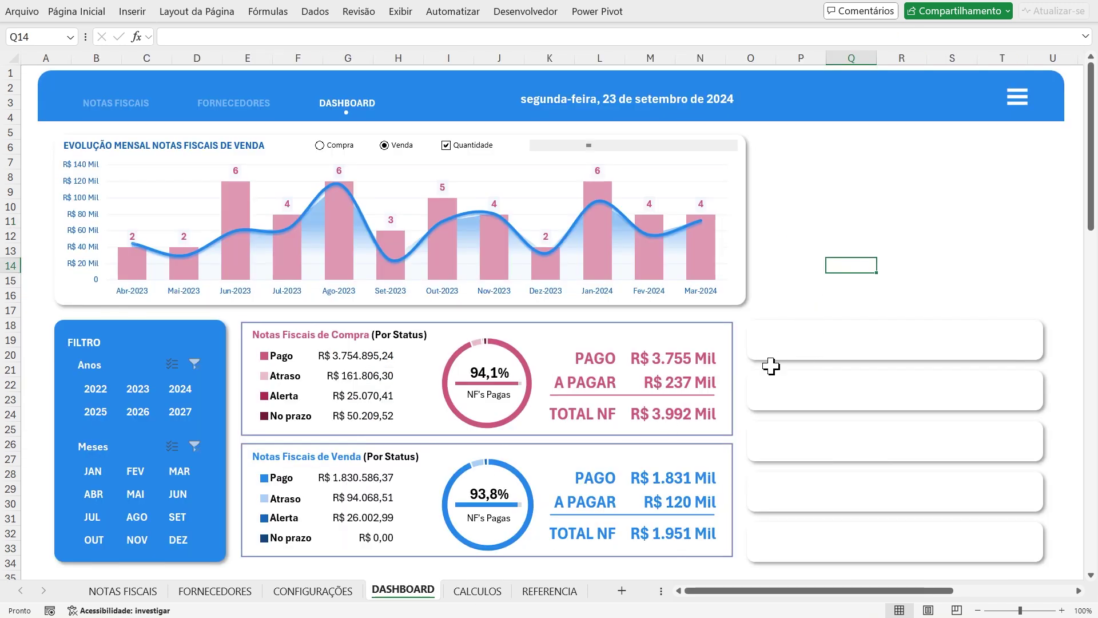
{"action": "left_click", "coordinate": [489, 592]}
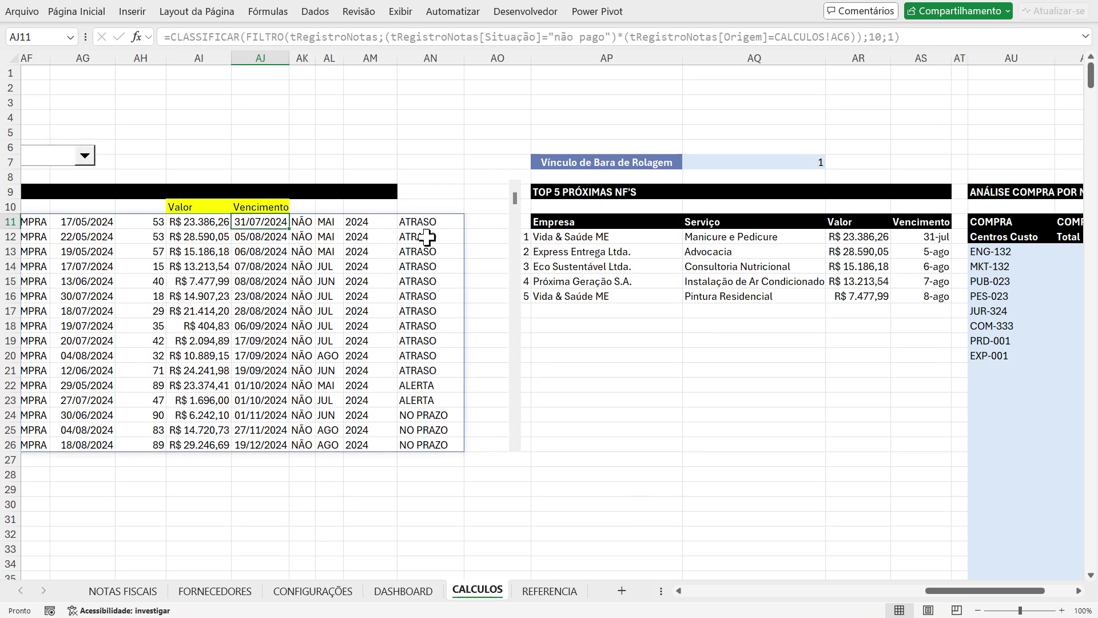
{"action": "mouse_move", "coordinate": [522, 219]}
{"action": "left_mouse_down"}
{"action": "mouse_move", "coordinate": [915, 284]}
{"action": "mouse_move", "coordinate": [928, 296]}
{"action": "left_mouse_up"}
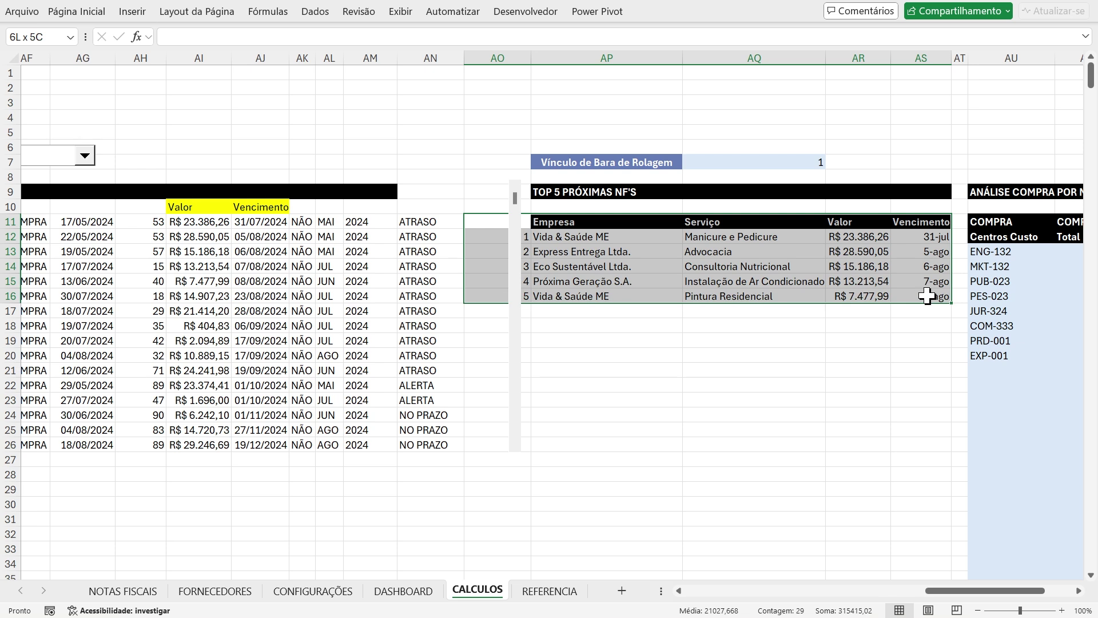
Move the Venda/Compra drop-down control from the CALCULOS sheet to the DASHBOARD sheet, near cell S15
{"action": "left_click_drag", "start_coordinate": [958, 591], "coordinate": [931, 591]}
{"action": "right_click", "coordinate": [220, 162]}
{"action": "key", "text": "Escape"}
{"action": "left_click_drag", "start_coordinate": [220, 162], "coordinate": [600, 159]}
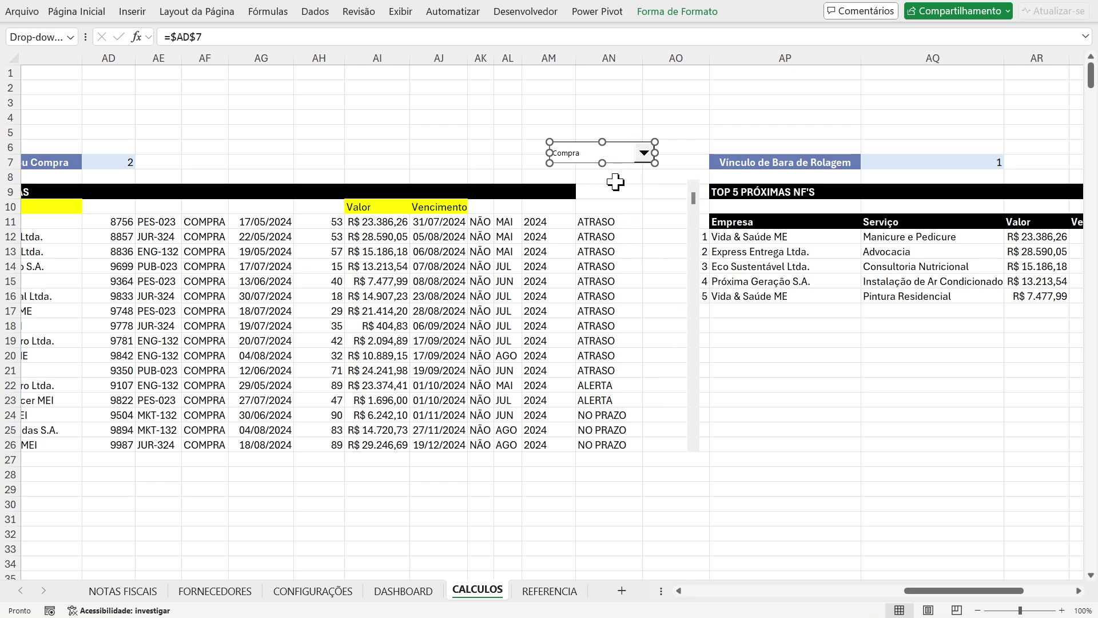
{"action": "key", "text": "Delete"}
{"action": "left_click", "coordinate": [421, 588]}
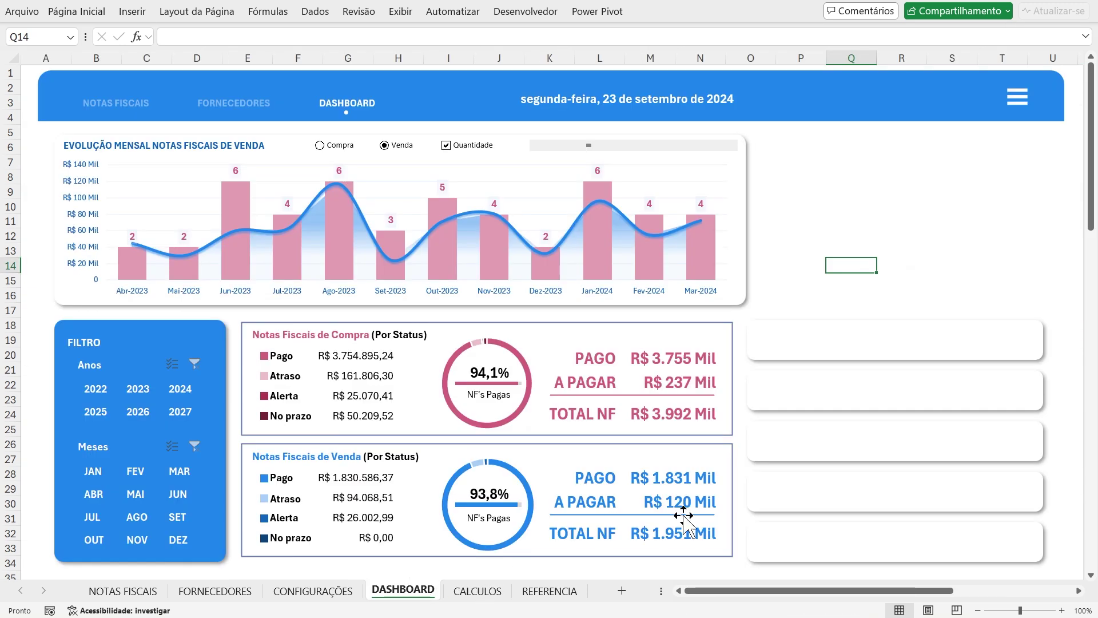
{"action": "left_click", "coordinate": [950, 236]}
{"action": "left_click", "coordinate": [960, 280]}
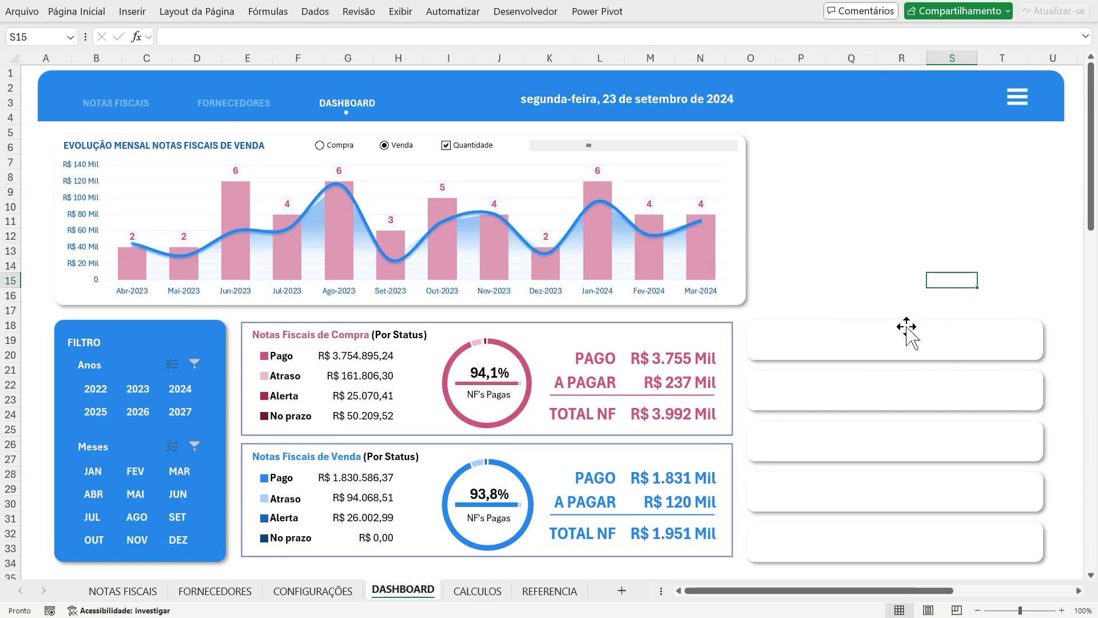
{"action": "key", "text": "ctrl+v"}
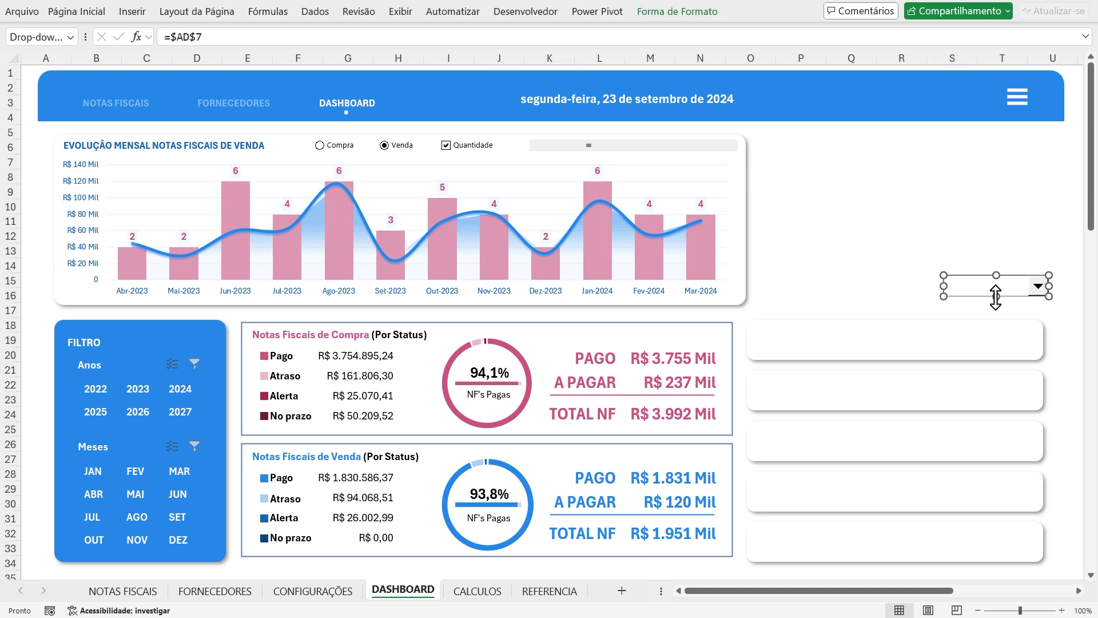
Reduce the drop-down's height to about one row, place it just above the first blank card, and check its list
{"action": "left_click_drag", "start_coordinate": [1010, 297], "coordinate": [995, 315]}
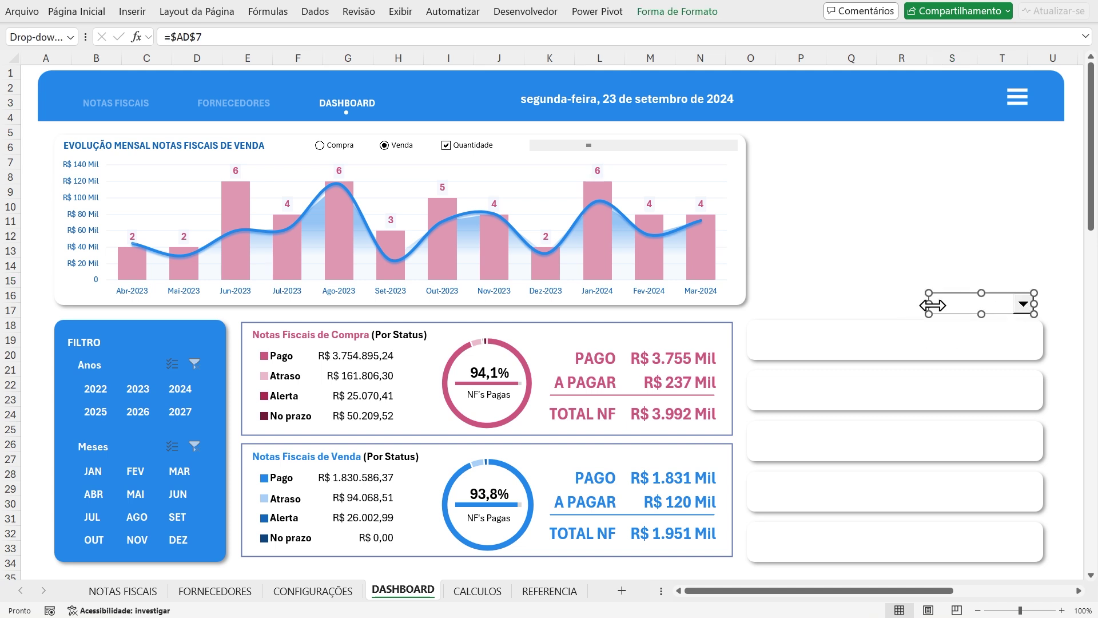
{"action": "left_click_drag", "start_coordinate": [929, 293], "coordinate": [931, 297]}
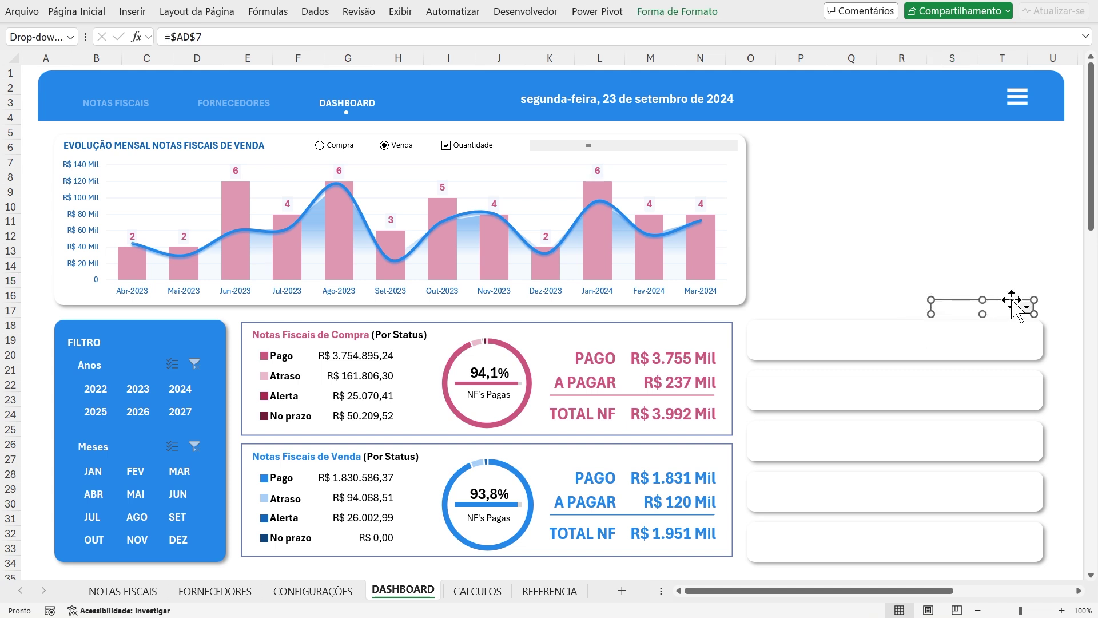
{"action": "left_click_drag", "start_coordinate": [1010, 296], "coordinate": [1013, 294]}
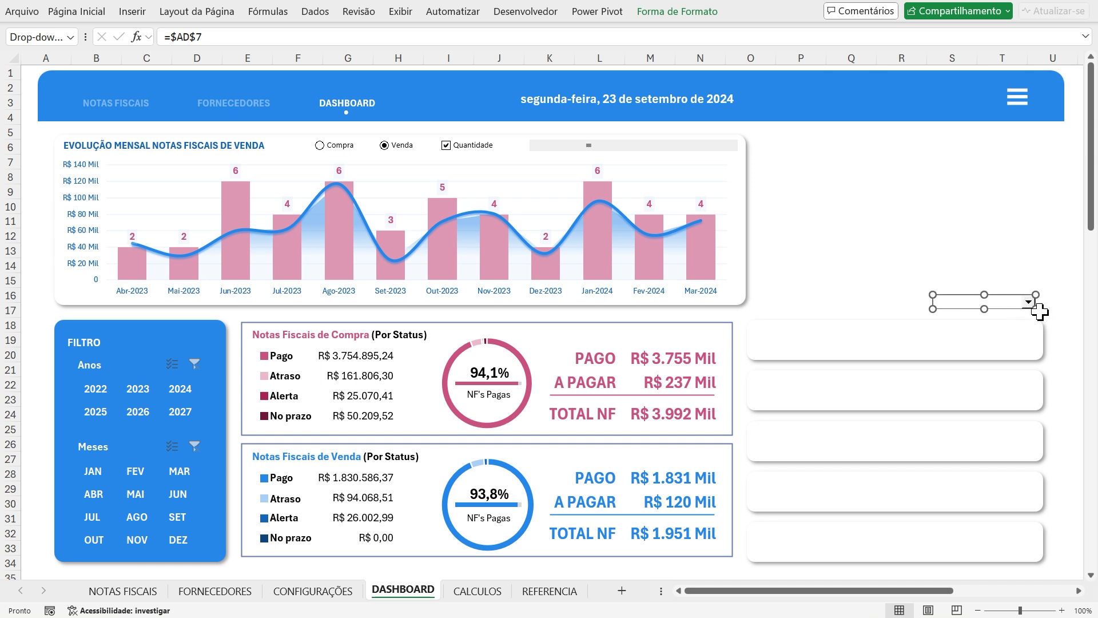
{"action": "left_click", "coordinate": [1070, 316]}
{"action": "left_click", "coordinate": [1030, 303]}
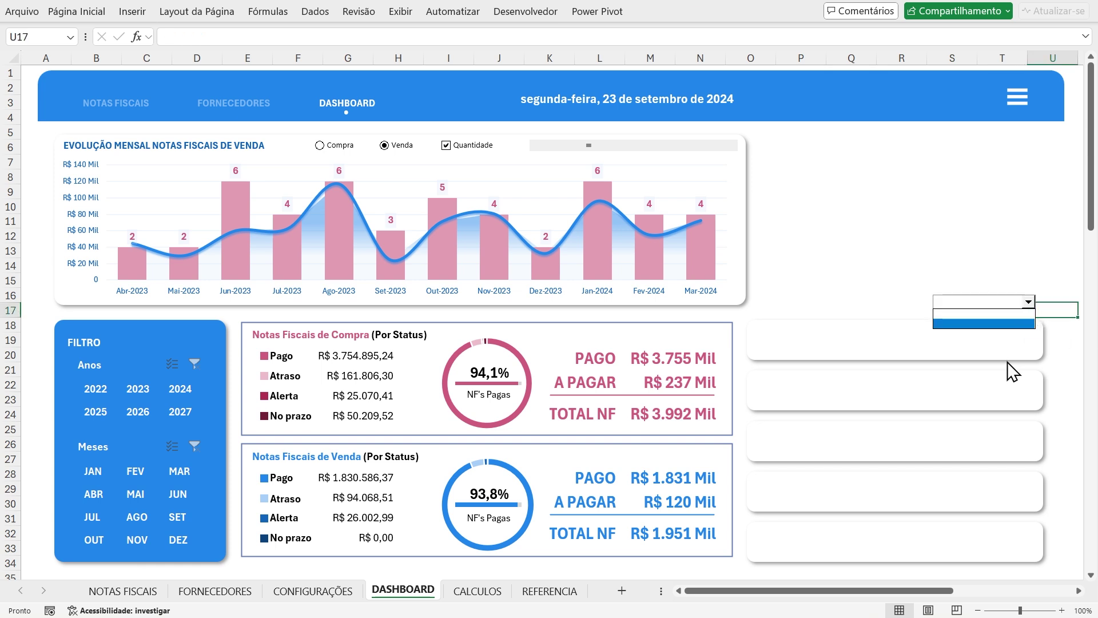
{"action": "left_click", "coordinate": [1078, 319]}
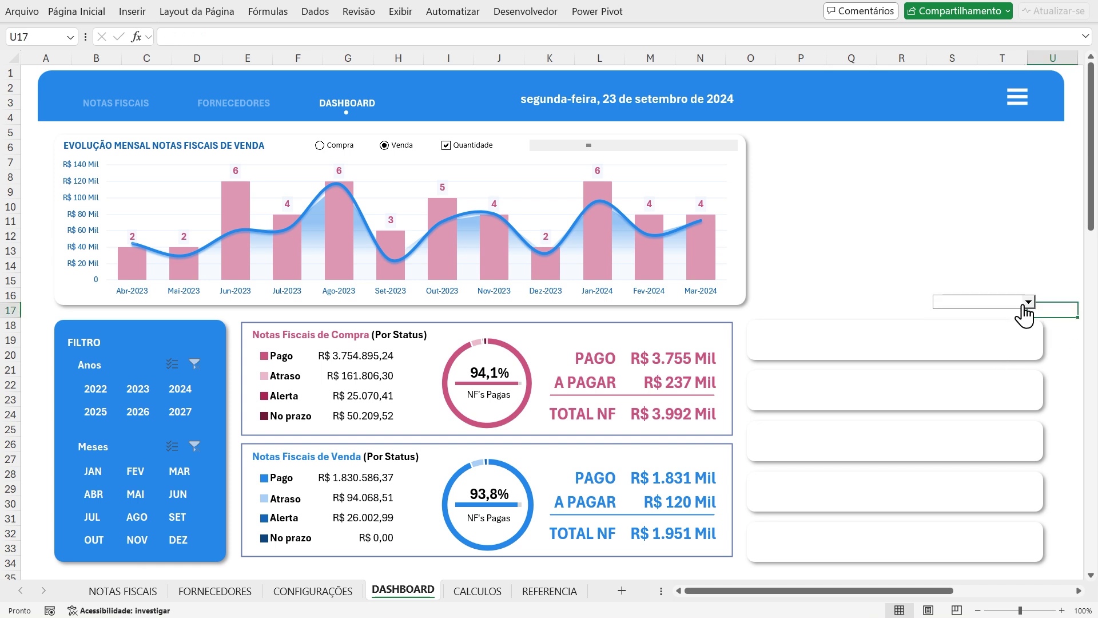
Set the drop-down control's input range to CALCULOS!$AC$4:$AC$5
{"action": "right_click", "coordinate": [979, 304]}
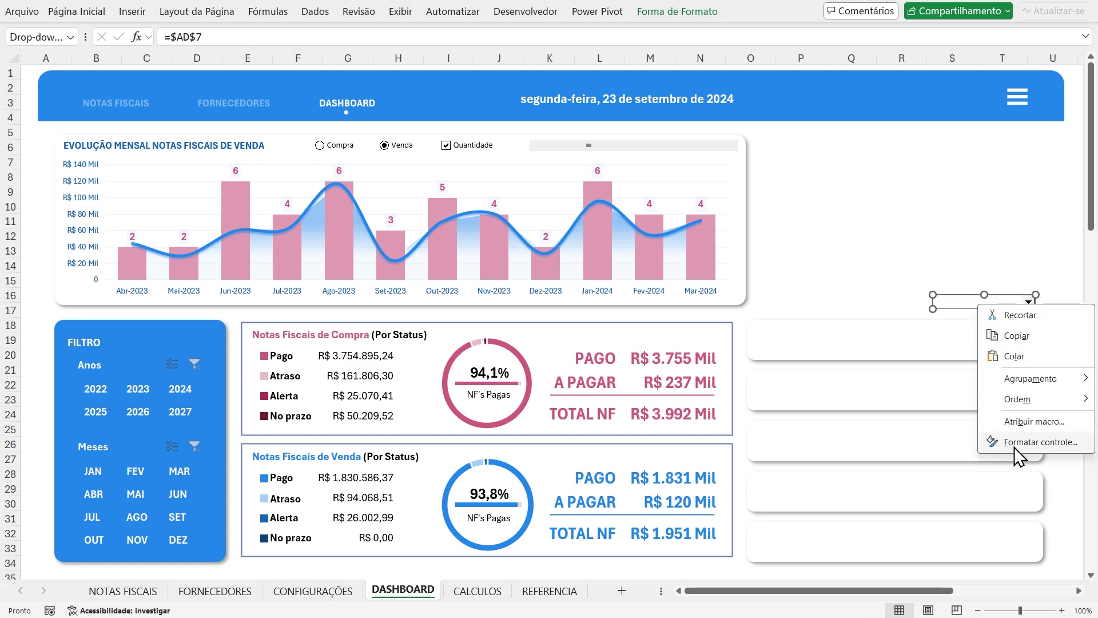
{"action": "left_click", "coordinate": [1016, 443]}
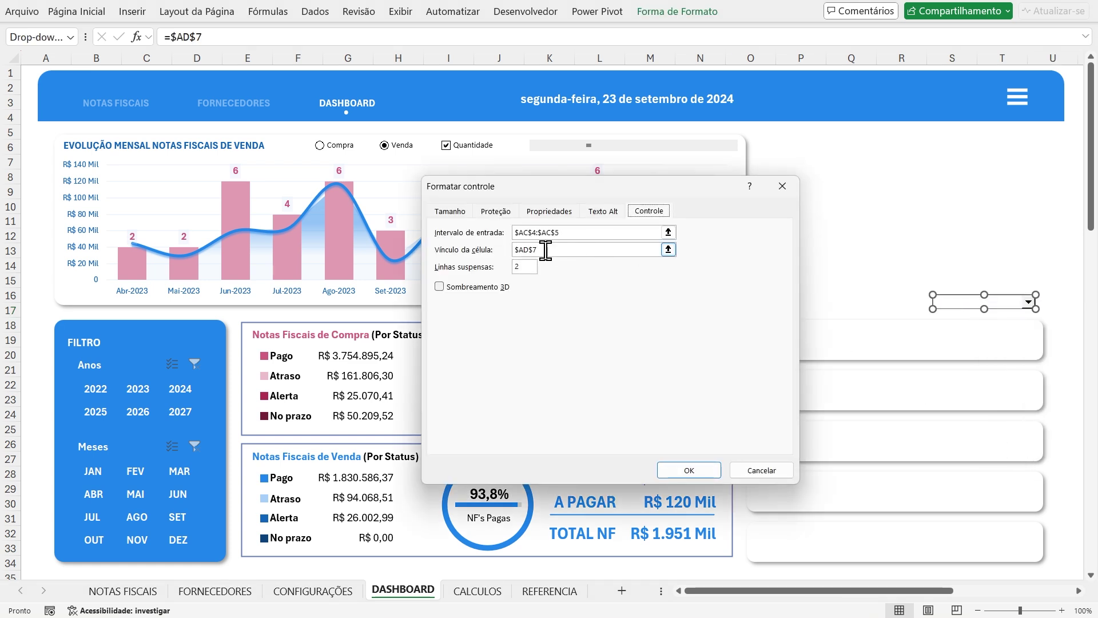
{"action": "left_click_drag", "start_coordinate": [570, 231], "coordinate": [465, 233]}
{"action": "key", "text": "BackSpace"}
{"action": "left_click_drag", "start_coordinate": [862, 598], "coordinate": [726, 597]}
{"action": "left_click", "coordinate": [474, 590]}
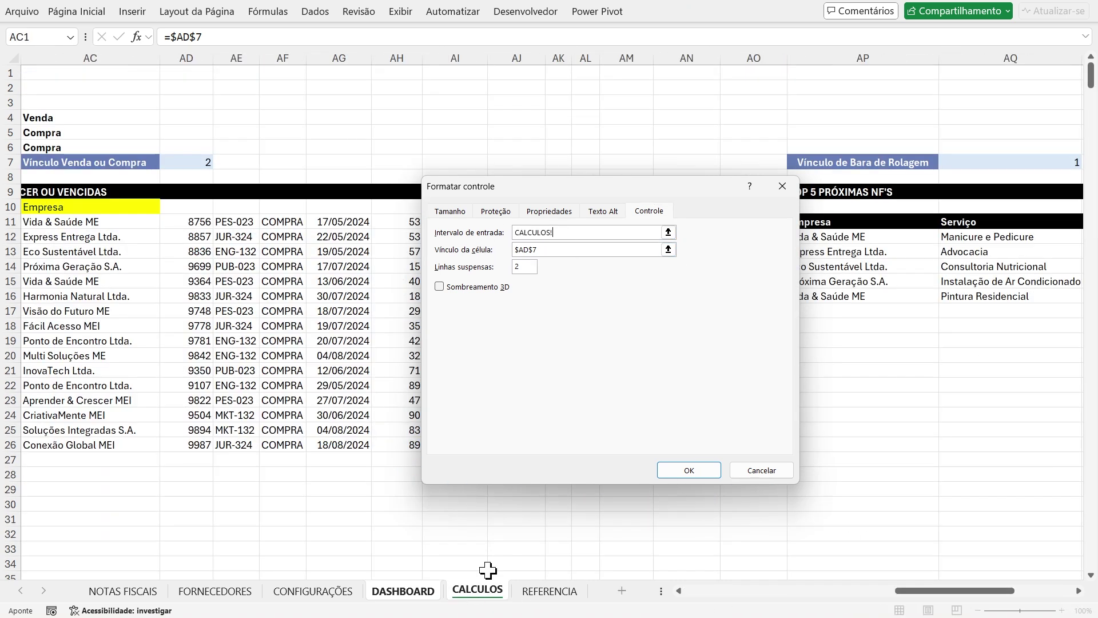
{"action": "left_click_drag", "start_coordinate": [938, 594], "coordinate": [862, 597]}
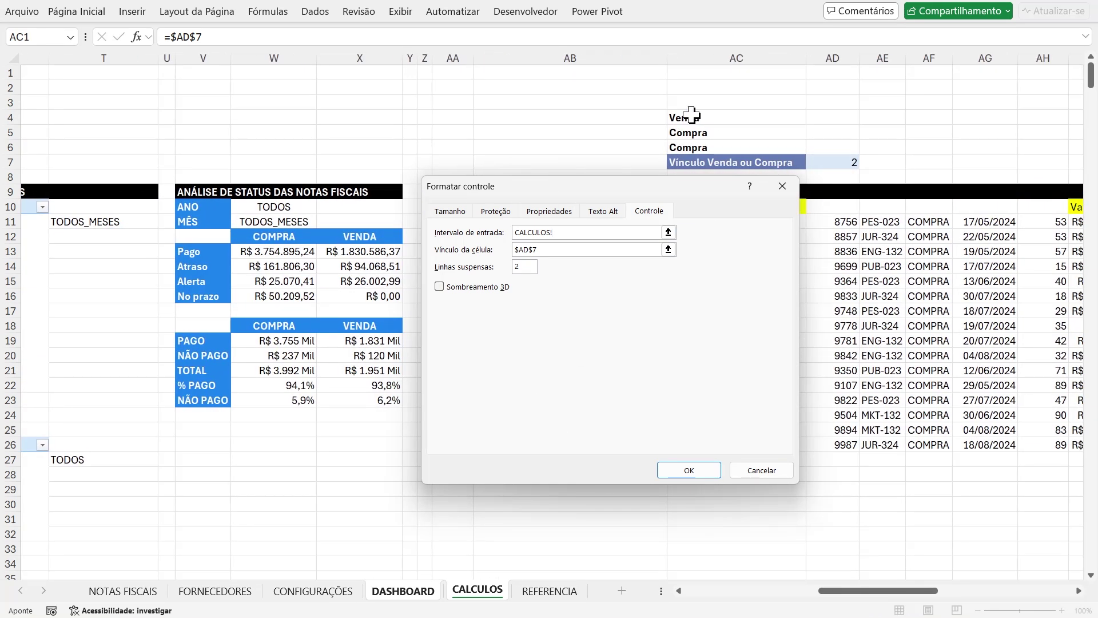
{"action": "left_click_drag", "start_coordinate": [689, 119], "coordinate": [692, 132]}
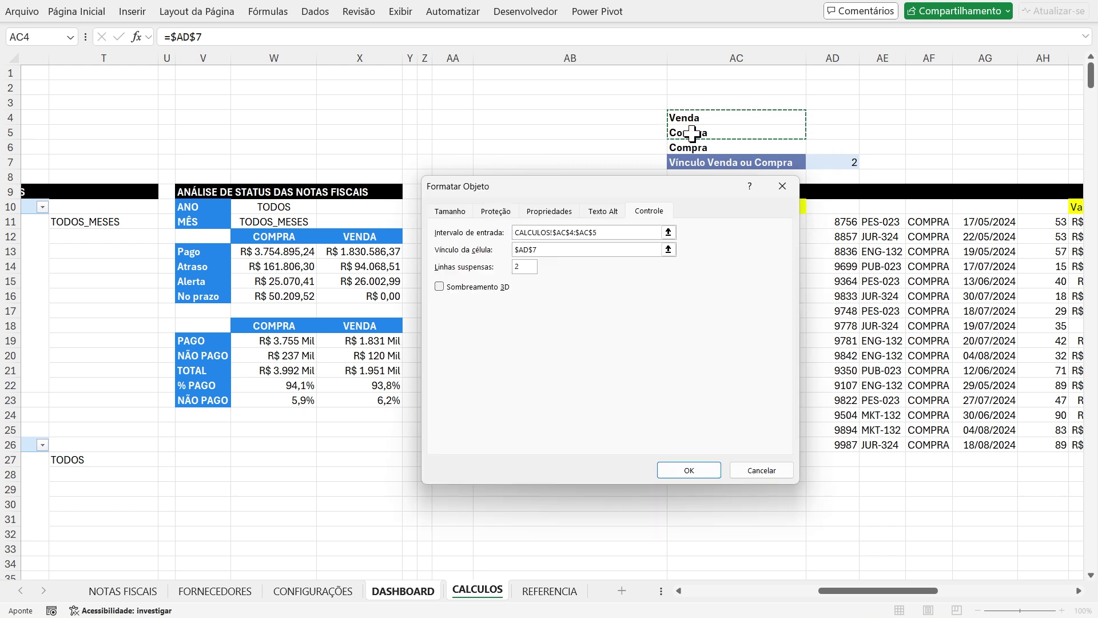
Set the drop-down control's cell link to CALCULOS!$AD$7 and apply the control settings
{"action": "left_click", "coordinate": [523, 267]}
{"action": "left_click_drag", "start_coordinate": [543, 250], "coordinate": [509, 248]}
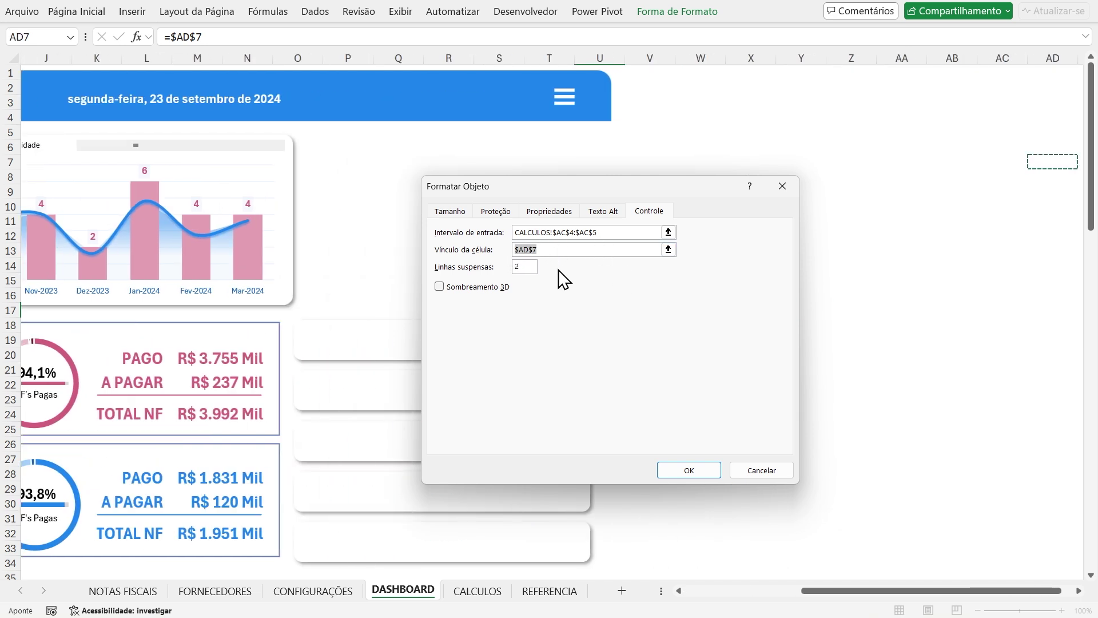
{"action": "key", "text": "BackSpace"}
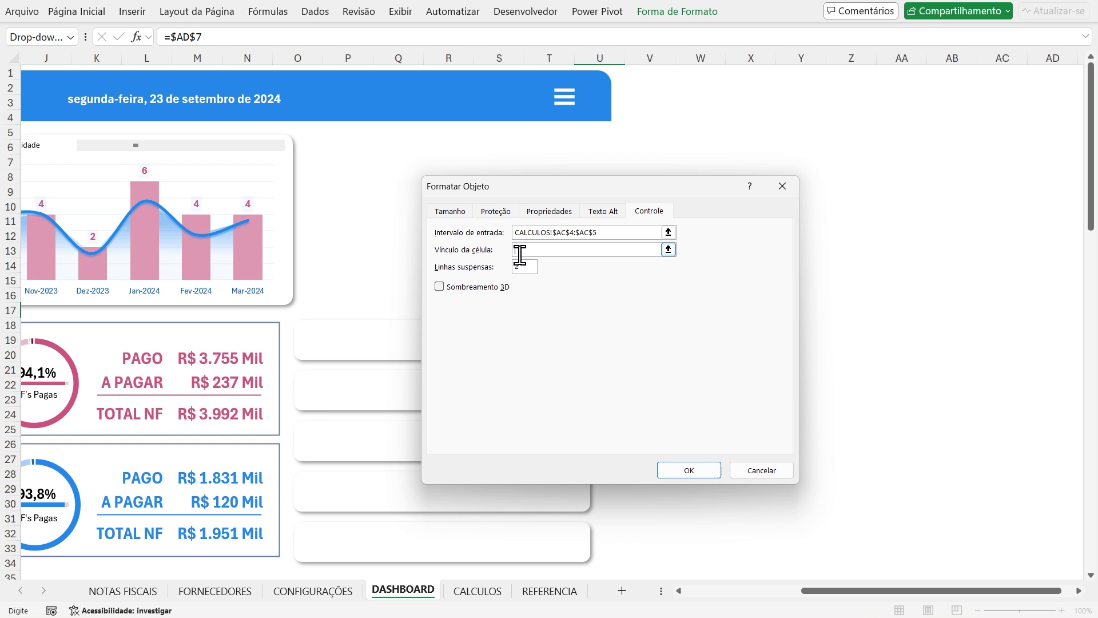
{"action": "left_click", "coordinate": [474, 591]}
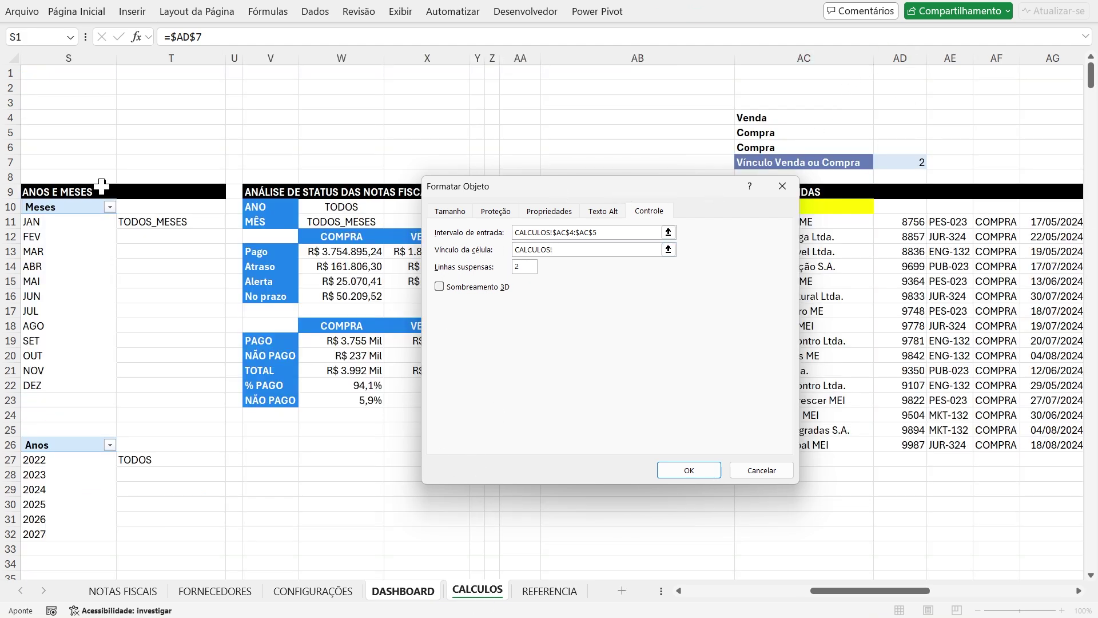
{"action": "left_click", "coordinate": [912, 163]}
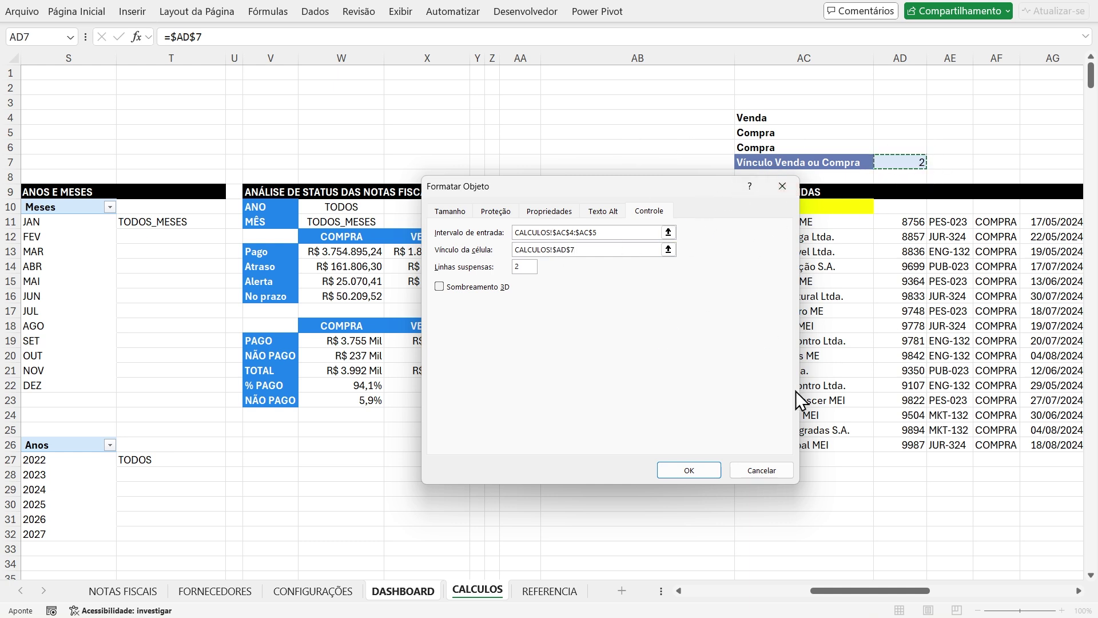
{"action": "left_click", "coordinate": [690, 474]}
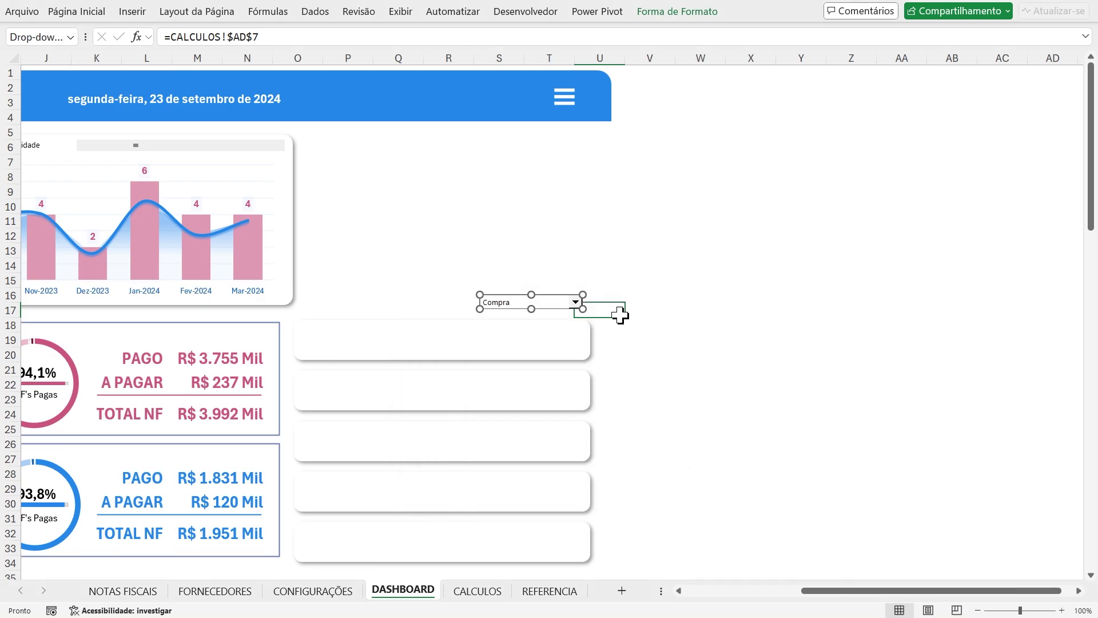
Test the dashboard drop-down by choosing Venda and switching back to Compra
{"action": "left_click", "coordinate": [586, 262]}
{"action": "left_click", "coordinate": [576, 303]}
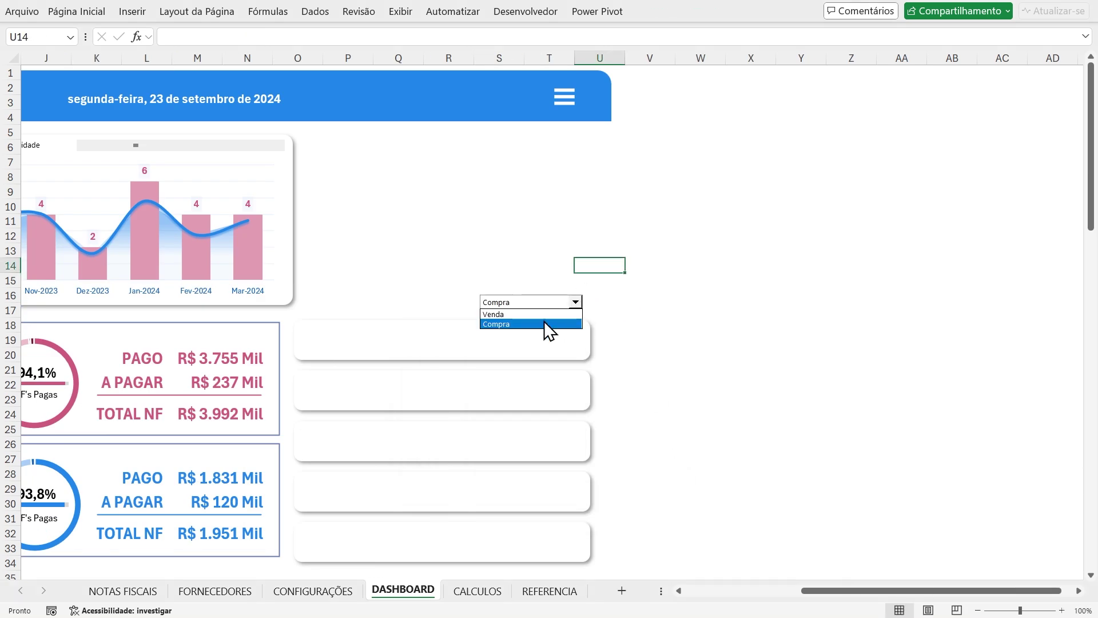
{"action": "left_click", "coordinate": [541, 315]}
{"action": "left_click", "coordinate": [577, 302]}
{"action": "left_click", "coordinate": [553, 324]}
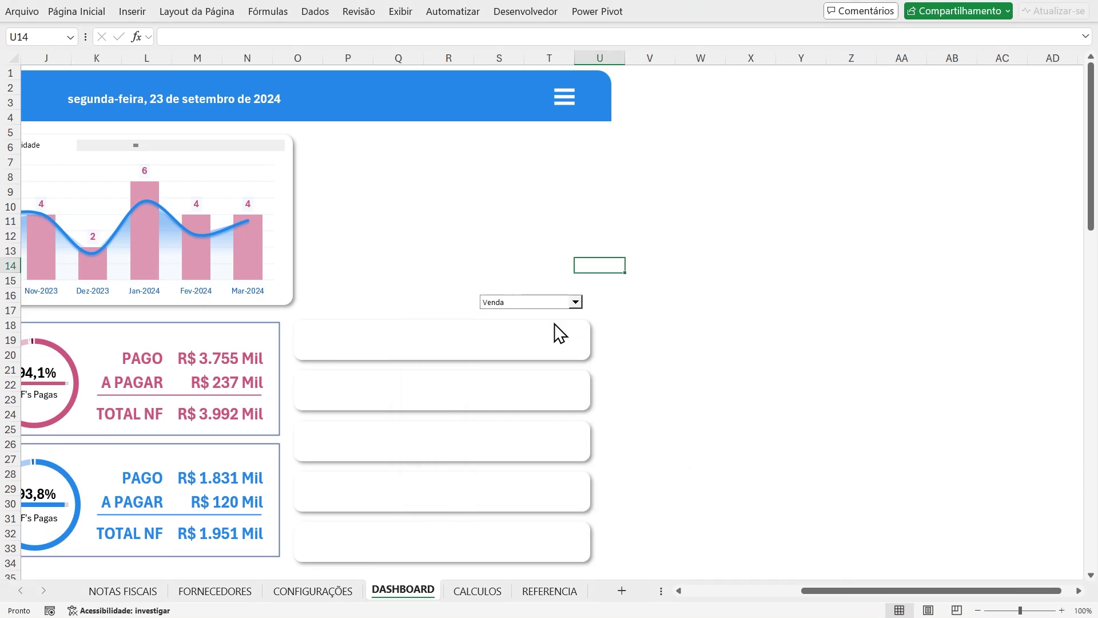
Cut the scroll bar beside the TOP 5 PRÓXIMAS NF'S table on CALCULOS and paste it at cell V17 of DASHBOARD
{"action": "left_click", "coordinate": [473, 591]}
{"action": "left_click_drag", "start_coordinate": [859, 589], "coordinate": [951, 589]}
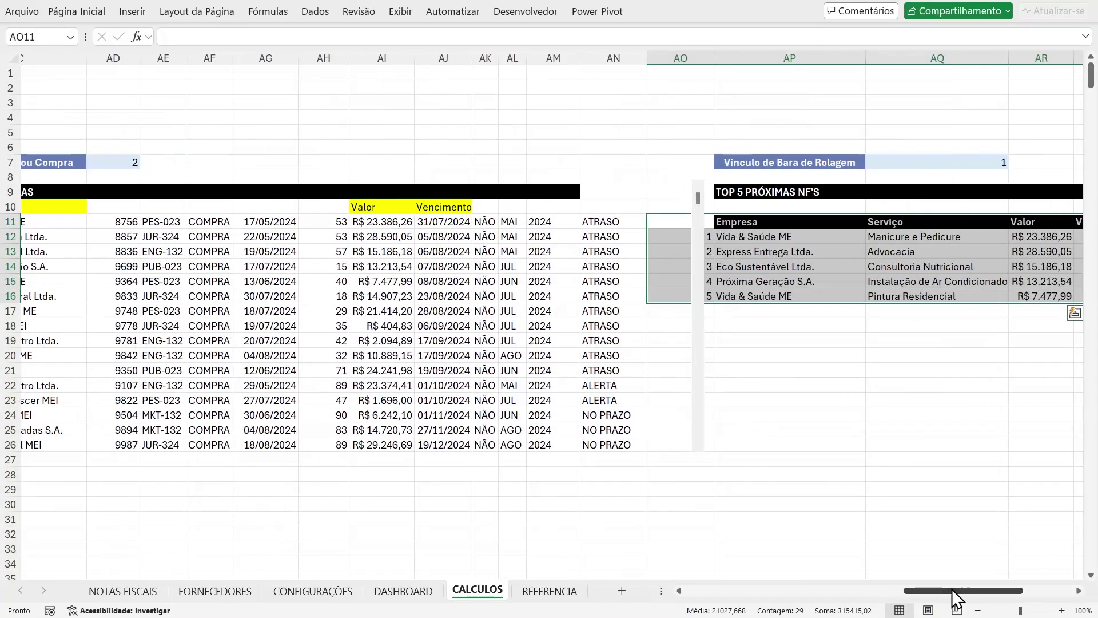
{"action": "left_click", "coordinate": [744, 340]}
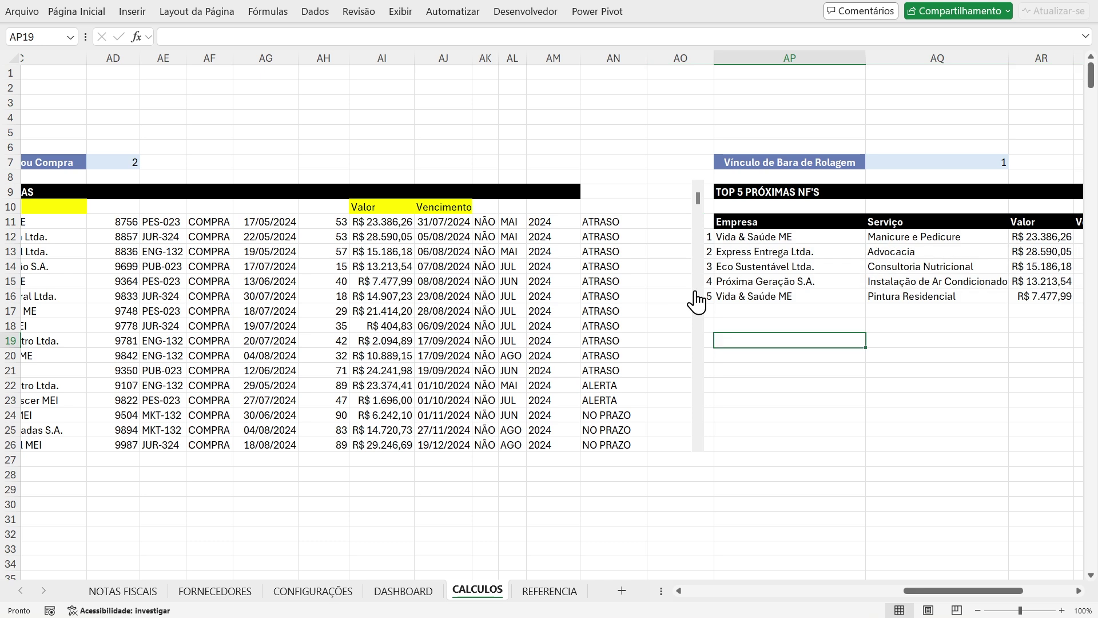
{"action": "right_click", "coordinate": [697, 245]}
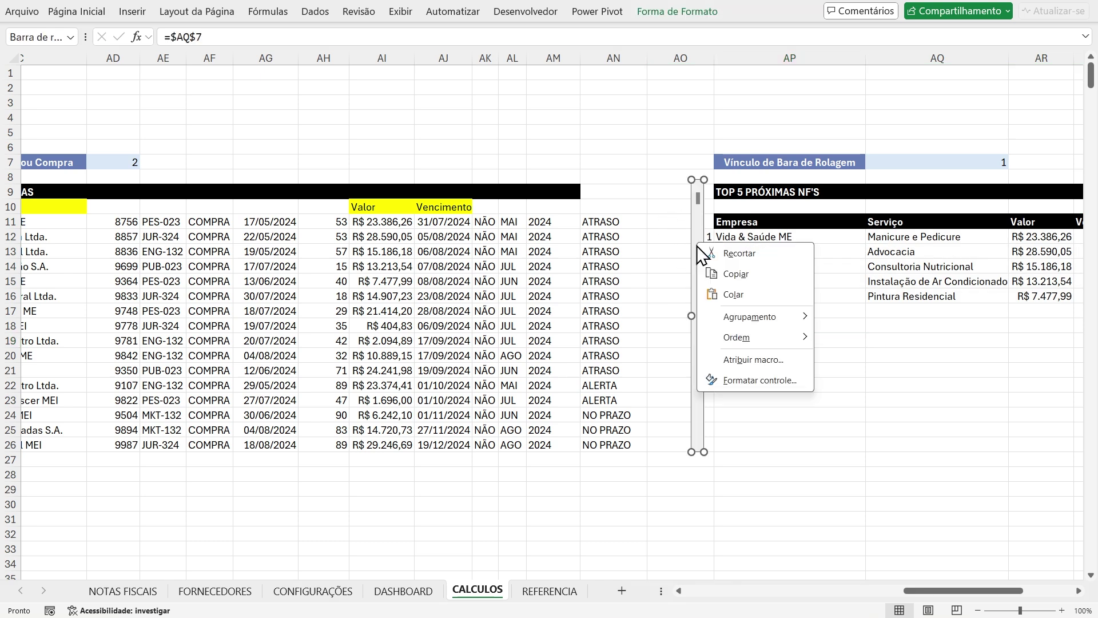
{"action": "left_click", "coordinate": [709, 380]}
{"action": "key", "text": "Escape"}
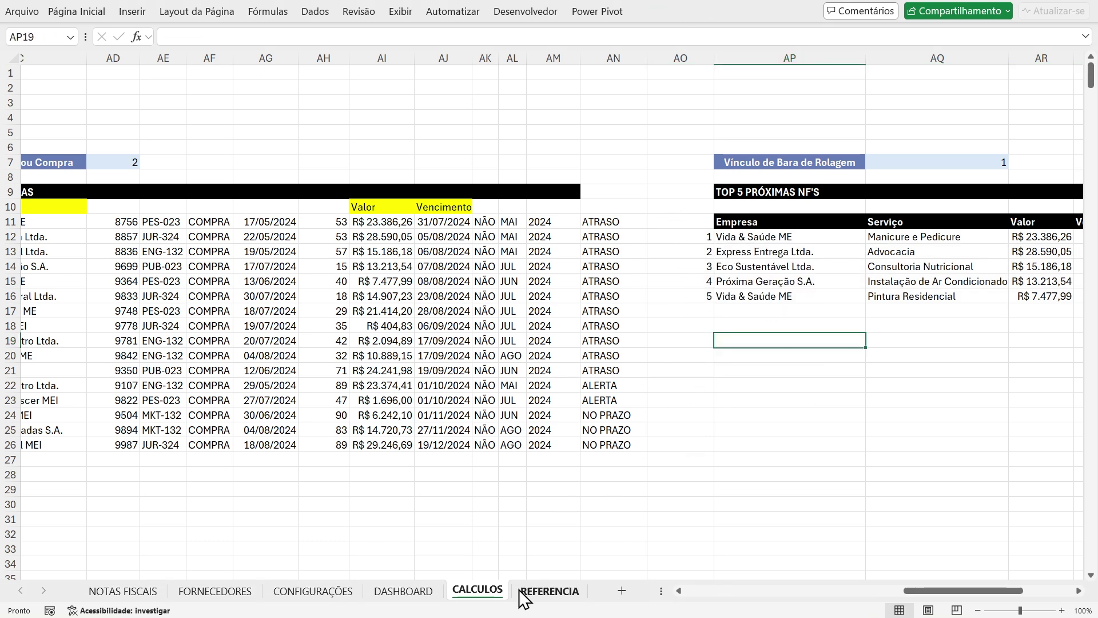
{"action": "left_click", "coordinate": [413, 593]}
{"action": "left_click", "coordinate": [638, 309]}
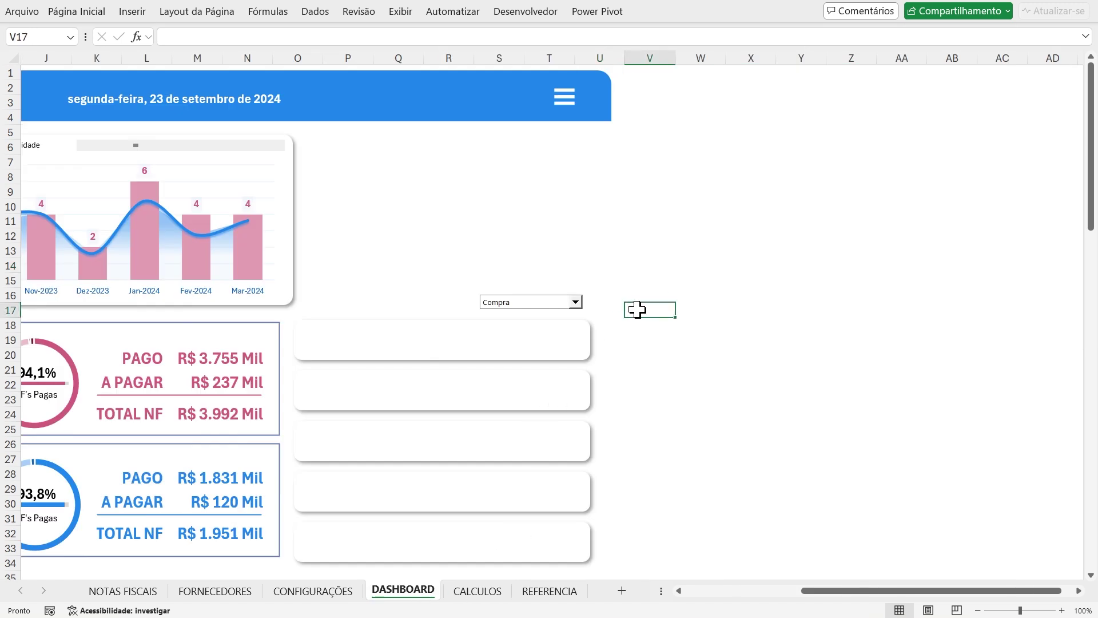
{"action": "key", "text": "ctrl+v"}
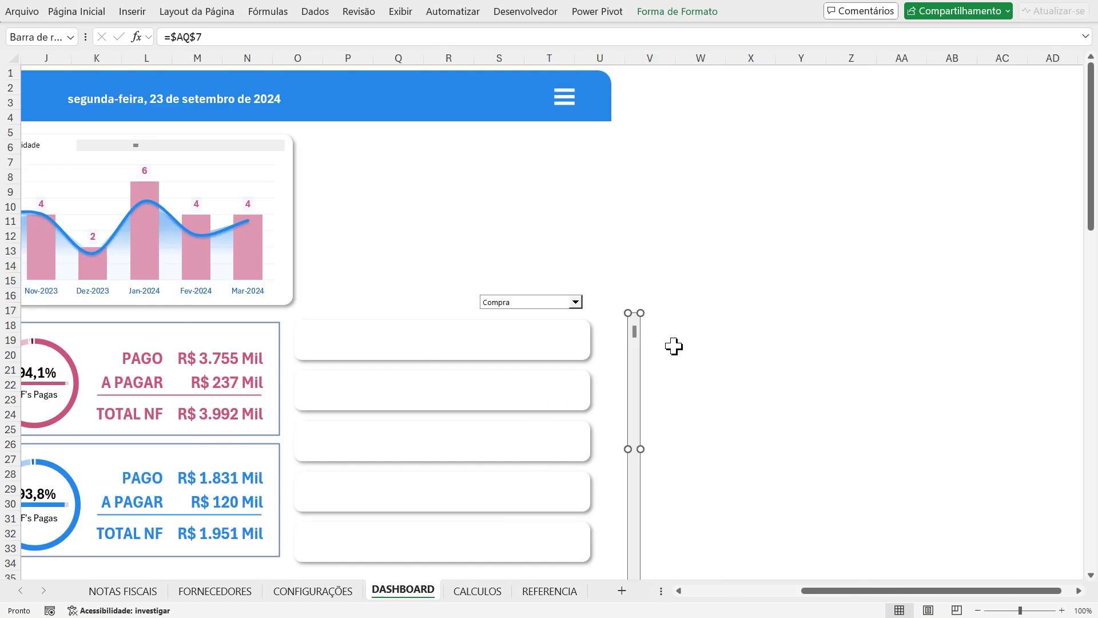
Place the scroll bar just beside the five blank cards and shorten it to match the stack's full height
{"action": "left_click_drag", "start_coordinate": [638, 350], "coordinate": [607, 358]}
{"action": "scroll", "coordinate": [651, 385], "scroll_direction": "down", "scroll_amount": 2}
{"action": "left_click_drag", "start_coordinate": [610, 504], "coordinate": [607, 473]}
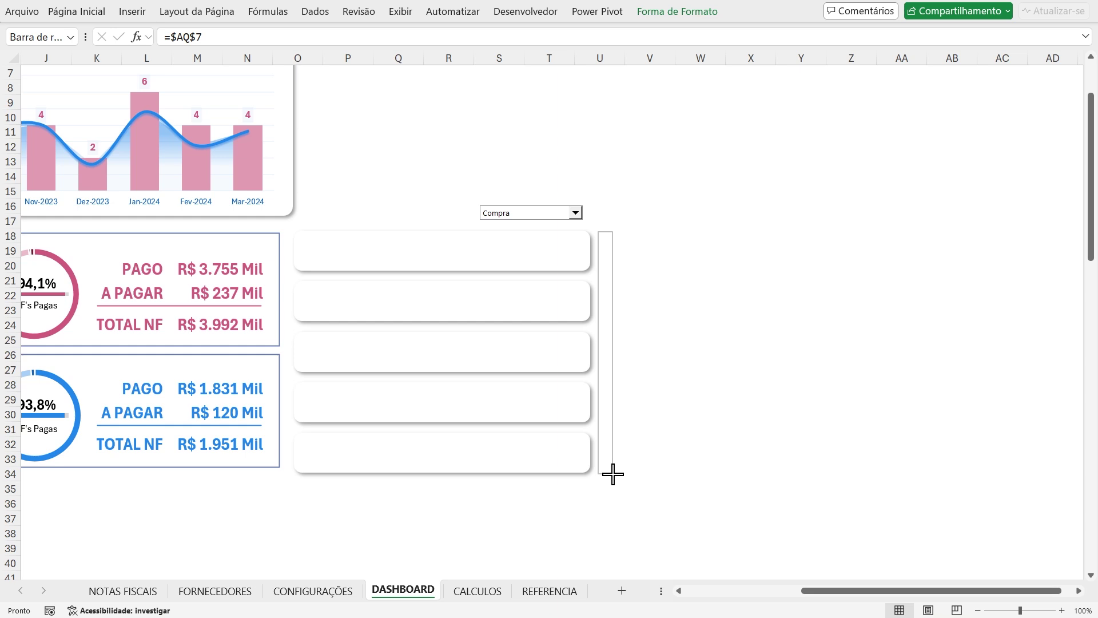
{"action": "left_click", "coordinate": [701, 444]}
{"action": "left_click_drag", "start_coordinate": [816, 592], "coordinate": [765, 600]}
{"action": "left_click", "coordinate": [789, 467]}
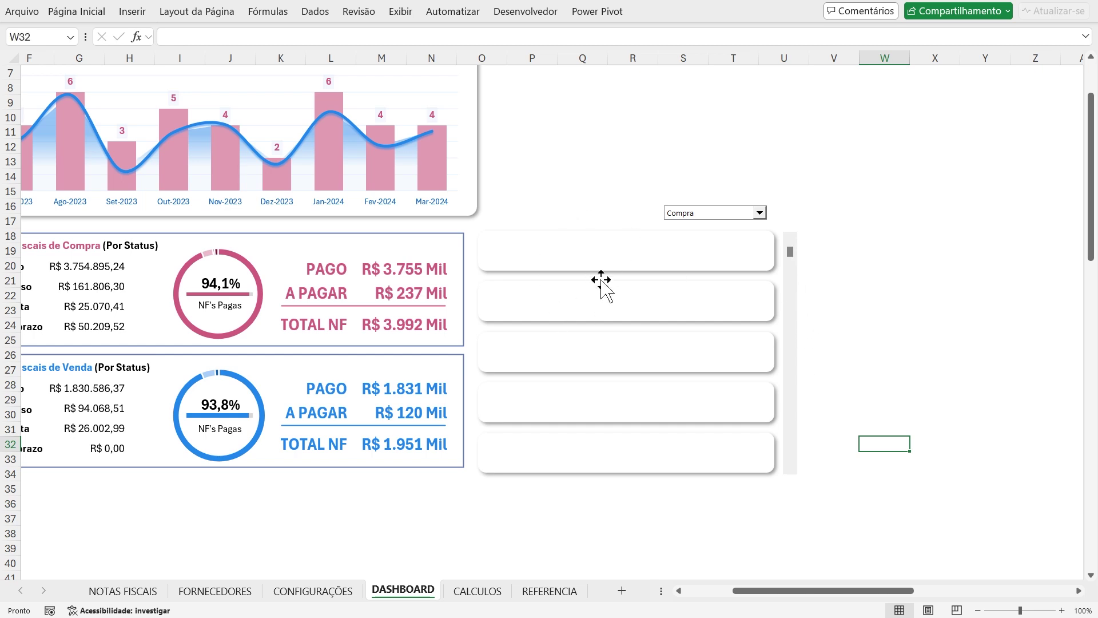
{"action": "scroll", "coordinate": [628, 349], "scroll_direction": "up", "scroll_amount": 1}
{"action": "scroll", "coordinate": [628, 349], "scroll_direction": "up", "scroll_amount": 1}
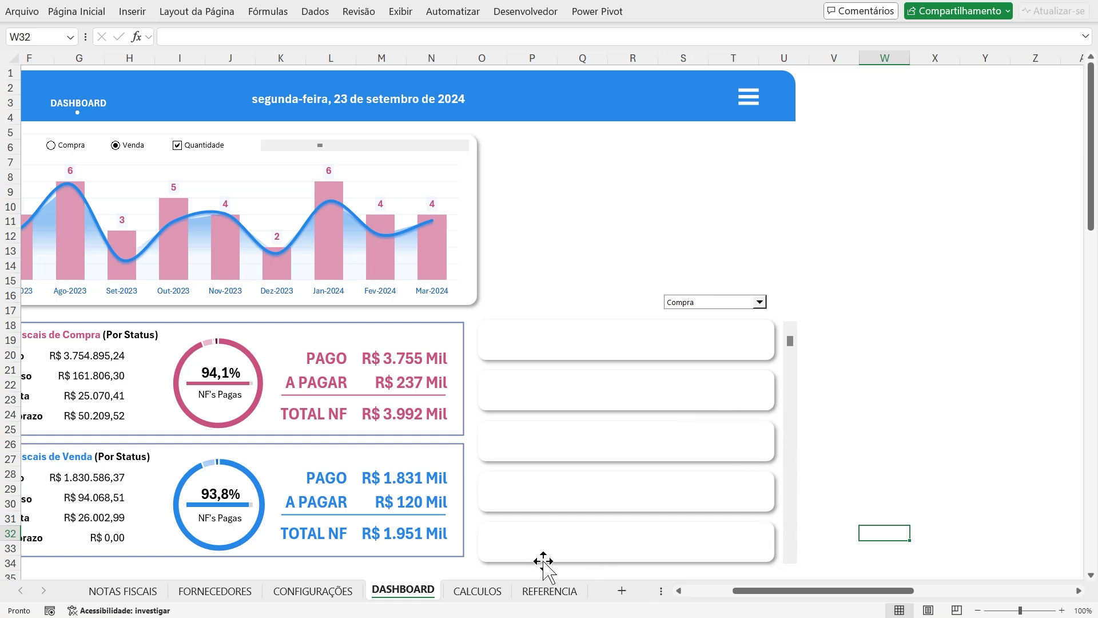
Set the dashboard scroll bar's cell link to CALCULOS!$AQ$7, apply the control settings and deselect the bar
{"action": "right_click", "coordinate": [791, 381]}
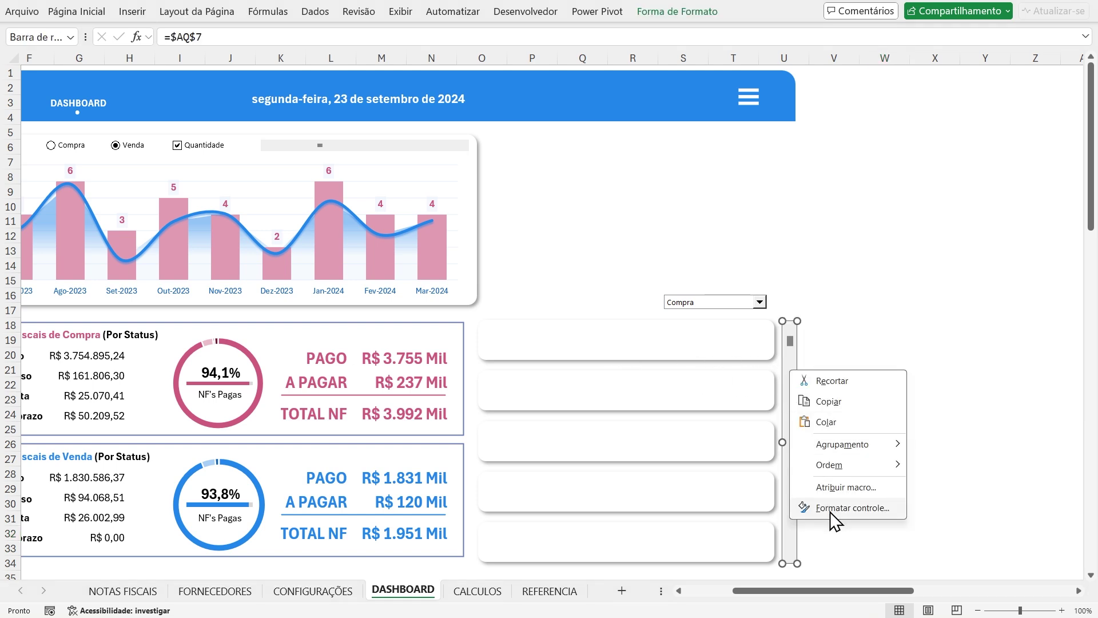
{"action": "left_click", "coordinate": [830, 508]}
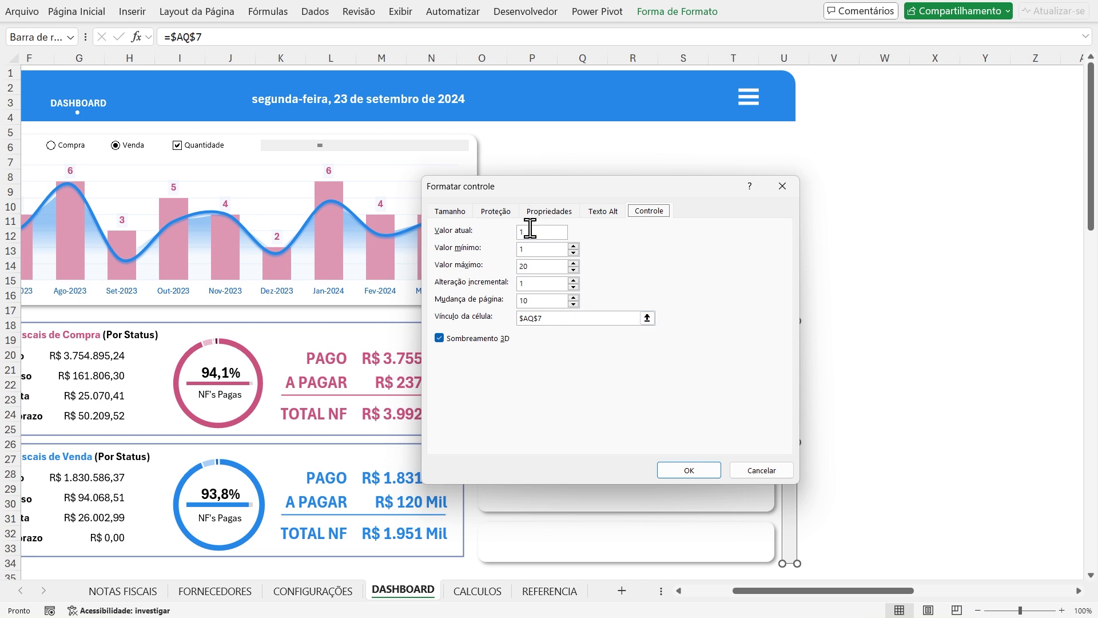
{"action": "left_click", "coordinate": [555, 318]}
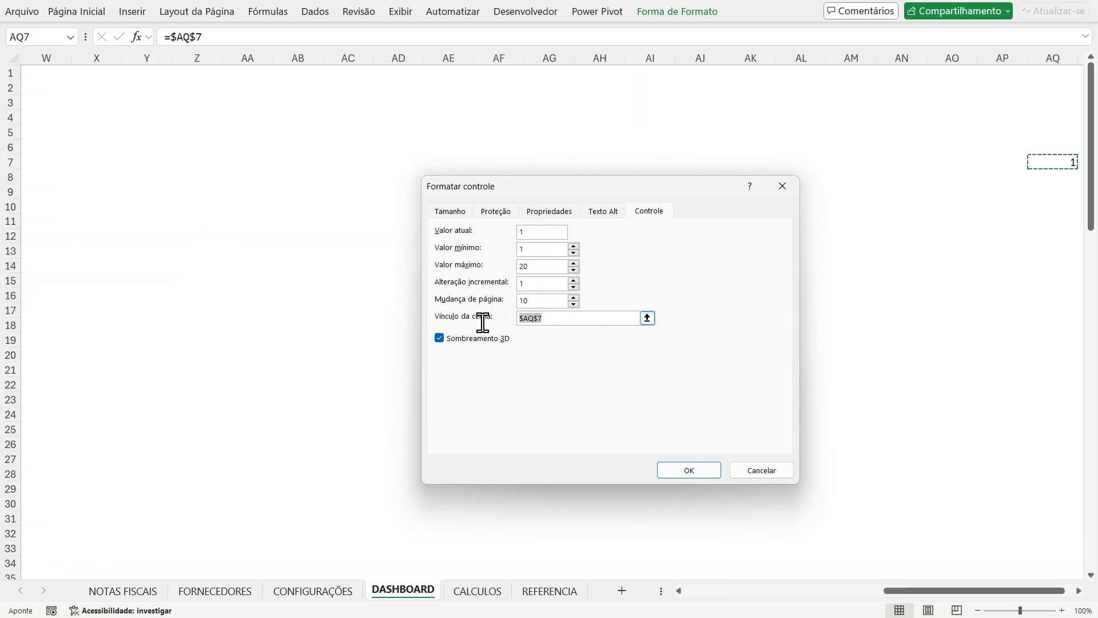
{"action": "key", "text": "BackSpace"}
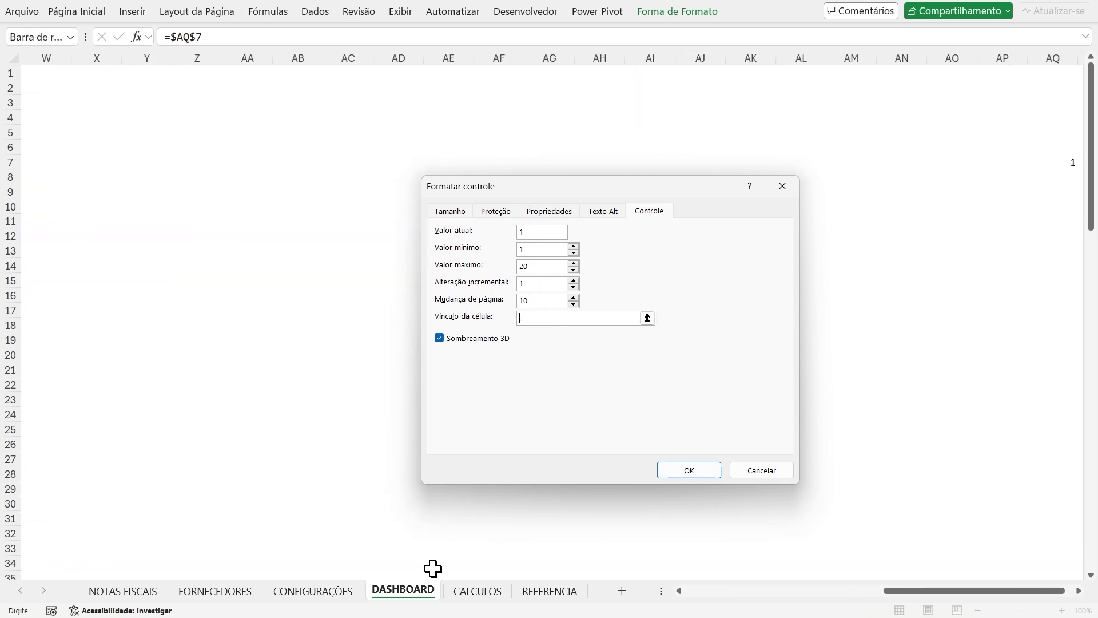
{"action": "left_click", "coordinate": [484, 599]}
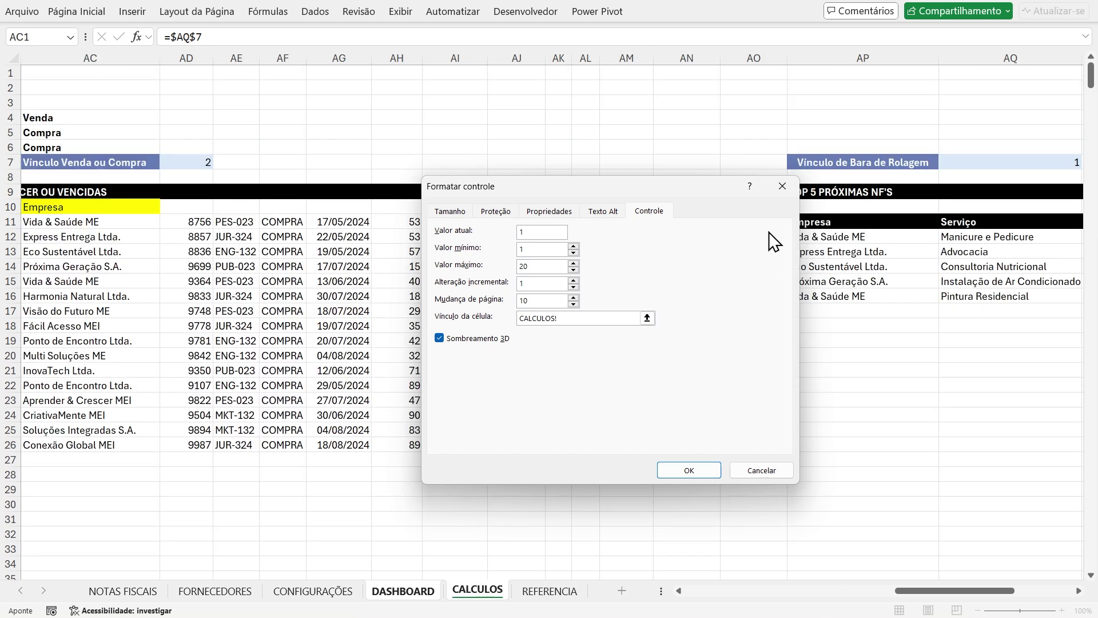
{"action": "left_click", "coordinate": [1042, 166]}
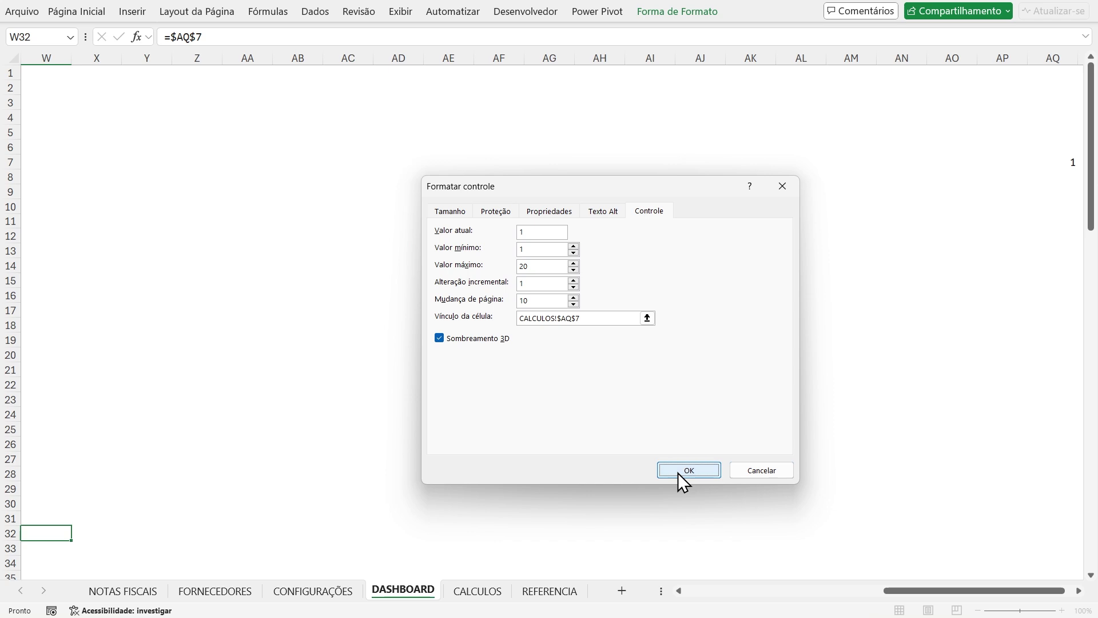
{"action": "left_click", "coordinate": [678, 473]}
{"action": "left_click_drag", "start_coordinate": [922, 593], "coordinate": [819, 601]}
{"action": "scroll", "coordinate": [829, 493], "scroll_direction": "left", "scroll_amount": 3}
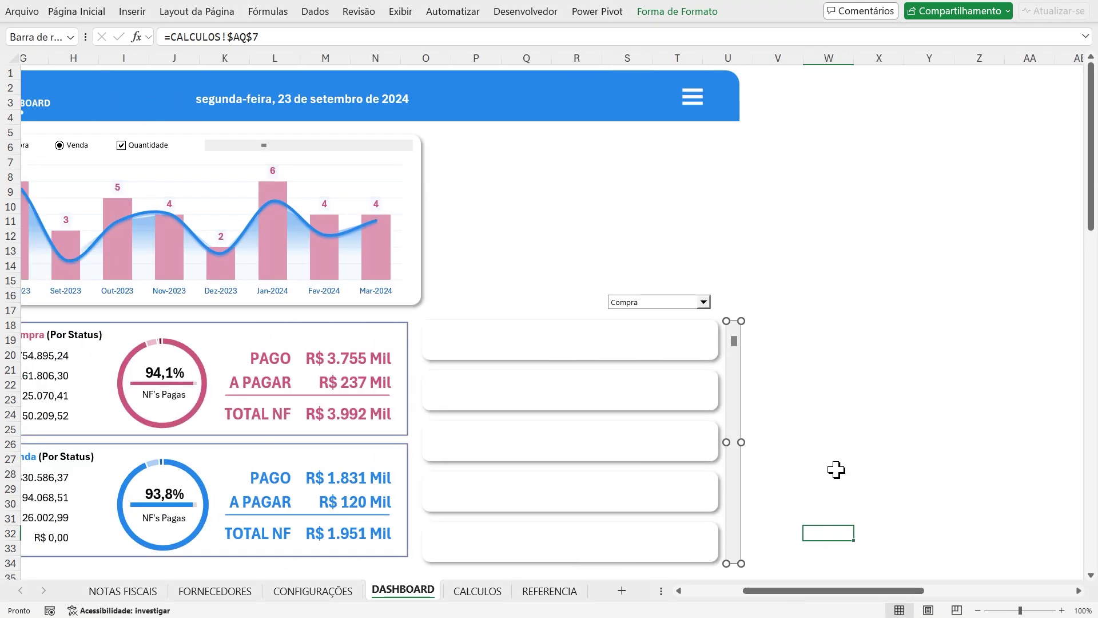
{"action": "left_click", "coordinate": [761, 354]}
Draw a narrow text box along the upper part of the first blank card
{"action": "left_click_drag", "start_coordinate": [827, 594], "coordinate": [787, 602]}
{"action": "scroll", "coordinate": [752, 433], "scroll_direction": "down", "scroll_amount": 1}
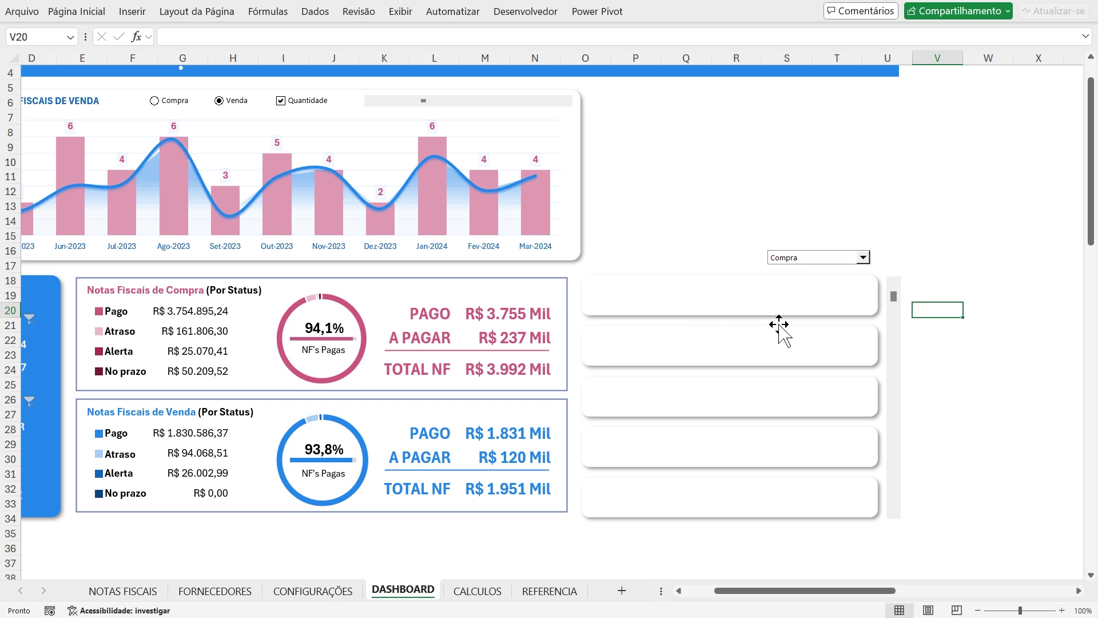
{"action": "left_click", "coordinate": [132, 12]}
{"action": "left_click", "coordinate": [952, 46]}
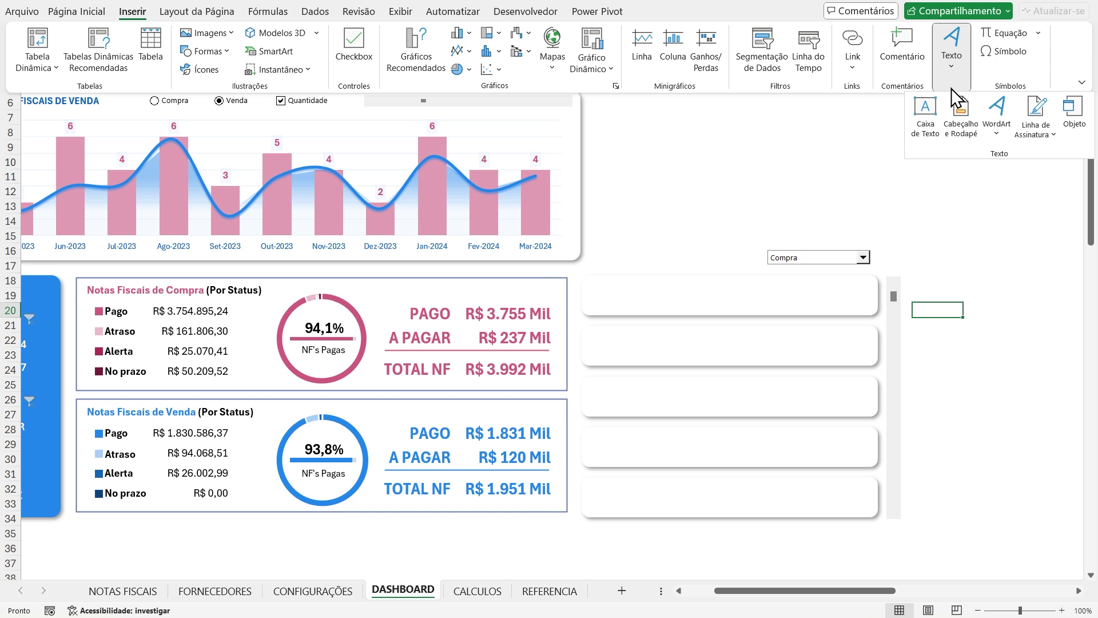
{"action": "left_click", "coordinate": [925, 114]}
{"action": "left_click_drag", "start_coordinate": [589, 281], "coordinate": [676, 295]}
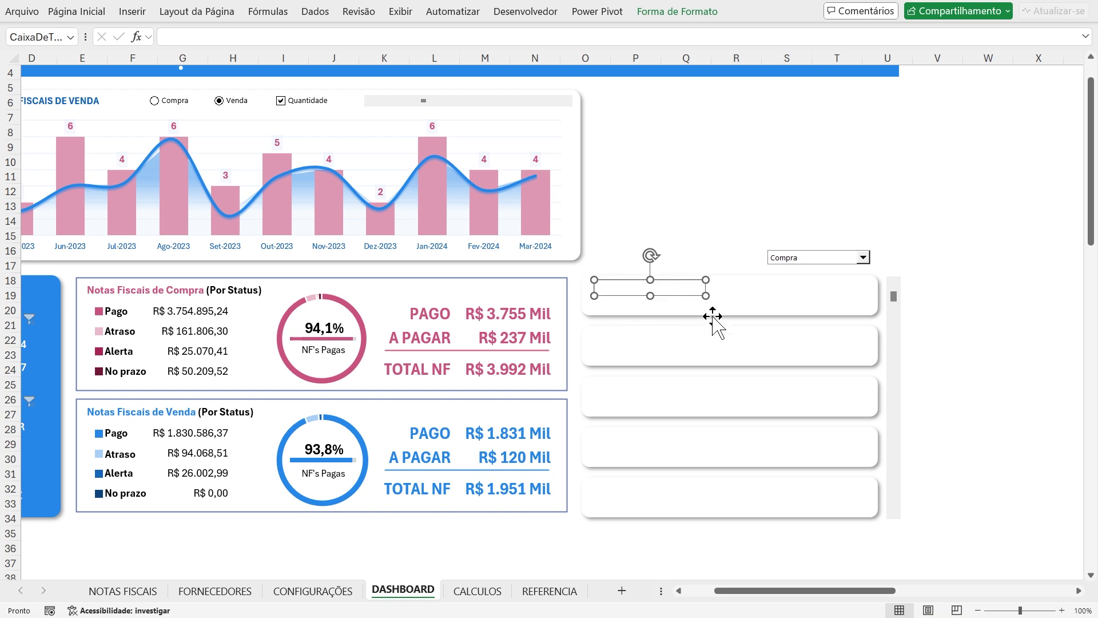
Link the text box to the first company name with =CALCULOS!AP12, and fit it into the card's upper-left corner
{"action": "left_click", "coordinate": [635, 288]}
{"action": "left_click", "coordinate": [189, 37]}
{"action": "type", "text": "="}
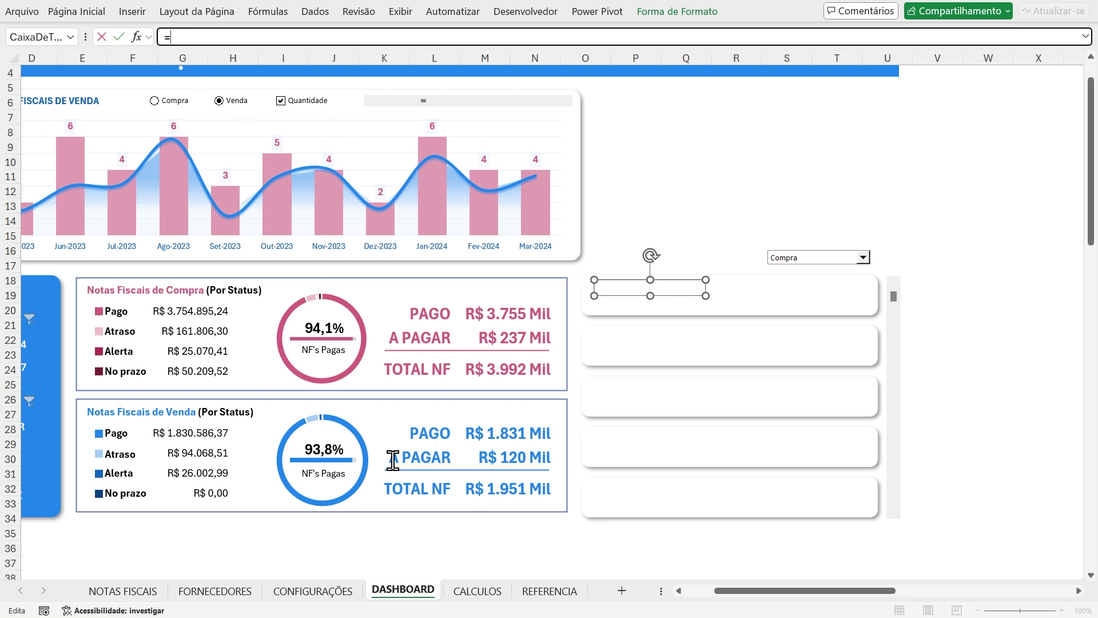
{"action": "left_click", "coordinate": [477, 590]}
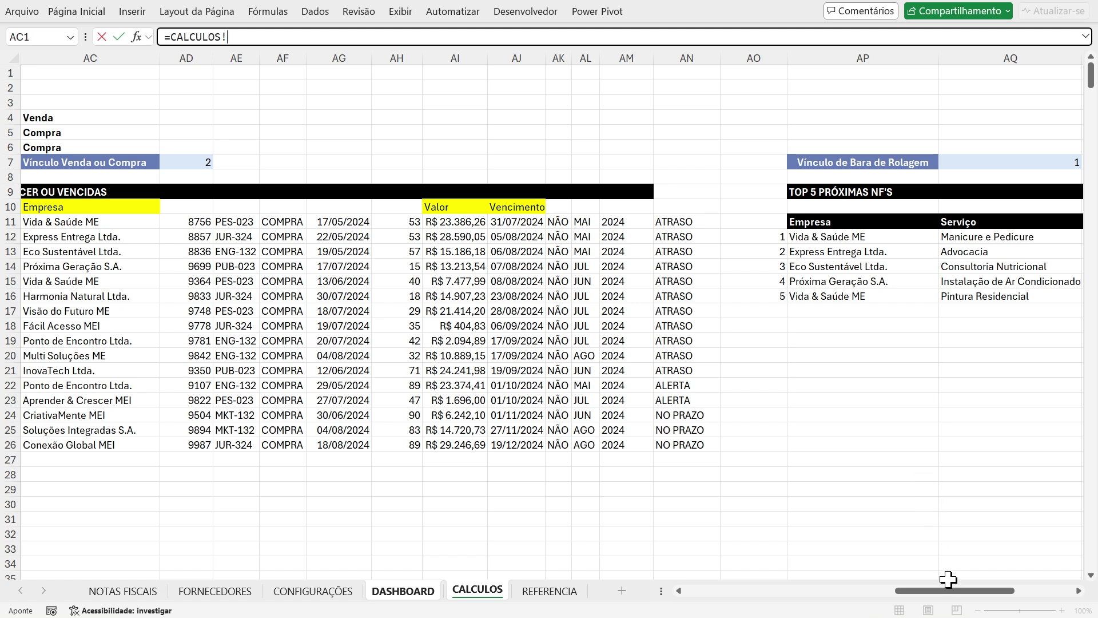
{"action": "left_click_drag", "start_coordinate": [950, 590], "coordinate": [975, 591]}
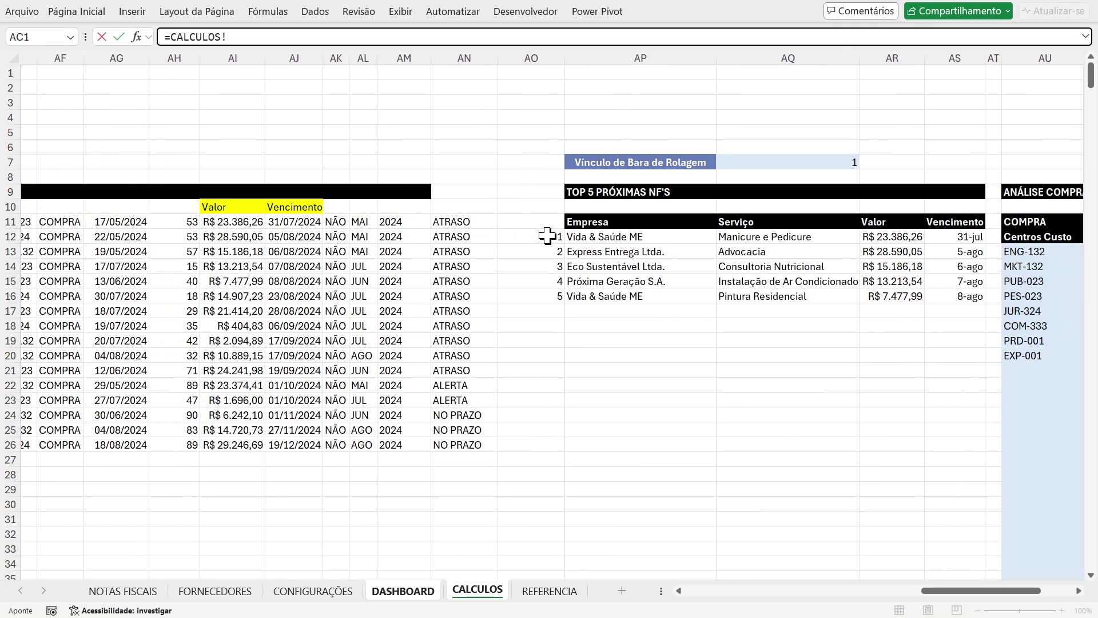
{"action": "left_click", "coordinate": [610, 236]}
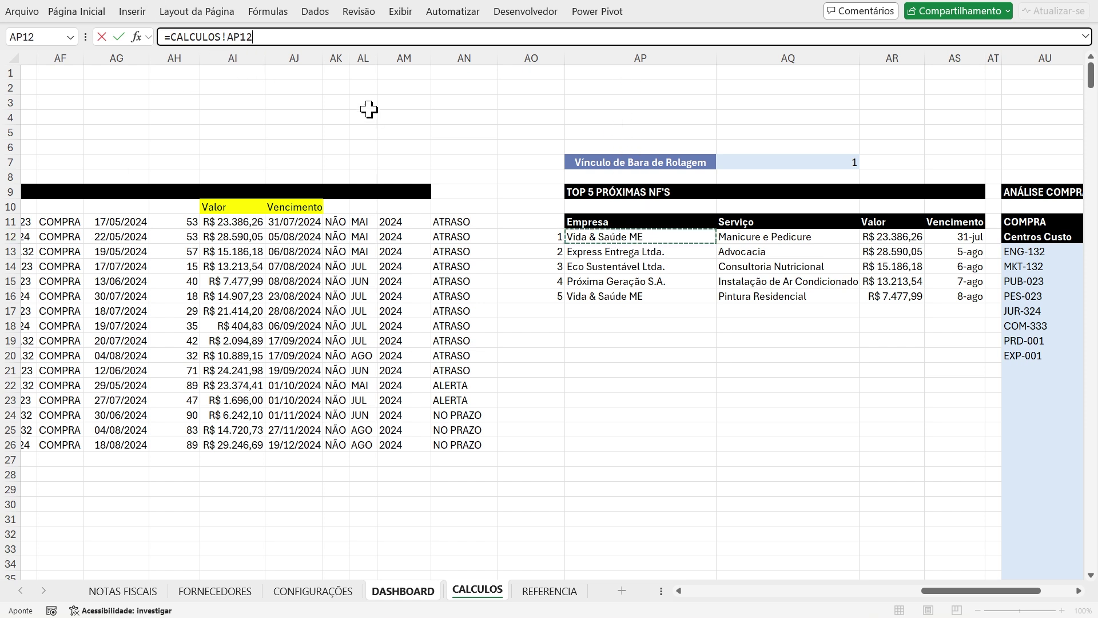
{"action": "key", "text": "Return"}
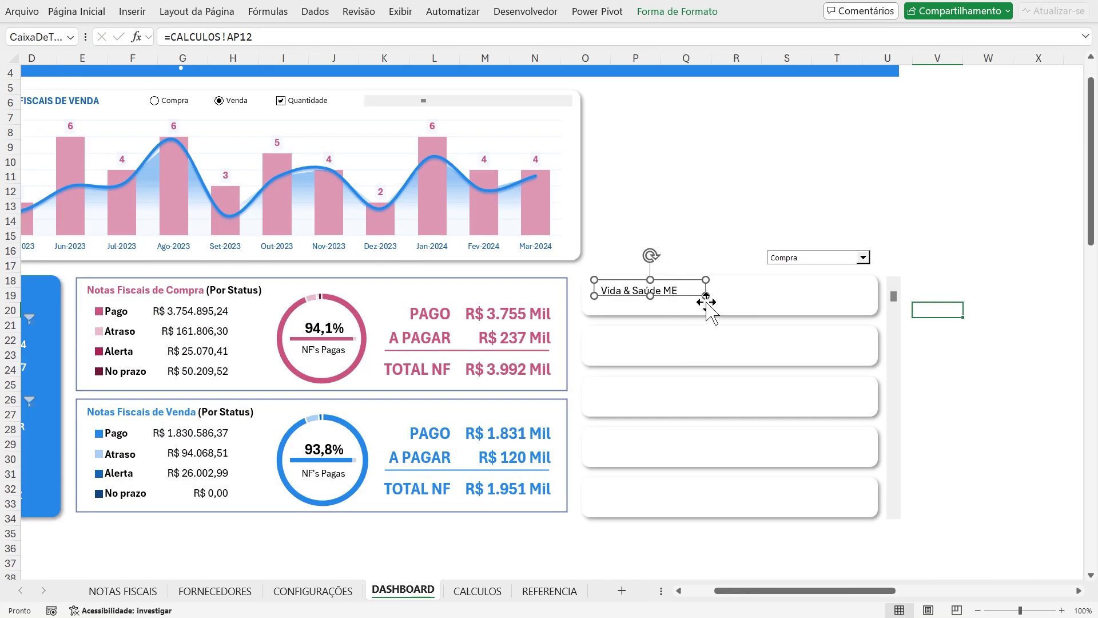
{"action": "left_click_drag", "start_coordinate": [707, 297], "coordinate": [689, 278]}
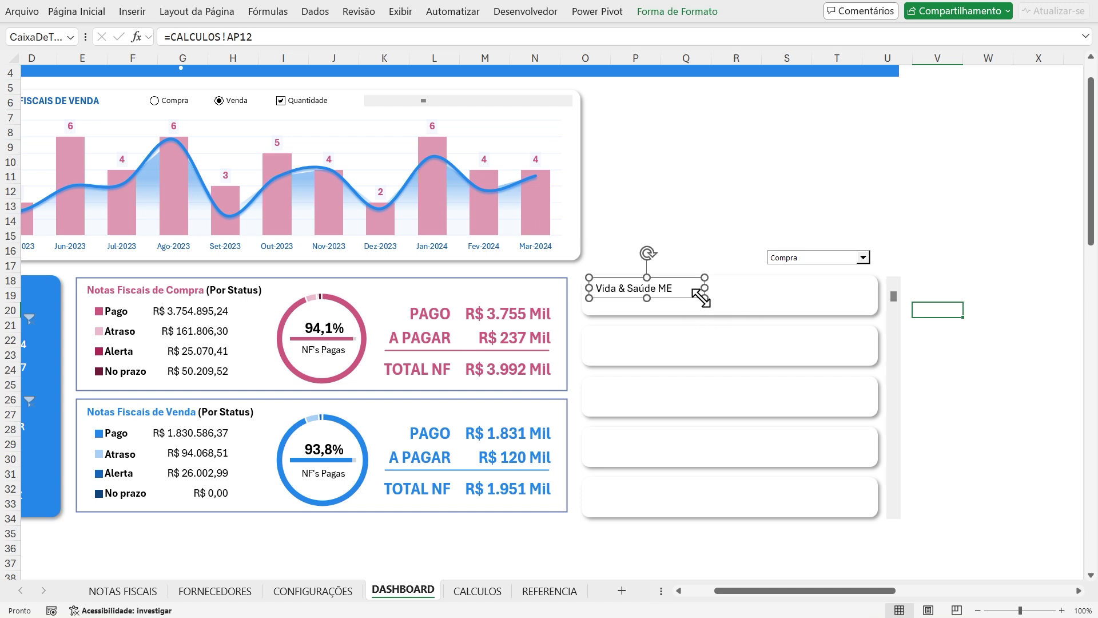
Draw a second text box of the same width directly below the company name in the first card
{"action": "left_click", "coordinate": [136, 13]}
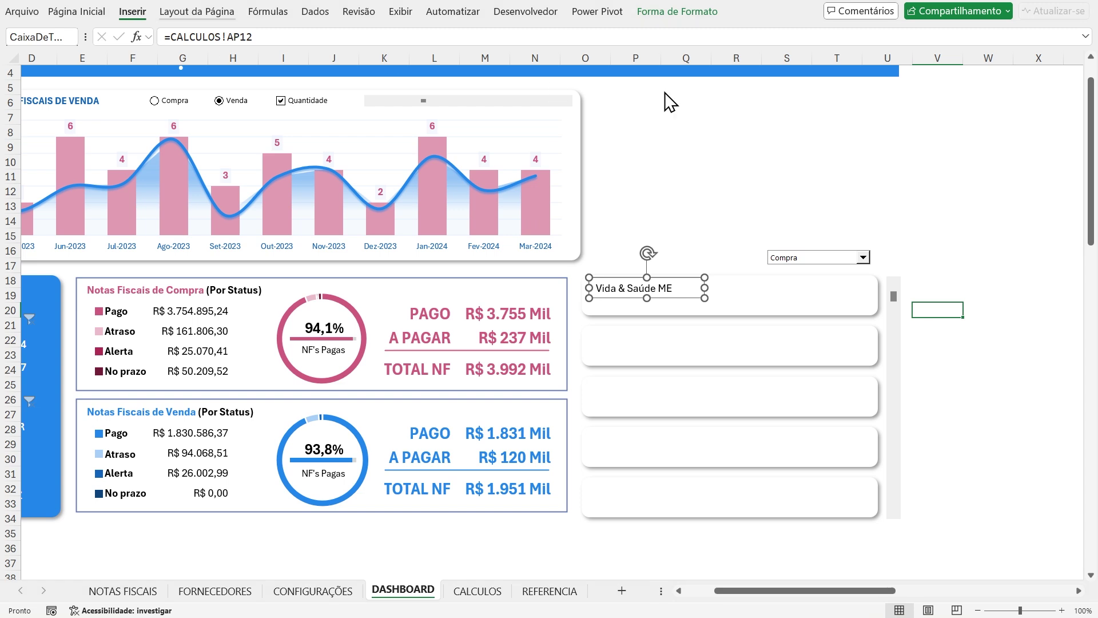
{"action": "left_click", "coordinate": [952, 40]}
{"action": "left_click", "coordinate": [927, 130]}
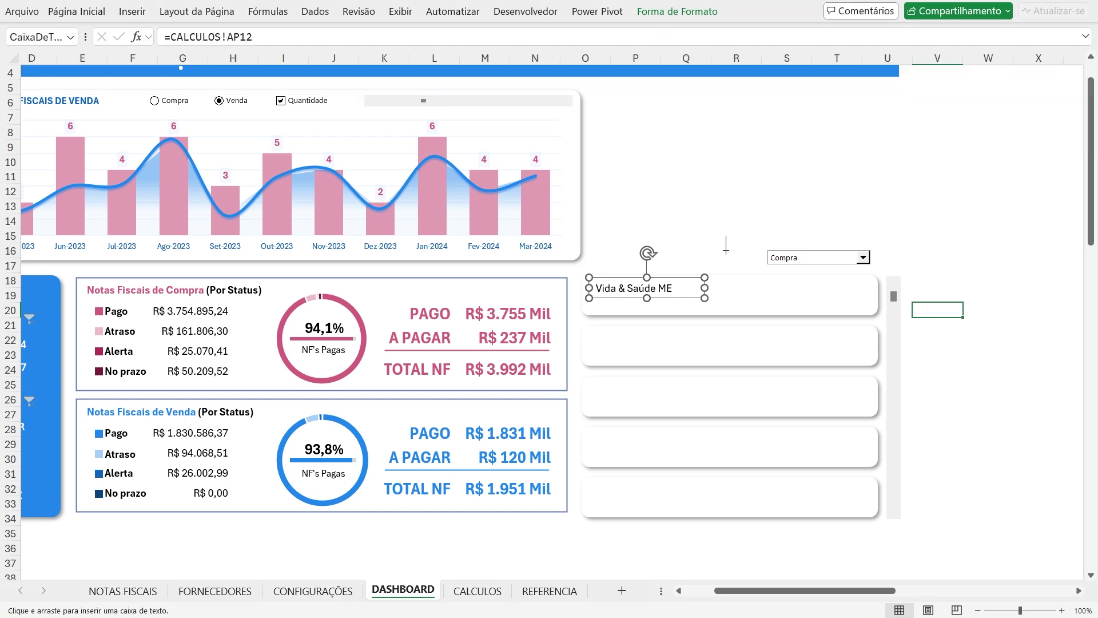
{"action": "left_click_drag", "start_coordinate": [592, 301], "coordinate": [704, 312]}
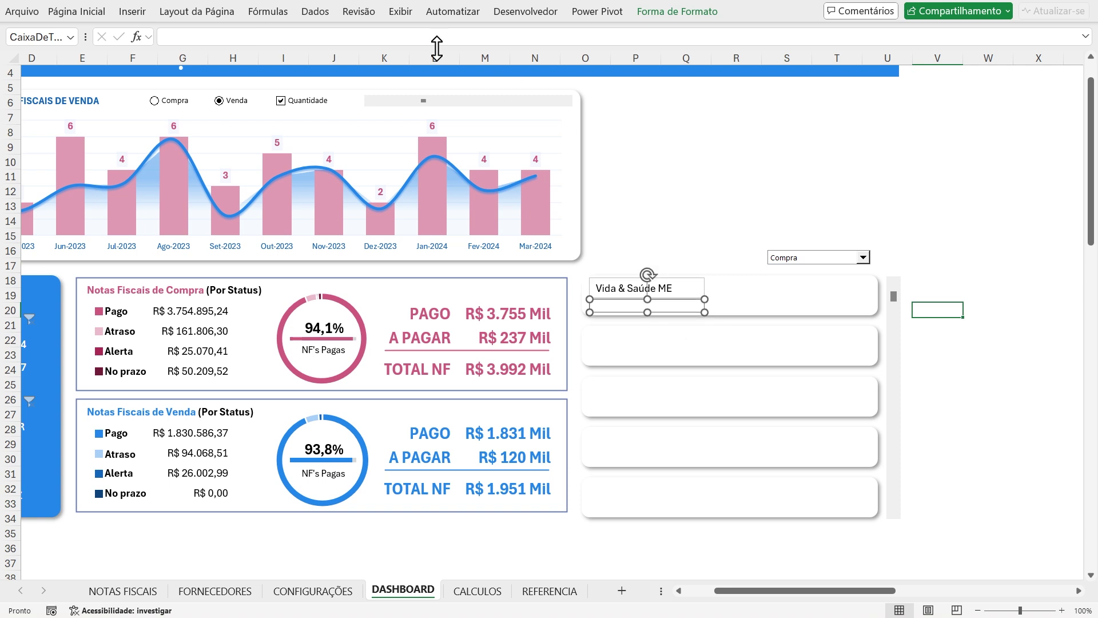
Link the second text box to the first service with =CALCULOS!AQ12, and adjust its height and position to fit the text
{"action": "left_click", "coordinate": [163, 38]}
{"action": "type", "text": "="}
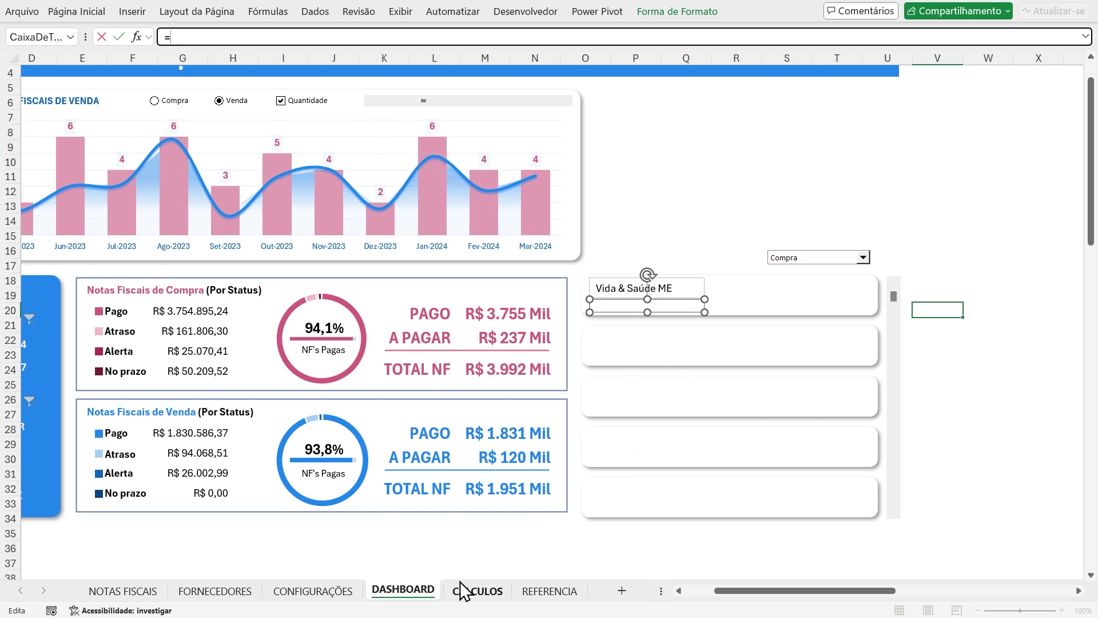
{"action": "left_click", "coordinate": [493, 590]}
{"action": "left_click", "coordinate": [778, 236]}
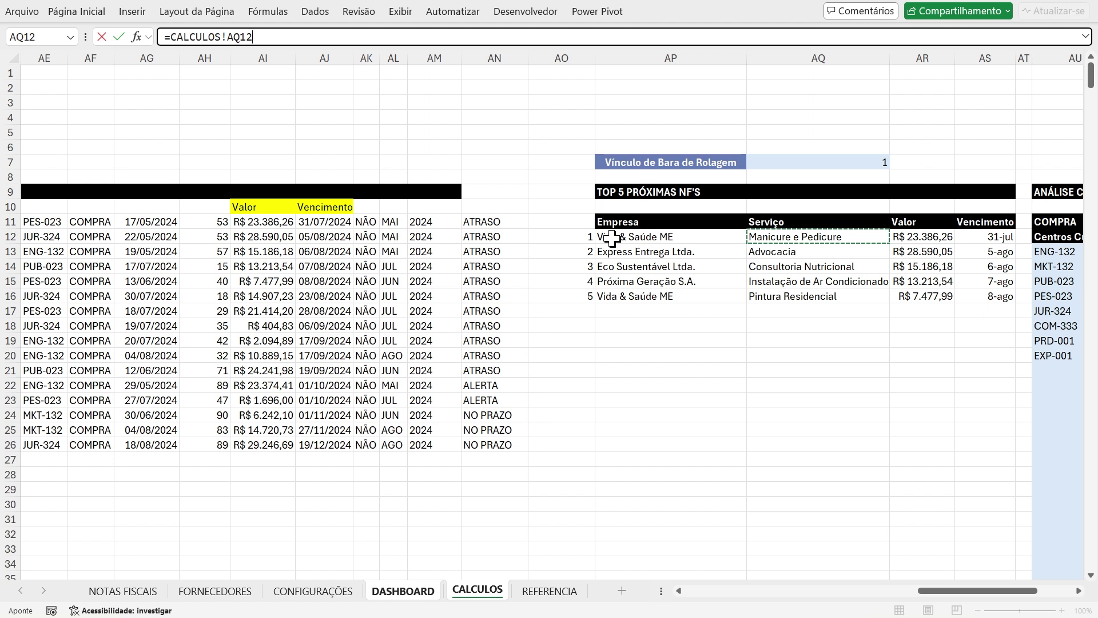
{"action": "key", "text": "Return"}
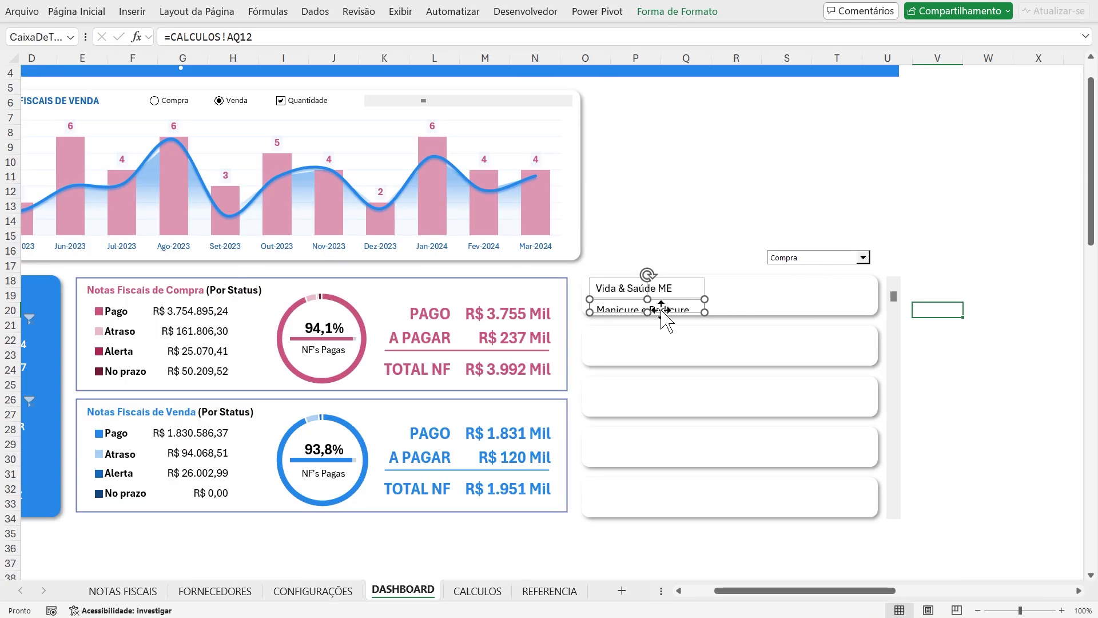
{"action": "left_click_drag", "start_coordinate": [647, 312], "coordinate": [702, 303]}
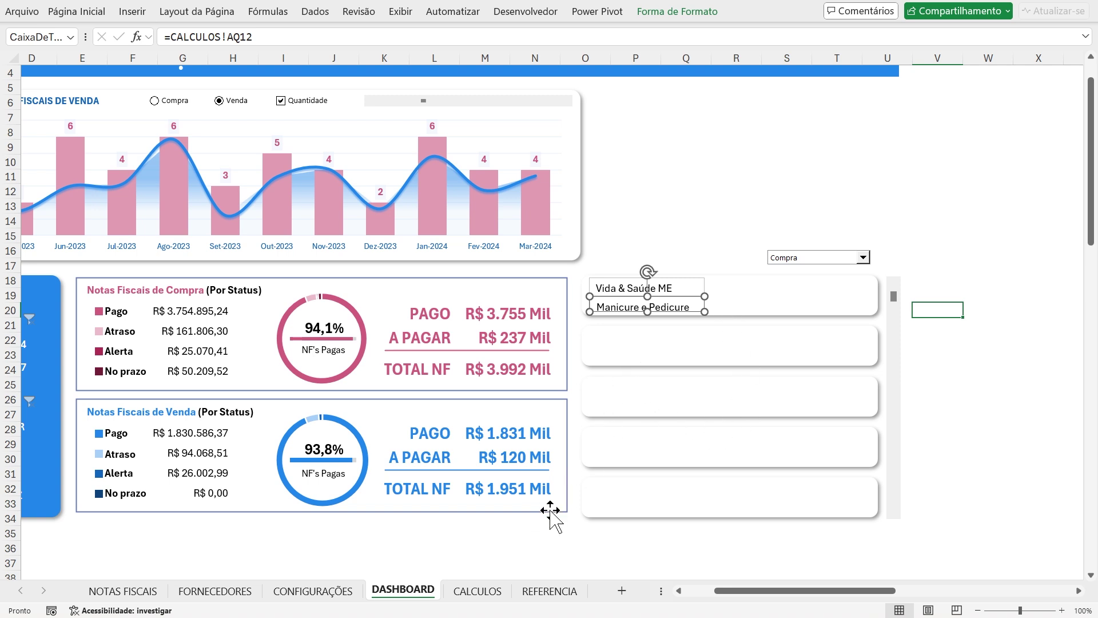
Draw a third small text box in the first card, to the right of the company and service texts
{"action": "left_click", "coordinate": [477, 590]}
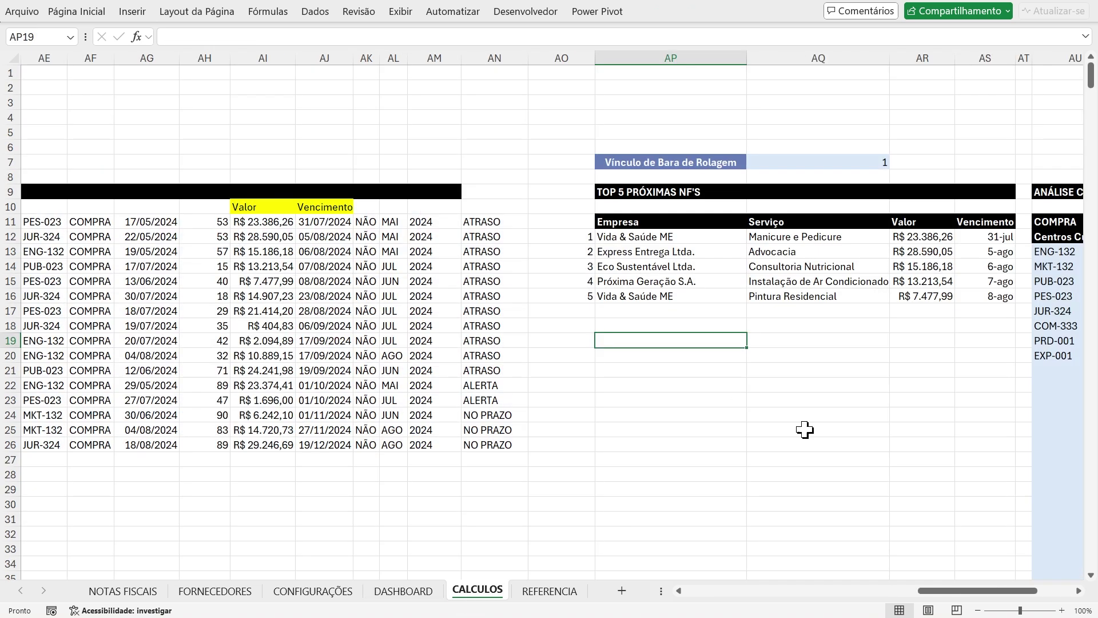
{"action": "left_click", "coordinate": [428, 592]}
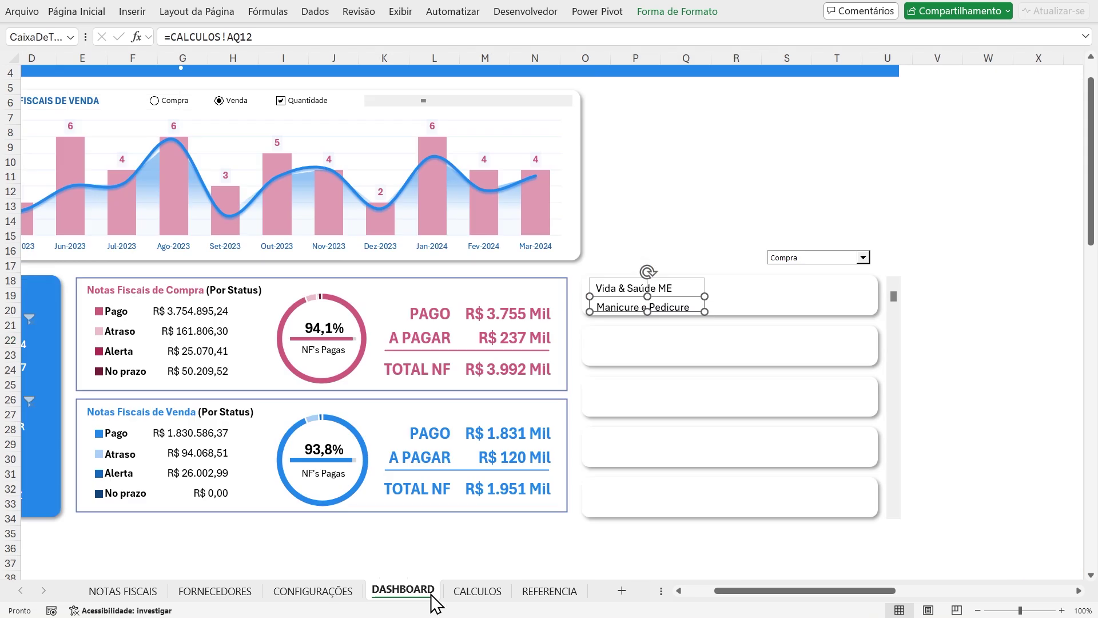
{"action": "left_click", "coordinate": [120, 13]}
{"action": "left_click", "coordinate": [949, 67]}
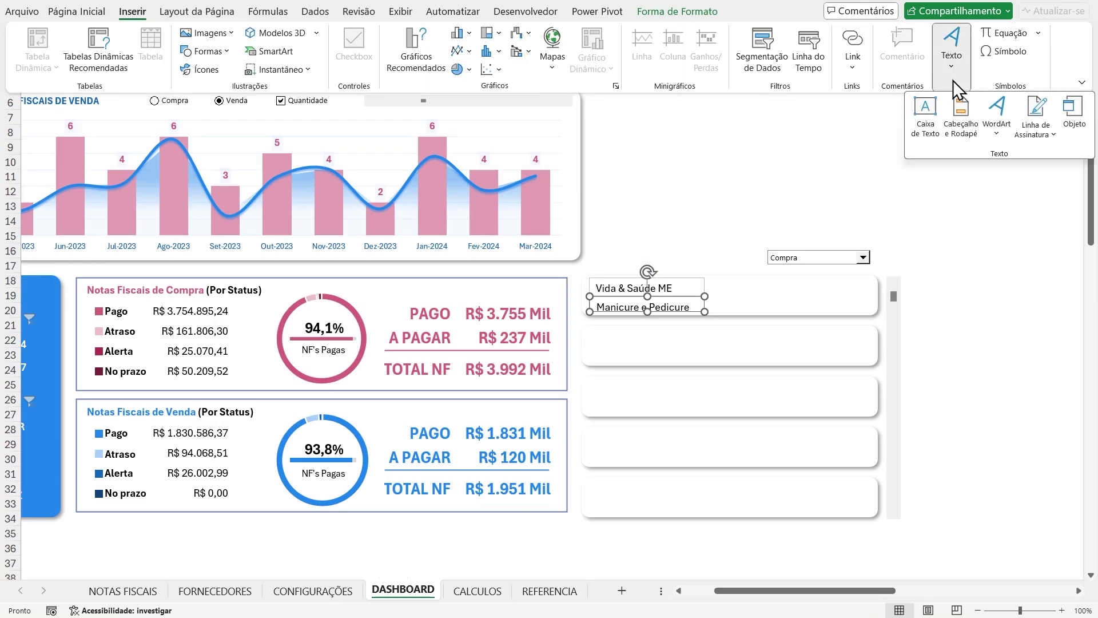
{"action": "left_click", "coordinate": [925, 118]}
{"action": "left_click_drag", "start_coordinate": [753, 296], "coordinate": [794, 304]}
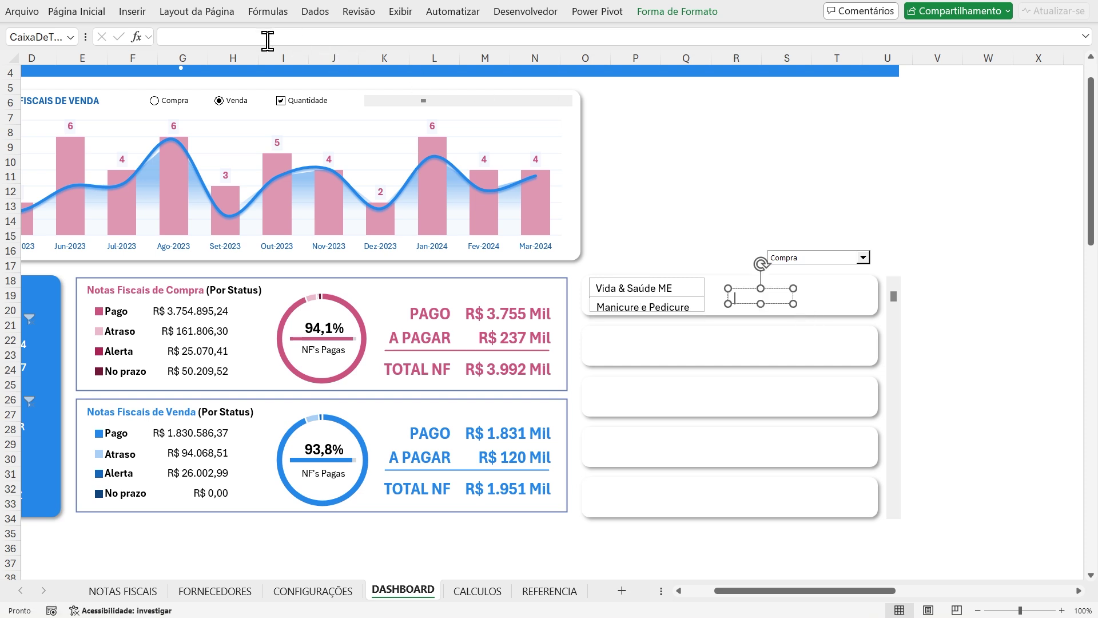
Link the third text box to the first invoice amount with =CALCULOS!AR12, and enlarge it to fit the full amount
{"action": "left_click", "coordinate": [181, 35]}
{"action": "type", "text": "="}
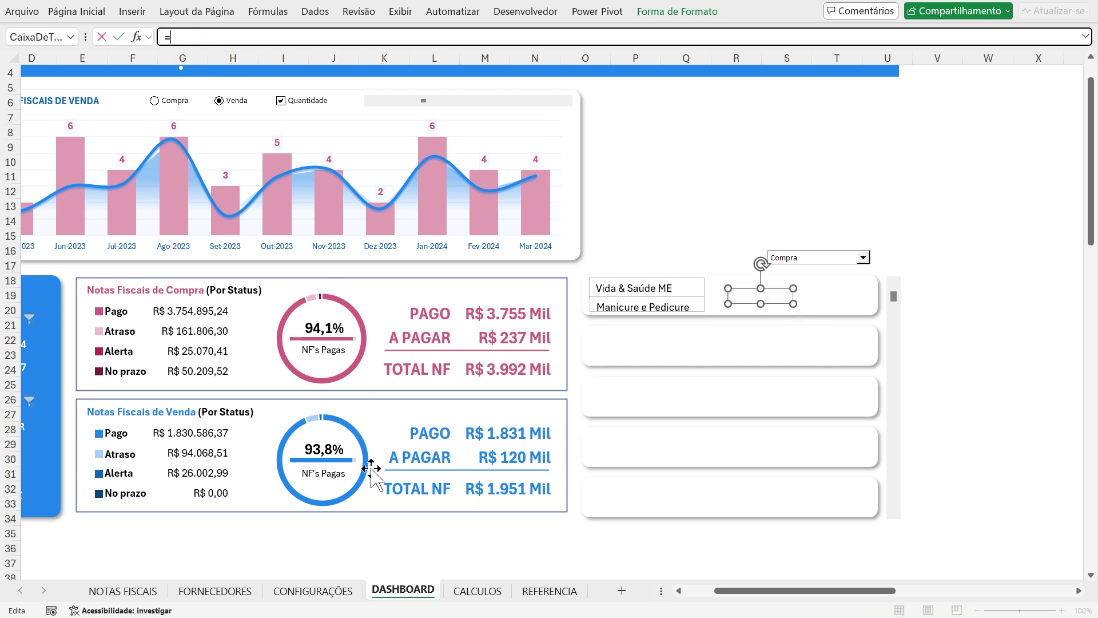
{"action": "left_click", "coordinate": [489, 587]}
{"action": "left_click", "coordinate": [924, 238]}
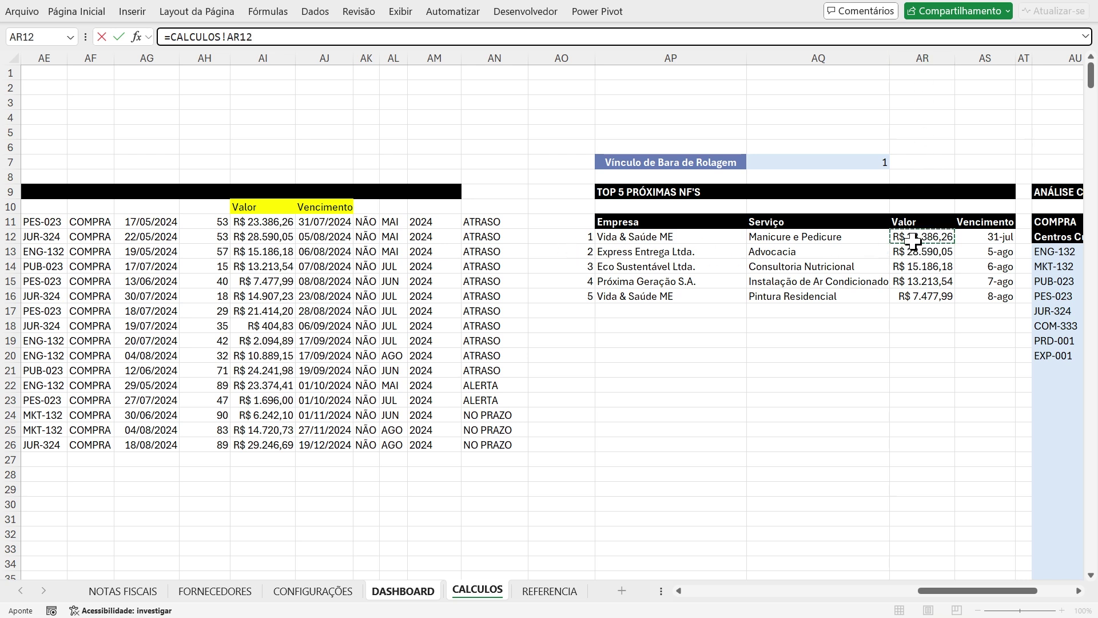
{"action": "key", "text": "Return"}
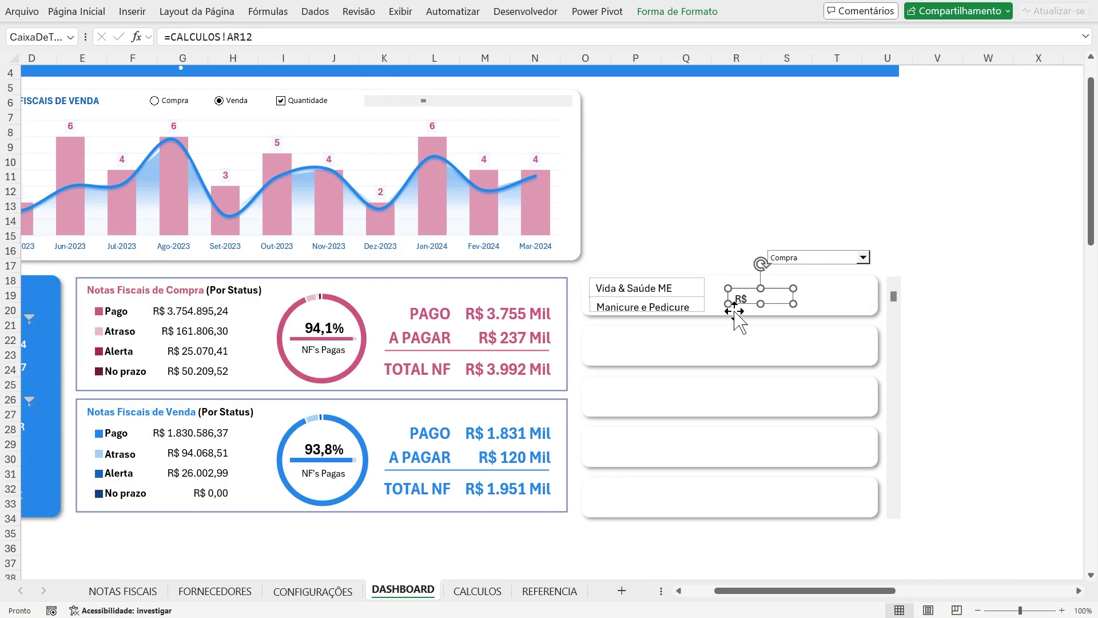
{"action": "left_click", "coordinate": [794, 290]}
{"action": "left_click_drag", "start_coordinate": [794, 290], "coordinate": [777, 289]}
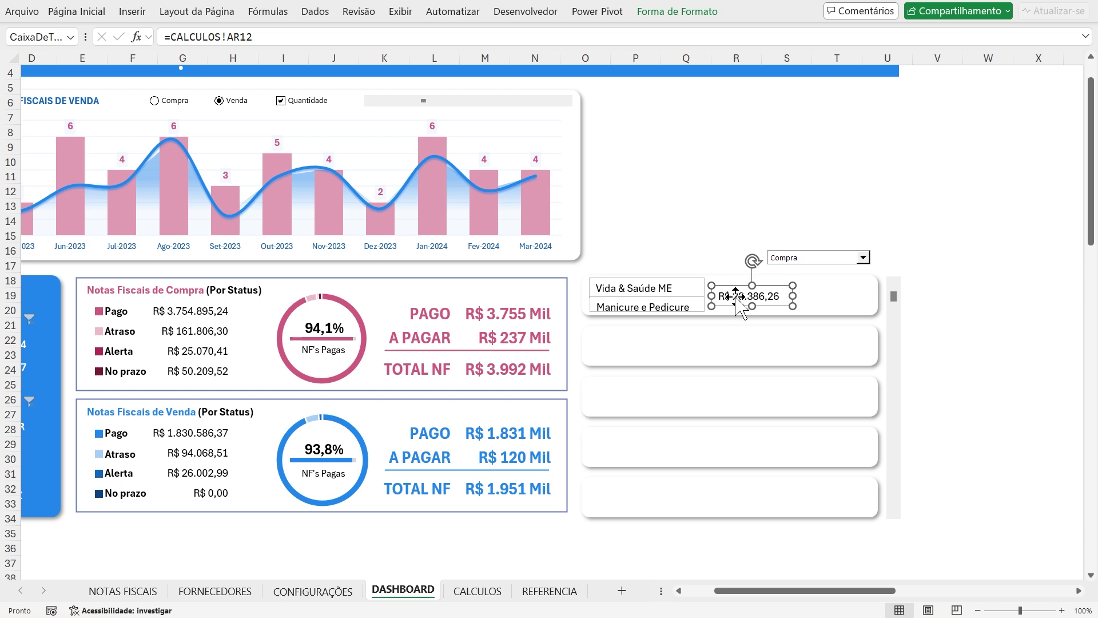
Duplicate the amount text box to its right within the first card, and space the two boxes side by side
{"action": "left_click_drag", "start_coordinate": [782, 287], "coordinate": [866, 284]}
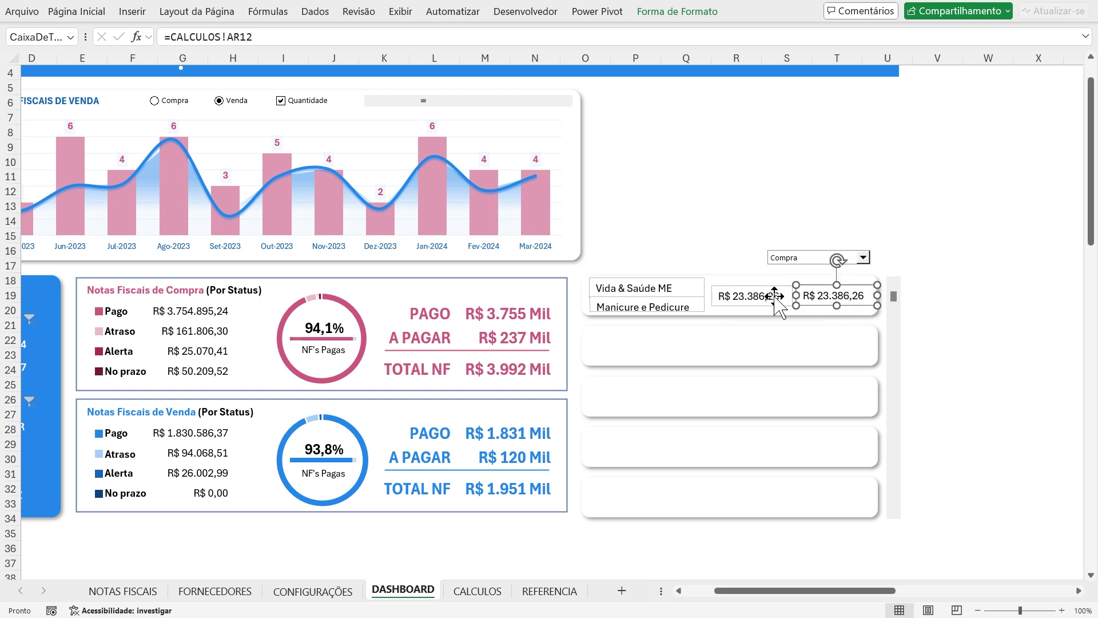
{"action": "left_click_drag", "start_coordinate": [765, 285], "coordinate": [760, 285]}
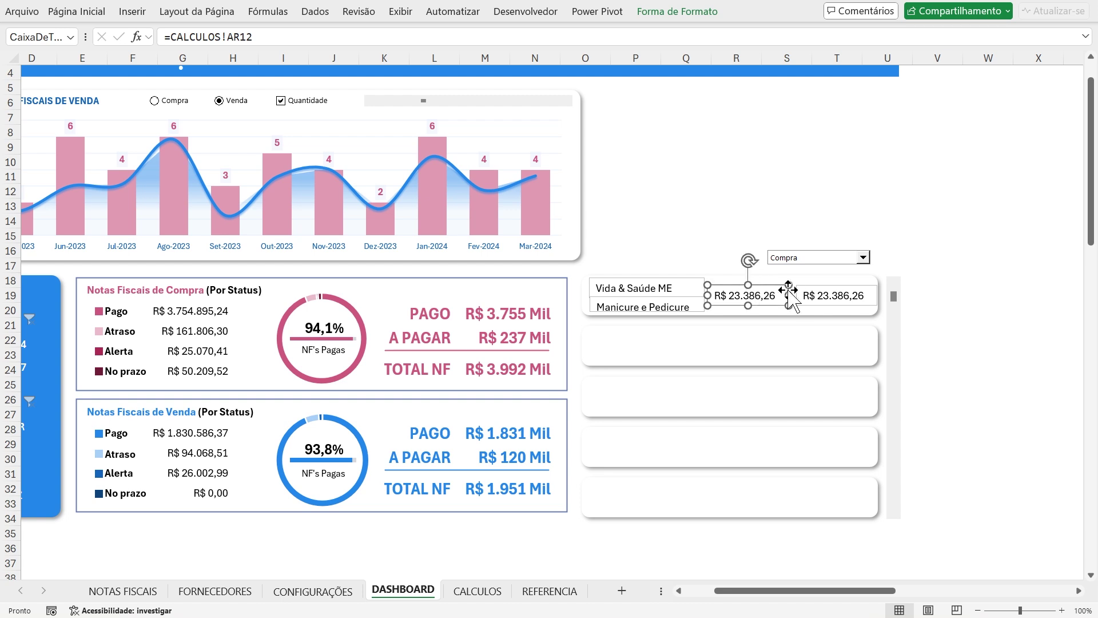
{"action": "left_click_drag", "start_coordinate": [855, 292], "coordinate": [853, 289]}
Link the duplicated text box to the first due date with =CALCULOS!AS12
{"action": "left_click_drag", "start_coordinate": [277, 36], "coordinate": [8, 34]}
{"action": "type", "text": "="}
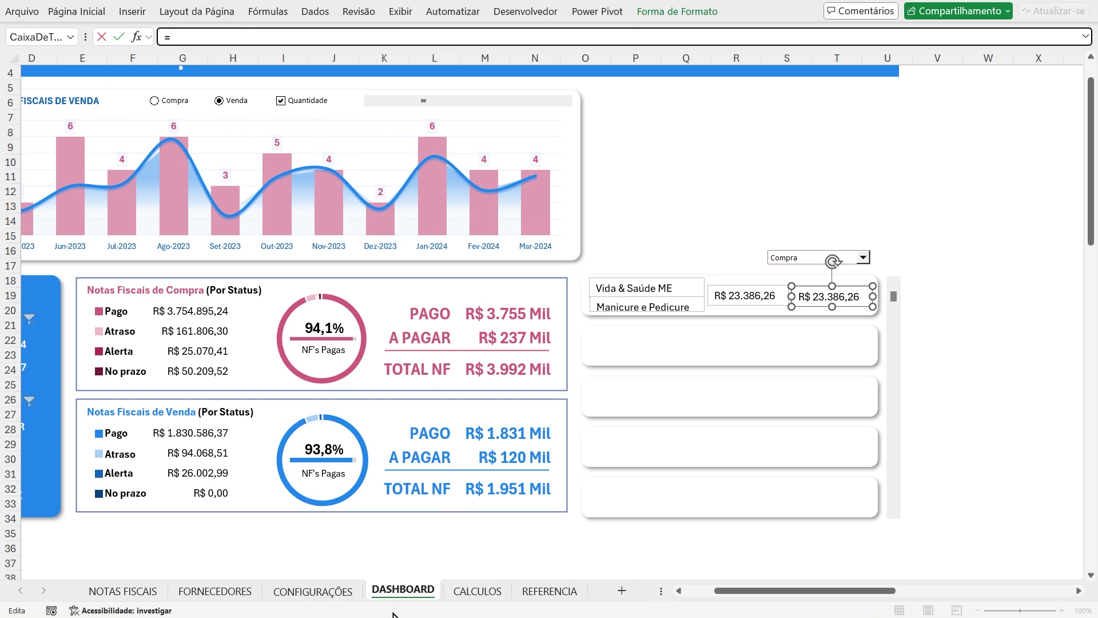
{"action": "left_click", "coordinate": [464, 592]}
{"action": "left_click", "coordinate": [993, 236]}
{"action": "key", "text": "Return"}
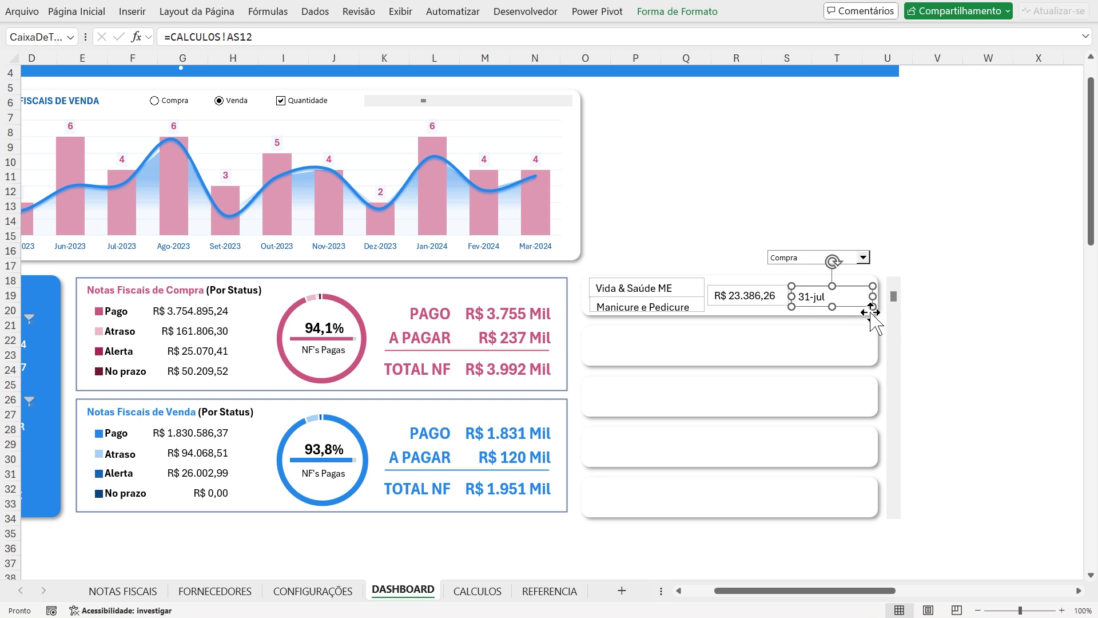
Remove the fill and the outline from the company name's text box
{"action": "left_click", "coordinate": [666, 290]}
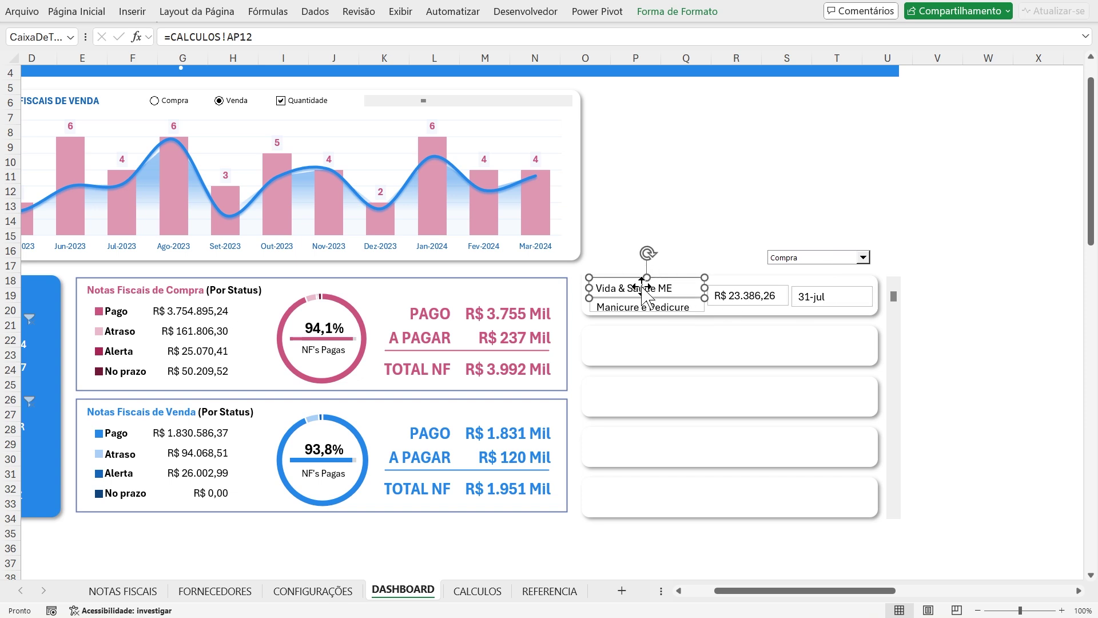
{"action": "left_click", "coordinate": [668, 17]}
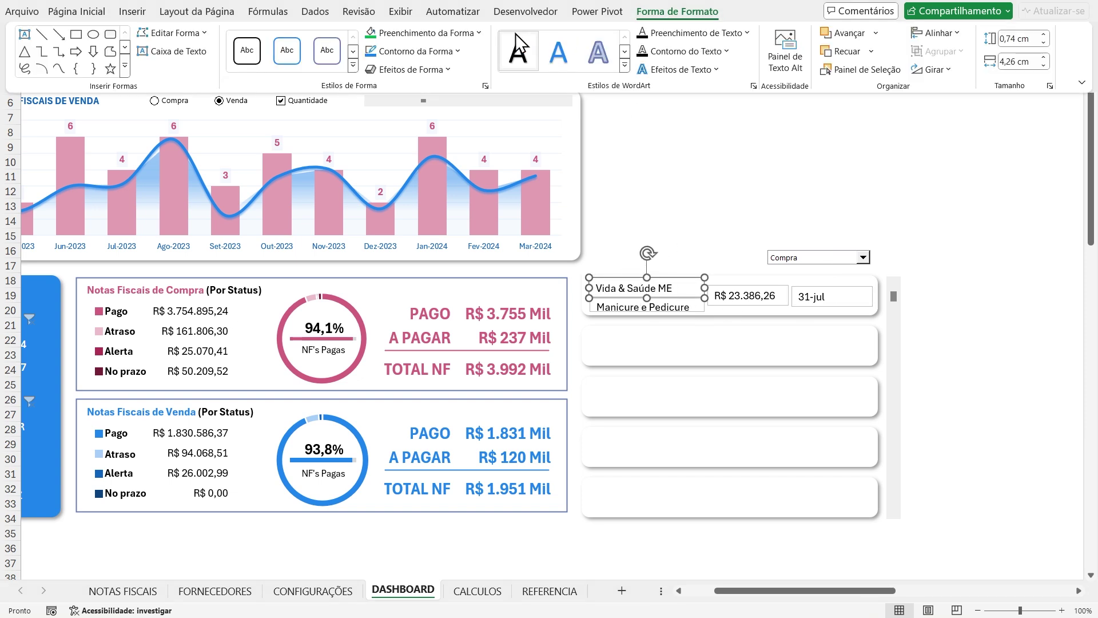
{"action": "left_click", "coordinate": [466, 33]}
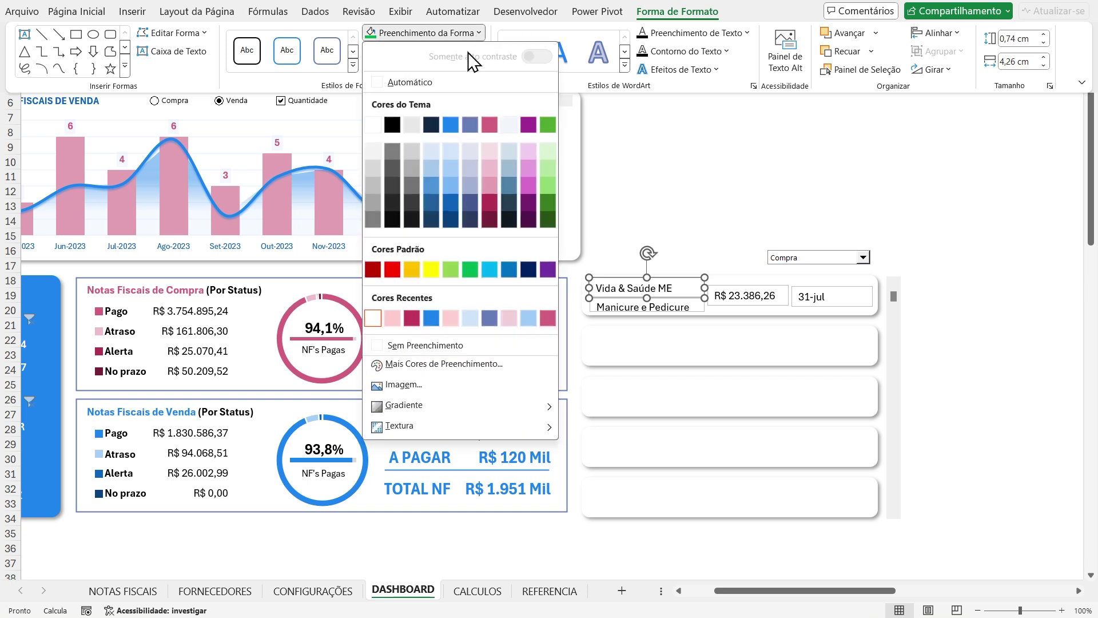
{"action": "left_click", "coordinate": [424, 348]}
{"action": "left_click", "coordinate": [426, 51]}
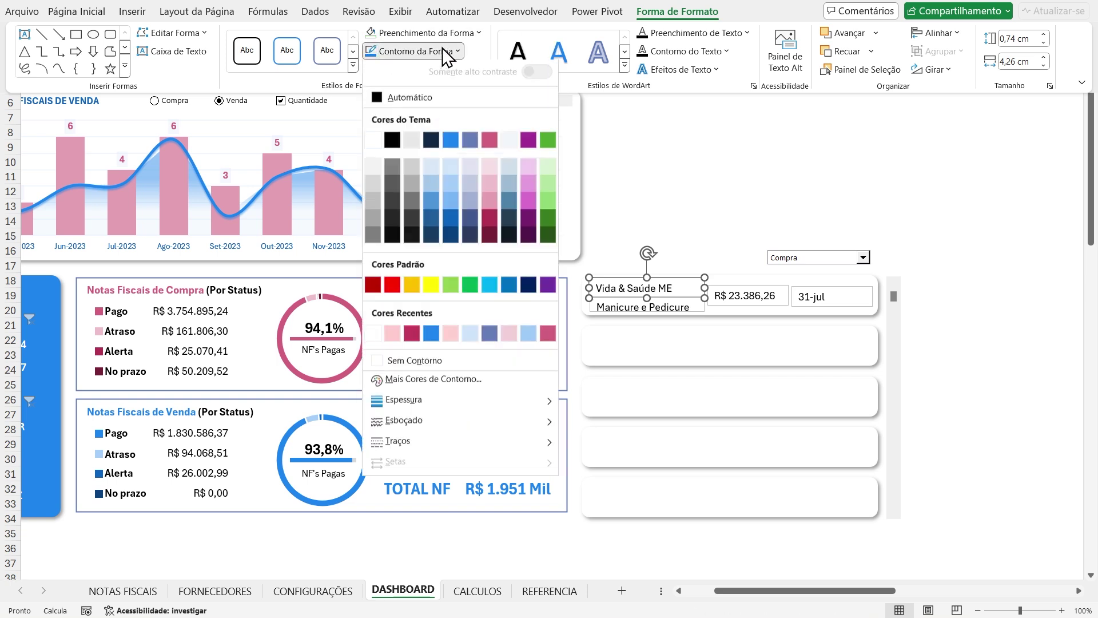
{"action": "left_click", "coordinate": [416, 362]}
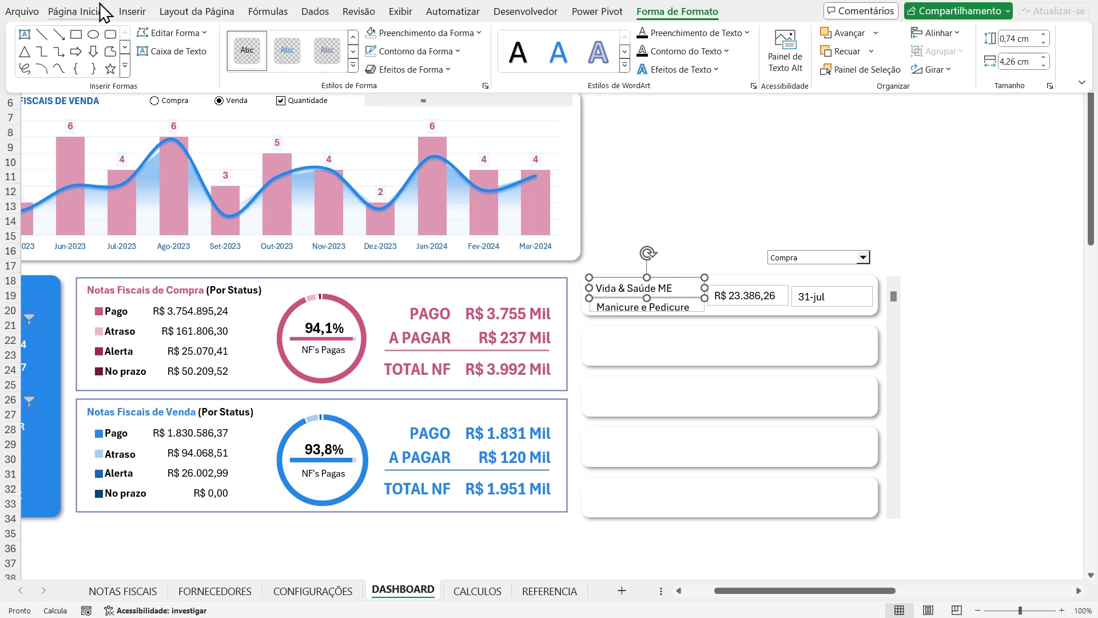
Make the company name bold at font size 10, and shift its text box slightly within the card
{"action": "left_click", "coordinate": [78, 12]}
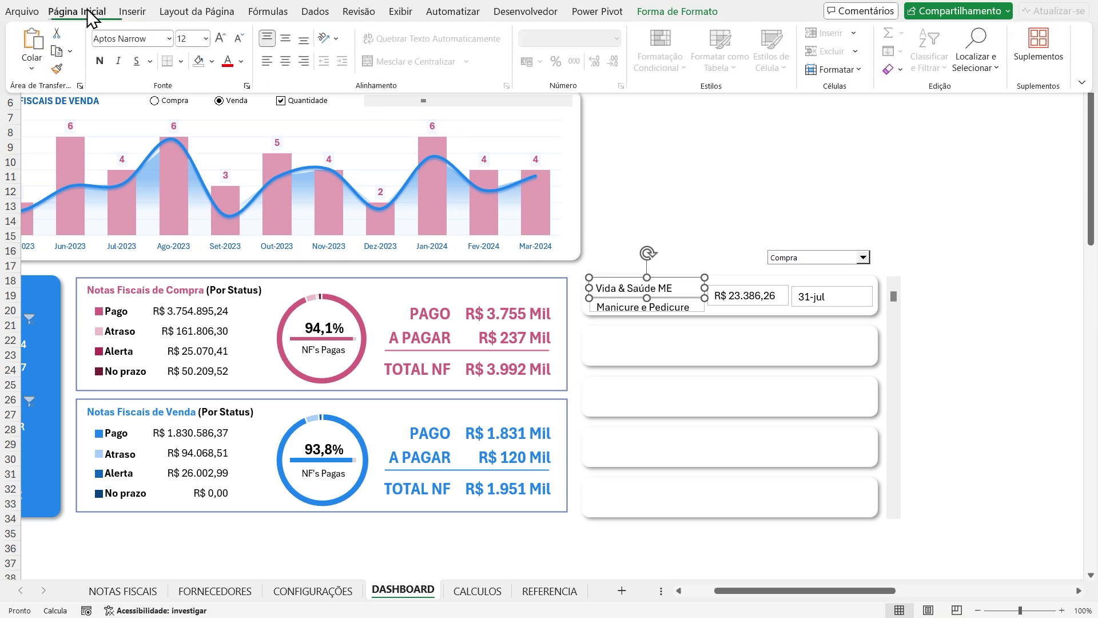
{"action": "left_click", "coordinate": [100, 61]}
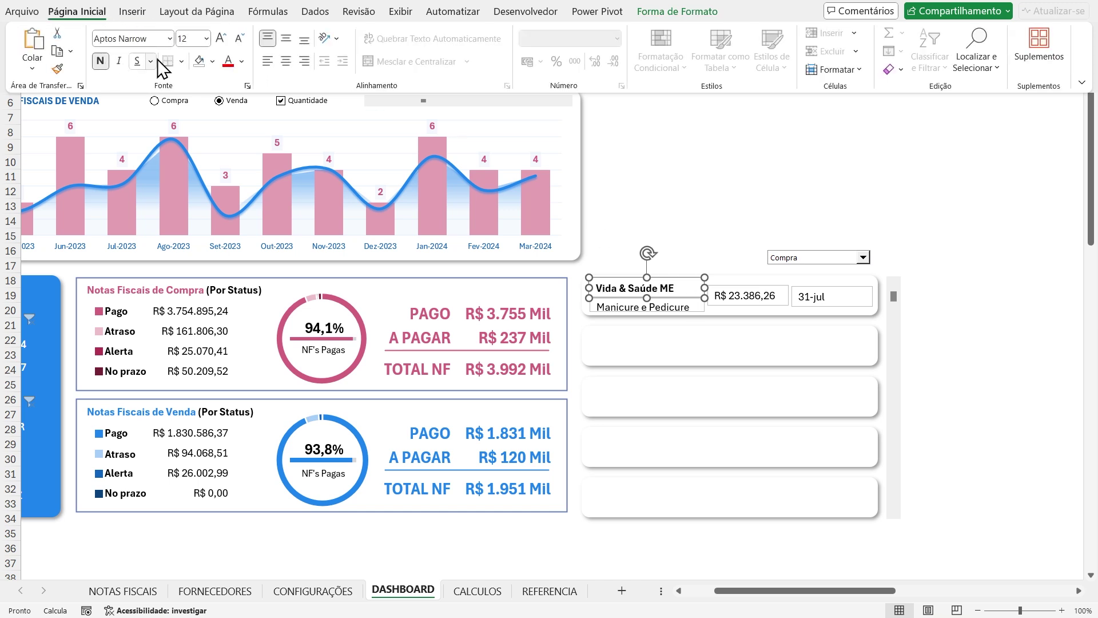
{"action": "left_click", "coordinate": [206, 38]}
{"action": "left_click", "coordinate": [191, 103]}
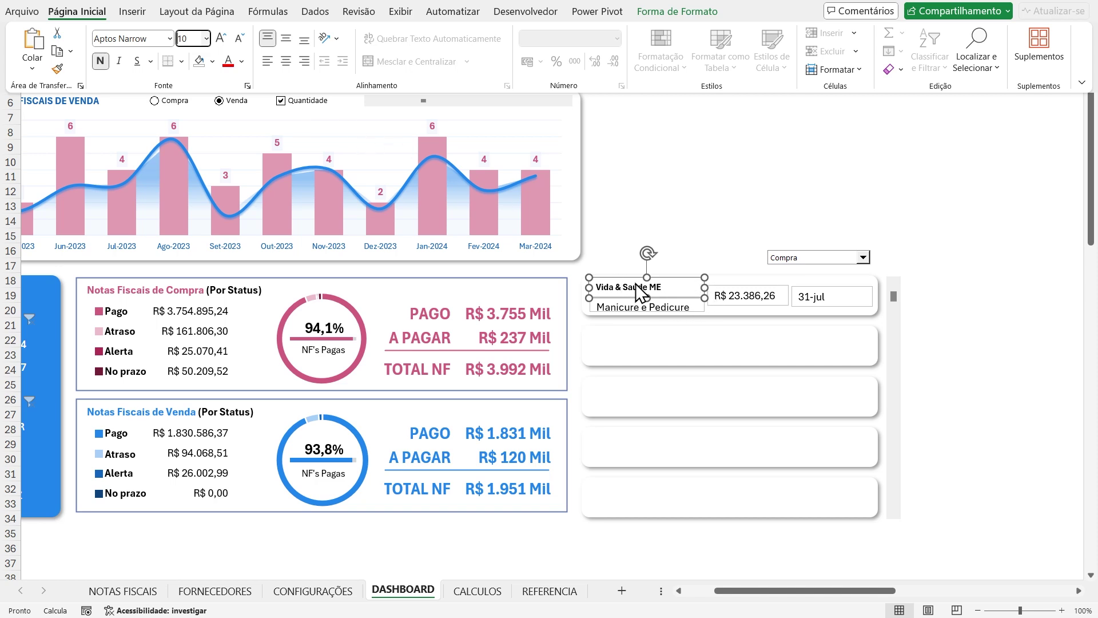
{"action": "left_click_drag", "start_coordinate": [678, 286], "coordinate": [675, 281]}
Format the service text with font size 8 and a gray font color
{"action": "left_click", "coordinate": [677, 307]}
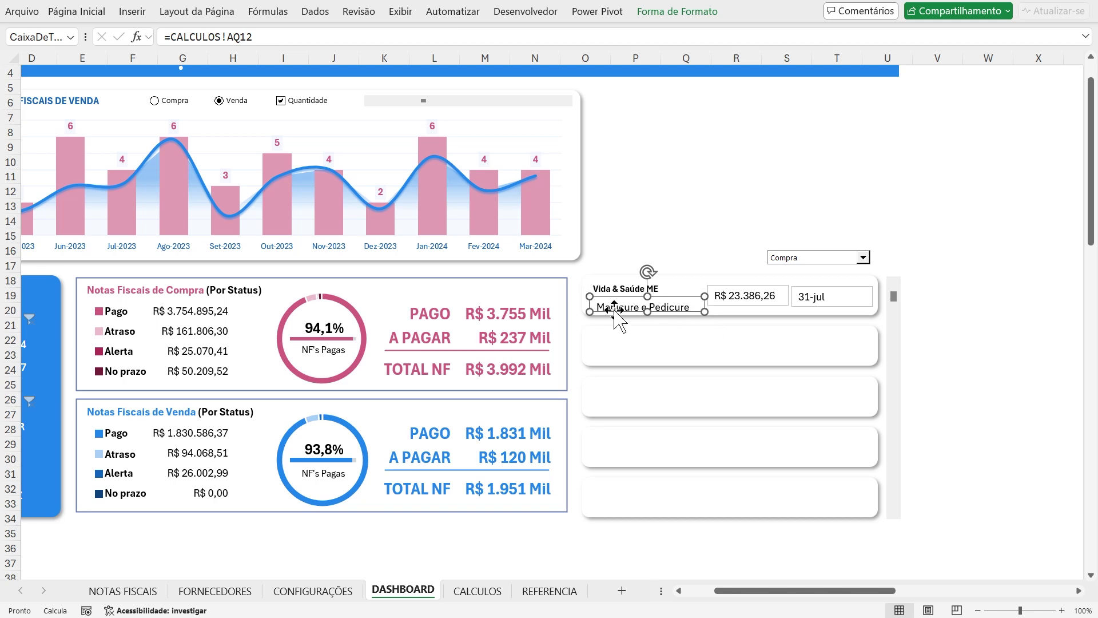
{"action": "left_click", "coordinate": [663, 12]}
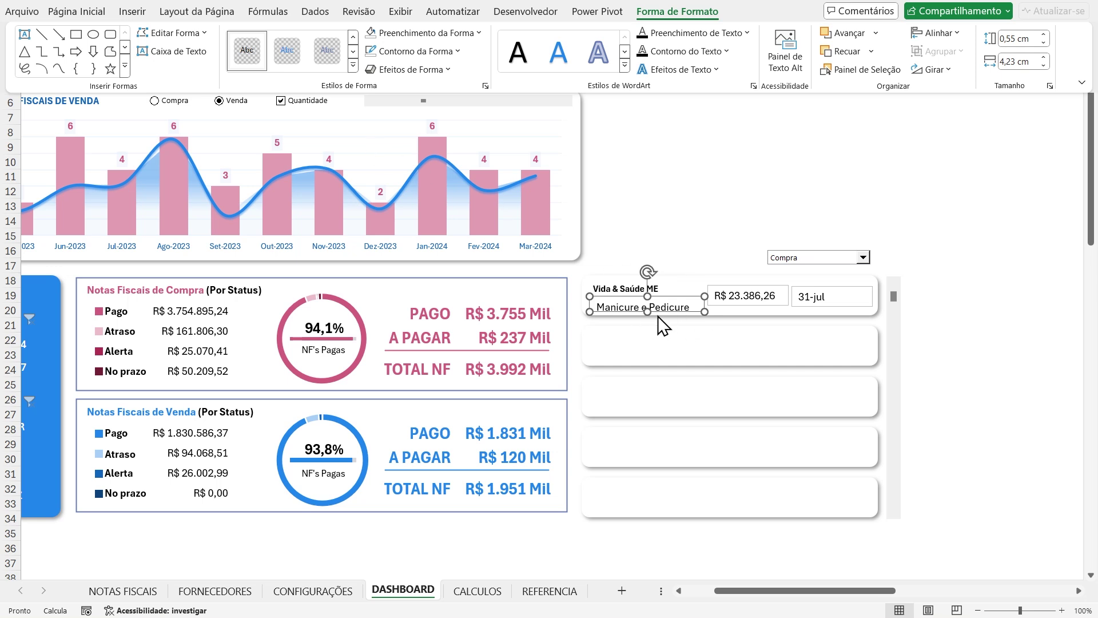
{"action": "left_click", "coordinate": [83, 9]}
{"action": "left_click", "coordinate": [207, 38]}
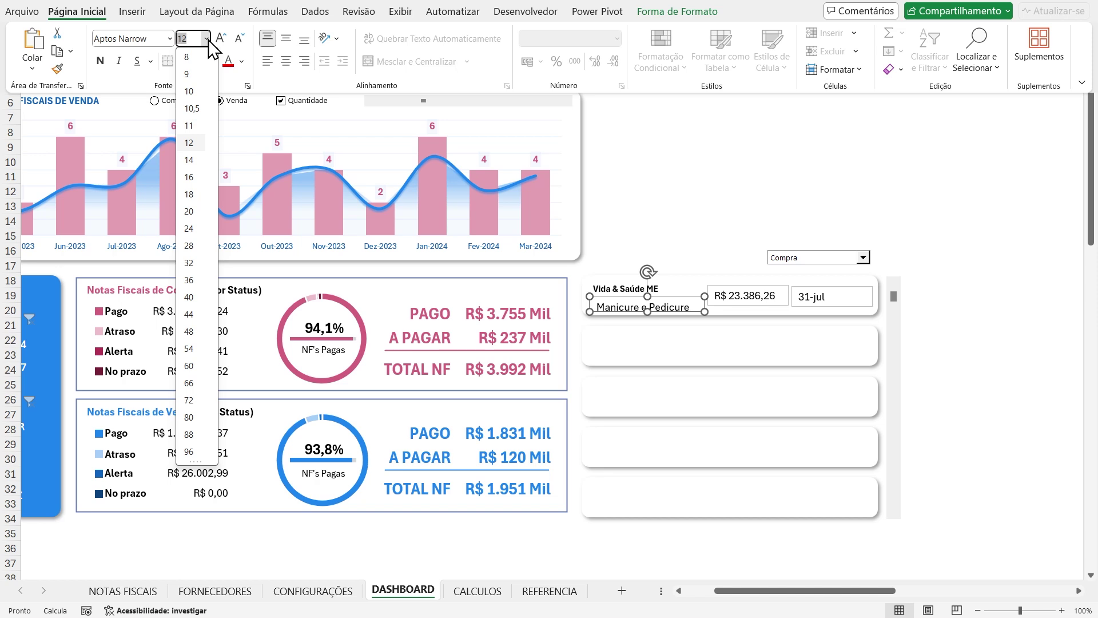
{"action": "left_click", "coordinate": [191, 61]}
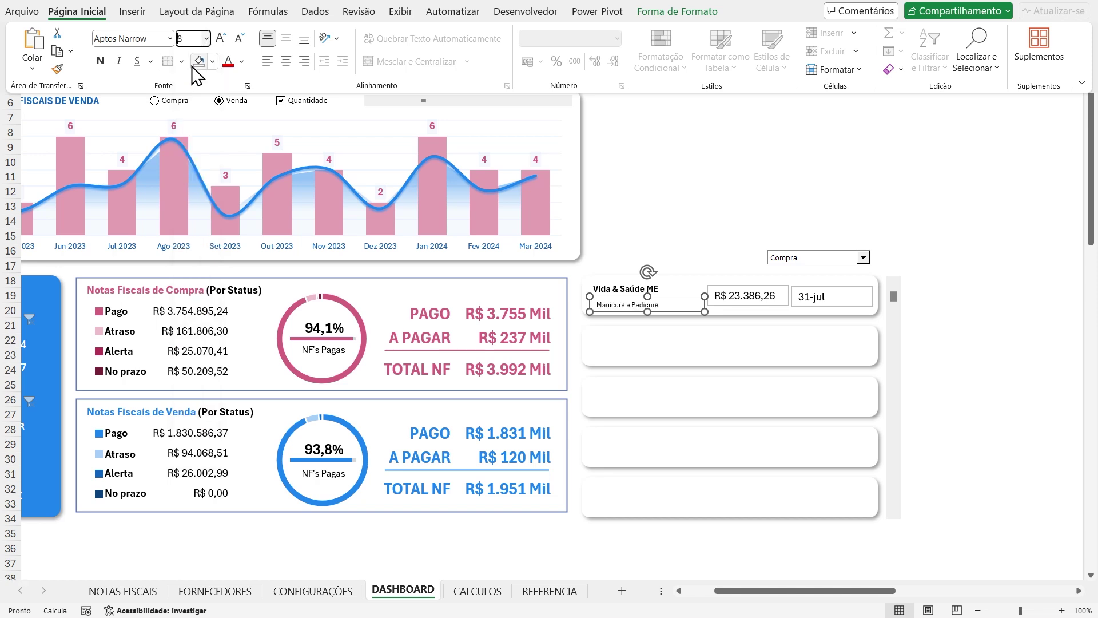
{"action": "left_click", "coordinate": [241, 62]}
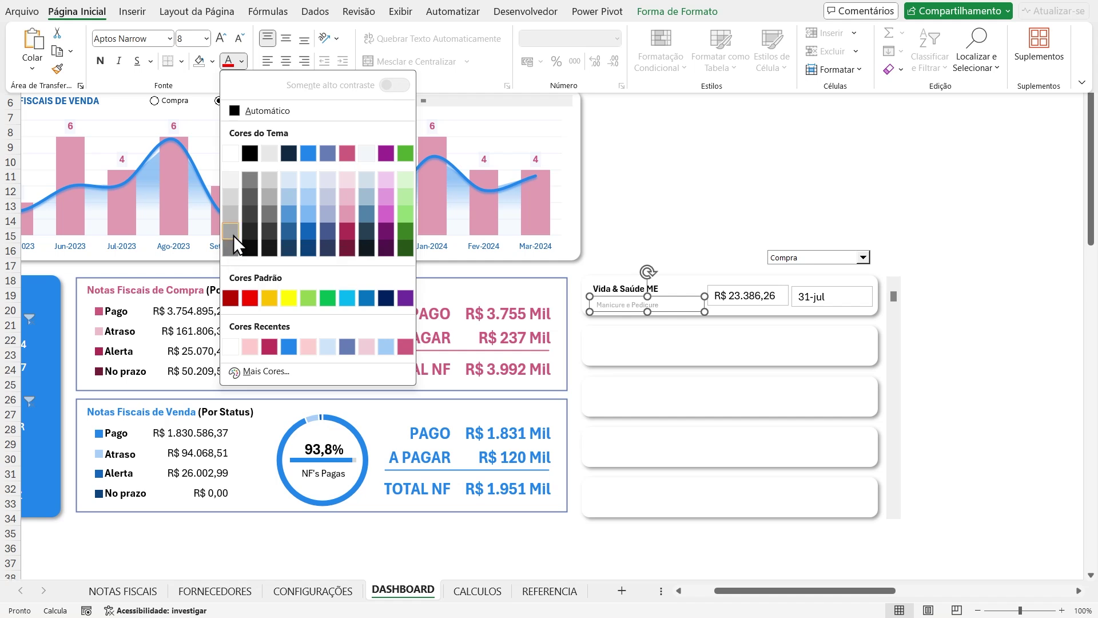
{"action": "left_click", "coordinate": [269, 215]}
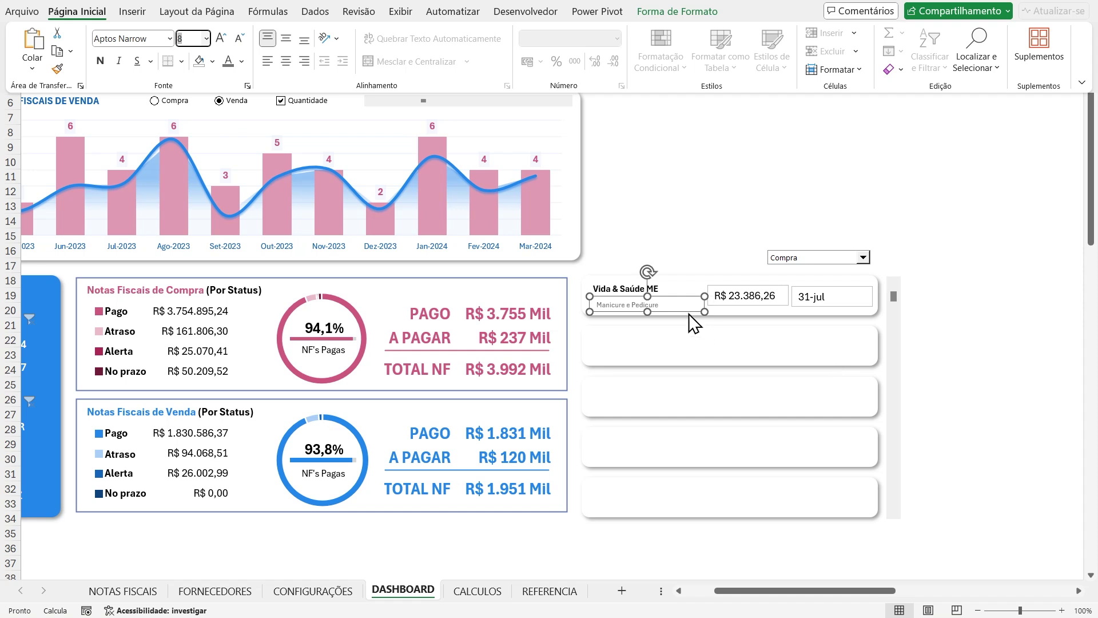
Move the service text box up close beneath the company name, and left-align its text with the name
{"action": "left_click", "coordinate": [681, 297]}
{"action": "left_click_drag", "start_coordinate": [681, 297], "coordinate": [673, 283]}
{"action": "left_click", "coordinate": [675, 285]}
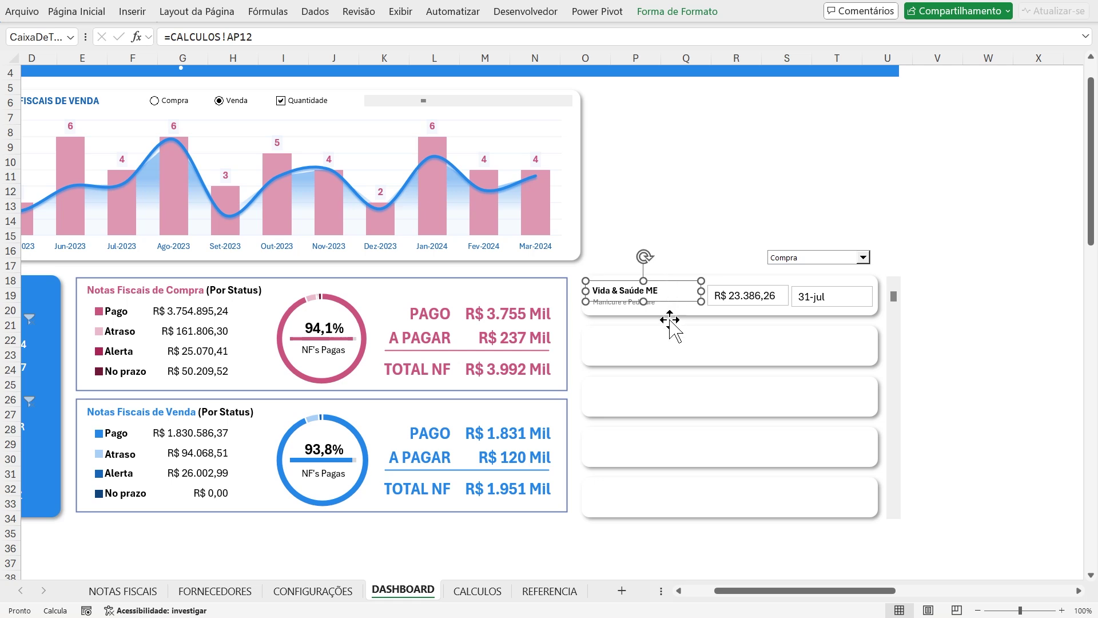
{"action": "left_click", "coordinate": [86, 12]}
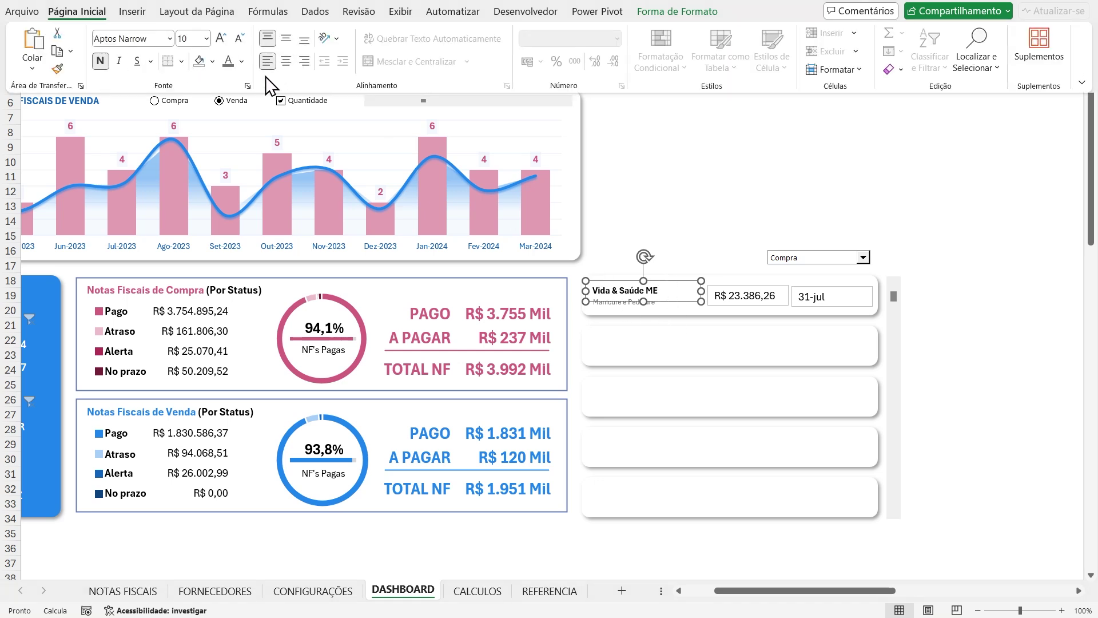
{"action": "left_click", "coordinate": [618, 300]}
{"action": "left_click", "coordinate": [621, 306]}
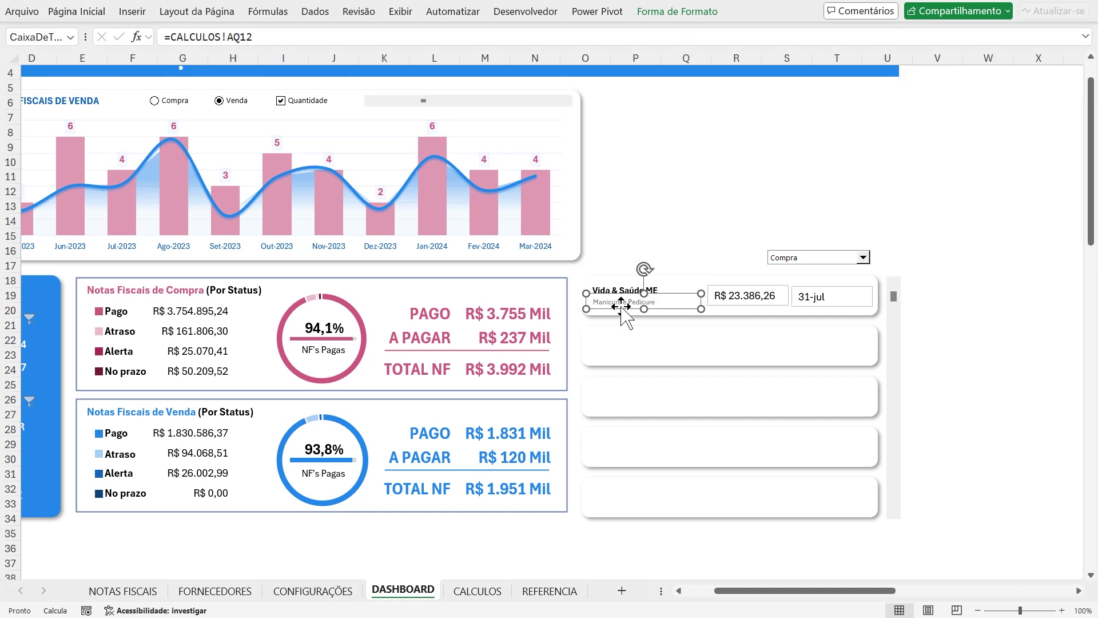
{"action": "left_click", "coordinate": [87, 14]}
{"action": "left_click", "coordinate": [266, 64]}
{"action": "left_click", "coordinate": [955, 321]}
{"action": "left_click", "coordinate": [975, 312]}
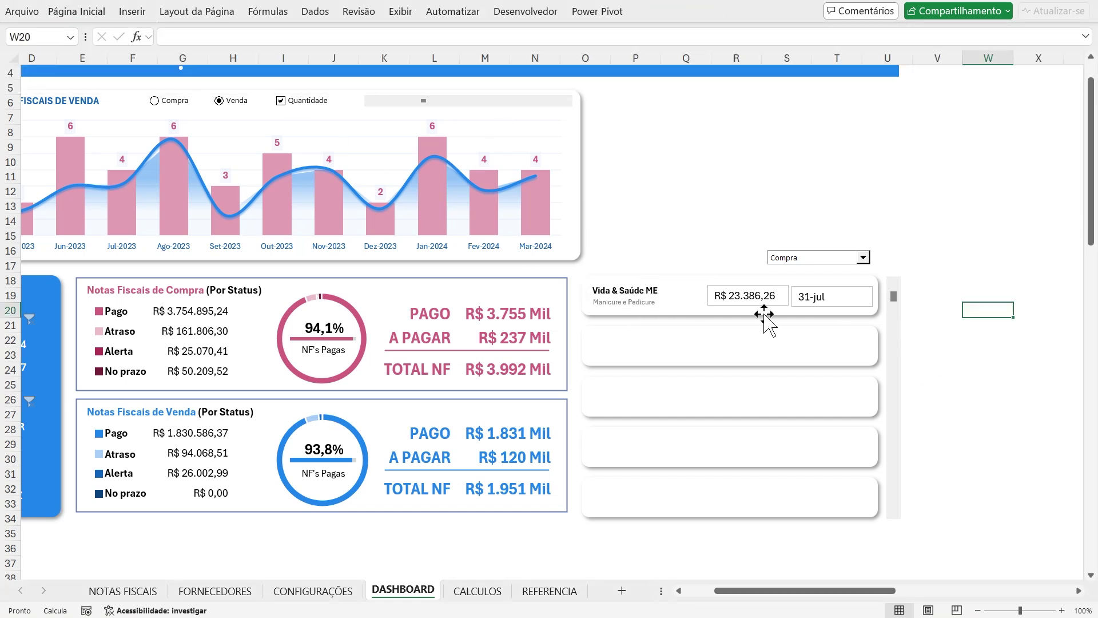
{"action": "left_click", "coordinate": [948, 297]}
{"action": "left_click", "coordinate": [636, 284]}
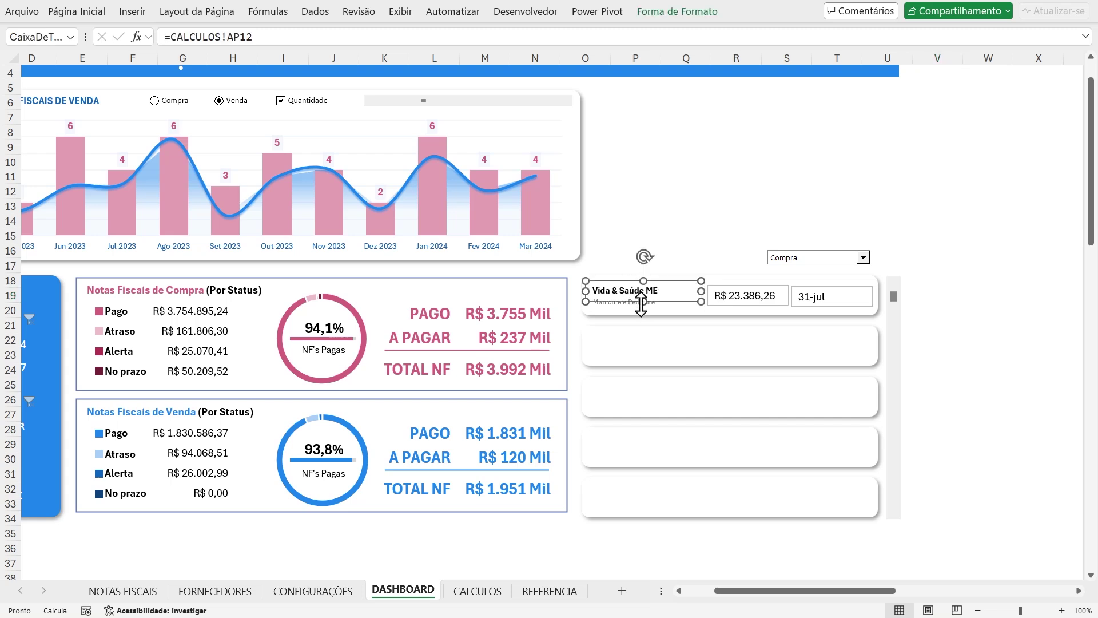
{"action": "left_click", "coordinate": [642, 302]}
{"action": "left_click", "coordinate": [956, 322]}
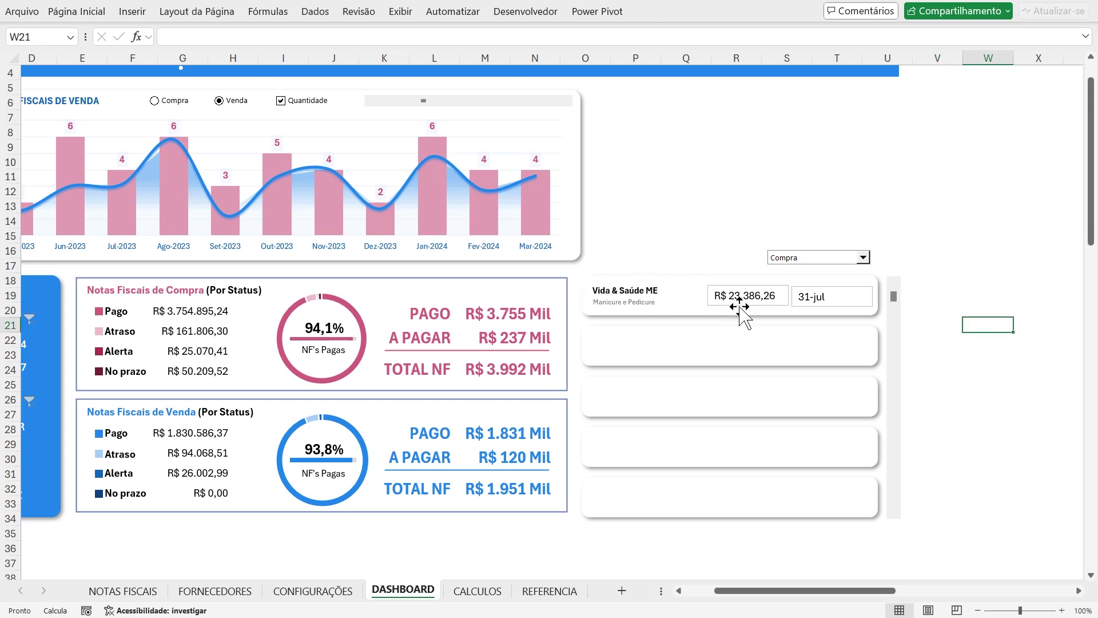
Move the amount and due-date text boxes slightly up and to the left, keeping them level with each other
{"action": "left_click_drag", "start_coordinate": [778, 288], "coordinate": [771, 284]}
{"action": "left_click_drag", "start_coordinate": [858, 294], "coordinate": [842, 294]}
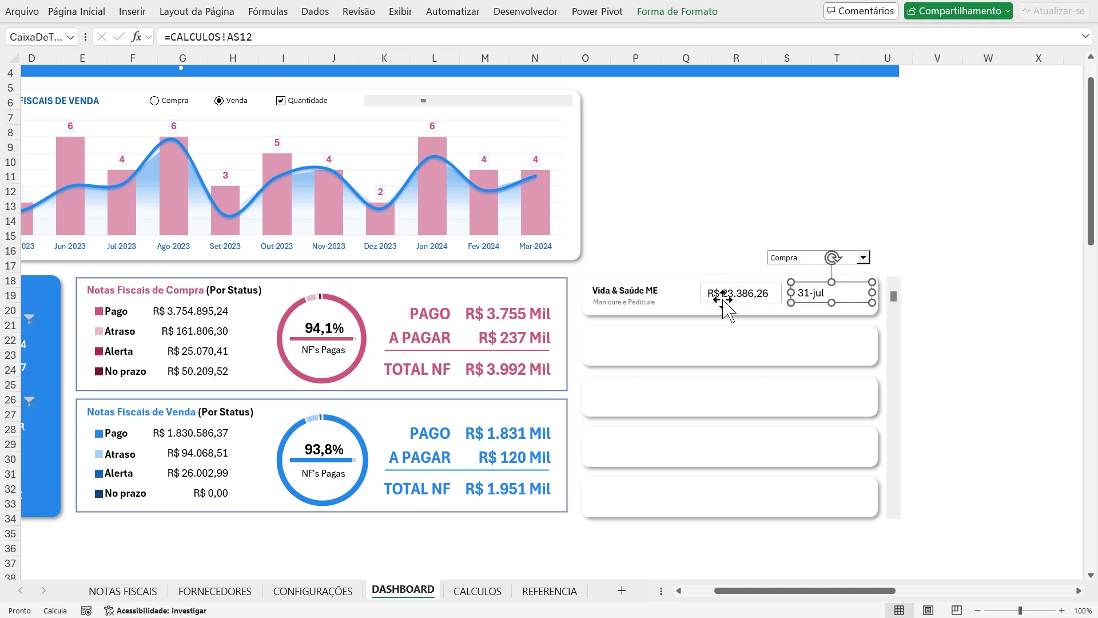
Format the amount text box without an outline, with centered bold green text at font size 10
{"action": "left_click", "coordinate": [770, 289]}
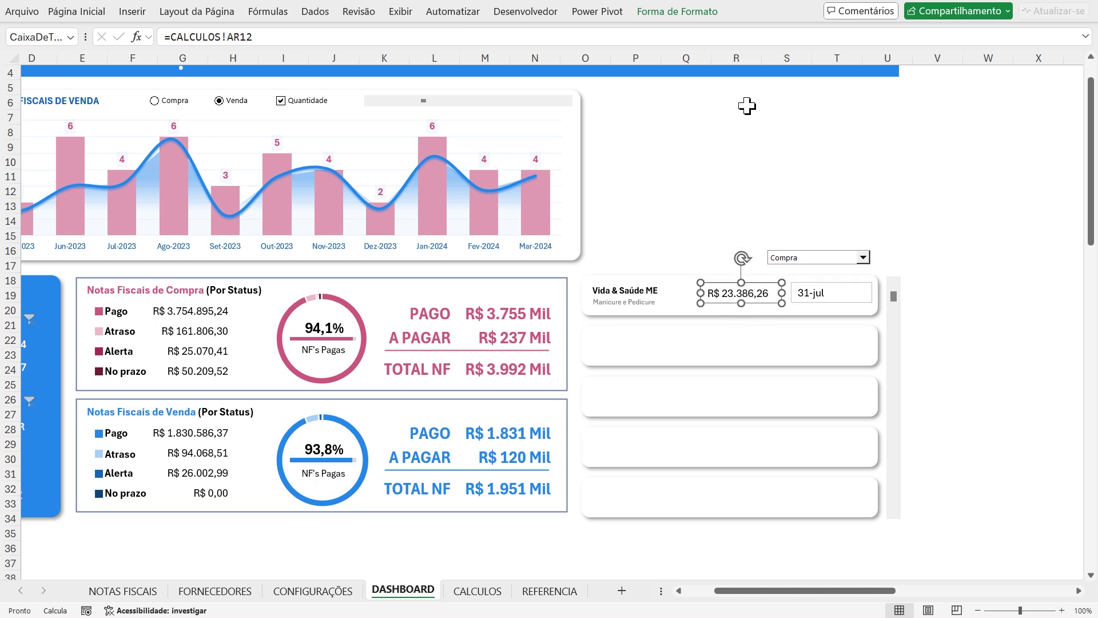
{"action": "left_click", "coordinate": [669, 12]}
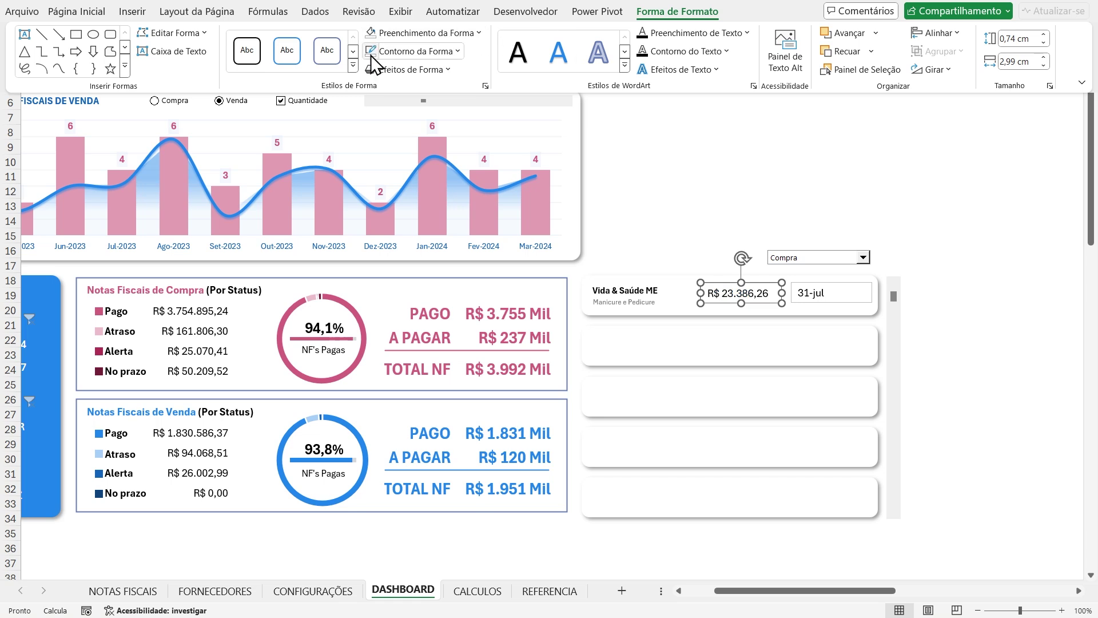
{"action": "left_click", "coordinate": [80, 12]}
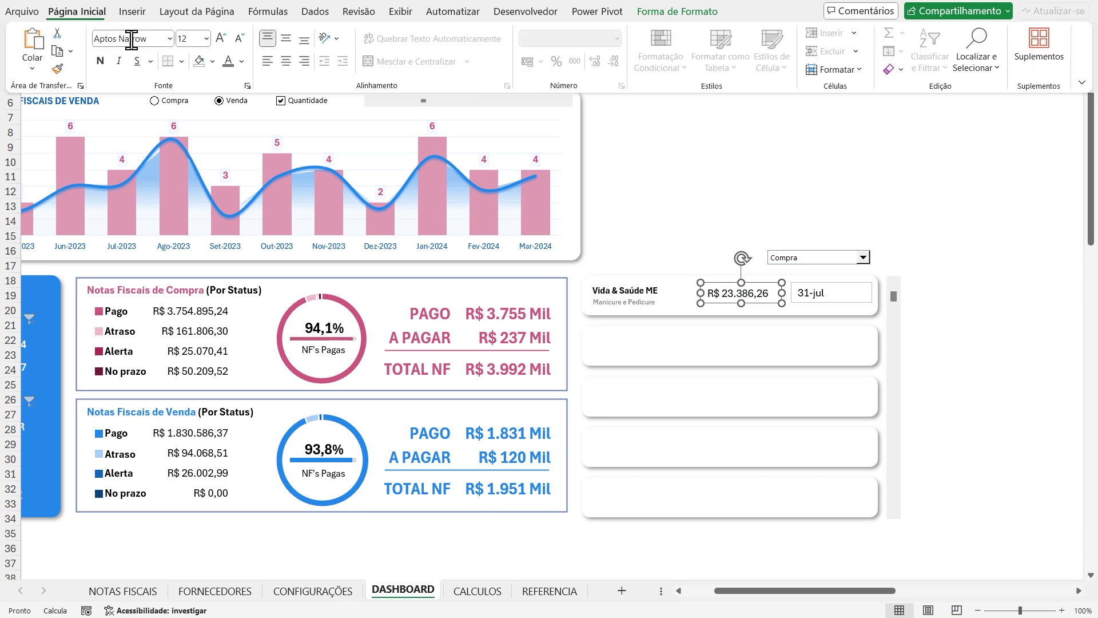
{"action": "left_click", "coordinate": [240, 64]}
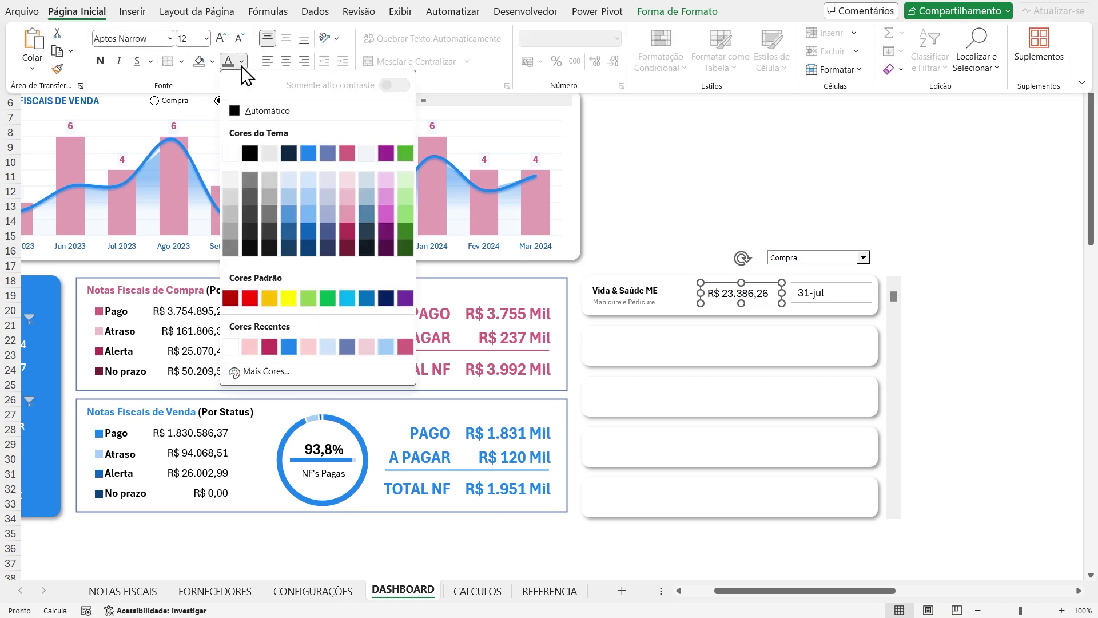
{"action": "left_click", "coordinate": [326, 301]}
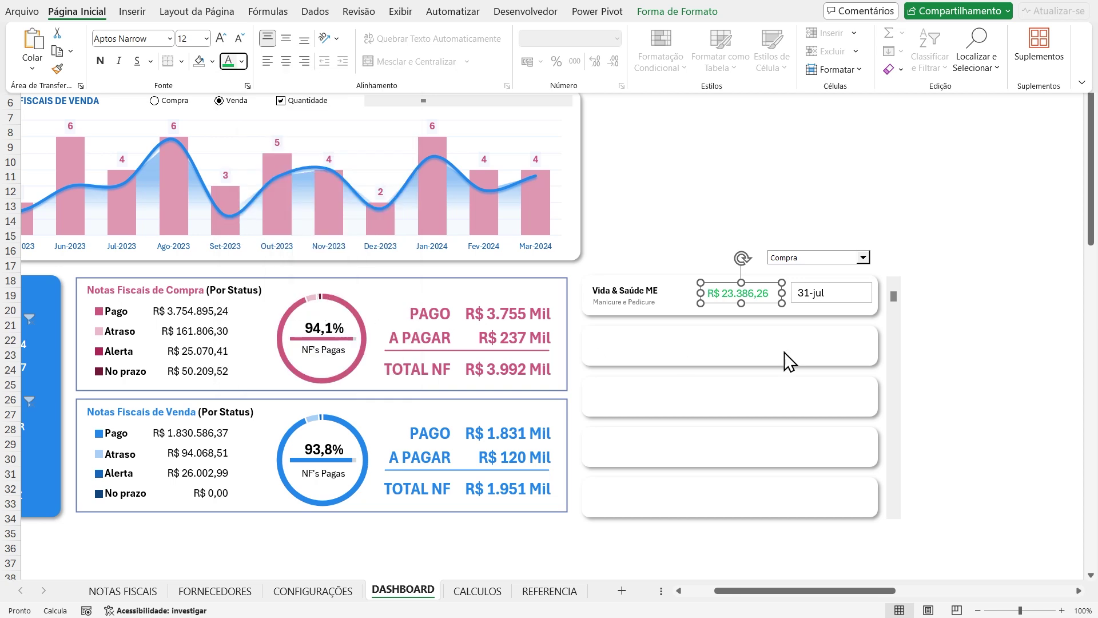
{"action": "left_click", "coordinate": [100, 61]}
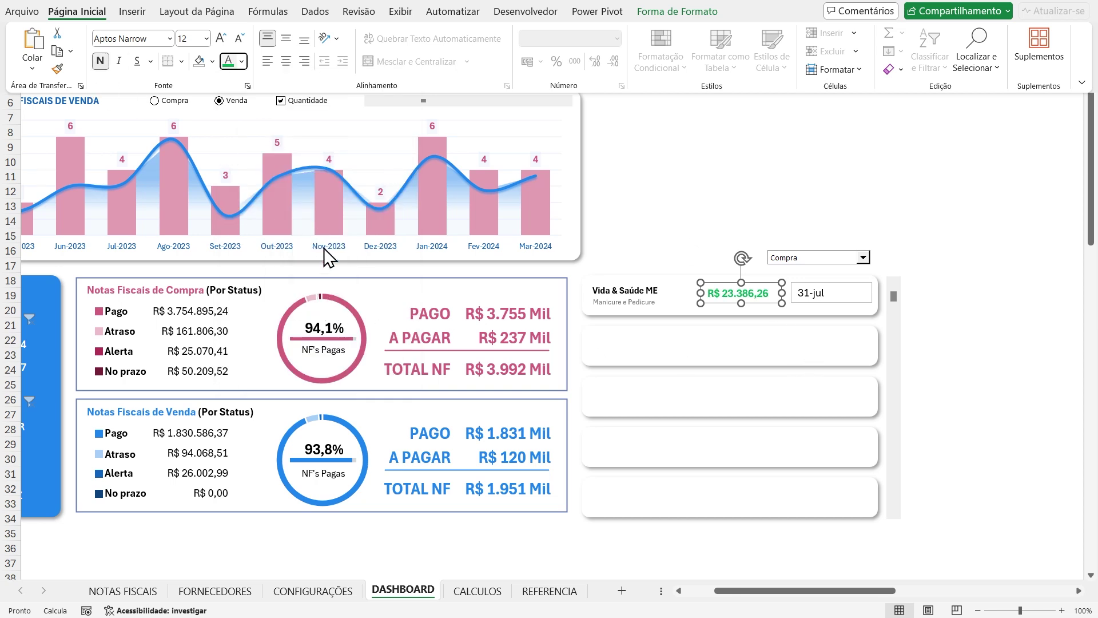
{"action": "left_click", "coordinate": [206, 38]}
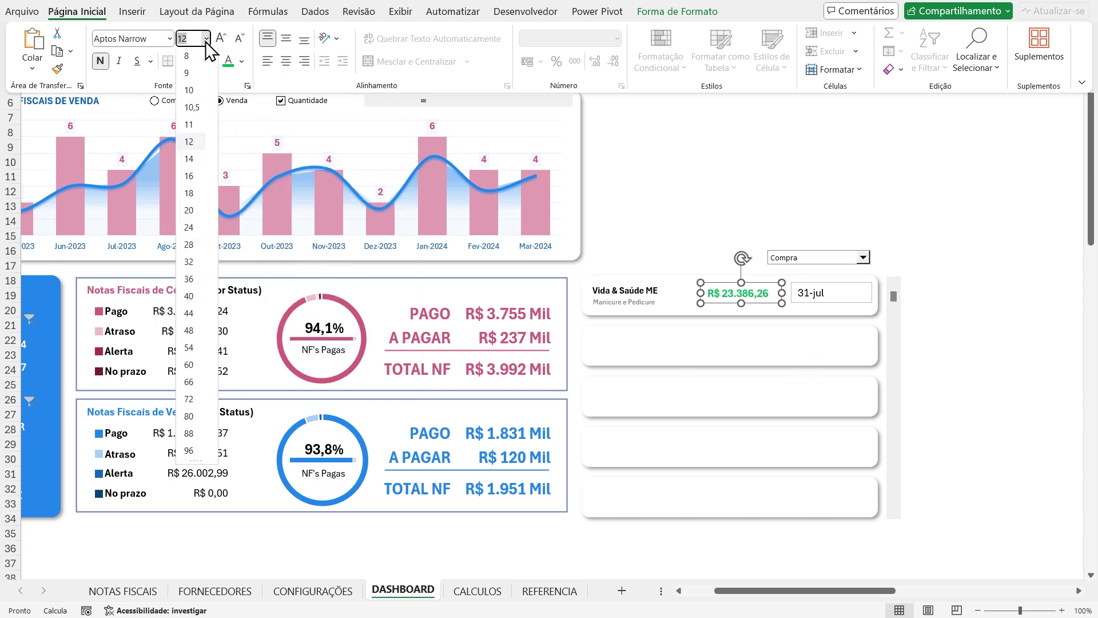
{"action": "left_click", "coordinate": [189, 89]}
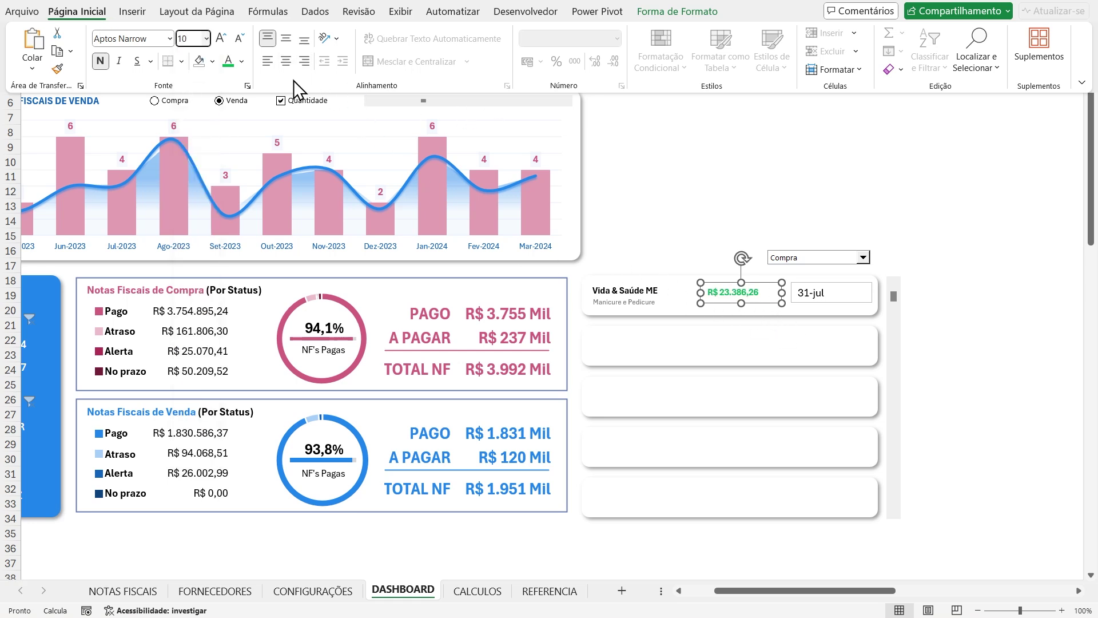
{"action": "left_click", "coordinate": [285, 62]}
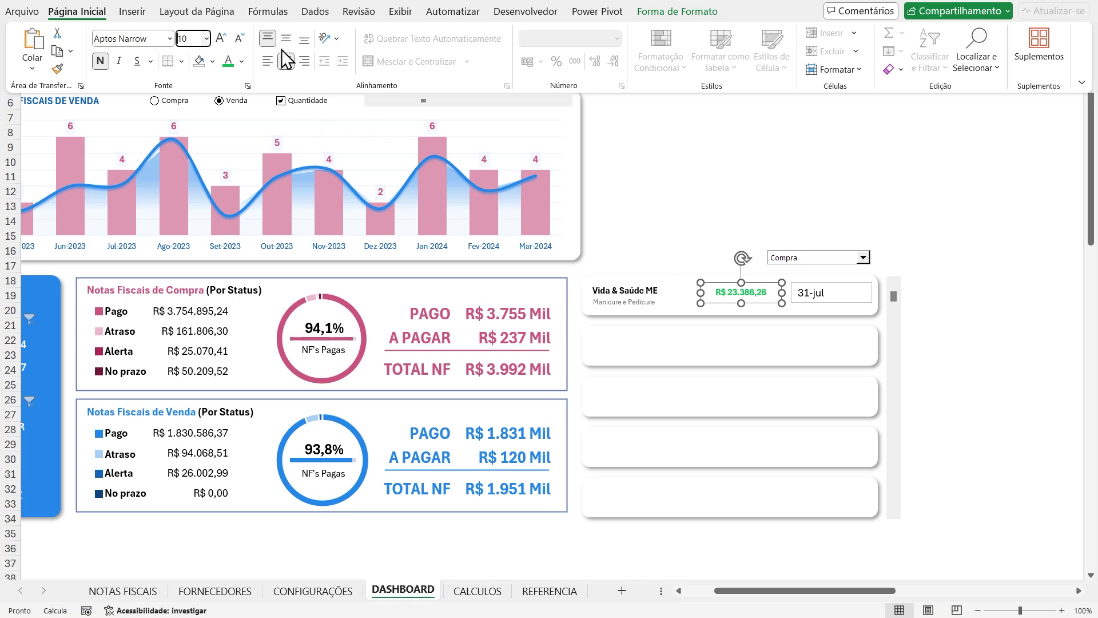
Move the amount and due-date text boxes slightly down within the first card, keeping them level
{"action": "left_click", "coordinate": [765, 303]}
{"action": "left_click_drag", "start_coordinate": [761, 302], "coordinate": [759, 304]}
{"action": "left_click_drag", "start_coordinate": [846, 301], "coordinate": [847, 305]}
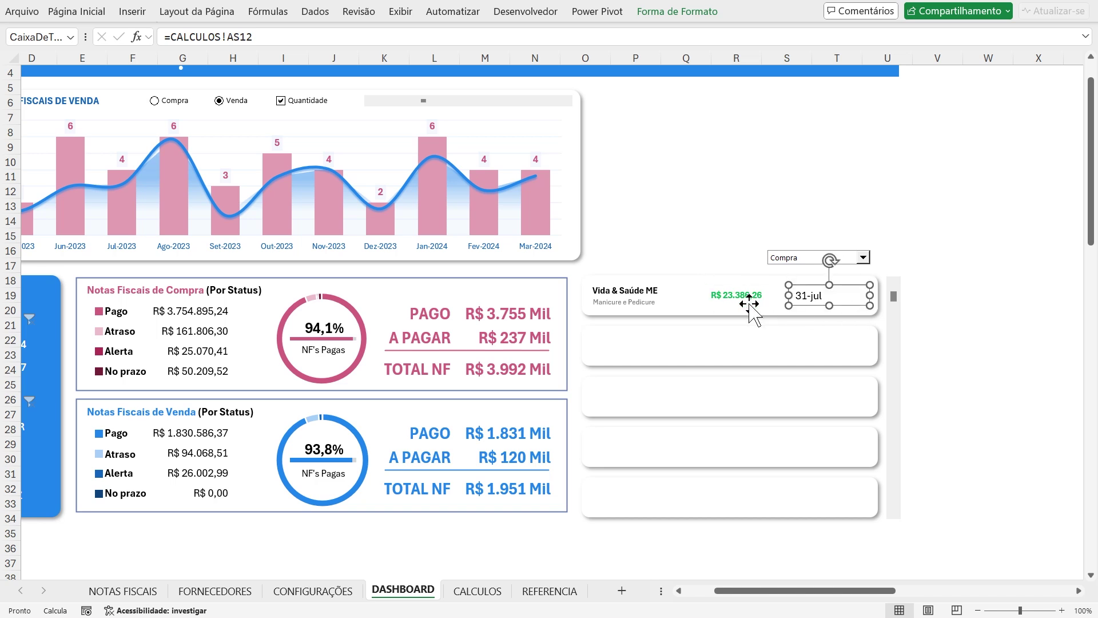
Format the due-date text in red at font size 10
{"action": "left_click", "coordinate": [87, 16]}
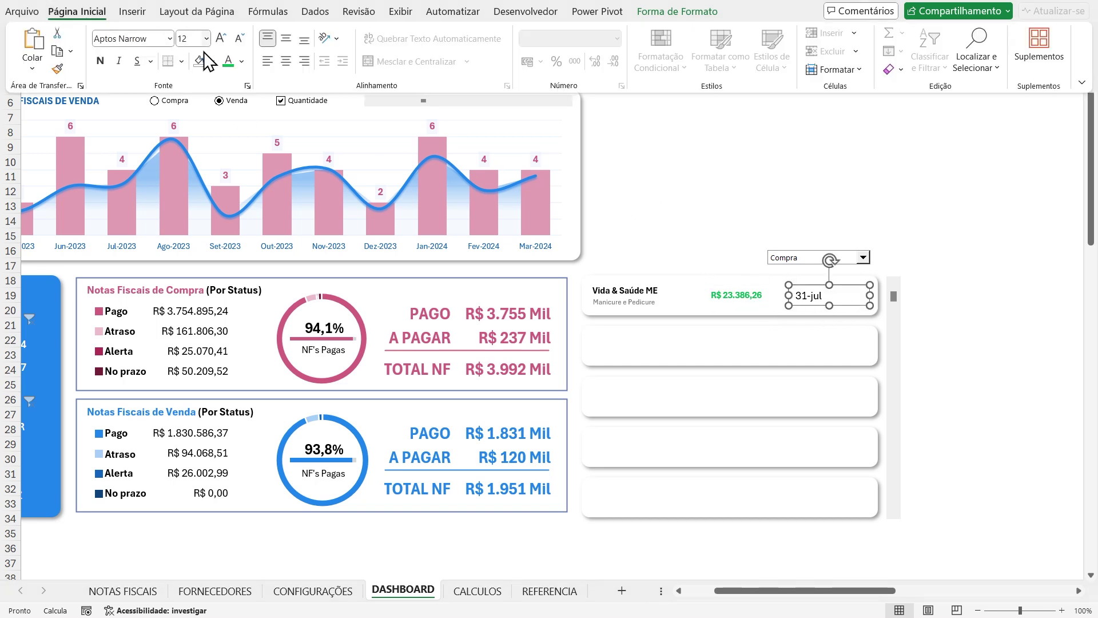
{"action": "left_click", "coordinate": [241, 61]}
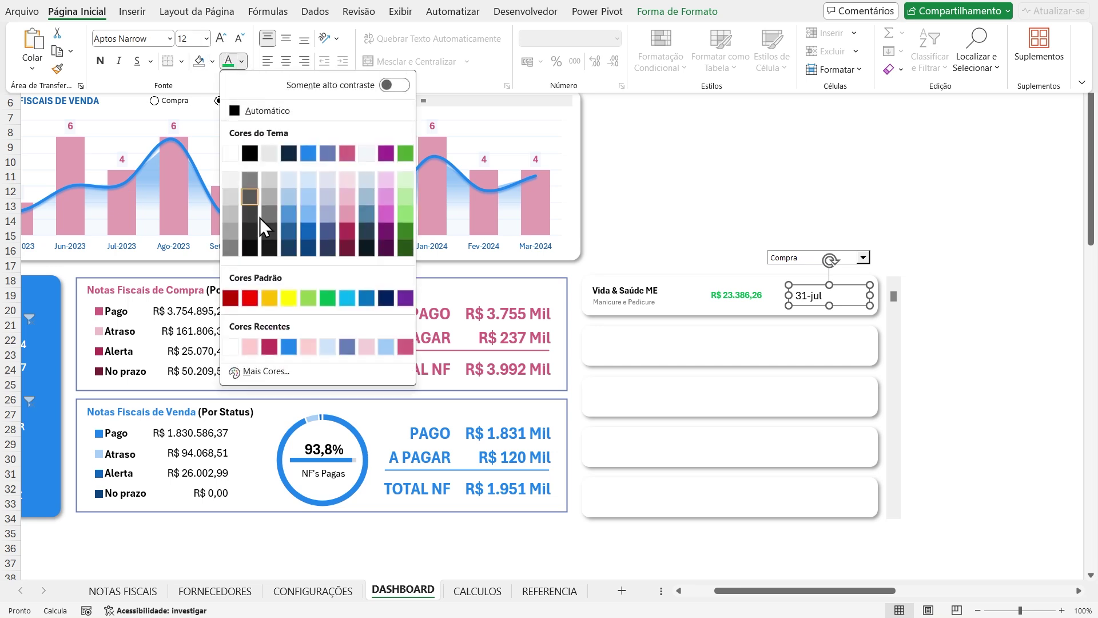
{"action": "left_click", "coordinate": [250, 298]}
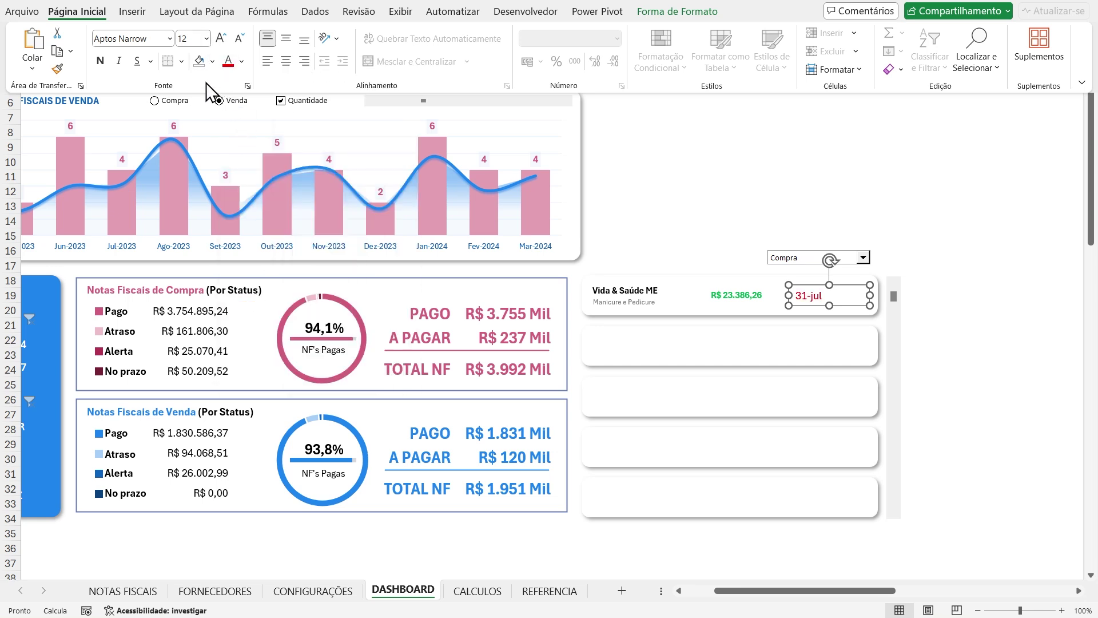
{"action": "left_click", "coordinate": [206, 39]}
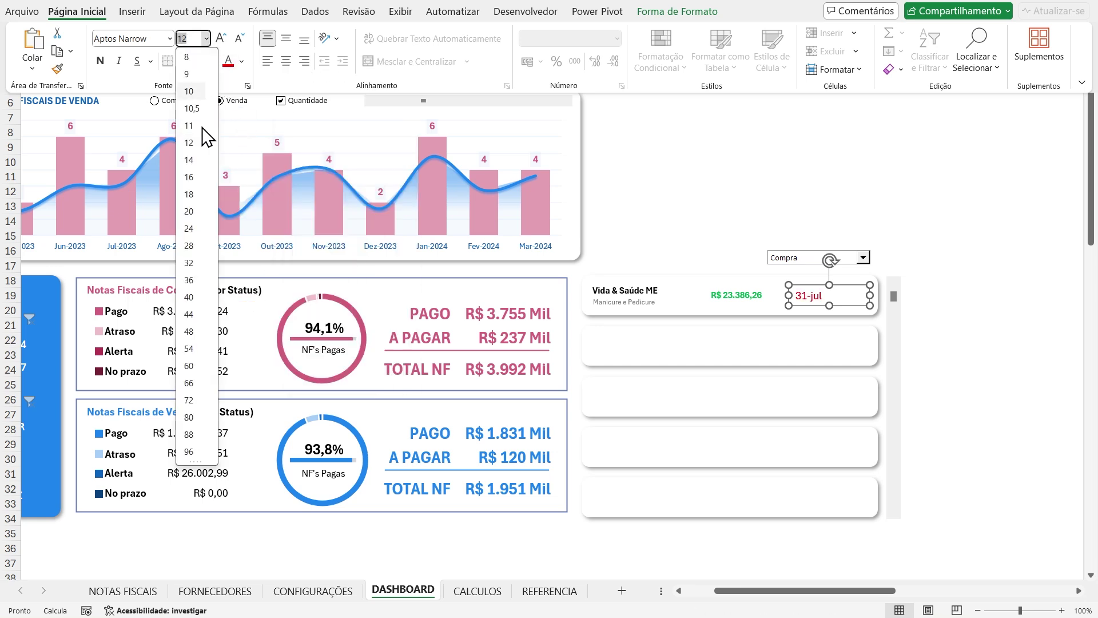
{"action": "left_click", "coordinate": [191, 91]}
Remove the outline of the due-date text box, and make its text centered and bold
{"action": "left_click", "coordinate": [644, 14]}
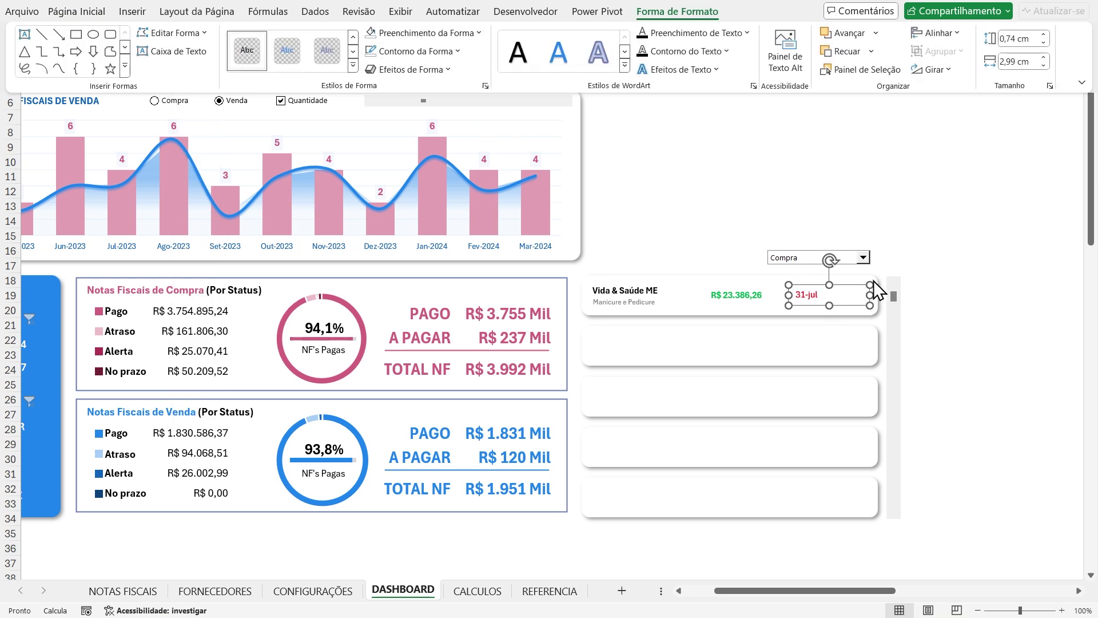
{"action": "left_click", "coordinate": [76, 12]}
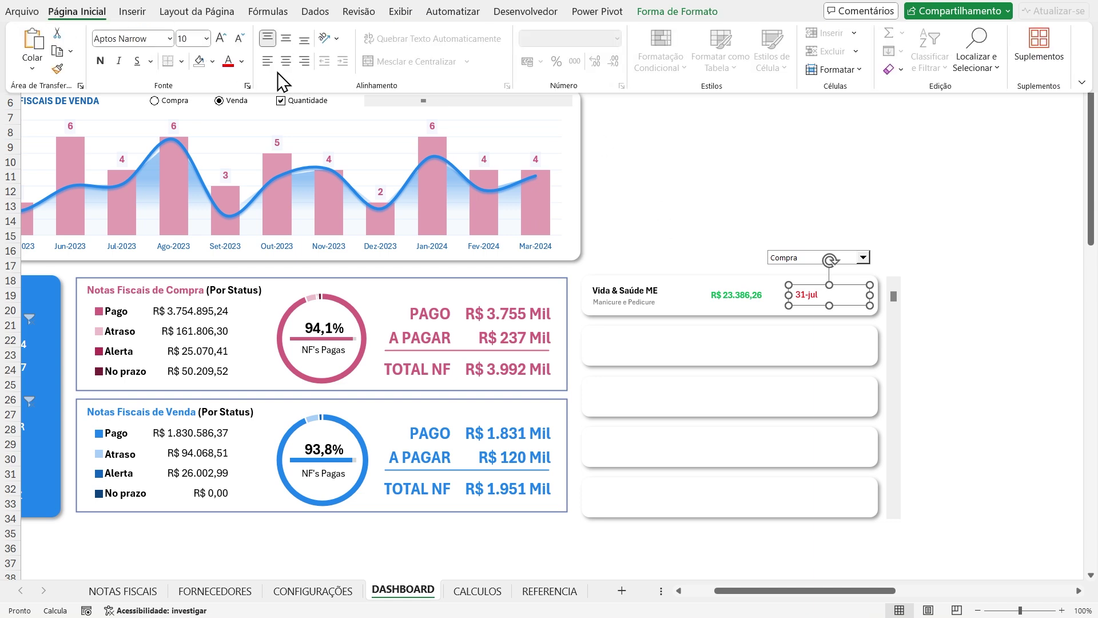
{"action": "left_click", "coordinate": [285, 60]}
{"action": "left_click", "coordinate": [917, 339]}
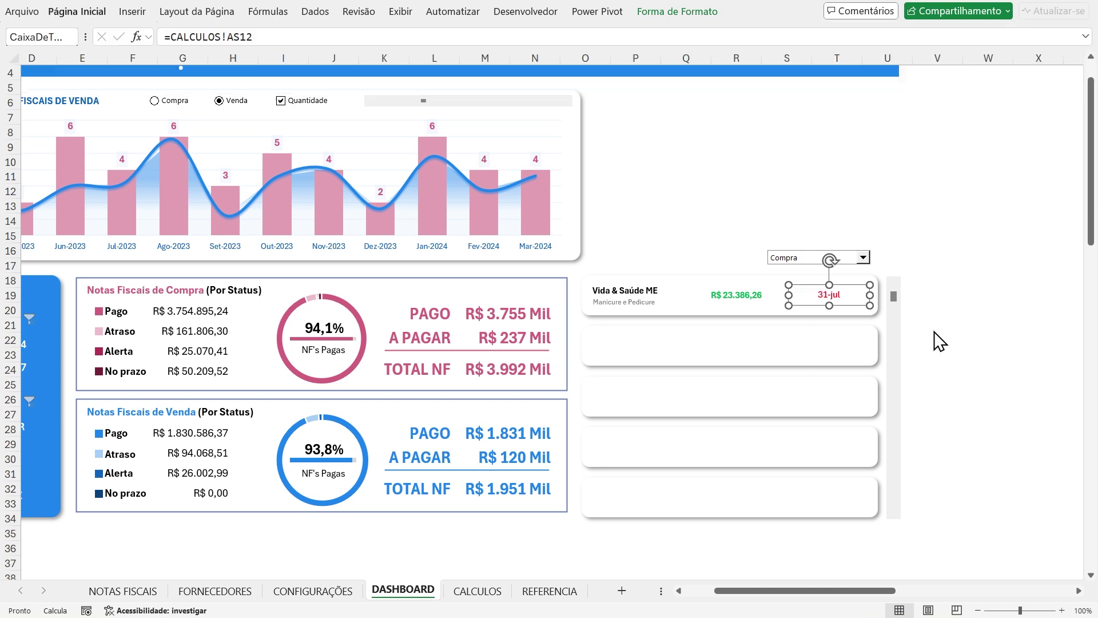
{"action": "left_click", "coordinate": [953, 325]}
{"action": "left_click", "coordinate": [841, 299]}
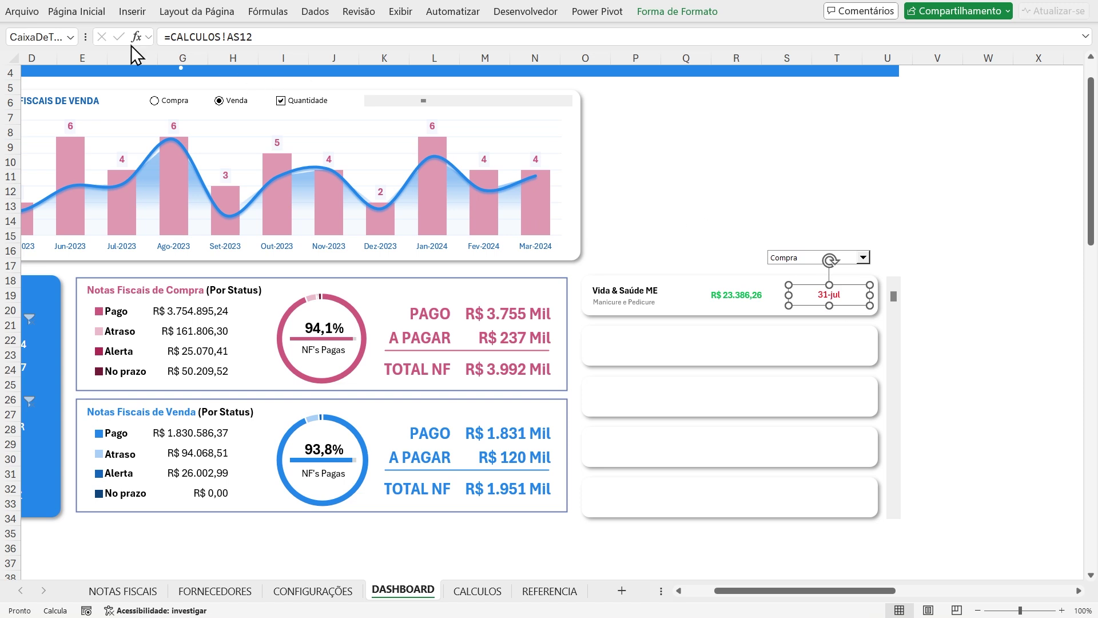
{"action": "left_click", "coordinate": [77, 12]}
{"action": "left_click", "coordinate": [102, 64]}
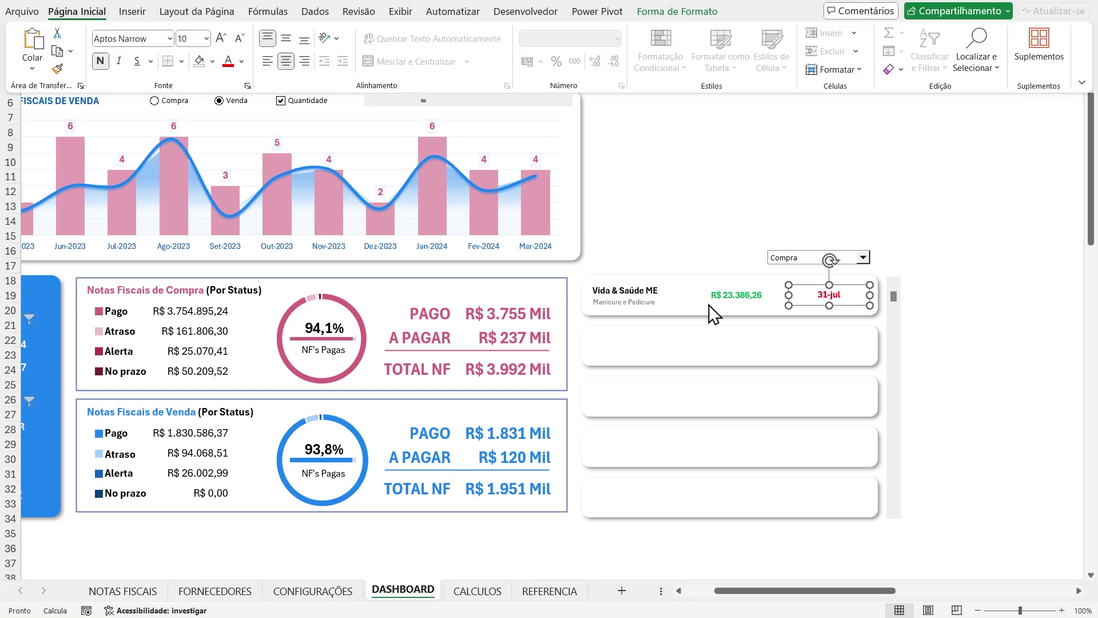
{"action": "left_click", "coordinate": [978, 378]}
{"action": "left_click", "coordinate": [978, 370]}
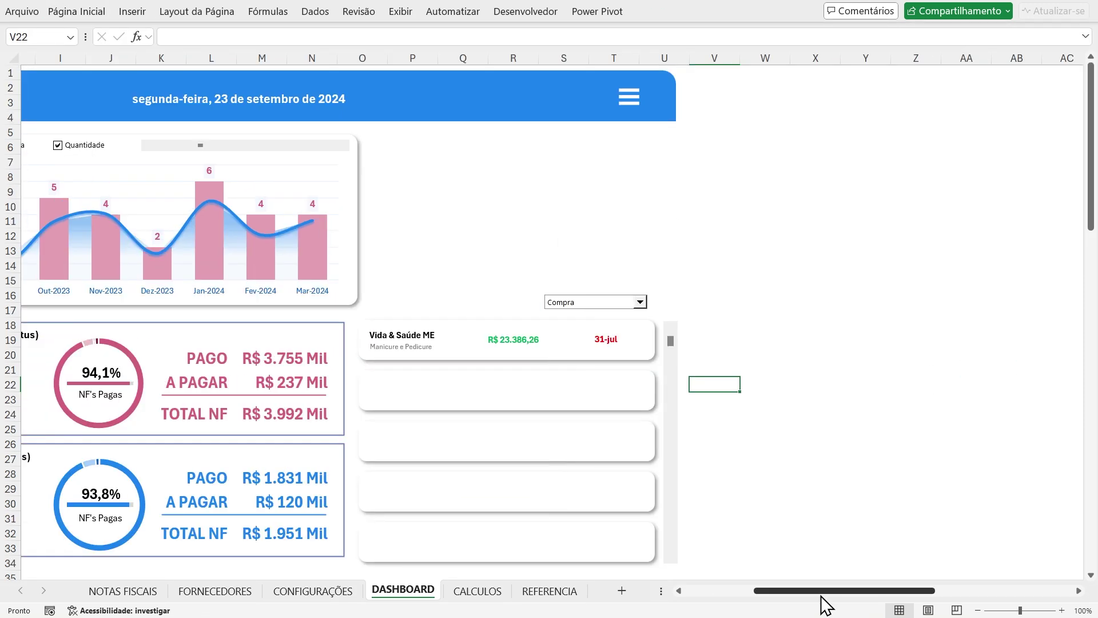
Increase the font size of the company, amount and due-date texts together to 10.5
{"action": "left_click_drag", "start_coordinate": [821, 592], "coordinate": [782, 592]}
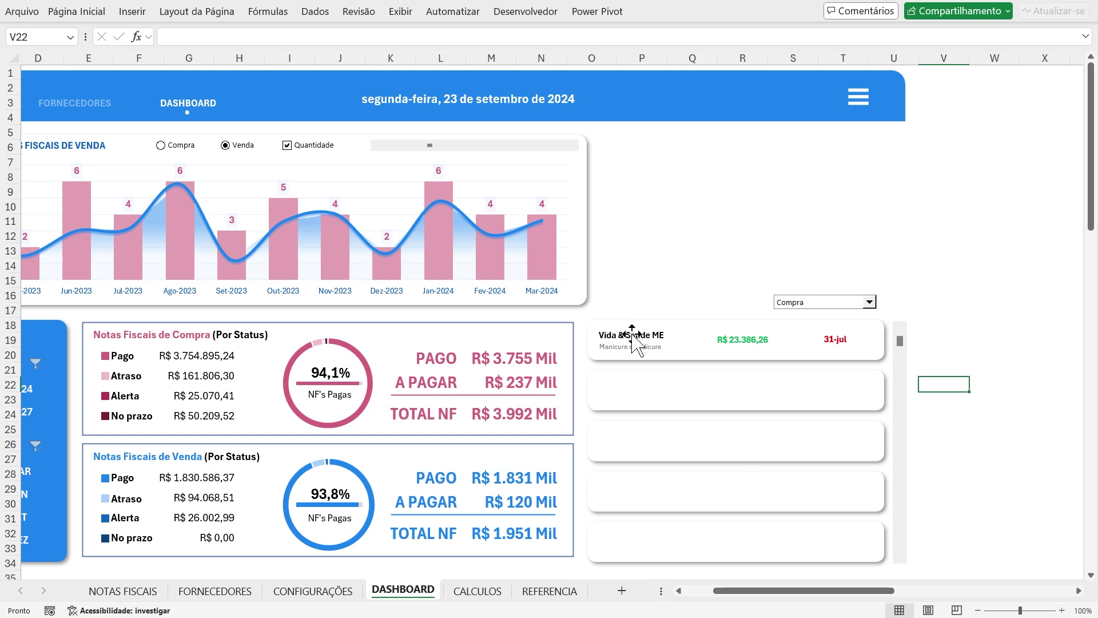
{"action": "left_click", "coordinate": [655, 352]}
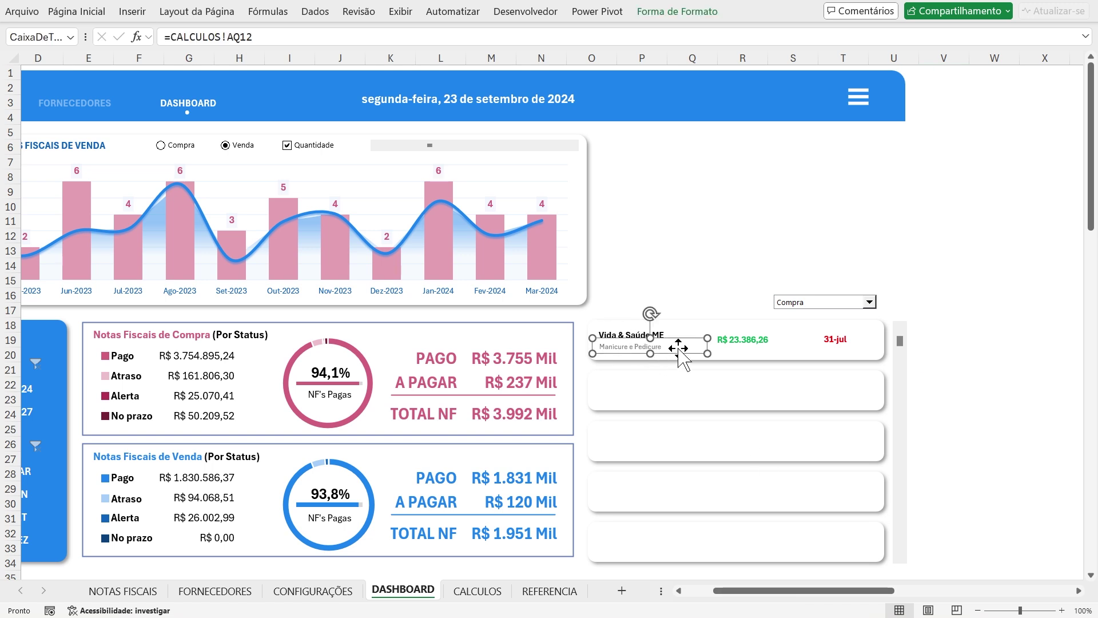
{"action": "left_click", "coordinate": [993, 356]}
{"action": "left_click", "coordinate": [635, 337]}
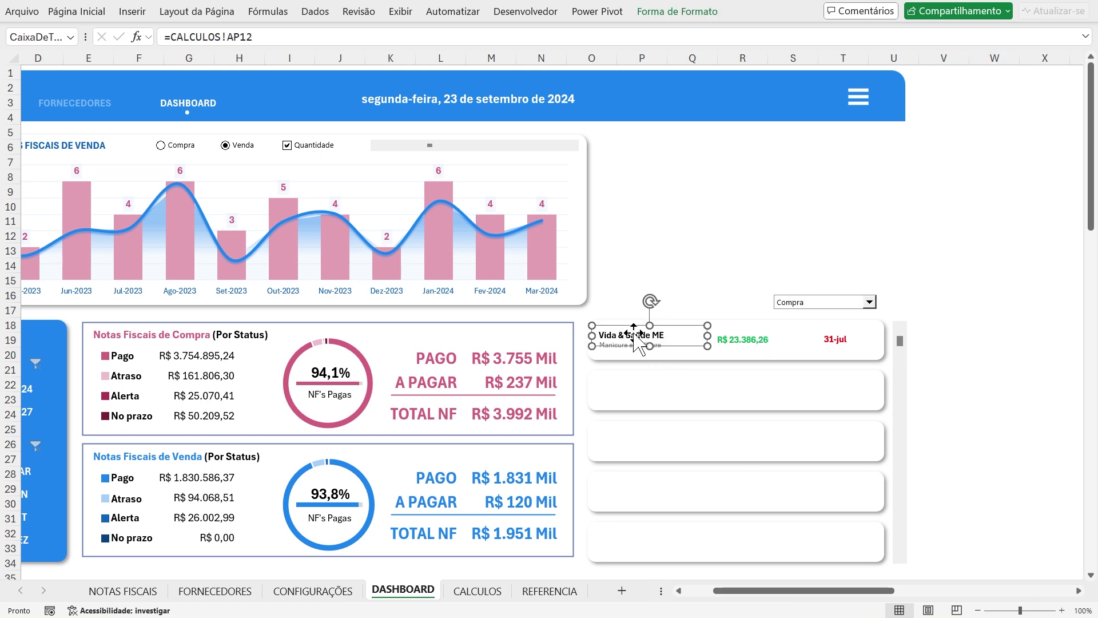
{"action": "left_click", "coordinate": [754, 339], "text": "ctrl"}
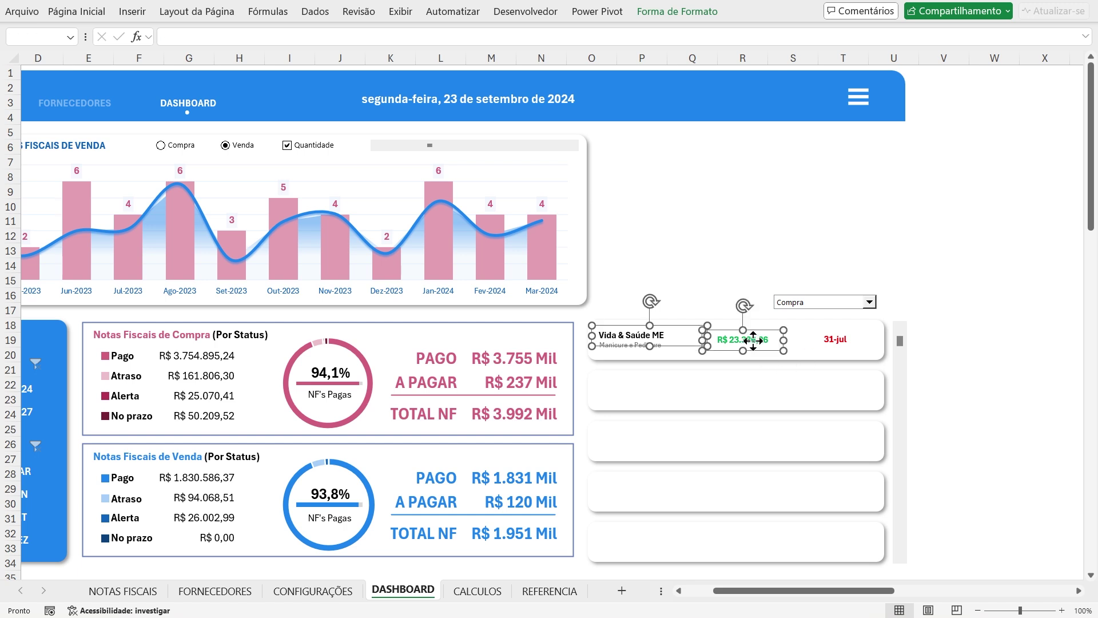
{"action": "left_click", "coordinate": [835, 339], "text": "ctrl"}
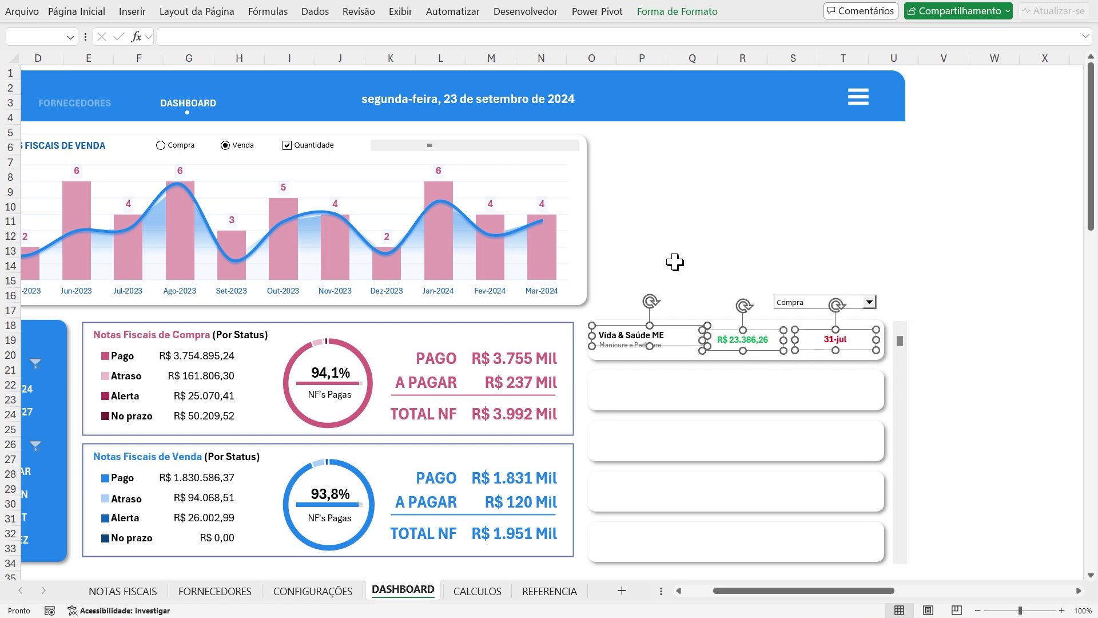
{"action": "left_click", "coordinate": [88, 12]}
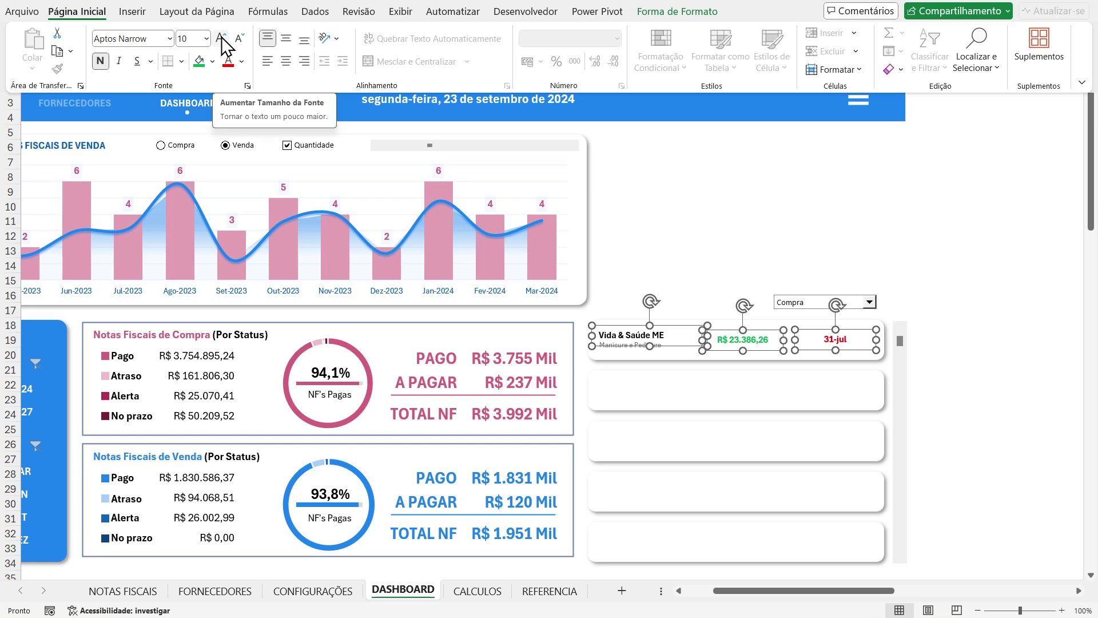
{"action": "left_click", "coordinate": [221, 40]}
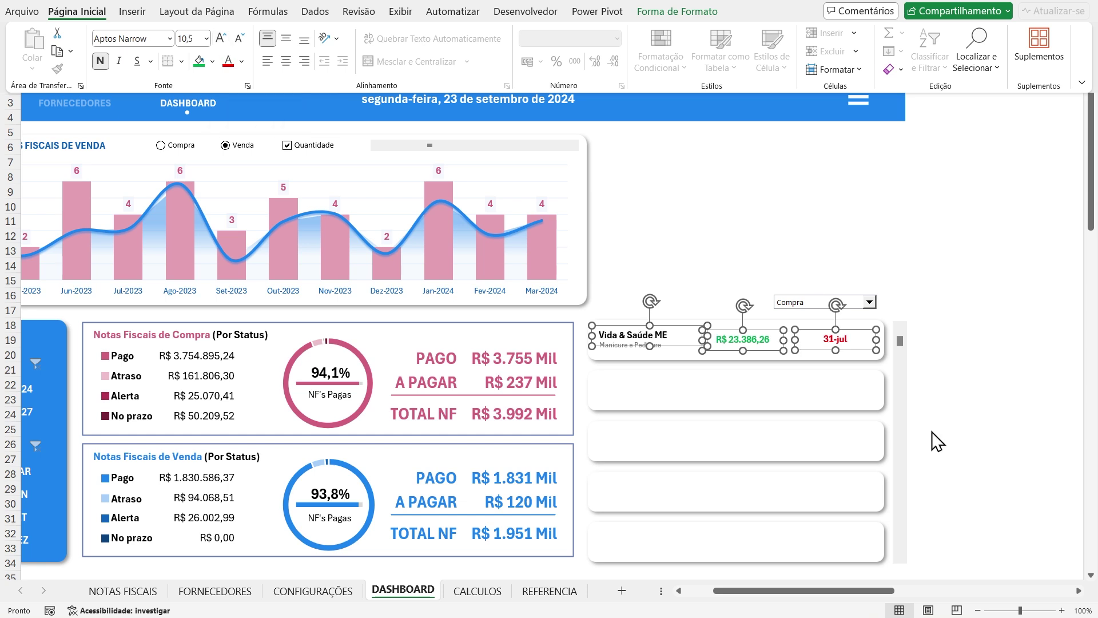
{"action": "left_click", "coordinate": [964, 369]}
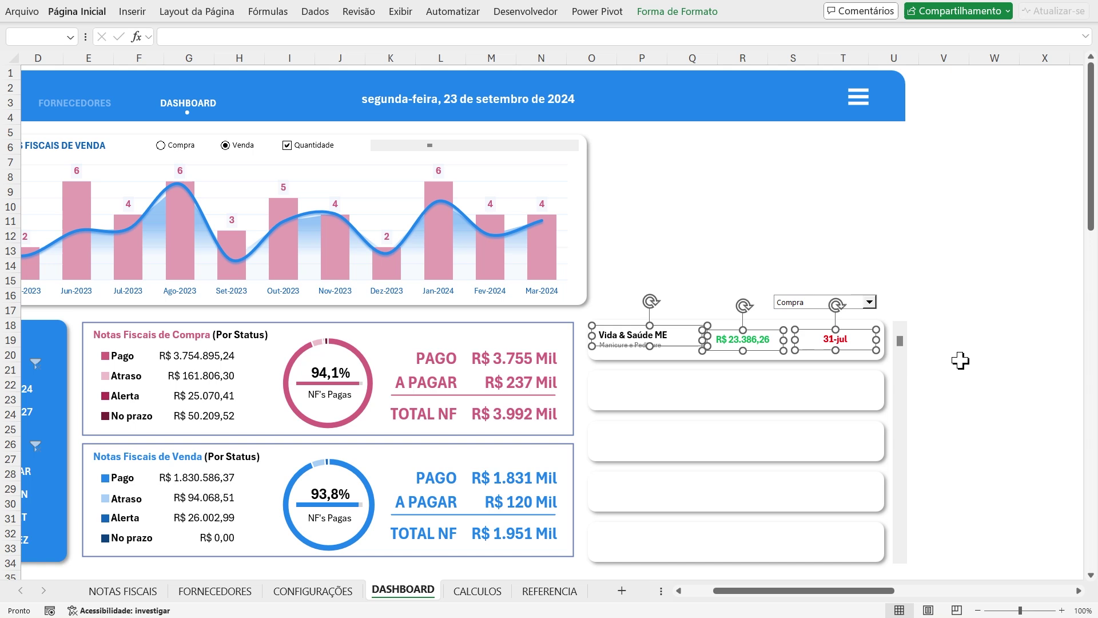
Nudge the company and service text boxes together slightly down and to the left within the card
{"action": "left_click", "coordinate": [635, 335]}
{"action": "left_click", "coordinate": [632, 345], "text": "ctrl"}
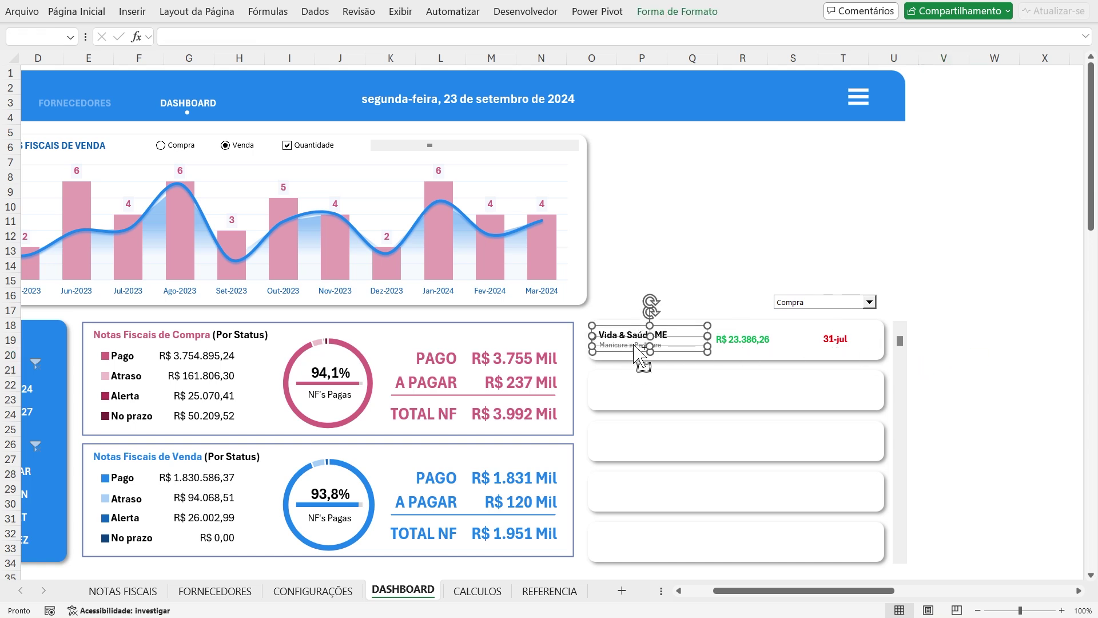
{"action": "key", "text": "Down"}
{"action": "key", "text": "Down"}
{"action": "key", "text": "Down"}
{"action": "key", "text": "Down"}
{"action": "key", "text": "Down"}
{"action": "key", "text": "Up"}
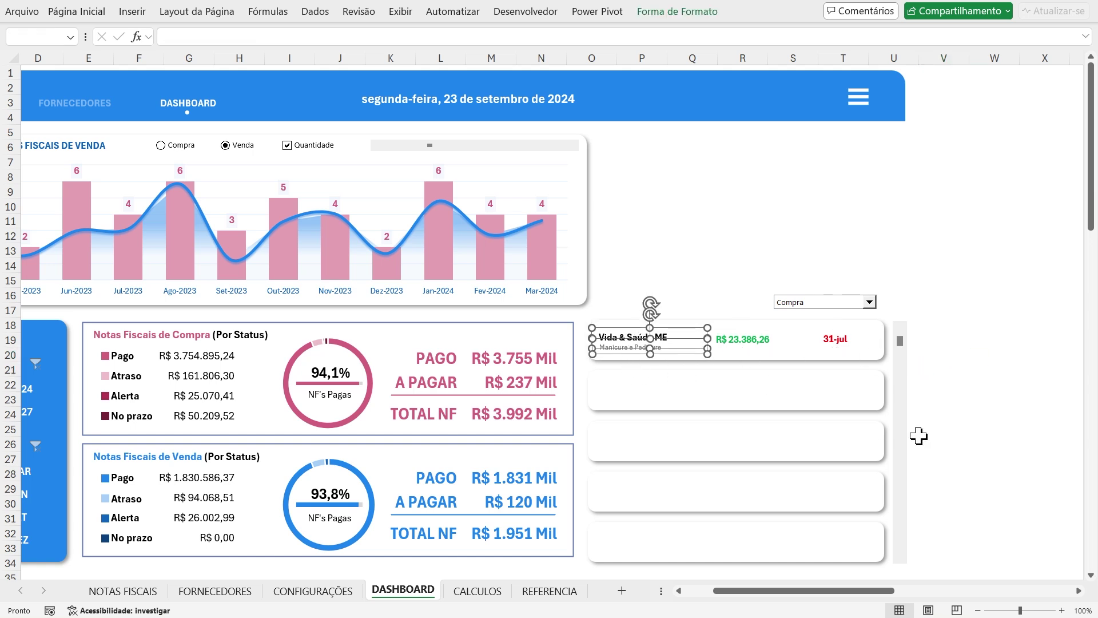
{"action": "key", "text": "Left"}
{"action": "key", "text": "Left"}
{"action": "key", "text": "Left"}
{"action": "key", "text": "Left"}
{"action": "key", "text": "Left"}
{"action": "key", "text": "Left"}
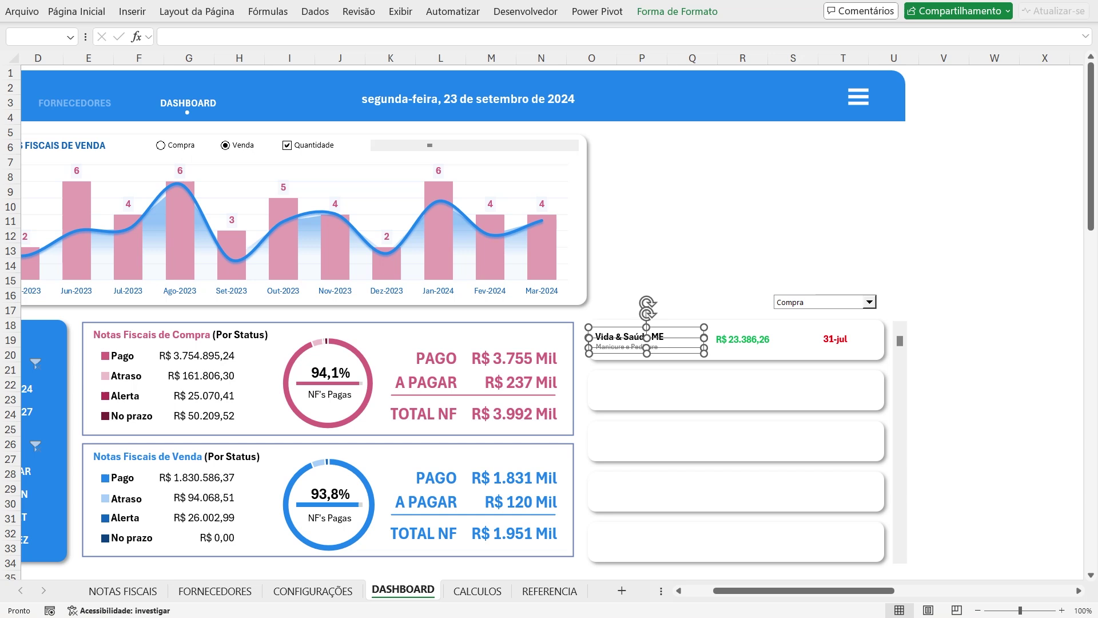
{"action": "left_click", "coordinate": [934, 340]}
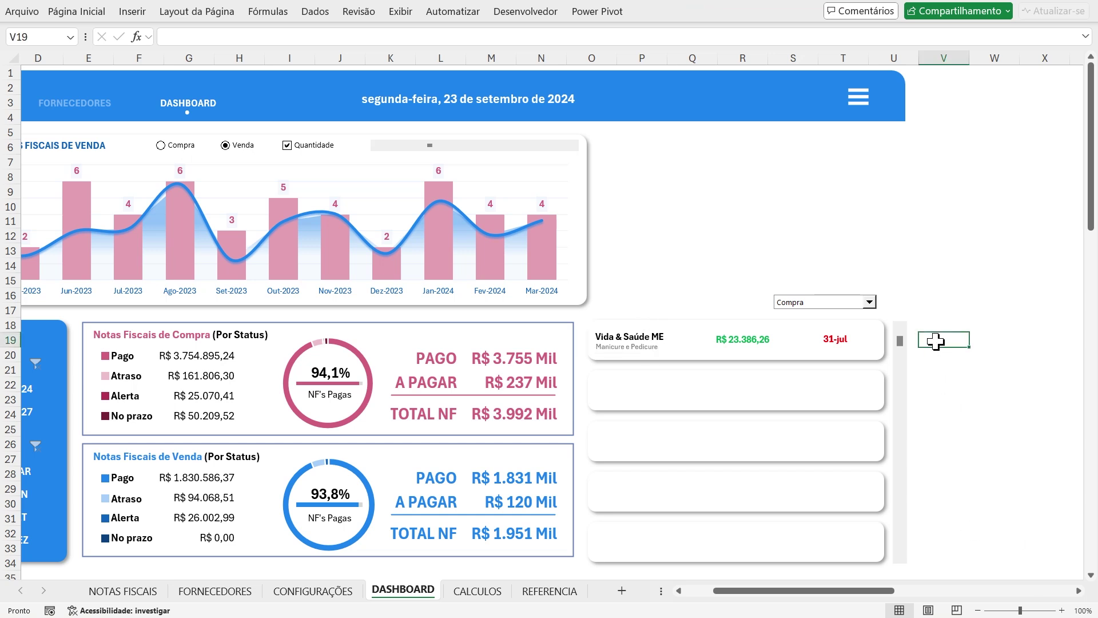
Nudge the amount text box slightly to the left within the card
{"action": "left_click", "coordinate": [746, 339]}
{"action": "key", "text": "Left"}
{"action": "key", "text": "Left"}
{"action": "key", "text": "Left"}
{"action": "key", "text": "Left"}
{"action": "key", "text": "Left"}
{"action": "key", "text": "Left"}
{"action": "key", "text": "Left"}
{"action": "key", "text": "Left"}
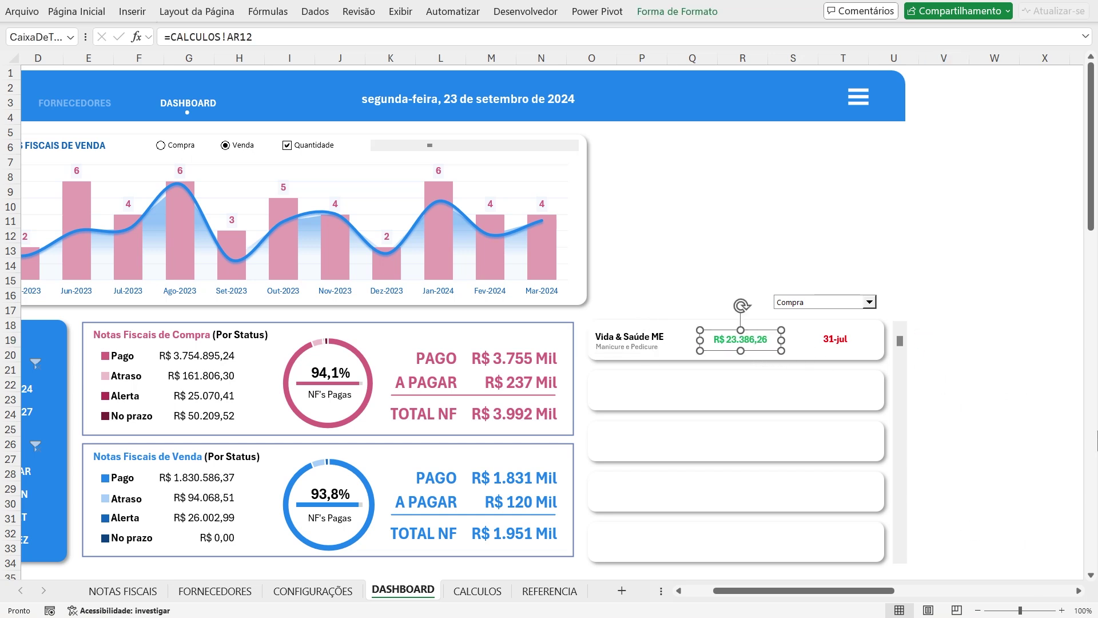
{"action": "key", "text": "Right"}
{"action": "key", "text": "Right"}
{"action": "key", "text": "Right"}
{"action": "key", "text": "Right"}
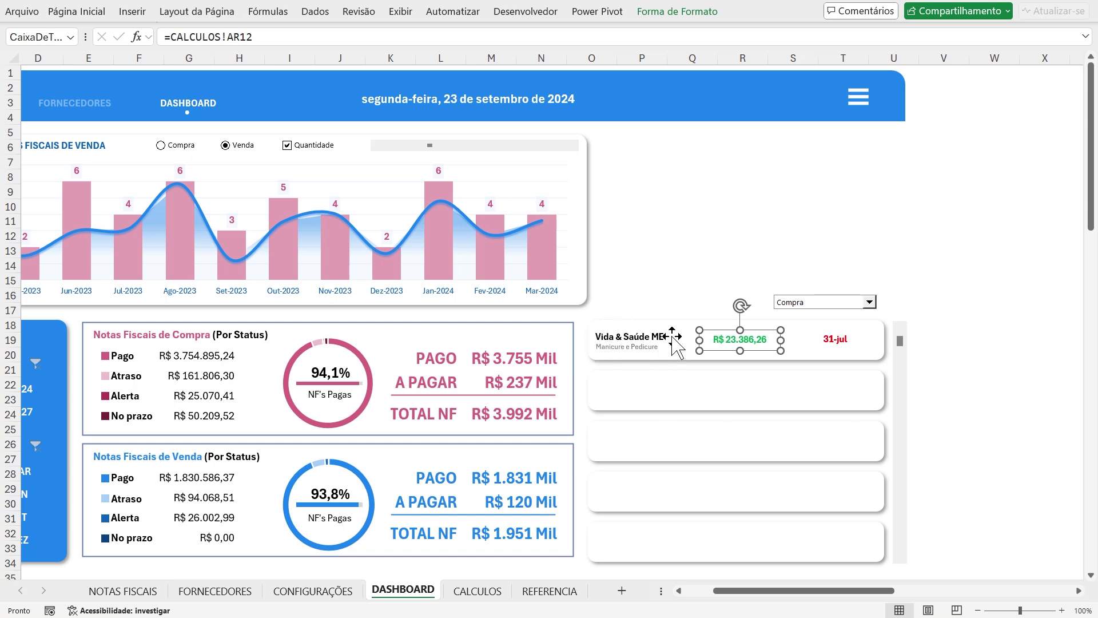
Nudge the due-date text box slightly to the right within the card
{"action": "left_click", "coordinate": [830, 337]}
{"action": "key", "text": "Right"}
{"action": "key", "text": "Right"}
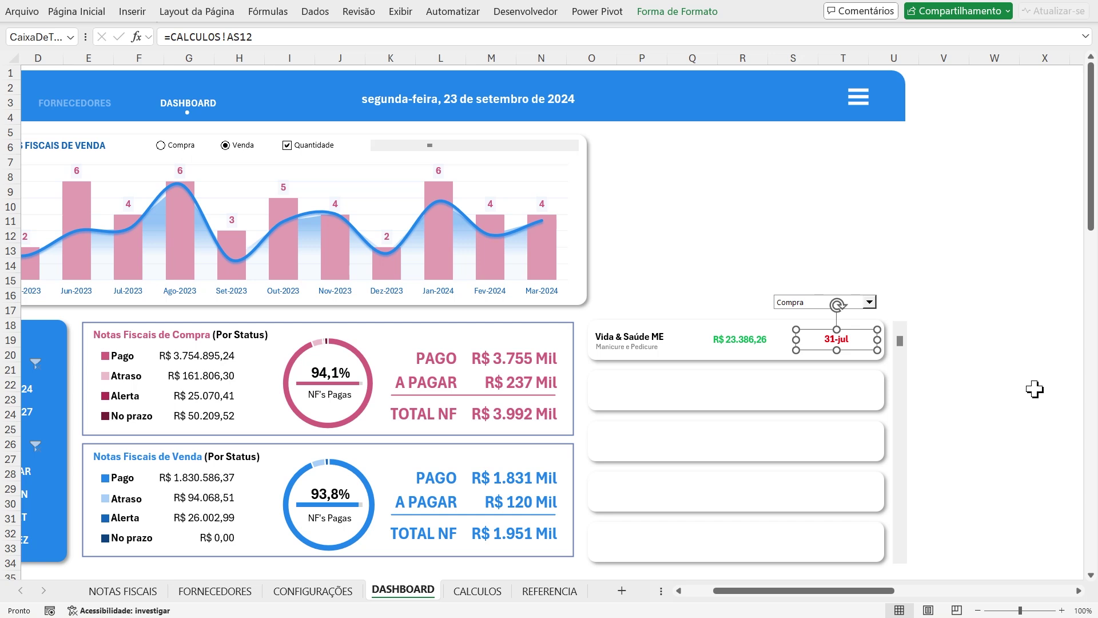
Reduce the height of the first card's company text box so it fits closely around its text
{"action": "left_click", "coordinate": [694, 342]}
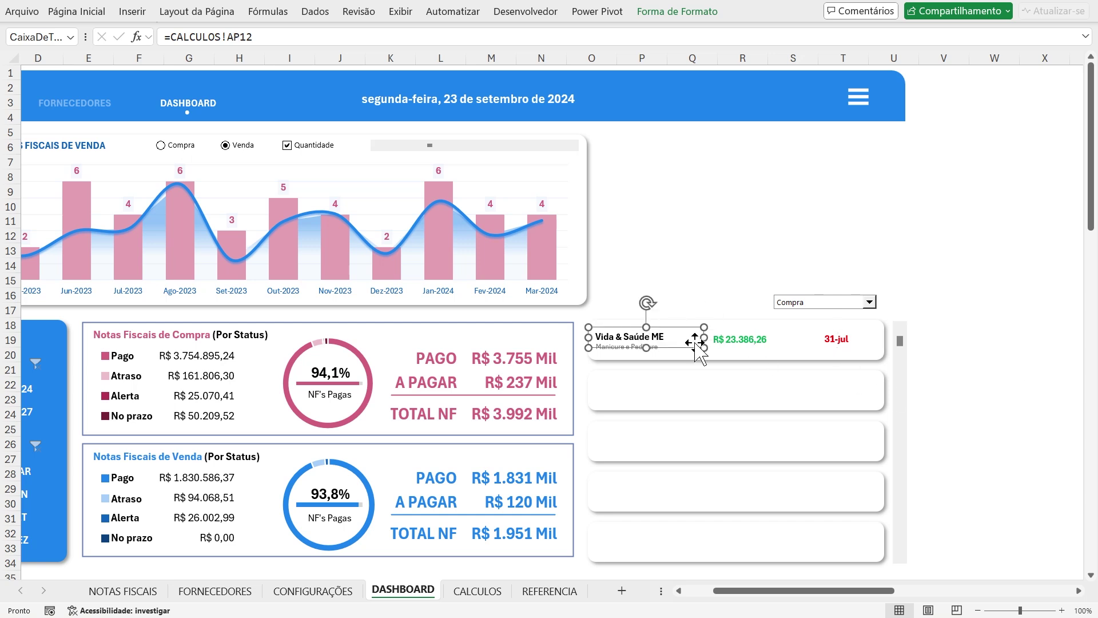
{"action": "left_click_drag", "start_coordinate": [648, 347], "coordinate": [646, 330]}
{"action": "left_click", "coordinate": [993, 396]}
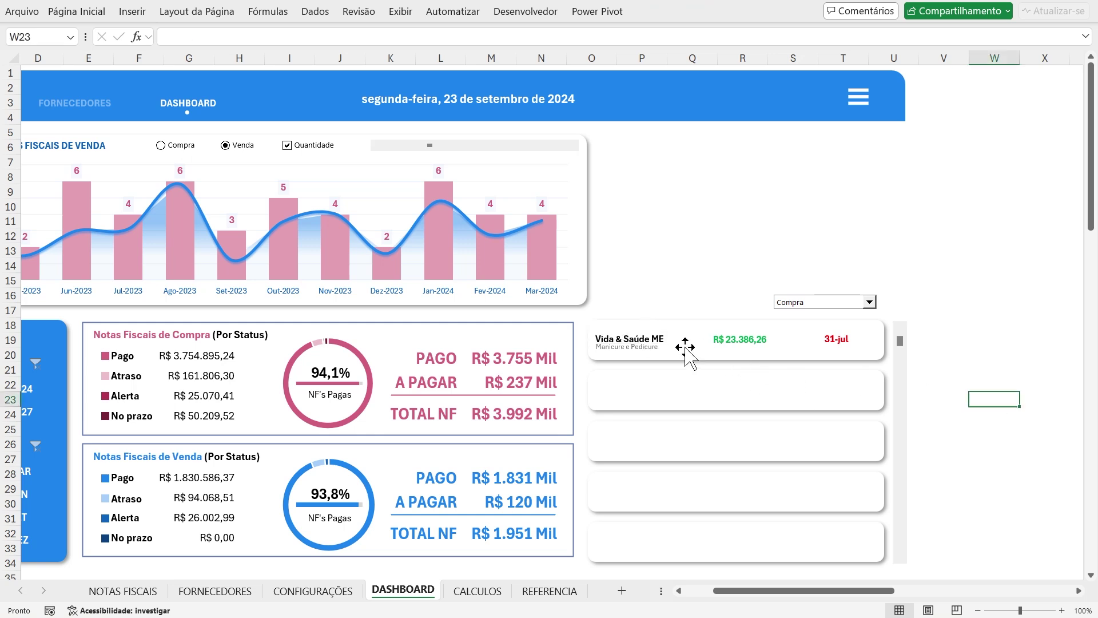
Narrow the amount and due-date text boxes to fit their text and reposition the due-date box within the card
{"action": "left_click", "coordinate": [745, 343]}
{"action": "left_click_drag", "start_coordinate": [793, 340], "coordinate": [771, 340]}
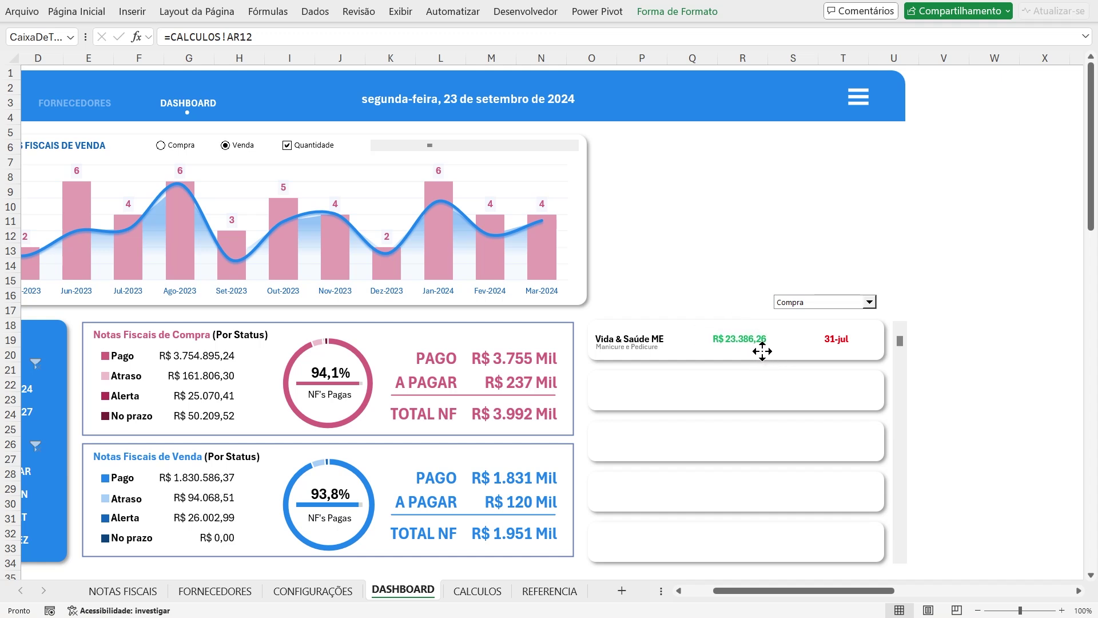
{"action": "left_click", "coordinate": [763, 350]}
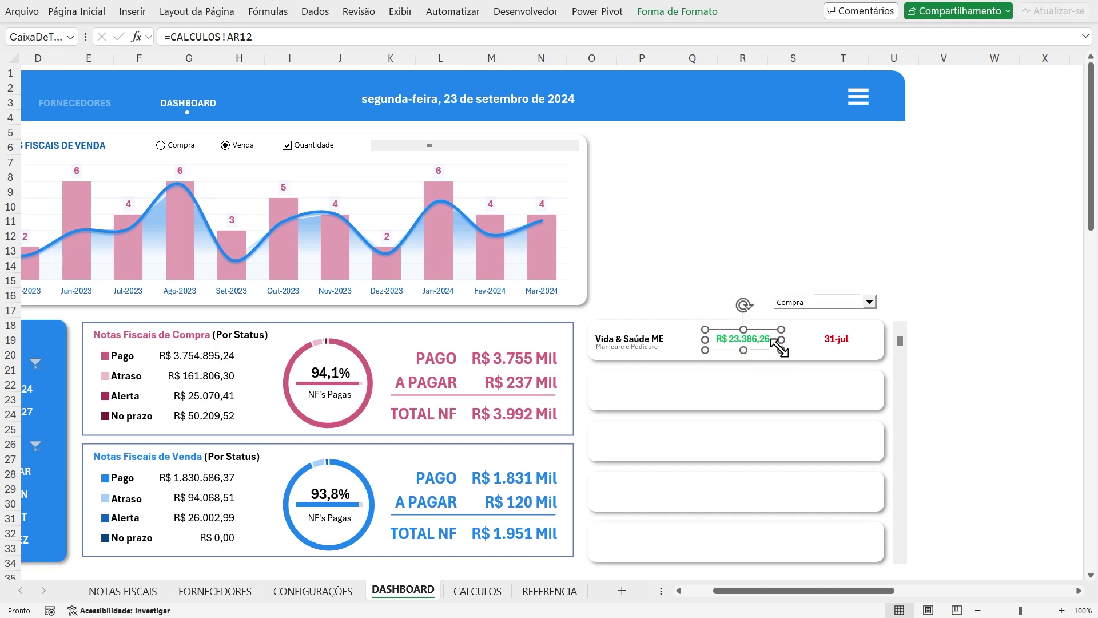
{"action": "left_click", "coordinate": [849, 347]}
{"action": "left_click_drag", "start_coordinate": [878, 340], "coordinate": [840, 338]}
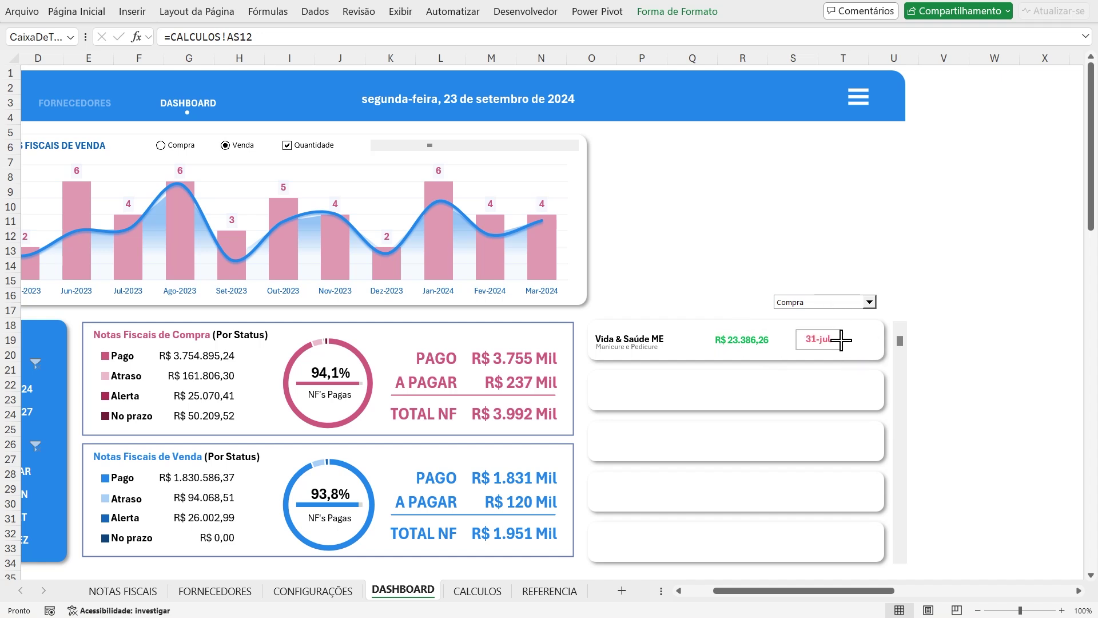
{"action": "mouse_move", "coordinate": [845, 340]}
{"action": "left_mouse_down"}
{"action": "mouse_move", "coordinate": [832, 348]}
{"action": "mouse_move", "coordinate": [844, 349]}
{"action": "left_mouse_up"}
Nudge the company and service text boxes together slightly upward within the first card
{"action": "left_click", "coordinate": [644, 340]}
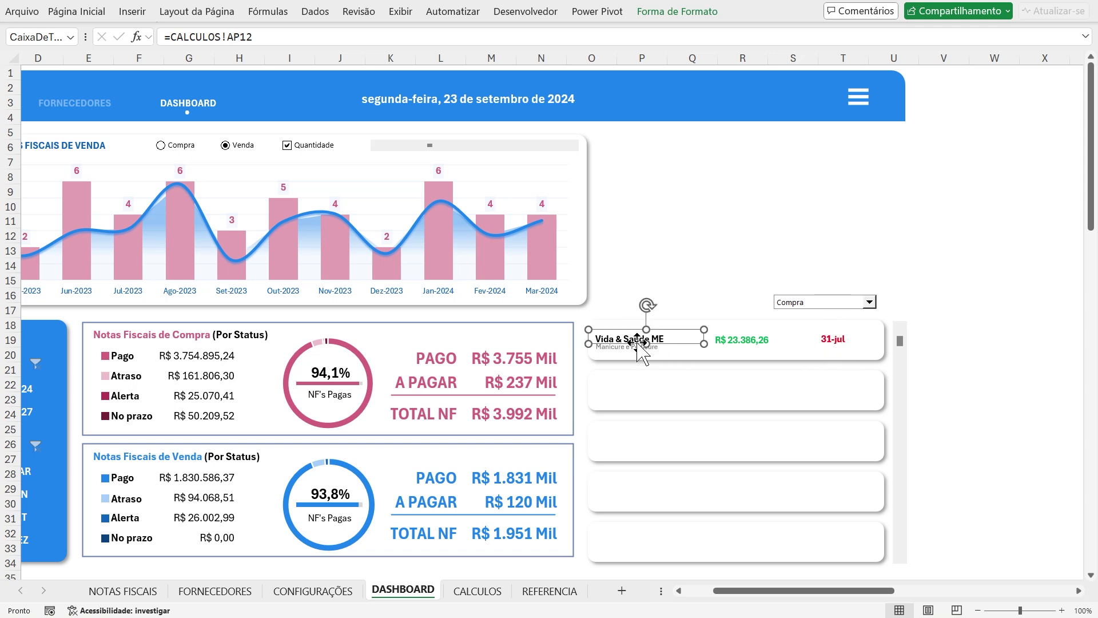
{"action": "left_click", "coordinate": [638, 348], "text": "shift"}
{"action": "key", "text": "Up"}
{"action": "key", "text": "Up"}
{"action": "key", "text": "Up"}
{"action": "key", "text": "Up"}
{"action": "left_click", "coordinate": [961, 371]}
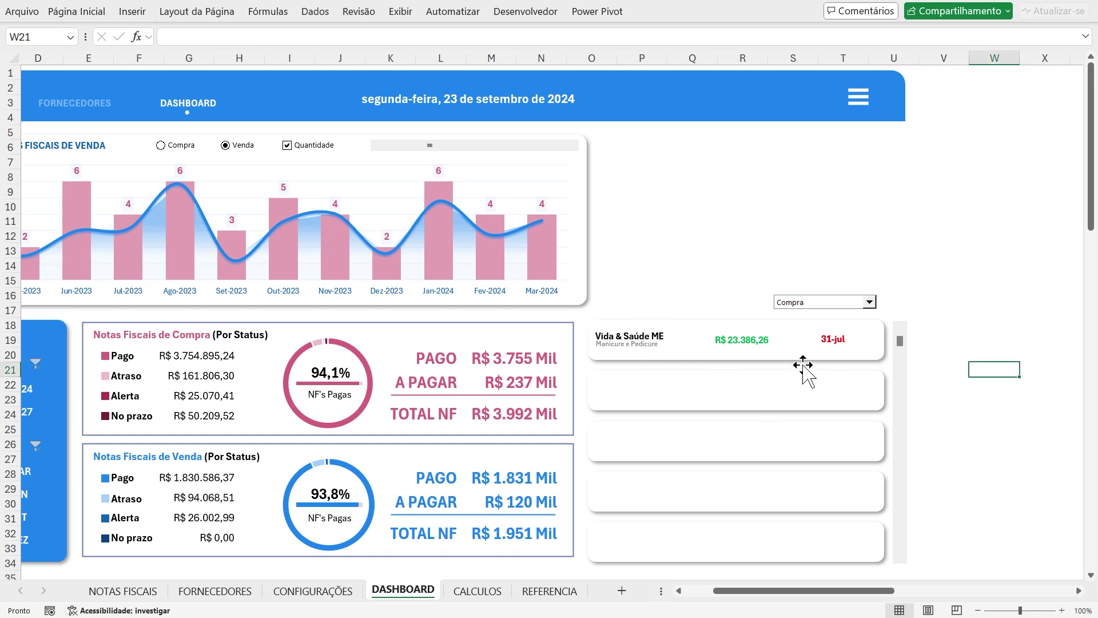
Align the amount and due-date text boxes to each other by their vertical middle
{"action": "left_click", "coordinate": [736, 341]}
{"action": "left_click", "coordinate": [828, 342], "text": "shift"}
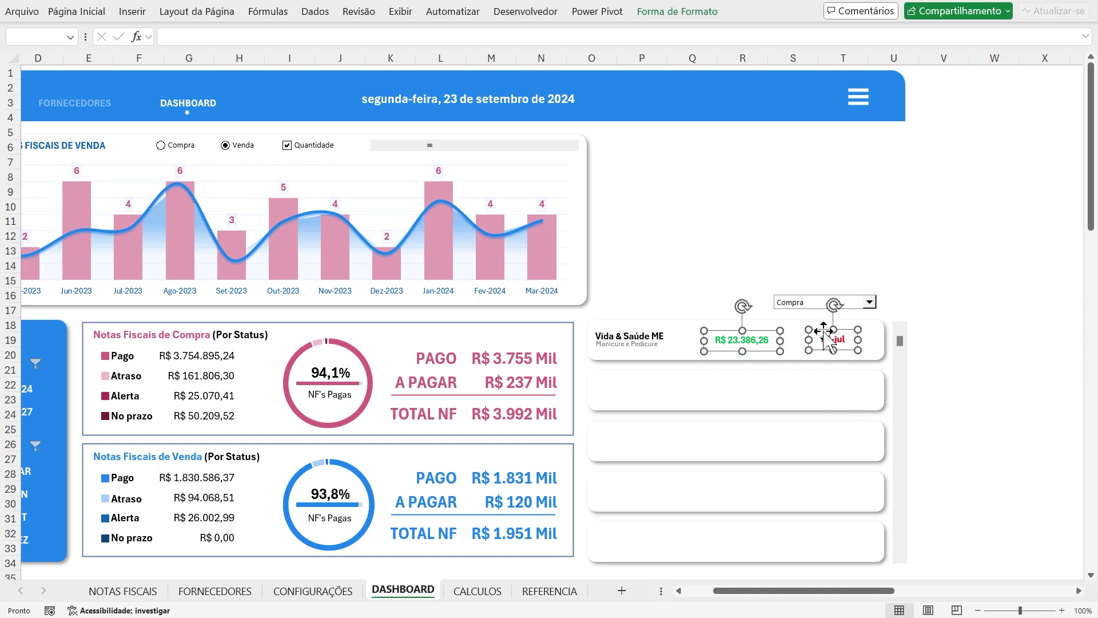
{"action": "left_click", "coordinate": [675, 12]}
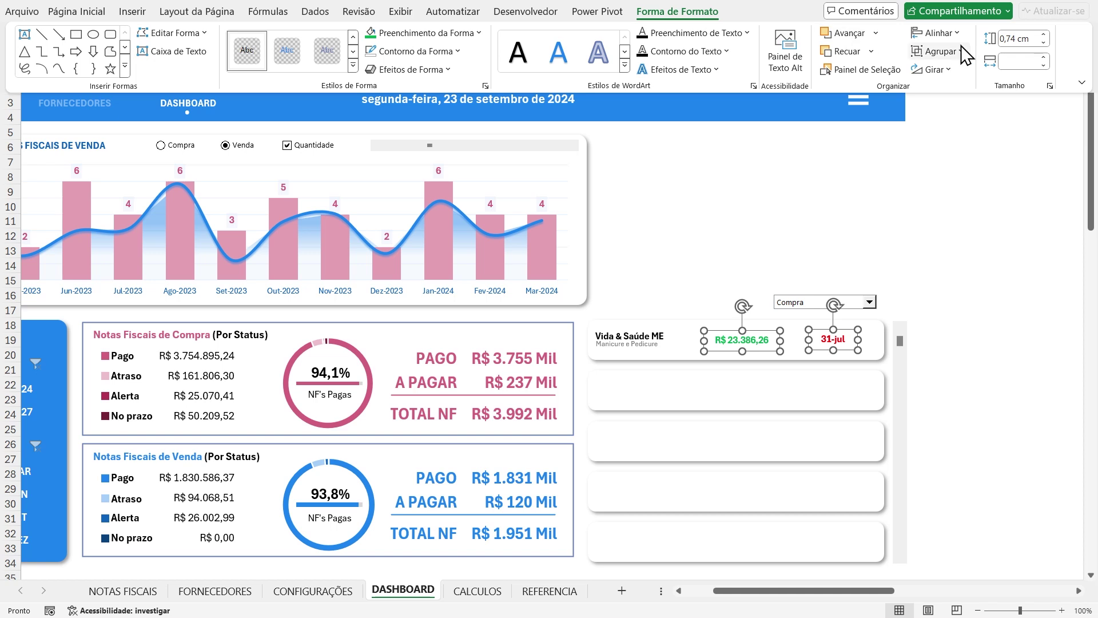
{"action": "left_click", "coordinate": [944, 33]}
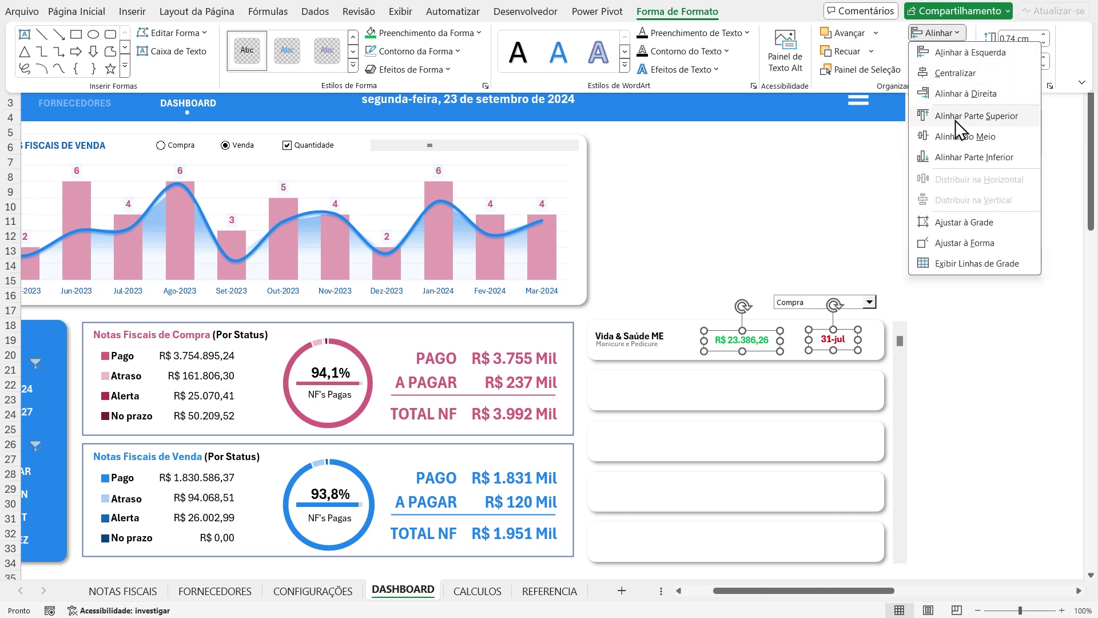
{"action": "left_click", "coordinate": [956, 136]}
{"action": "left_click", "coordinate": [995, 369]}
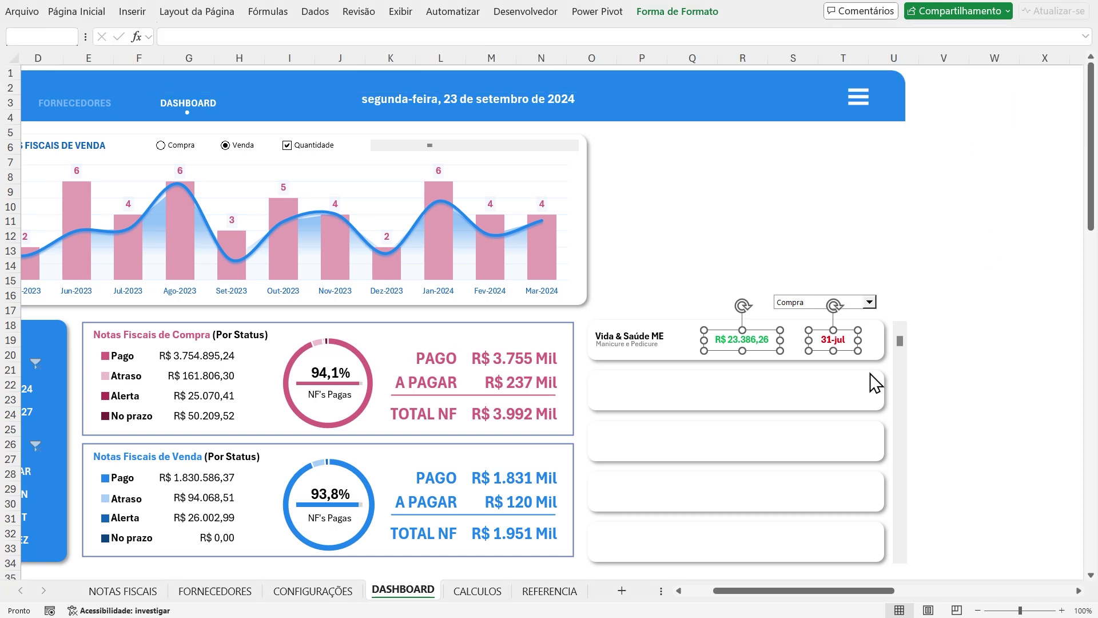
{"action": "left_click", "coordinate": [995, 369]}
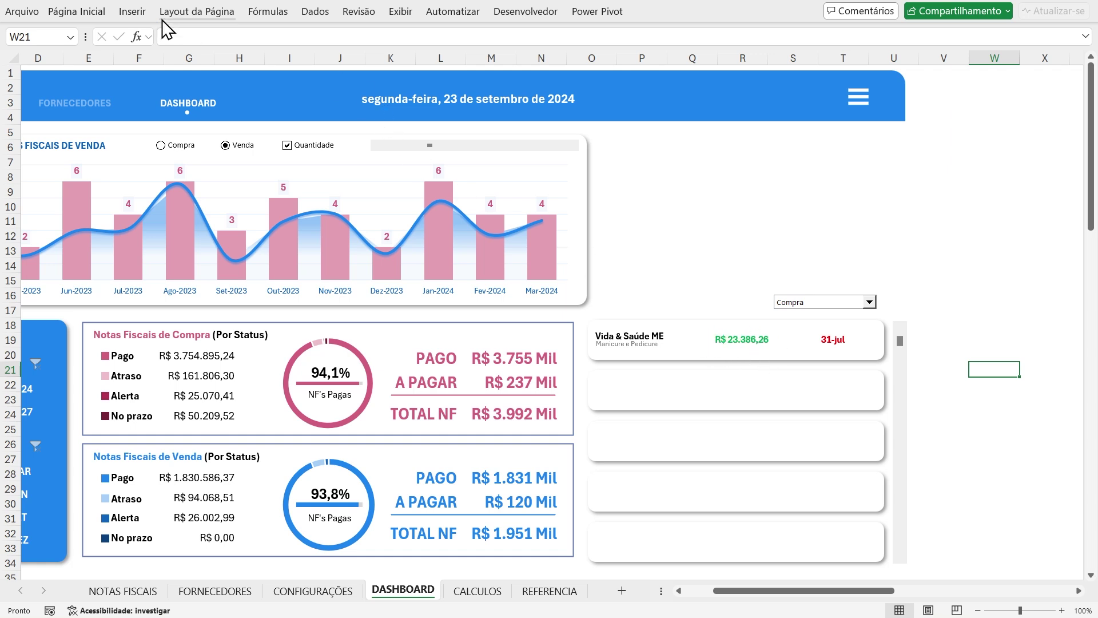
Draw a rectangle of about 0.55 × 2.67 cm over the amount text in the first card
{"action": "left_click", "coordinate": [134, 14]}
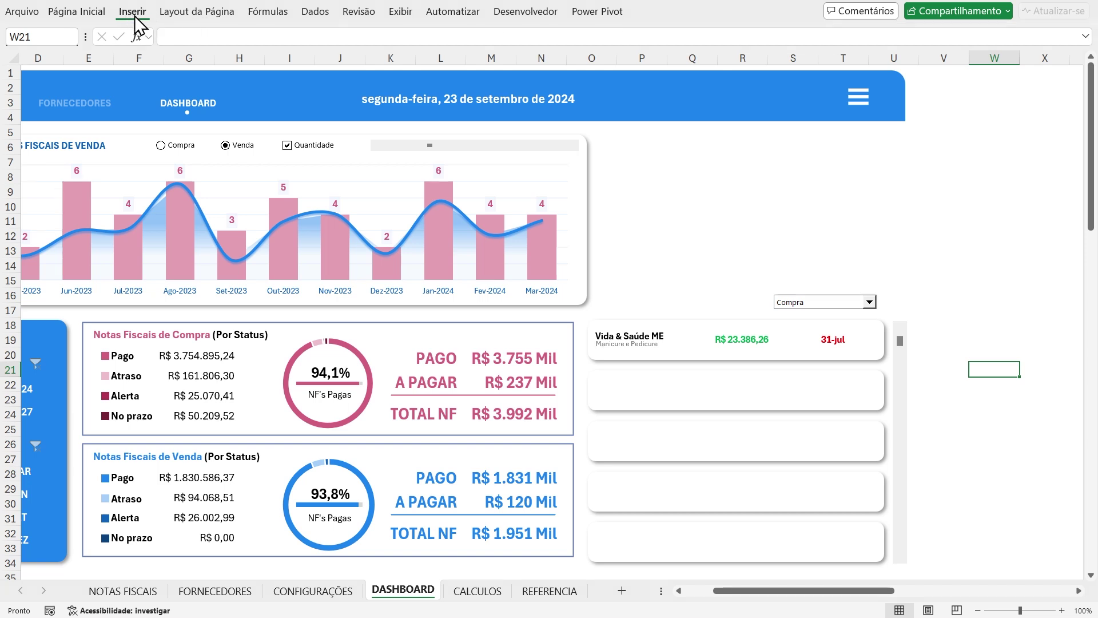
{"action": "left_click", "coordinate": [207, 53]}
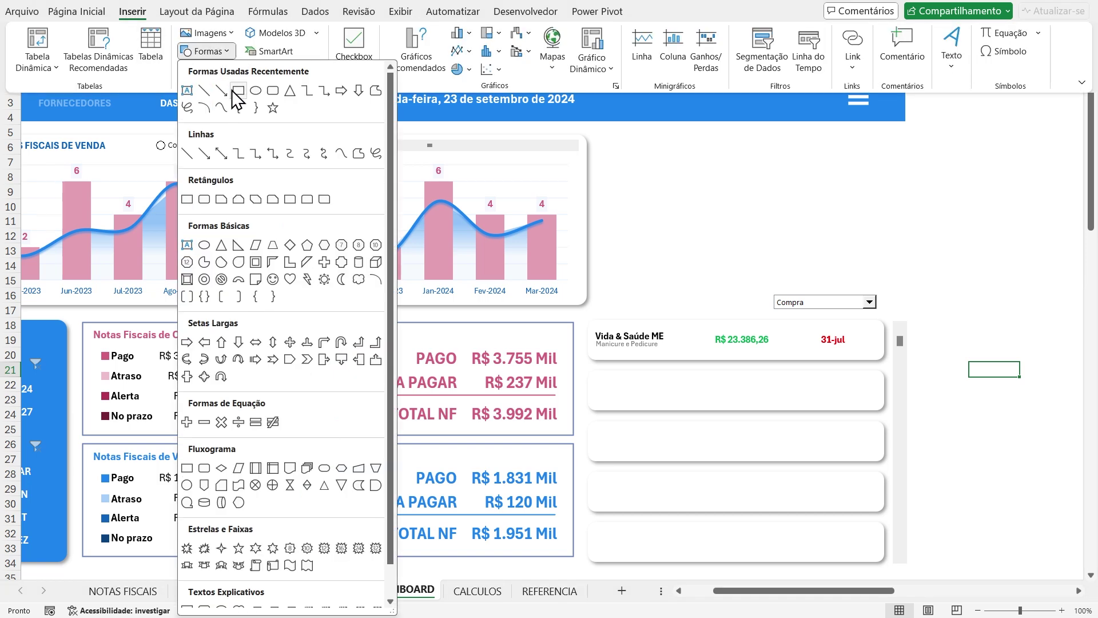
{"action": "left_click", "coordinate": [187, 200]}
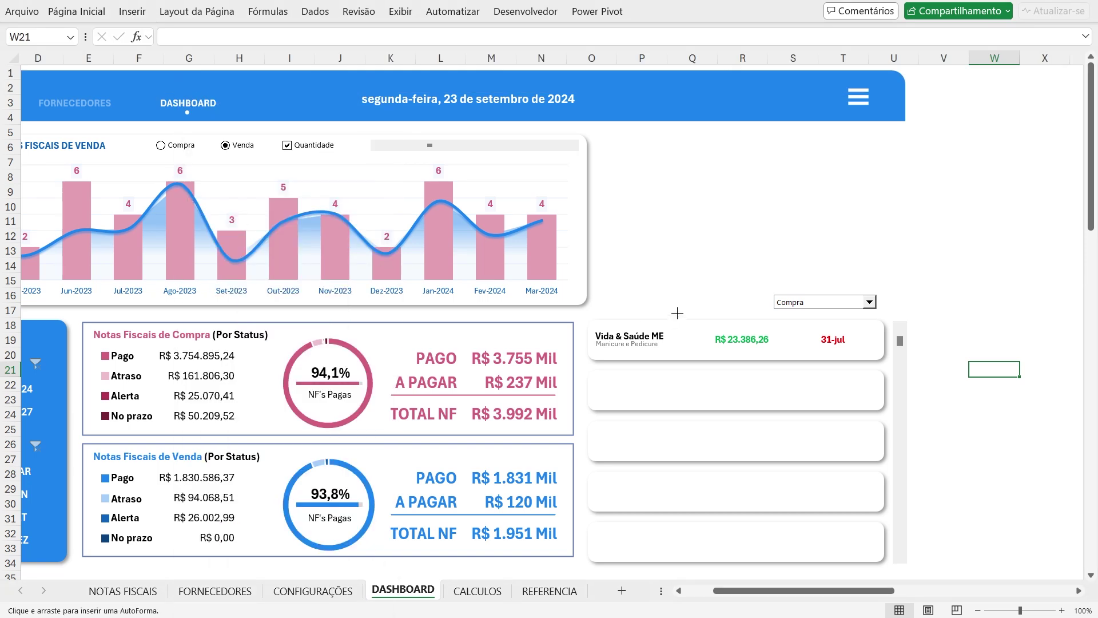
{"action": "left_click_drag", "start_coordinate": [722, 334], "coordinate": [780, 347]}
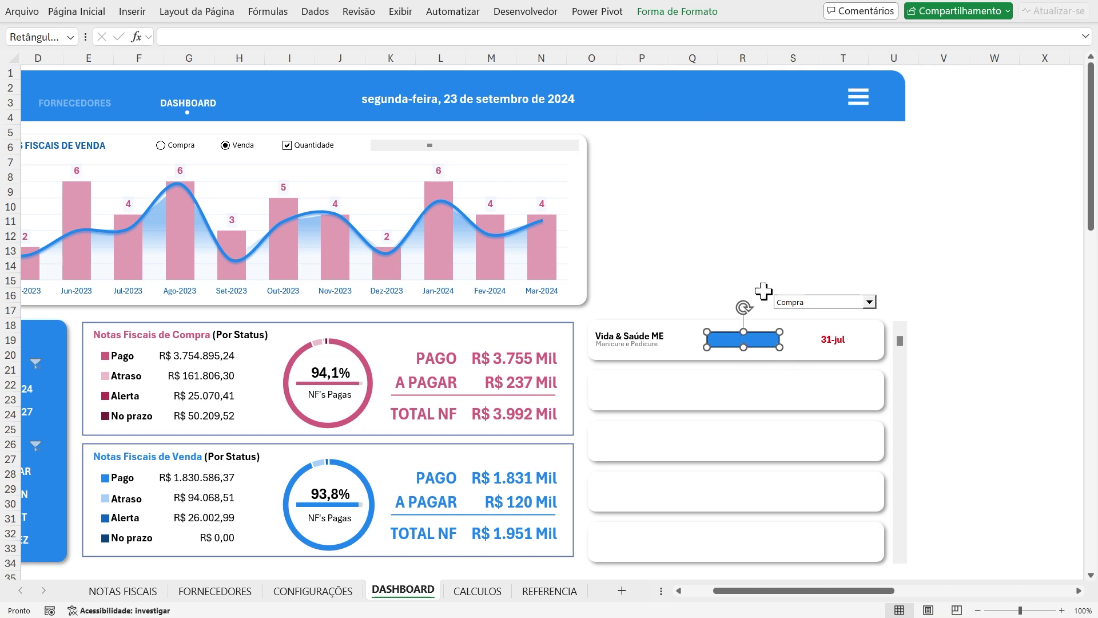
Fill the rectangle over the amount with the standard green and set its transparency to 85%
{"action": "left_click", "coordinate": [676, 13]}
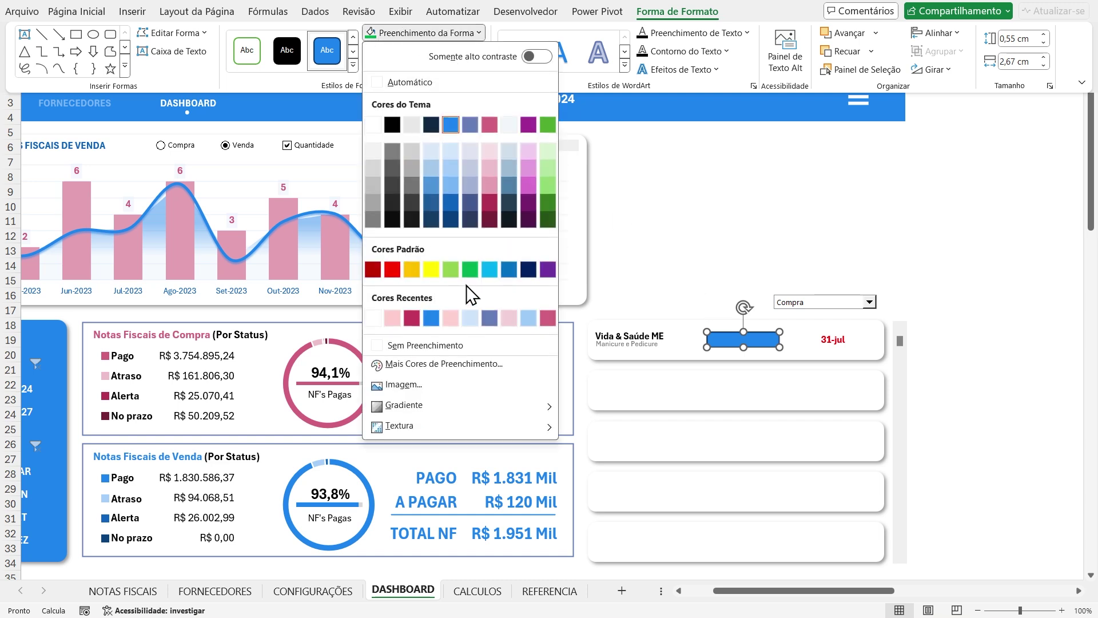
{"action": "left_click", "coordinate": [470, 269]}
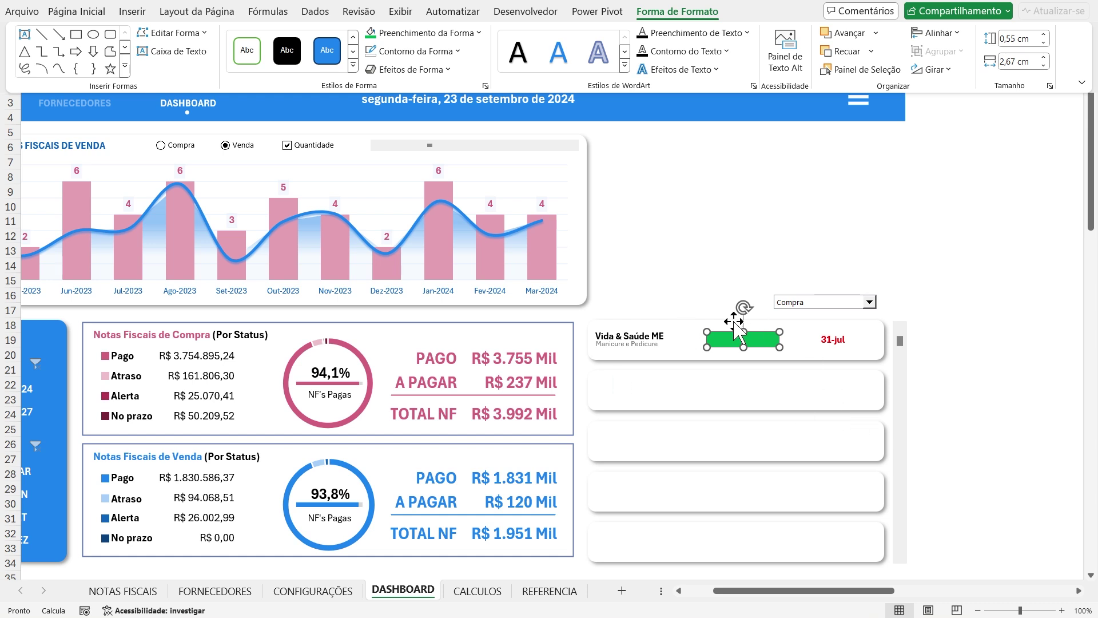
{"action": "key", "text": "ctrl+1"}
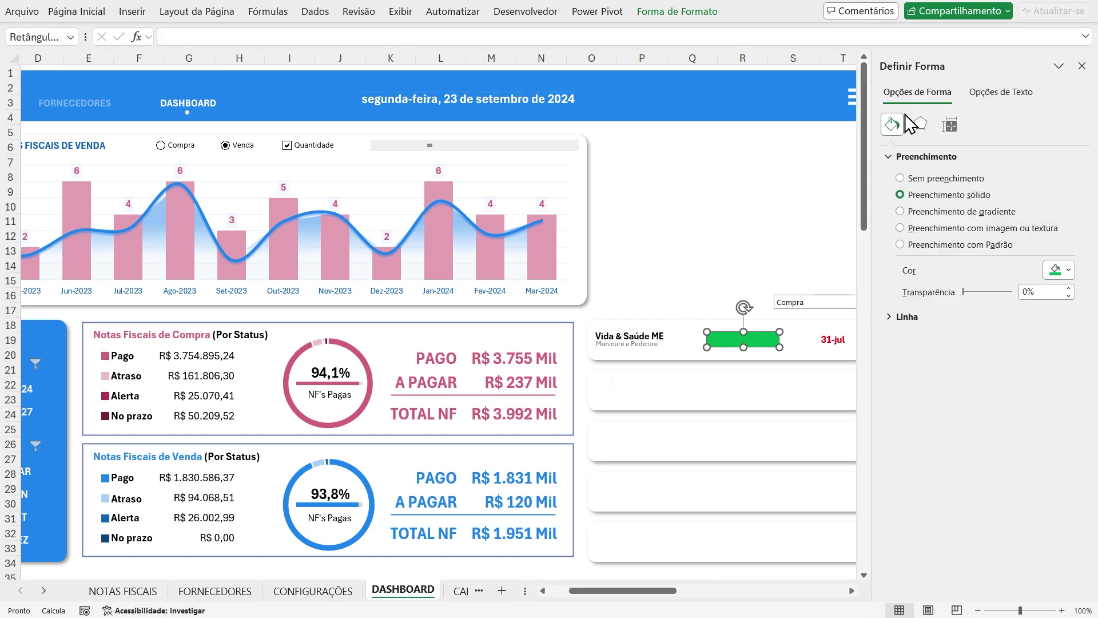
{"action": "left_click", "coordinate": [1040, 297]}
{"action": "type", "text": "85"}
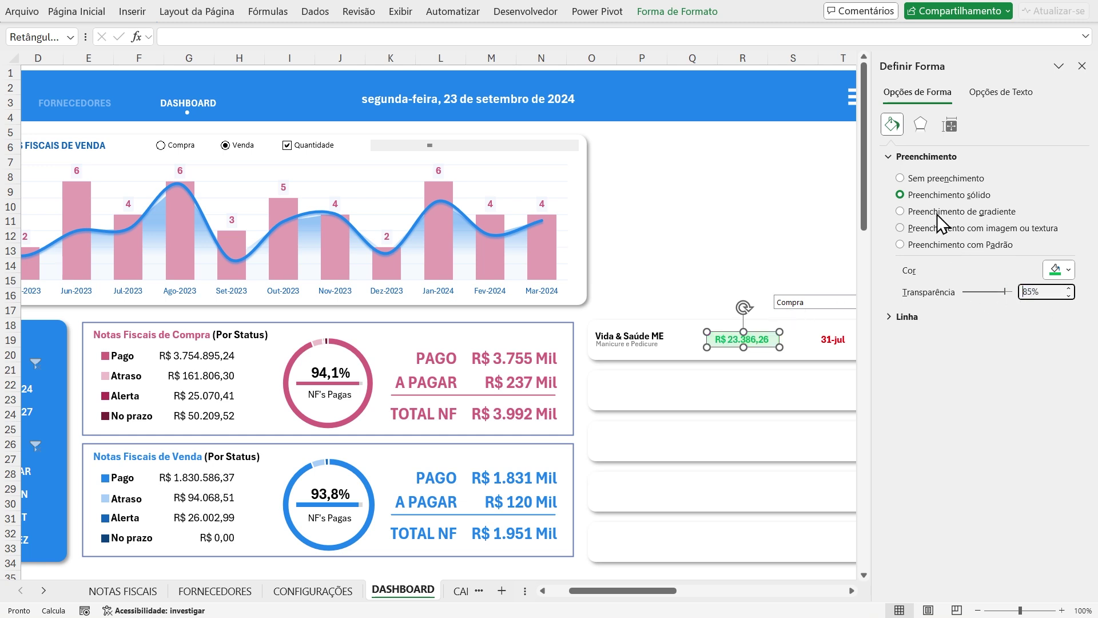
Duplicate the green rectangle over the due date and change the copy's fill to the standard red
{"action": "left_click_drag", "start_coordinate": [669, 591], "coordinate": [681, 598]}
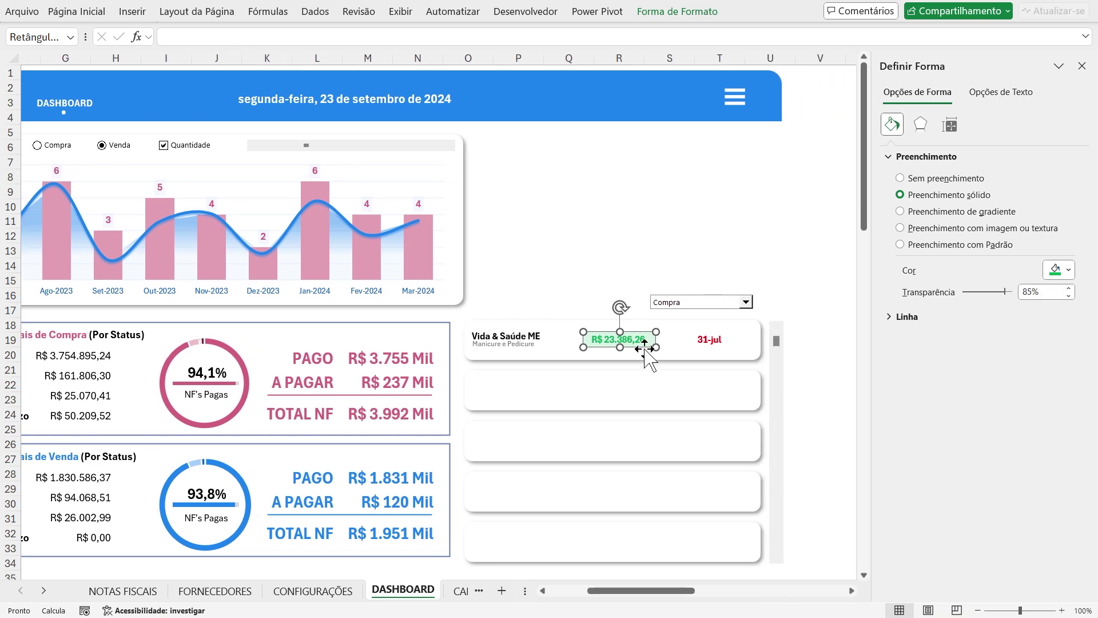
{"action": "left_click_drag", "start_coordinate": [648, 360], "coordinate": [737, 358]}
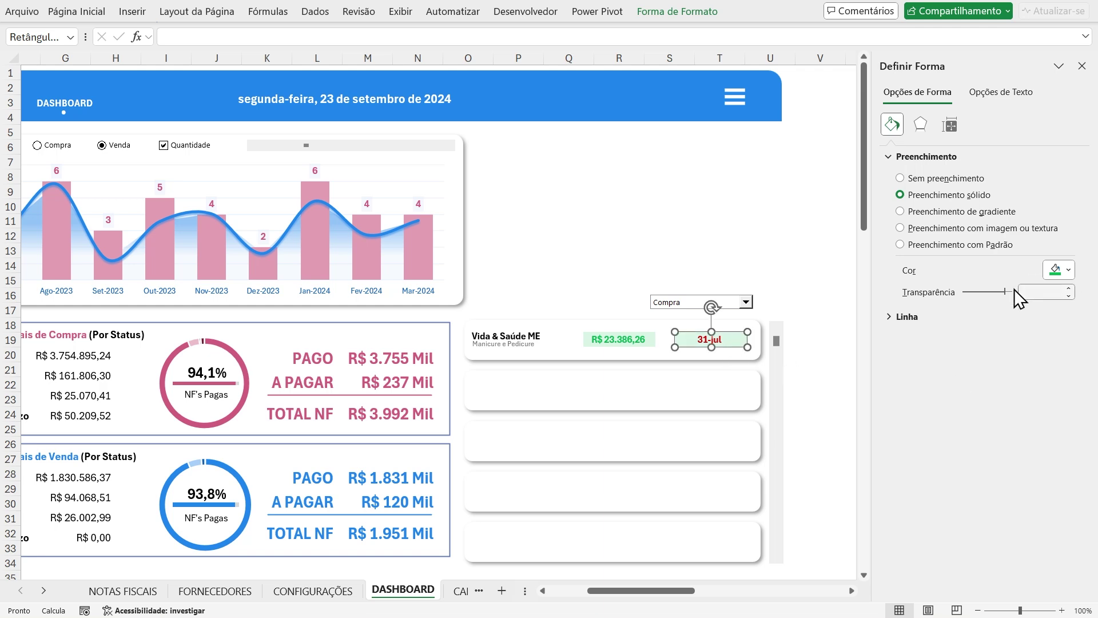
{"action": "left_click", "coordinate": [1061, 271]}
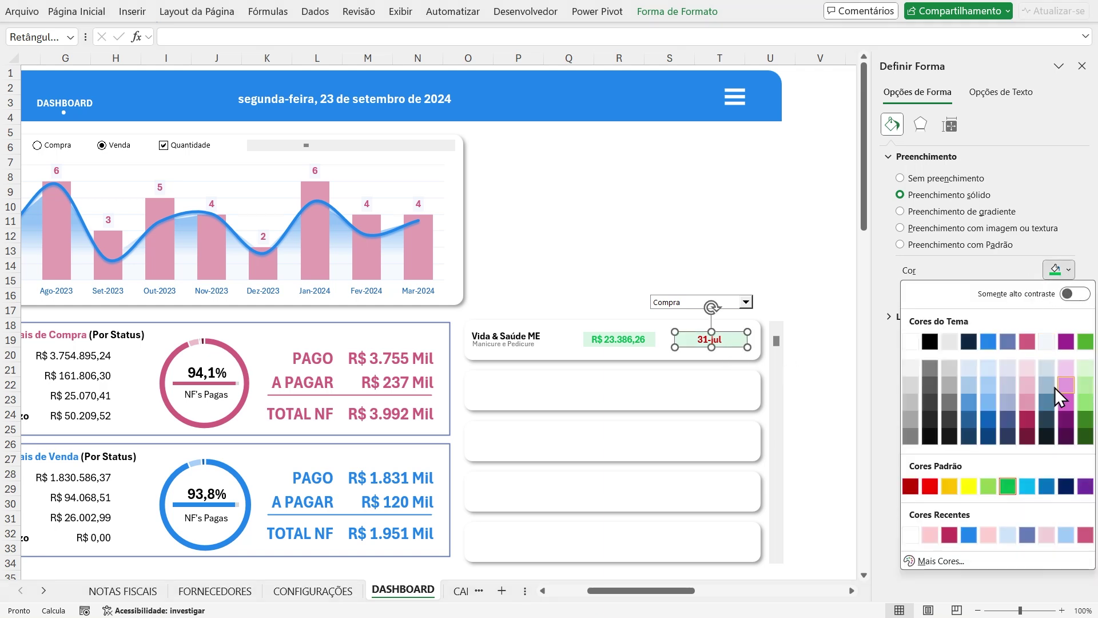
{"action": "left_click", "coordinate": [928, 485]}
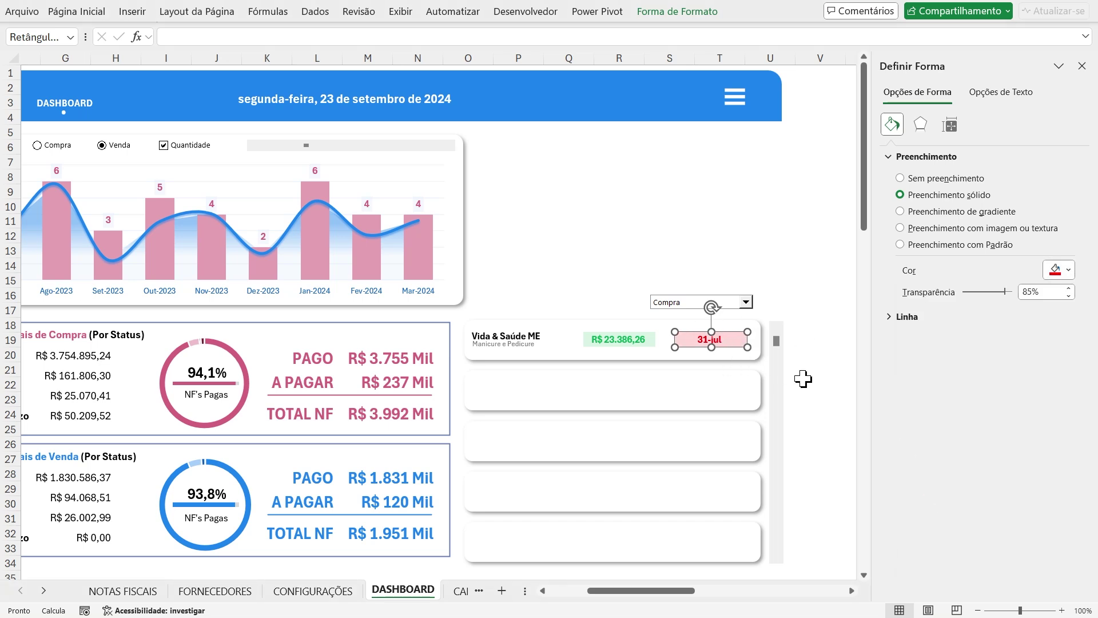
{"action": "left_click", "coordinate": [829, 372]}
{"action": "left_click", "coordinate": [828, 382]}
{"action": "left_click_drag", "start_coordinate": [657, 591], "coordinate": [648, 591]}
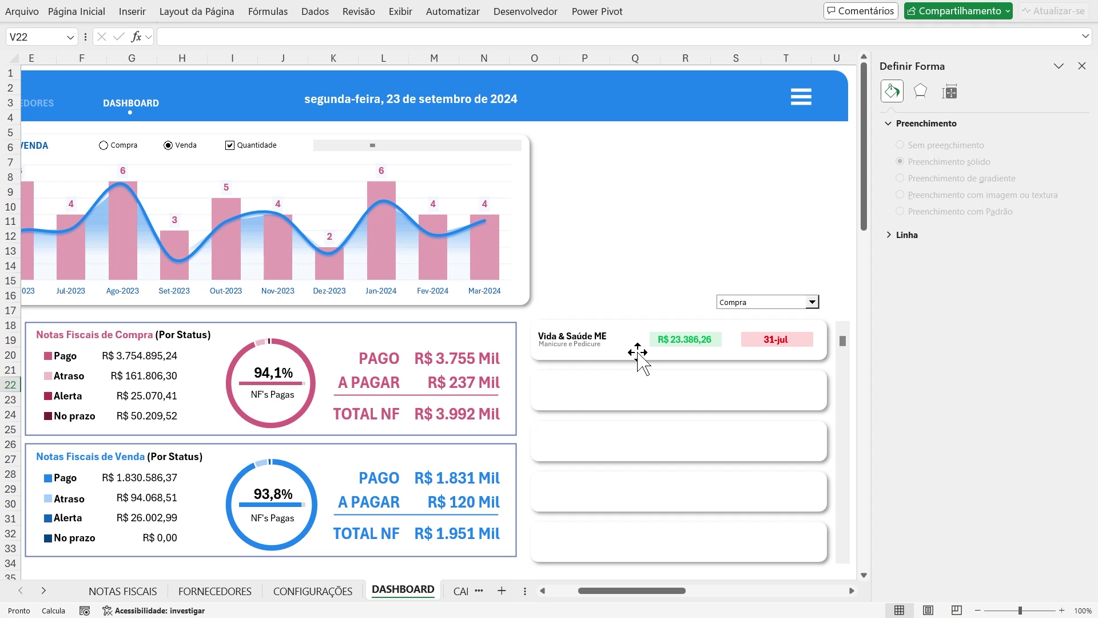
Send the green rectangle to the back so it sits behind the amount text
{"action": "left_click", "coordinate": [720, 340]}
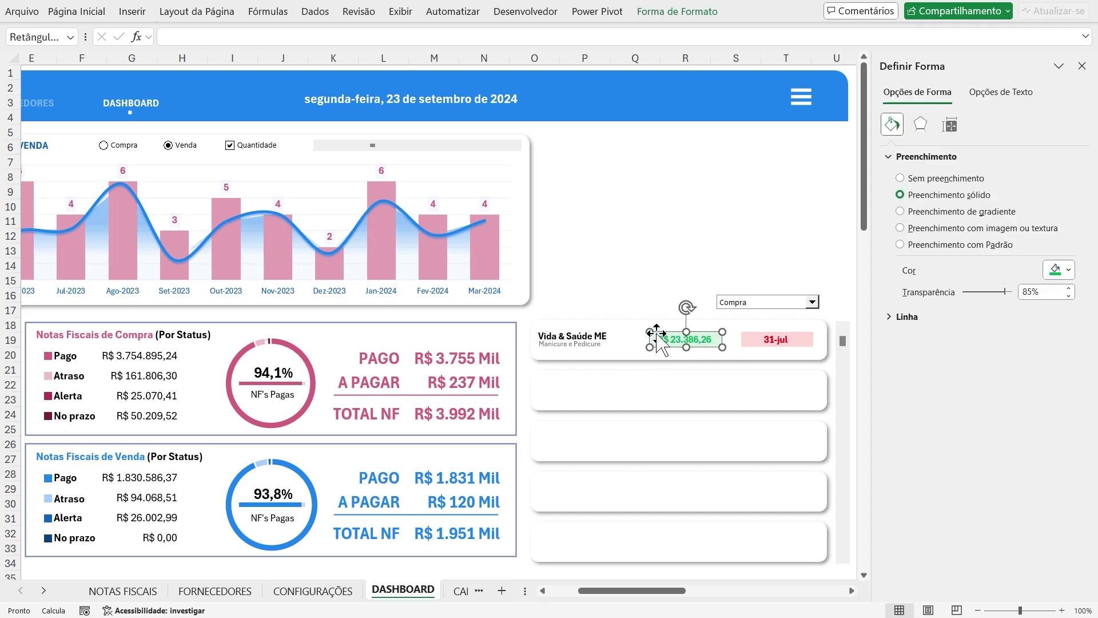
{"action": "right_click", "coordinate": [722, 341]}
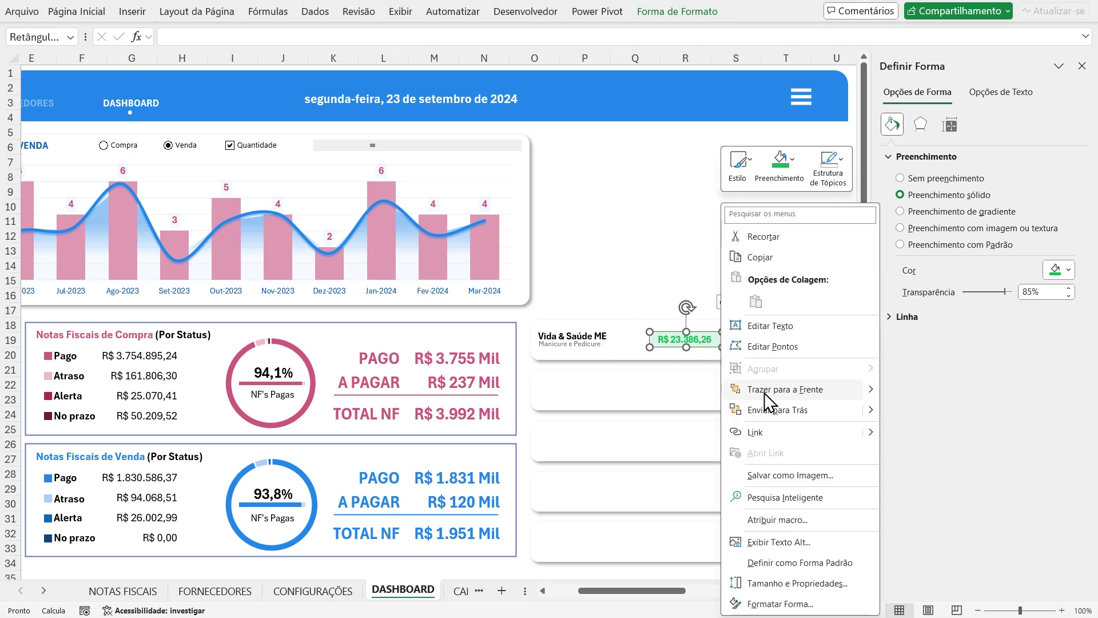
{"action": "left_click", "coordinate": [781, 417]}
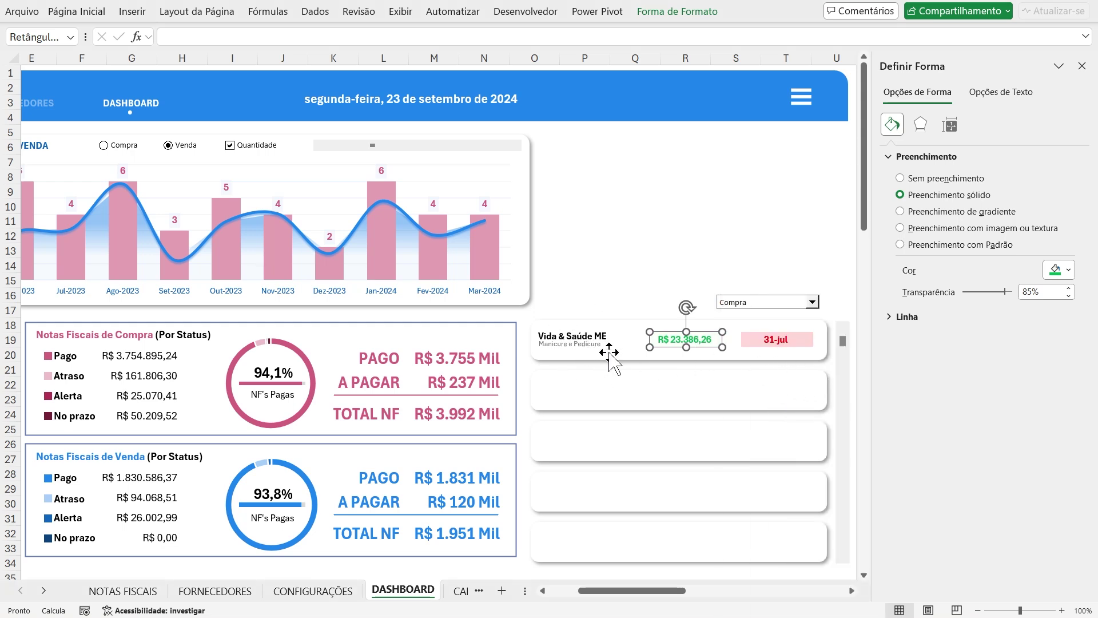
Send the first card's white background shape to the back, behind the green rectangle
{"action": "left_click", "coordinate": [631, 352]}
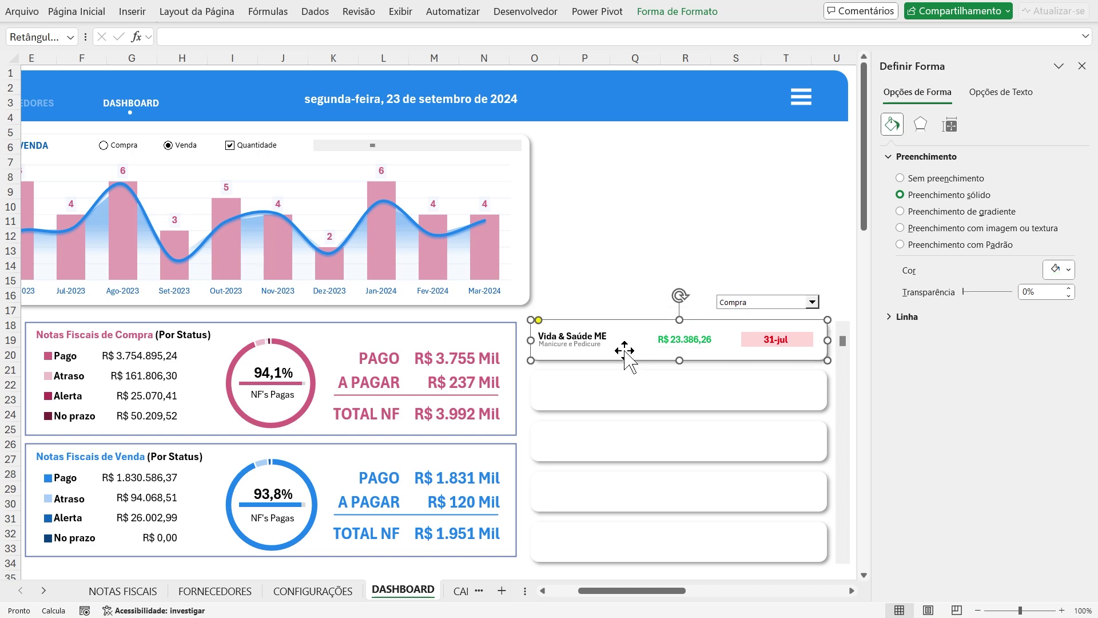
{"action": "right_click", "coordinate": [625, 350]}
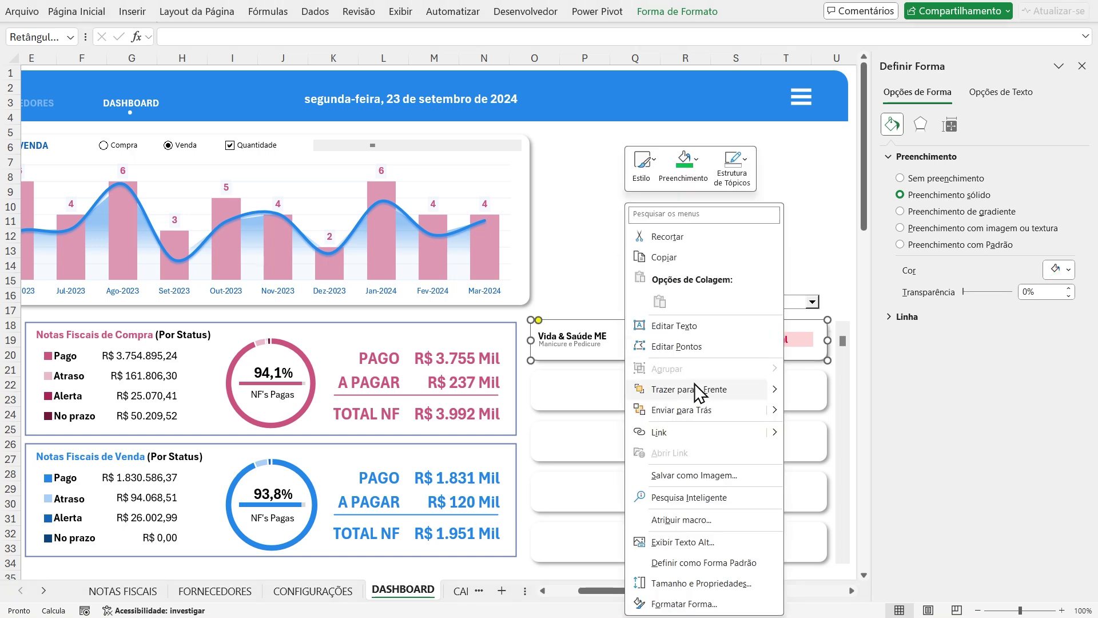
{"action": "left_click", "coordinate": [672, 409]}
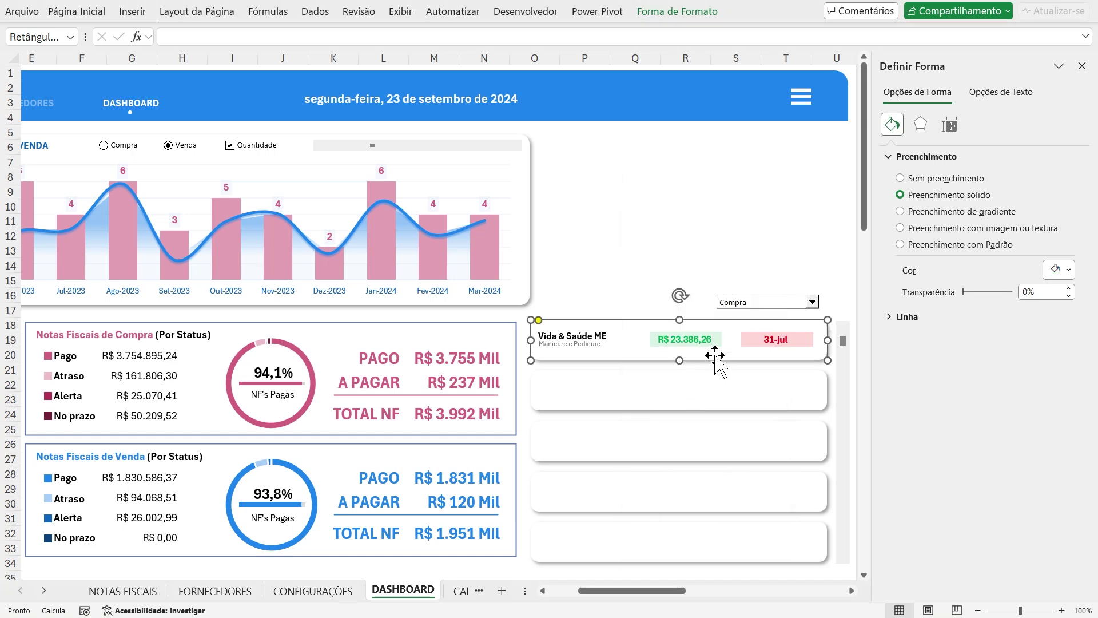
{"action": "left_click", "coordinate": [836, 278]}
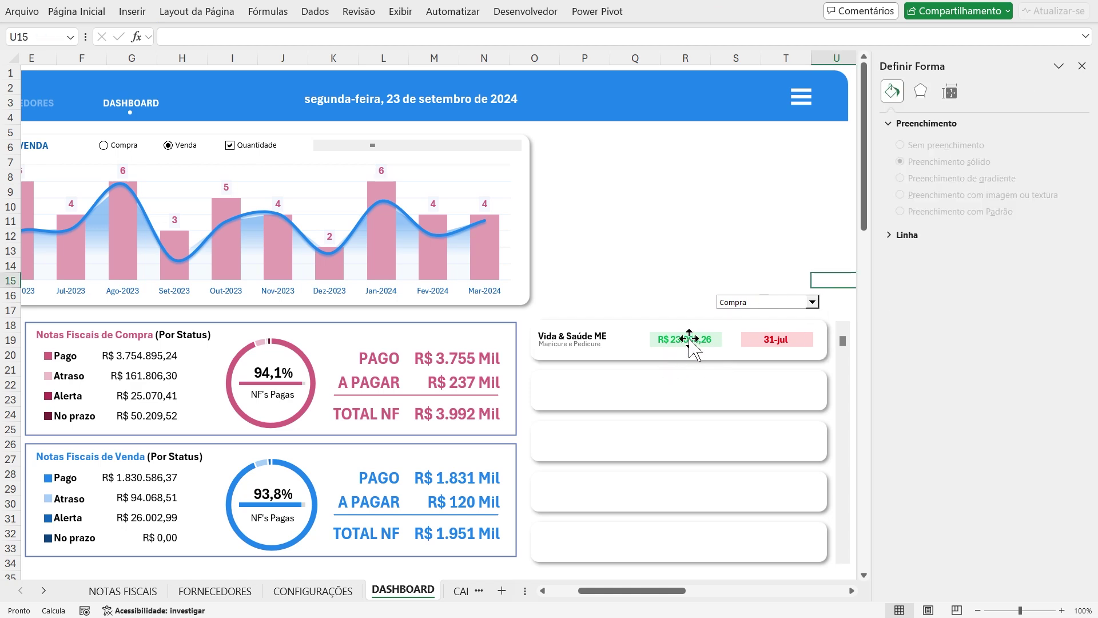
Send the red rectangle over the due date one level backward so it sits behind the date text
{"action": "left_click", "coordinate": [692, 342]}
{"action": "left_click", "coordinate": [731, 353]}
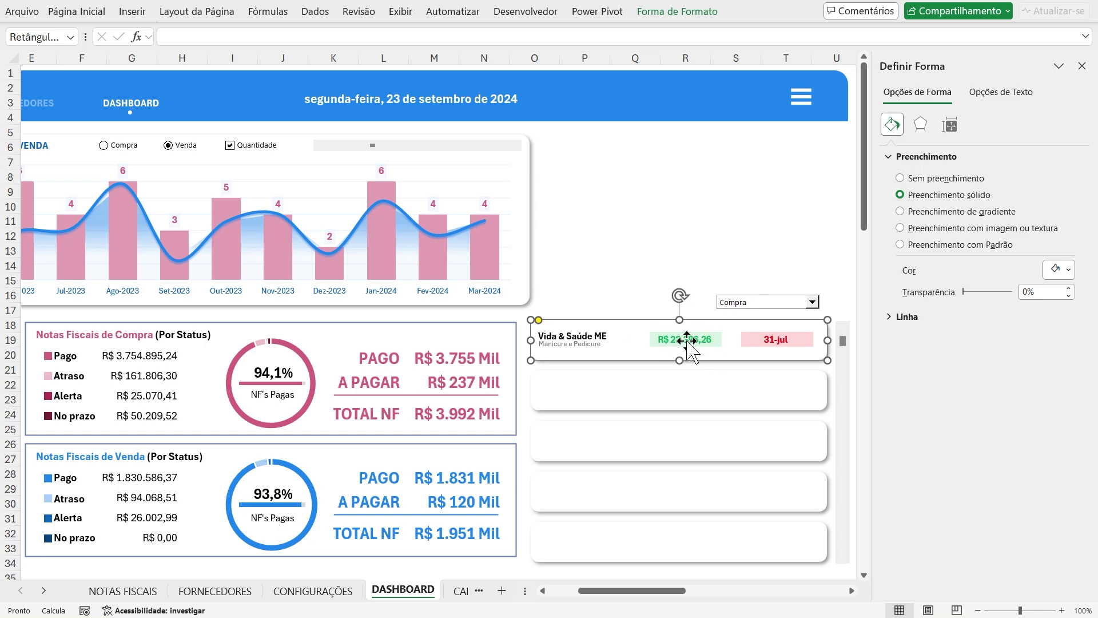
{"action": "left_click", "coordinate": [776, 340]}
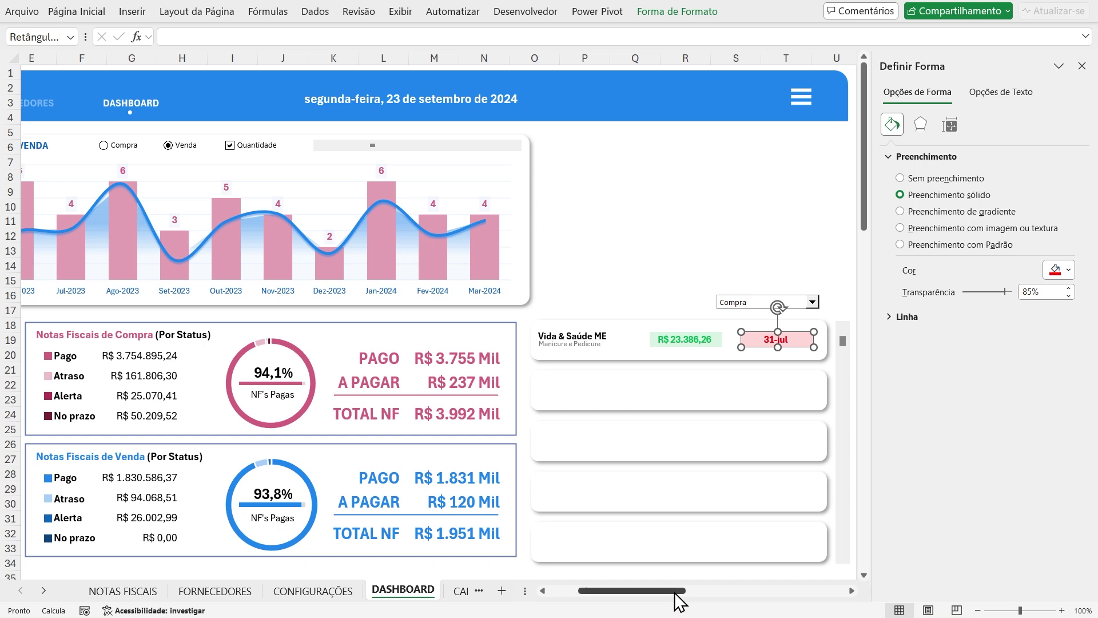
{"action": "left_click_drag", "start_coordinate": [675, 590], "coordinate": [683, 590]}
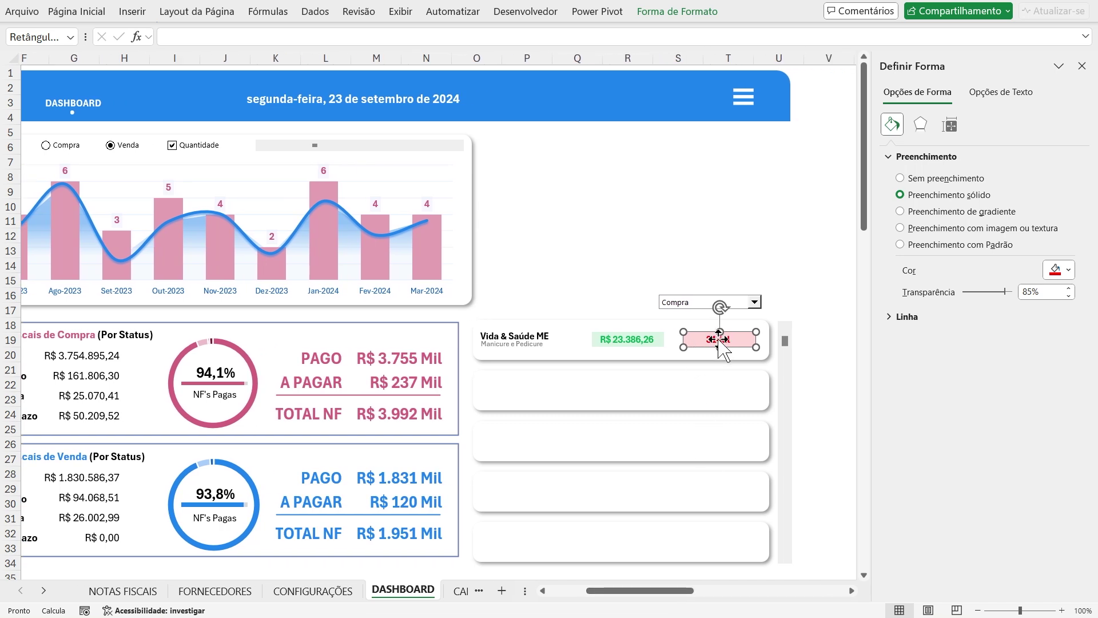
{"action": "right_click", "coordinate": [744, 338]}
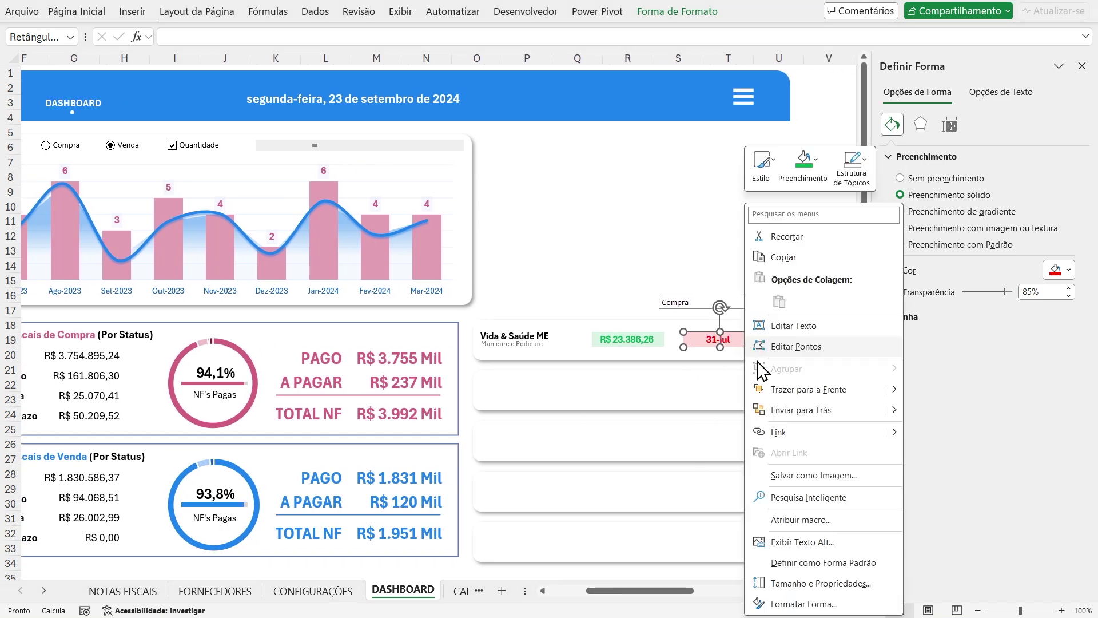
{"action": "mouse_move", "coordinate": [895, 411]}
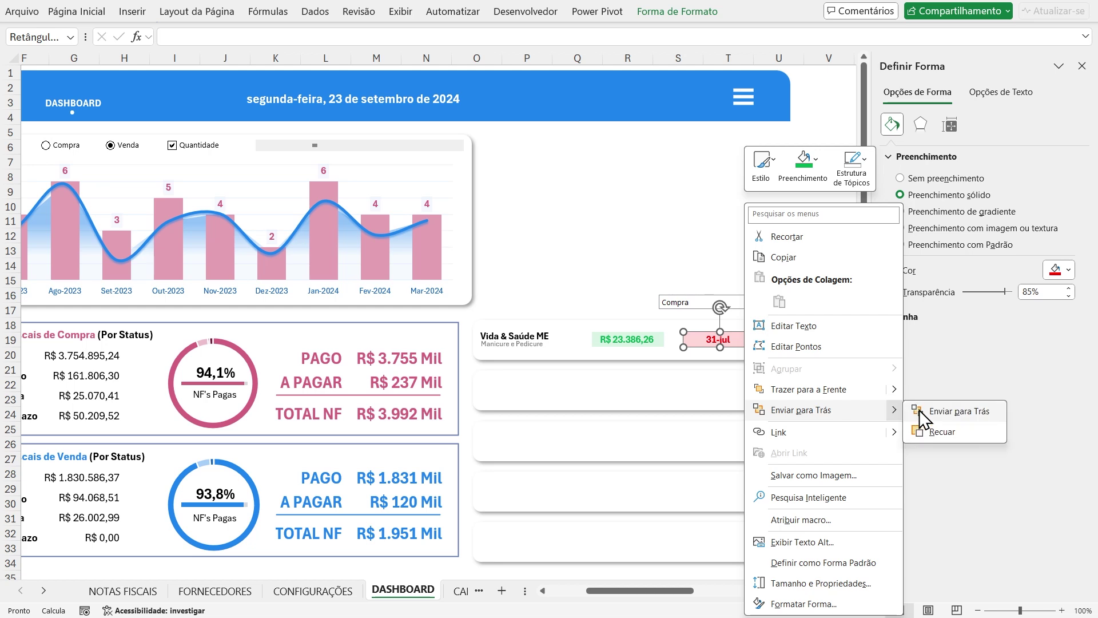
{"action": "left_click", "coordinate": [956, 431]}
{"action": "left_click", "coordinate": [817, 370]}
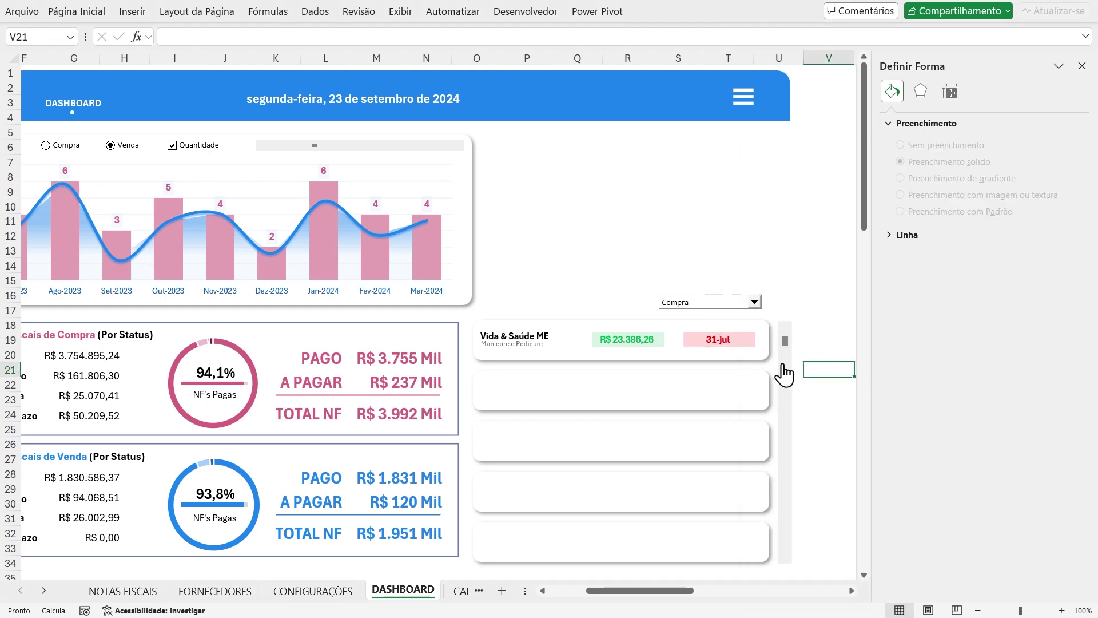
Check the stacking of the first card's background, red highlight and due-date text box
{"action": "left_click", "coordinate": [765, 329]}
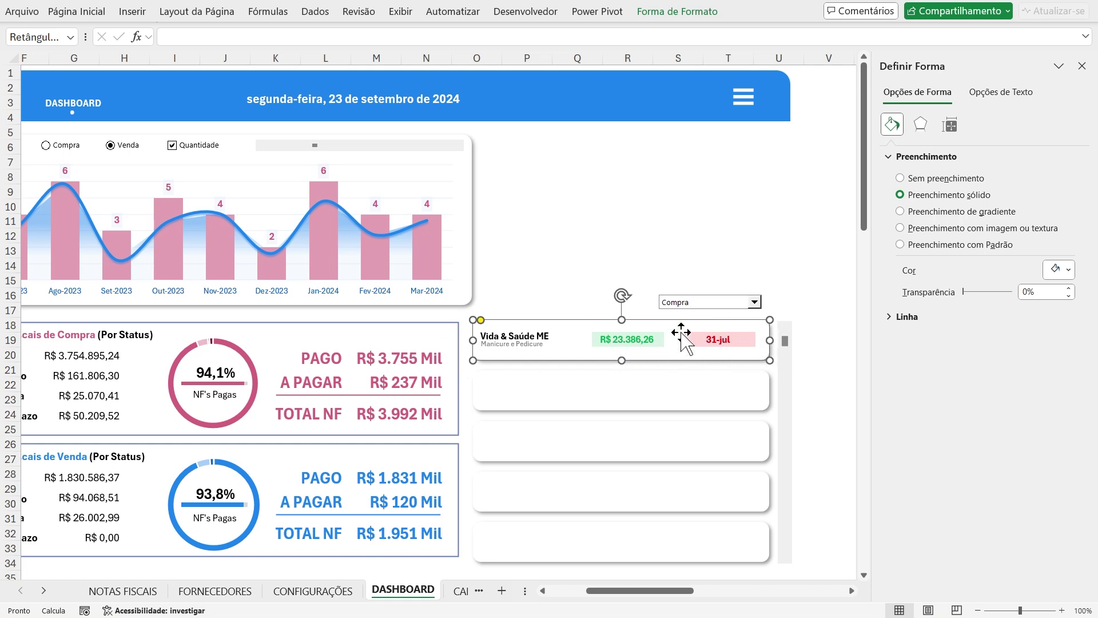
{"action": "left_click", "coordinate": [750, 342]}
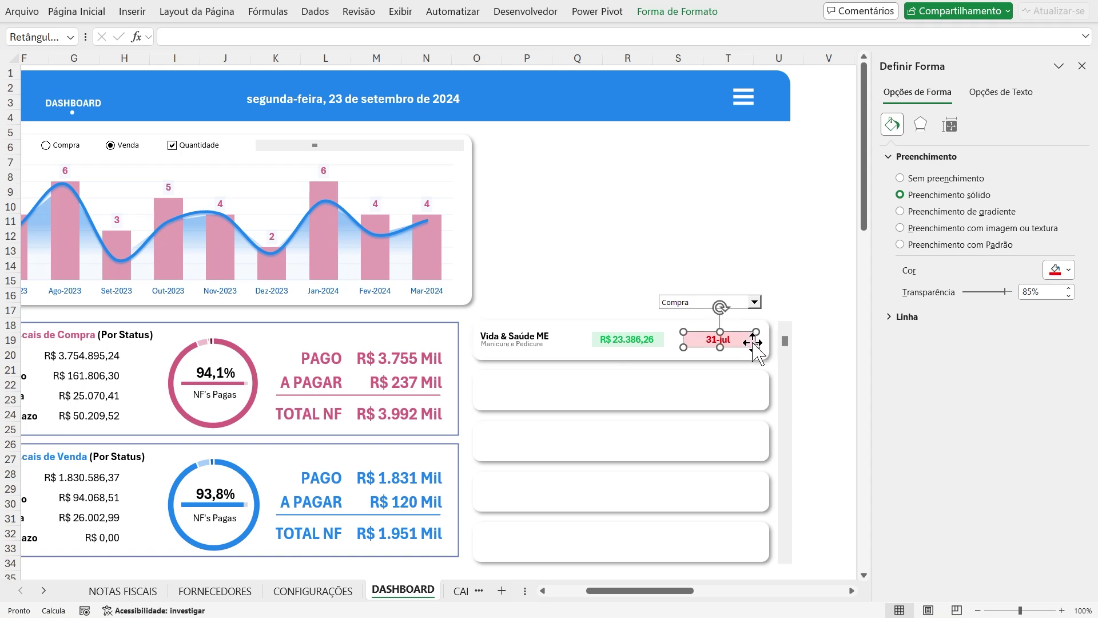
{"action": "left_click", "coordinate": [720, 348]}
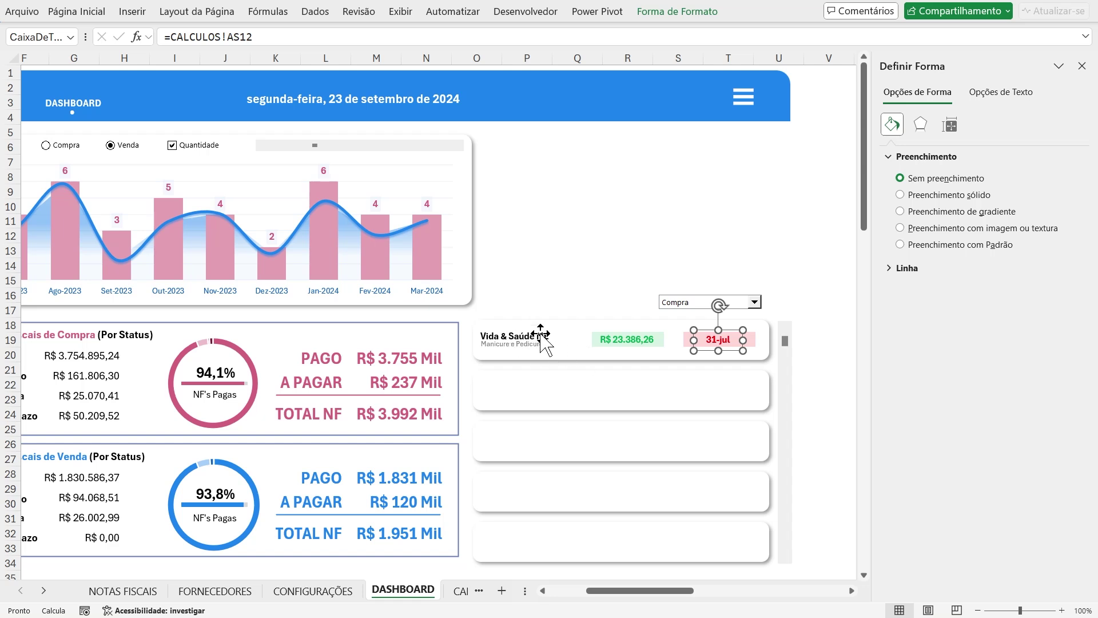
{"action": "left_click", "coordinate": [829, 342]}
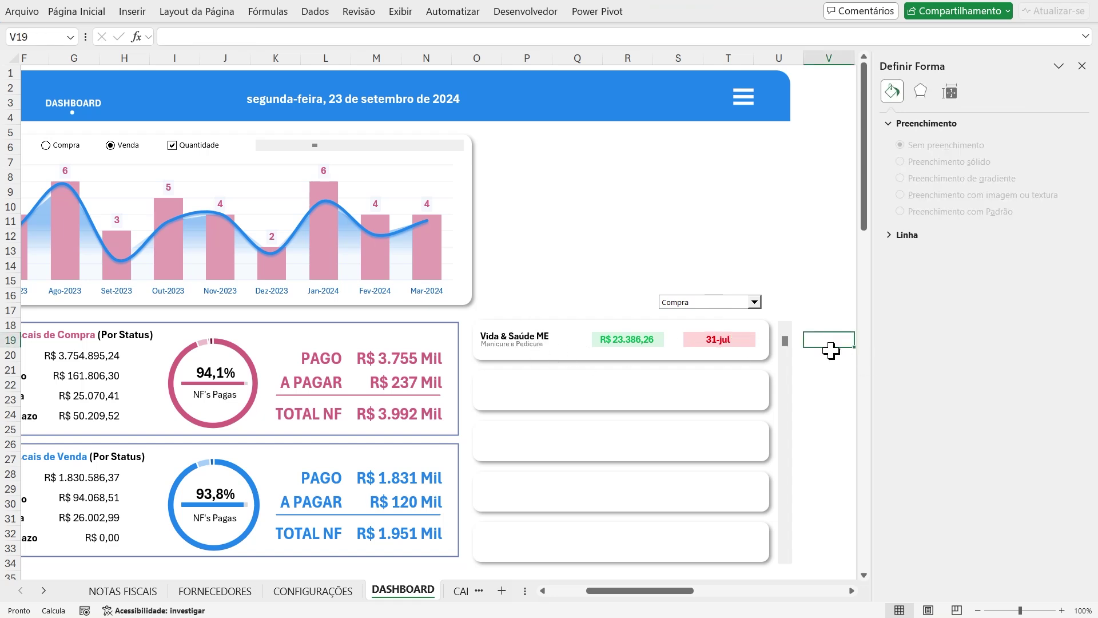
{"action": "left_click", "coordinate": [506, 337]}
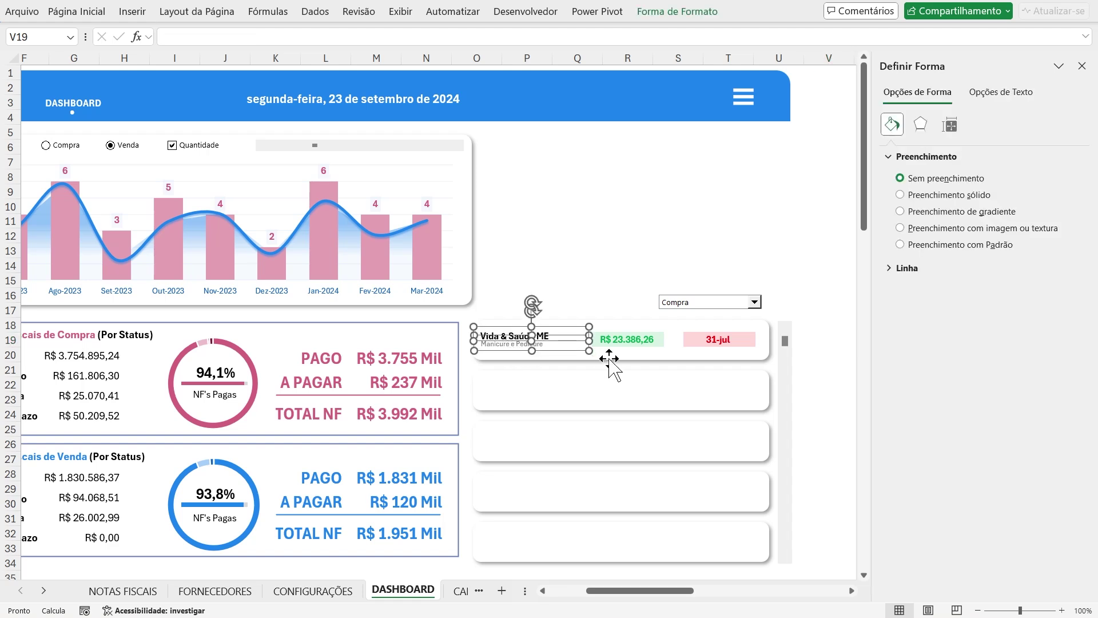
{"action": "left_click", "coordinate": [627, 339], "text": "ctrl"}
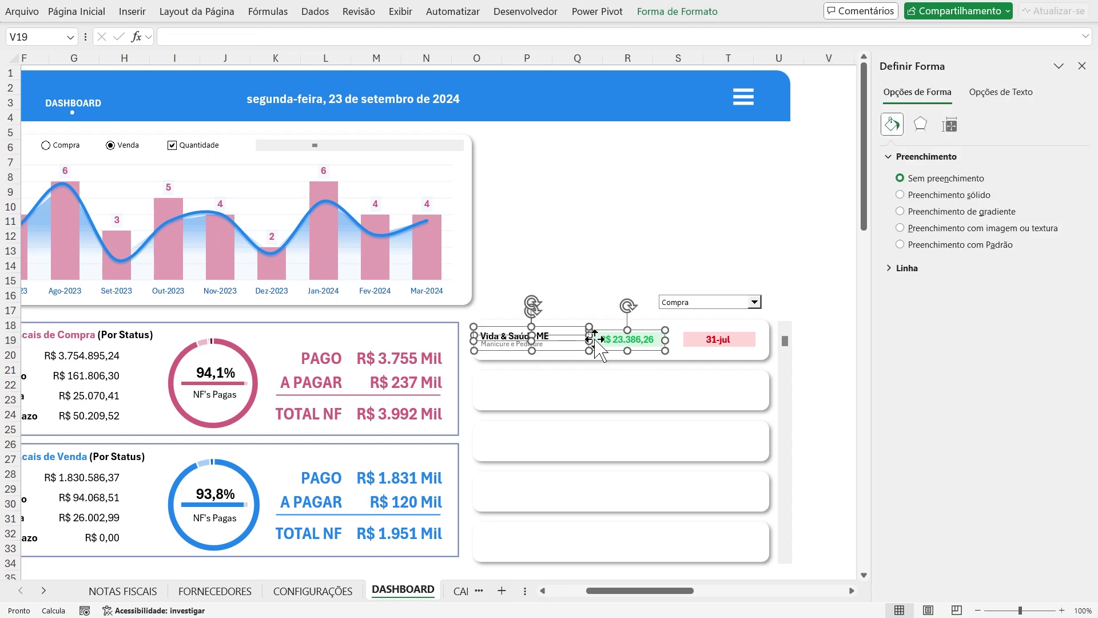
{"action": "left_click", "coordinate": [832, 400]}
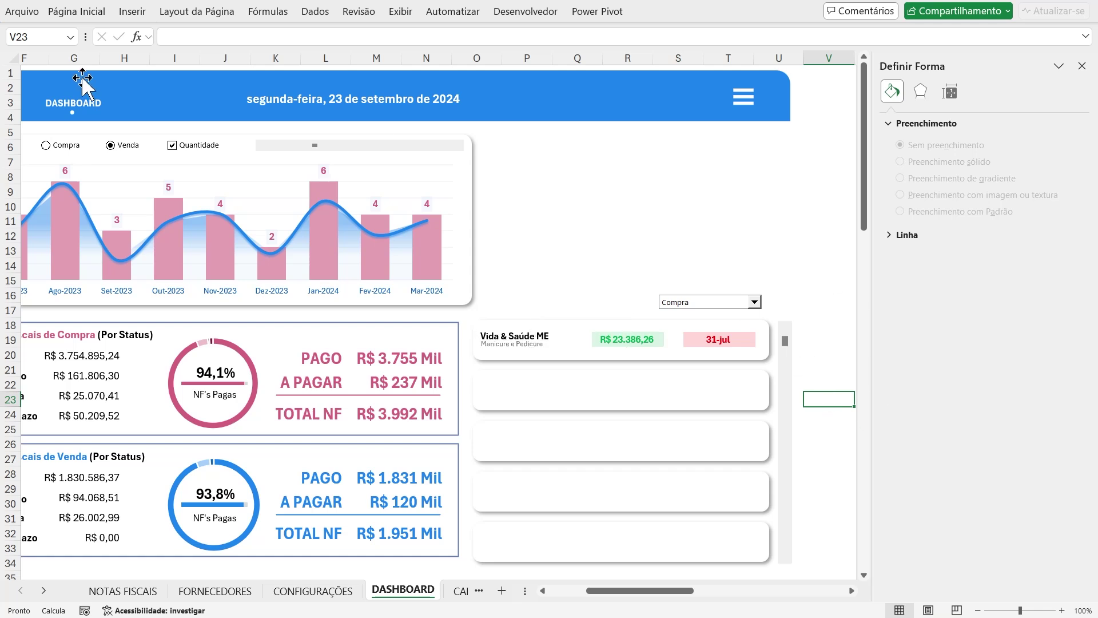
Using Select Objects, select all of the first card's text boxes and colored highlights, leaving its white background unselected
{"action": "left_click", "coordinate": [68, 13]}
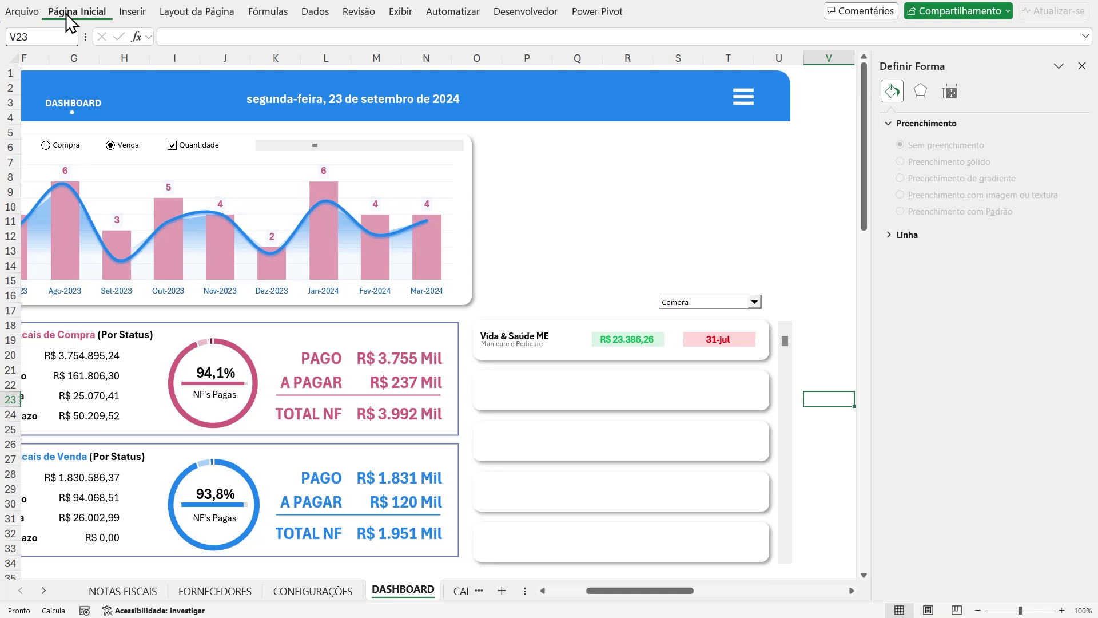
{"action": "left_click", "coordinate": [977, 51]}
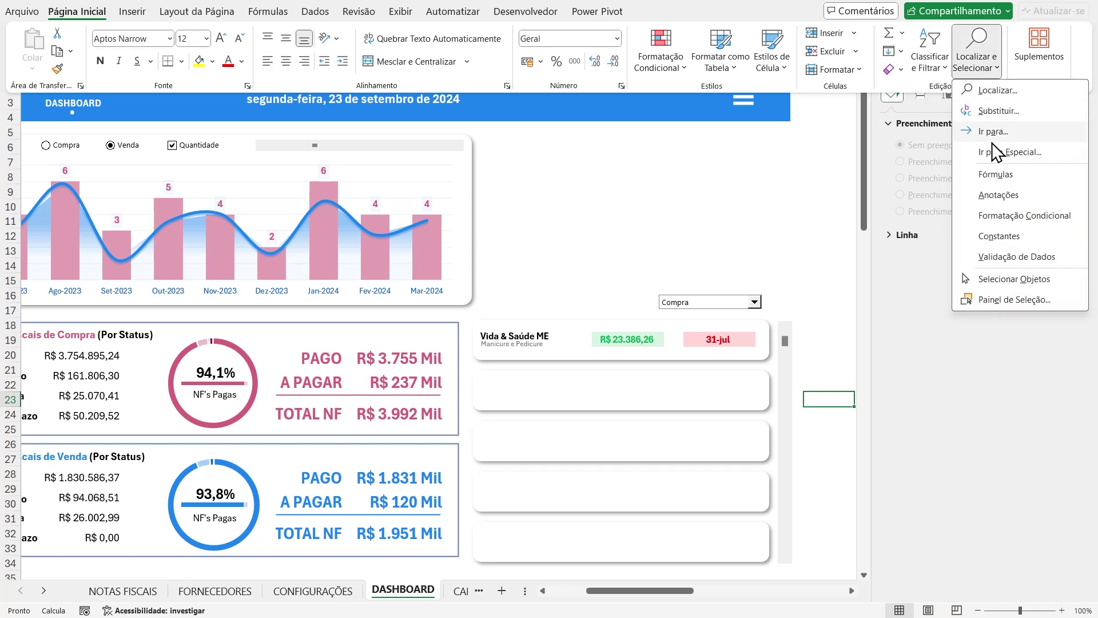
{"action": "left_click", "coordinate": [1021, 280]}
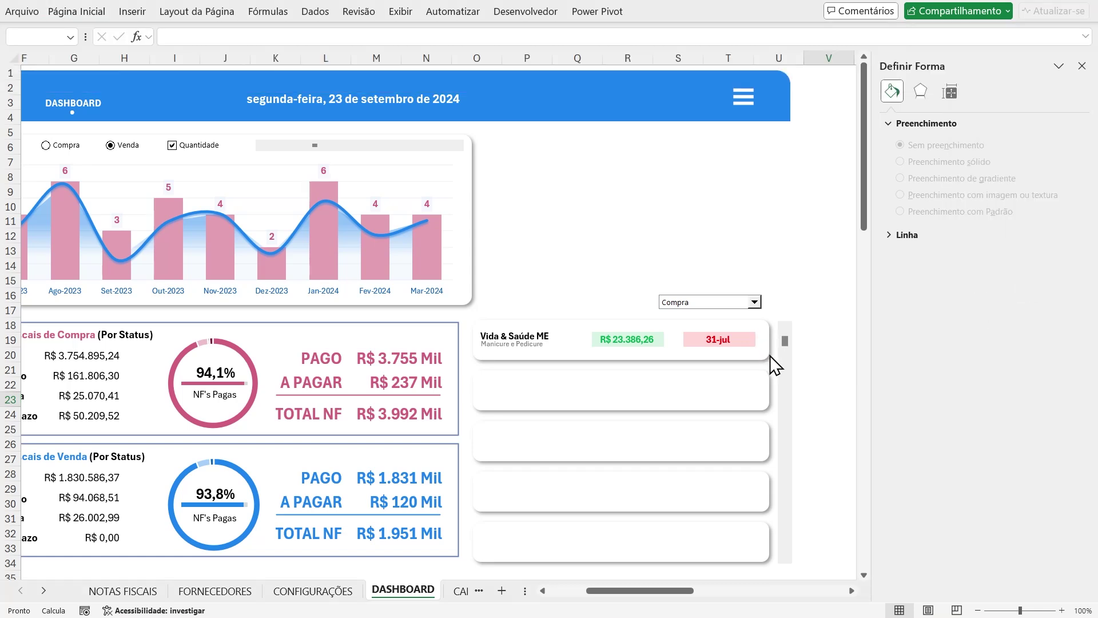
{"action": "left_click_drag", "start_coordinate": [774, 360], "coordinate": [472, 319]}
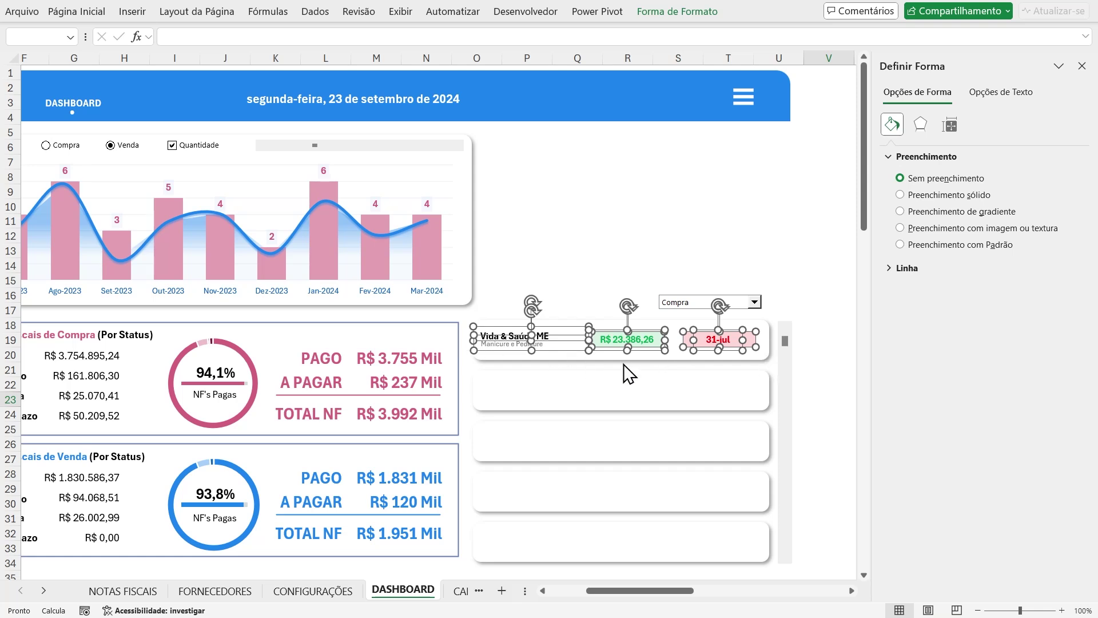
{"action": "left_click", "coordinate": [592, 358], "text": "shift"}
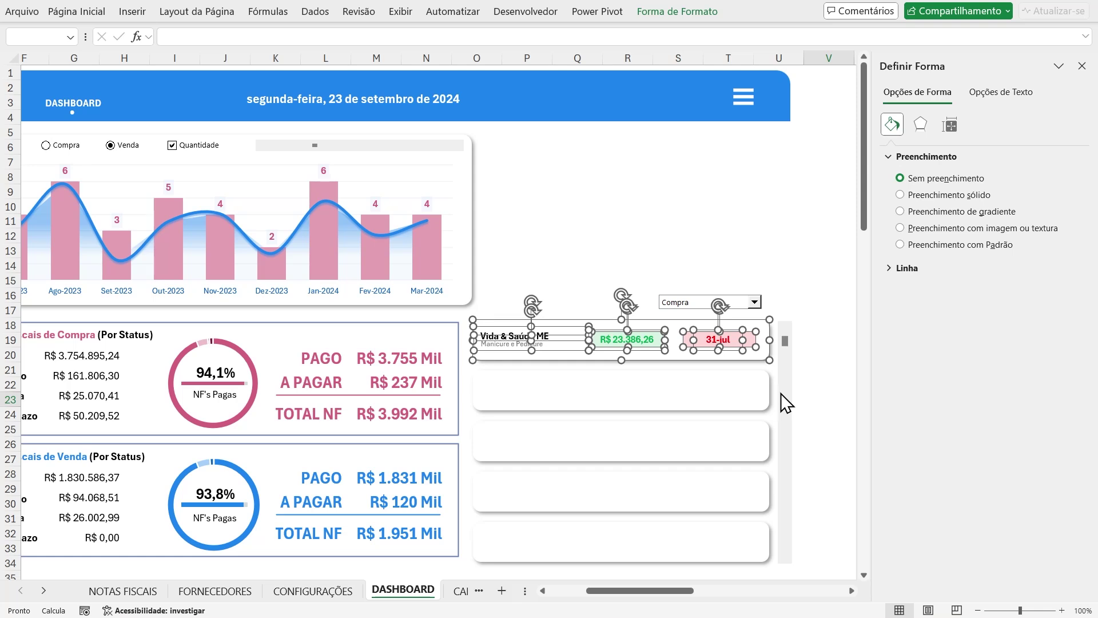
{"action": "left_click", "coordinate": [758, 360], "text": "shift"}
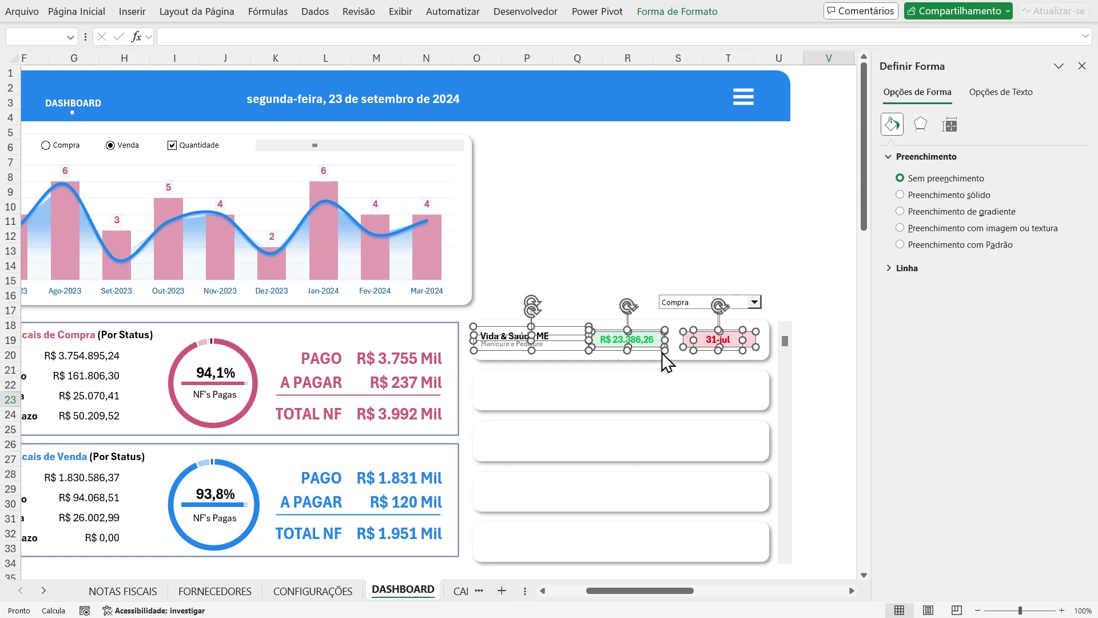
Duplicate the first card's text boxes and highlights onto each of the four empty cards below
{"action": "left_click_drag", "start_coordinate": [652, 346], "coordinate": [652, 401]}
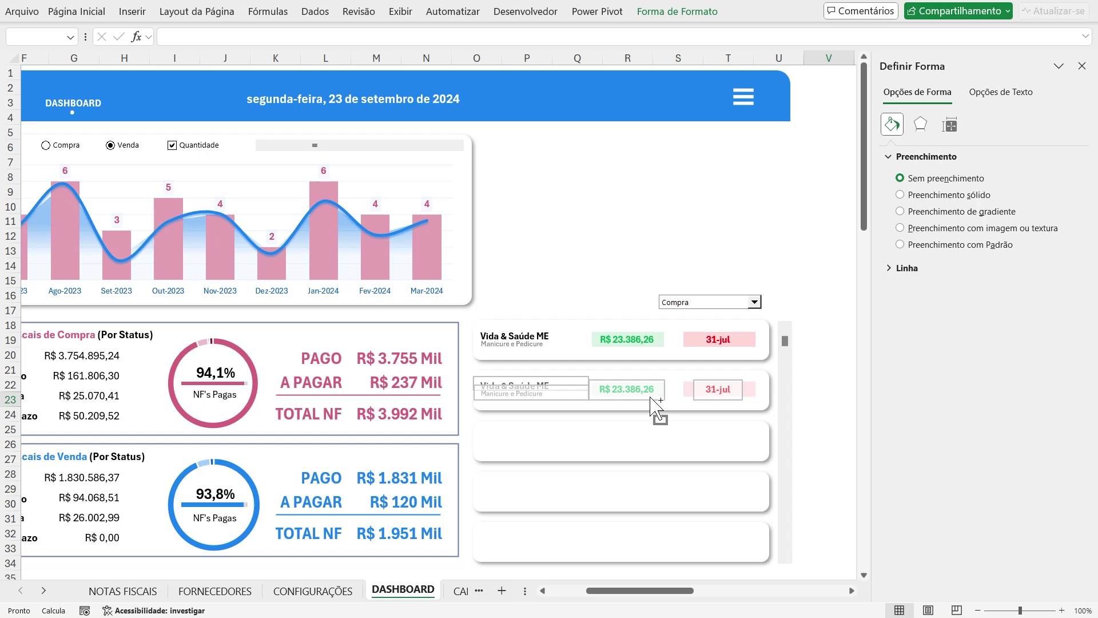
{"action": "left_click_drag", "start_coordinate": [650, 398], "coordinate": [650, 450]}
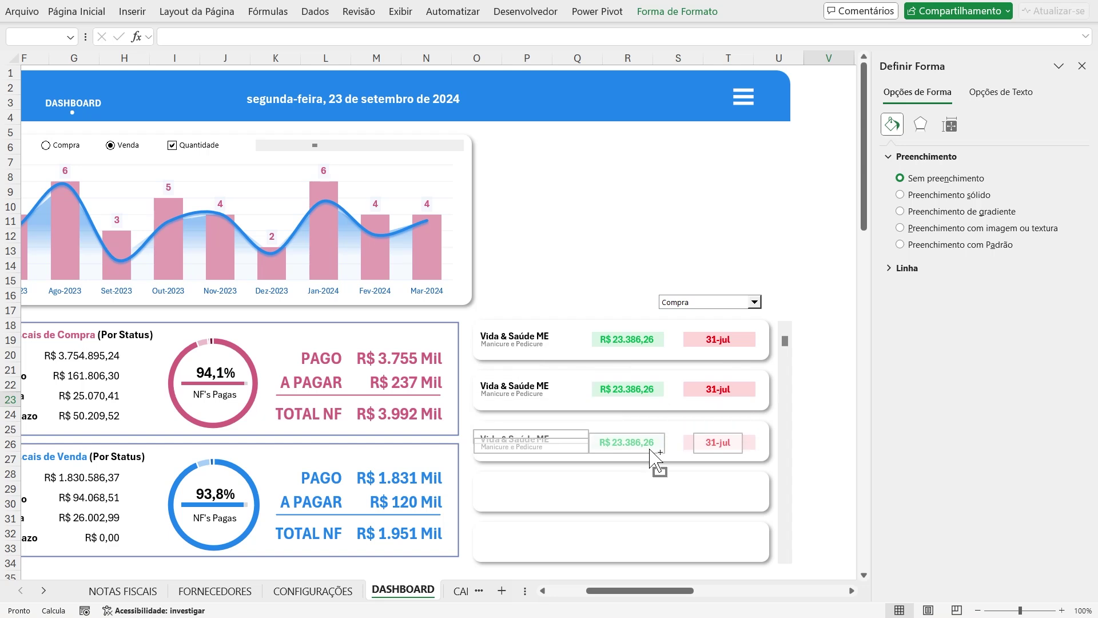
{"action": "left_click_drag", "start_coordinate": [650, 450], "coordinate": [652, 498]}
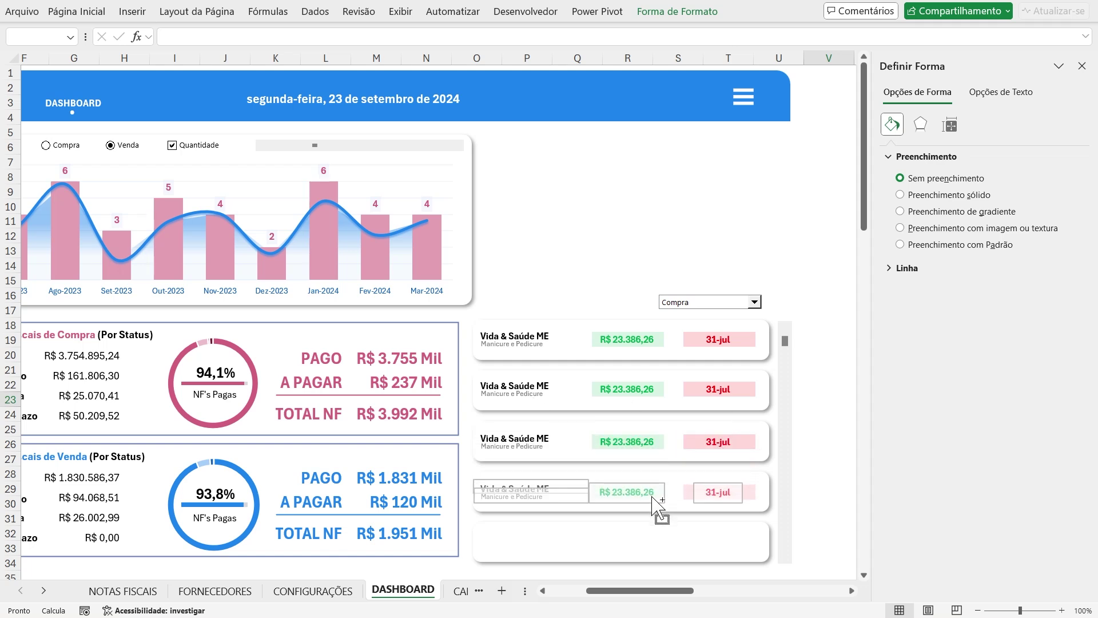
{"action": "left_click_drag", "start_coordinate": [652, 499], "coordinate": [654, 549]}
{"action": "left_click", "coordinate": [810, 422]}
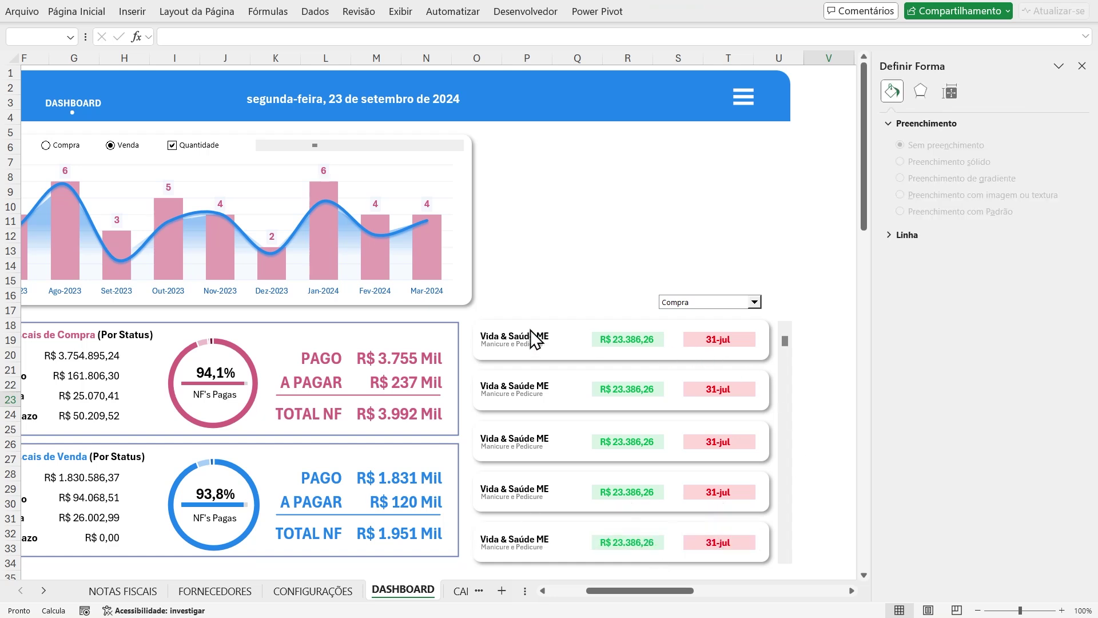
Exit object selection mode and test the scroll bar beside the cards by advancing it through the invoices
{"action": "left_click", "coordinate": [787, 567], "text": "ctrl"}
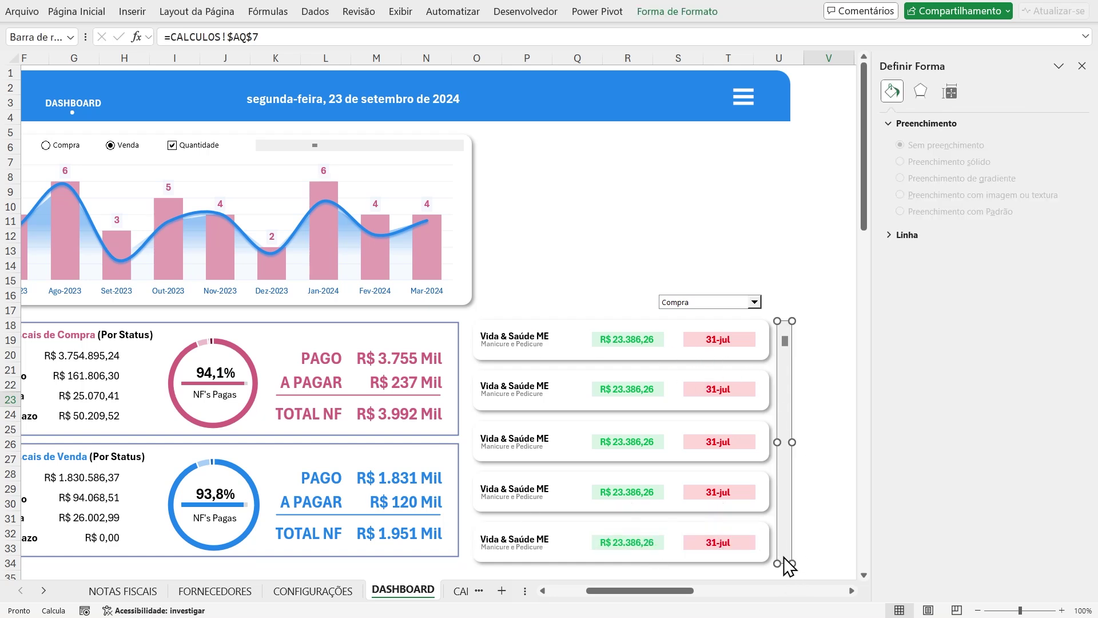
{"action": "left_click", "coordinate": [829, 556]}
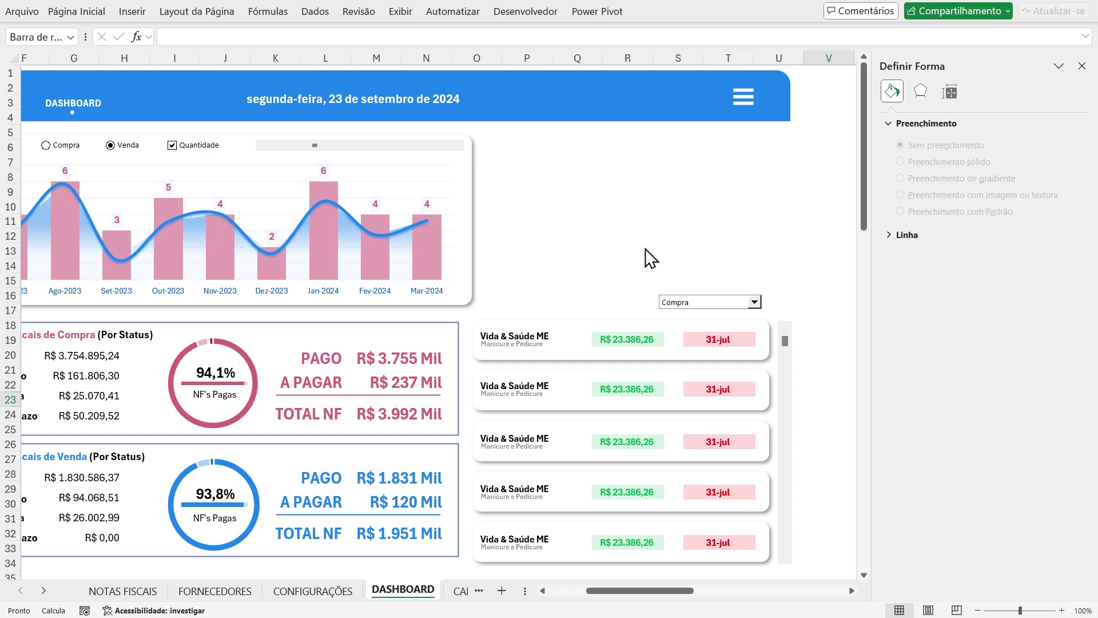
{"action": "left_click", "coordinate": [677, 237]}
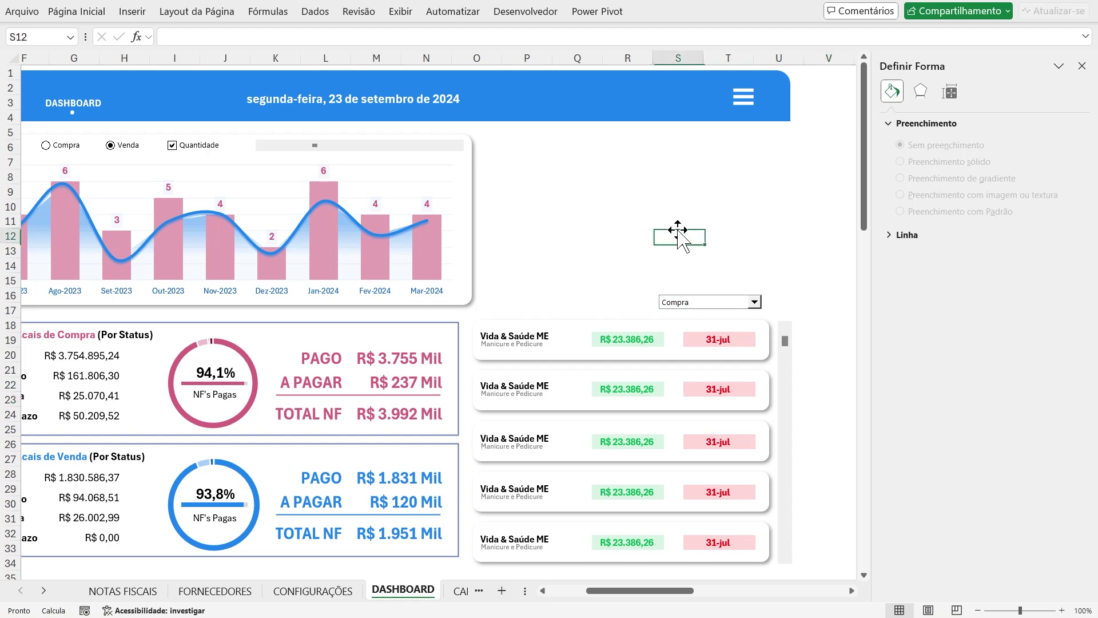
{"action": "left_click", "coordinate": [784, 560]}
{"action": "left_click", "coordinate": [786, 558]}
{"action": "left_click", "coordinate": [787, 557]}
{"action": "left_click", "coordinate": [788, 562]}
{"action": "left_click", "coordinate": [789, 560]}
{"action": "left_click", "coordinate": [795, 554]}
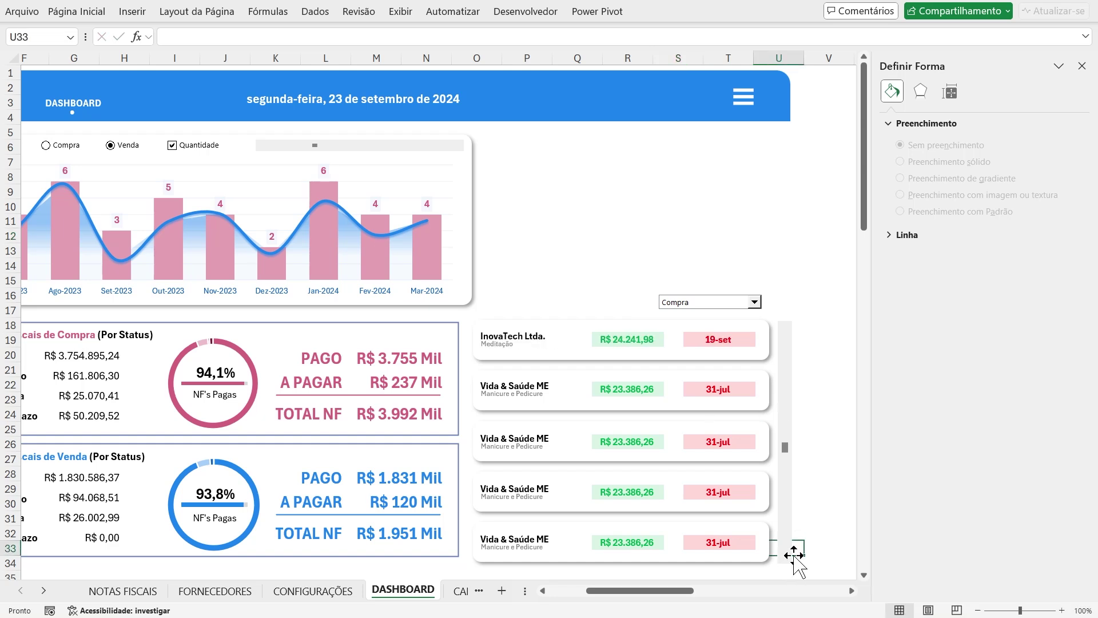
{"action": "left_click", "coordinate": [790, 550]}
{"action": "left_click", "coordinate": [790, 552]}
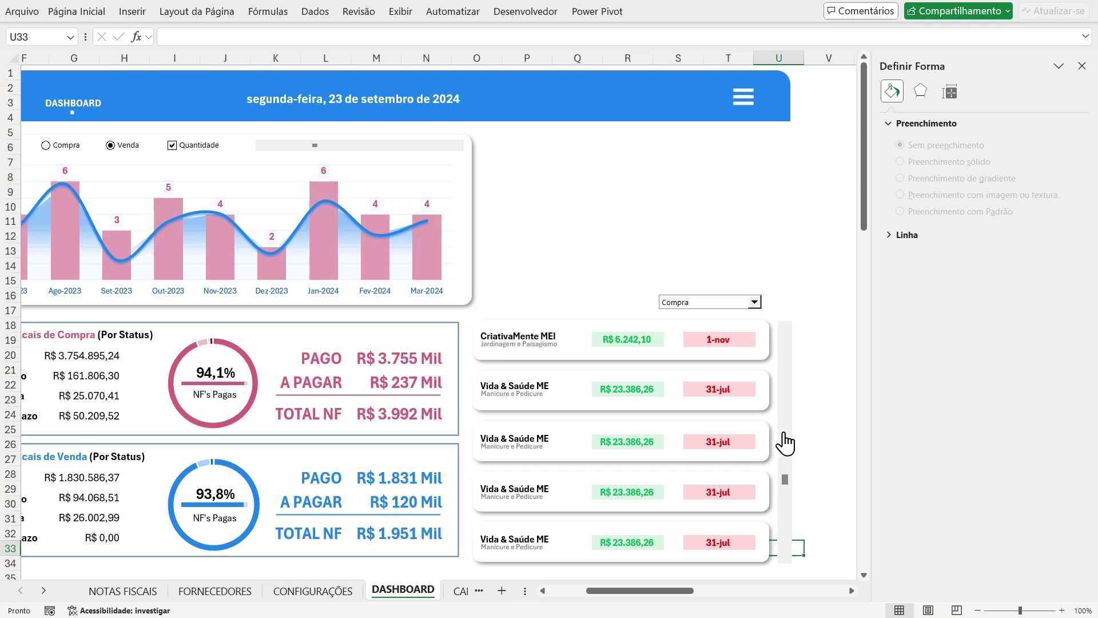
Move the cards' scroll bar back up to the first invoice, testing how the first card responds
{"action": "left_click", "coordinate": [787, 325]}
{"action": "left_click", "coordinate": [786, 327]}
{"action": "left_click", "coordinate": [786, 329]}
{"action": "left_click", "coordinate": [785, 330]}
{"action": "left_click", "coordinate": [785, 332]}
{"action": "left_click", "coordinate": [785, 332]}
{"action": "left_click", "coordinate": [785, 331]}
{"action": "left_click", "coordinate": [785, 331]}
{"action": "left_click", "coordinate": [785, 331]}
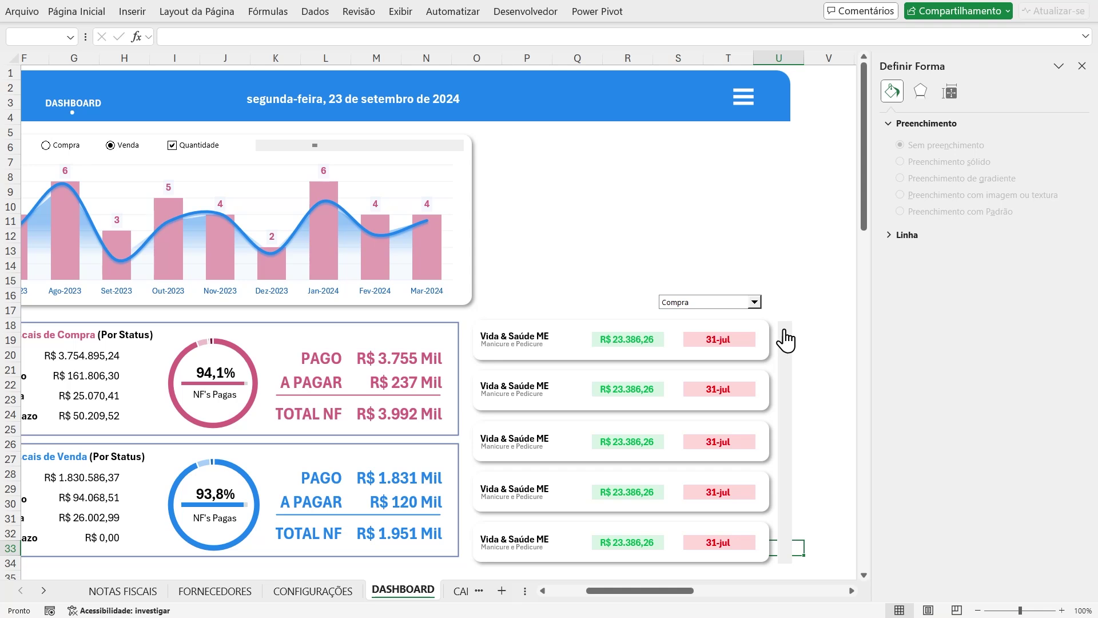
{"action": "left_click", "coordinate": [828, 386]}
{"action": "left_click", "coordinate": [789, 407]}
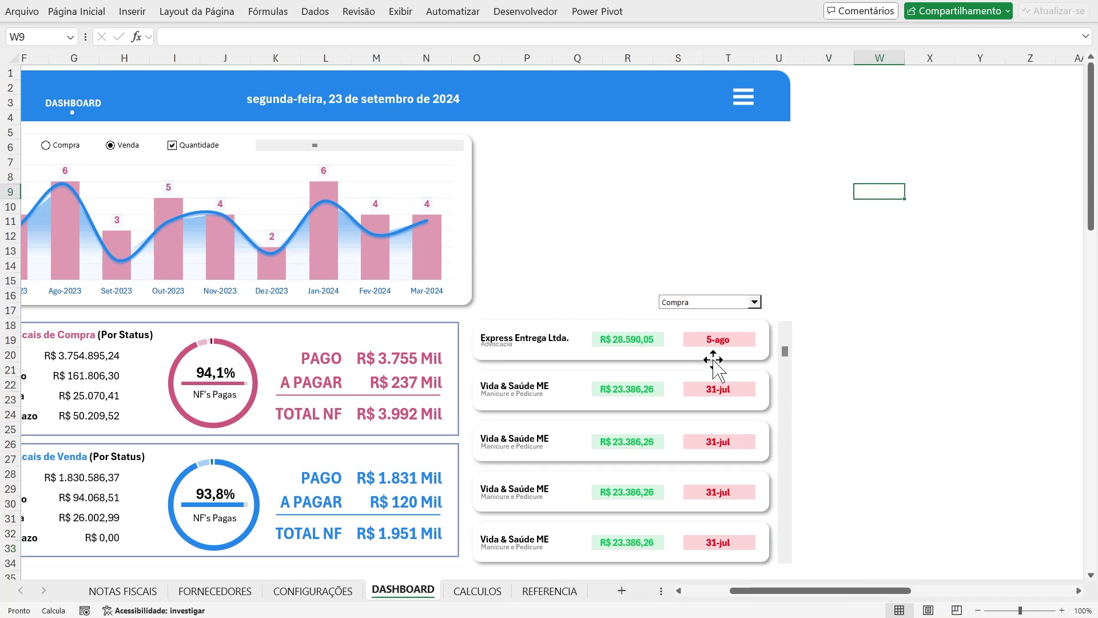
{"action": "left_click", "coordinate": [785, 338]}
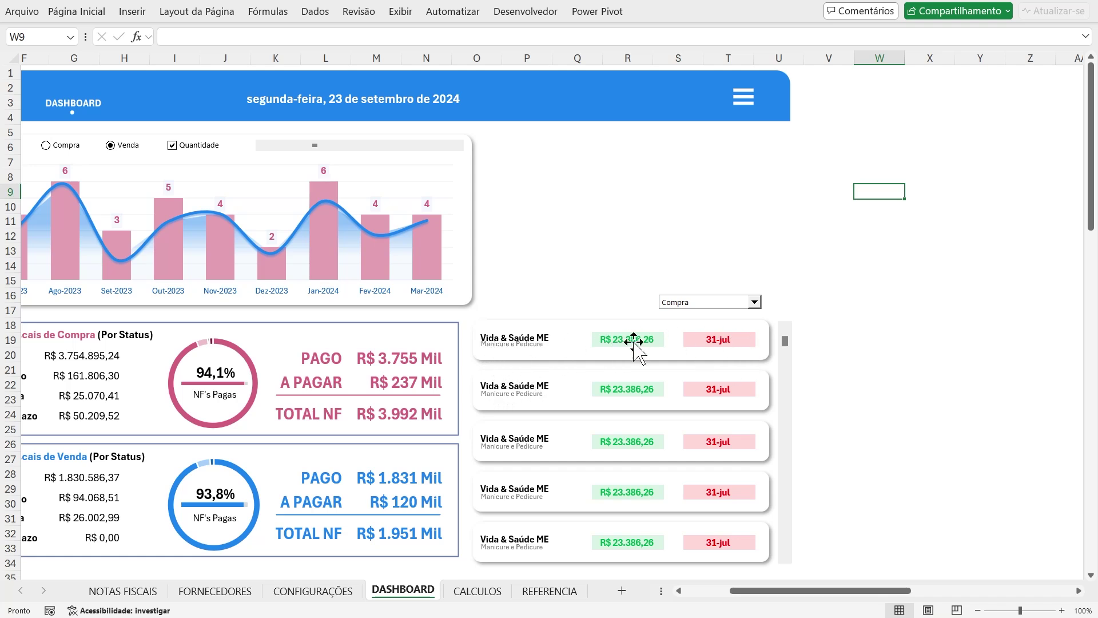
Relink the second card's company name text box to CALCULOS!AP13
{"action": "left_click", "coordinate": [521, 392]}
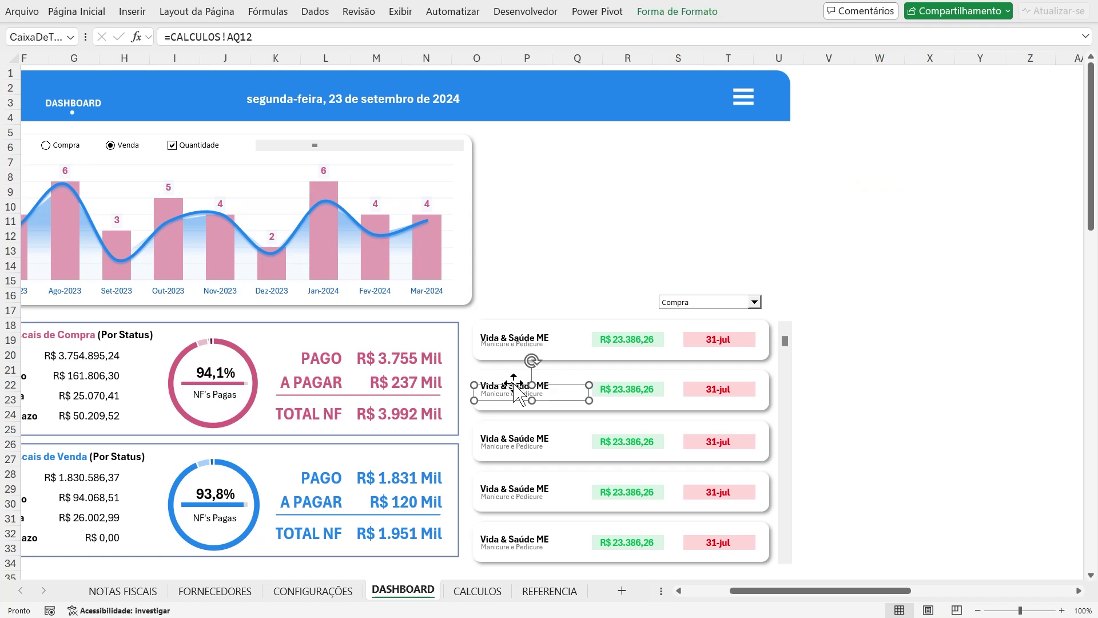
{"action": "left_click", "coordinate": [516, 382]}
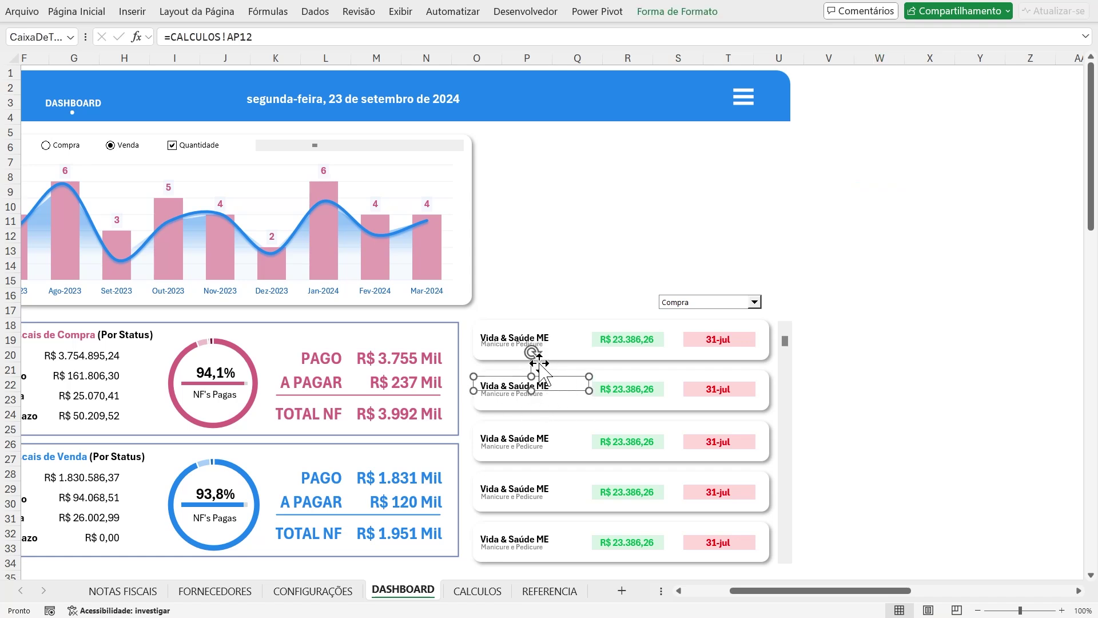
{"action": "left_click", "coordinate": [520, 338]}
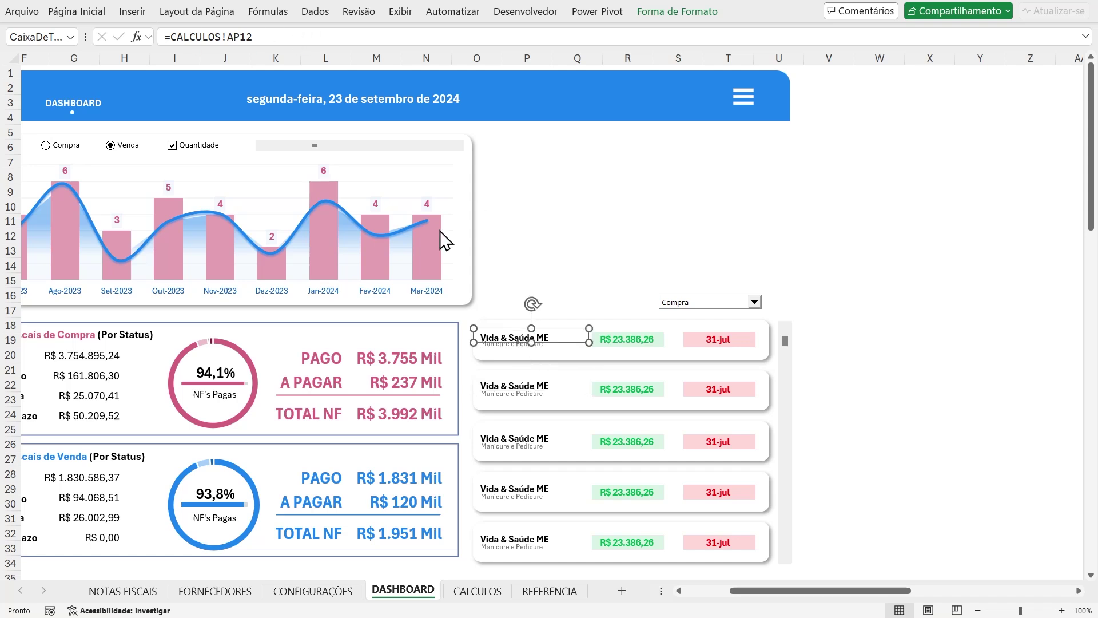
{"action": "left_click", "coordinate": [496, 386]}
{"action": "left_click", "coordinate": [285, 36]}
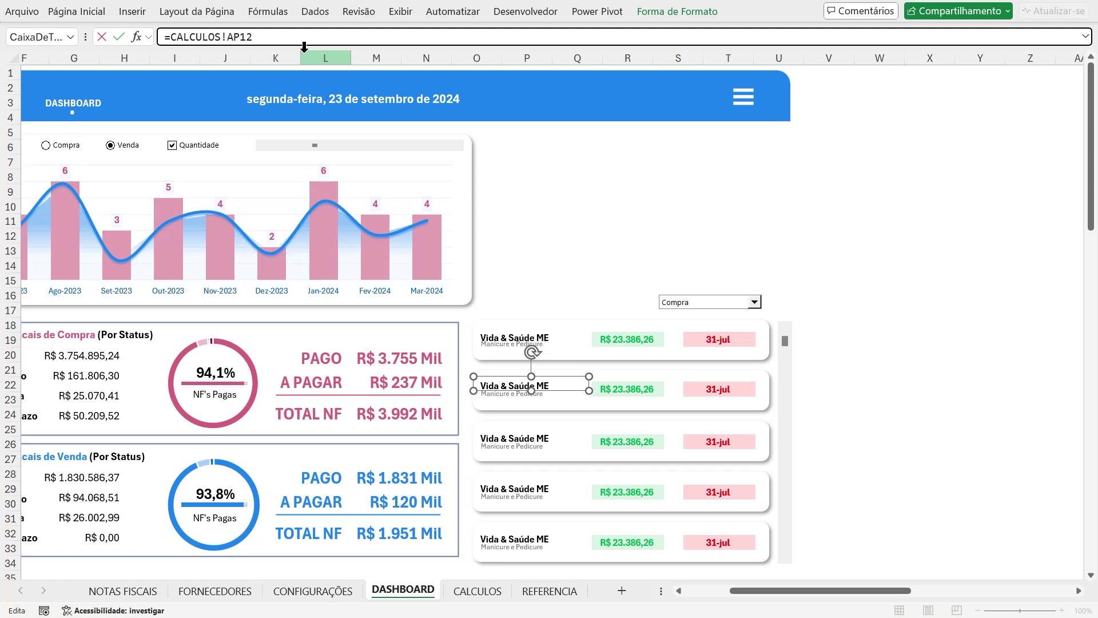
{"action": "type", "text": "3"}
{"action": "key", "text": "Return"}
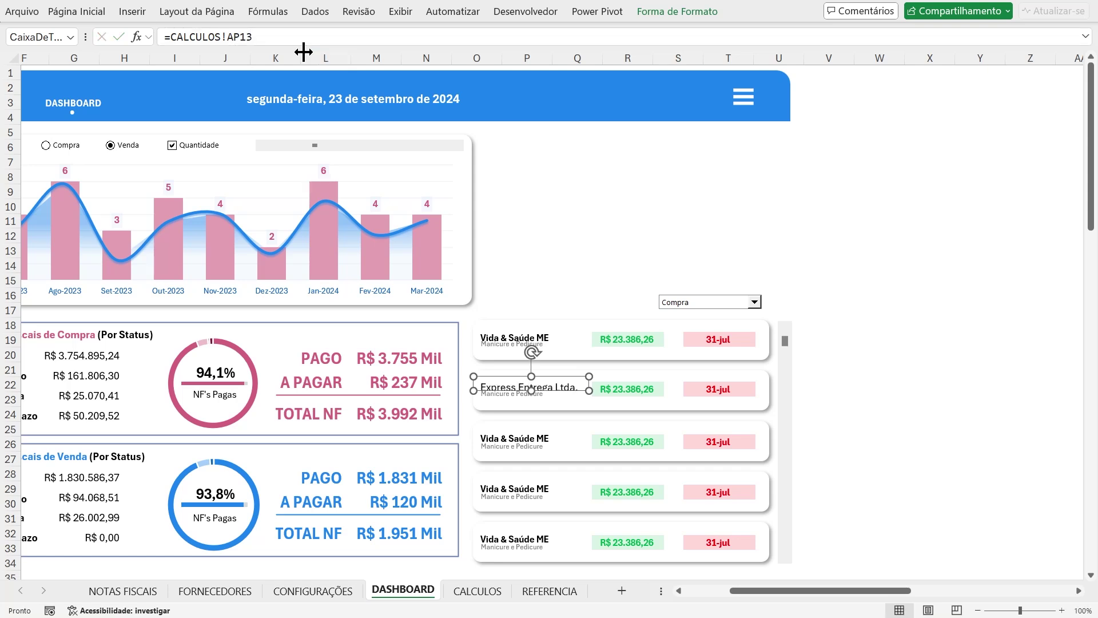
Relink the third and fourth cards' company name text boxes to CALCULOS!AP14 and CALCULOS!AP15
{"action": "left_click", "coordinate": [507, 439]}
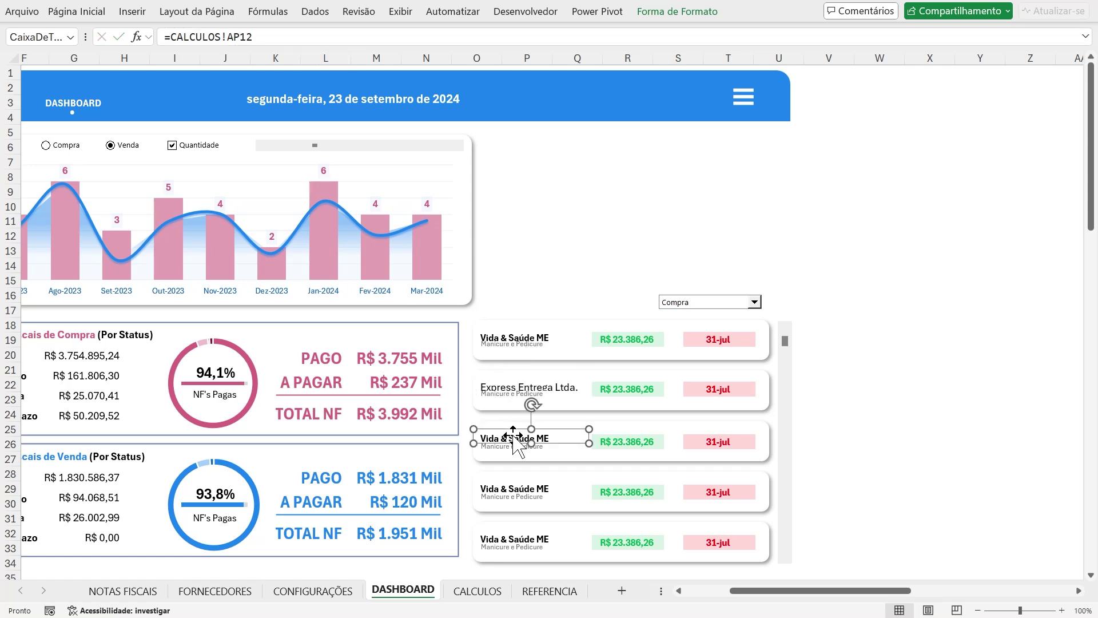
{"action": "left_click", "coordinate": [252, 37]}
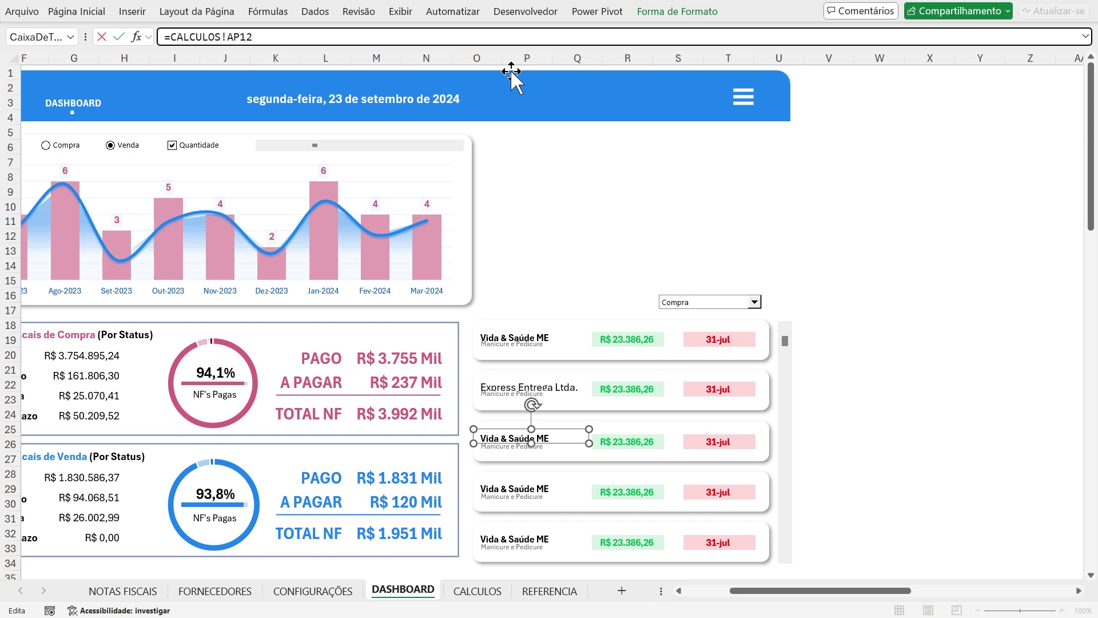
{"action": "key", "text": "Return"}
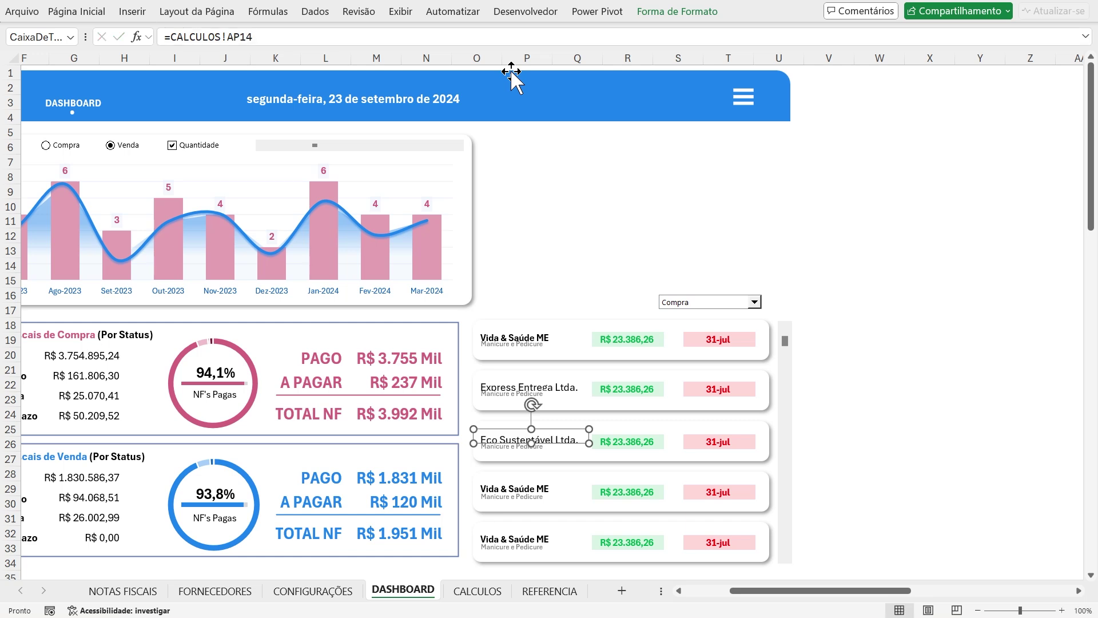
{"action": "left_click", "coordinate": [523, 490]}
{"action": "left_click", "coordinate": [273, 38]}
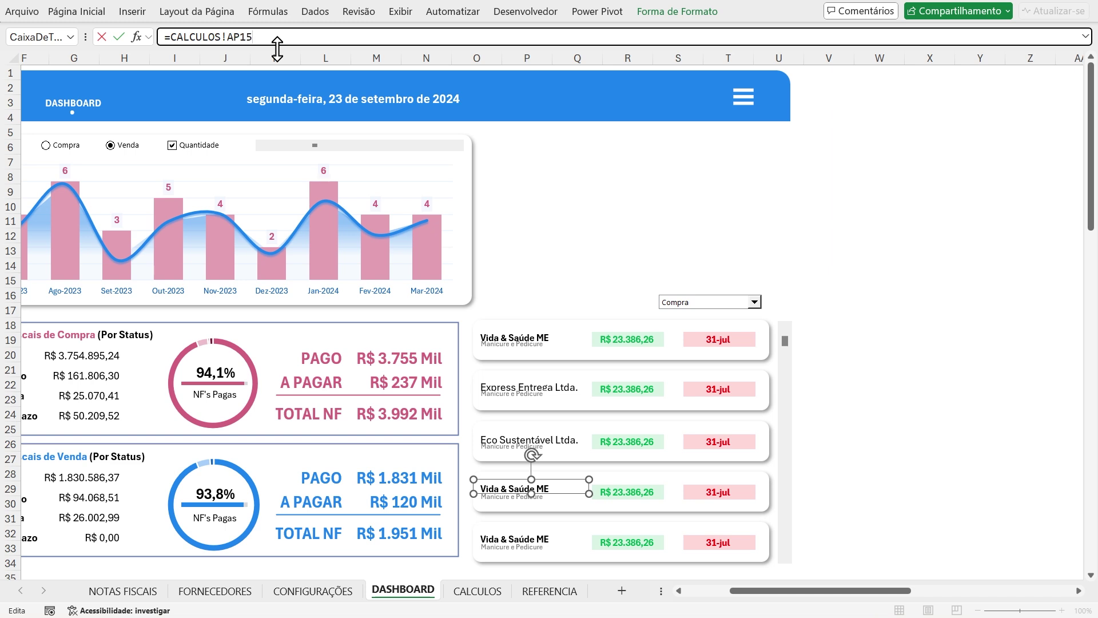
{"action": "key", "text": "Return"}
Relink the fifth card's company name to CALCULOS!AP16 and check the cards against the company list in AP12:AP16 on the CALCULOS sheet
{"action": "left_click", "coordinate": [522, 540]}
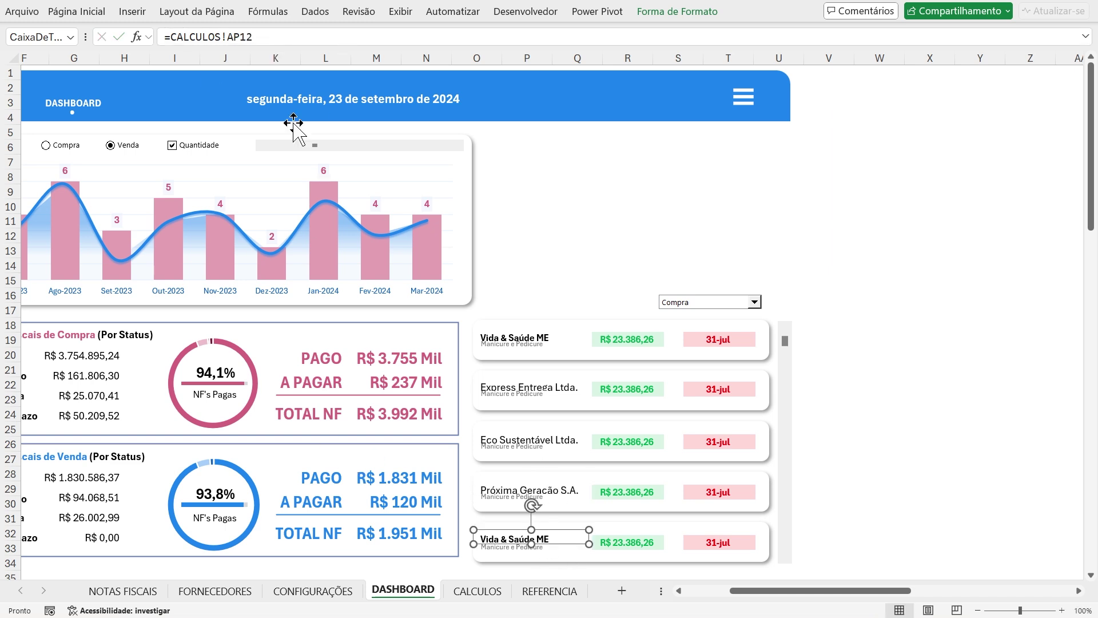
{"action": "left_click", "coordinate": [267, 37]}
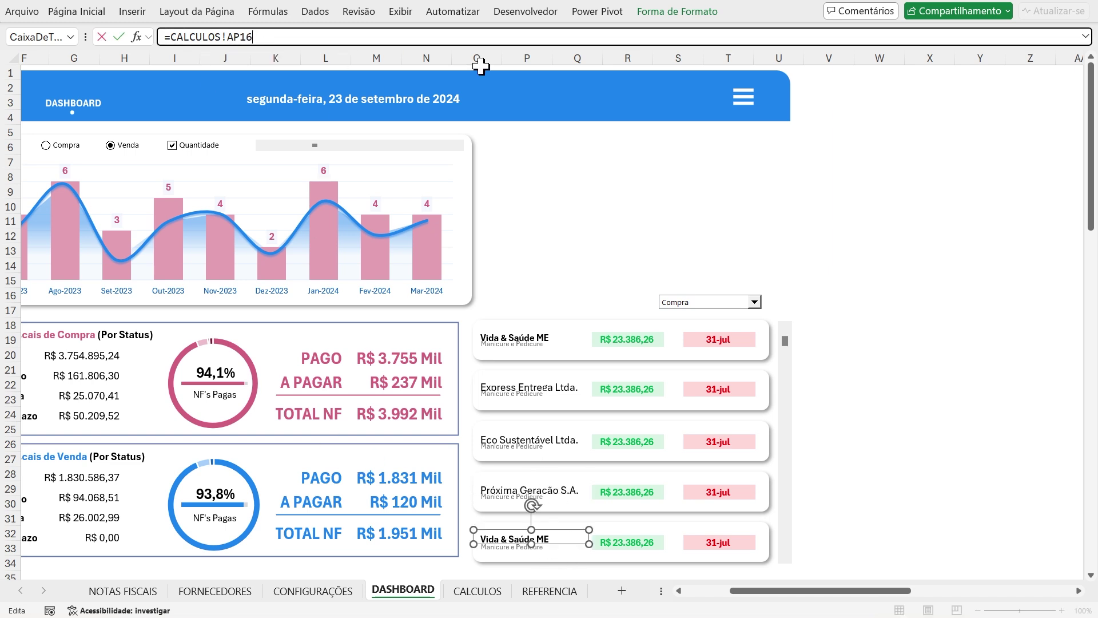
{"action": "key", "text": "Return"}
{"action": "left_click", "coordinate": [857, 325]}
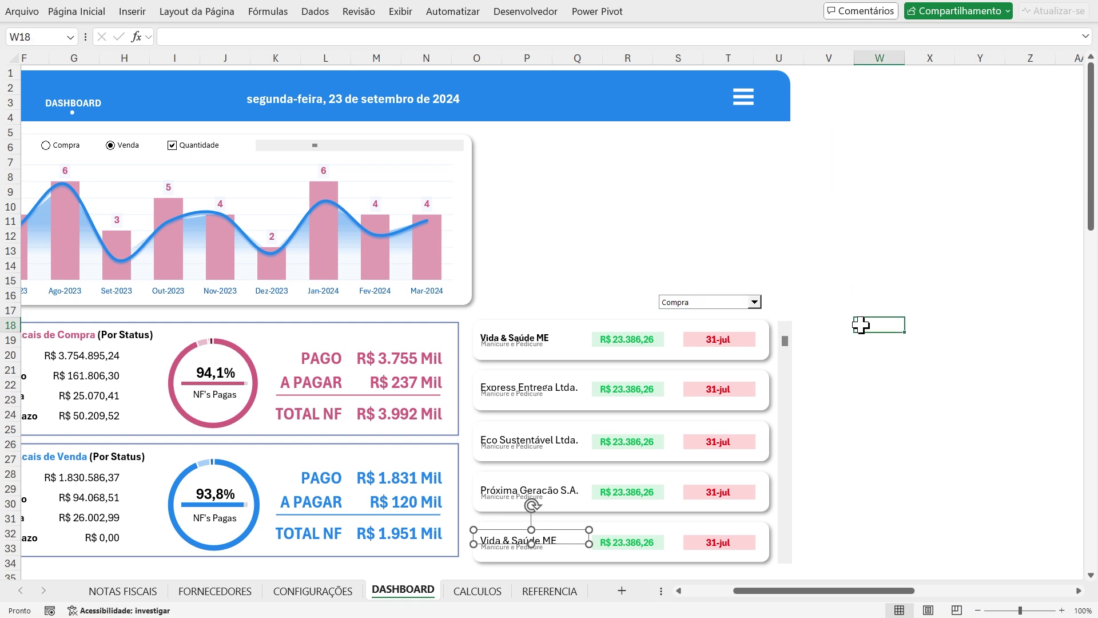
{"action": "left_click", "coordinate": [477, 590]}
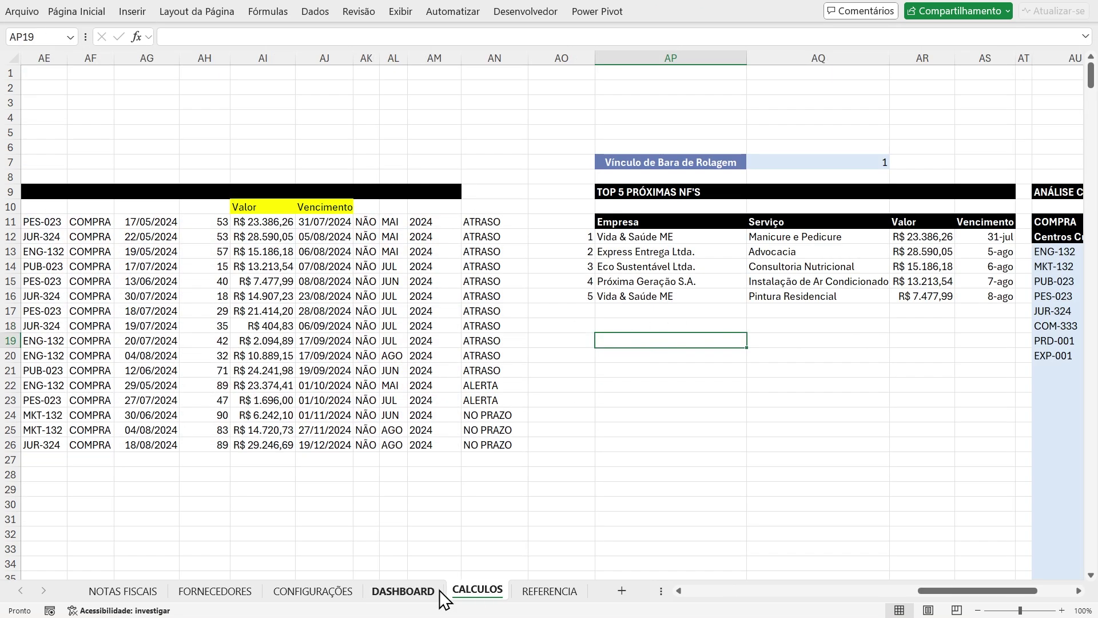
{"action": "left_click", "coordinate": [646, 236]}
{"action": "left_click_drag", "start_coordinate": [647, 236], "coordinate": [651, 293]}
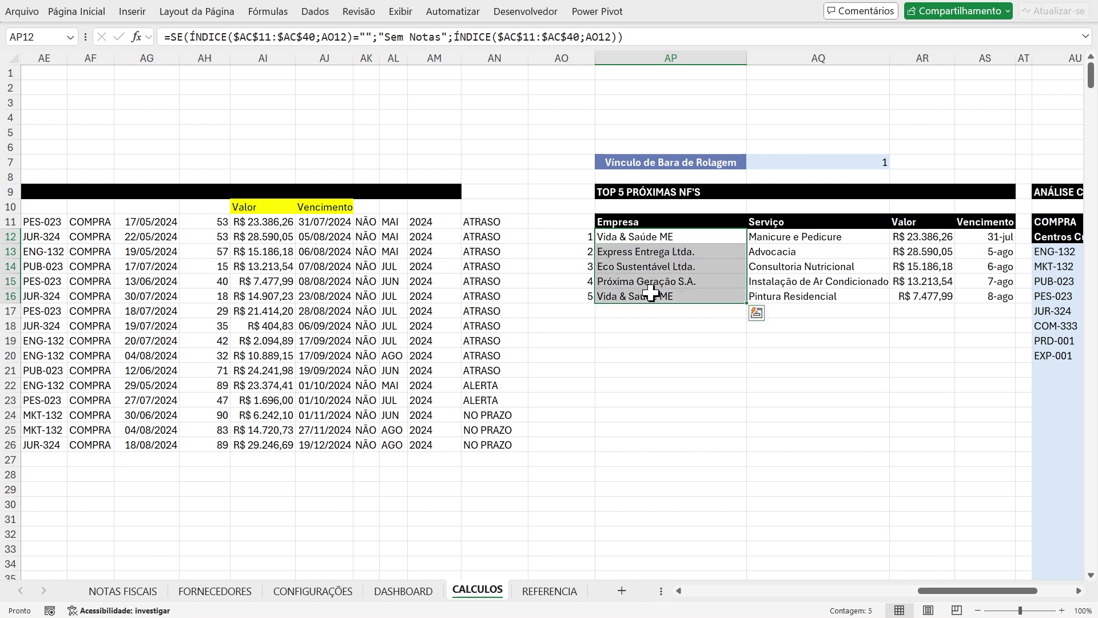
{"action": "left_click", "coordinate": [428, 594]}
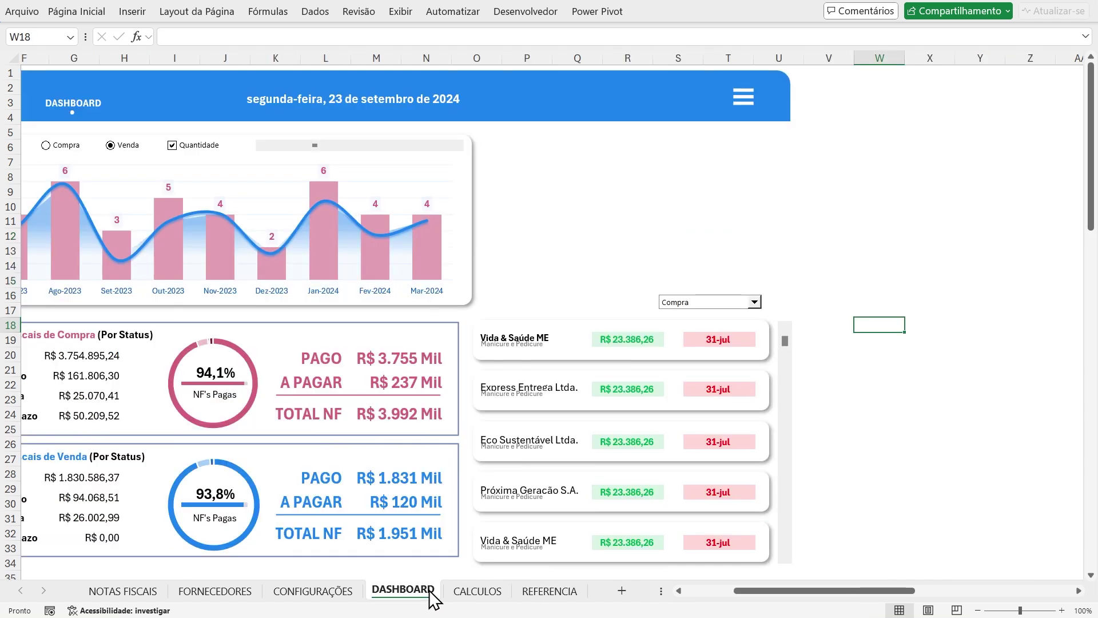
Copy the first card's company name formatting onto the second and third cards' company names with Format Painter
{"action": "left_click", "coordinate": [519, 338]}
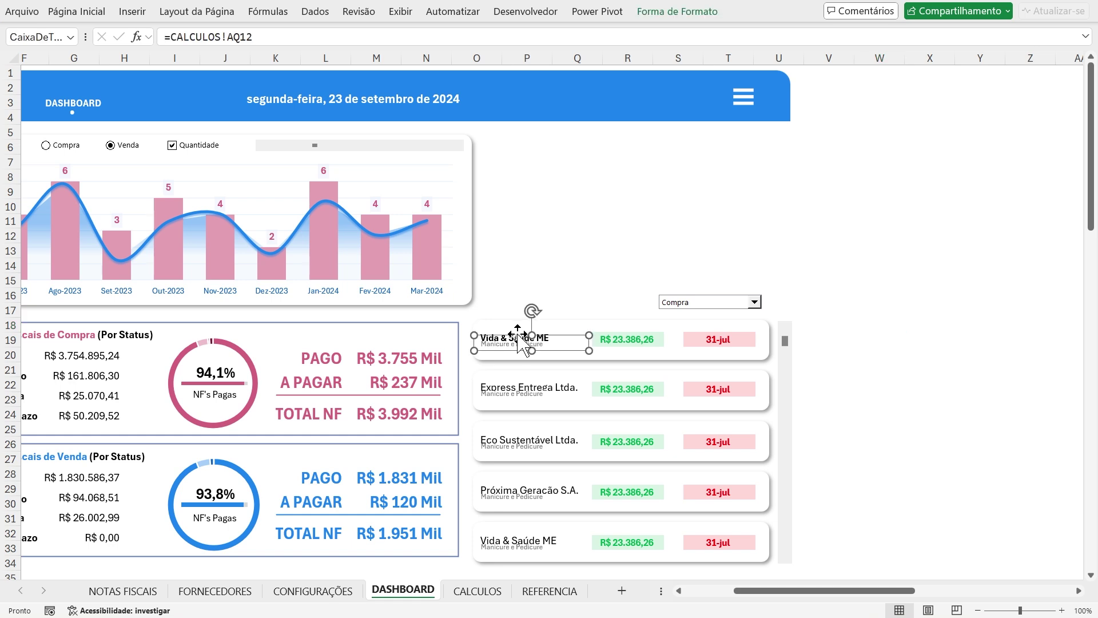
{"action": "left_click", "coordinate": [518, 337]}
{"action": "left_click", "coordinate": [77, 12]}
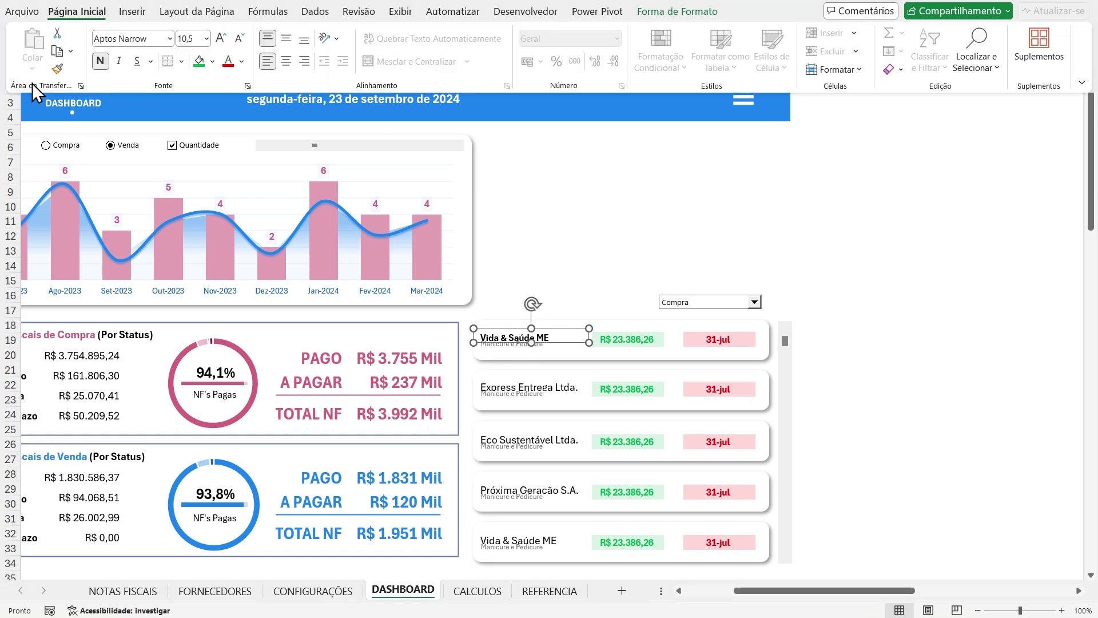
{"action": "left_click", "coordinate": [58, 68]}
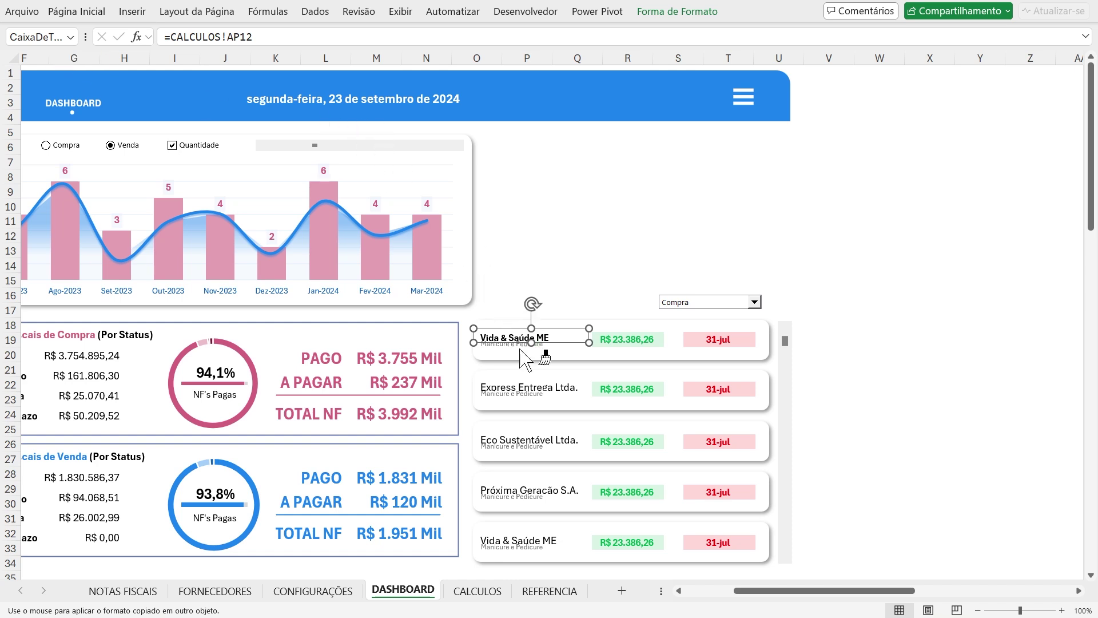
{"action": "left_click", "coordinate": [529, 392]}
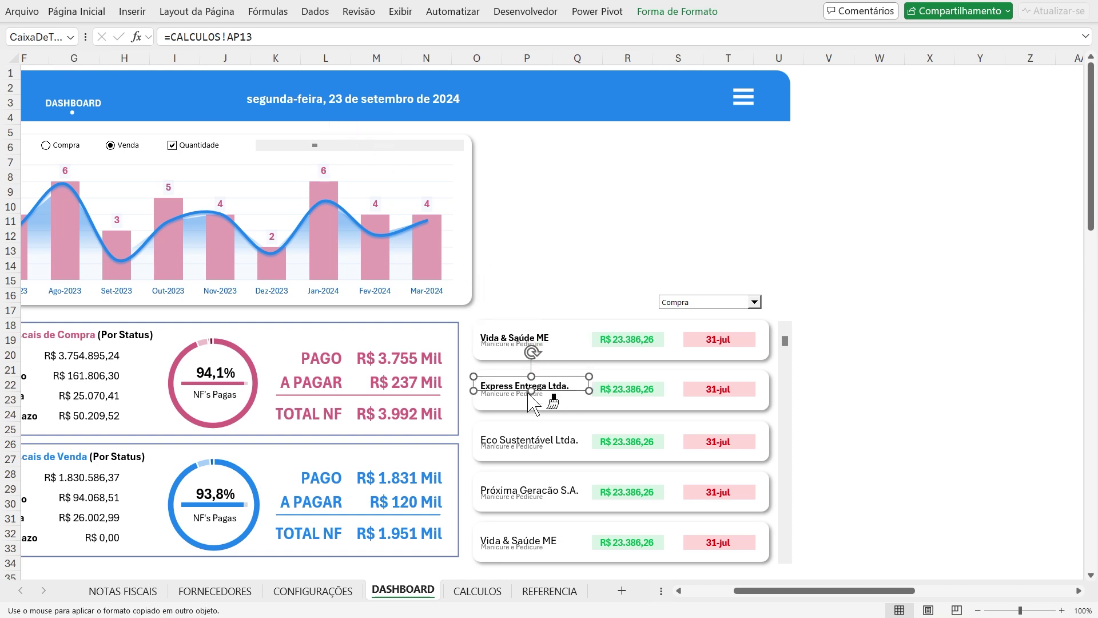
{"action": "left_click", "coordinate": [532, 440]}
Undo the formatting misapplied to the service text and apply the company name formatting to the fourth and fifth cards' company names
{"action": "left_click", "coordinate": [535, 497]}
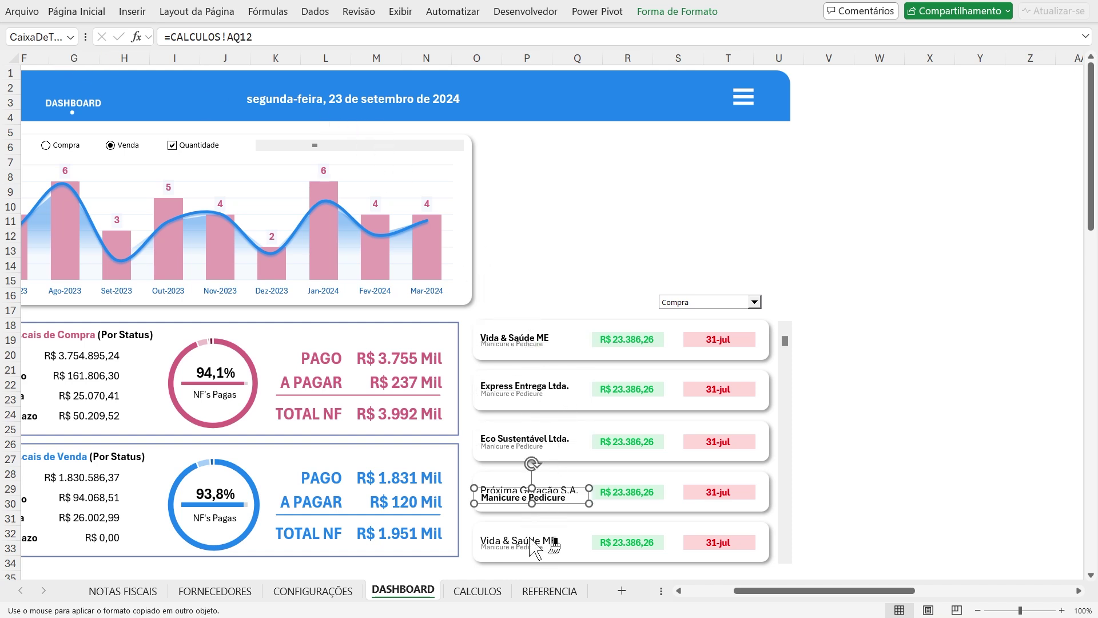
{"action": "key", "text": "ctrl+z"}
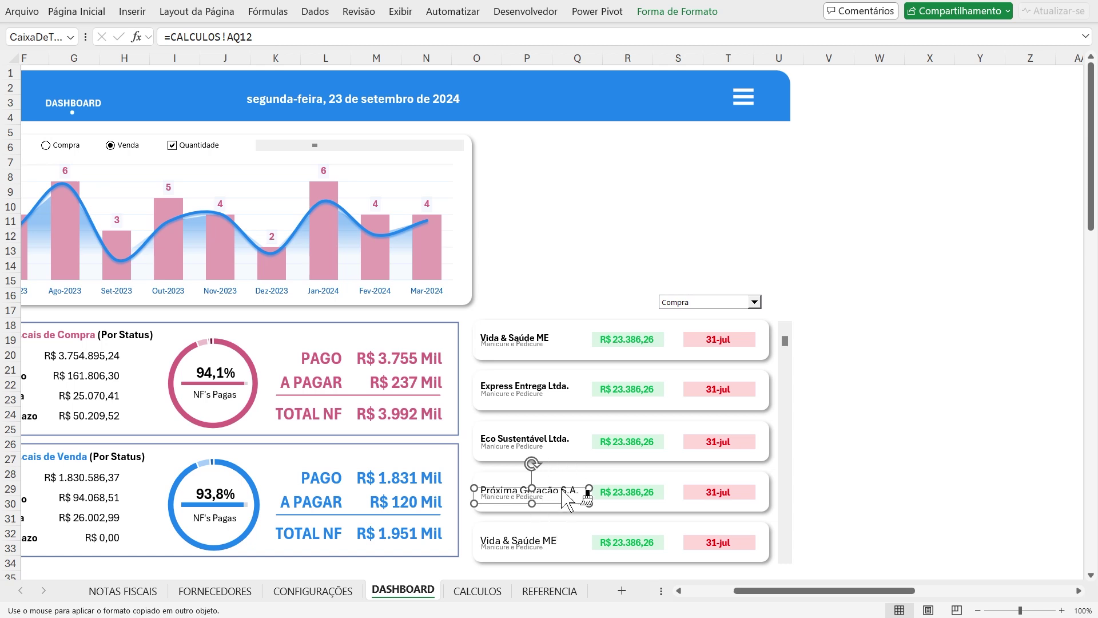
{"action": "left_click", "coordinate": [563, 485]}
{"action": "left_click", "coordinate": [560, 548]}
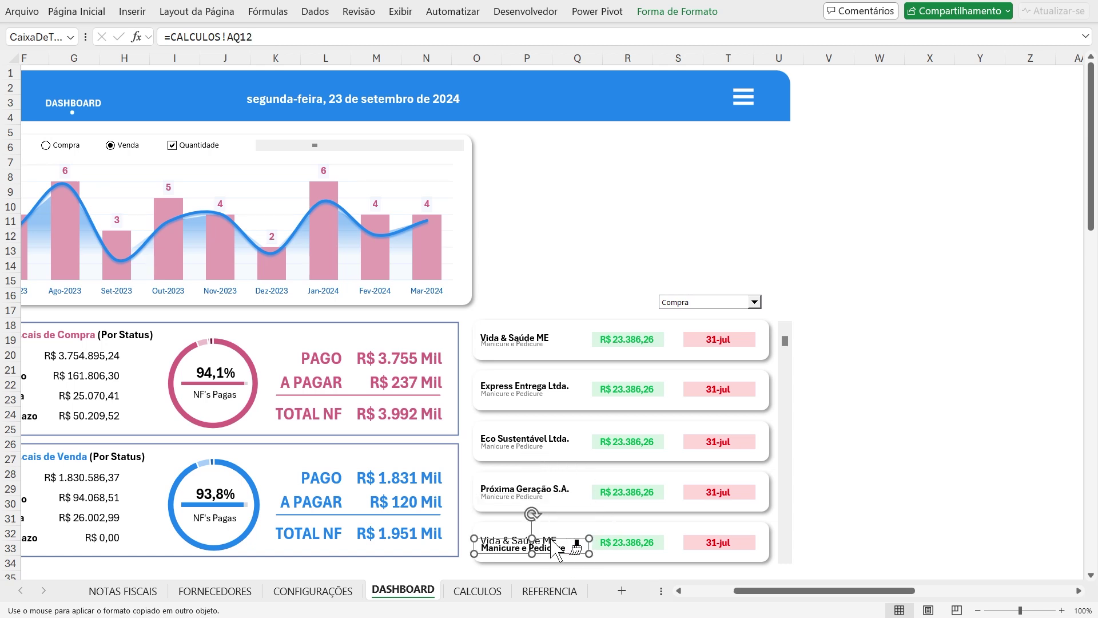
{"action": "left_click", "coordinate": [564, 539]}
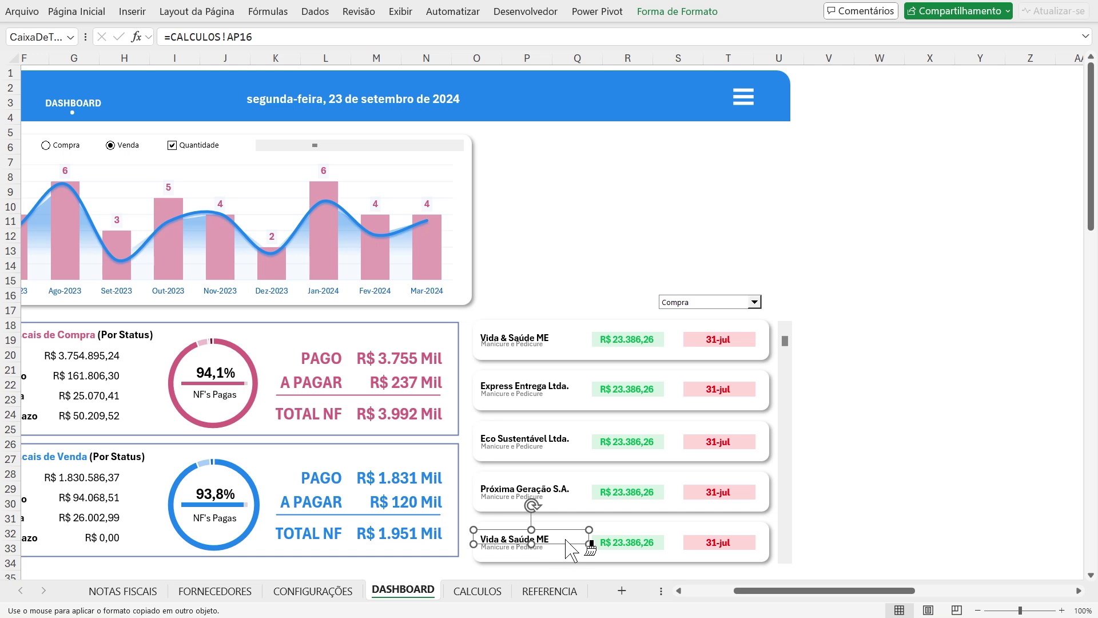
{"action": "left_click", "coordinate": [869, 505]}
{"action": "left_click", "coordinate": [856, 518]}
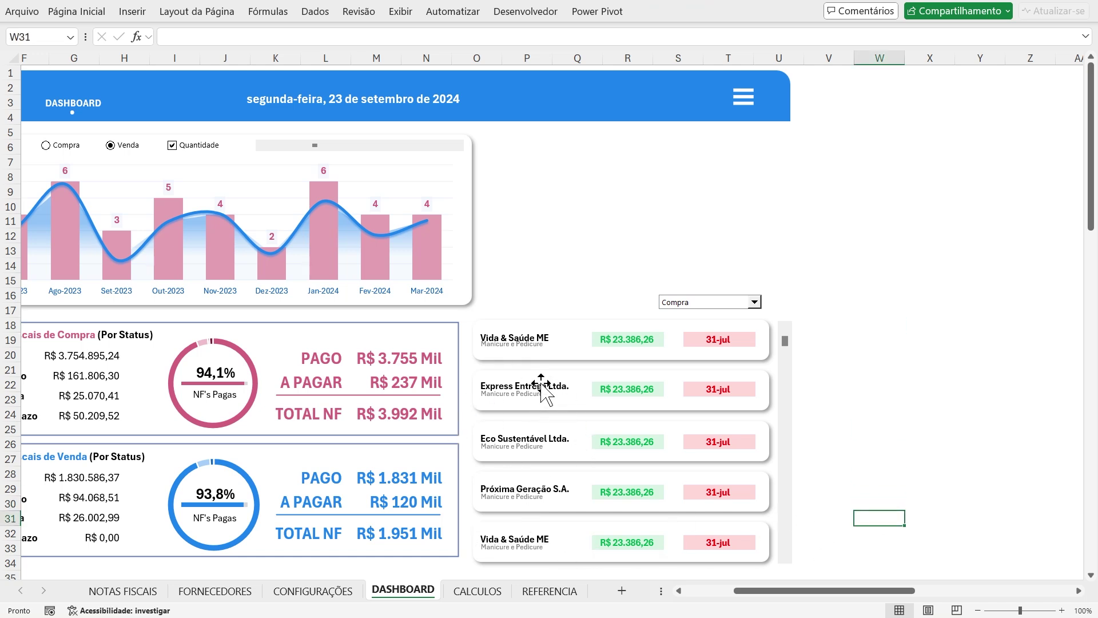
Nudge the service text box slightly down in each of the five cards to separate it from the company name
{"action": "left_click", "coordinate": [522, 347]}
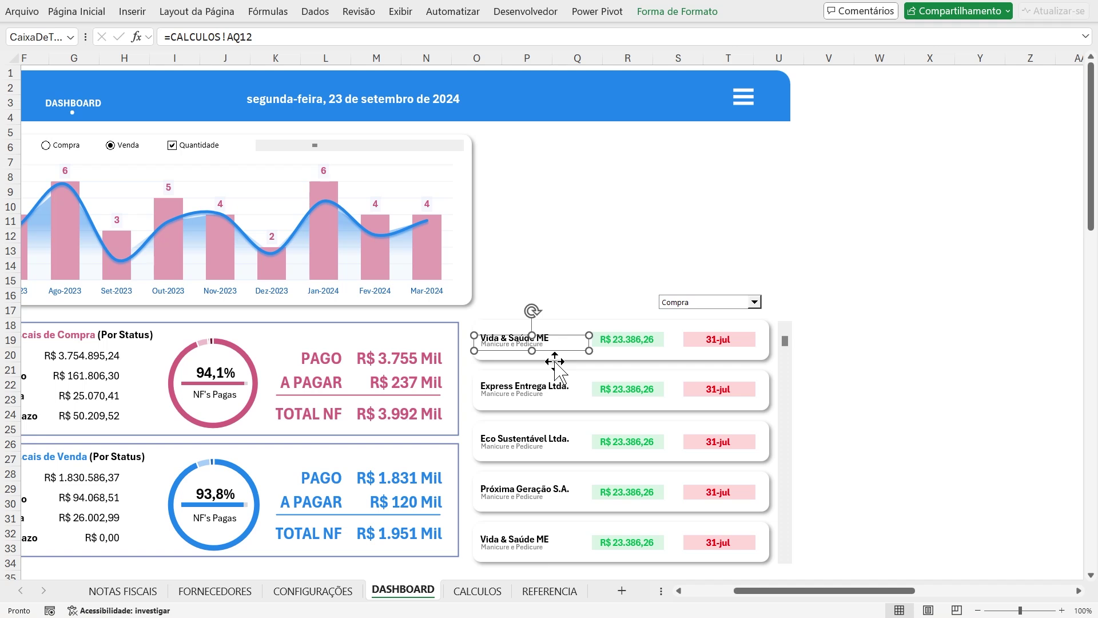
{"action": "key", "text": "Down"}
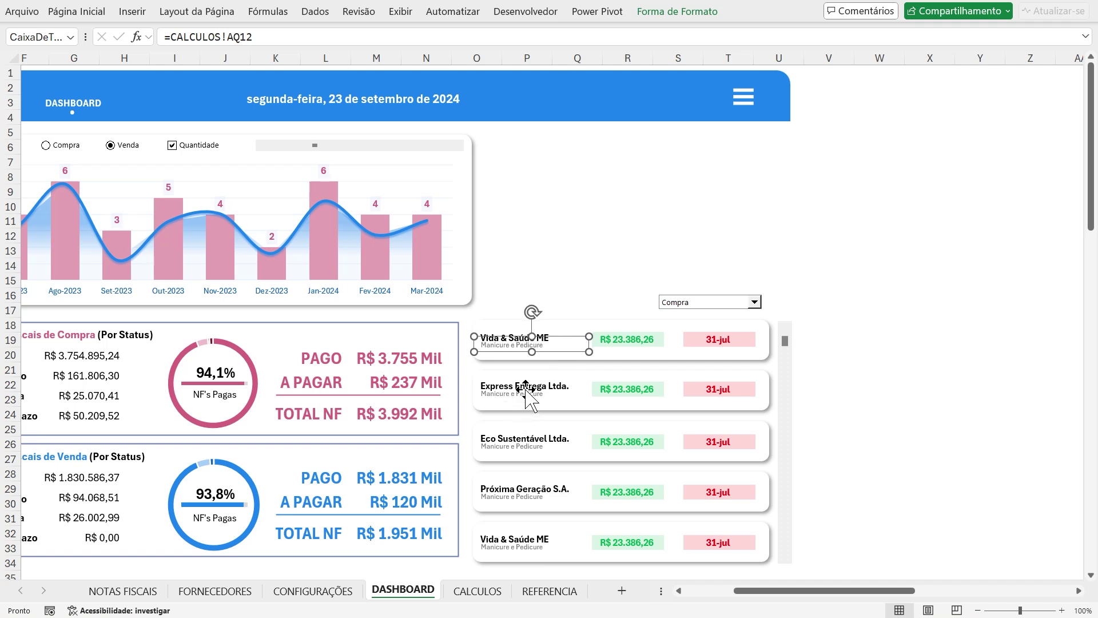
{"action": "key", "text": "Tab"}
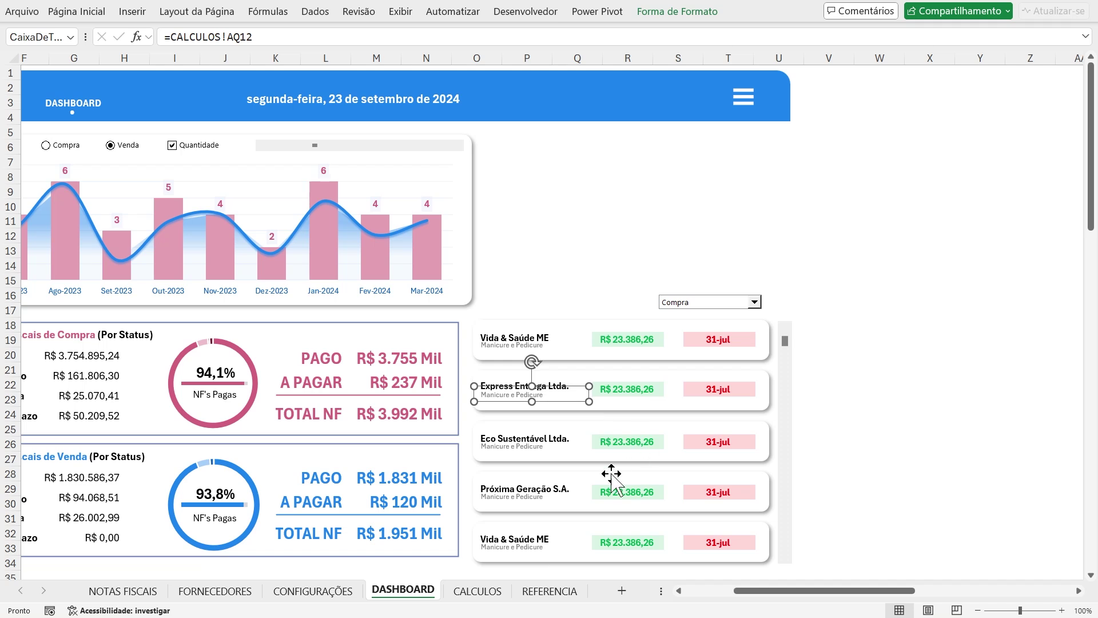
{"action": "left_click", "coordinate": [532, 449]}
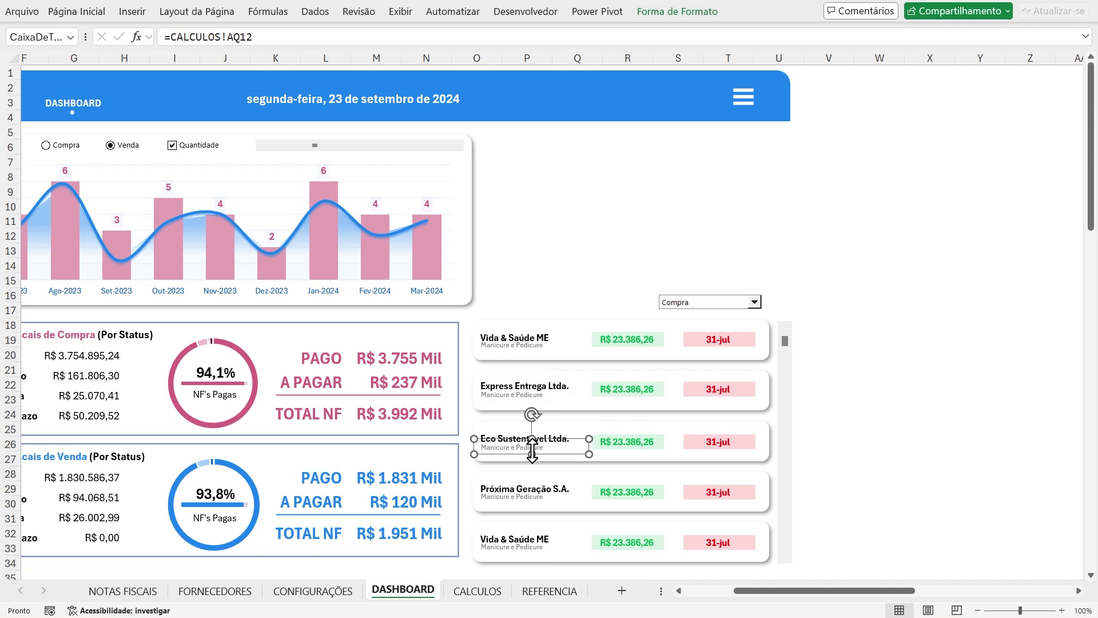
{"action": "left_click", "coordinate": [523, 502]}
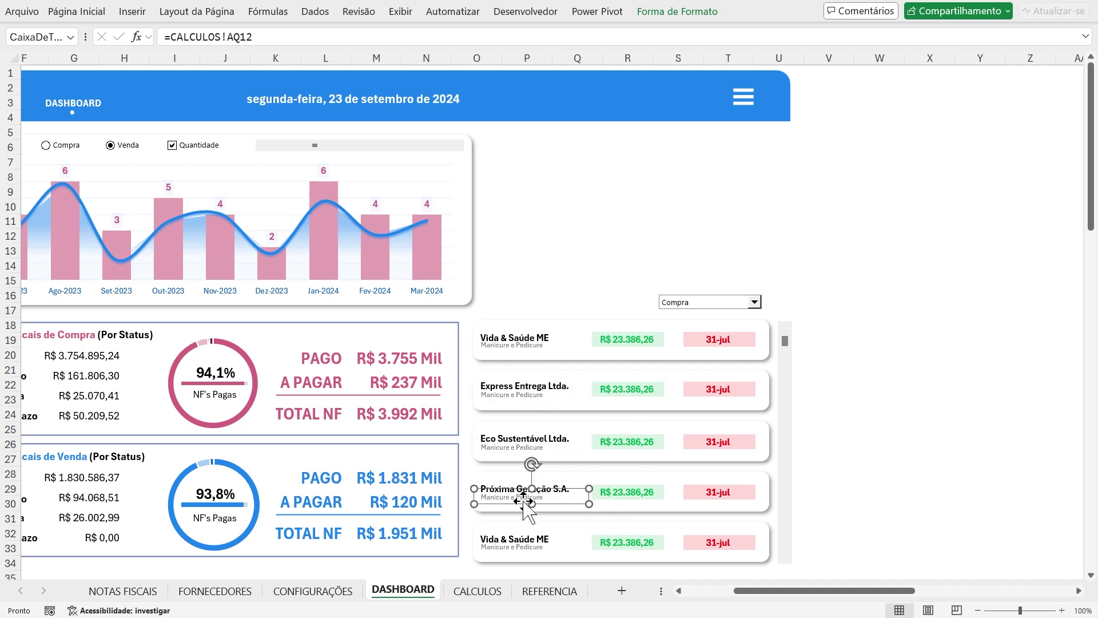
{"action": "left_click", "coordinate": [534, 549]}
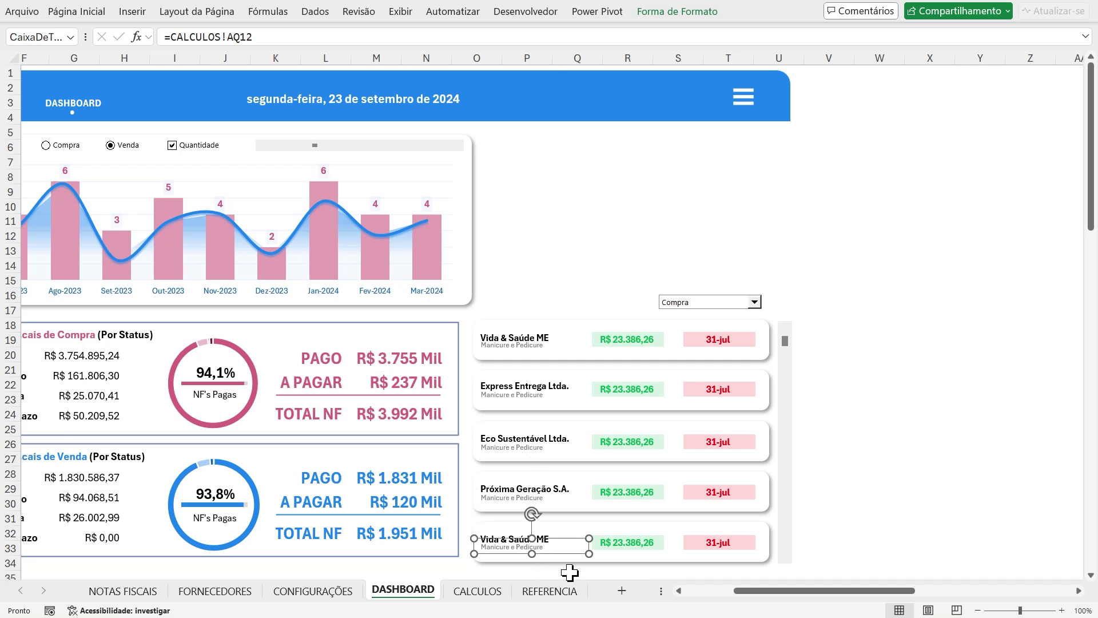
{"action": "left_click", "coordinate": [959, 415]}
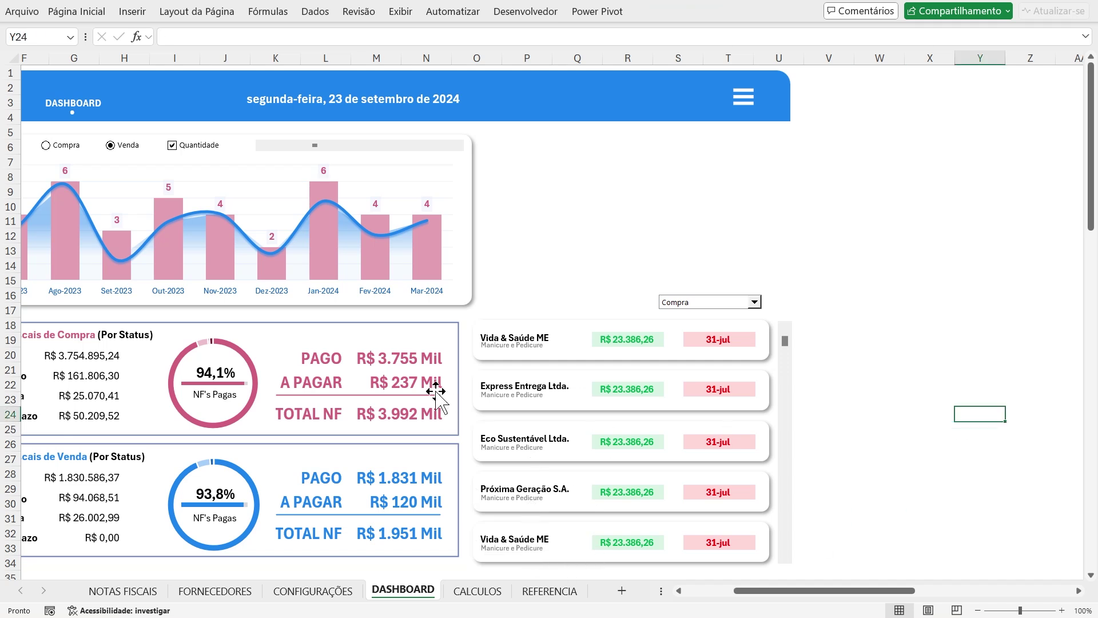
Relink the second card's service text box to CALCULOS!AQ13
{"action": "left_click", "coordinate": [506, 347]}
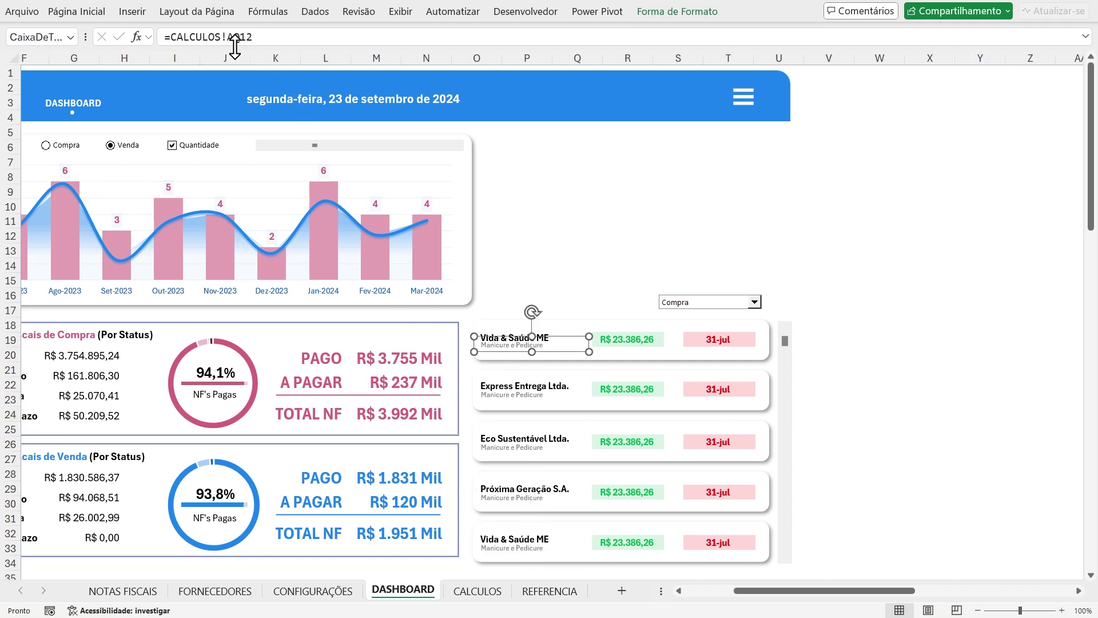
{"action": "left_click", "coordinate": [510, 399]}
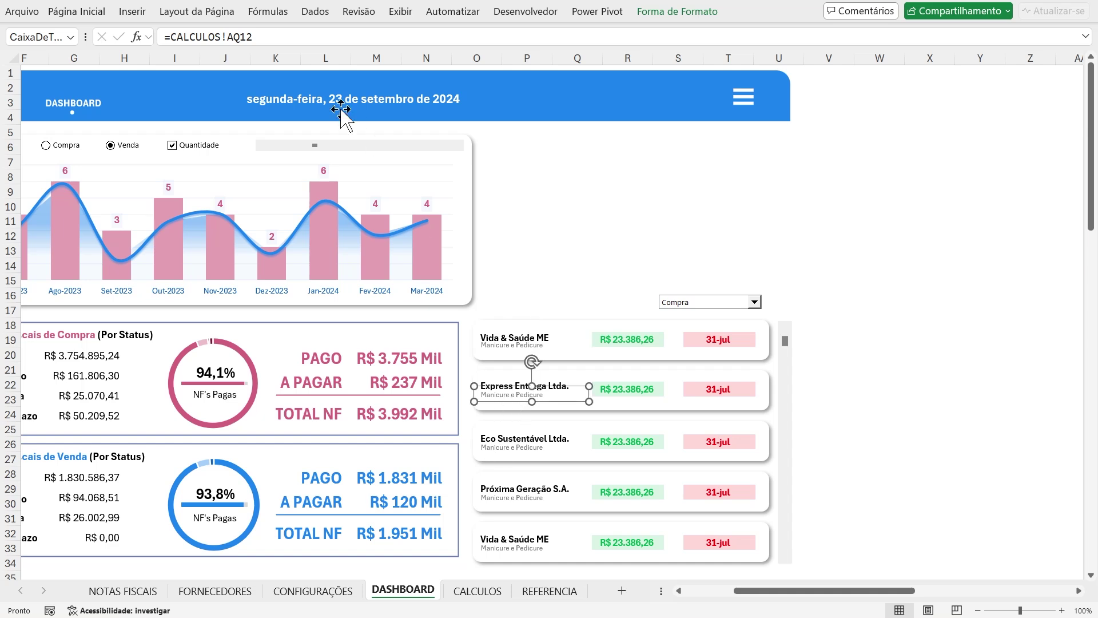
{"action": "left_click", "coordinate": [287, 43]}
{"action": "key", "text": "BackSpace"}
{"action": "type", "text": "3"}
{"action": "key", "text": "Return"}
Relink the third card's service text box to CALCULOS!AQ14 and the fourth card's to CALCULOS!AQ15
{"action": "left_click", "coordinate": [517, 452]}
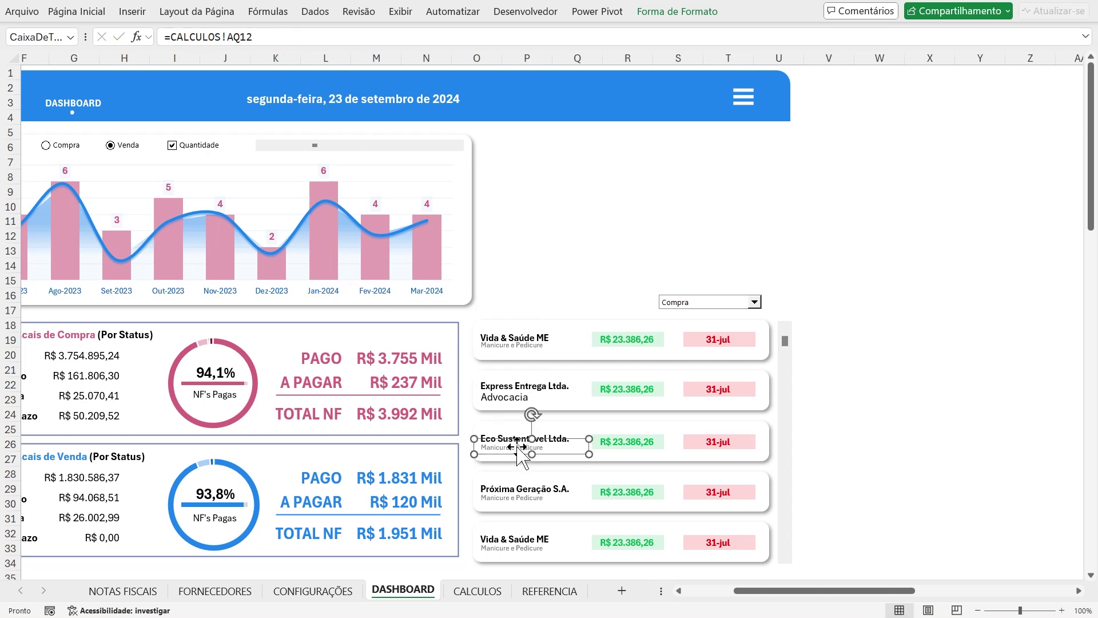
{"action": "left_click", "coordinate": [256, 36]}
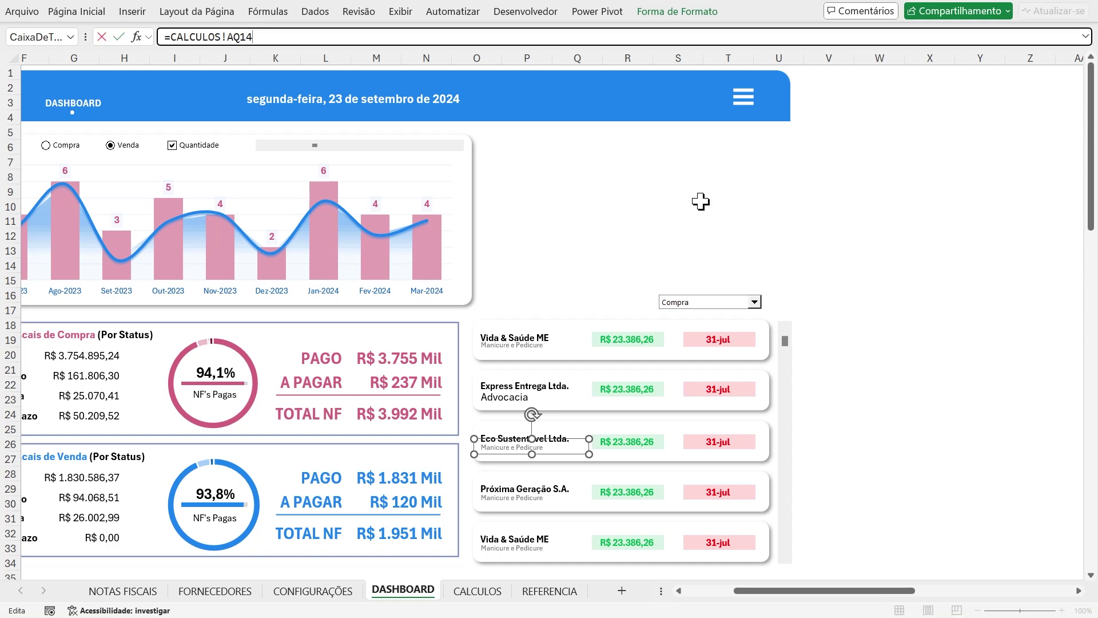
{"action": "type", "text": "4"}
{"action": "key", "text": "Return"}
{"action": "left_click", "coordinate": [520, 496]}
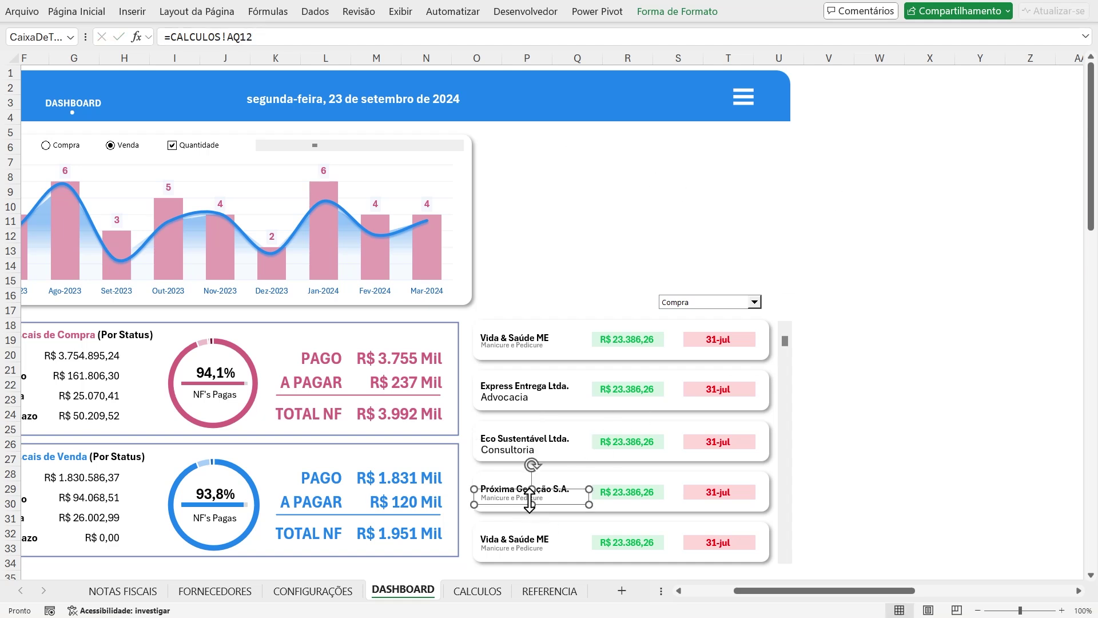
{"action": "left_click", "coordinate": [257, 37]}
{"action": "key", "text": "BackSpace"}
{"action": "type", "text": "5"}
{"action": "key", "text": "Return"}
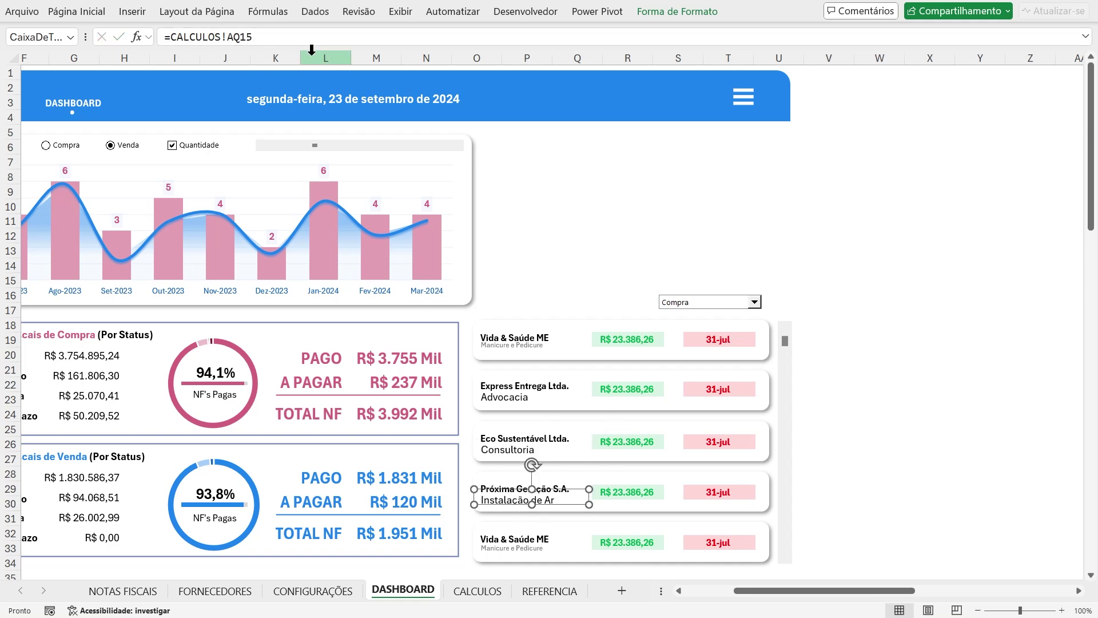
Relink the fifth card's service text box to CALCULOS!AQ16
{"action": "left_click", "coordinate": [520, 552]}
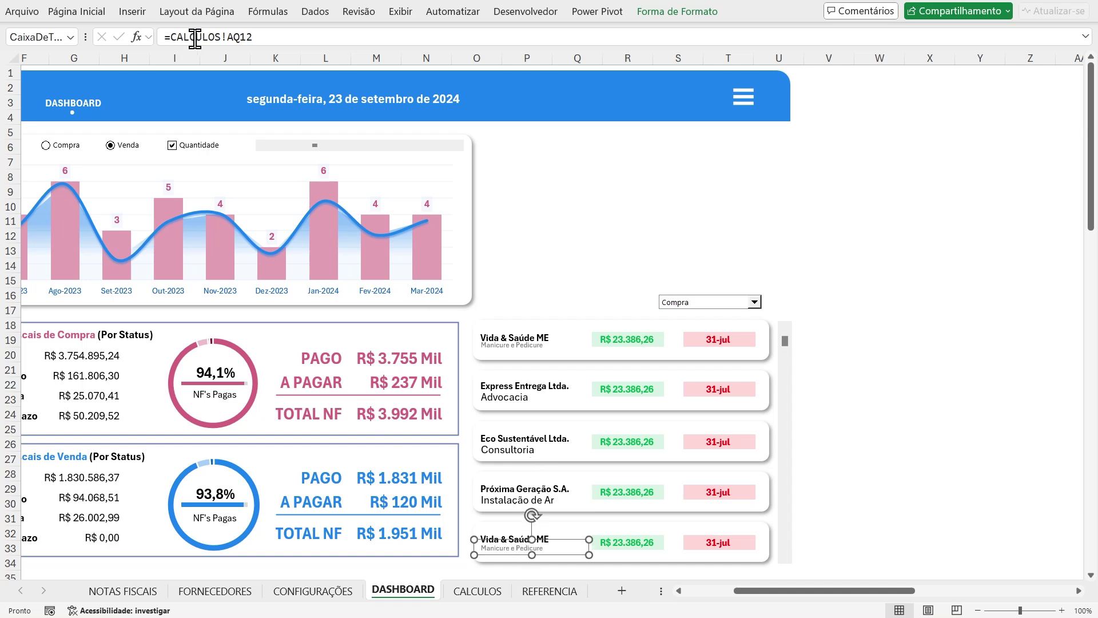
{"action": "left_click", "coordinate": [271, 37]}
{"action": "type", "text": "6"}
{"action": "key", "text": "Return"}
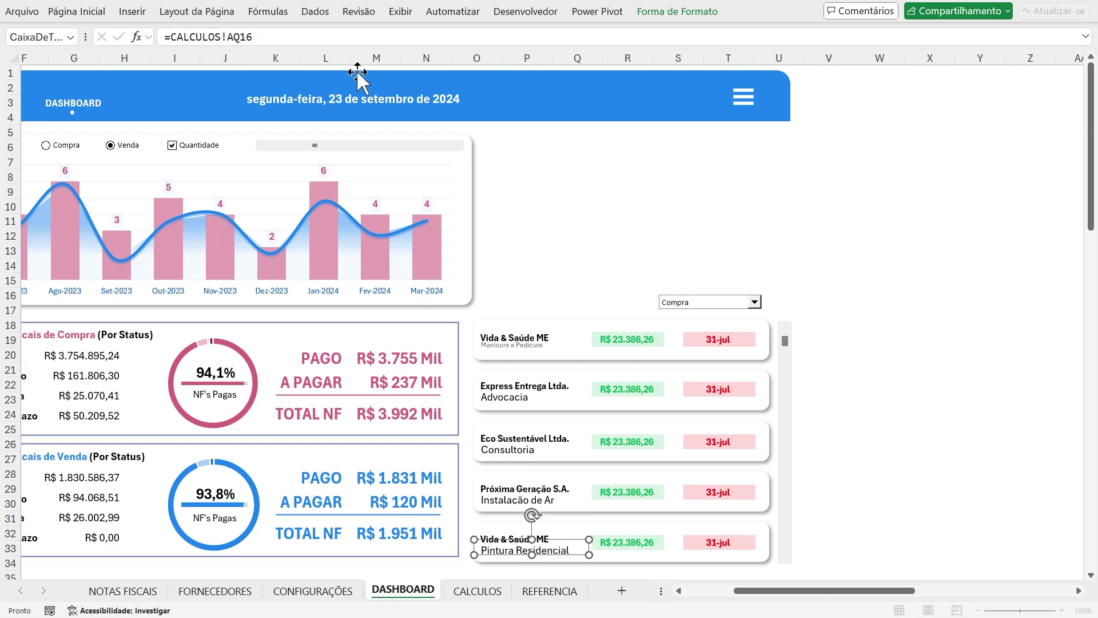
Copy the first card's service text formatting onto the service texts of the second through fifth cards with Format Painter
{"action": "left_click", "coordinate": [532, 346]}
{"action": "left_click", "coordinate": [76, 12]}
{"action": "left_click", "coordinate": [59, 71]}
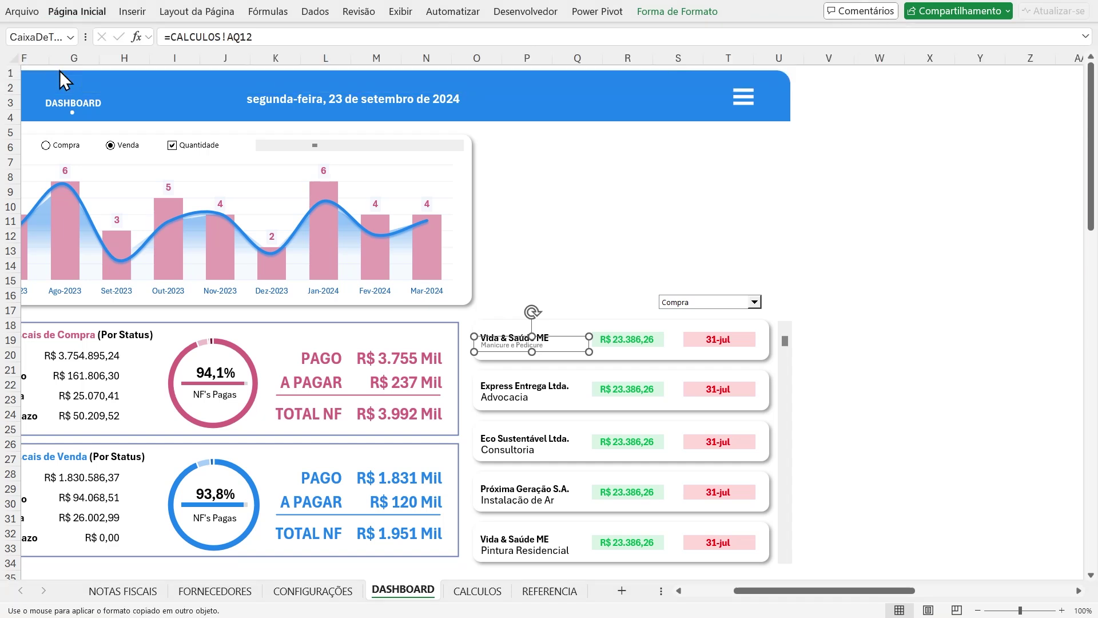
{"action": "left_click", "coordinate": [515, 399]}
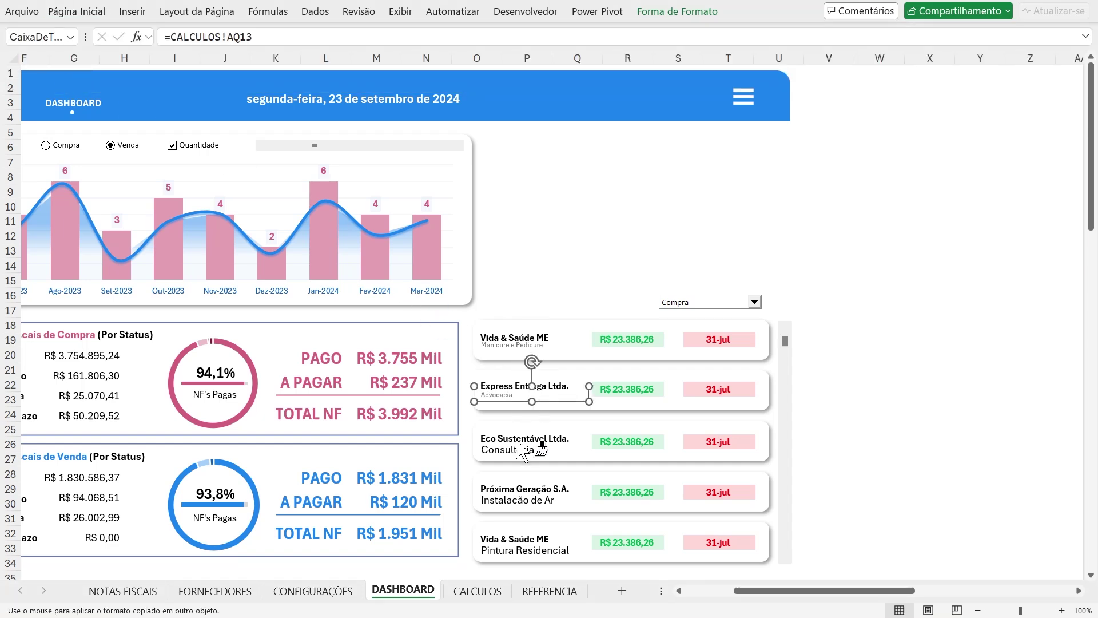
{"action": "left_click", "coordinate": [515, 450]}
{"action": "left_click", "coordinate": [517, 499]}
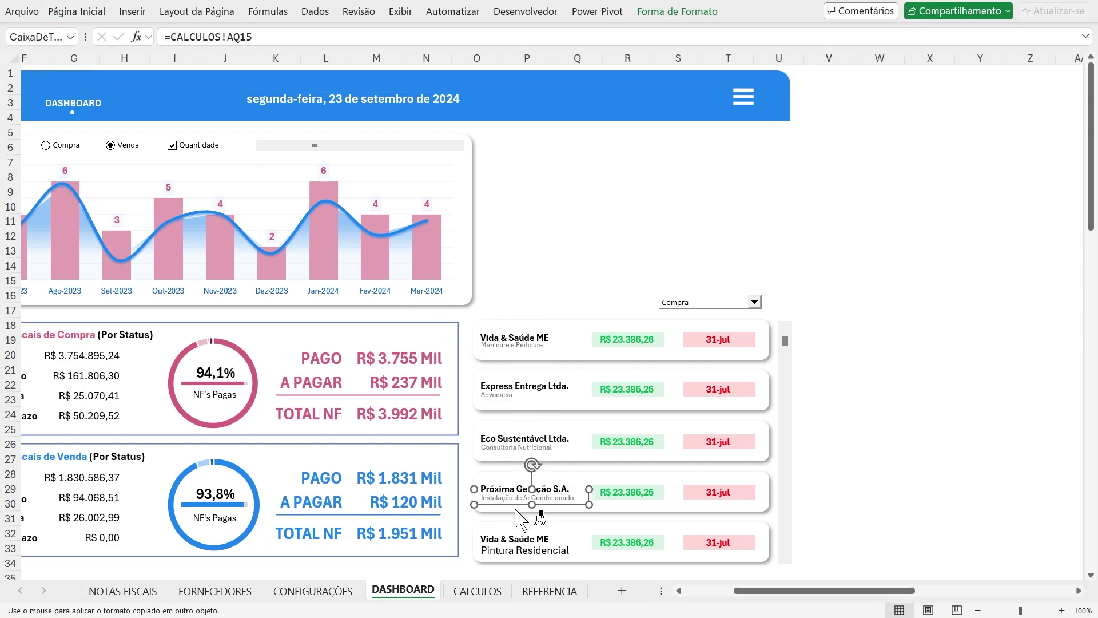
{"action": "left_click", "coordinate": [517, 550]}
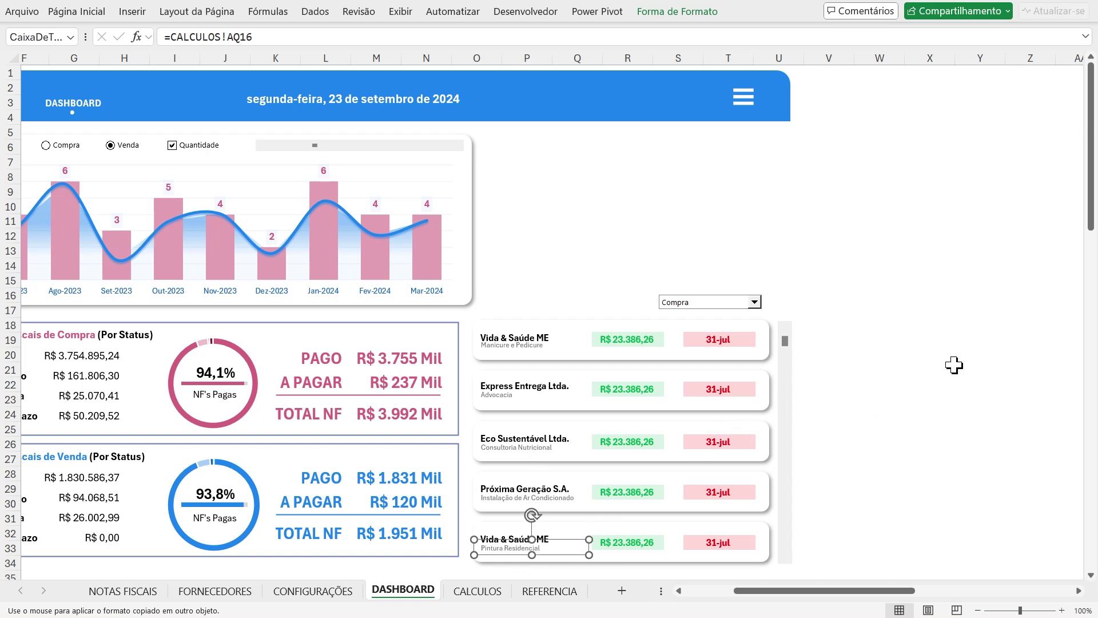
{"action": "left_click", "coordinate": [950, 369]}
Step the invoice cards' scroll bar forward through several records and back to check that the linked texts update
{"action": "left_click", "coordinate": [786, 555]}
{"action": "left_click", "coordinate": [786, 556]}
{"action": "left_click", "coordinate": [786, 556]}
{"action": "left_click", "coordinate": [786, 556]}
{"action": "left_click", "coordinate": [786, 556]}
{"action": "left_click", "coordinate": [786, 555]}
{"action": "left_click", "coordinate": [787, 556]}
{"action": "left_click", "coordinate": [787, 556]}
{"action": "left_click", "coordinate": [788, 332]}
{"action": "left_click", "coordinate": [788, 332]}
{"action": "left_click", "coordinate": [788, 332]}
{"action": "left_click", "coordinate": [788, 332]}
{"action": "left_click", "coordinate": [788, 332]}
{"action": "left_click", "coordinate": [788, 332]}
{"action": "left_click", "coordinate": [788, 332]}
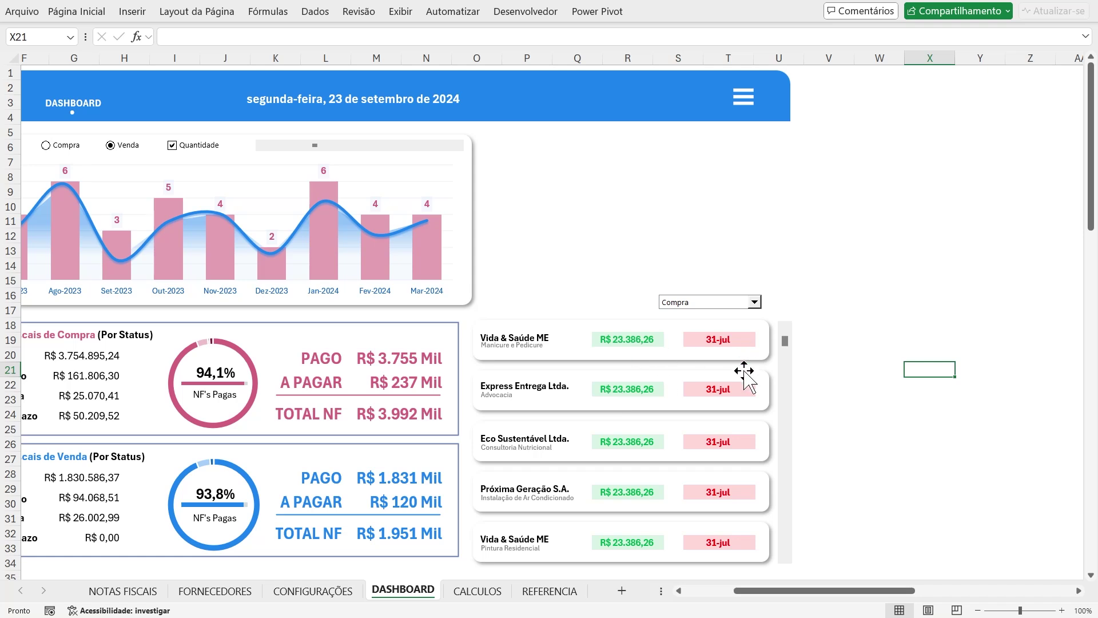
Relink the second card's value text box to CALCULOS!AR13 and the third card's to CALCULOS!AR14
{"action": "left_click", "coordinate": [627, 341]}
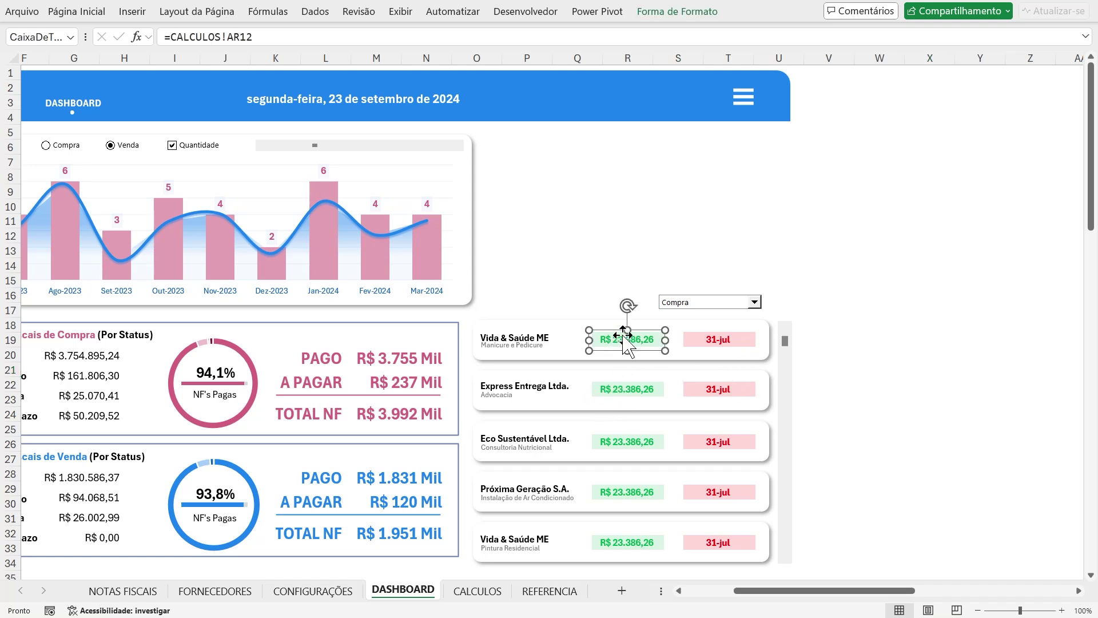
{"action": "left_click", "coordinate": [629, 390]}
{"action": "left_click", "coordinate": [270, 37]}
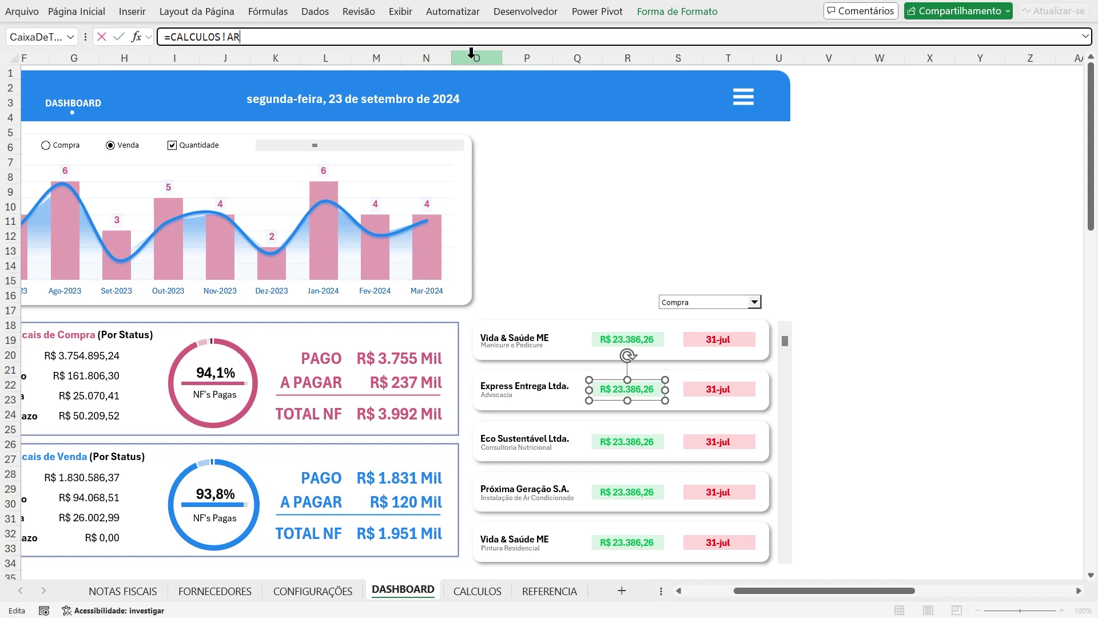
{"action": "key", "text": "Return"}
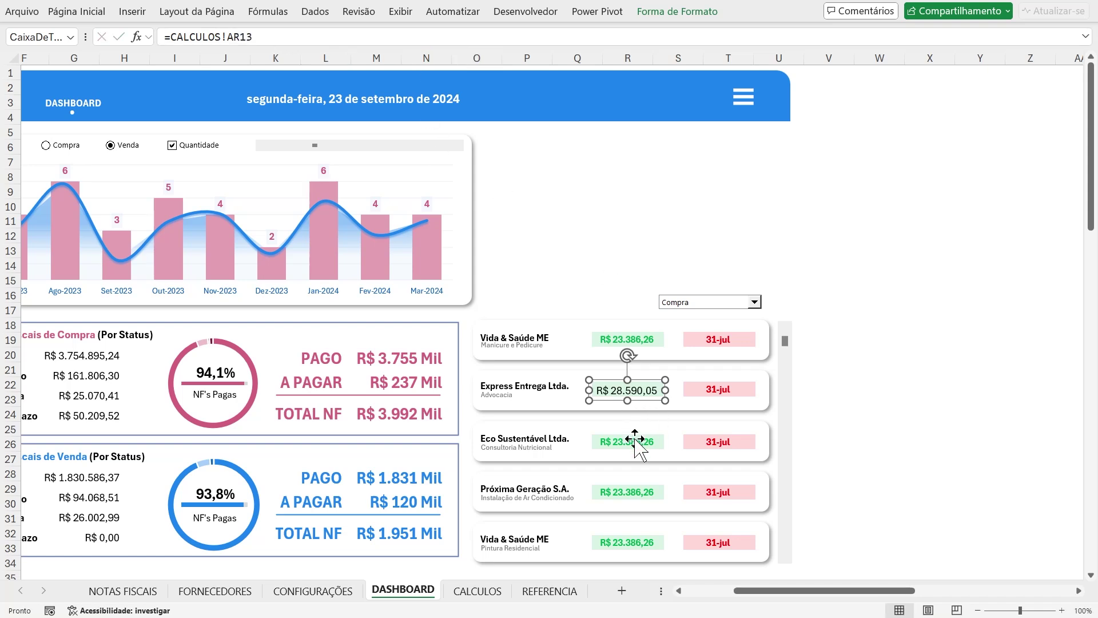
{"action": "left_click", "coordinate": [633, 441]}
{"action": "left_click", "coordinate": [287, 42]}
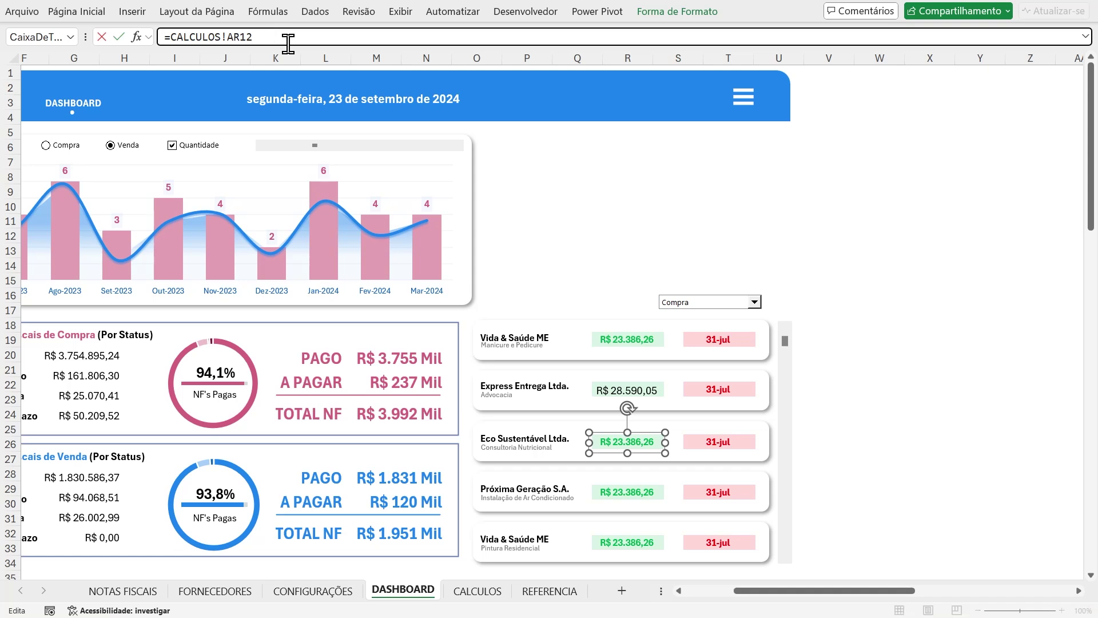
{"action": "key", "text": "Return"}
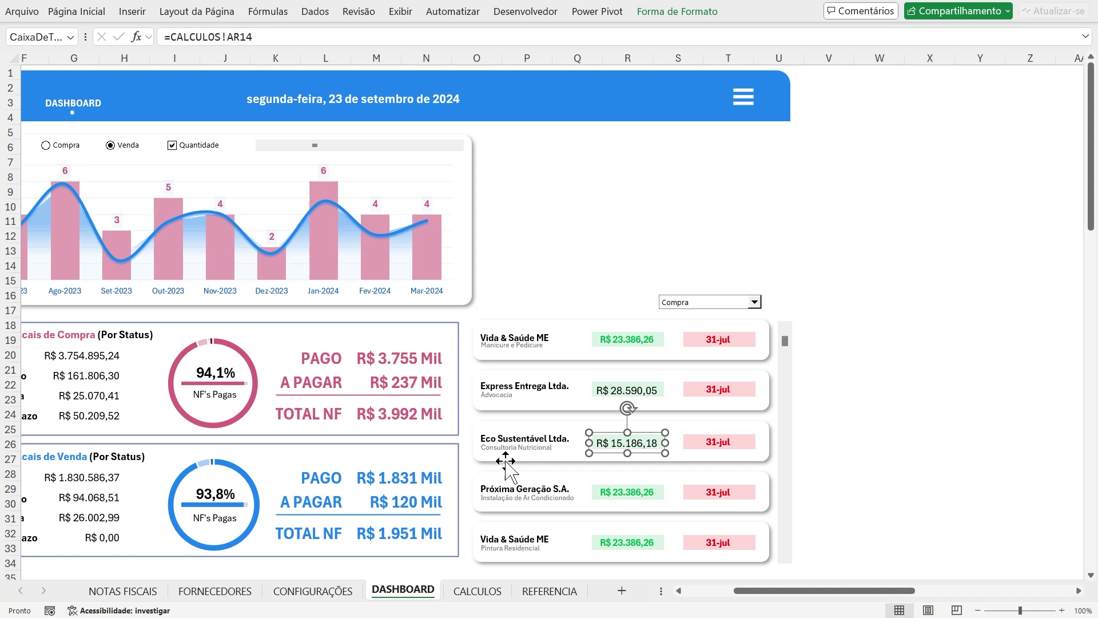
Relink the fourth card's value text box to CALCULOS!AR15 and the fifth card's to CALCULOS!AR16
{"action": "left_click", "coordinate": [629, 491]}
{"action": "left_click", "coordinate": [278, 39]}
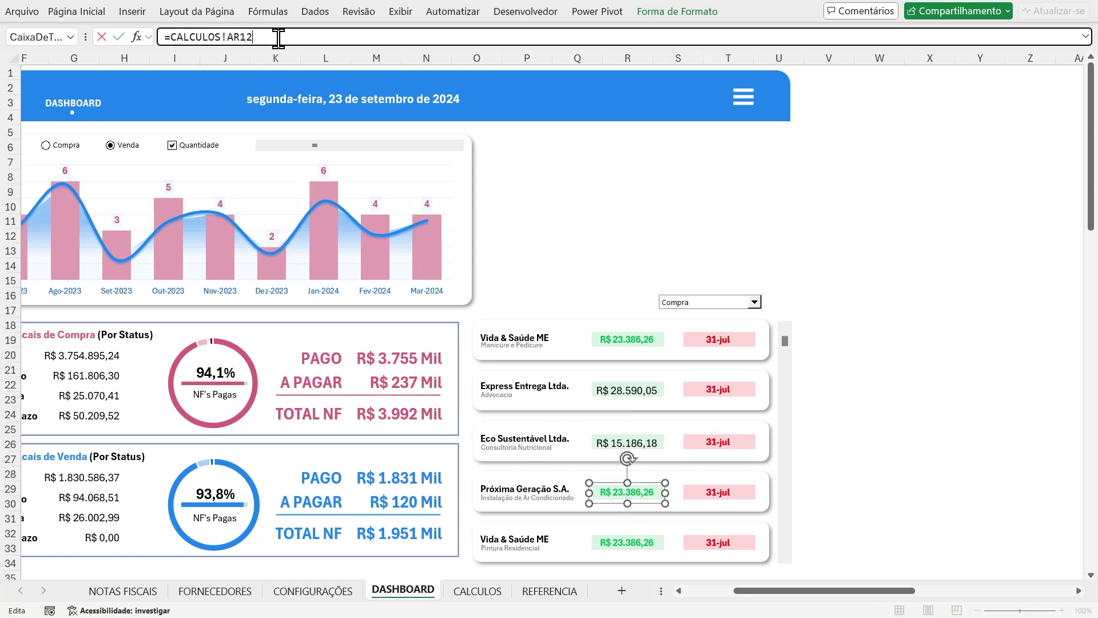
{"action": "type", "text": "5"}
{"action": "key", "text": "Return"}
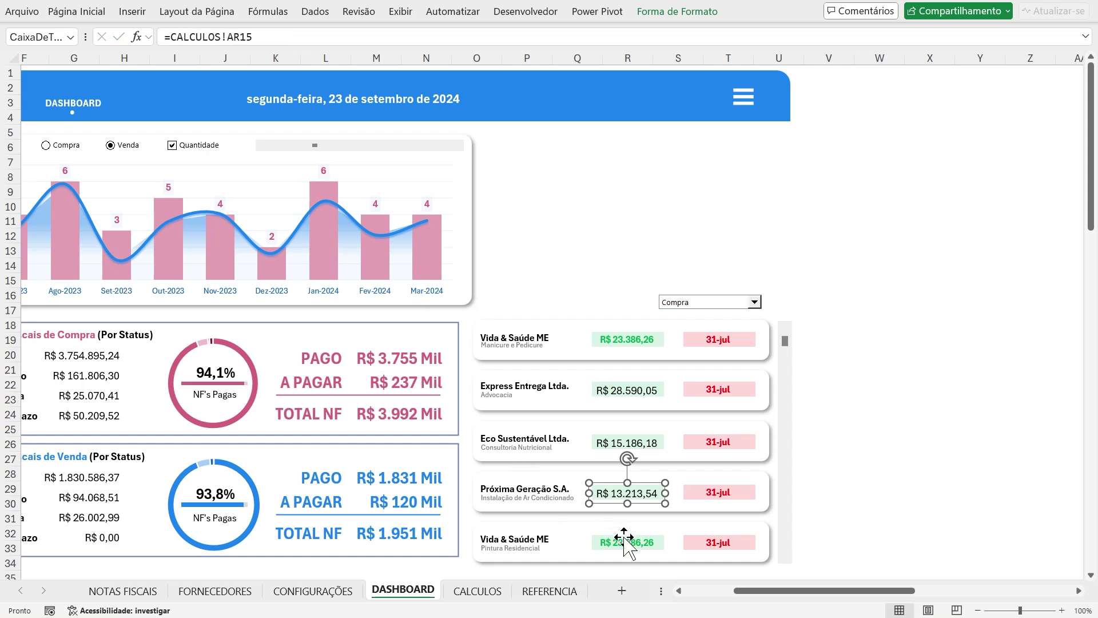
{"action": "left_click", "coordinate": [626, 543]}
{"action": "left_click", "coordinate": [251, 37]}
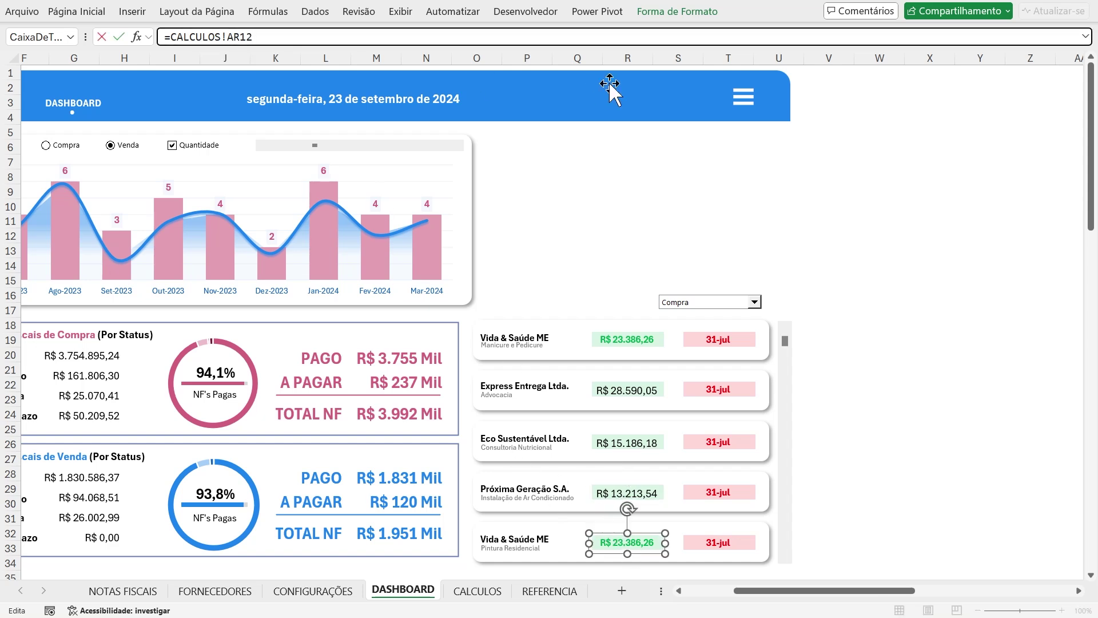
{"action": "key", "text": "BackSpace"}
{"action": "type", "text": "6"}
{"action": "key", "text": "Return"}
Copy the first card's green value formatting onto the values of the second through fifth cards with Format Painter
{"action": "left_click", "coordinate": [637, 340]}
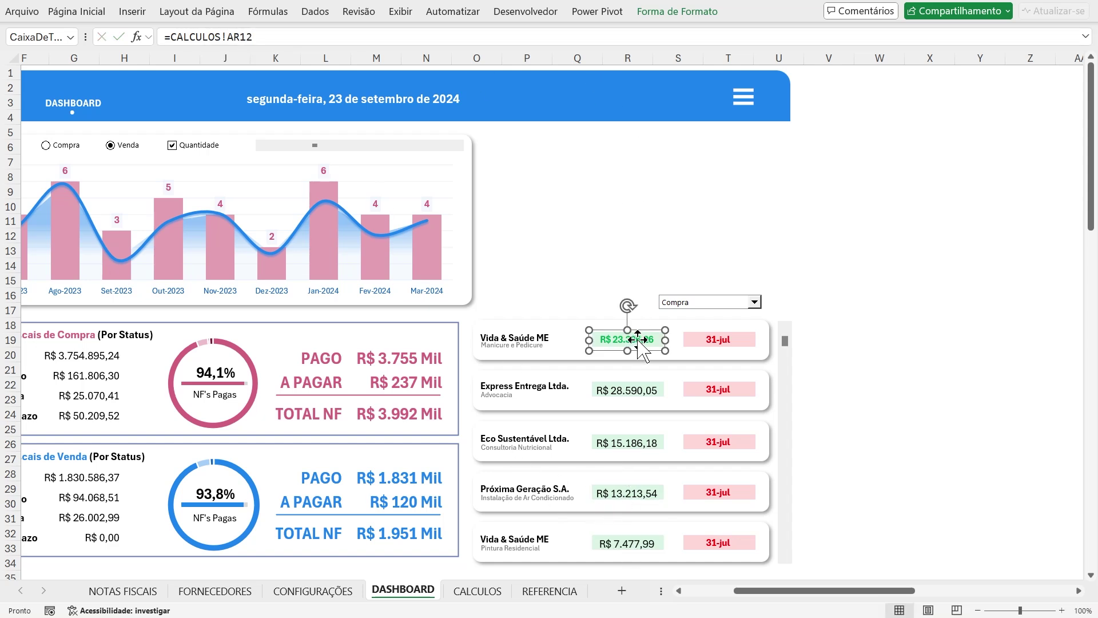
{"action": "left_click", "coordinate": [68, 13]}
{"action": "left_click", "coordinate": [59, 69]}
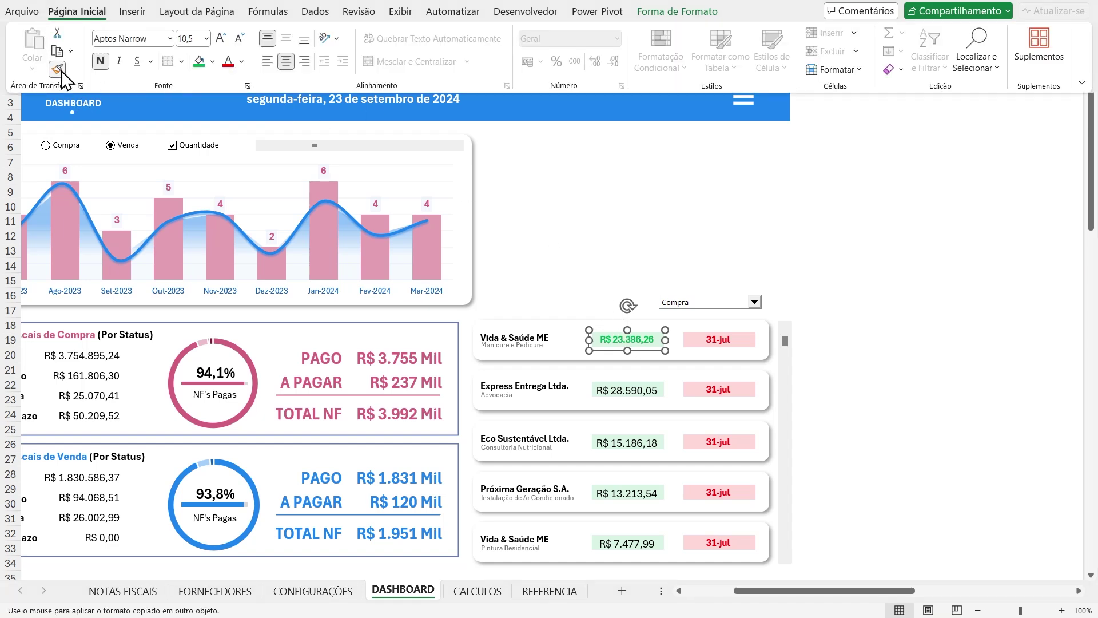
{"action": "left_click", "coordinate": [639, 389]}
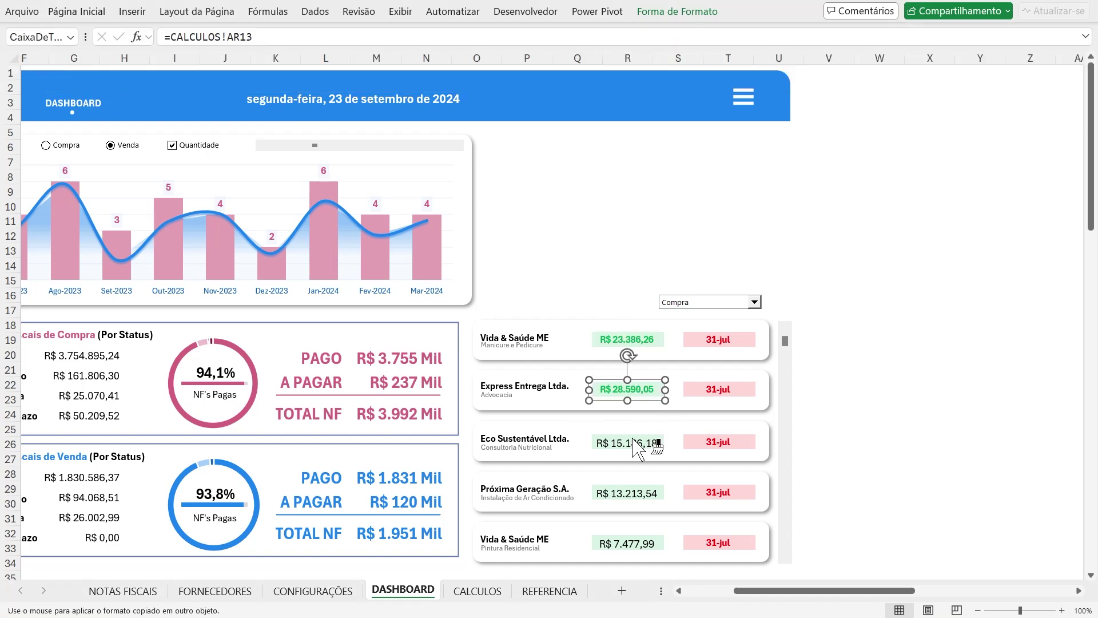
{"action": "left_click", "coordinate": [634, 443]}
{"action": "left_click", "coordinate": [634, 493]}
{"action": "left_click", "coordinate": [632, 540]}
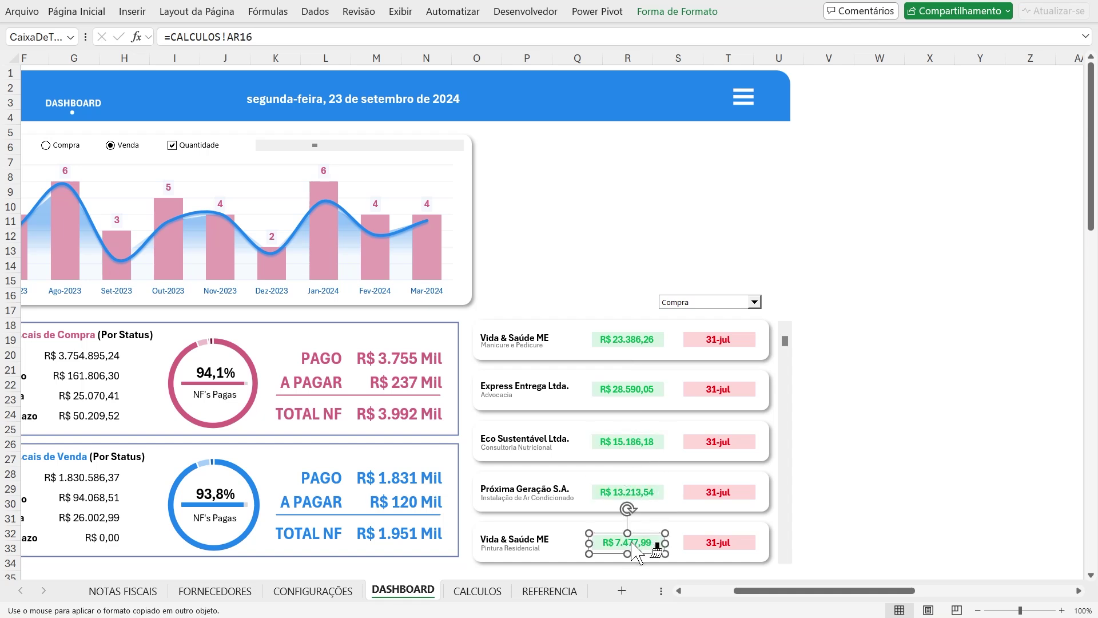
{"action": "left_click", "coordinate": [923, 401]}
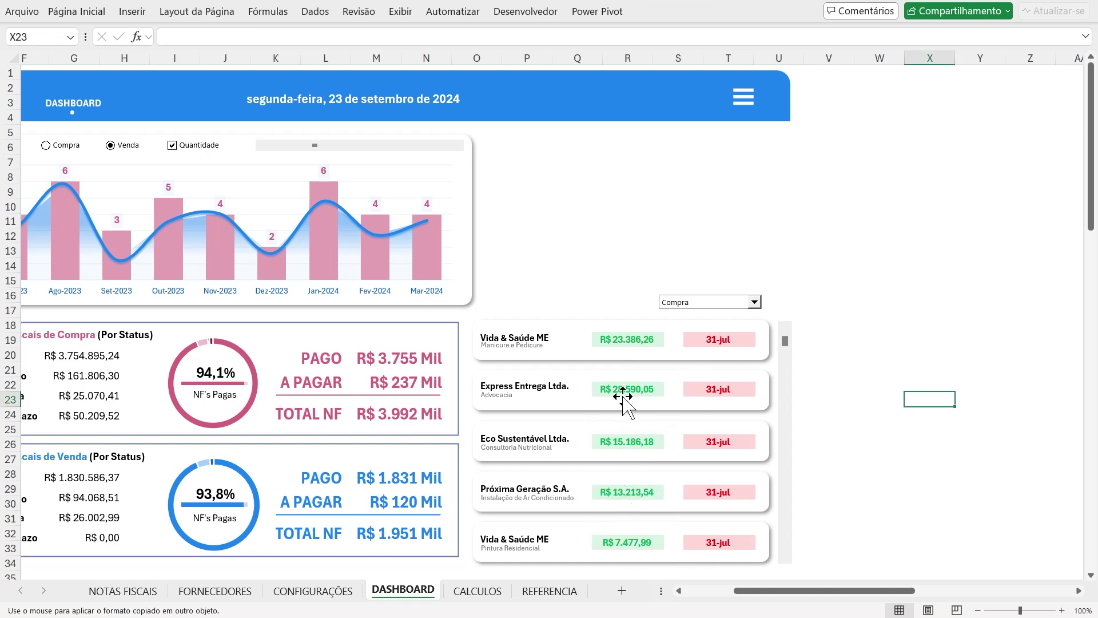
Relink the second card's due-date text box to CALCULOS!AS13 and the third card's to CALCULOS!AS14
{"action": "left_click", "coordinate": [732, 346]}
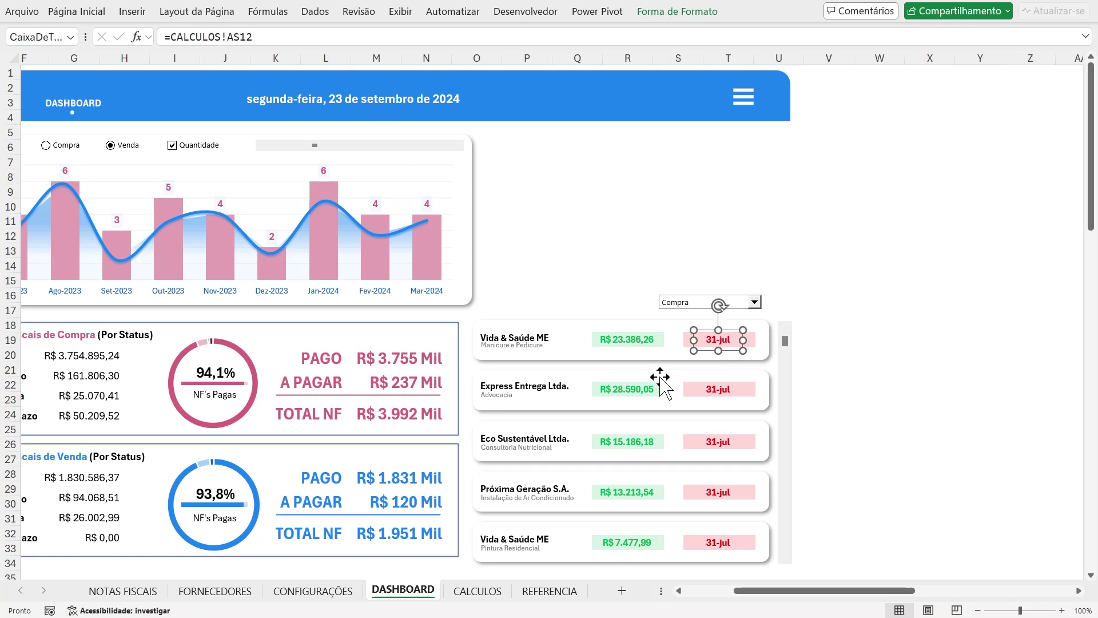
{"action": "left_click", "coordinate": [717, 389]}
{"action": "left_click", "coordinate": [270, 37]}
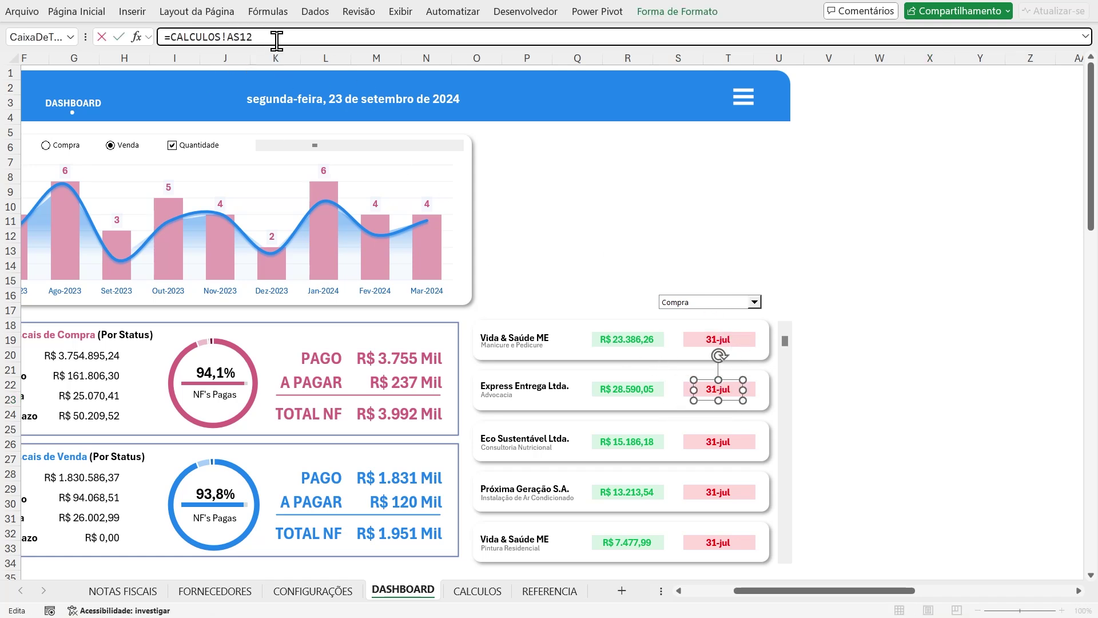
{"action": "key", "text": "Return"}
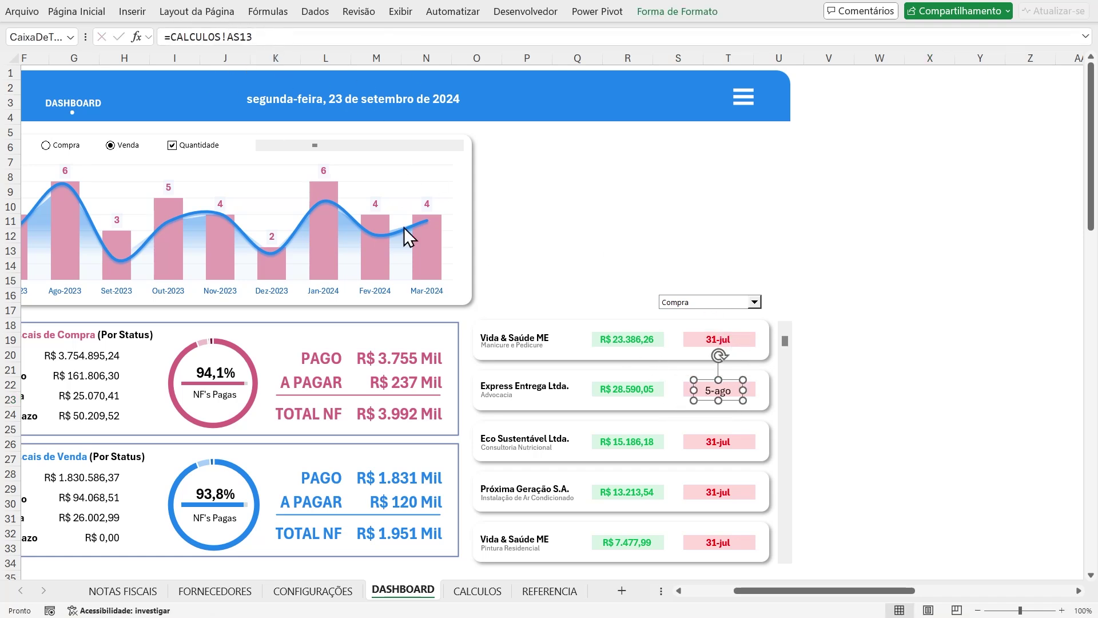
{"action": "left_click", "coordinate": [724, 444]}
{"action": "left_click", "coordinate": [260, 33]}
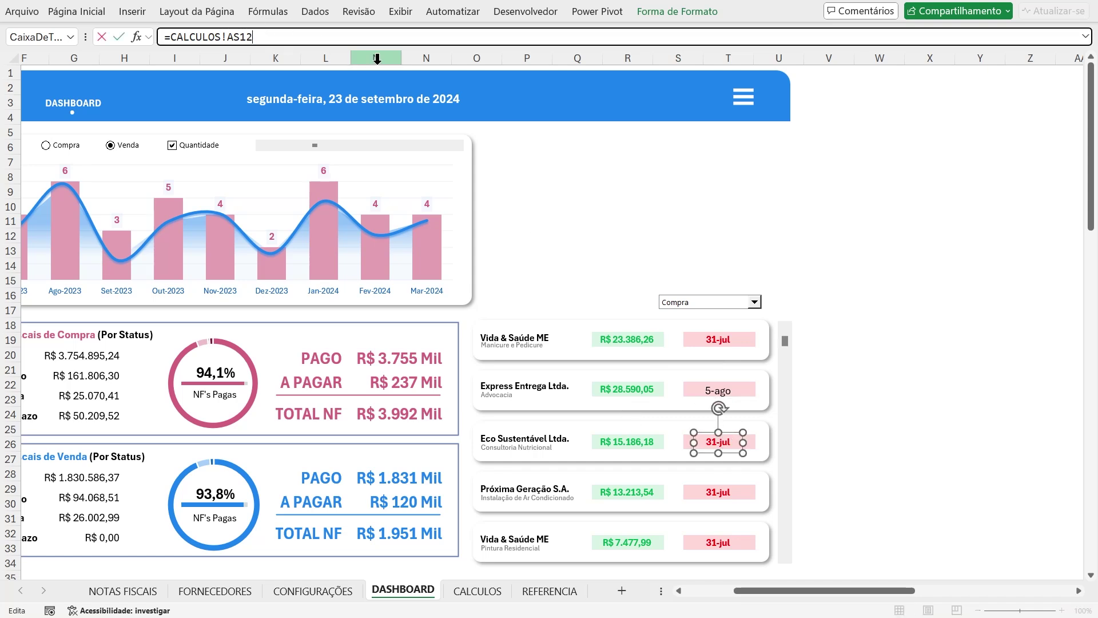
{"action": "key", "text": "Return"}
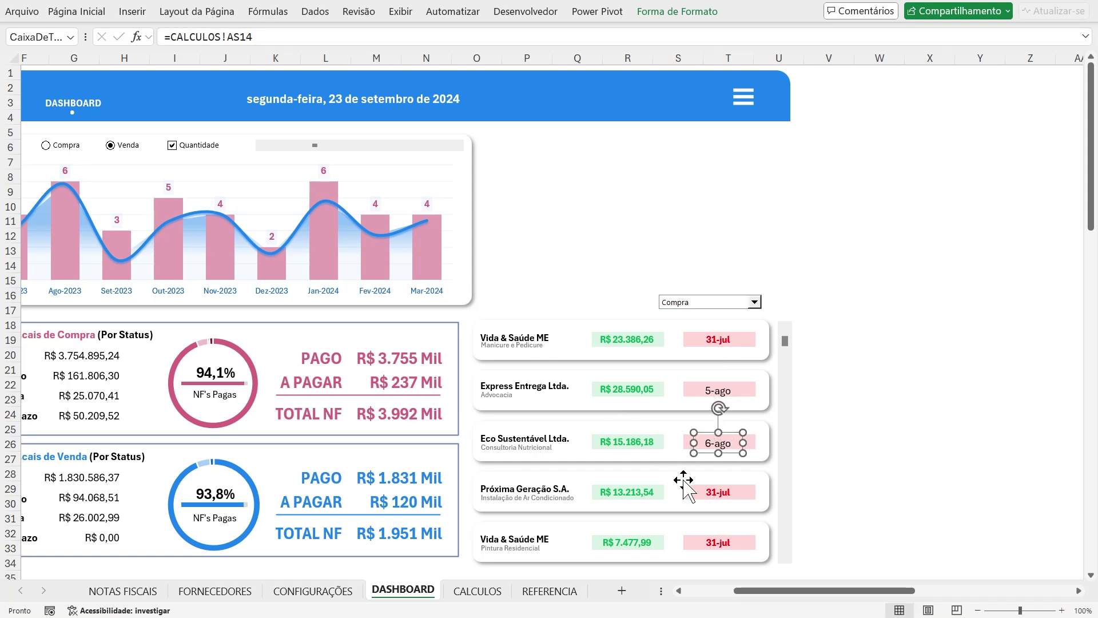
Relink the fourth card's due-date text box to CALCULOS!AS15 and the fifth card's to CALCULOS!AS16
{"action": "left_click", "coordinate": [725, 494]}
{"action": "left_click", "coordinate": [272, 40]}
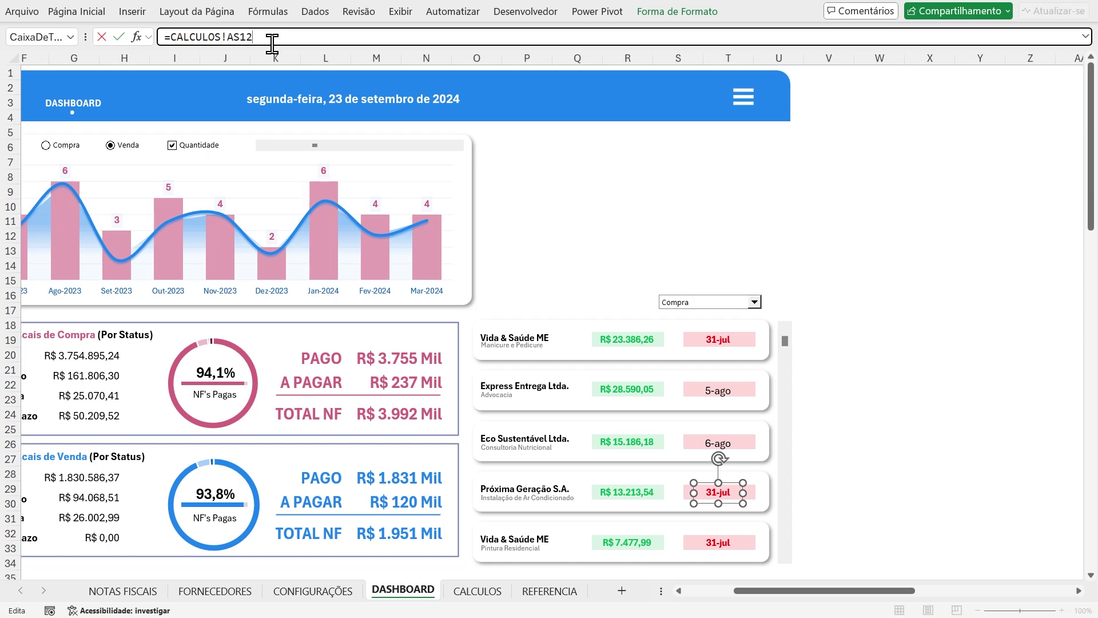
{"action": "key", "text": "Return"}
{"action": "left_click", "coordinate": [722, 547]}
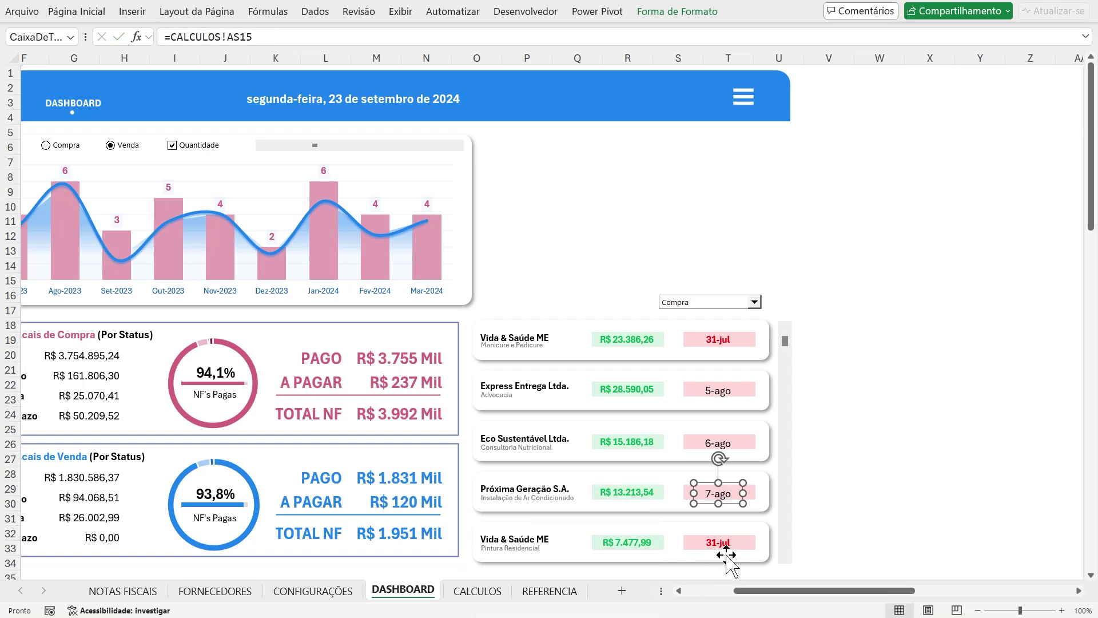
{"action": "left_click", "coordinate": [262, 41]}
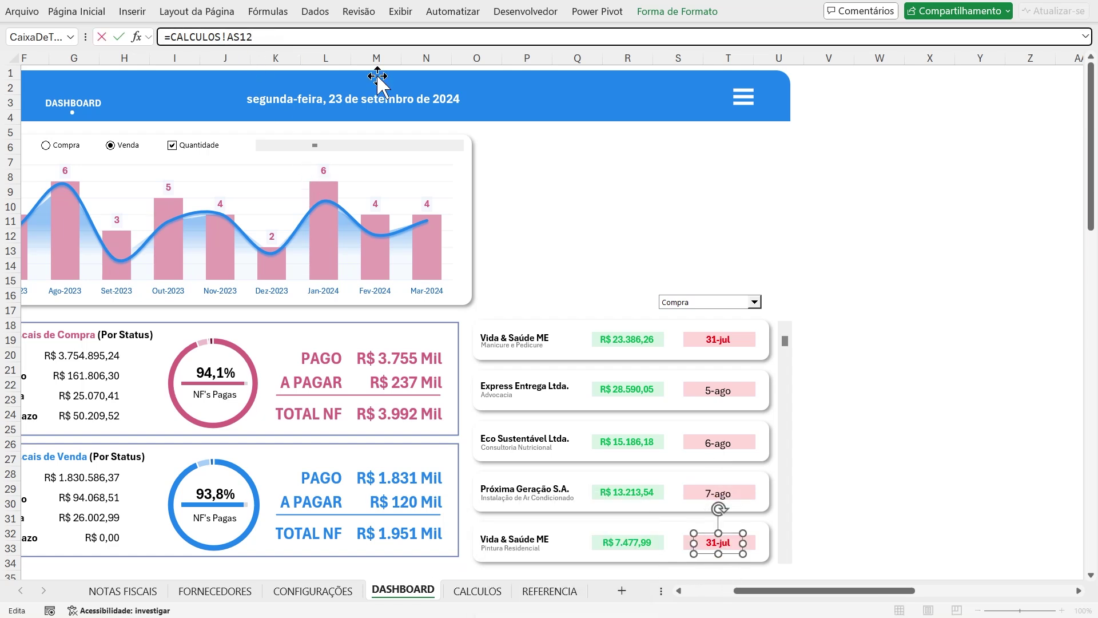
{"action": "key", "text": "BackSpace"}
{"action": "type", "text": "6"}
{"action": "key", "text": "Return"}
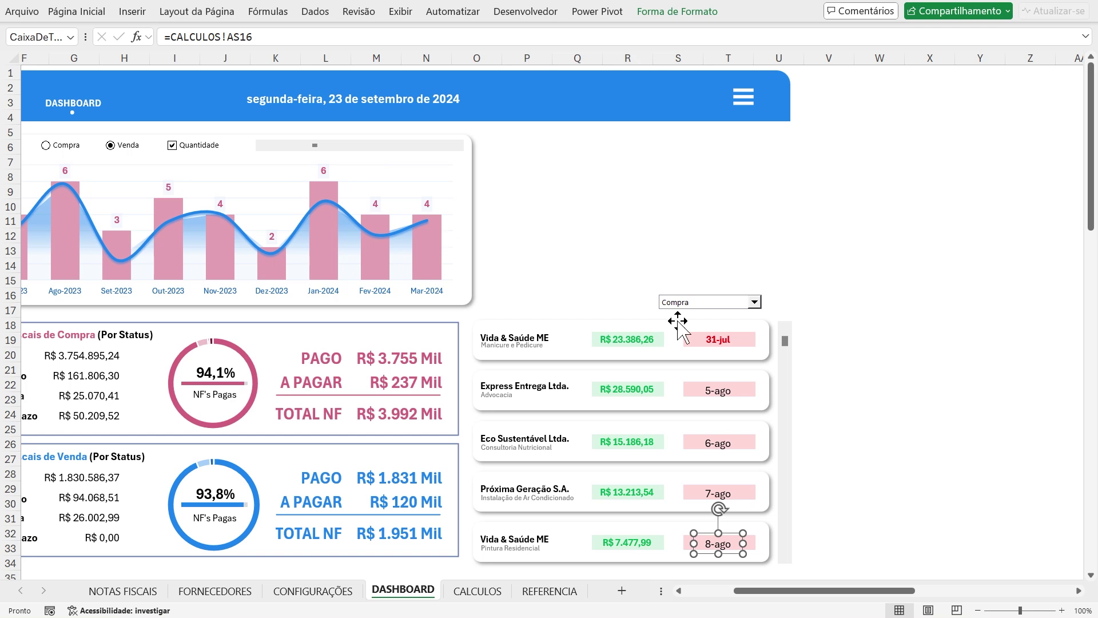
Copy the first card's red due-date formatting onto the due dates of the second through fifth cards with Format Painter
{"action": "left_click", "coordinate": [719, 341]}
{"action": "left_click", "coordinate": [80, 13]}
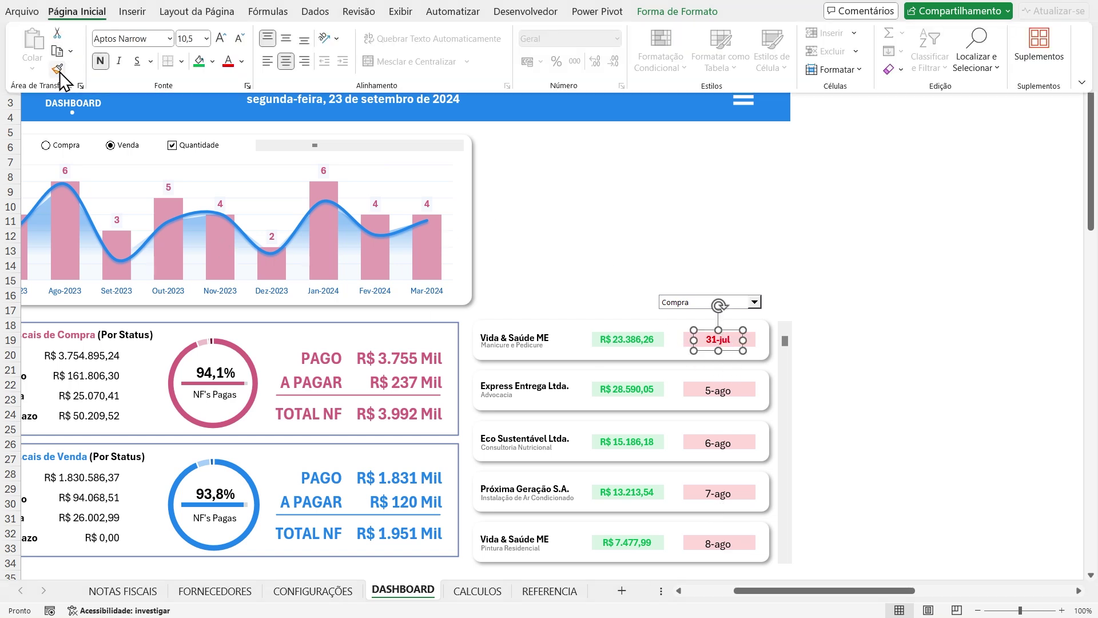
{"action": "left_click", "coordinate": [58, 69]}
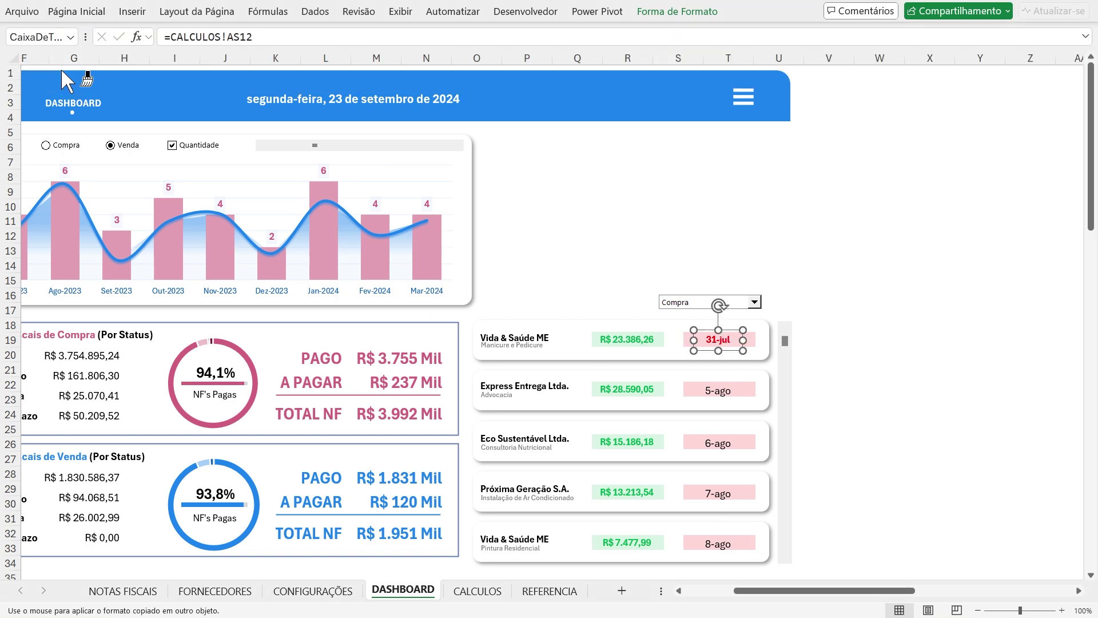
{"action": "left_click", "coordinate": [728, 442]}
{"action": "left_click", "coordinate": [729, 493]}
{"action": "left_click", "coordinate": [721, 546]}
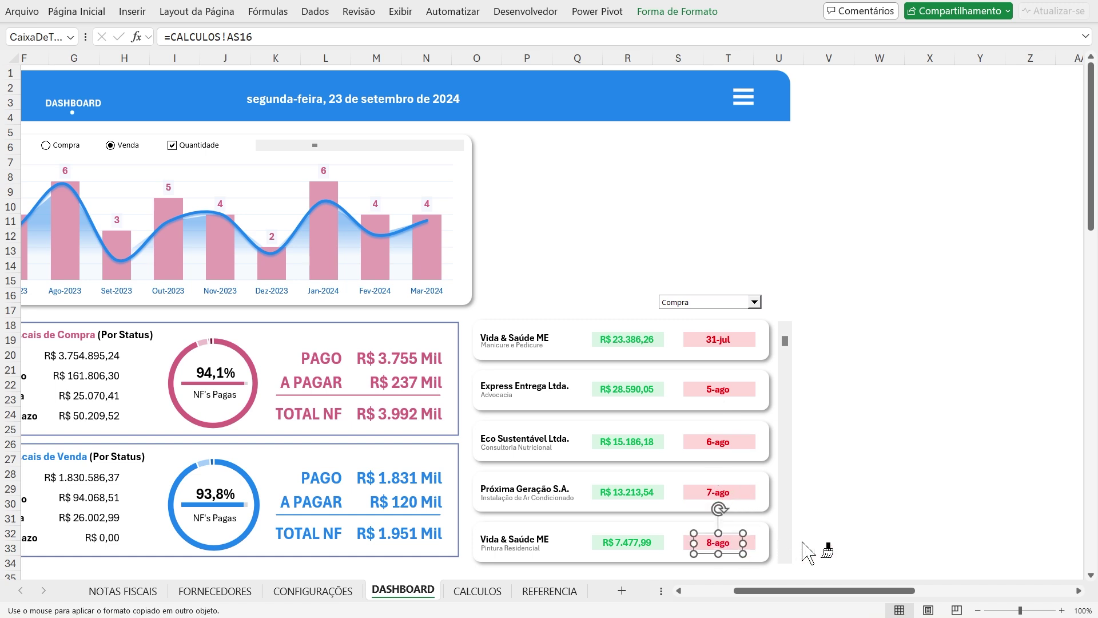
{"action": "key", "text": "Escape"}
{"action": "left_click", "coordinate": [900, 396]}
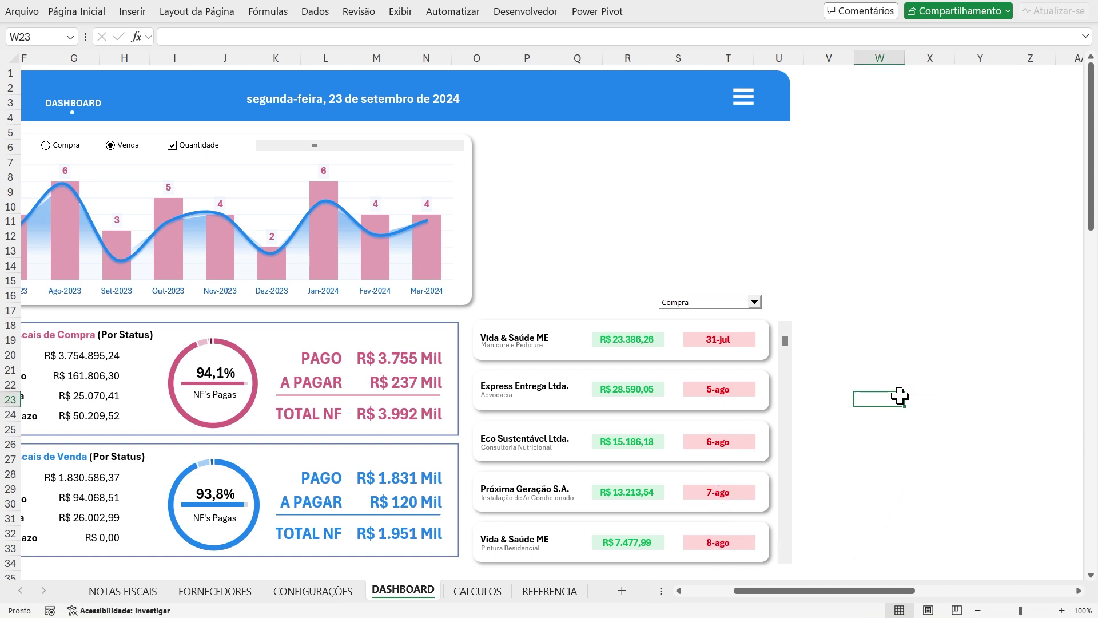
Move the Compra/Venda drop-down slightly right and down so it sits just above the due-date end of the first card
{"action": "right_click", "coordinate": [720, 300]}
{"action": "left_click_drag", "start_coordinate": [723, 297], "coordinate": [741, 298]}
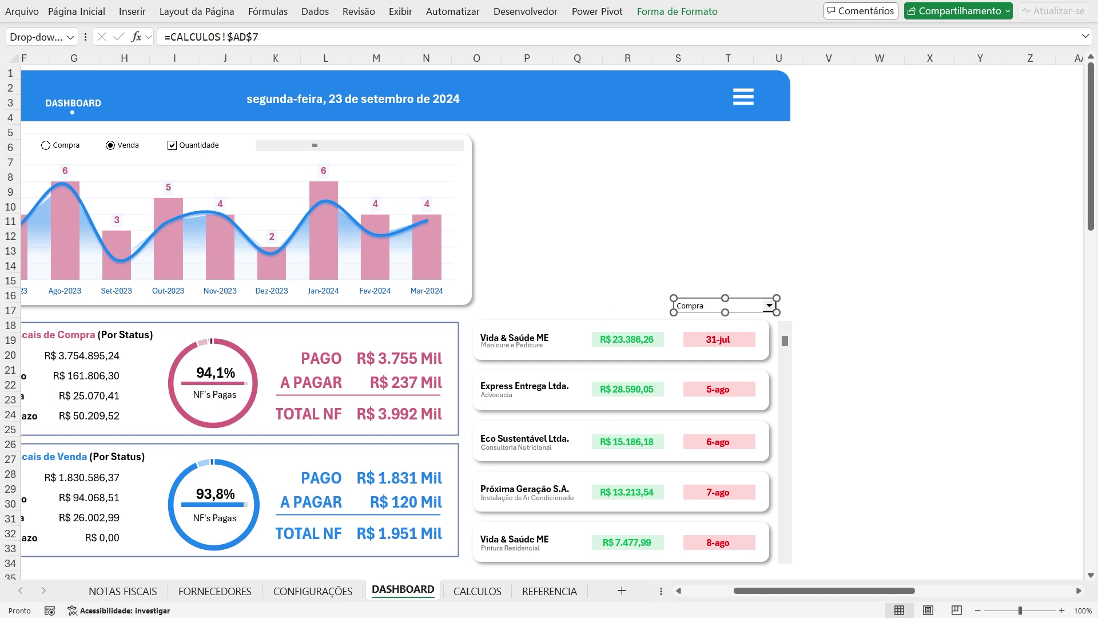
Duplicate the monthly evolution chart's title text box and place the copy above the first invoice card, beside the drop-down
{"action": "left_click_drag", "start_coordinate": [828, 590], "coordinate": [777, 590]}
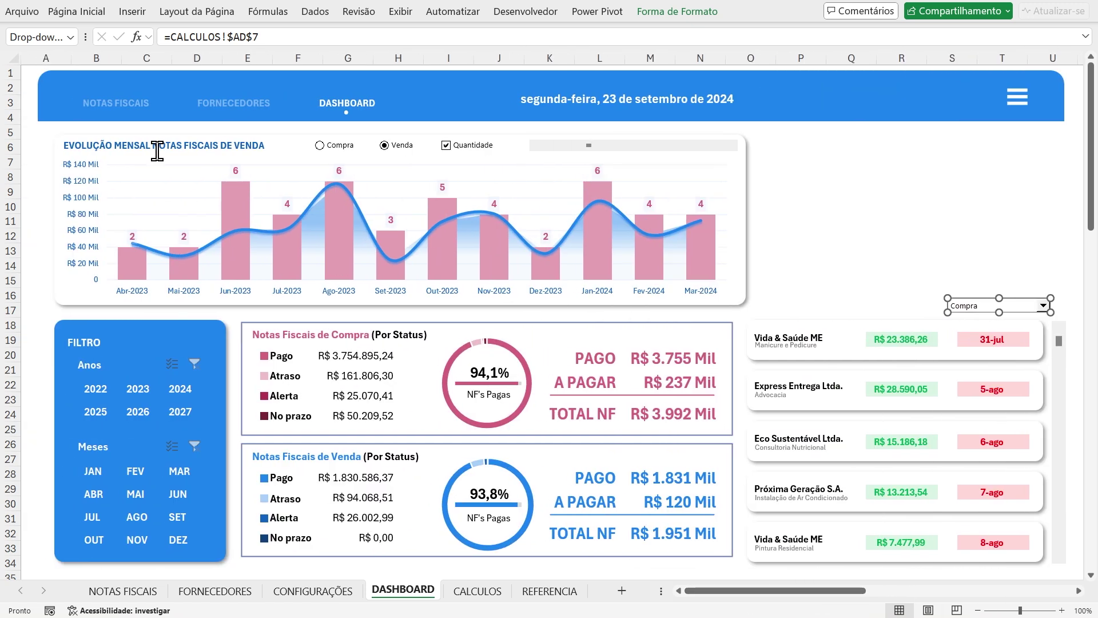
{"action": "left_click", "coordinate": [124, 147]}
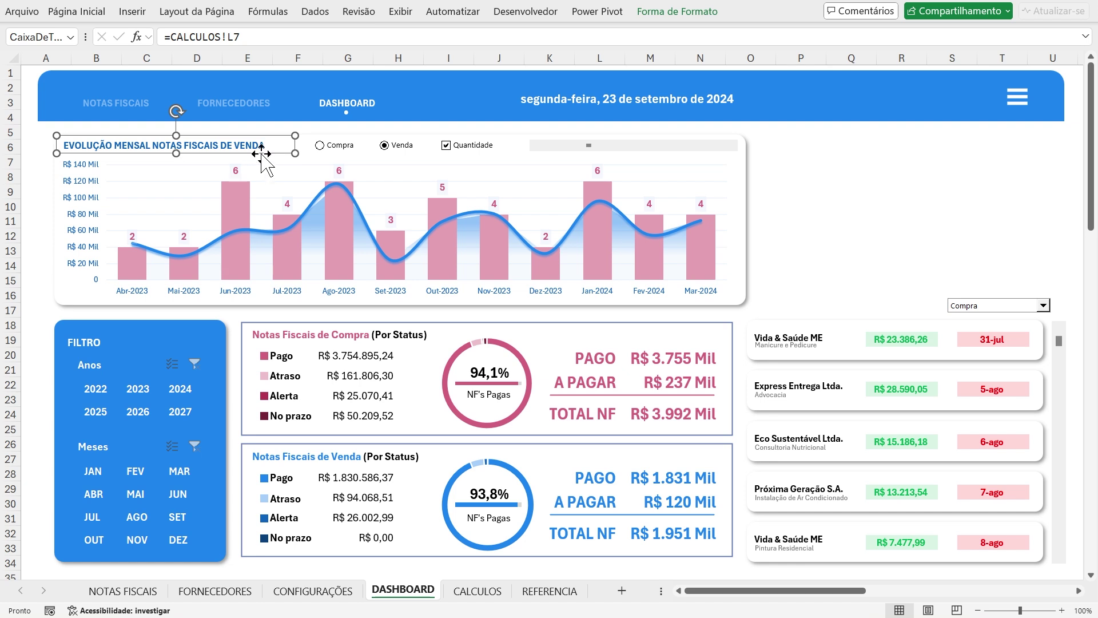
{"action": "left_click_drag", "start_coordinate": [265, 160], "coordinate": [944, 314]}
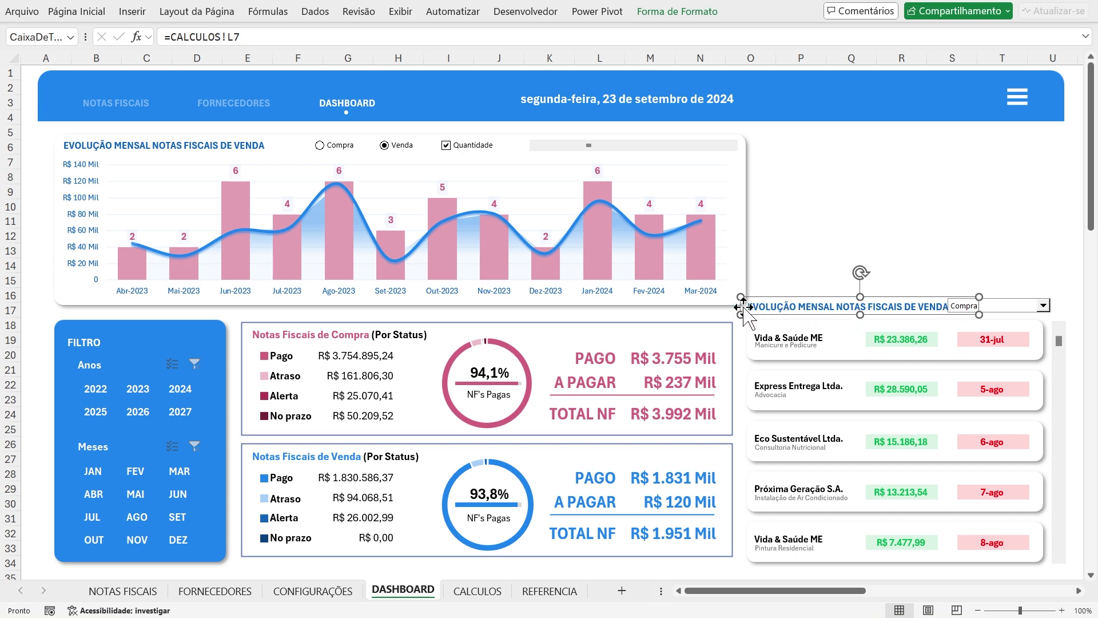
Replace the copied title's text with PRÓXIMAS NOTAS FISCAIS A VENCER and narrow its box to end before the drop-down
{"action": "left_click", "coordinate": [763, 306]}
{"action": "key", "text": "ctrl+a"}
{"action": "key", "text": "Delete"}
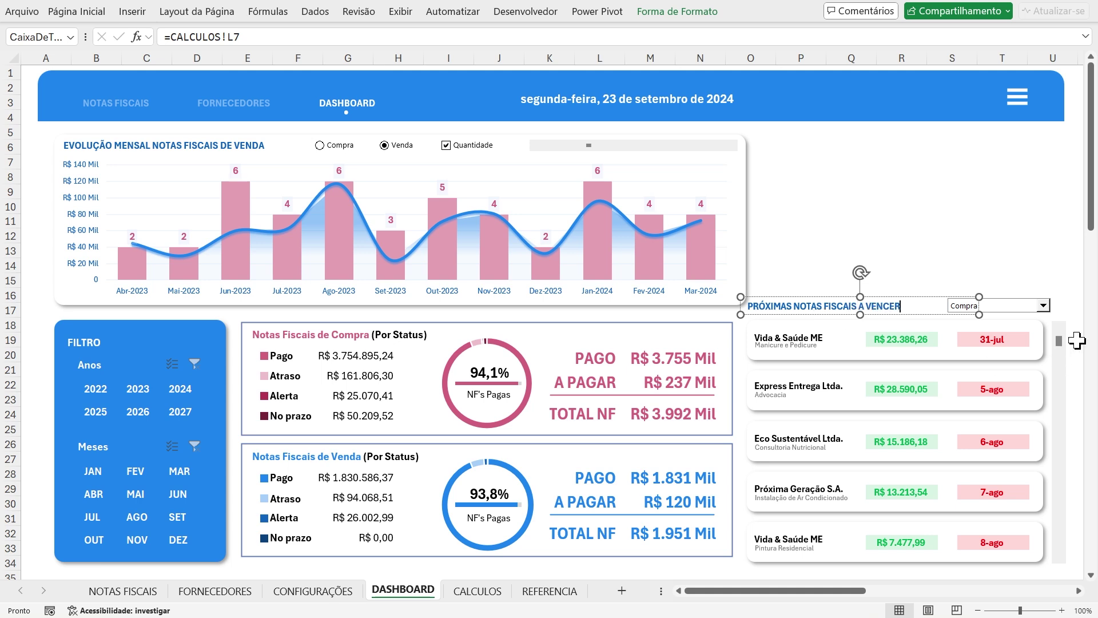
{"action": "left_click_drag", "start_coordinate": [981, 313], "coordinate": [919, 309]}
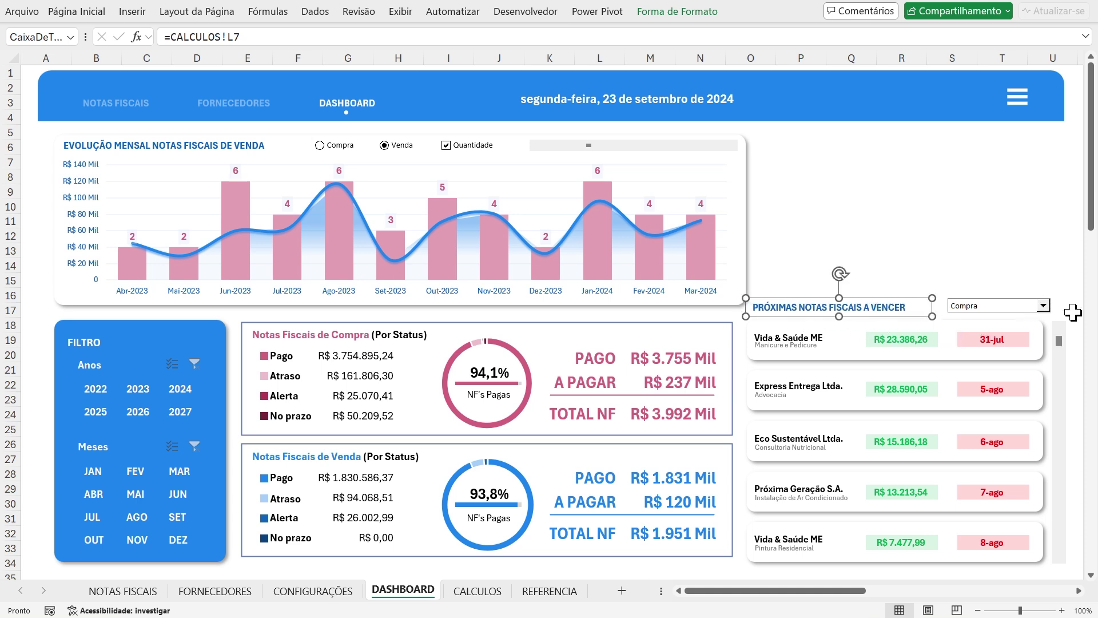
{"action": "left_click", "coordinate": [1072, 312]}
Set the cards' drop-down to Venda and test the scroll bar through the whole invoice list, returning near the start
{"action": "left_click", "coordinate": [1043, 305]}
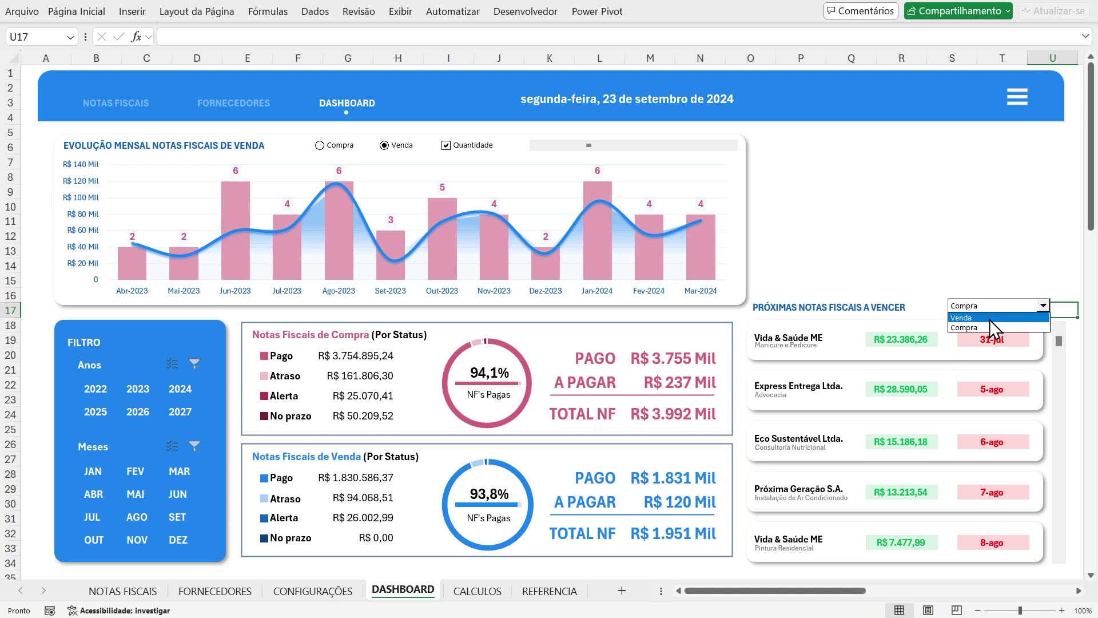
{"action": "left_click", "coordinate": [989, 318]}
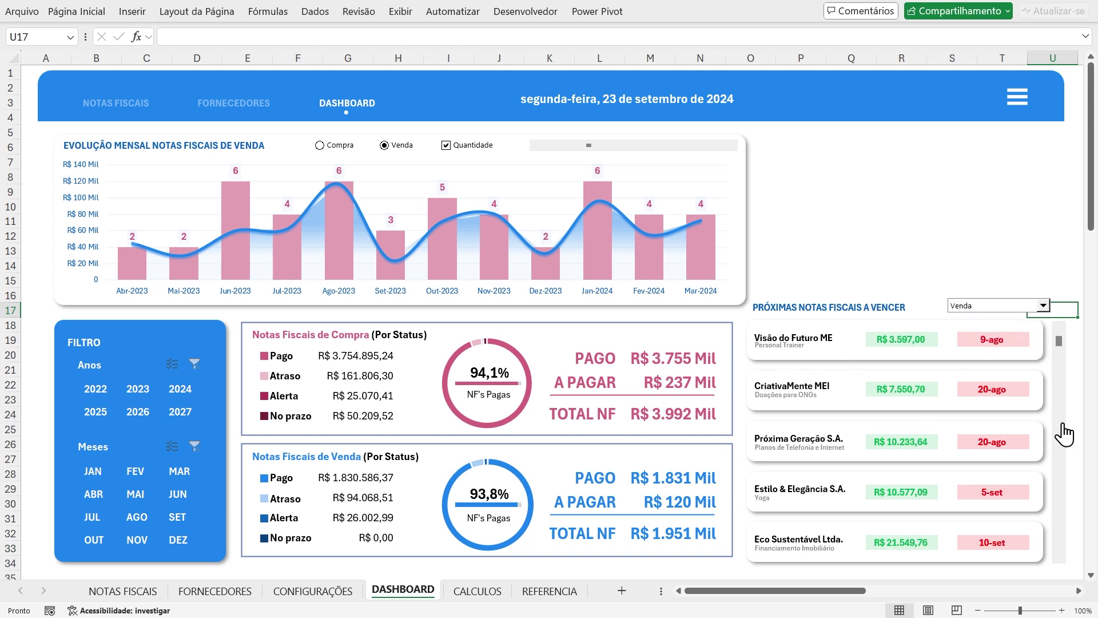
{"action": "left_click", "coordinate": [1059, 557]}
{"action": "left_click", "coordinate": [1059, 557]}
{"action": "left_click", "coordinate": [1060, 557]}
{"action": "left_click", "coordinate": [1059, 557]}
{"action": "left_click", "coordinate": [1060, 559]}
{"action": "left_click", "coordinate": [1061, 559]}
{"action": "left_click", "coordinate": [1061, 559]}
{"action": "left_click", "coordinate": [1061, 559]}
{"action": "left_click", "coordinate": [1060, 333]}
{"action": "left_click", "coordinate": [1060, 333]}
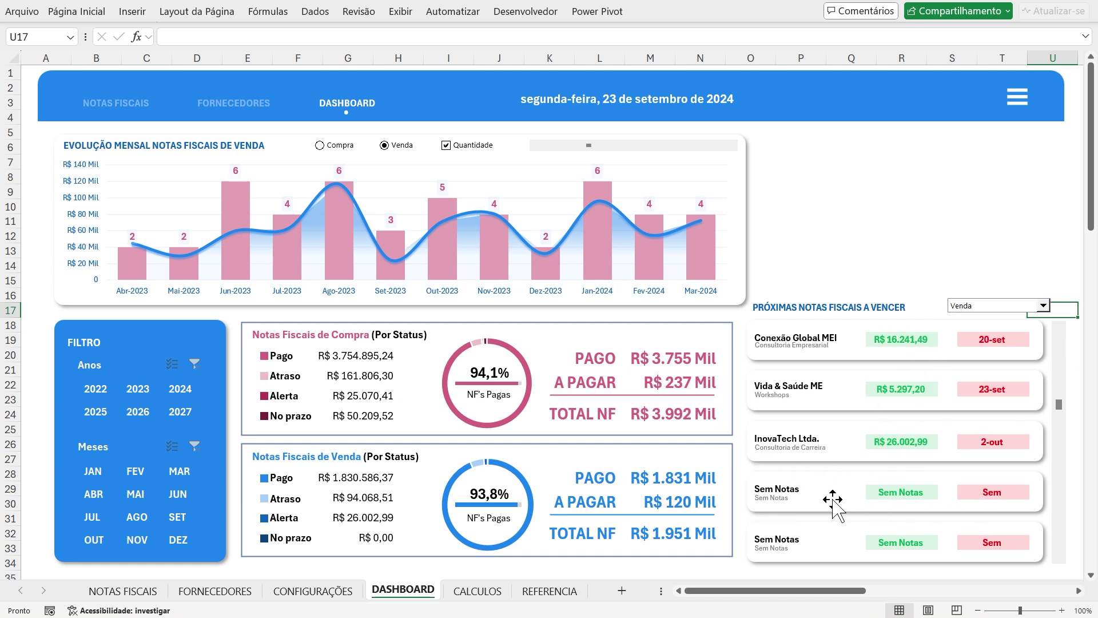
{"action": "left_click", "coordinate": [1055, 554]}
{"action": "left_click", "coordinate": [1057, 554]}
{"action": "left_click", "coordinate": [1057, 554]}
{"action": "left_click", "coordinate": [1056, 554]}
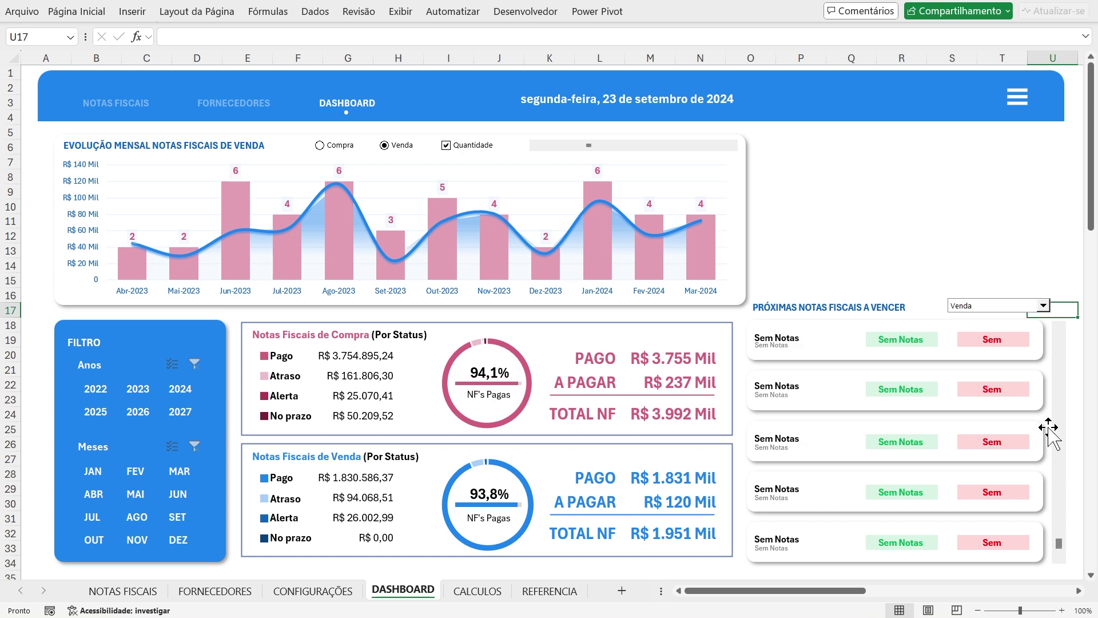
{"action": "left_click", "coordinate": [1059, 342]}
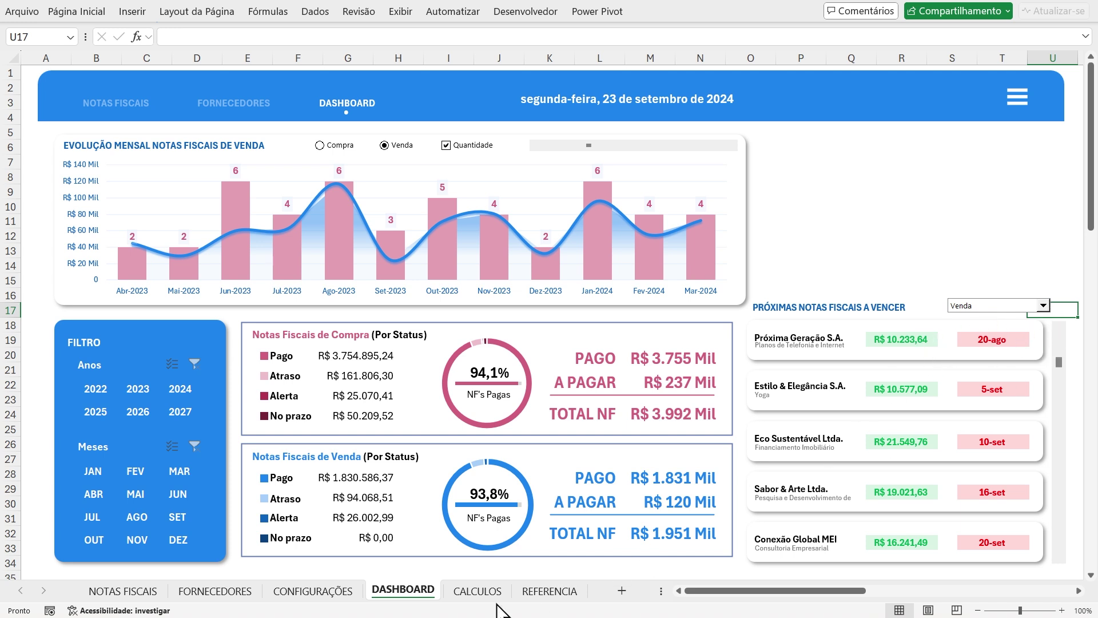
Examine the service entries AB11:AB19 in the upcoming-invoices filter table on the CALCULOS sheet
{"action": "left_click", "coordinate": [478, 590]}
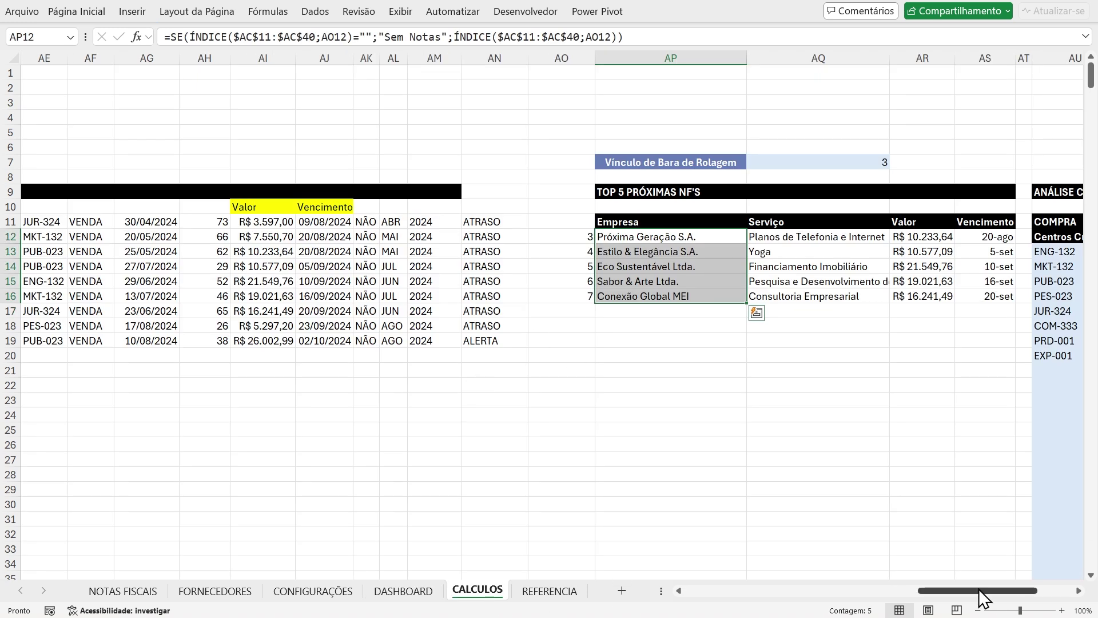
{"action": "left_click_drag", "start_coordinate": [978, 590], "coordinate": [883, 591]}
{"action": "left_click_drag", "start_coordinate": [502, 221], "coordinate": [503, 342]}
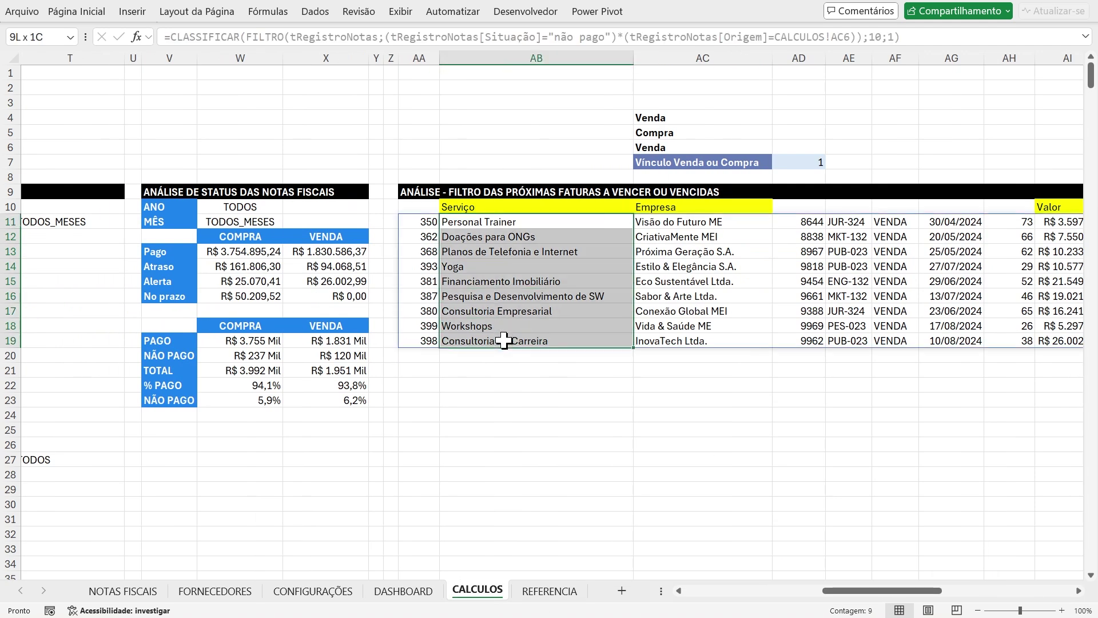
Browse the upcoming sales invoices on the DASHBOARD sheet to the end of the list and return to its start
{"action": "left_click", "coordinate": [755, 534]}
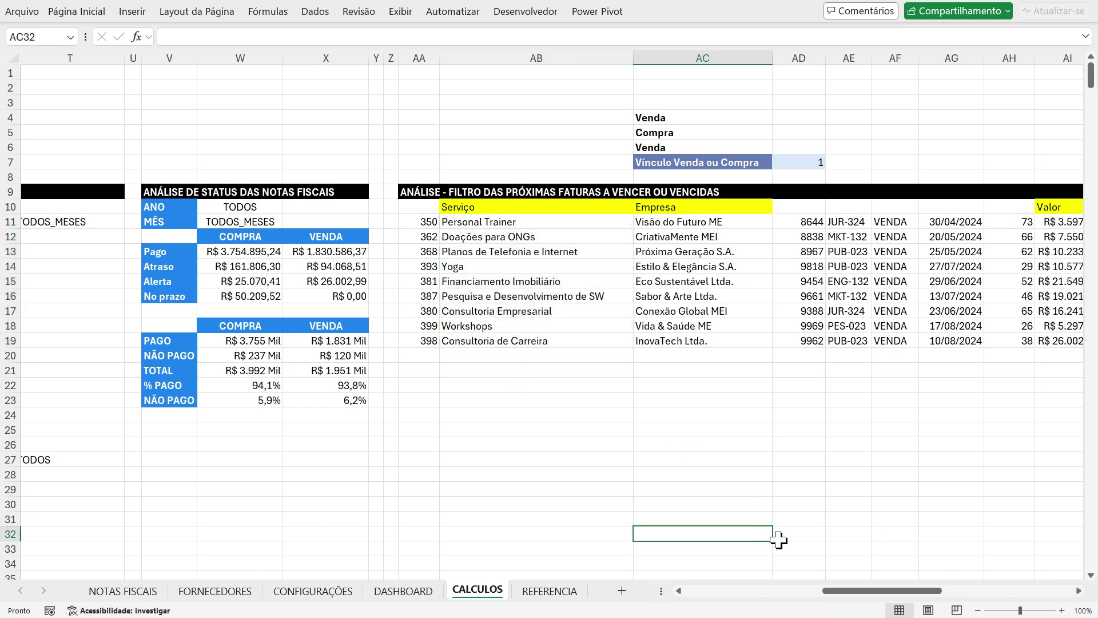
{"action": "left_click", "coordinate": [403, 590]}
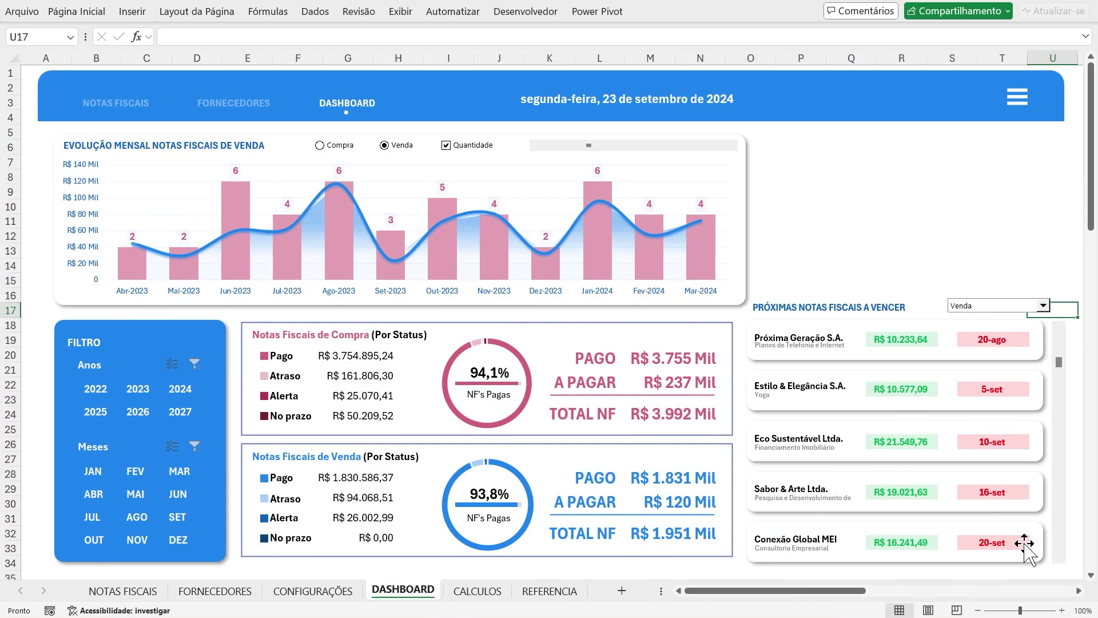
{"action": "left_click", "coordinate": [1060, 557]}
{"action": "left_click", "coordinate": [1060, 557]}
{"action": "left_click", "coordinate": [1060, 556]}
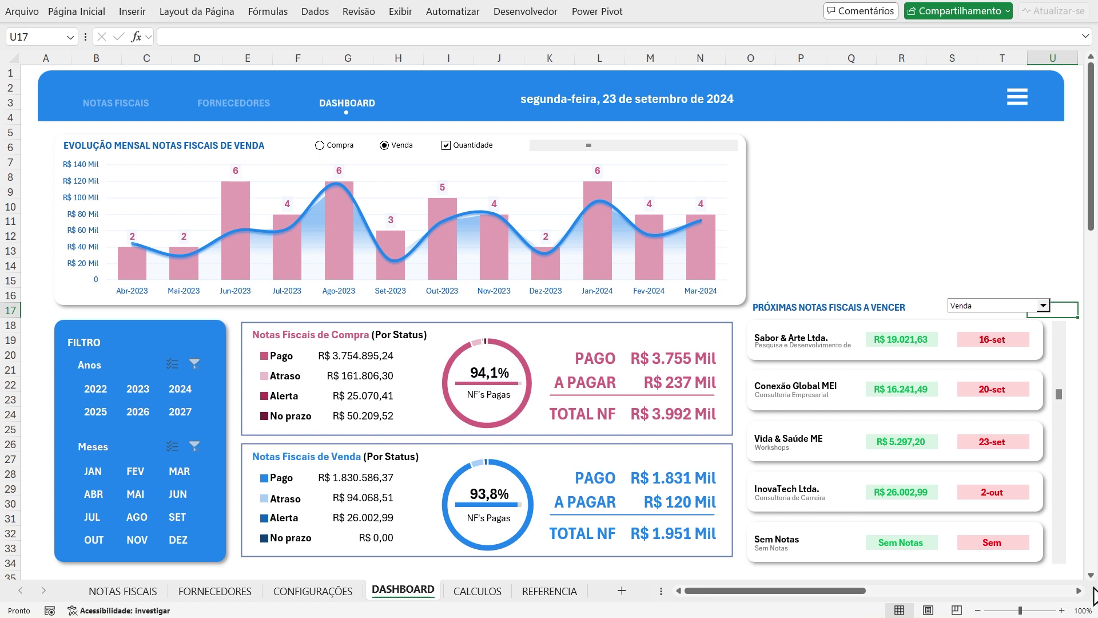
{"action": "left_click", "coordinate": [1061, 557]}
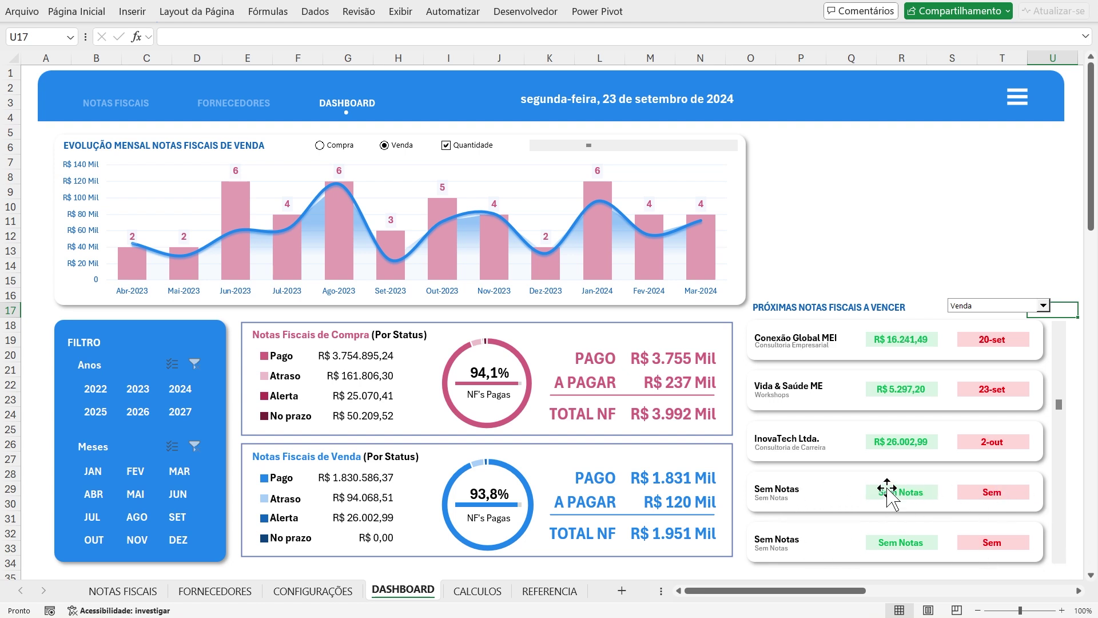
{"action": "left_click", "coordinate": [1063, 507]}
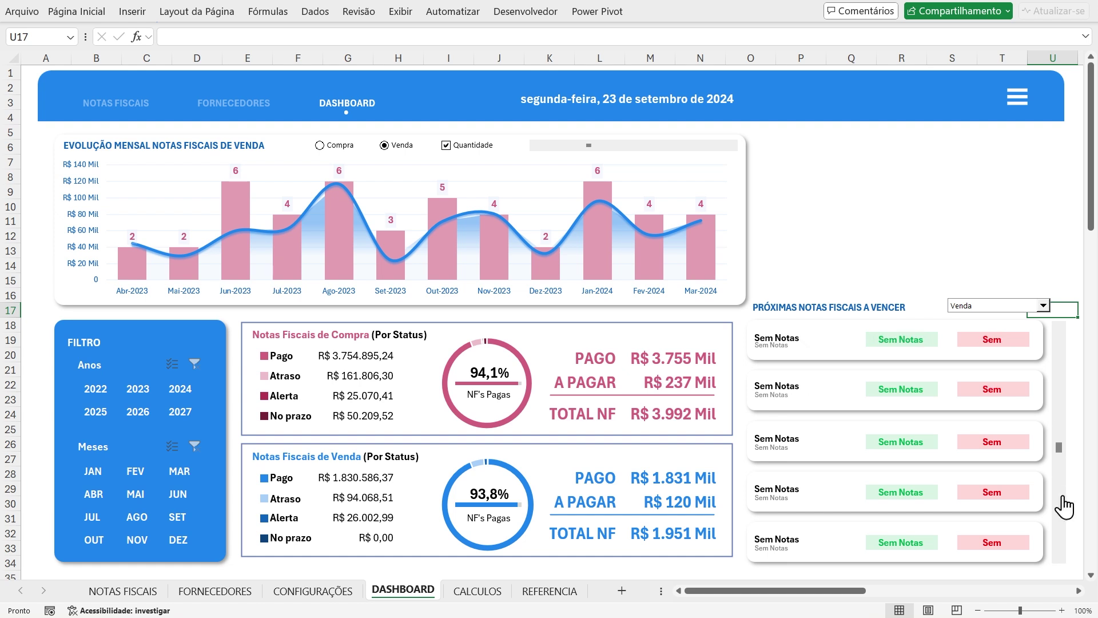
{"action": "left_click_drag", "start_coordinate": [1058, 424], "coordinate": [1057, 321]}
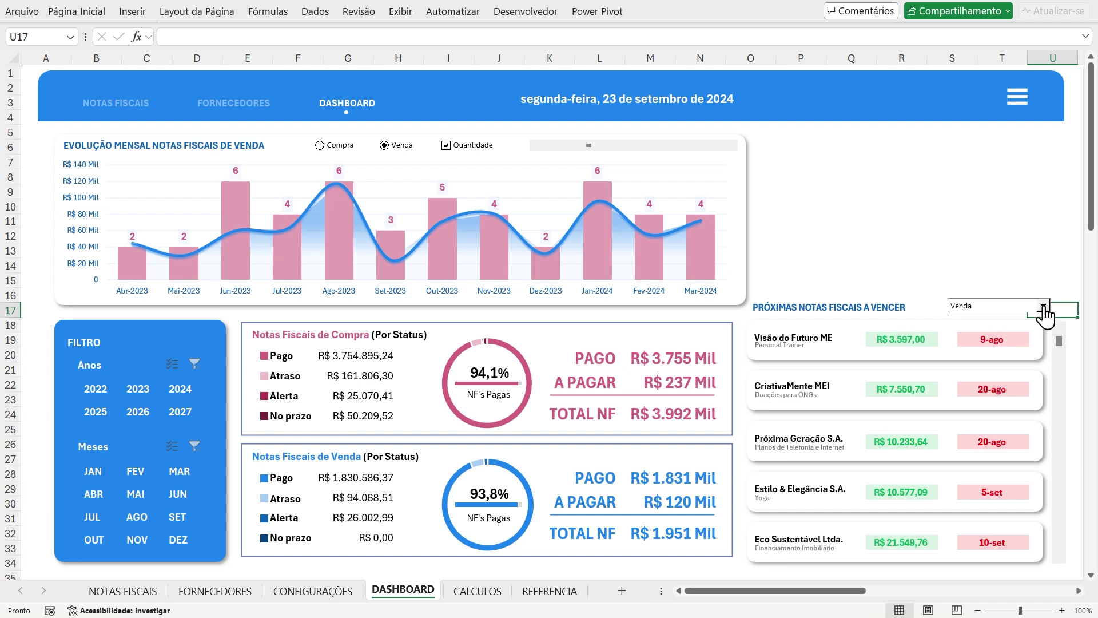
Switch the upcoming invoices list to Compra, browse its entries and return to the start of the list
{"action": "left_click", "coordinate": [1043, 306]}
{"action": "left_click", "coordinate": [979, 325]}
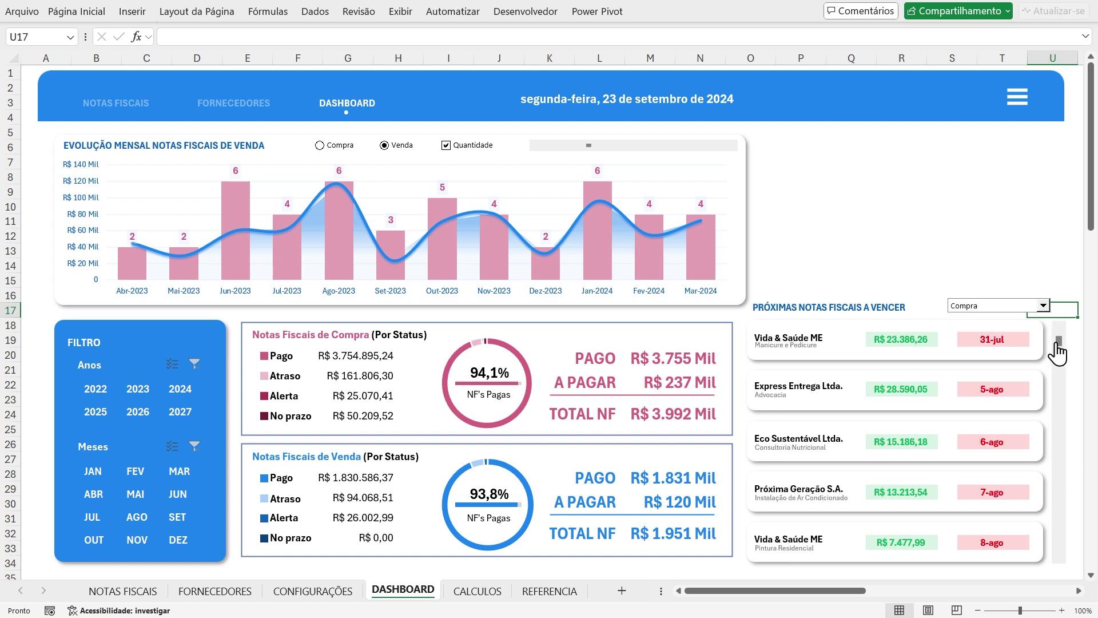
{"action": "left_click", "coordinate": [1056, 557]}
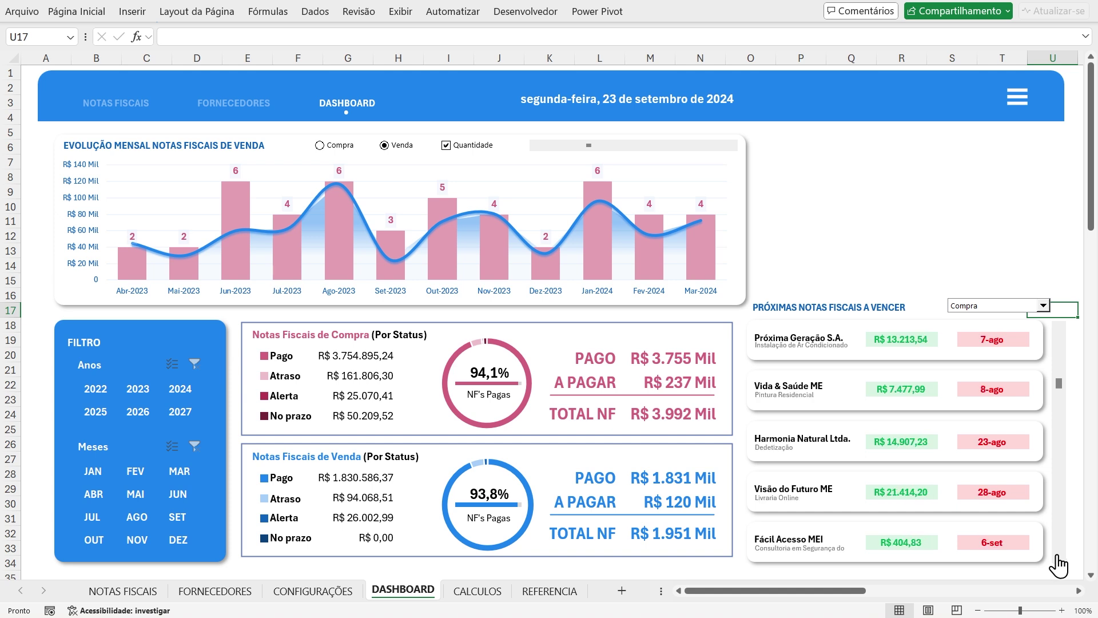
{"action": "left_click", "coordinate": [1057, 559]}
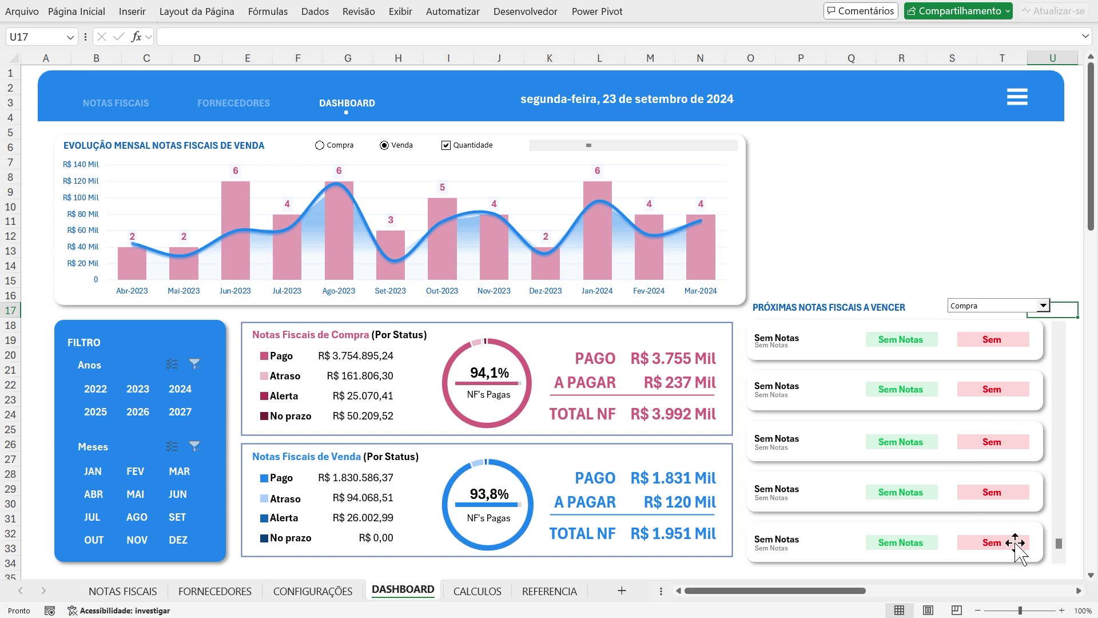
{"action": "left_click", "coordinate": [1061, 347]}
{"action": "left_click_drag", "start_coordinate": [1062, 342], "coordinate": [1059, 341]}
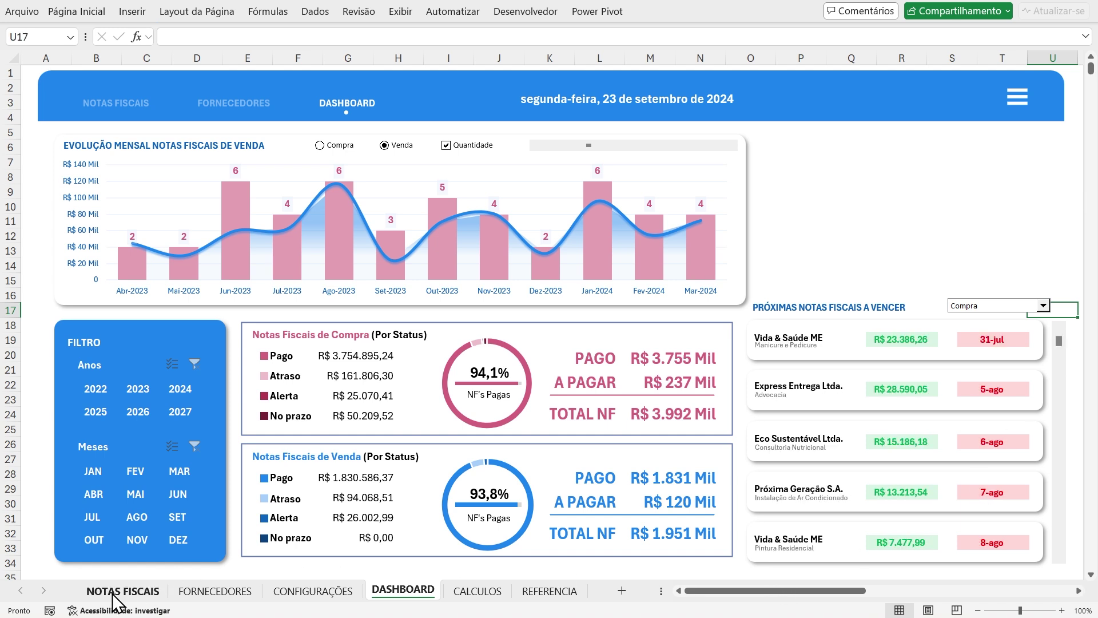
{"action": "left_click", "coordinate": [120, 592]}
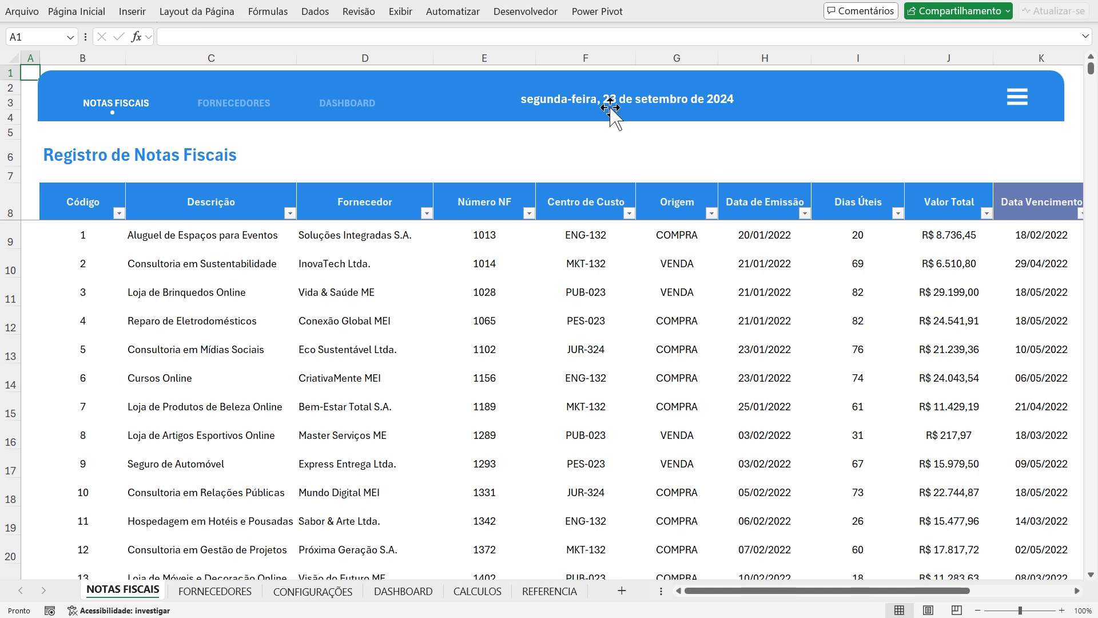
{"action": "left_click", "coordinate": [345, 111]}
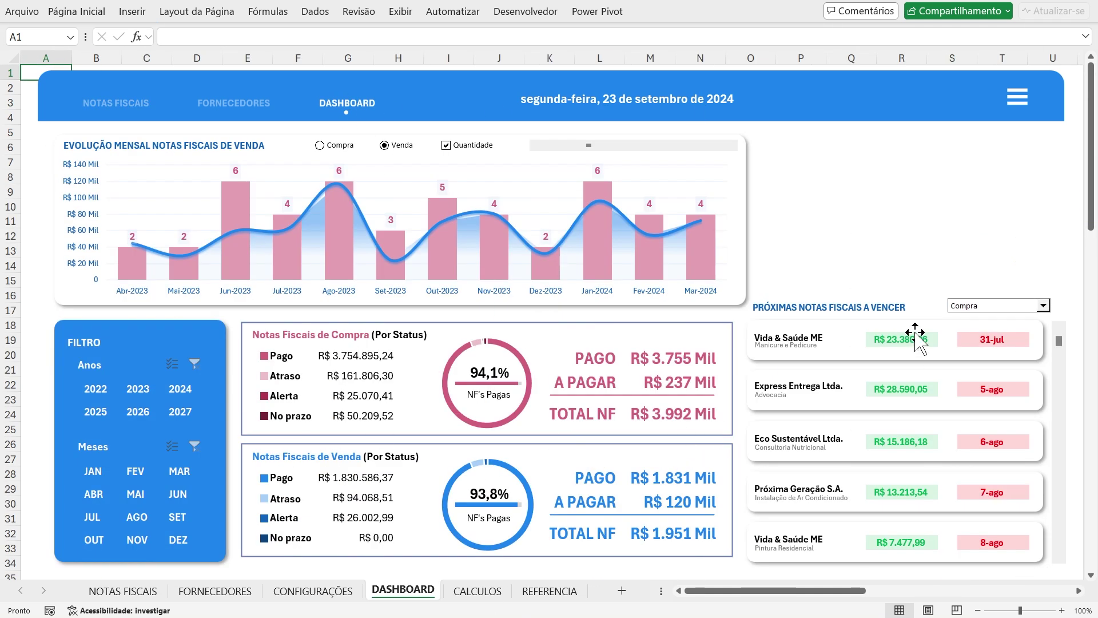
{"action": "left_click", "coordinate": [1053, 220]}
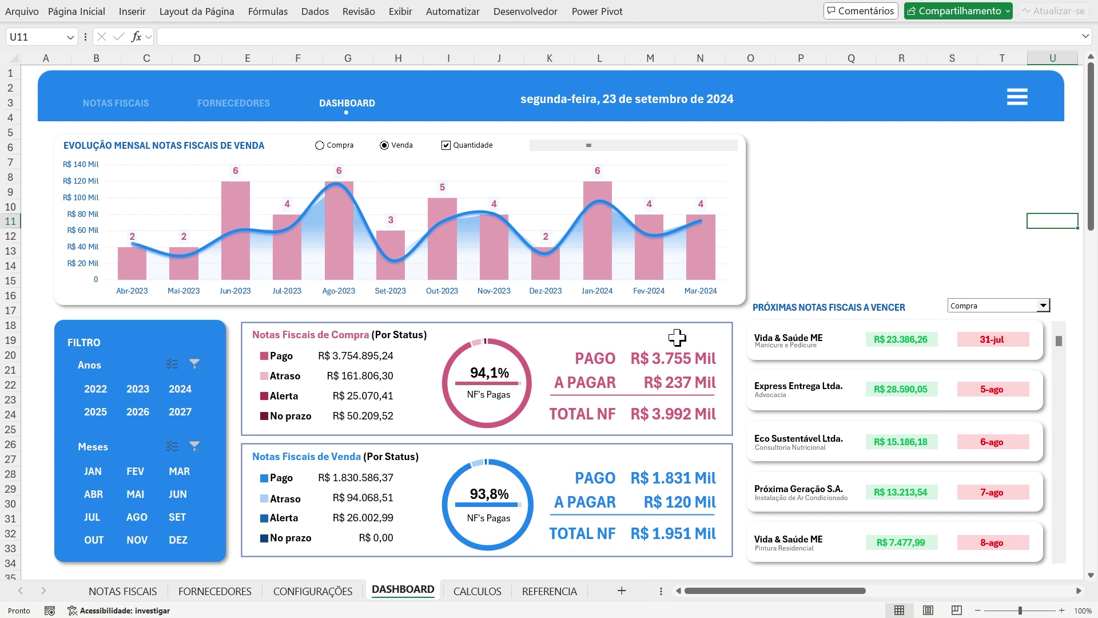
{"action": "key", "text": "Up"}
{"action": "key", "text": "Left"}
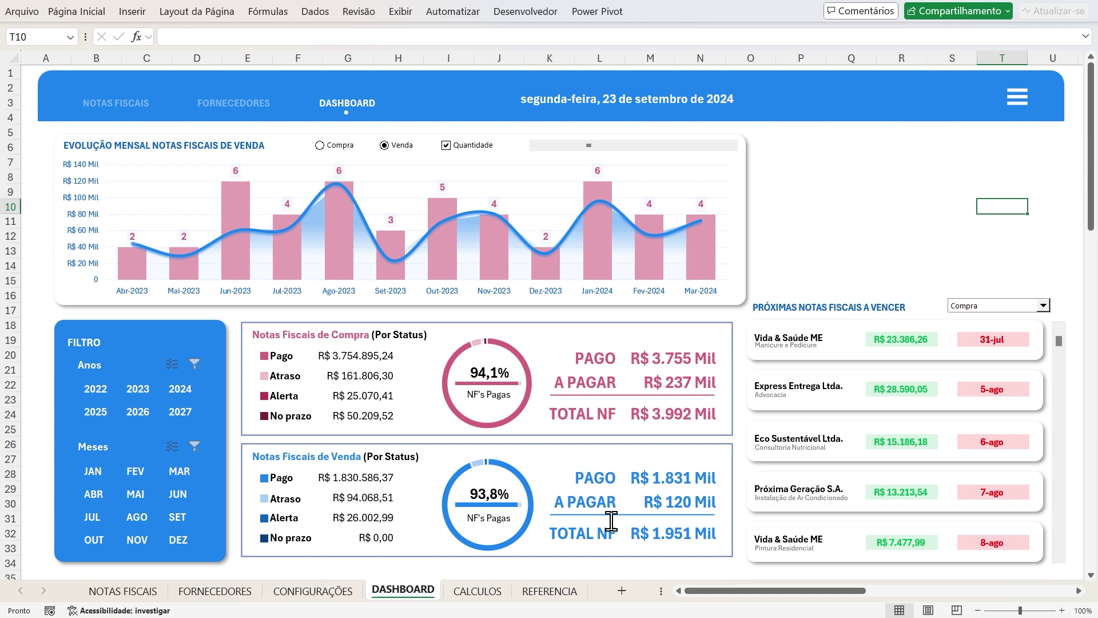
Examine the cost centre codes and purchase totals on the CALCULOS sheet, including the formulas in the blank-looking cells AU21 and AV21
{"action": "left_click", "coordinate": [477, 595]}
{"action": "left_click_drag", "start_coordinate": [786, 250], "coordinate": [782, 356]}
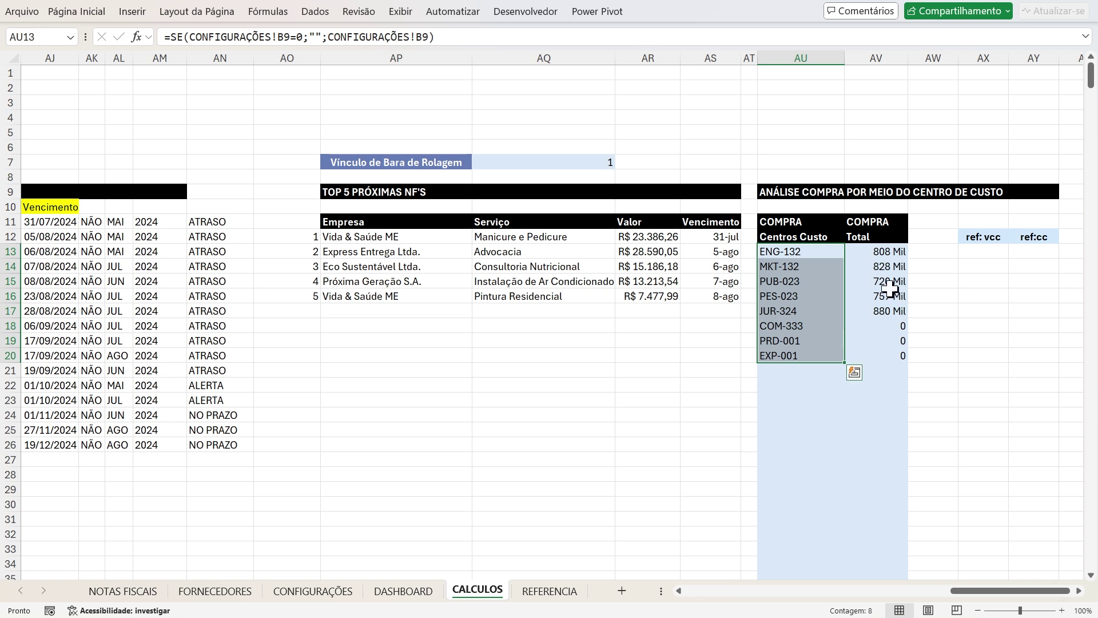
{"action": "left_click", "coordinate": [797, 369]}
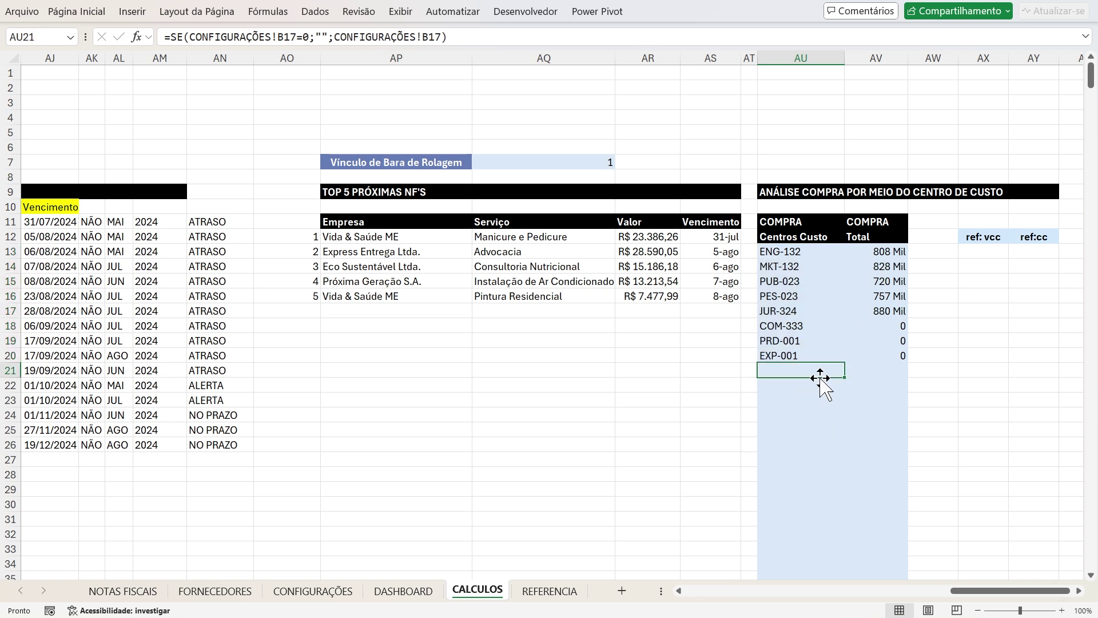
{"action": "left_click_drag", "start_coordinate": [785, 237], "coordinate": [788, 358]}
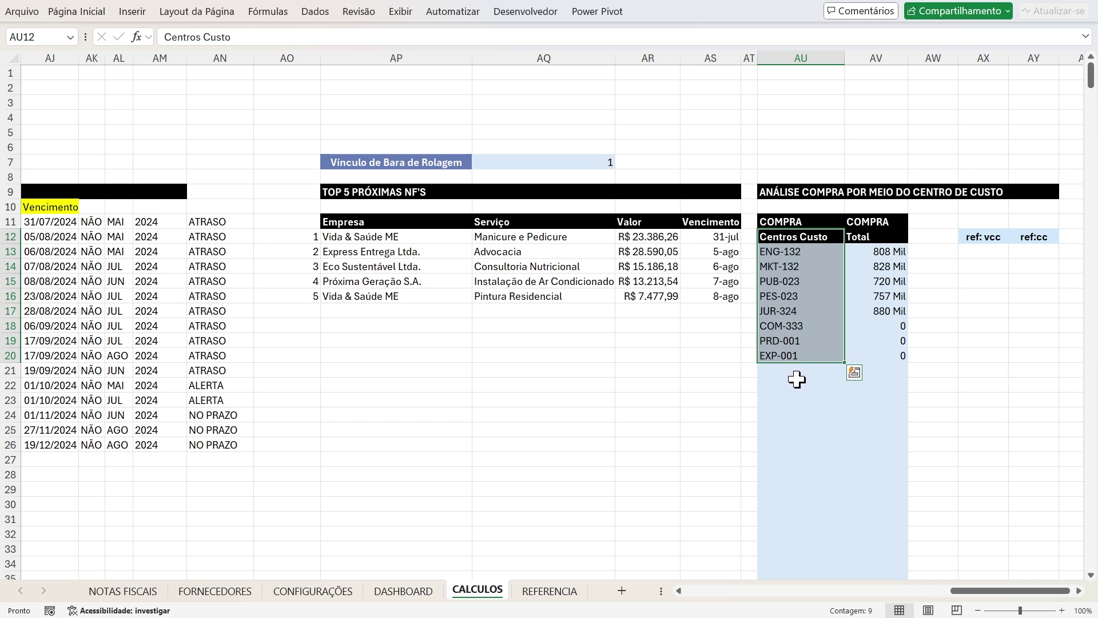
{"action": "left_click", "coordinate": [797, 378]}
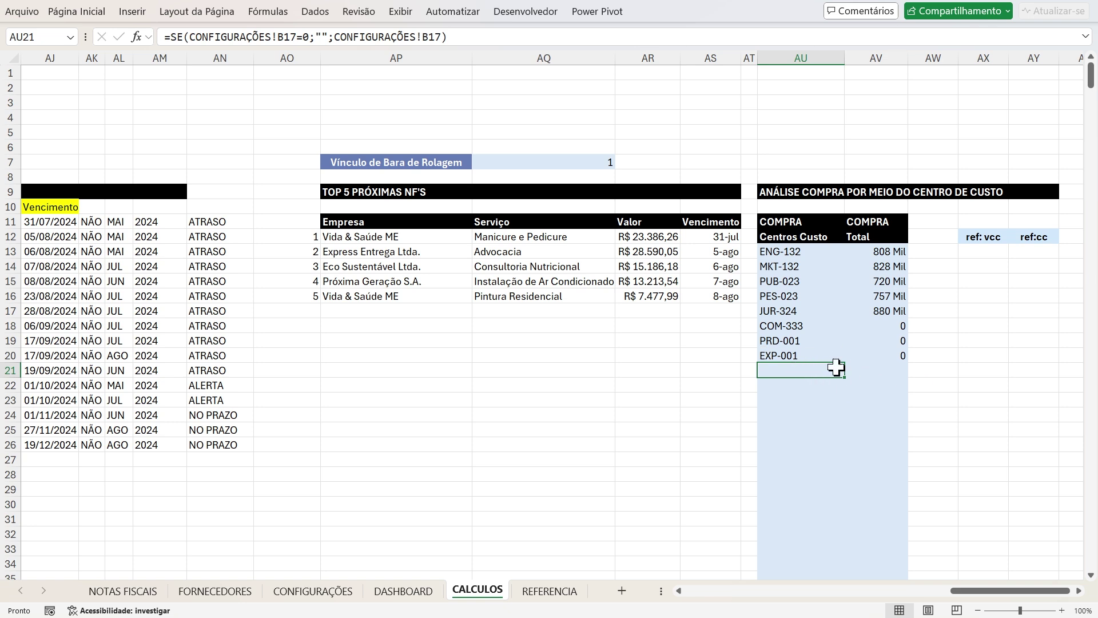
{"action": "left_click", "coordinate": [881, 369]}
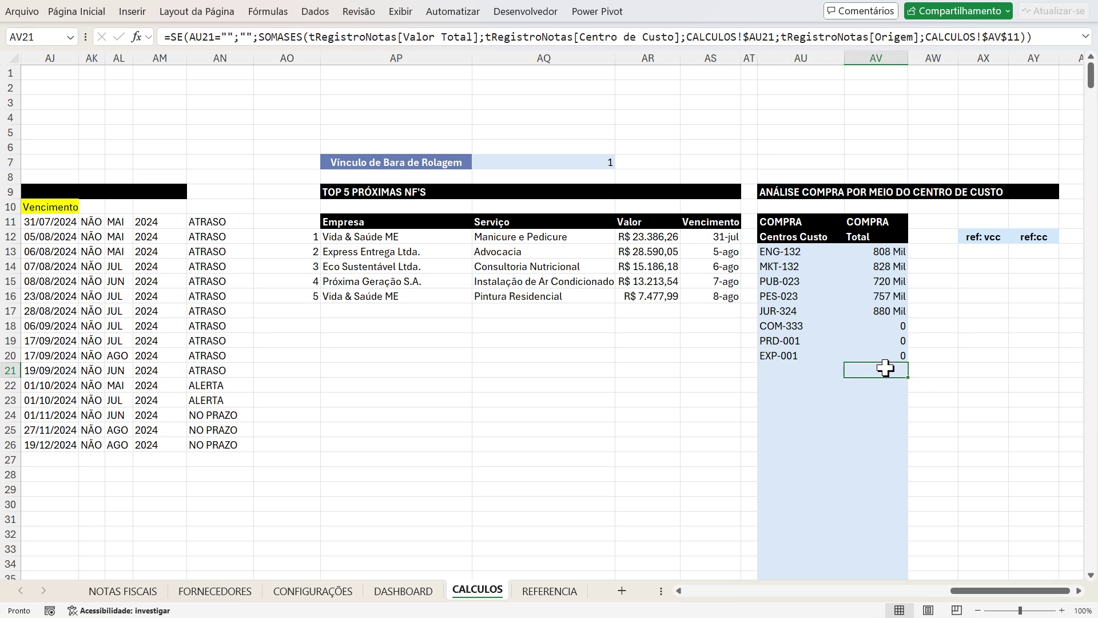
{"action": "left_click_drag", "start_coordinate": [892, 251], "coordinate": [891, 312]}
{"action": "left_click_drag", "start_coordinate": [796, 252], "coordinate": [873, 308]}
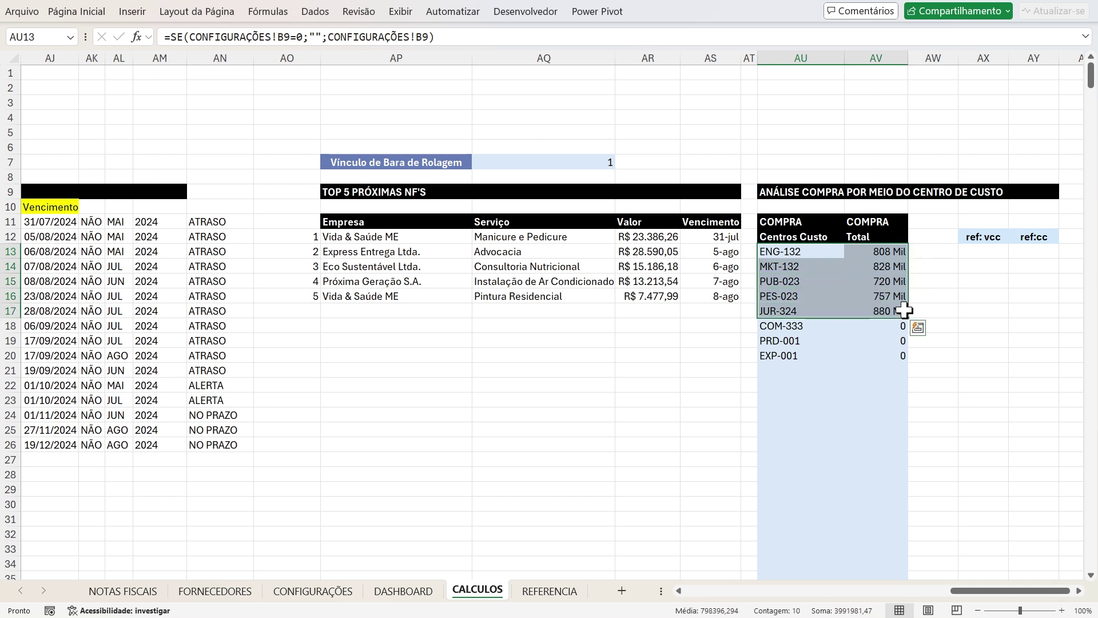
{"action": "left_click_drag", "start_coordinate": [826, 327], "coordinate": [876, 359]}
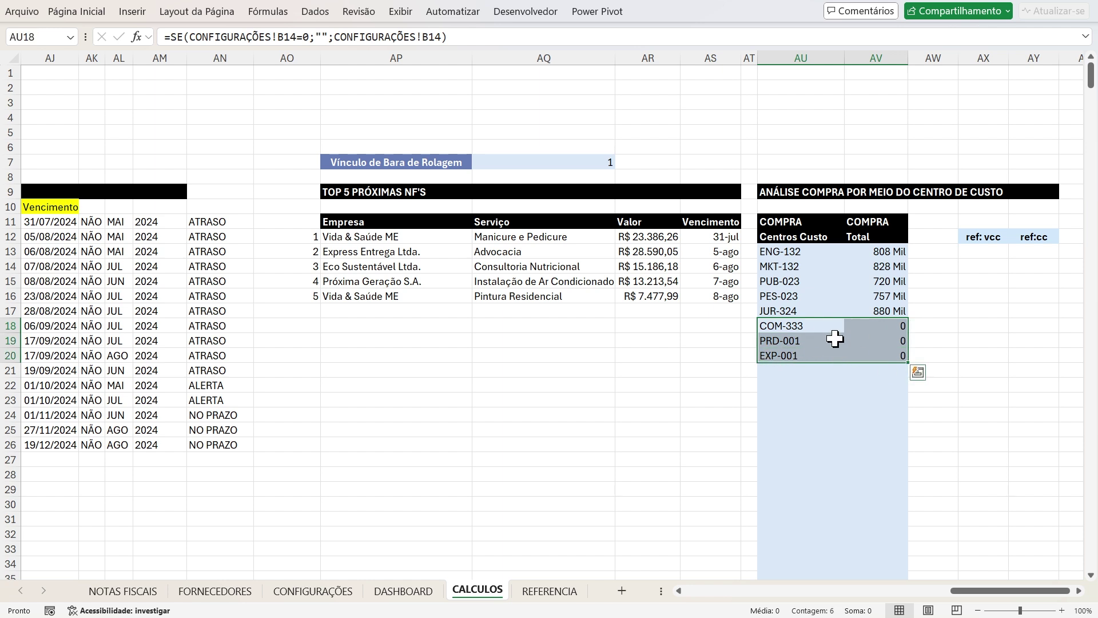
{"action": "left_click_drag", "start_coordinate": [787, 253], "coordinate": [857, 415]}
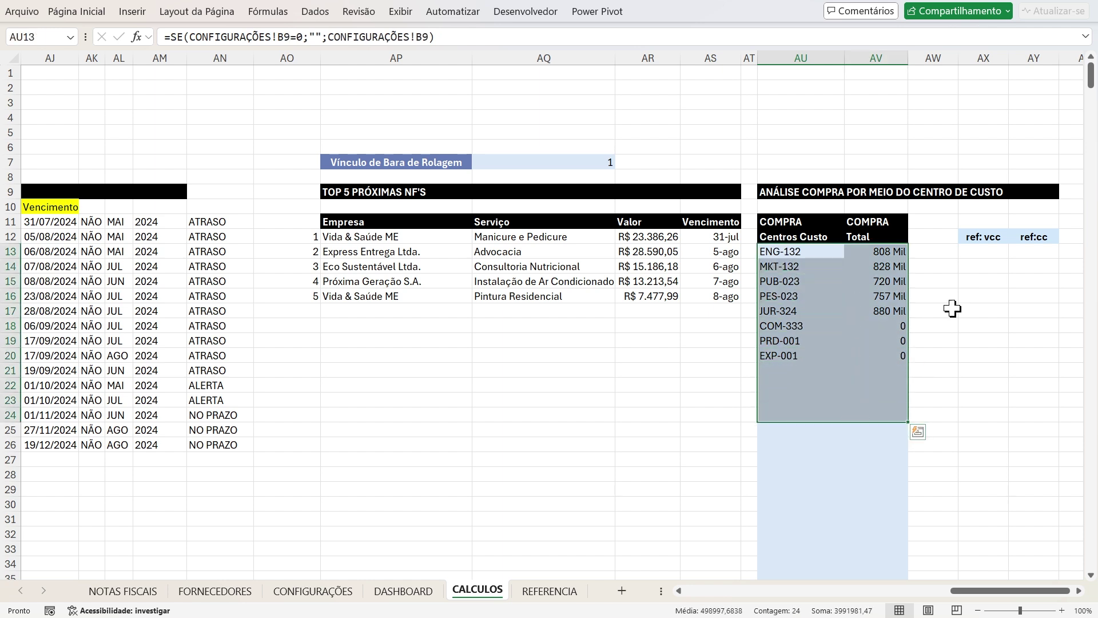
{"action": "left_click", "coordinate": [995, 280]}
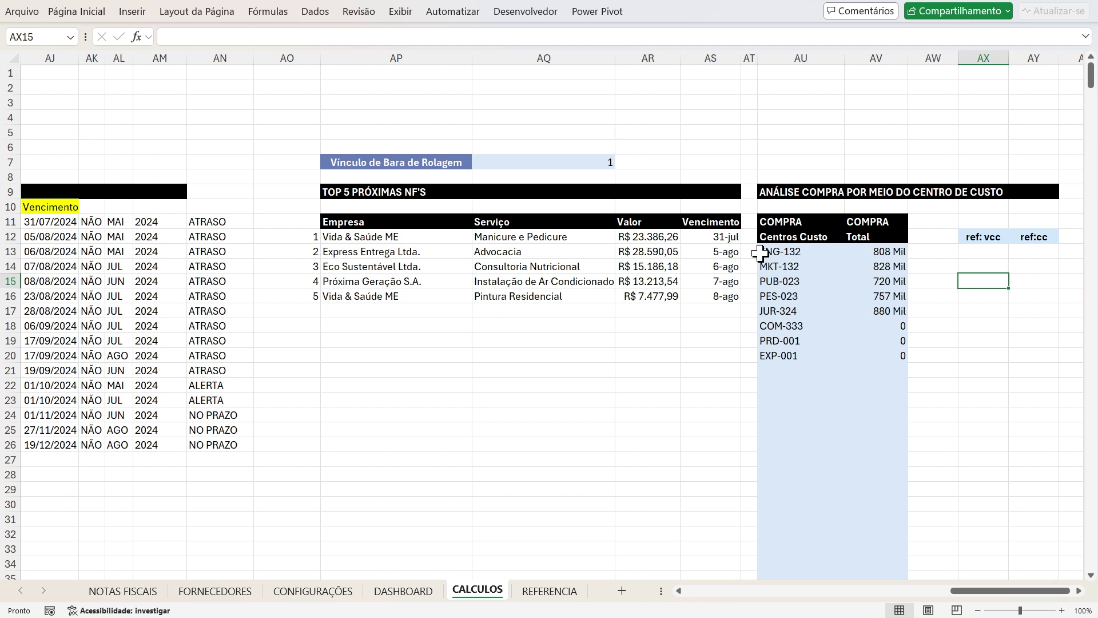
Insert a 2D clustered column chart of the cost centre totals in AU13:AV20 and place it below the TOP 5 table
{"action": "left_click_drag", "start_coordinate": [764, 253], "coordinate": [878, 353]}
{"action": "left_click", "coordinate": [133, 12]}
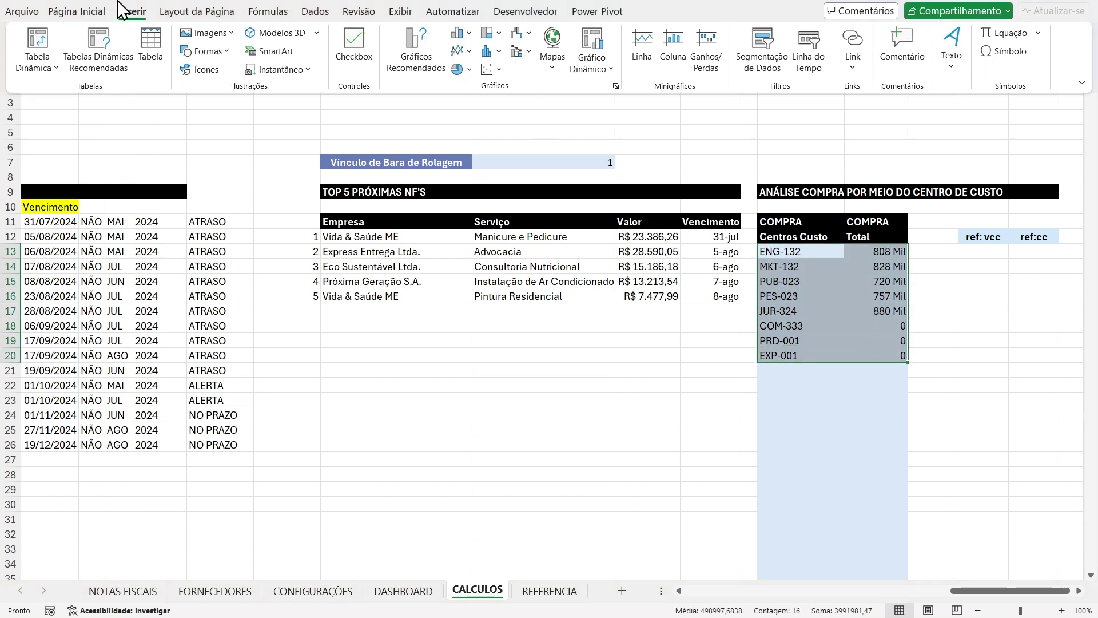
{"action": "left_click", "coordinate": [461, 32]}
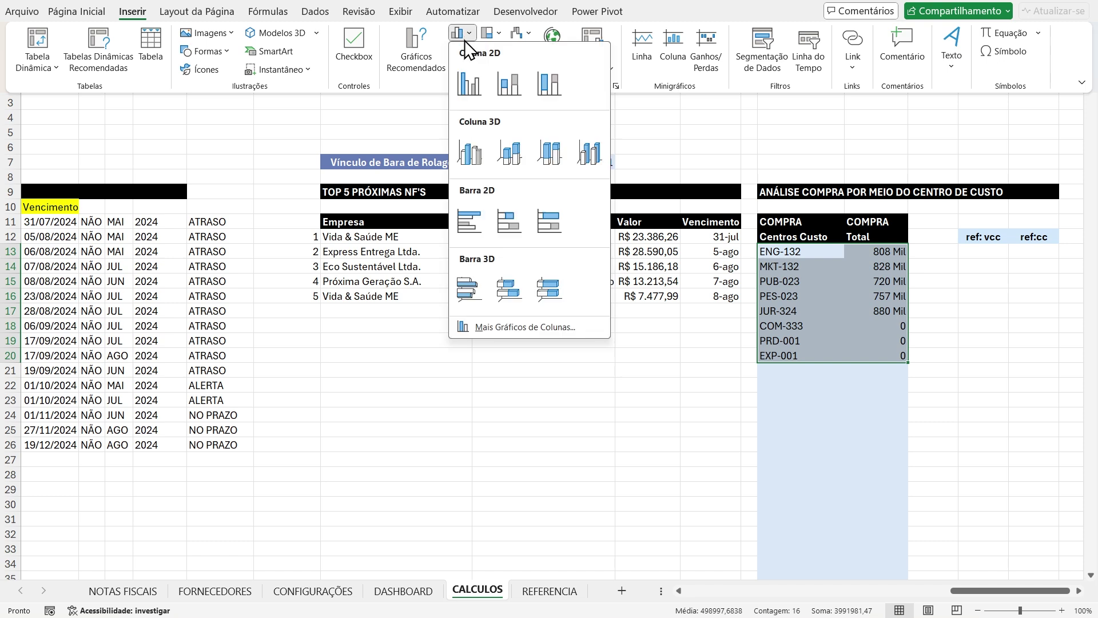
{"action": "left_click", "coordinate": [470, 84]}
{"action": "left_click_drag", "start_coordinate": [637, 282], "coordinate": [640, 347]}
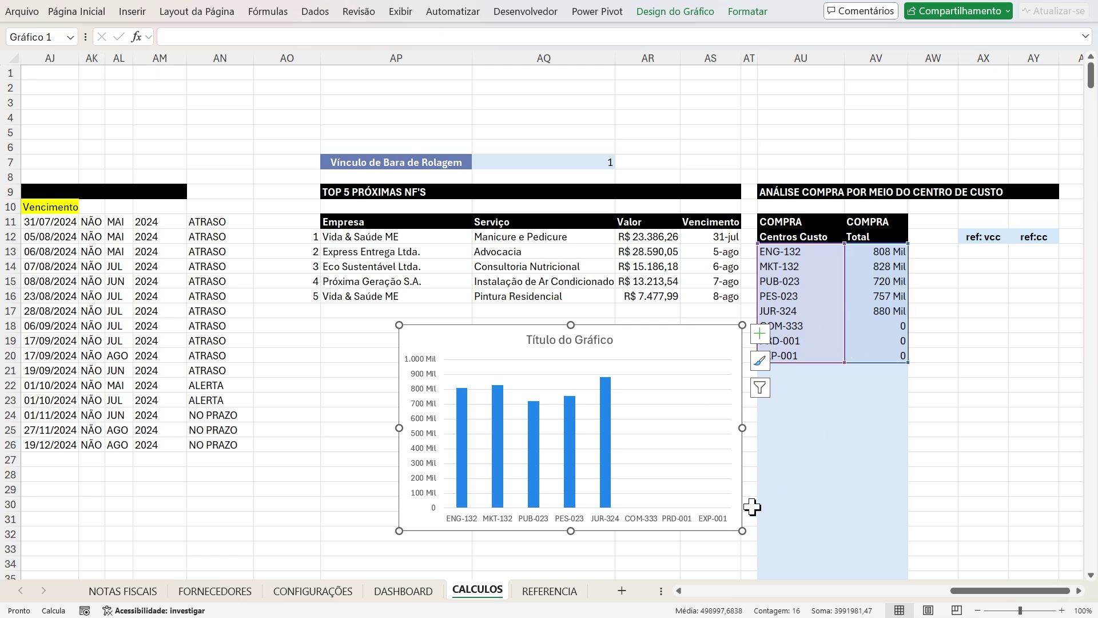
Try extending the chart's source range down to row 24, and delete the chart
{"action": "left_click_drag", "start_coordinate": [908, 364], "coordinate": [908, 406]}
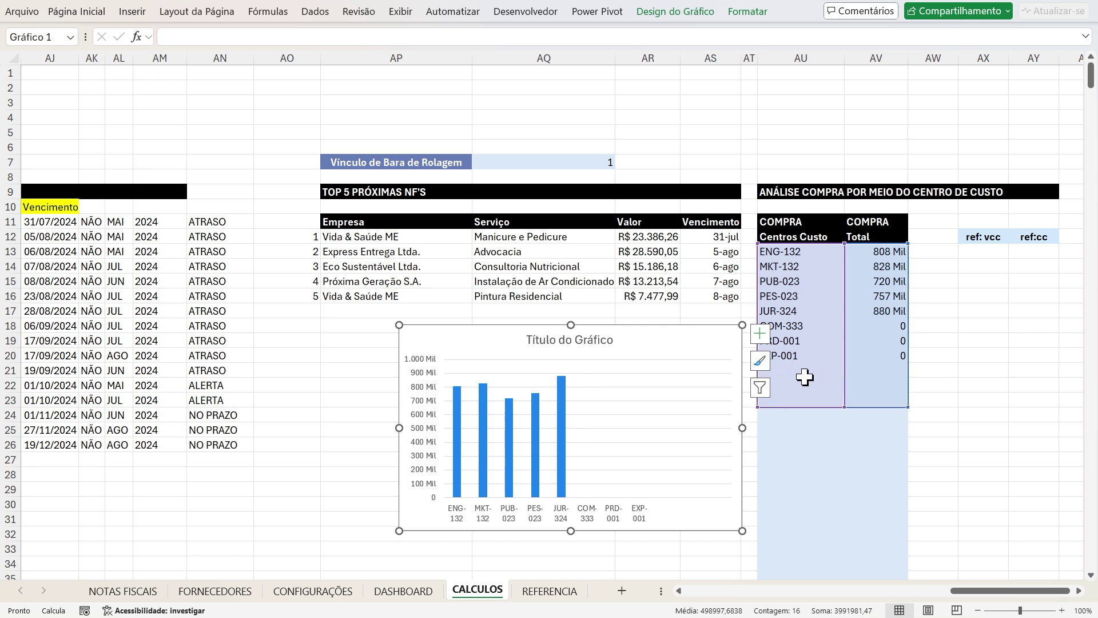
{"action": "left_click_drag", "start_coordinate": [908, 406], "coordinate": [908, 422]}
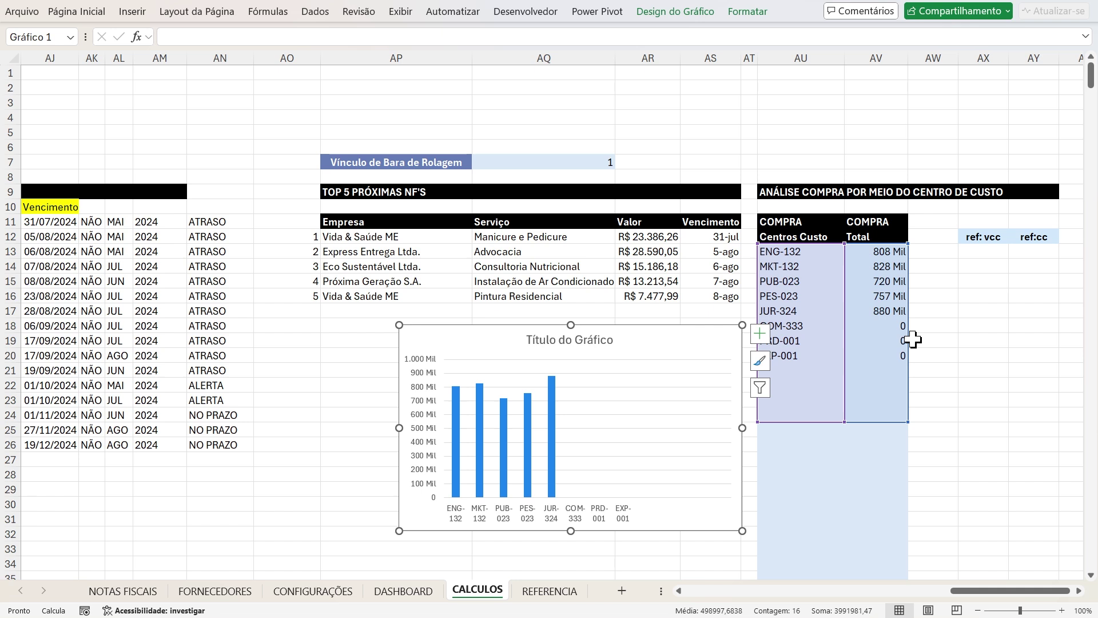
{"action": "key", "text": "Delete"}
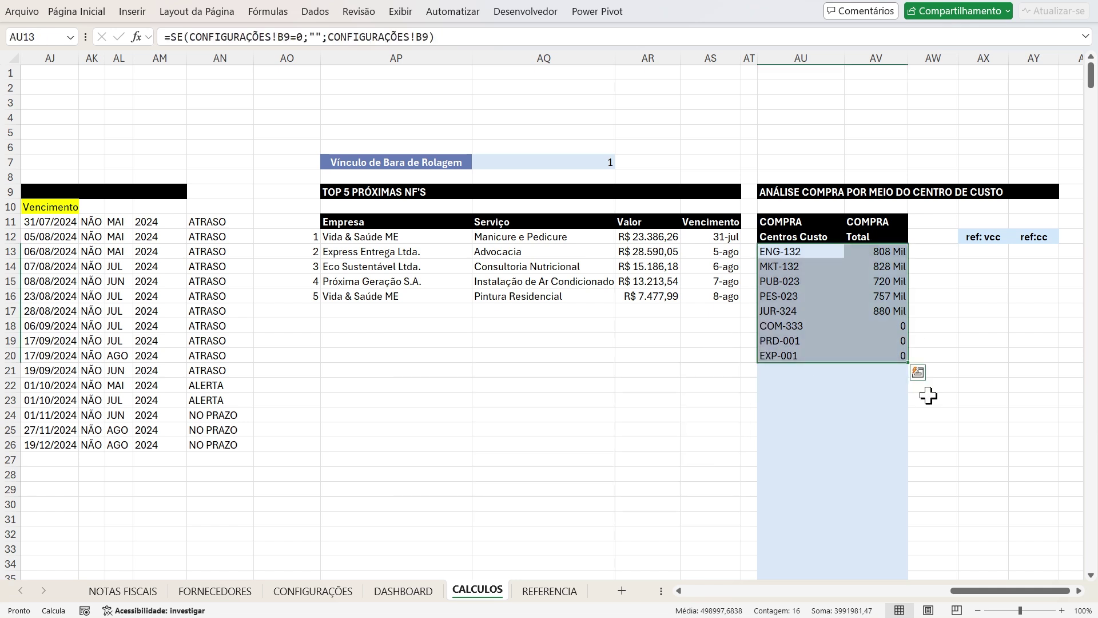
Change the helper column heading in AX12 to "ref: cc"
{"action": "left_click", "coordinate": [963, 281]}
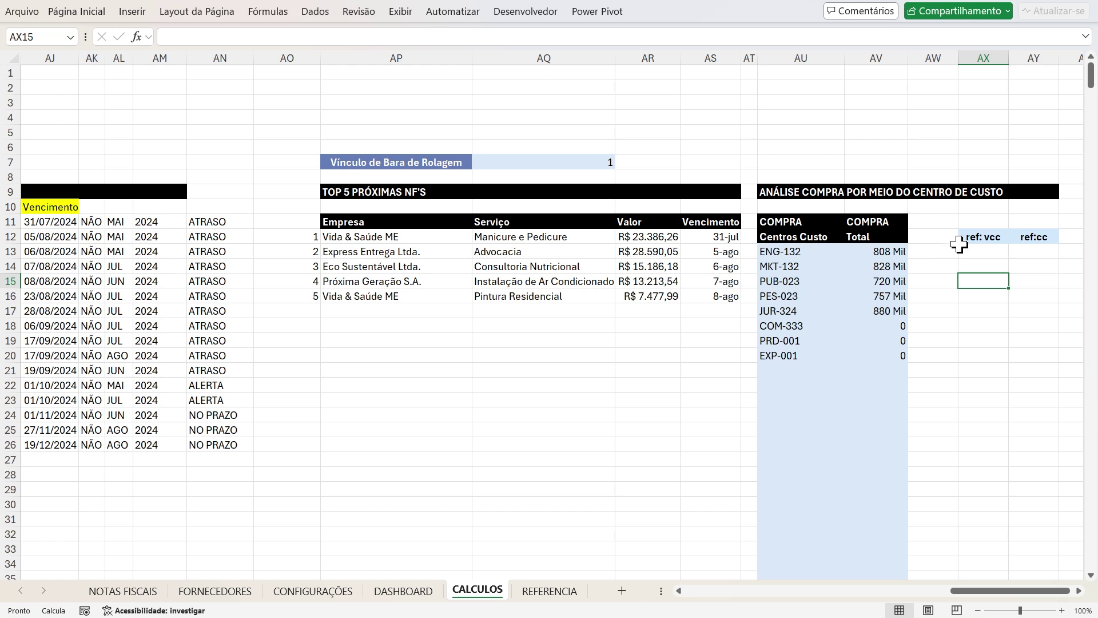
{"action": "left_click", "coordinate": [989, 243]}
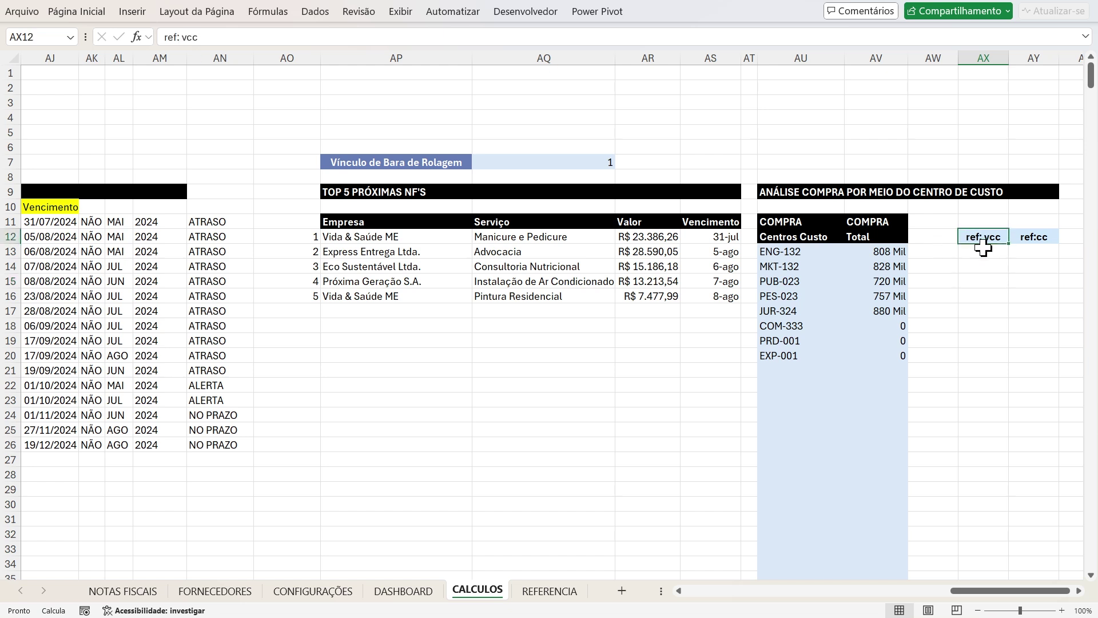
{"action": "left_click", "coordinate": [984, 57]}
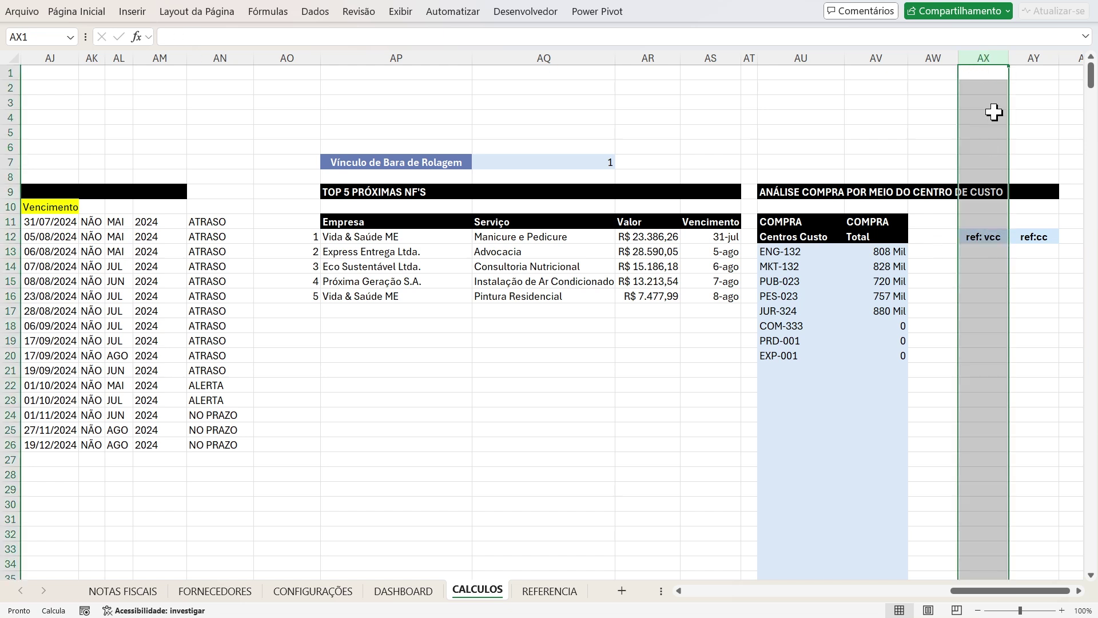
{"action": "left_click", "coordinate": [989, 239]}
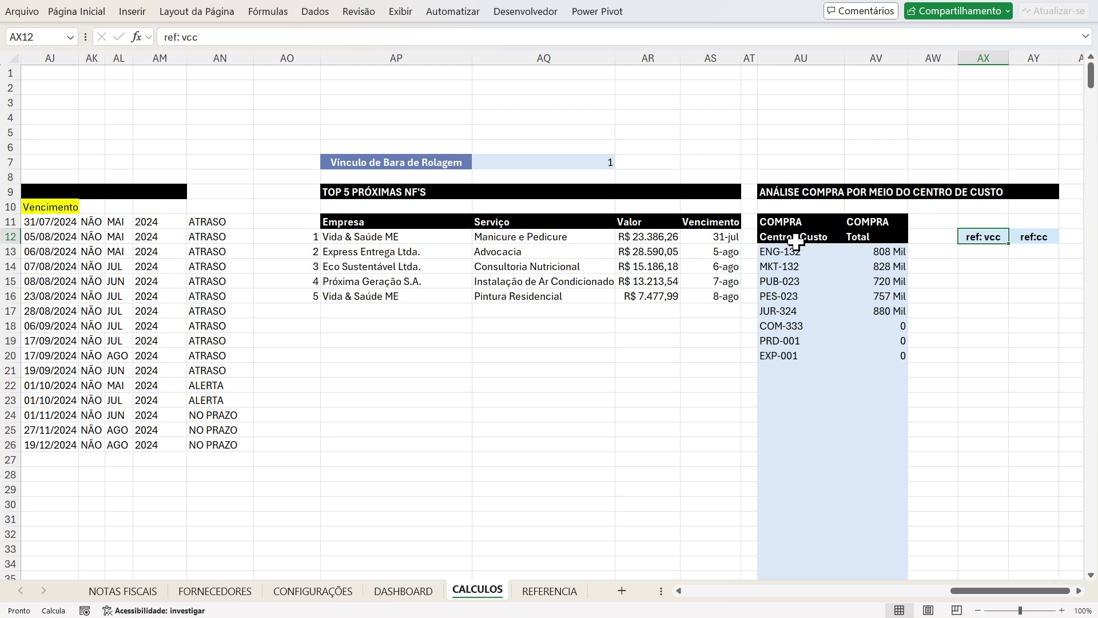
{"action": "double_click", "coordinate": [984, 236]}
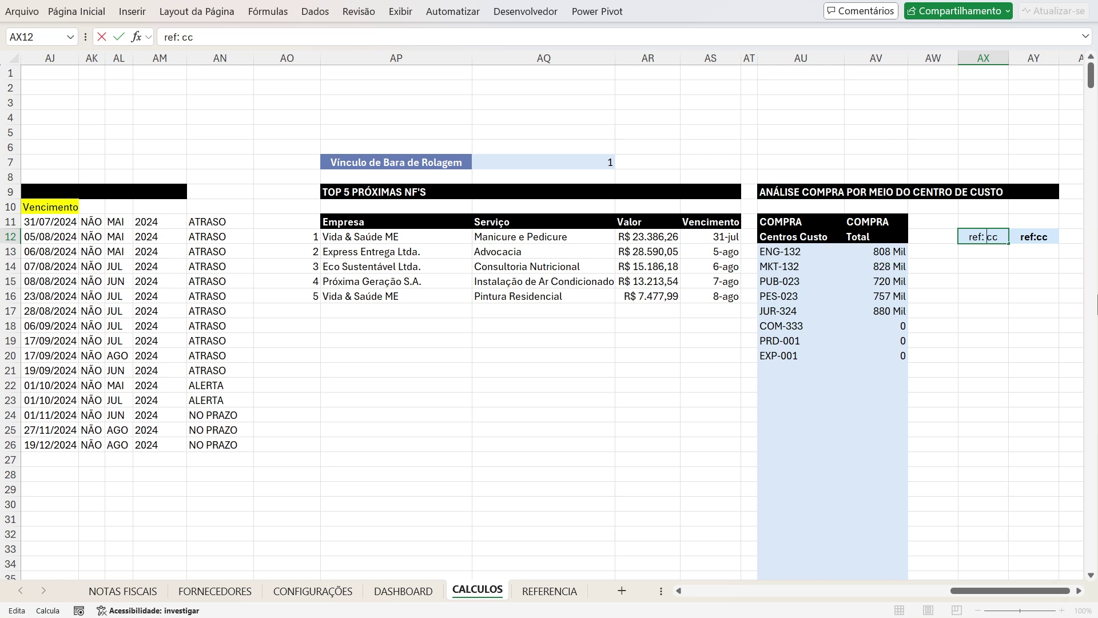
{"action": "key", "text": "Return"}
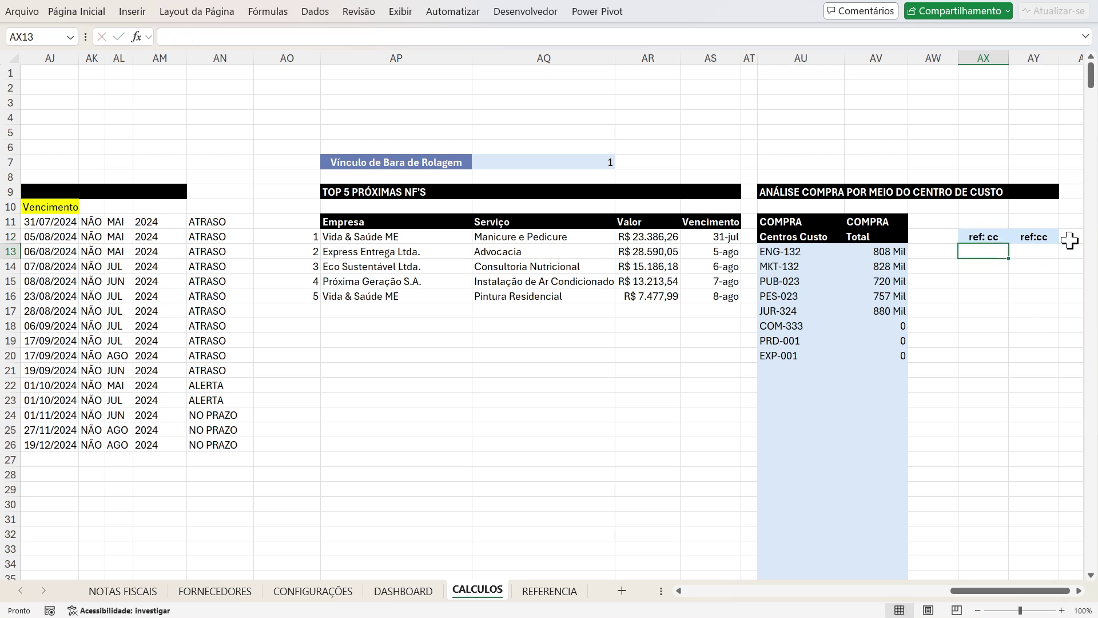
Change the helper column heading in AY12 to "ref:vcc"
{"action": "double_click", "coordinate": [1030, 237]}
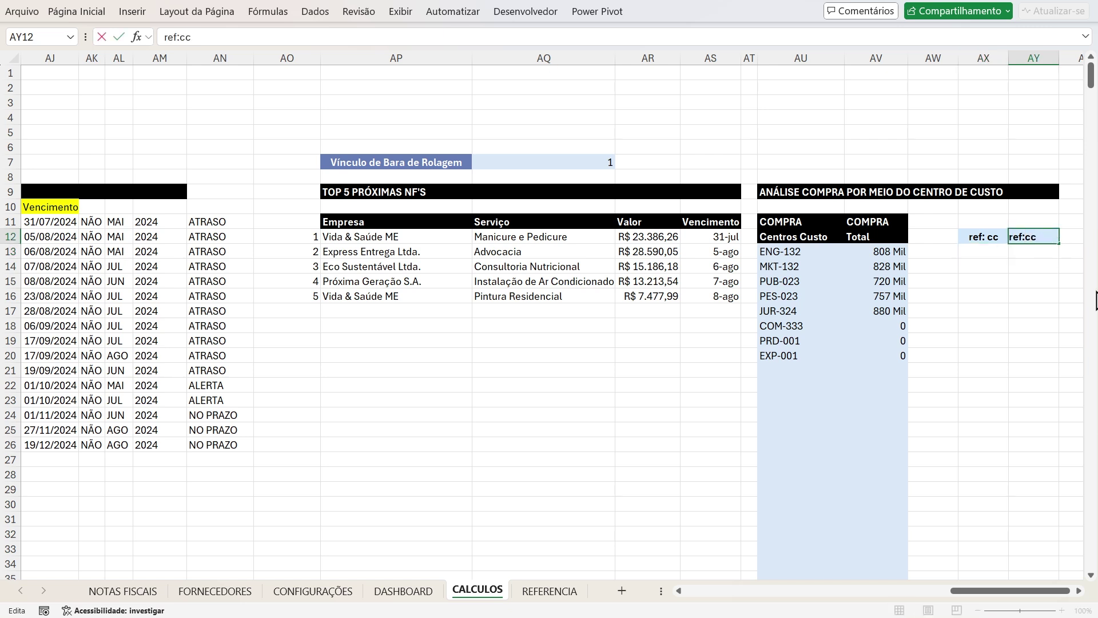
{"action": "type", "text": "v"}
{"action": "key", "text": "Return"}
Start a formula in AX13 with two empty ÍNDICE functions joined by a colon as a range: =índice():ÍNDICE()
{"action": "mouse_move", "coordinate": [977, 247]}
{"action": "left_mouse_down"}
{"action": "mouse_move", "coordinate": [983, 324]}
{"action": "mouse_move", "coordinate": [1014, 324]}
{"action": "mouse_move", "coordinate": [1003, 250]}
{"action": "mouse_move", "coordinate": [993, 251]}
{"action": "left_mouse_up"}
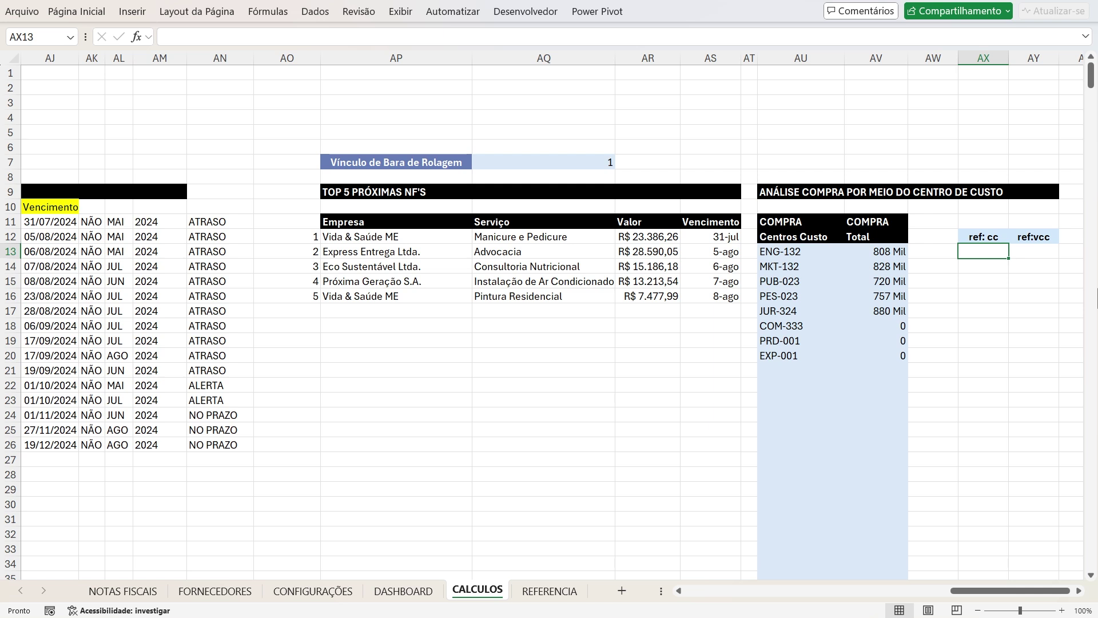
{"action": "type", "text": "="}
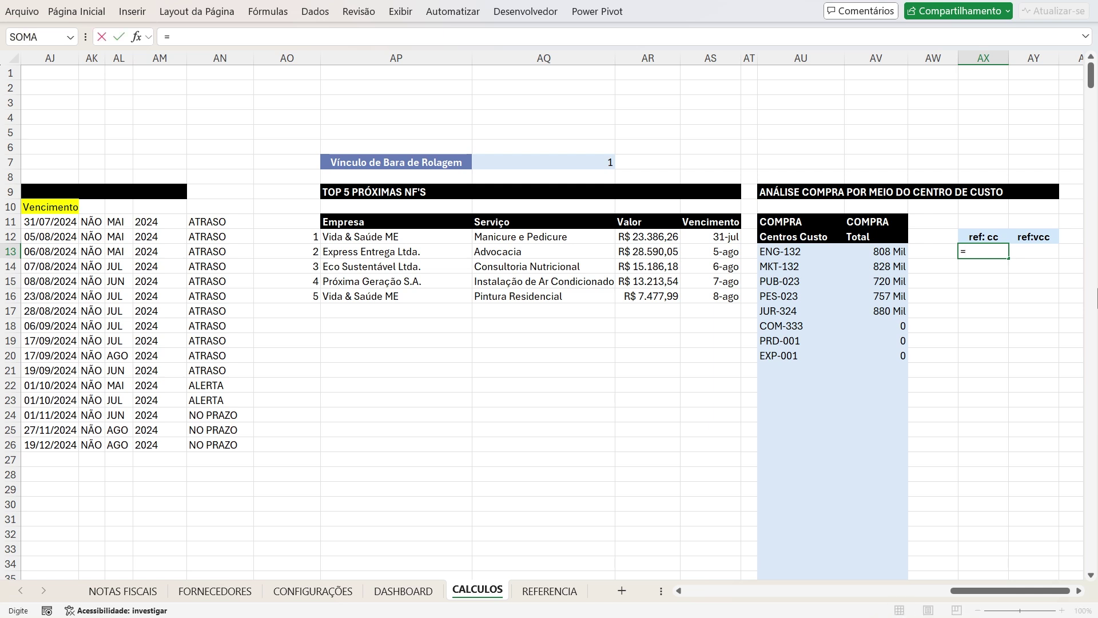
{"action": "type", "text": "índice"}
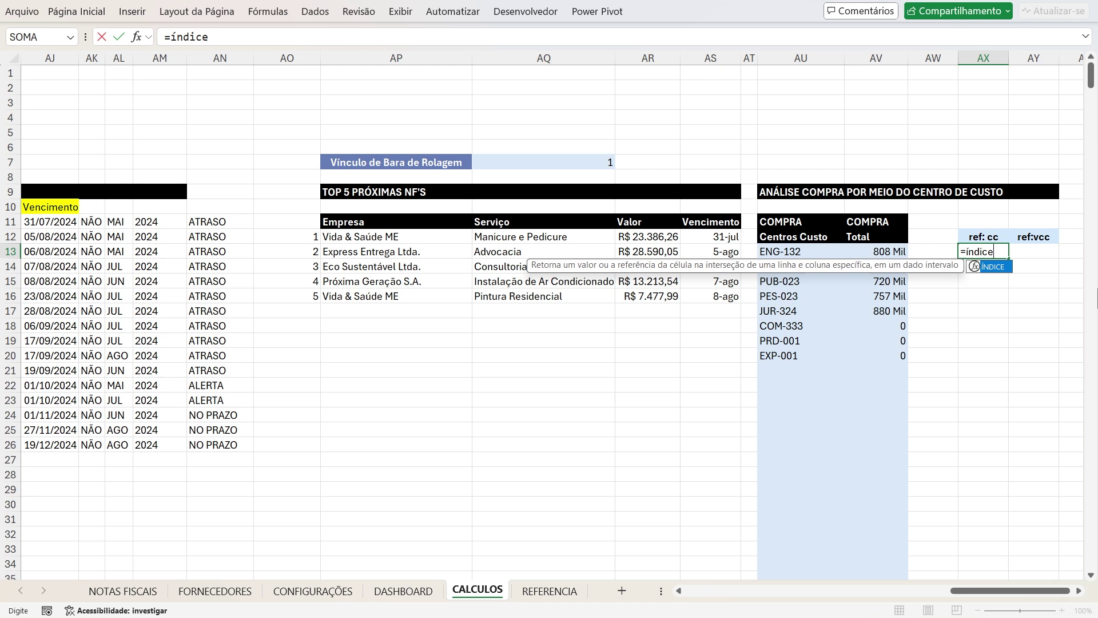
{"action": "type", "text": "():"}
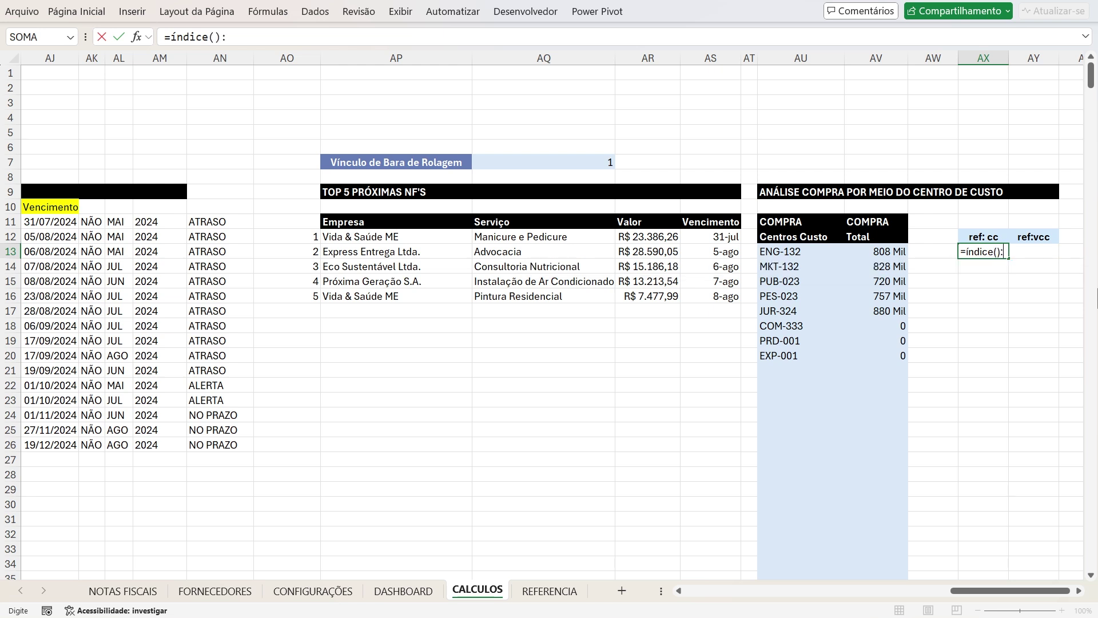
{"action": "type", "text": "índice"}
{"action": "double_click", "coordinate": [1031, 266]}
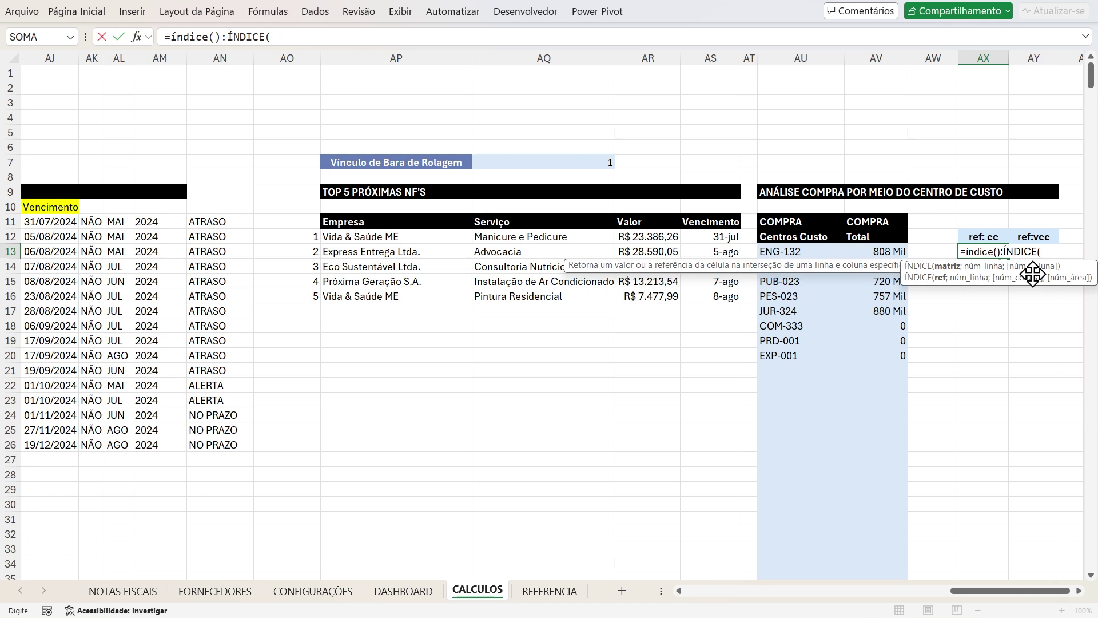
{"action": "type", "text": ")"}
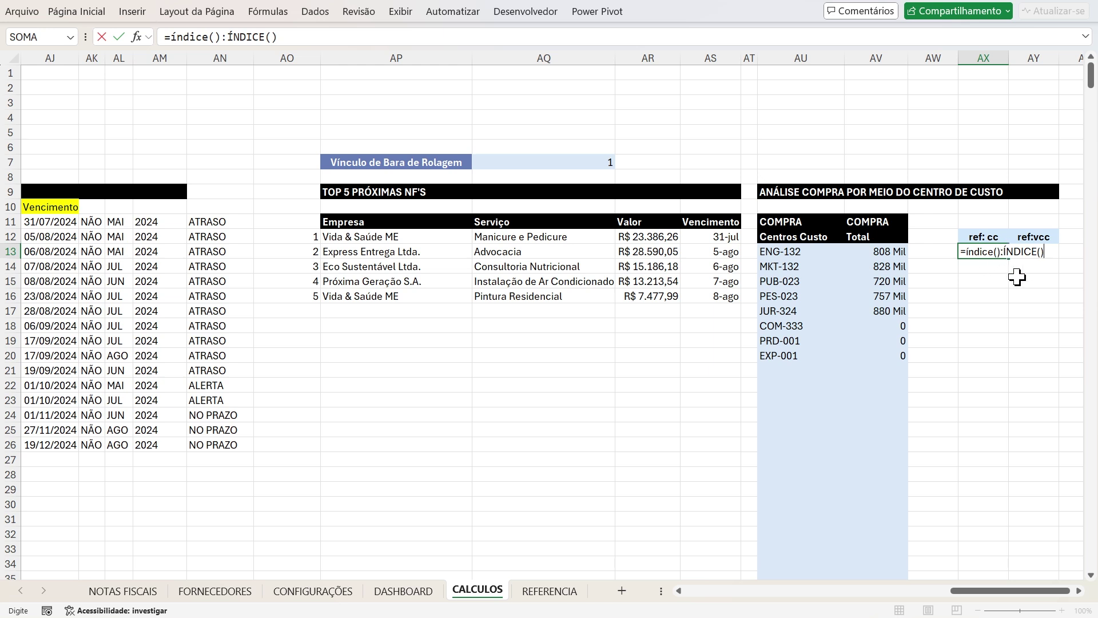
Set the array of the first ÍNDICE in AX13 to the cost centre codes as the absolute range $AU$13:$AU$661
{"action": "left_click", "coordinate": [996, 254]}
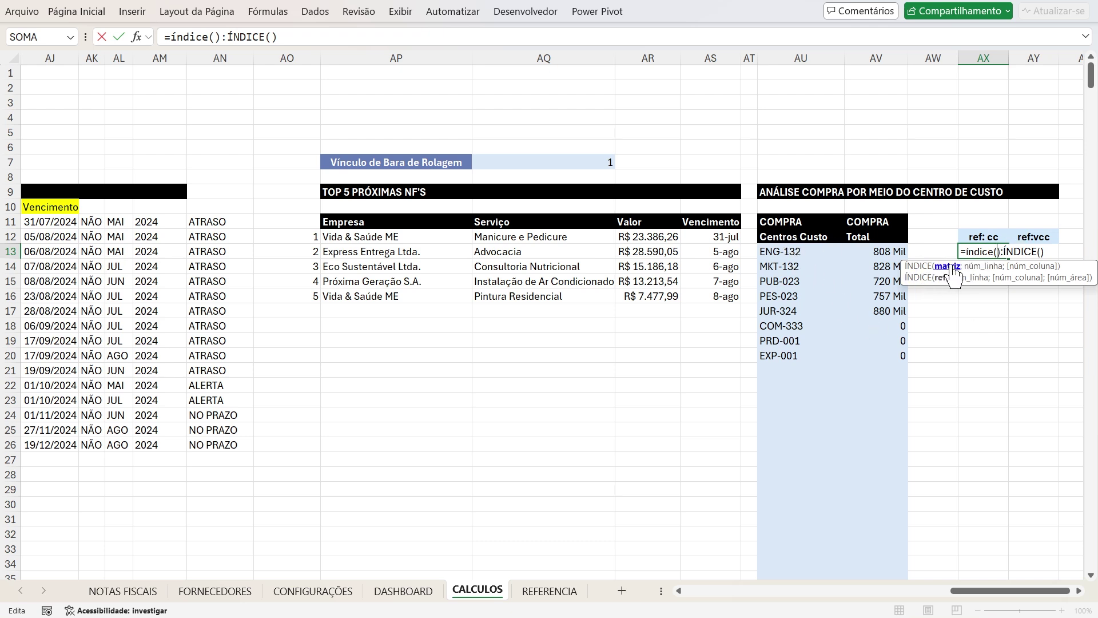
{"action": "left_click", "coordinate": [791, 252]}
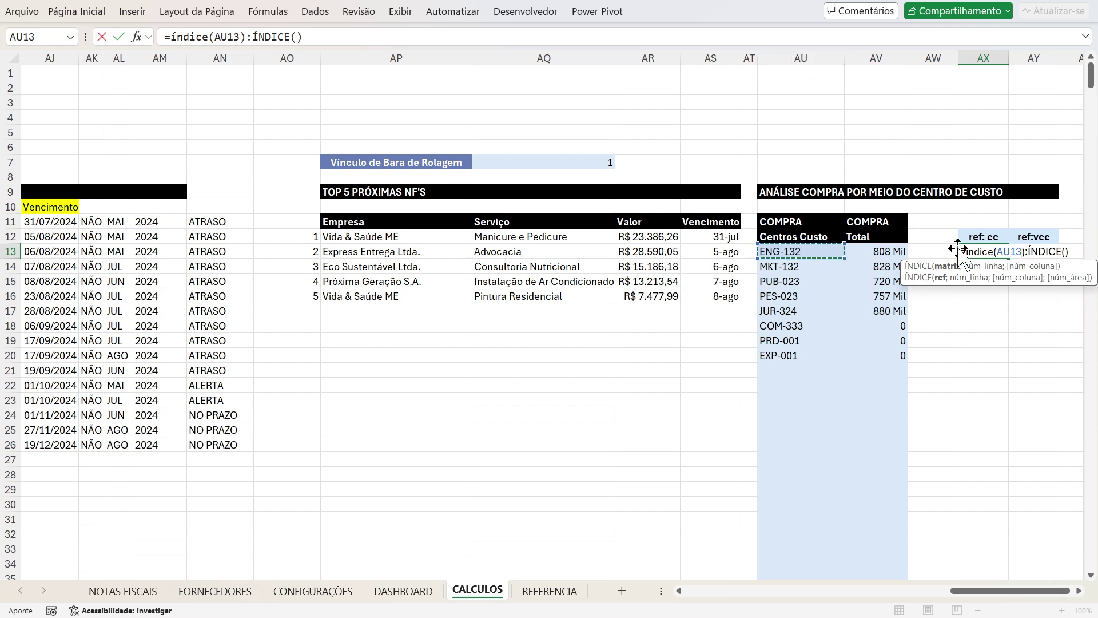
{"action": "key", "text": "ctrl+shift+Down"}
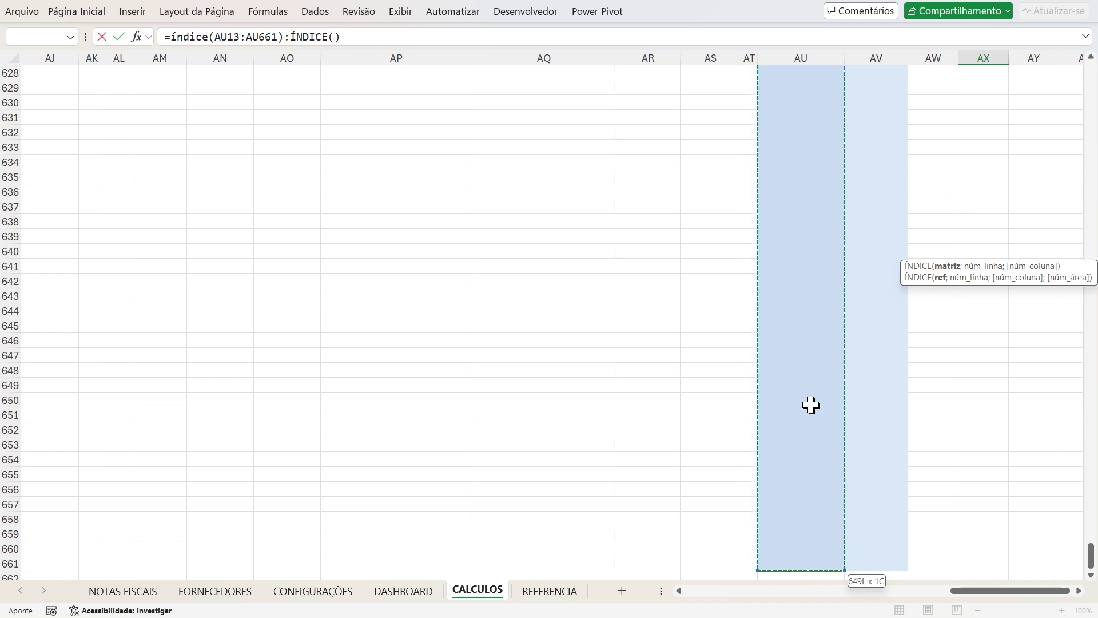
{"action": "scroll", "coordinate": [809, 421], "scroll_direction": "down", "scroll_amount": 2}
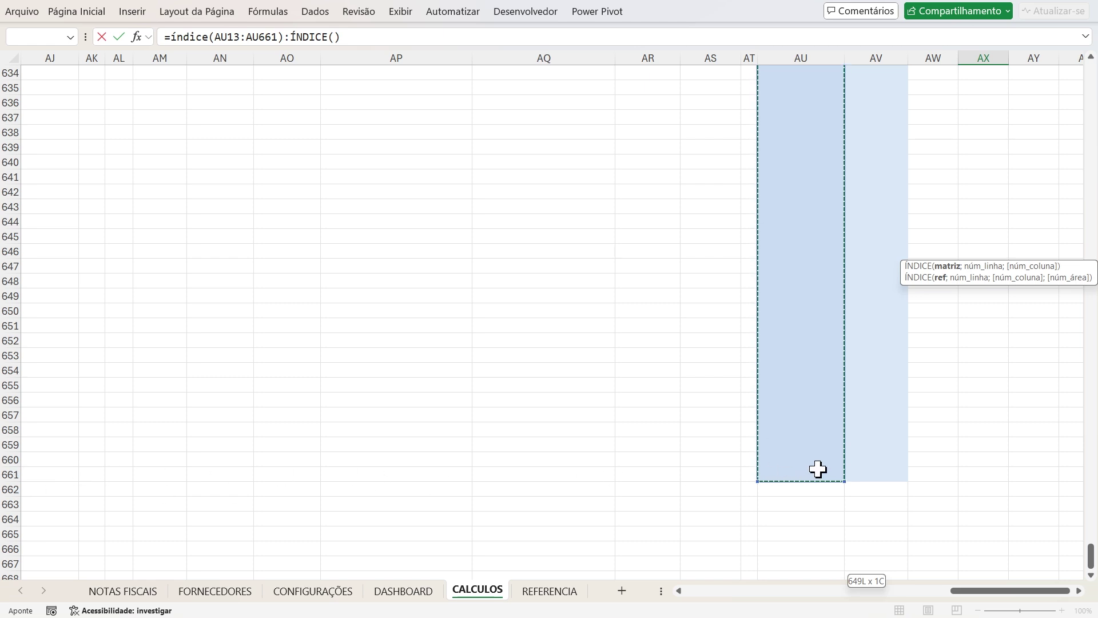
{"action": "scroll", "coordinate": [845, 452], "scroll_direction": "up", "scroll_amount": 20}
{"action": "scroll", "coordinate": [840, 440], "scroll_direction": "up", "scroll_amount": 20}
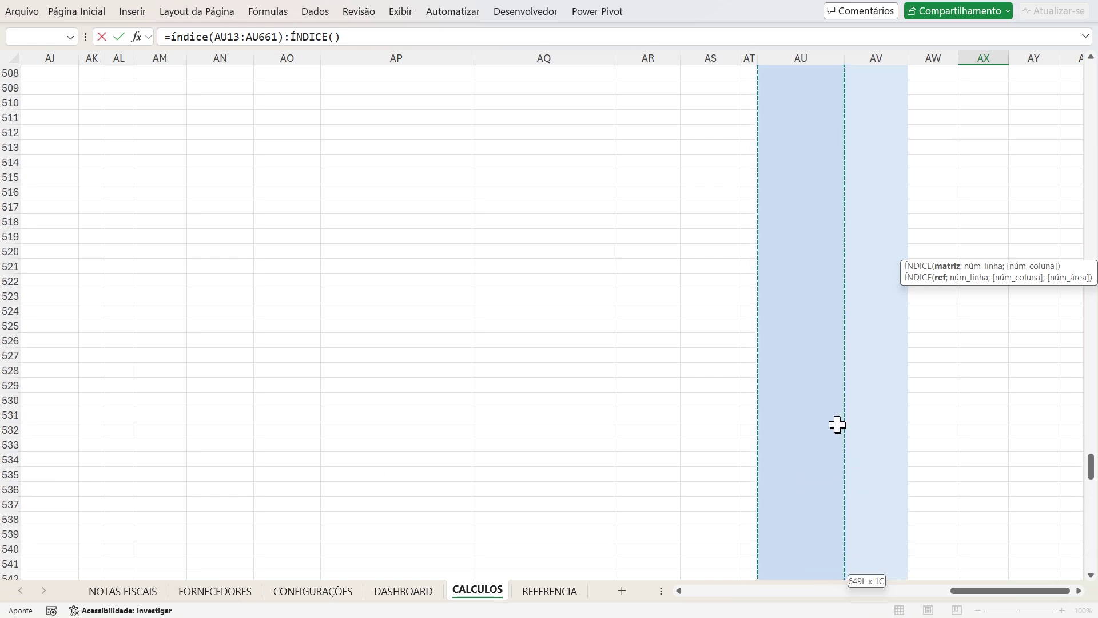
{"action": "left_click_drag", "start_coordinate": [1093, 441], "coordinate": [1092, 74]}
{"action": "left_click_drag", "start_coordinate": [216, 38], "coordinate": [279, 37]}
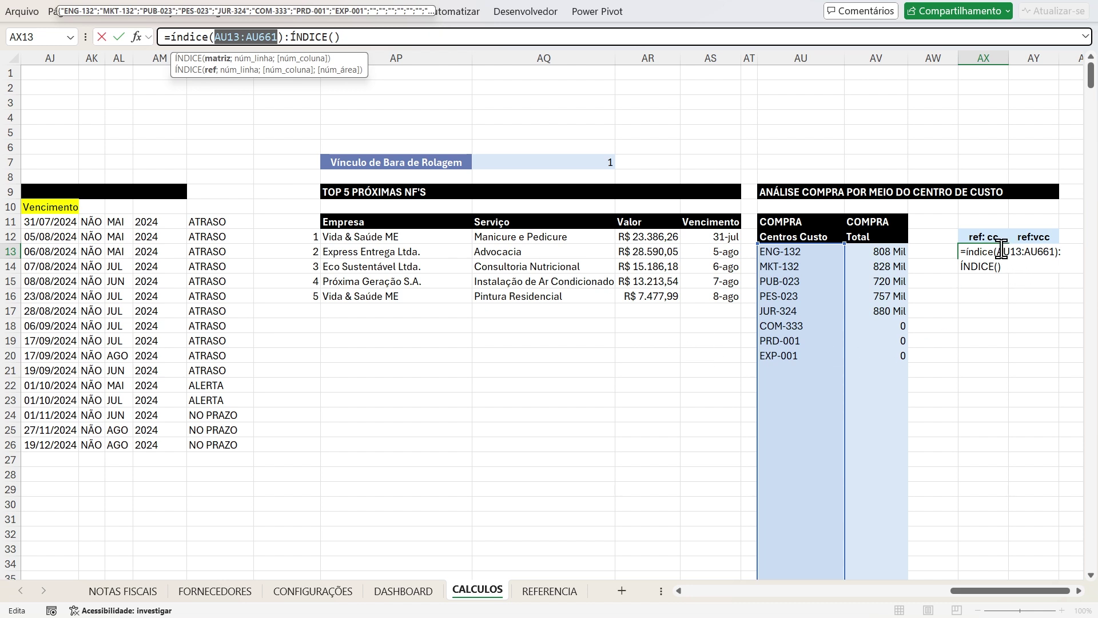
{"action": "left_click_drag", "start_coordinate": [999, 250], "coordinate": [1052, 251]}
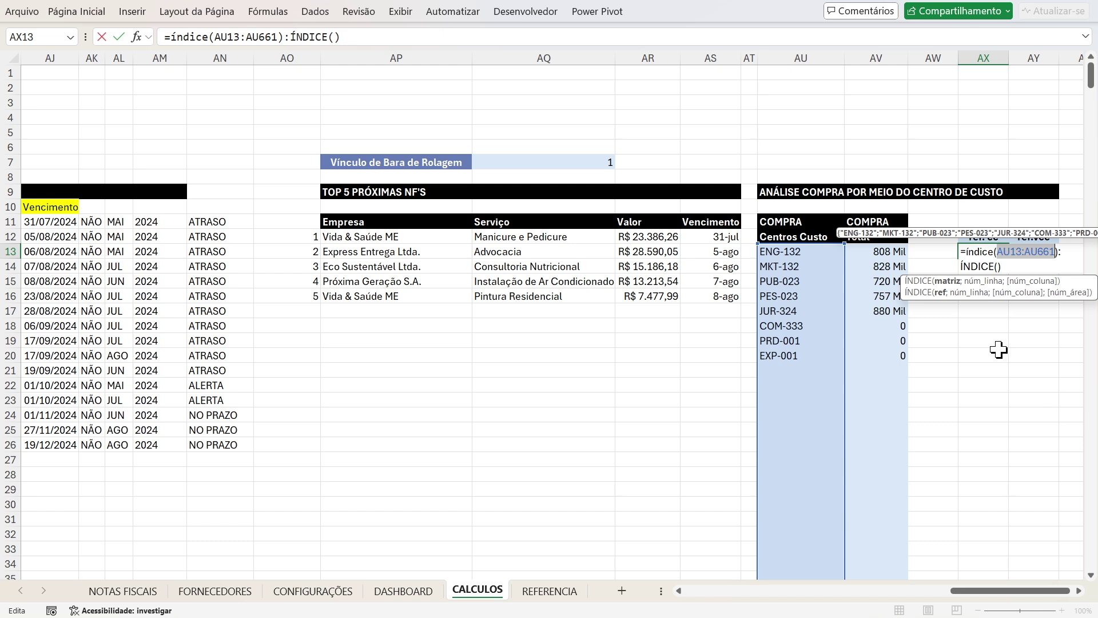
{"action": "key", "text": "F4"}
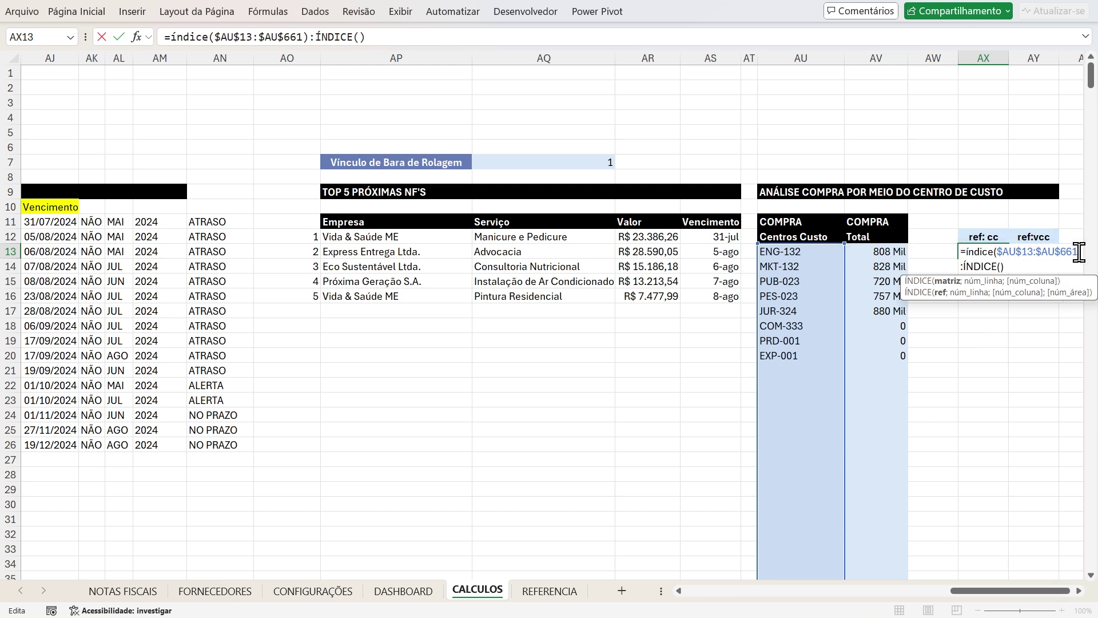
Give the first ÍNDICE in AX13 row number 1 and column number 0
{"action": "type", "text": ";"}
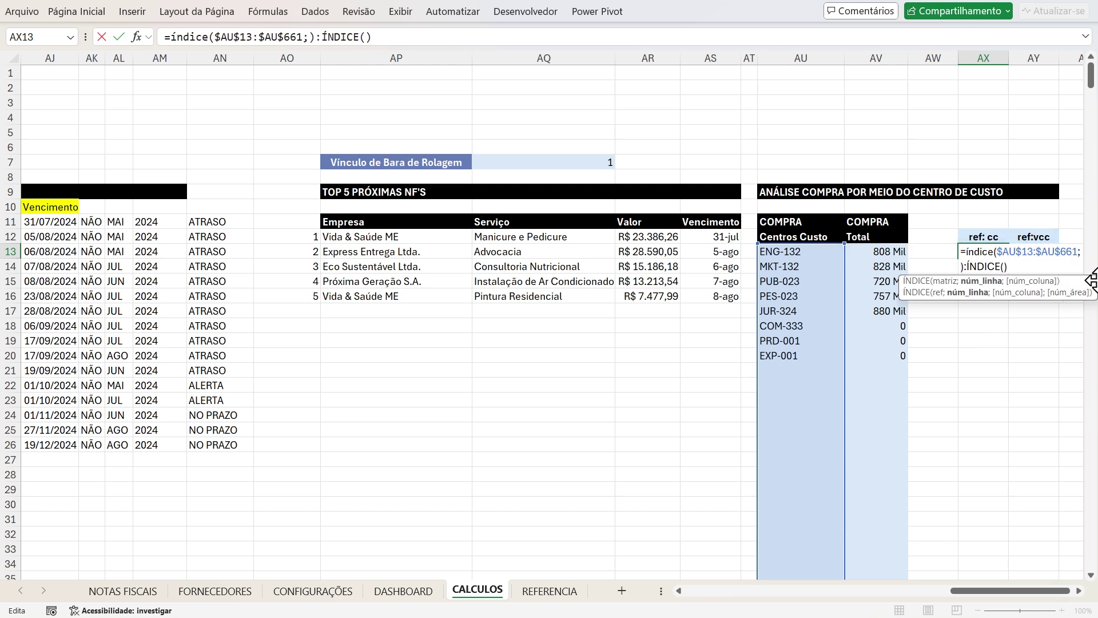
{"action": "type", "text": "1"}
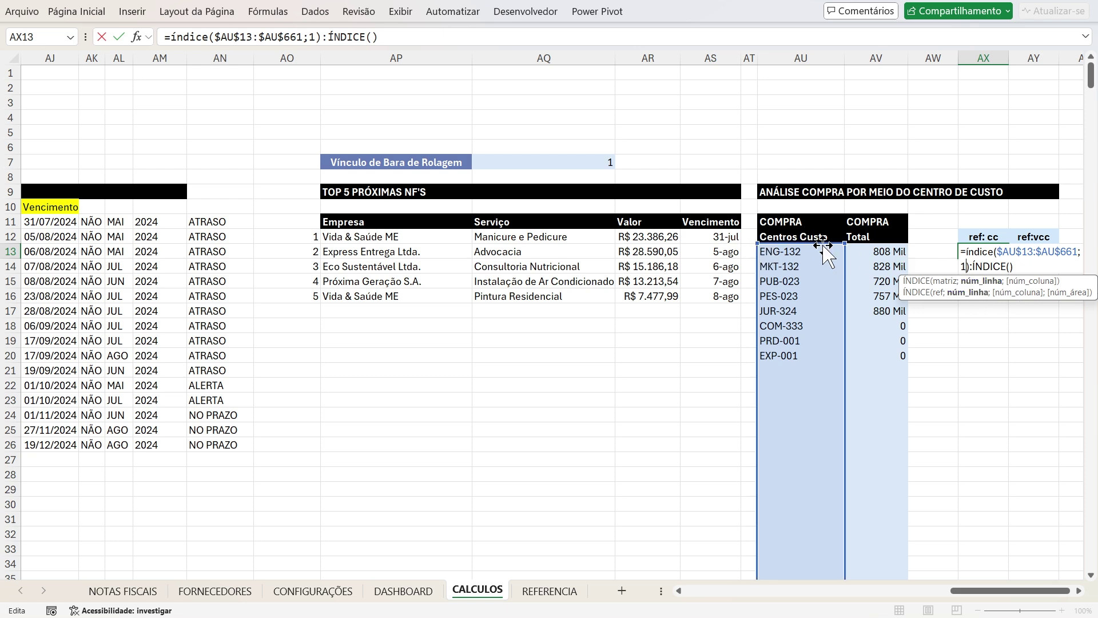
{"action": "type", "text": ";0"}
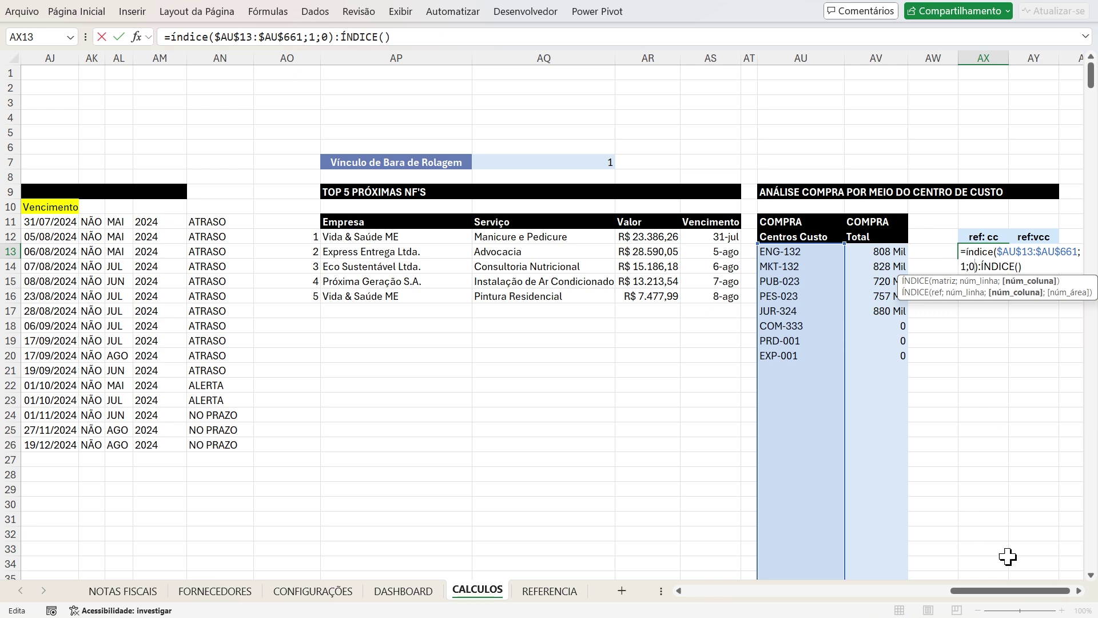
Copy the range $AU$13:$AU$661 from the first ÍNDICE into the second ÍNDICE as its array
{"action": "left_click_drag", "start_coordinate": [1009, 592], "coordinate": [1061, 595]}
{"action": "scroll", "coordinate": [811, 366], "scroll_direction": "right", "scroll_amount": 3}
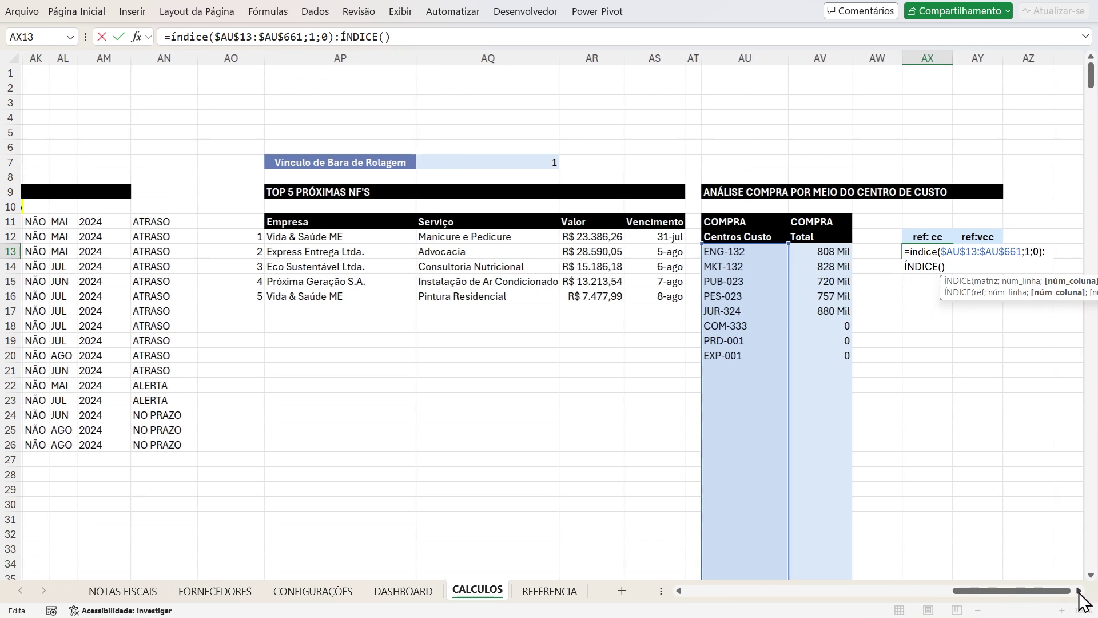
{"action": "left_click_drag", "start_coordinate": [735, 252], "coordinate": [840, 267]}
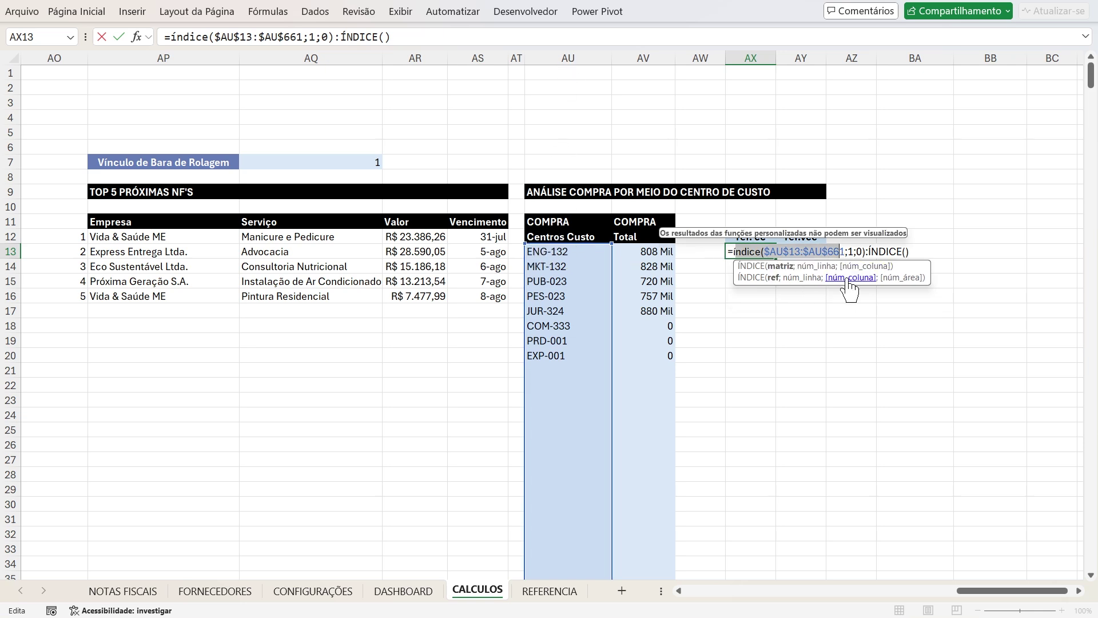
{"action": "left_click", "coordinate": [906, 252]}
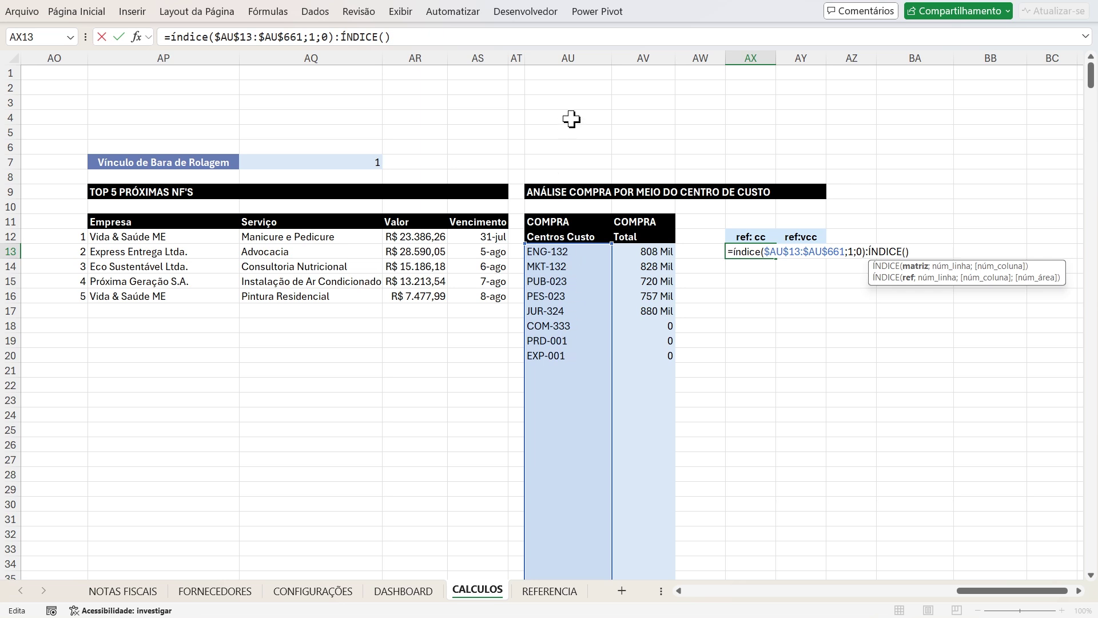
{"action": "left_click_drag", "start_coordinate": [1018, 592], "coordinate": [1009, 598]}
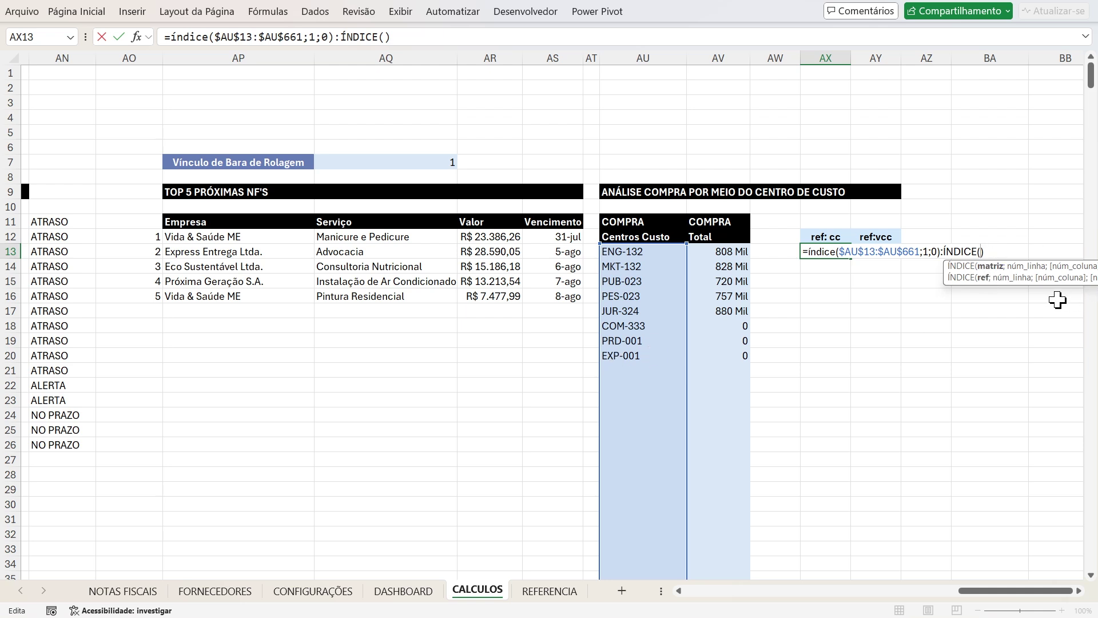
{"action": "left_click_drag", "start_coordinate": [839, 253], "coordinate": [922, 257]}
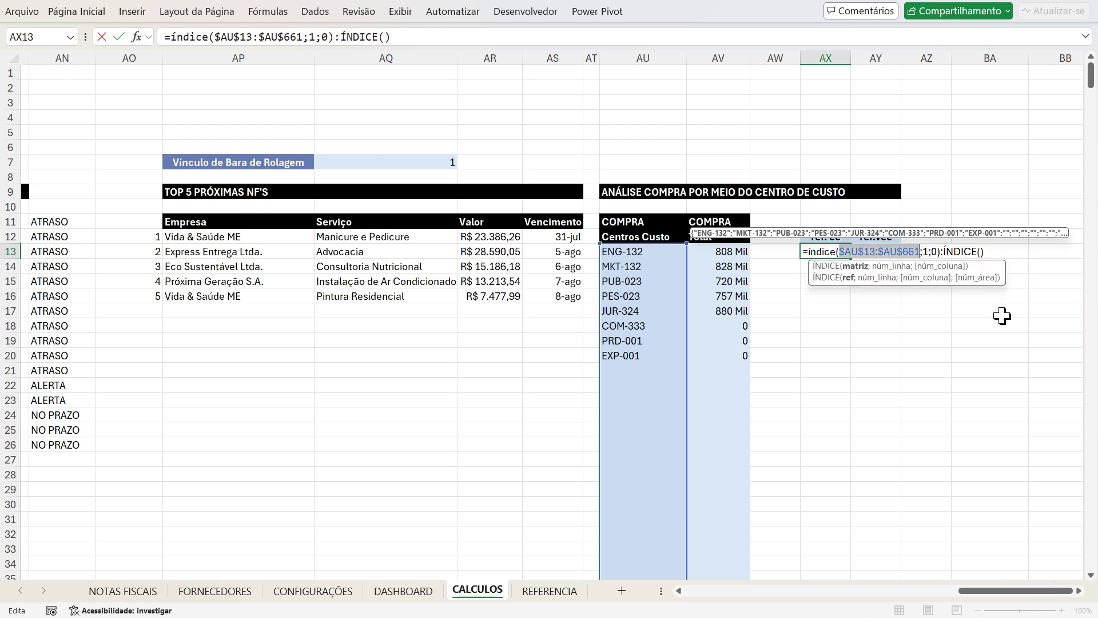
{"action": "left_click", "coordinate": [981, 251]}
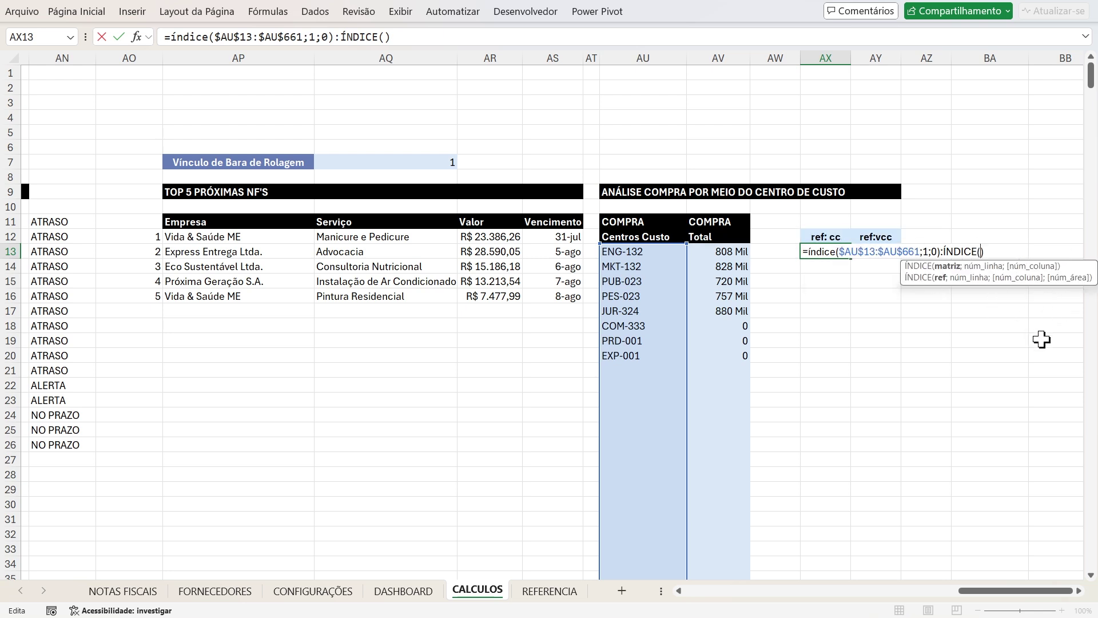
{"action": "key", "text": "ctrl+v"}
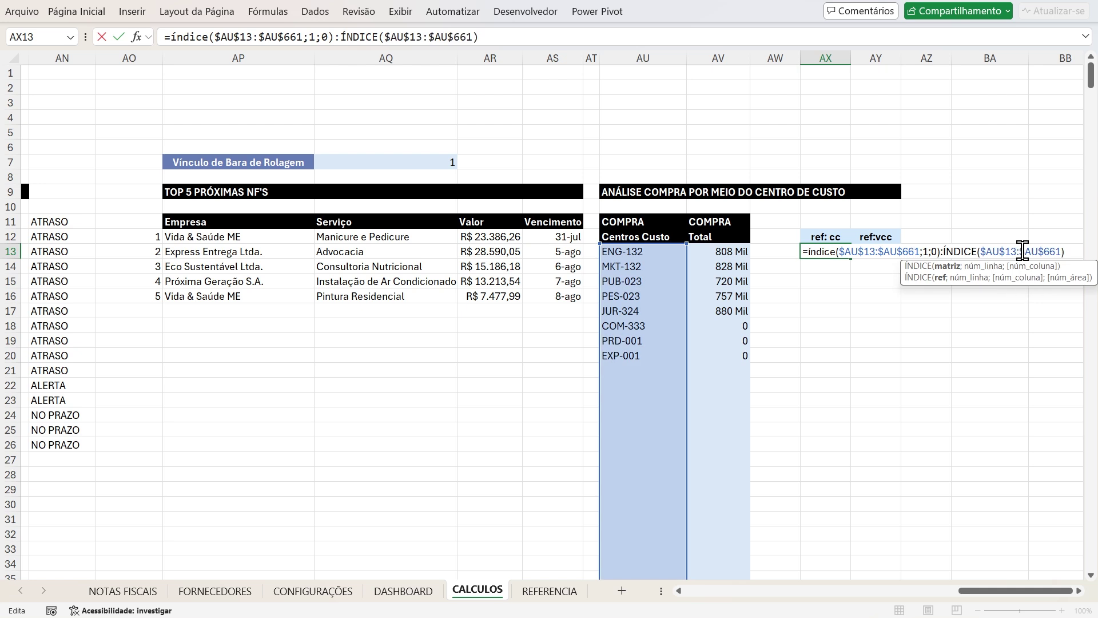
Add a parenthesised CONT.VALORES over $AU$13:$AU$661 as the row number of the second ÍNDICE
{"action": "type", "text": ";"}
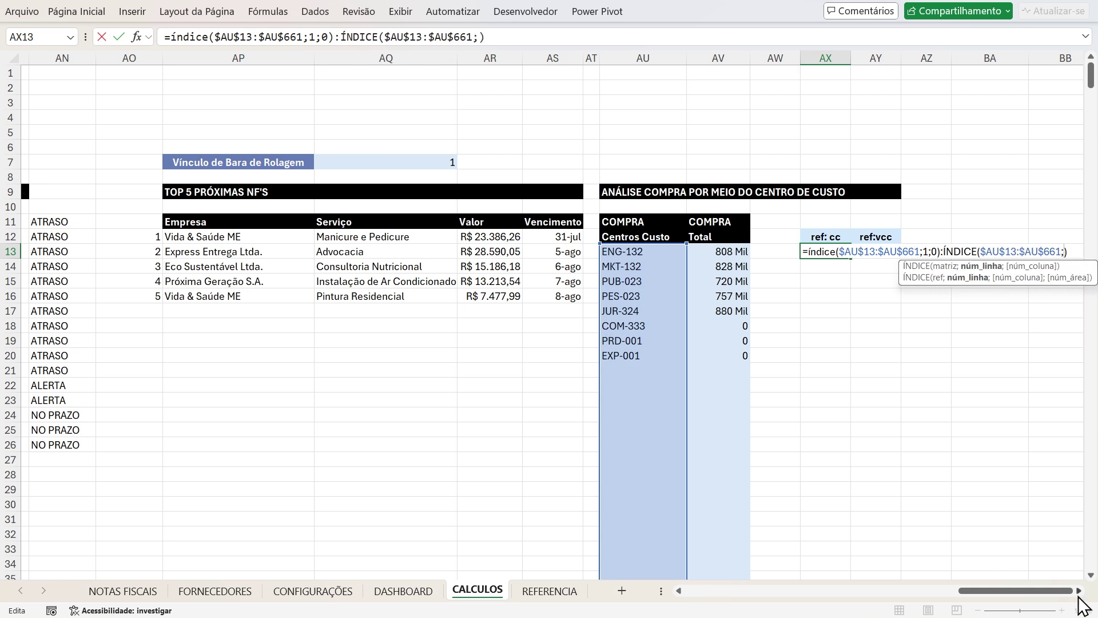
{"action": "left_click", "coordinate": [1078, 590]}
{"action": "left_click", "coordinate": [1079, 591]}
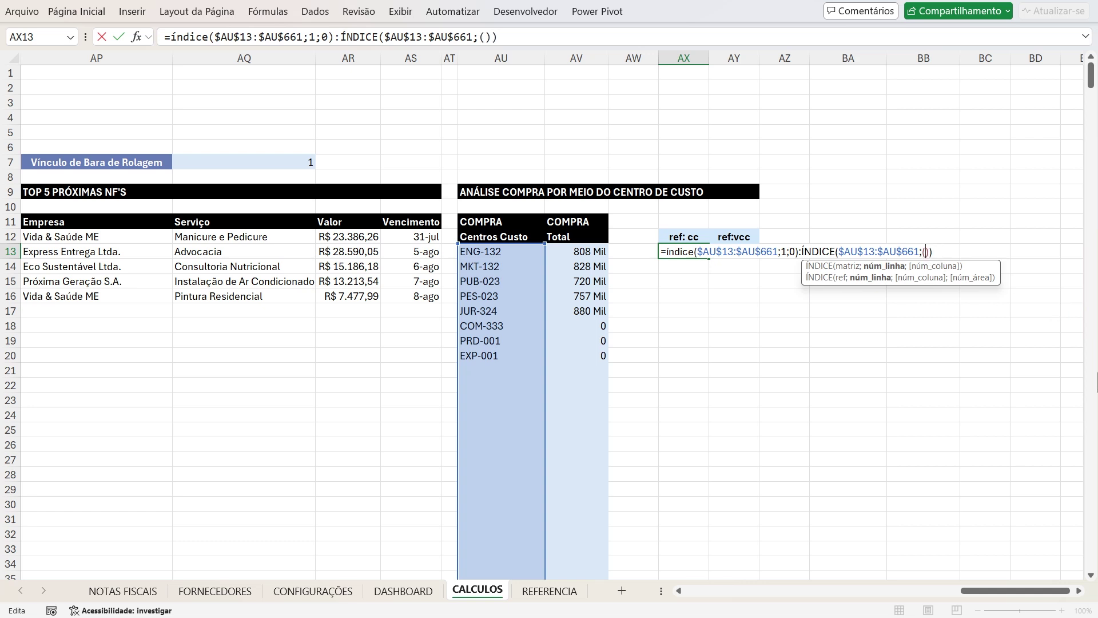
{"action": "type", "text": "cont"}
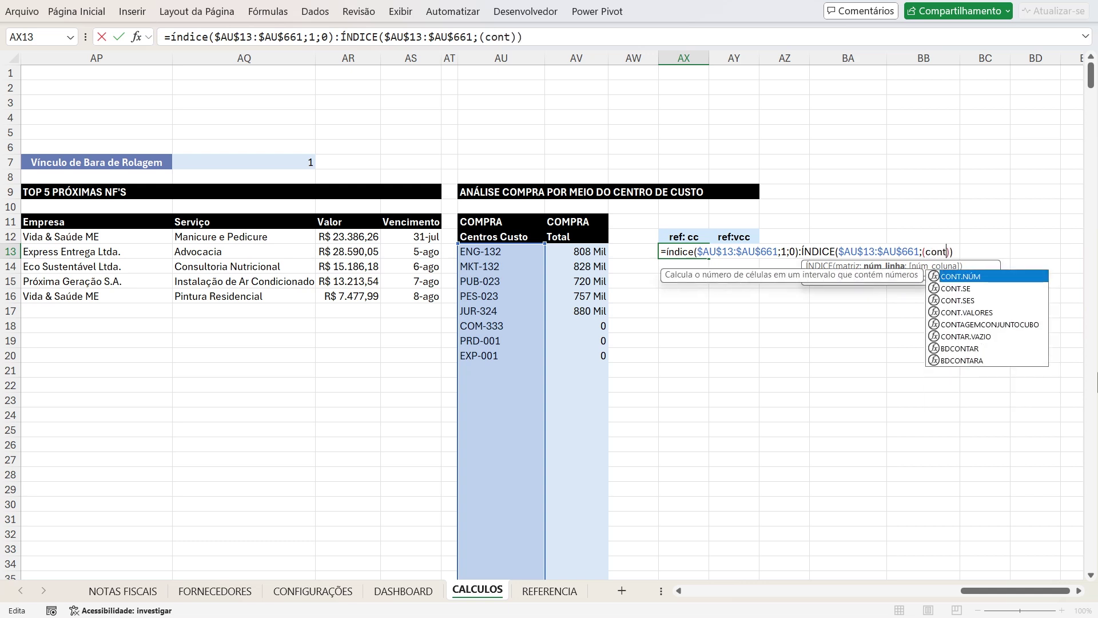
{"action": "type", "text": ".valore"}
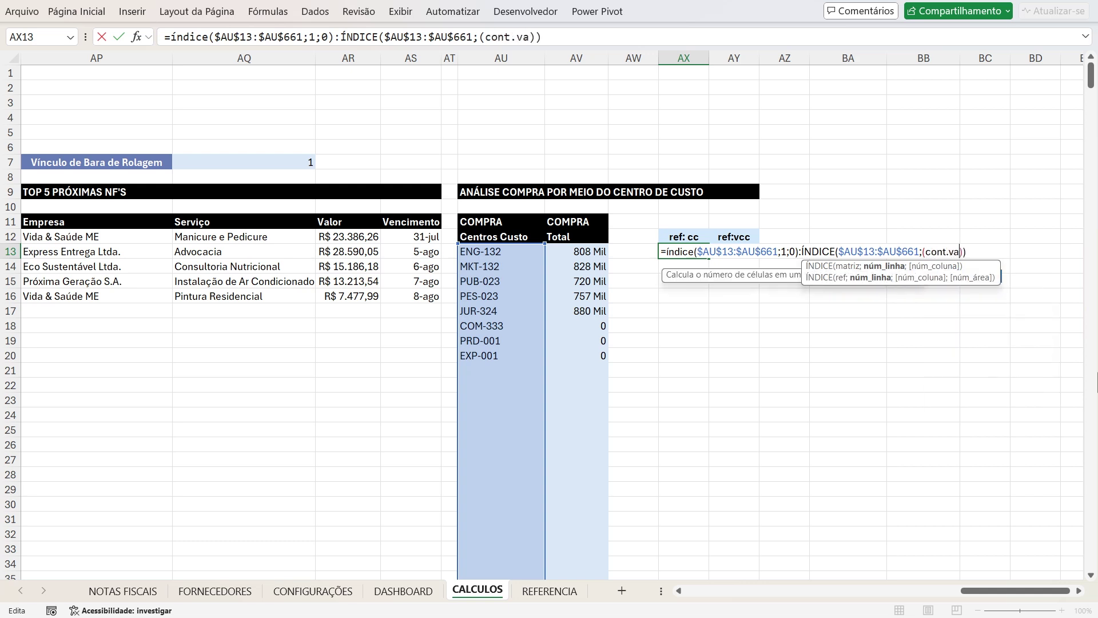
{"action": "type", "text": "s()"}
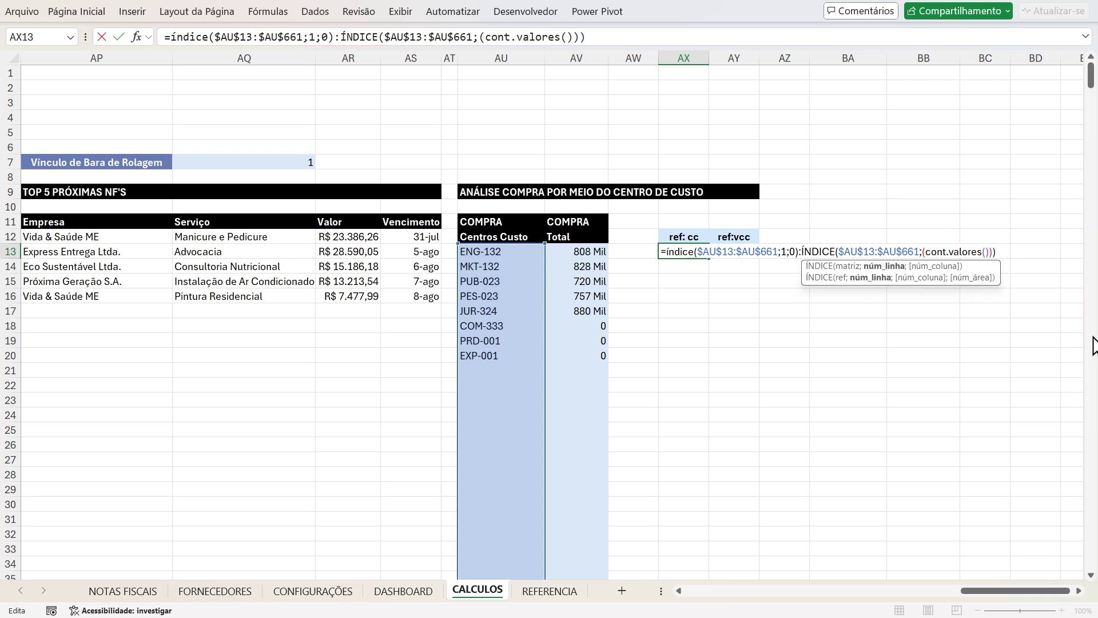
{"action": "left_click_drag", "start_coordinate": [839, 251], "coordinate": [919, 252]}
{"action": "key", "text": "ctrl+c"}
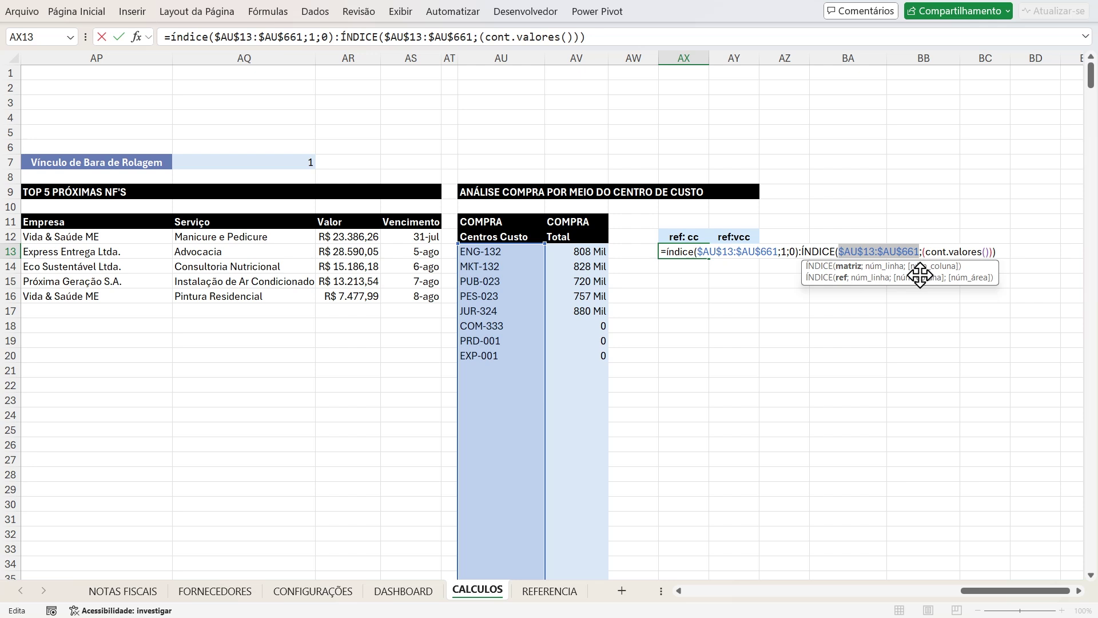
{"action": "left_click", "coordinate": [989, 252]}
{"action": "key", "text": "ctrl+v"}
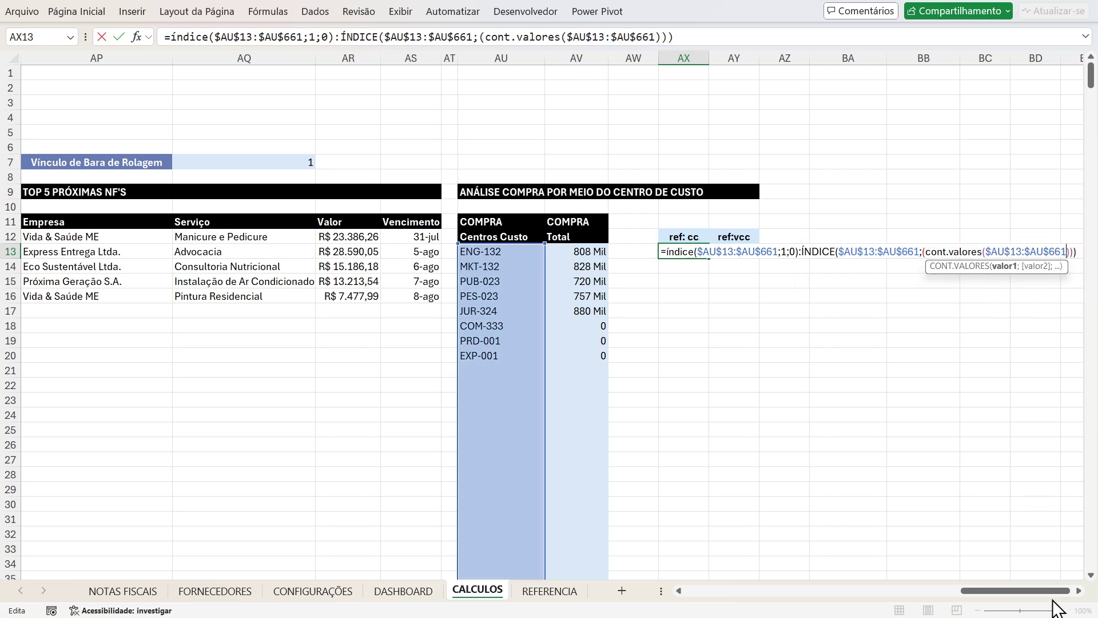
Subtract cont.vazios over $AU$13:$AU$661 from the CONT.VALORES count in the row number of the second ÍNDICE
{"action": "left_click", "coordinate": [1078, 591]}
{"action": "left_click", "coordinate": [1079, 590]}
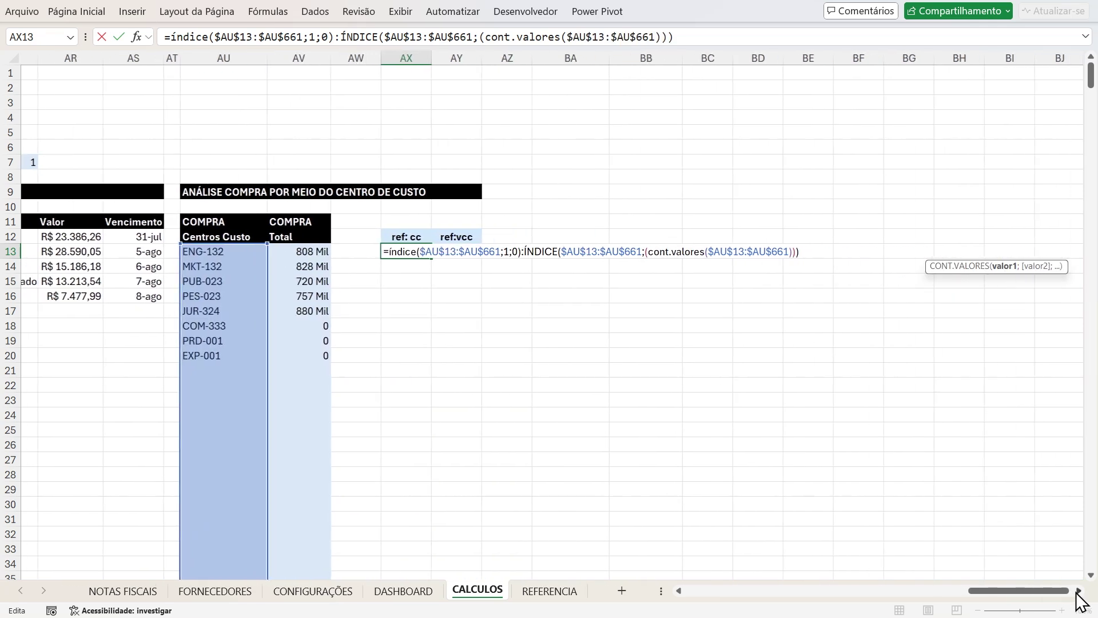
{"action": "left_click", "coordinate": [775, 251]}
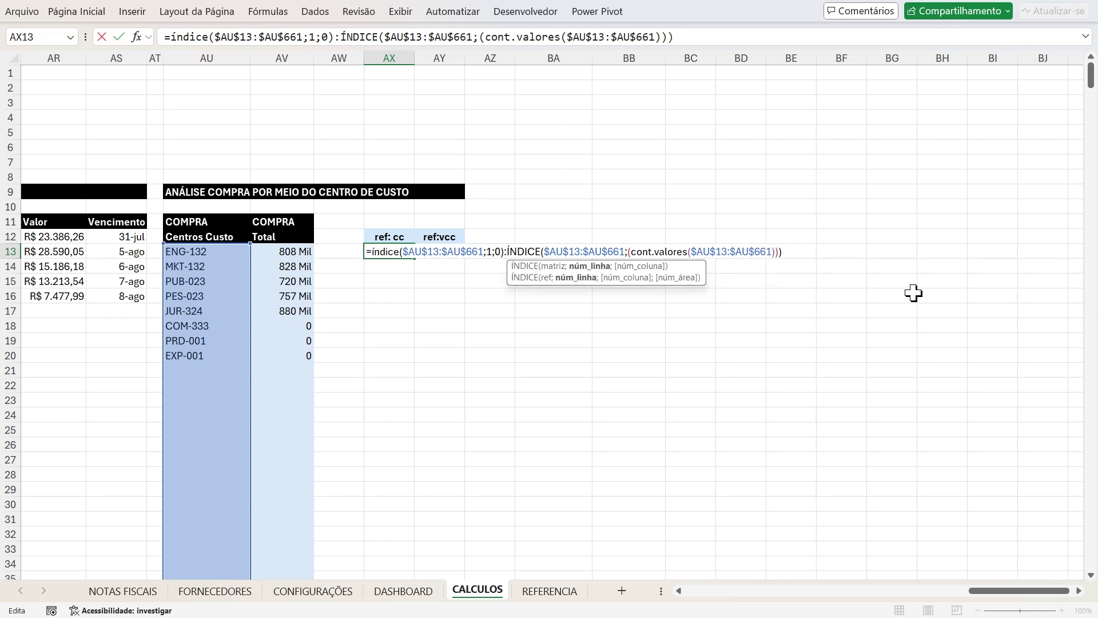
{"action": "type", "text": "-com.v"}
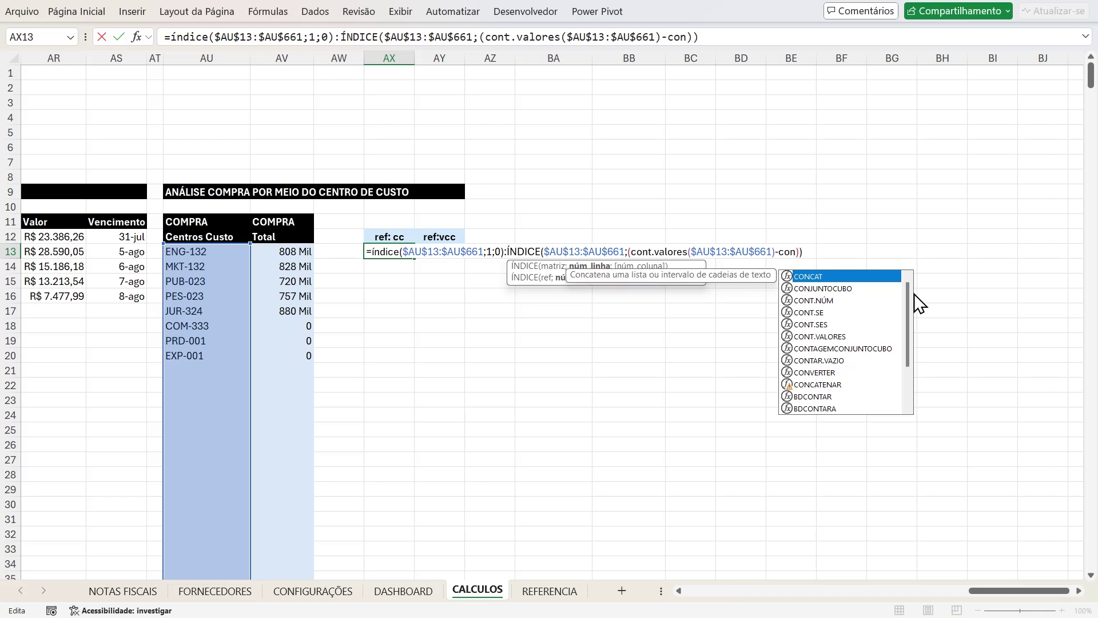
{"action": "type", "text": "az"}
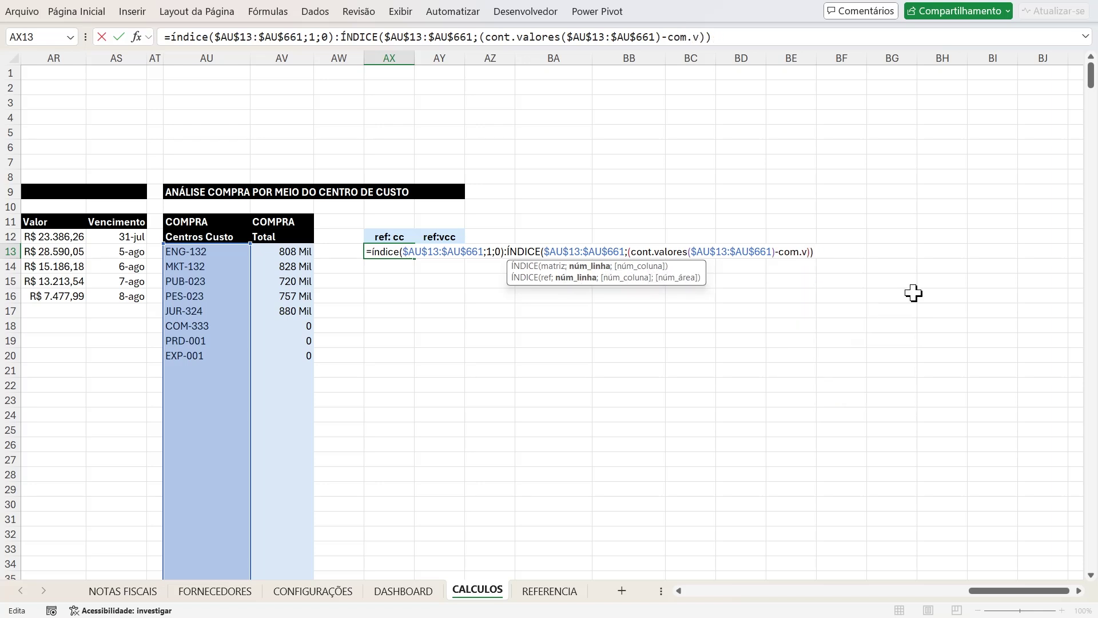
{"action": "key", "text": "BackSpace"}
{"action": "key", "text": "BackSpace"}
{"action": "key", "text": "BackSpace"}
{"action": "type", "text": "nt."}
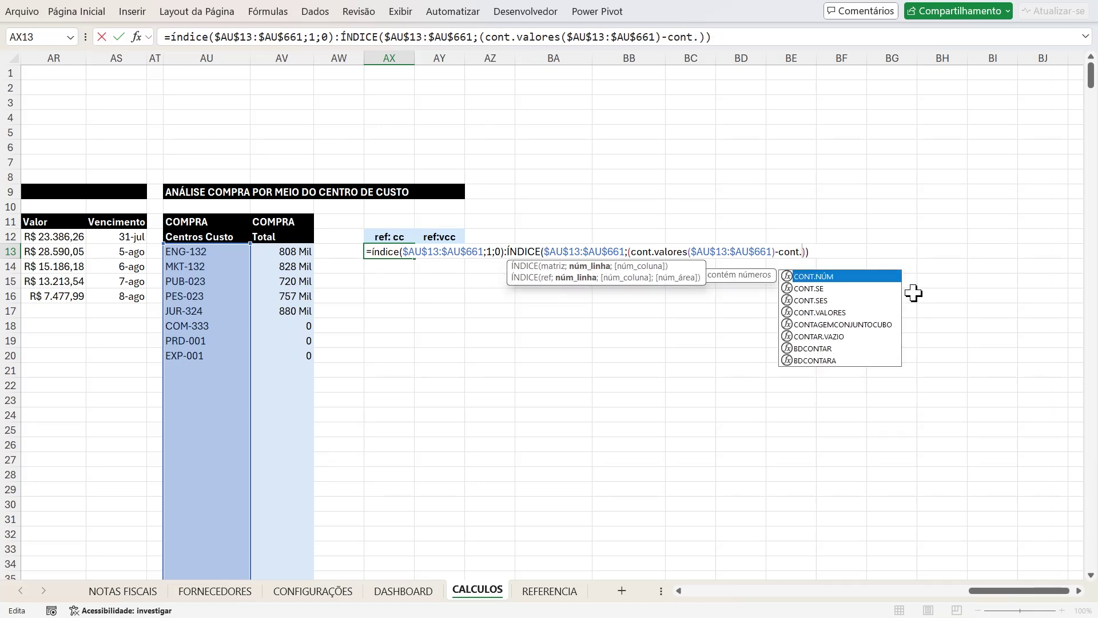
{"action": "type", "text": "vazios("}
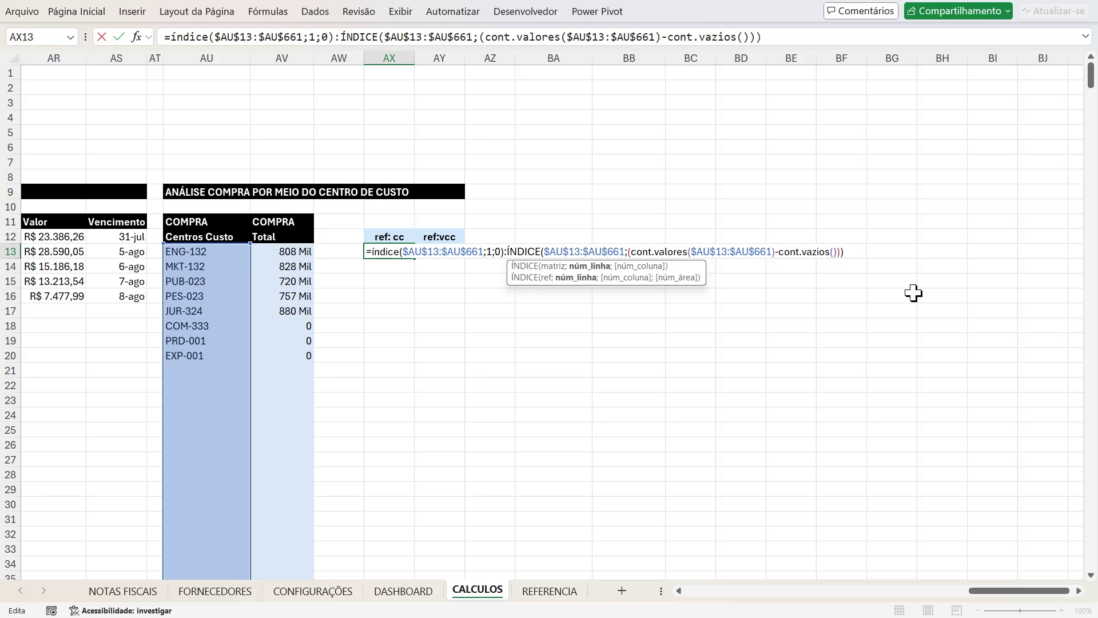
{"action": "key", "text": "ctrl+v"}
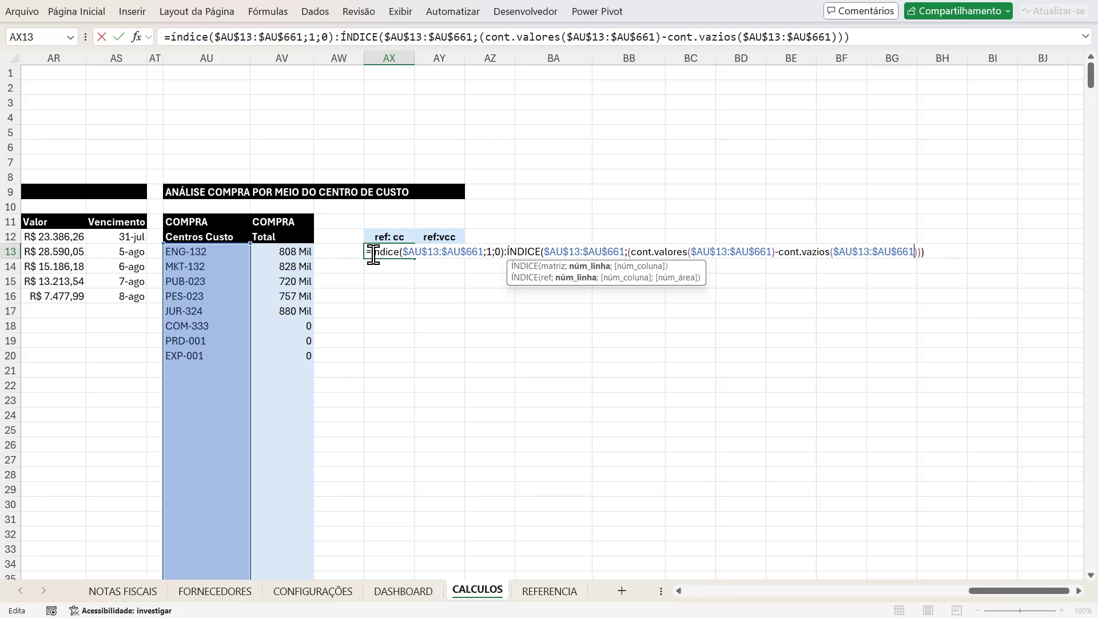
Review the array and the row-number expression of the second ÍNDICE in the AX13 formula
{"action": "left_click_drag", "start_coordinate": [509, 251], "coordinate": [621, 252]}
{"action": "left_click", "coordinate": [554, 255]}
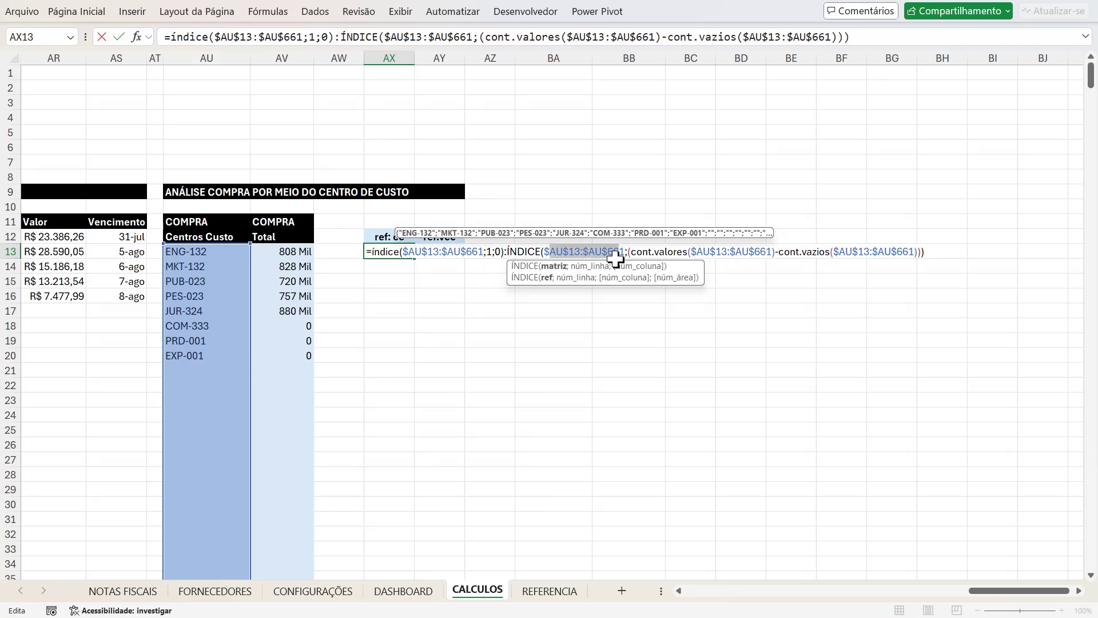
{"action": "left_click_drag", "start_coordinate": [627, 253], "coordinate": [691, 252]}
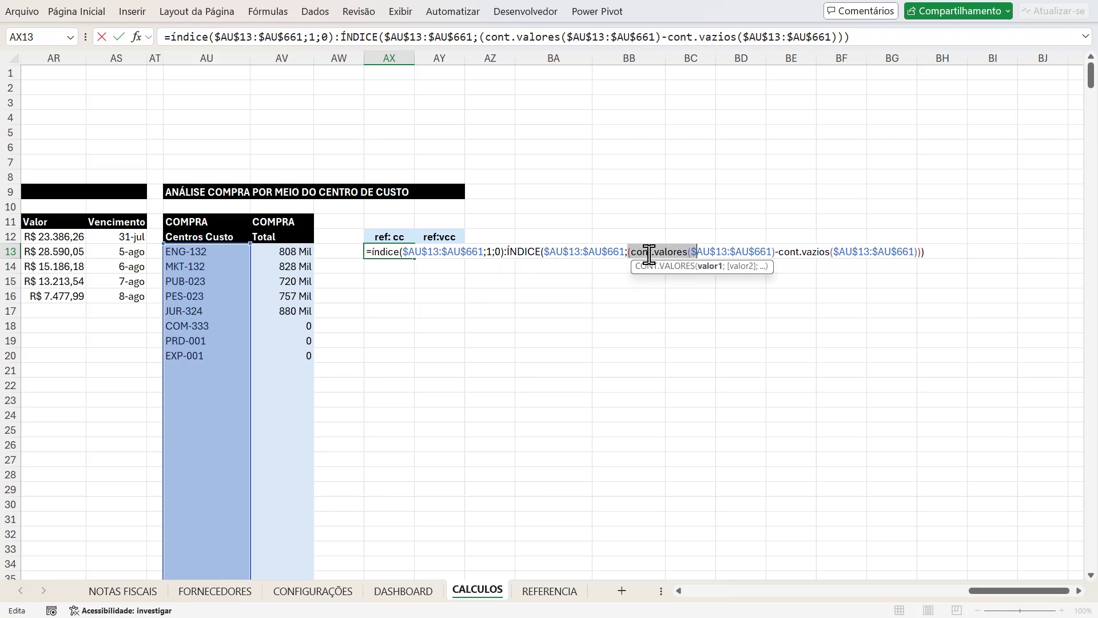
{"action": "left_click", "coordinate": [629, 253]}
{"action": "key", "text": "BackSpace"}
{"action": "left_click_drag", "start_coordinate": [630, 252], "coordinate": [915, 253]}
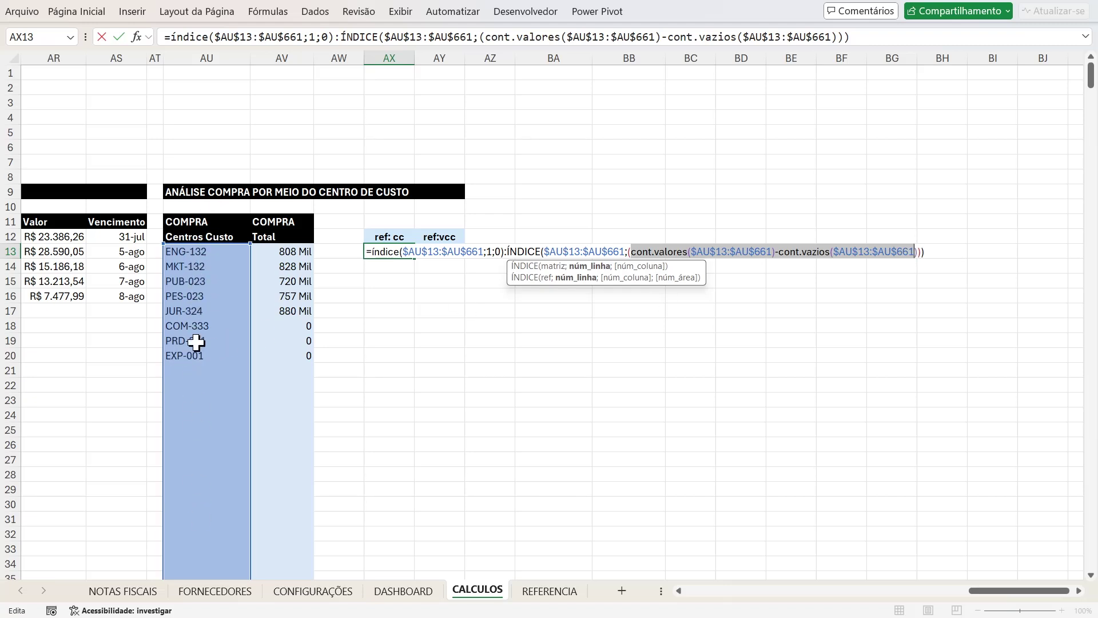
{"action": "left_click", "coordinate": [918, 253]}
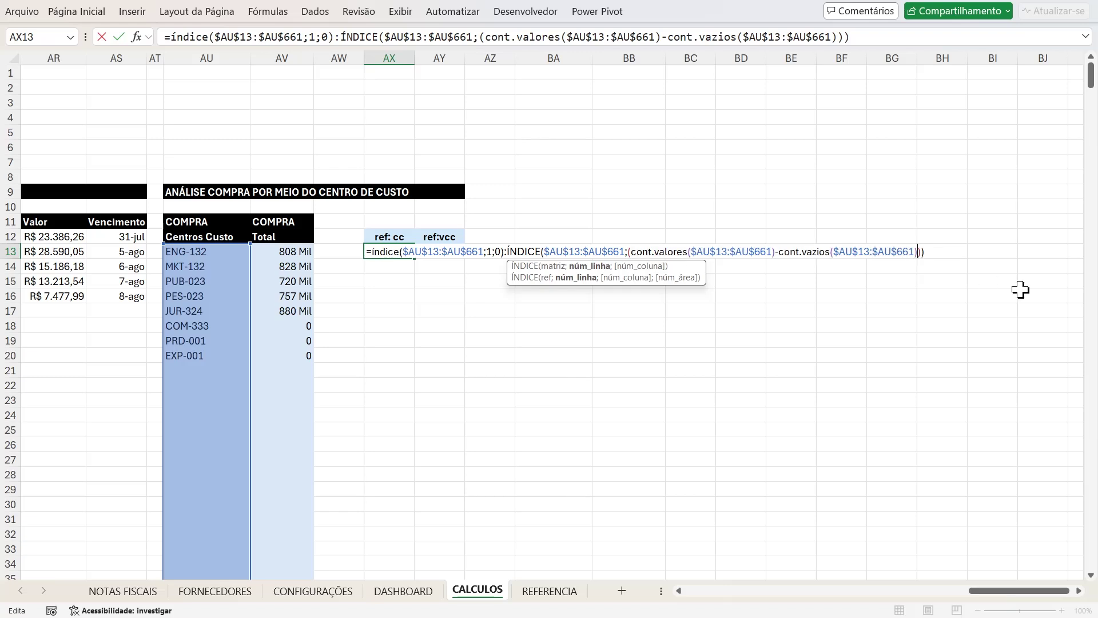
{"action": "left_click_drag", "start_coordinate": [628, 252], "coordinate": [913, 257]}
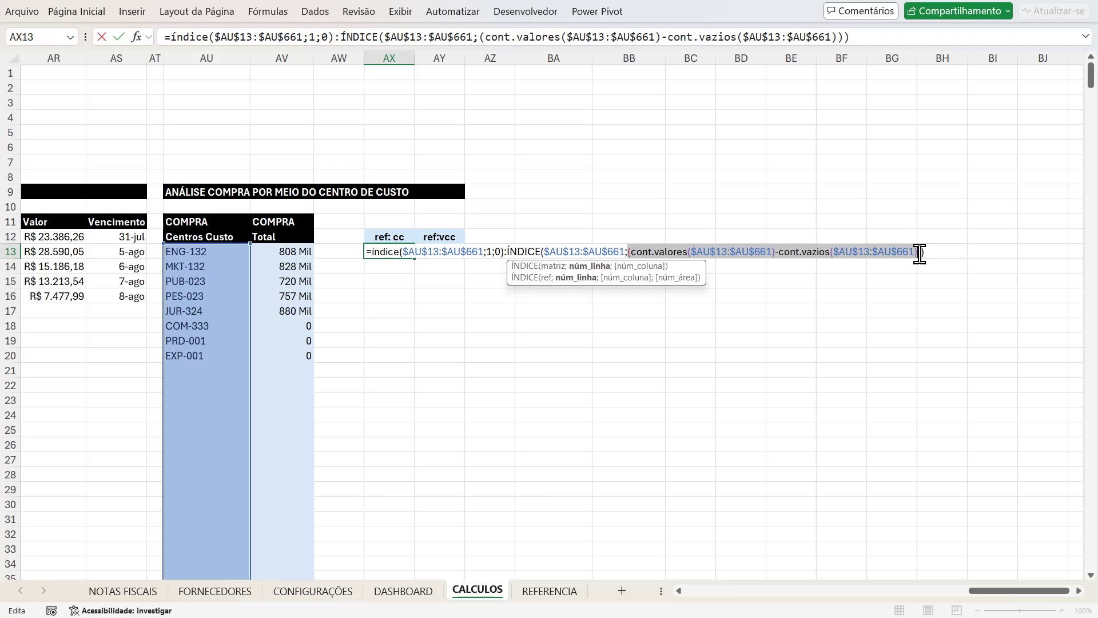
Give the second ÍNDICE column number 0 and enter the formula in AX13
{"action": "left_click", "coordinate": [922, 253]}
{"action": "type", "text": ";0"}
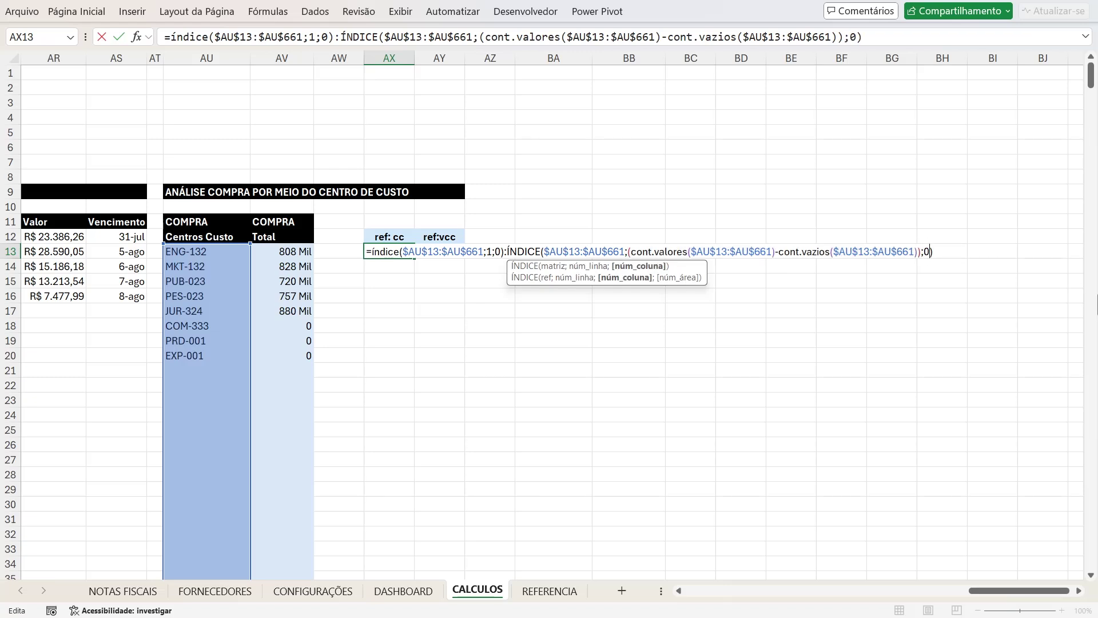
{"action": "key", "text": "Right"}
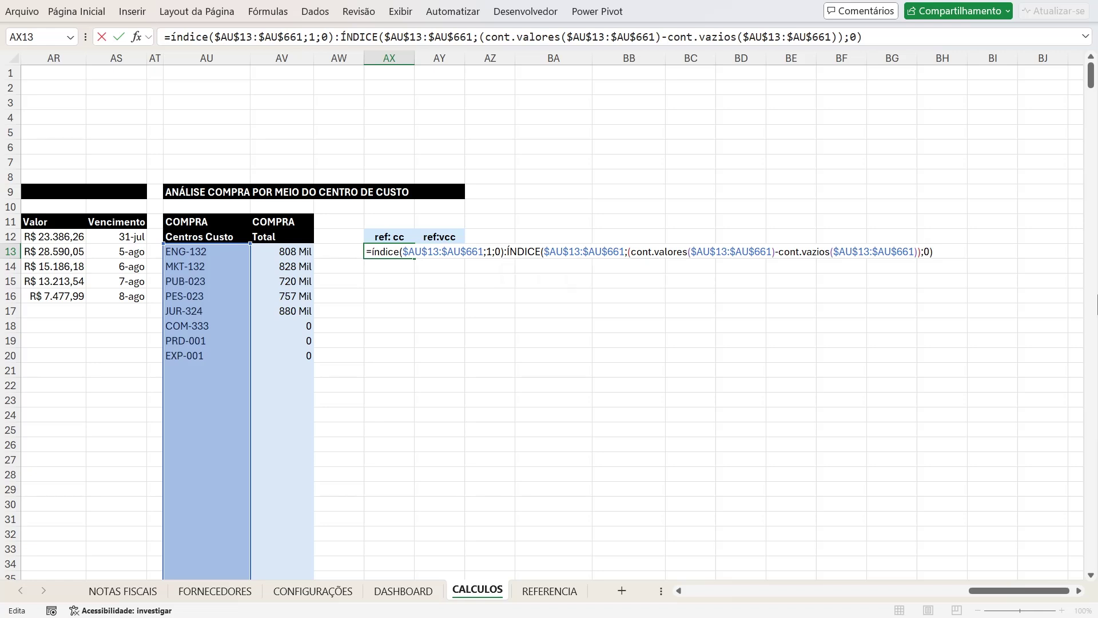
{"action": "key", "text": "Return"}
{"action": "key", "text": "Up"}
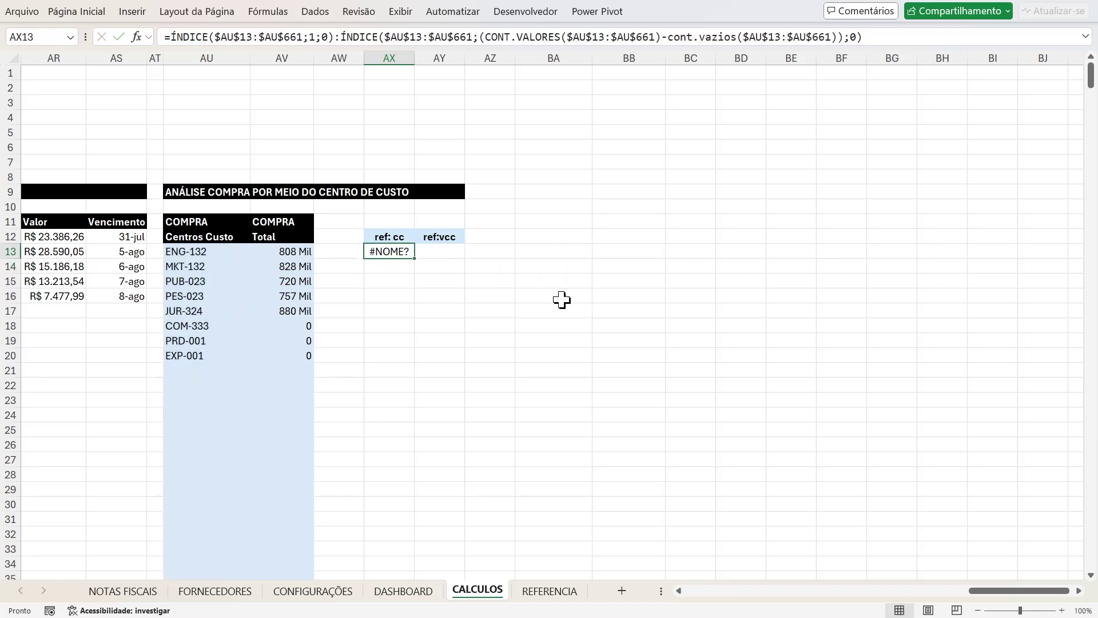
Replace the function name cont.vazios in the AX13 formula with CONTAR.VAZIO
{"action": "double_click", "coordinate": [397, 255]}
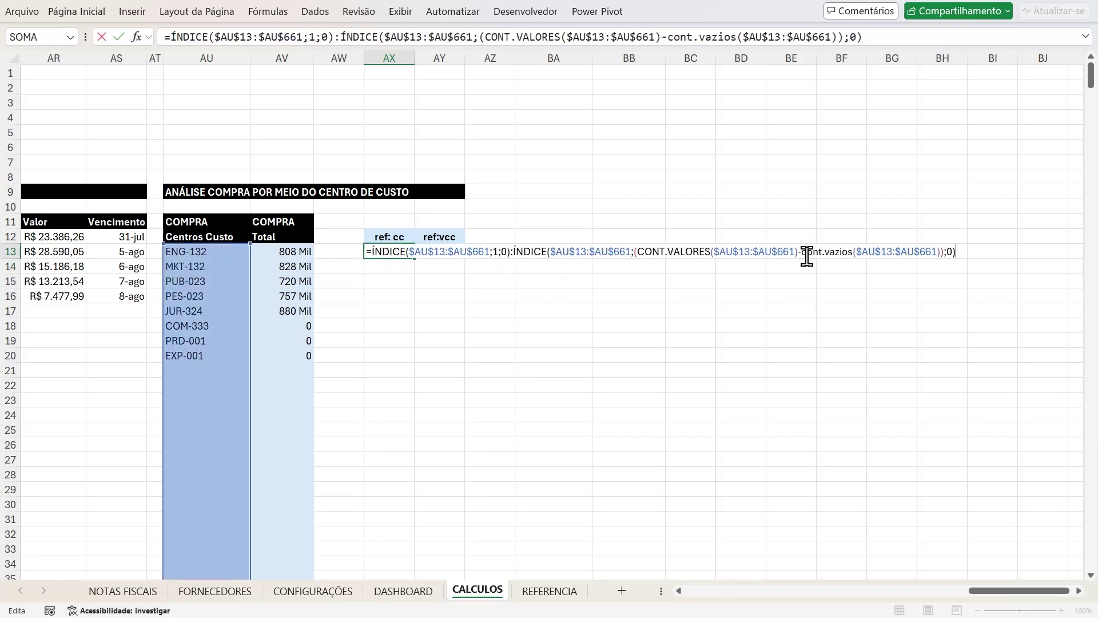
{"action": "left_click_drag", "start_coordinate": [801, 252], "coordinate": [853, 252]}
{"action": "key", "text": "Right"}
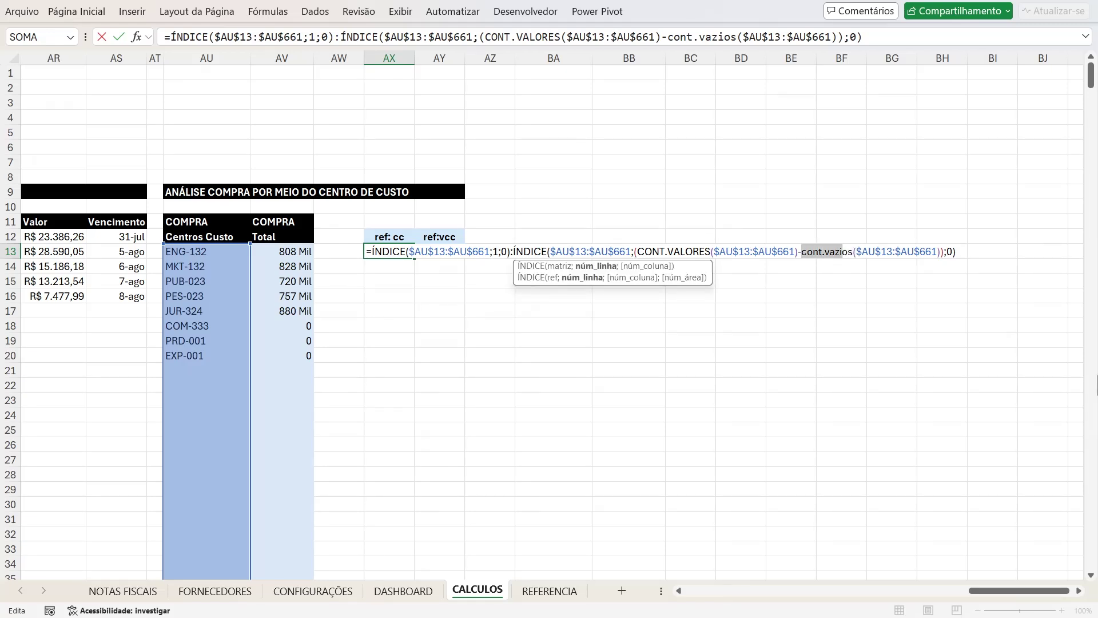
{"action": "type", "text": "CONT"}
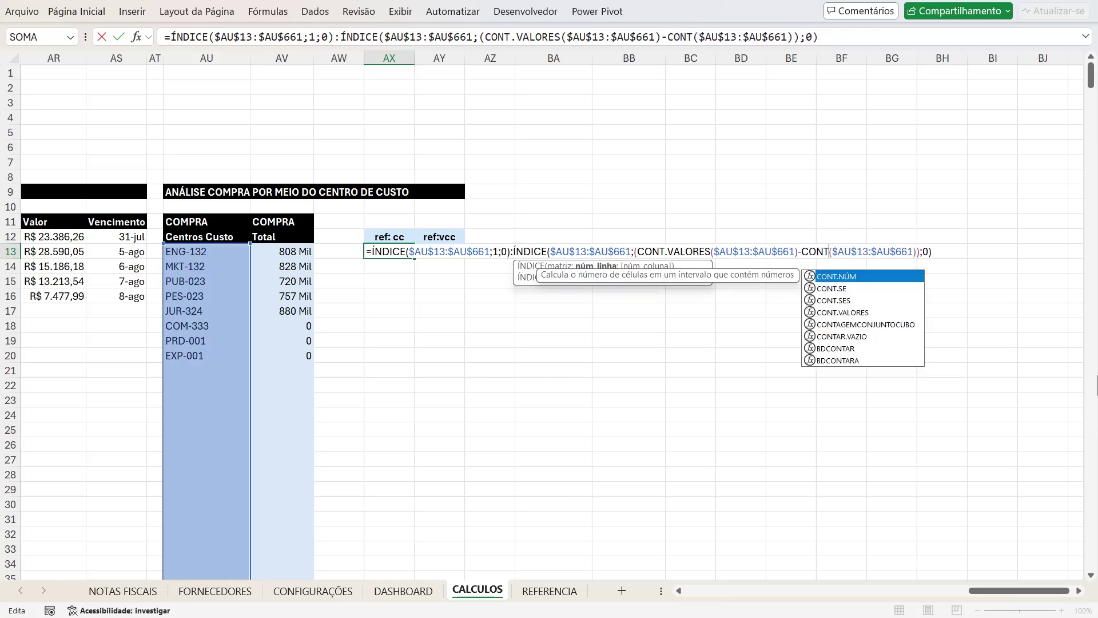
{"action": "type", "text": "AR.VAZIO"}
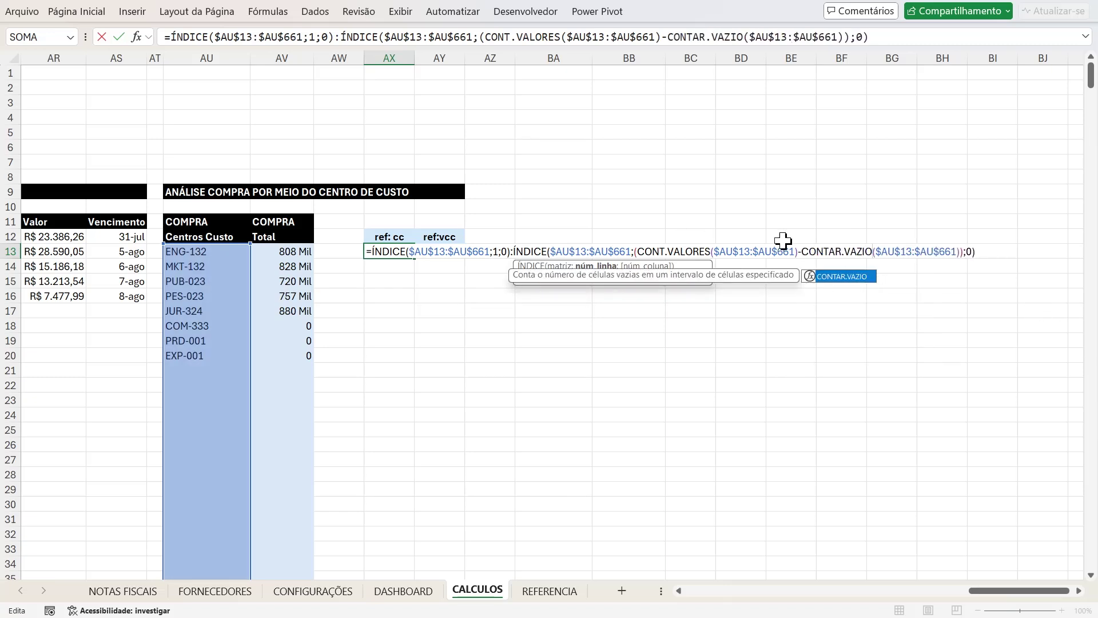
{"action": "left_click", "coordinate": [978, 252]}
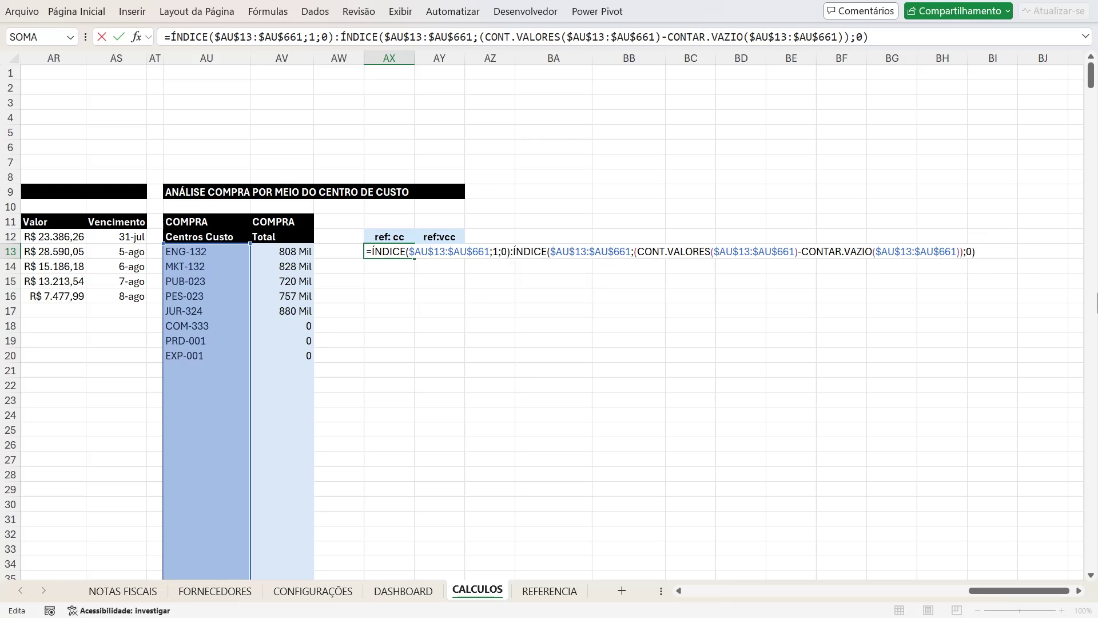
{"action": "key", "text": "Return"}
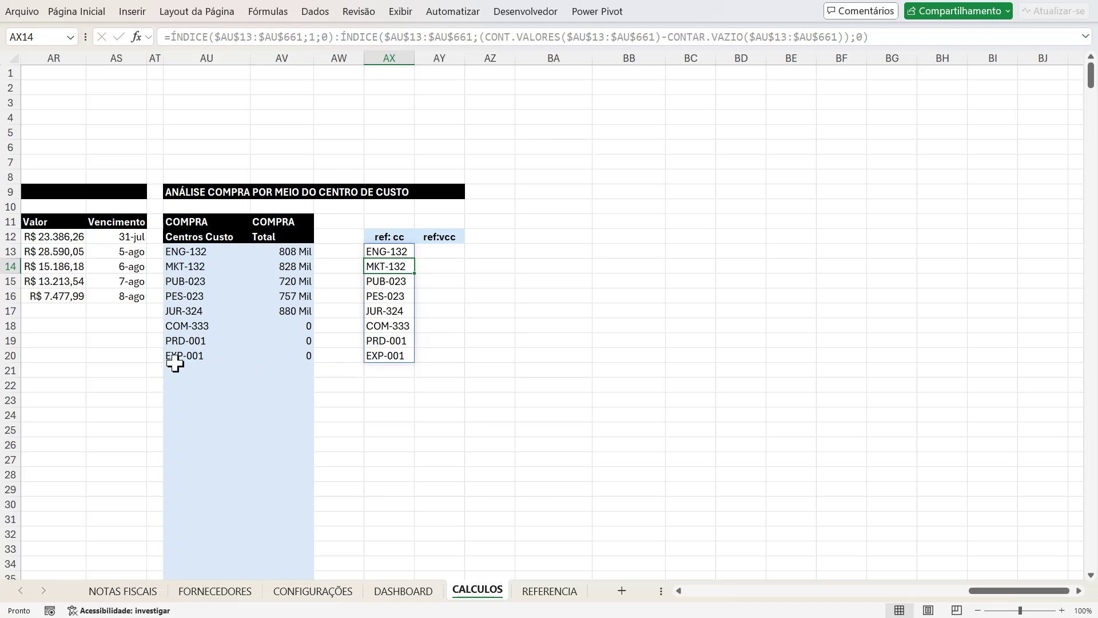
Copy the full formula text of AX13 into AY13 under the ref:vcc header
{"action": "left_click", "coordinate": [383, 253]}
{"action": "left_click_drag", "start_coordinate": [384, 254], "coordinate": [391, 371]}
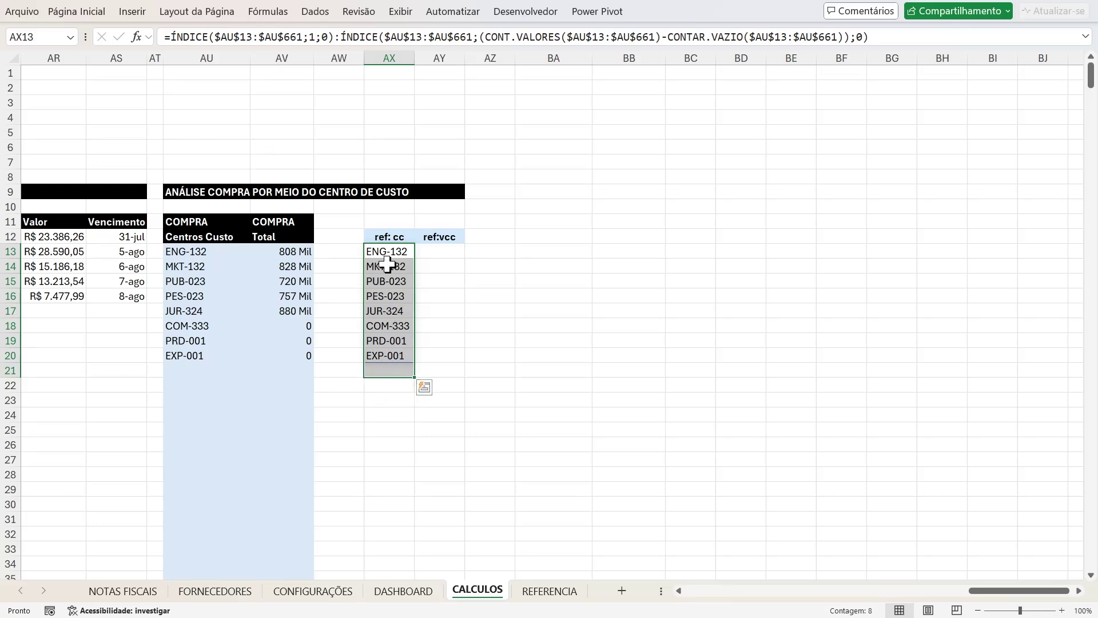
{"action": "left_click", "coordinate": [454, 249]}
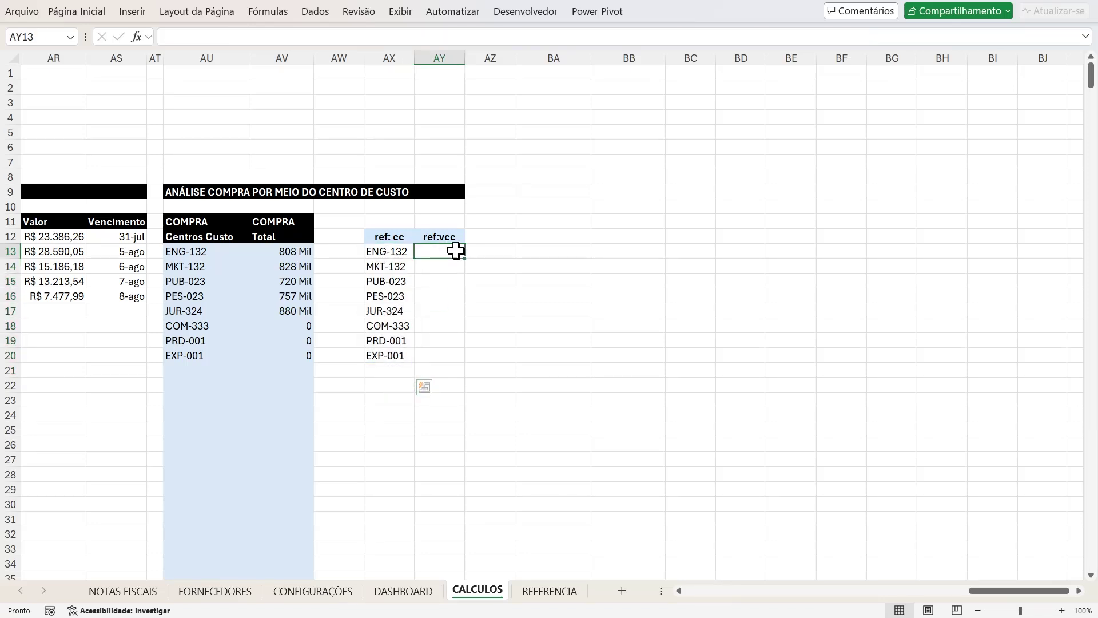
{"action": "left_click", "coordinate": [393, 252]}
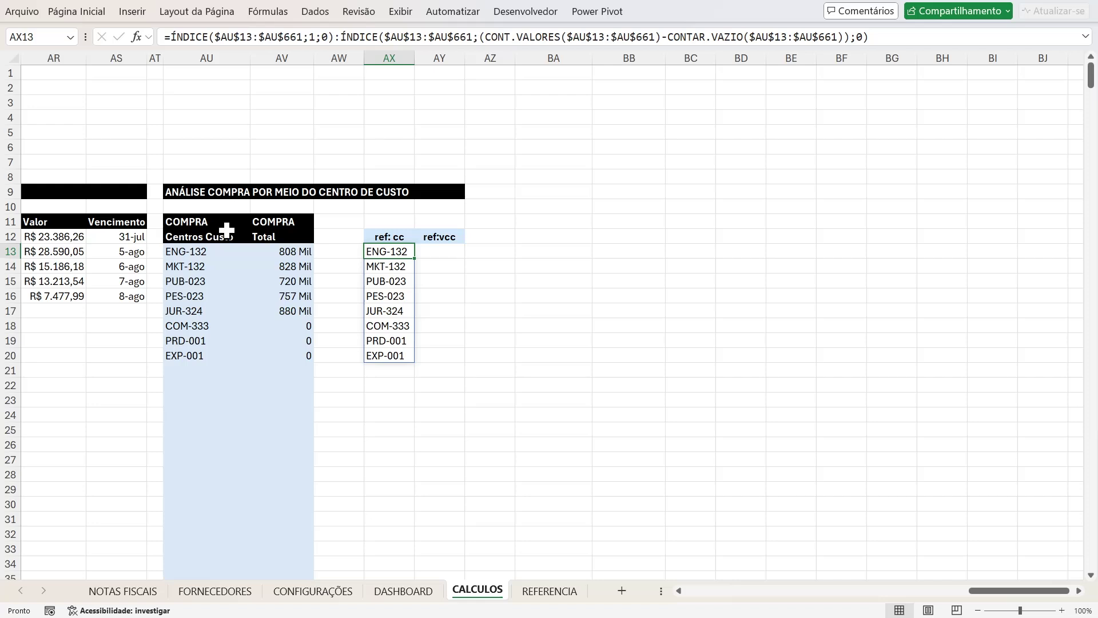
{"action": "left_click_drag", "start_coordinate": [163, 37], "coordinate": [936, 36]}
{"action": "key", "text": "ctrl+c"}
{"action": "key", "text": "Escape"}
{"action": "left_click", "coordinate": [438, 260]}
{"action": "key", "text": "F2"}
{"action": "key", "text": "ctrl+v"}
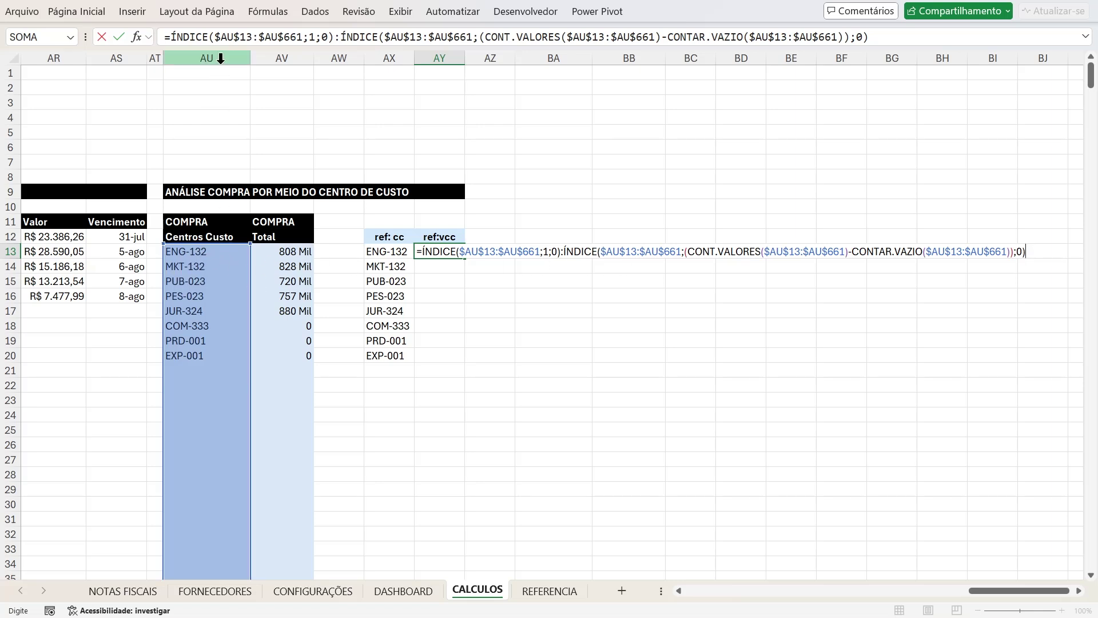
Change every range in the AY13 formula to the purchase totals in $AV$13:$AV$661 and enter the formula
{"action": "scroll", "coordinate": [231, 435], "scroll_direction": "down", "scroll_amount": 5}
{"action": "scroll", "coordinate": [235, 445], "scroll_direction": "up", "scroll_amount": 5}
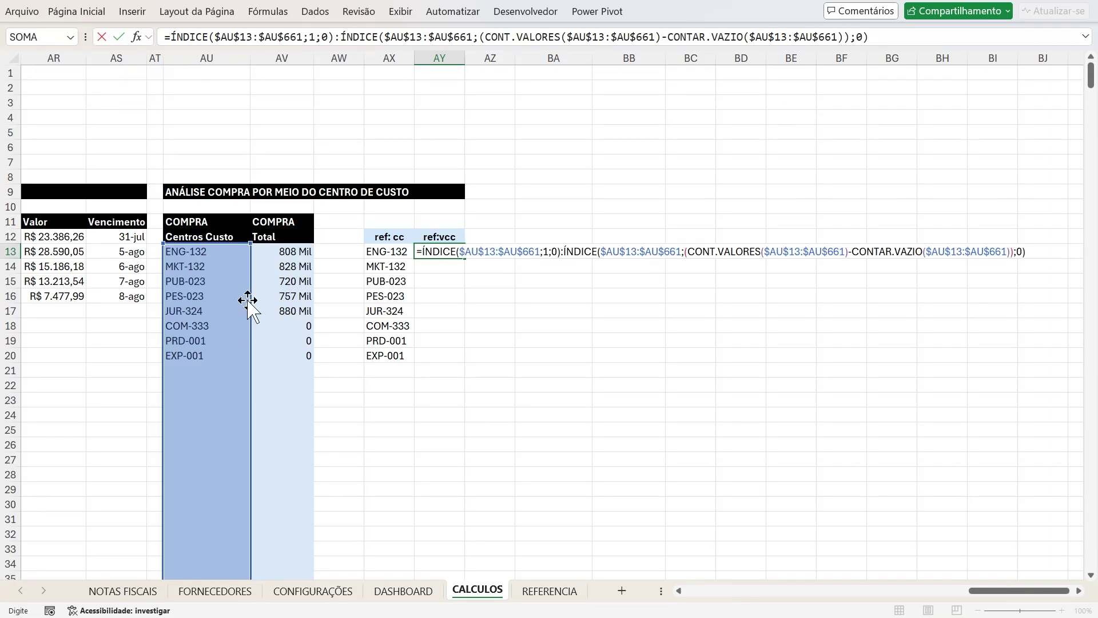
{"action": "left_click_drag", "start_coordinate": [251, 300], "coordinate": [253, 298]}
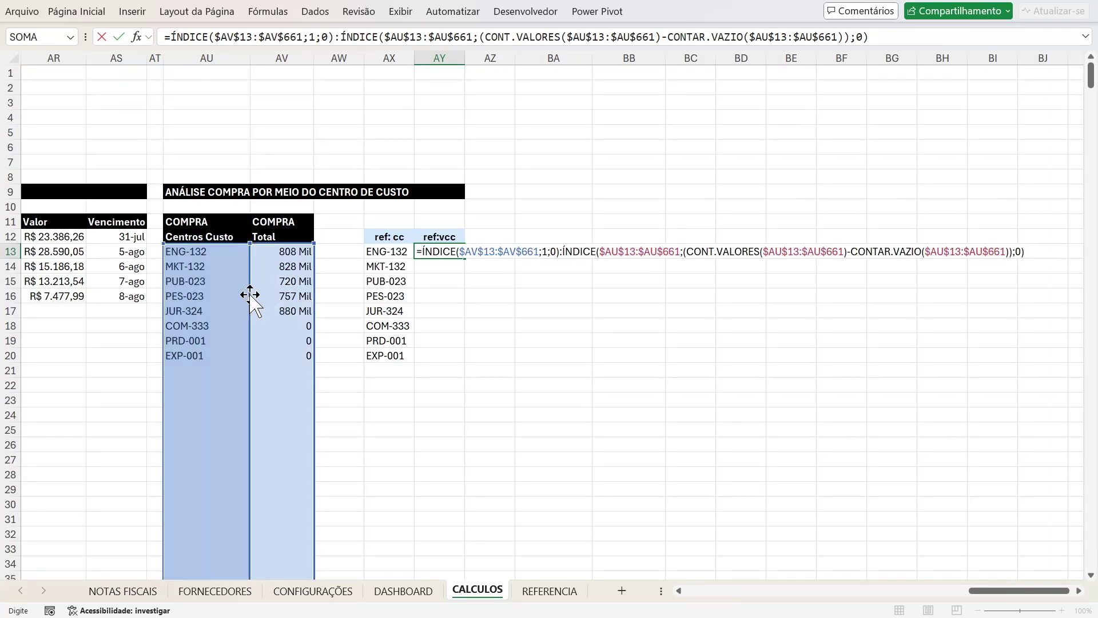
{"action": "left_click_drag", "start_coordinate": [226, 245], "coordinate": [258, 251]}
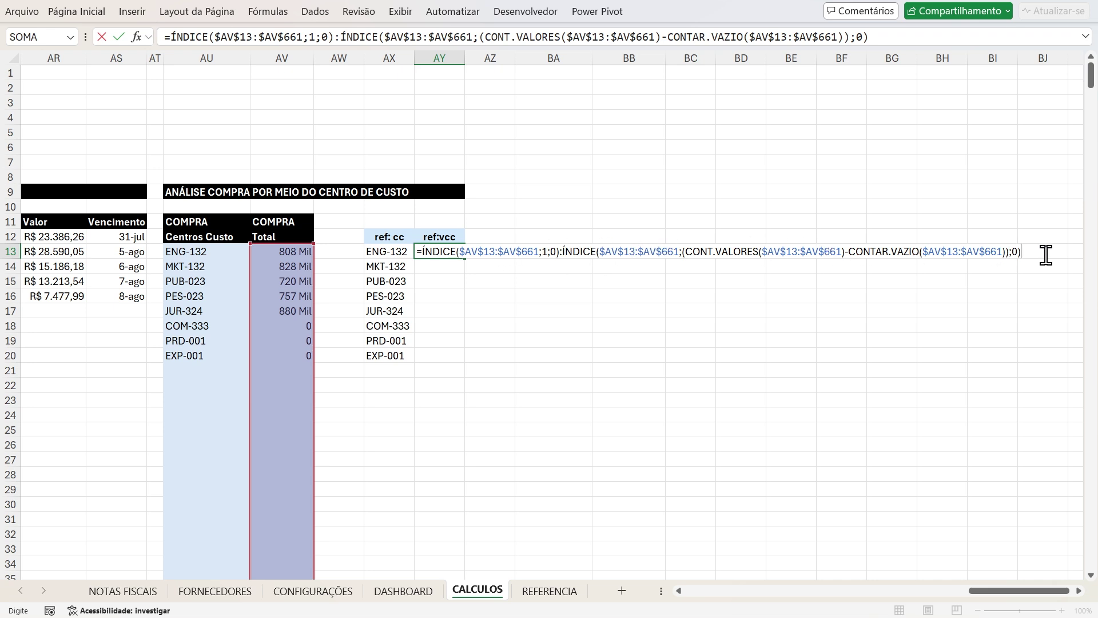
{"action": "key", "text": "Return"}
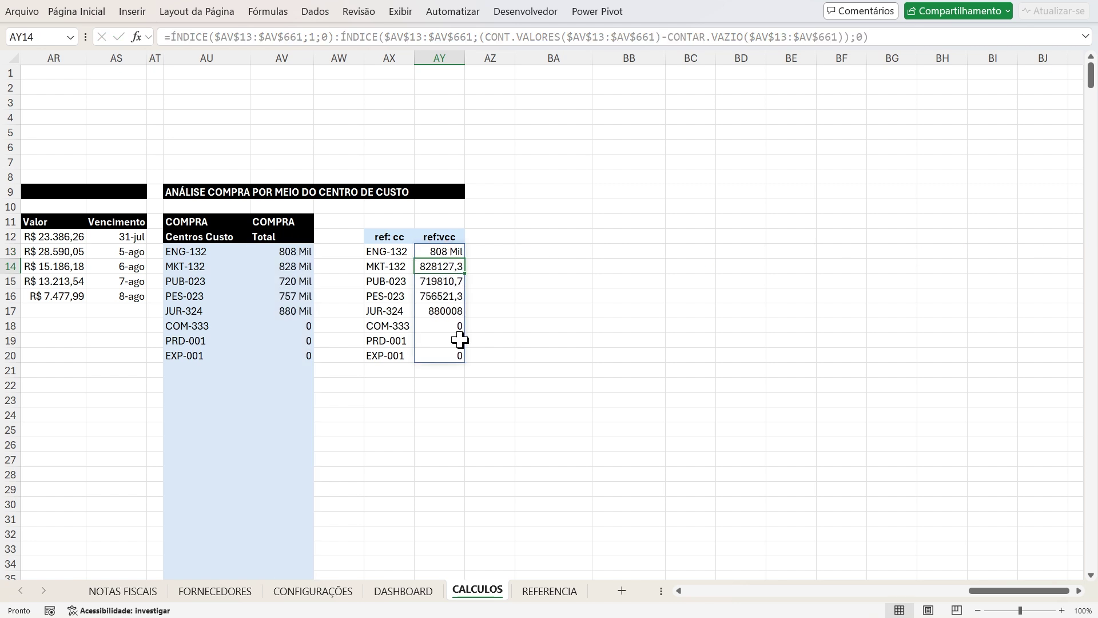
Copy the full ÍNDICE formula text of AX13 to the clipboard, leaving the cell as it is
{"action": "left_click_drag", "start_coordinate": [1007, 590], "coordinate": [943, 591]}
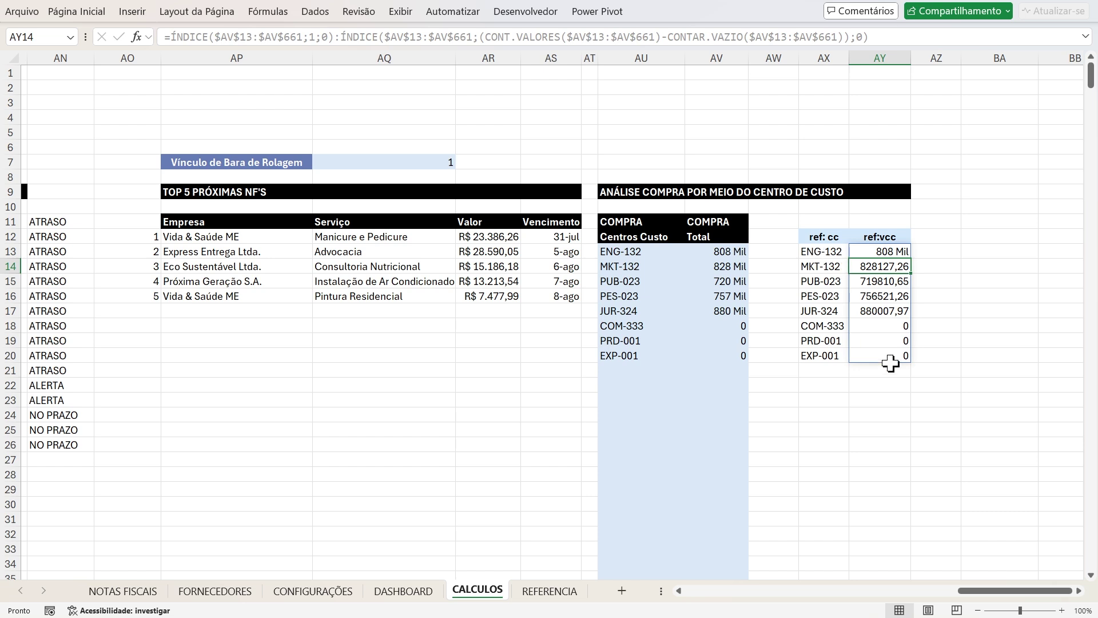
{"action": "left_click_drag", "start_coordinate": [824, 251], "coordinate": [839, 357]}
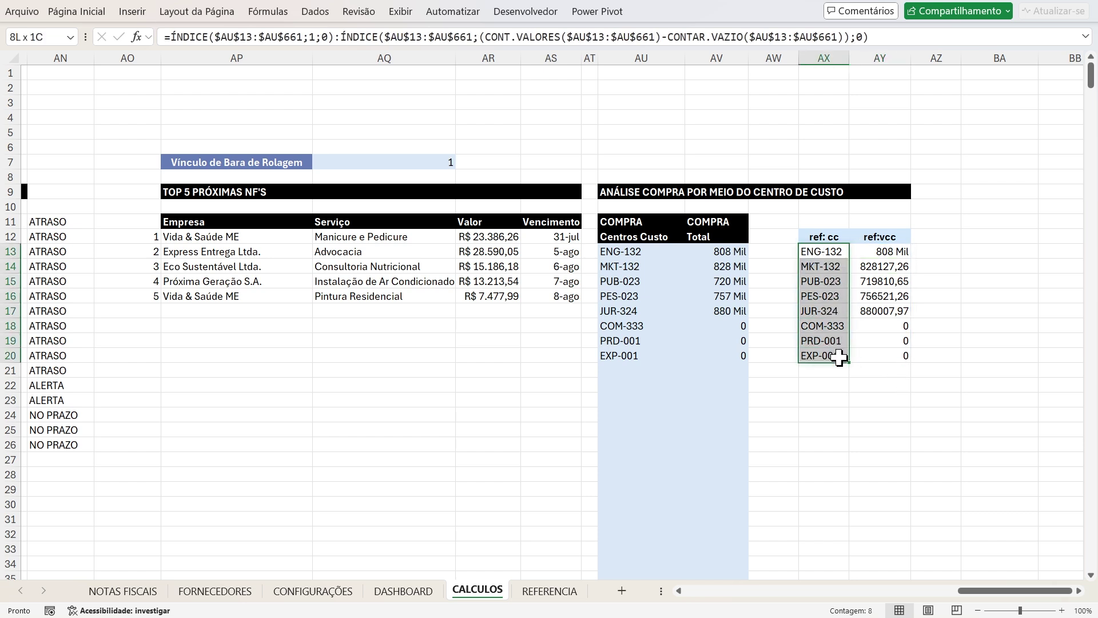
{"action": "left_click", "coordinate": [888, 196]}
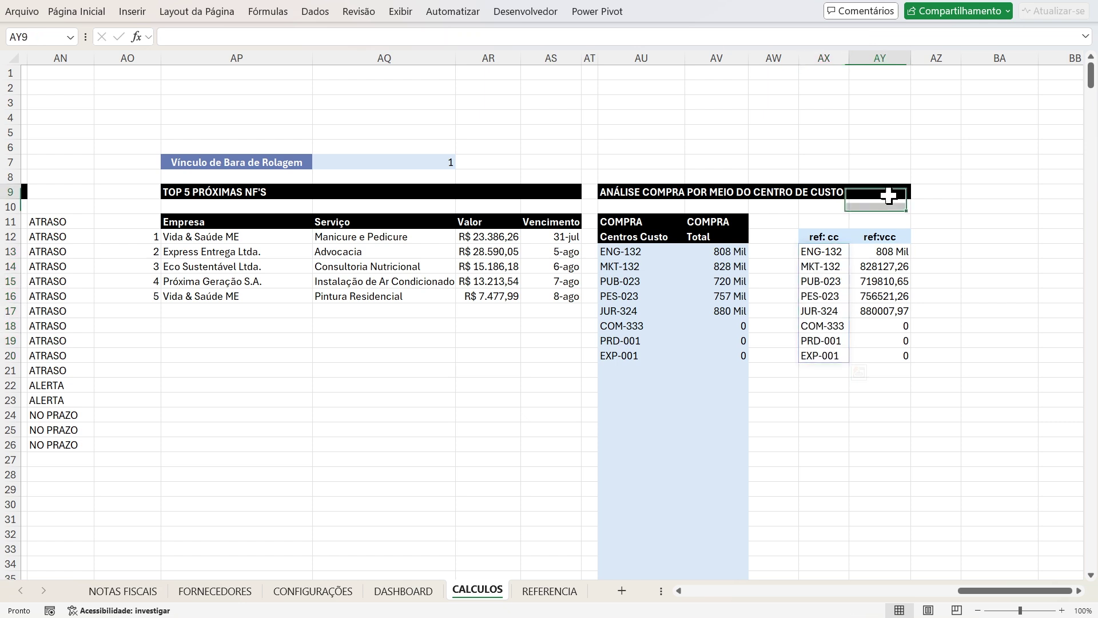
{"action": "left_click", "coordinate": [817, 252]}
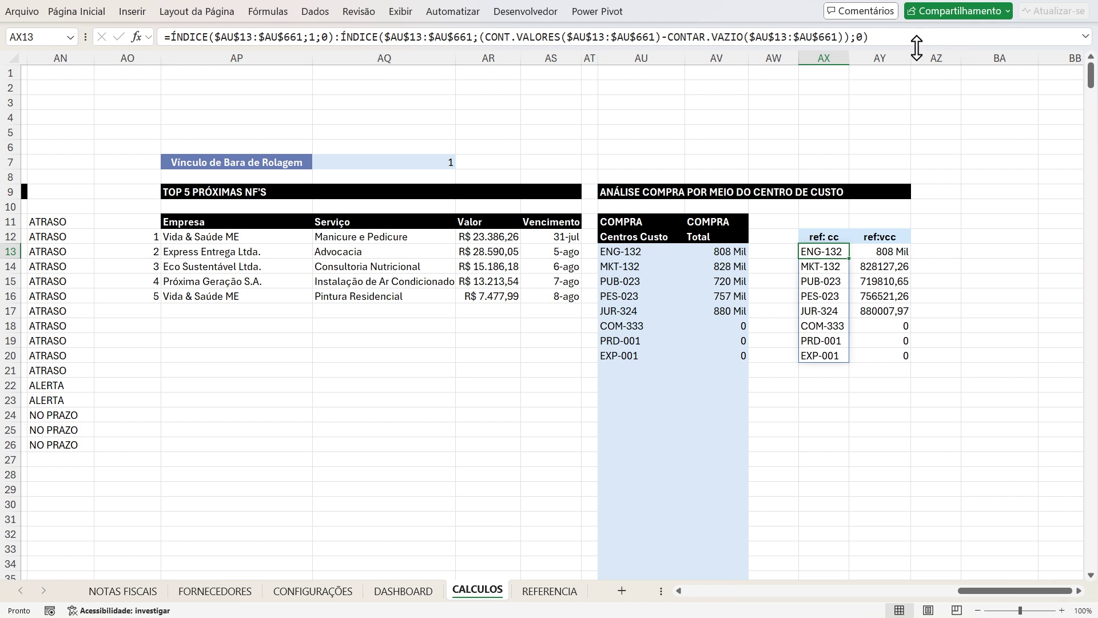
{"action": "left_click_drag", "start_coordinate": [890, 36], "coordinate": [76, 16]}
{"action": "key", "text": "ctrl+c"}
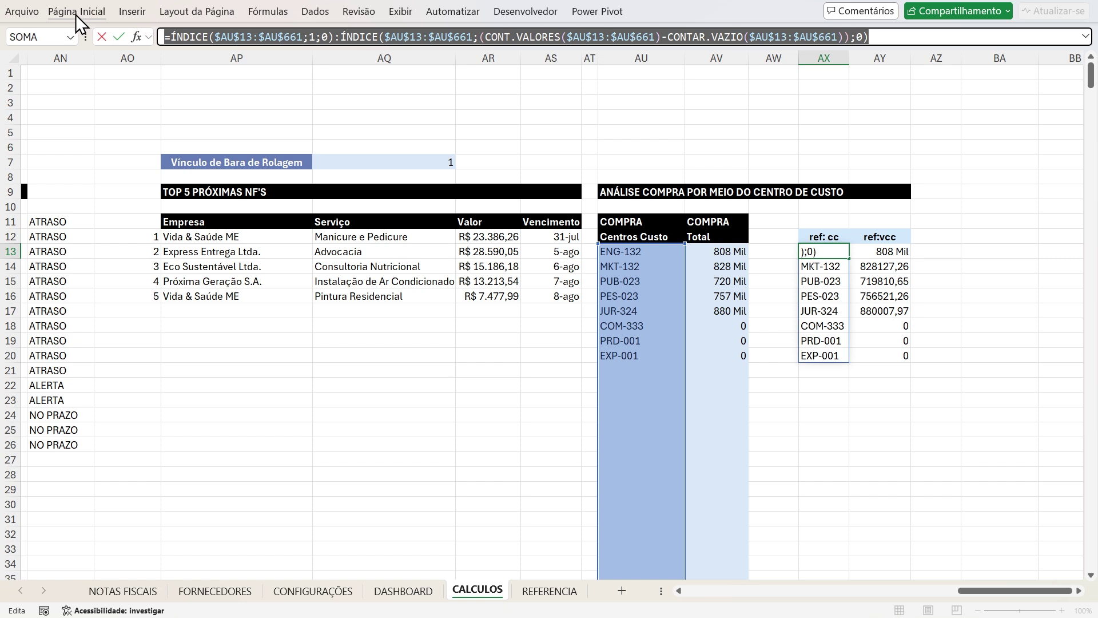
{"action": "left_click", "coordinate": [117, 38]}
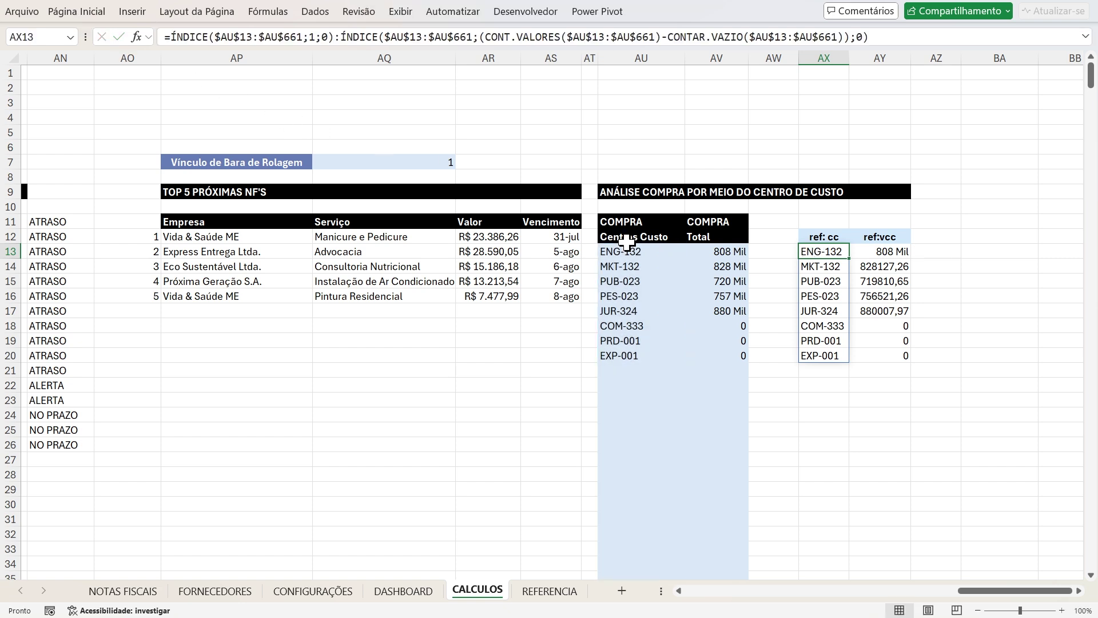
Define a workbook-scoped name CC that refers to the copied ÍNDICE formula over $AU$13:$AU$661
{"action": "left_click", "coordinate": [264, 16]}
{"action": "left_click", "coordinate": [523, 48]}
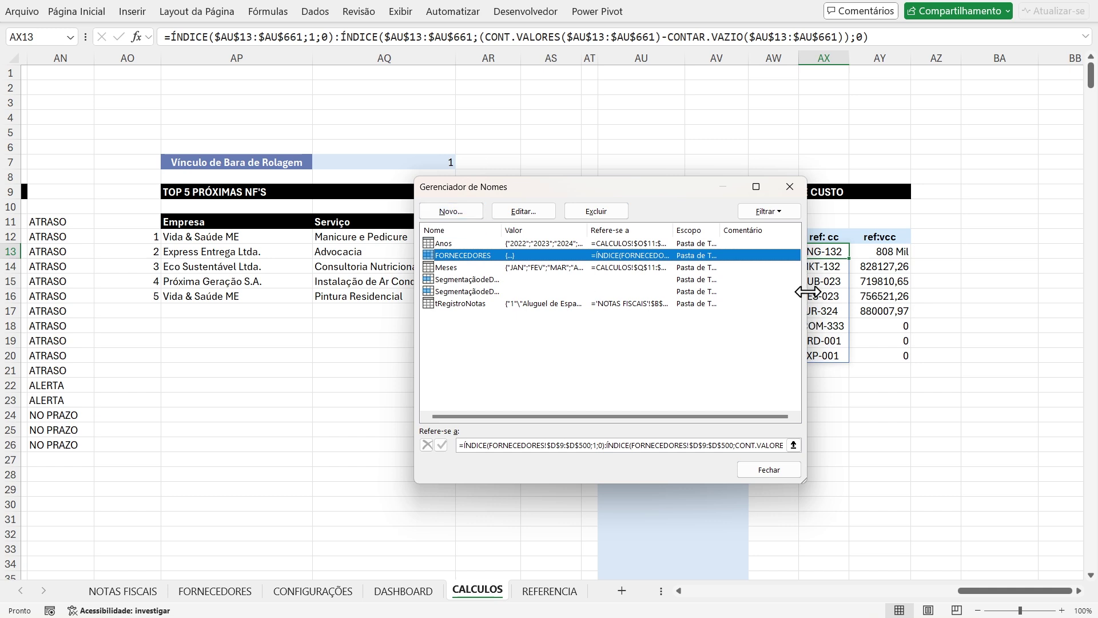
{"action": "left_click_drag", "start_coordinate": [672, 191], "coordinate": [608, 191]}
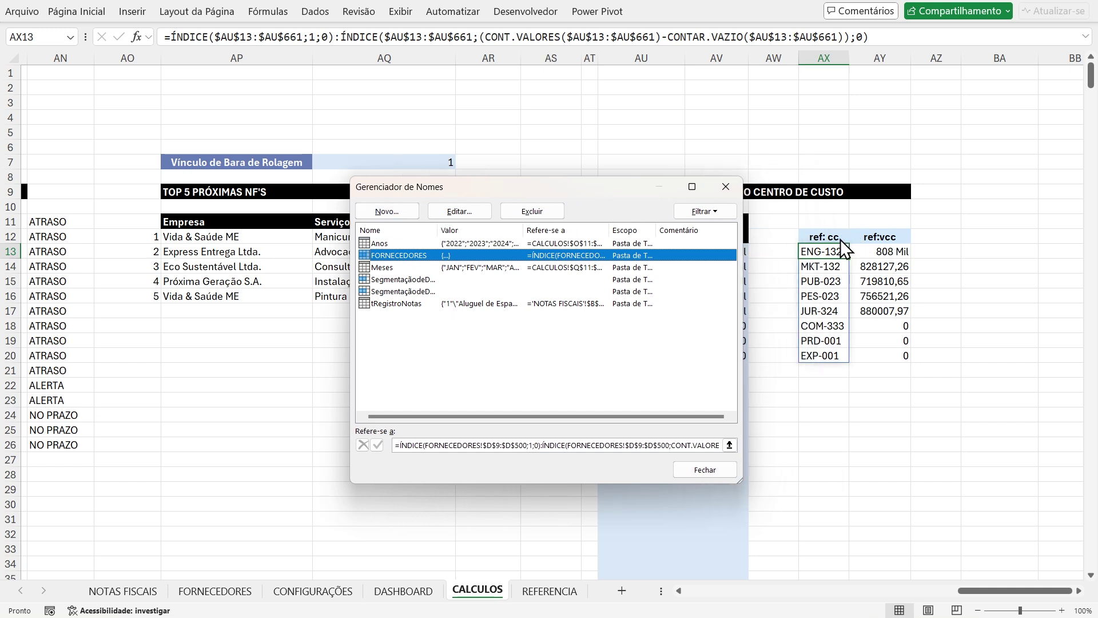
{"action": "left_click", "coordinate": [400, 212]}
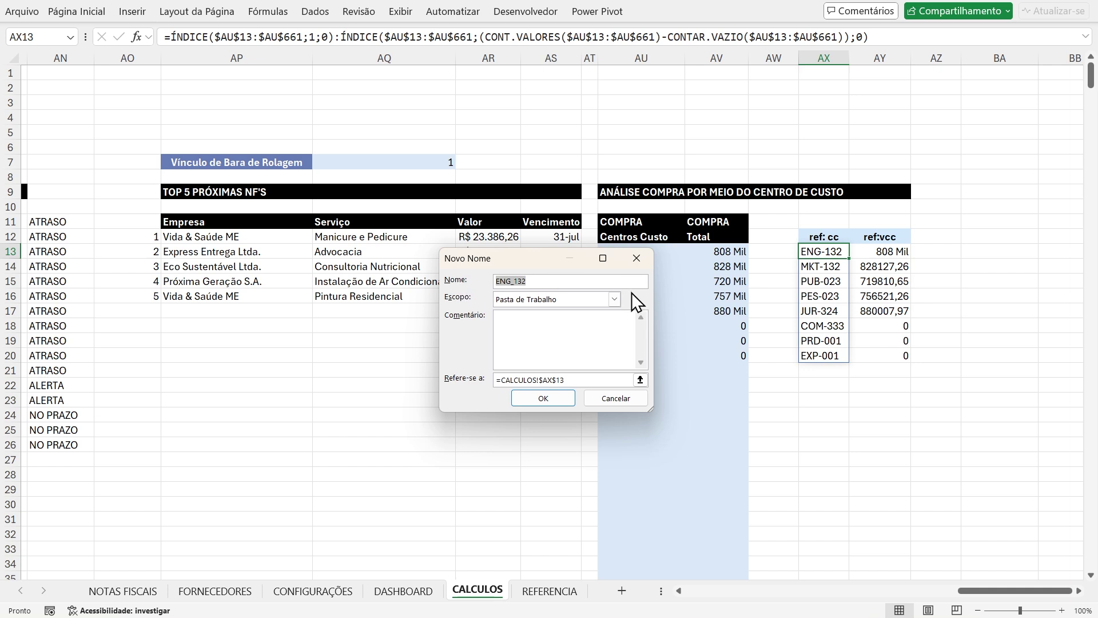
{"action": "type", "text": "cc"}
{"action": "left_click", "coordinate": [575, 379]}
{"action": "key", "text": "BackSpace"}
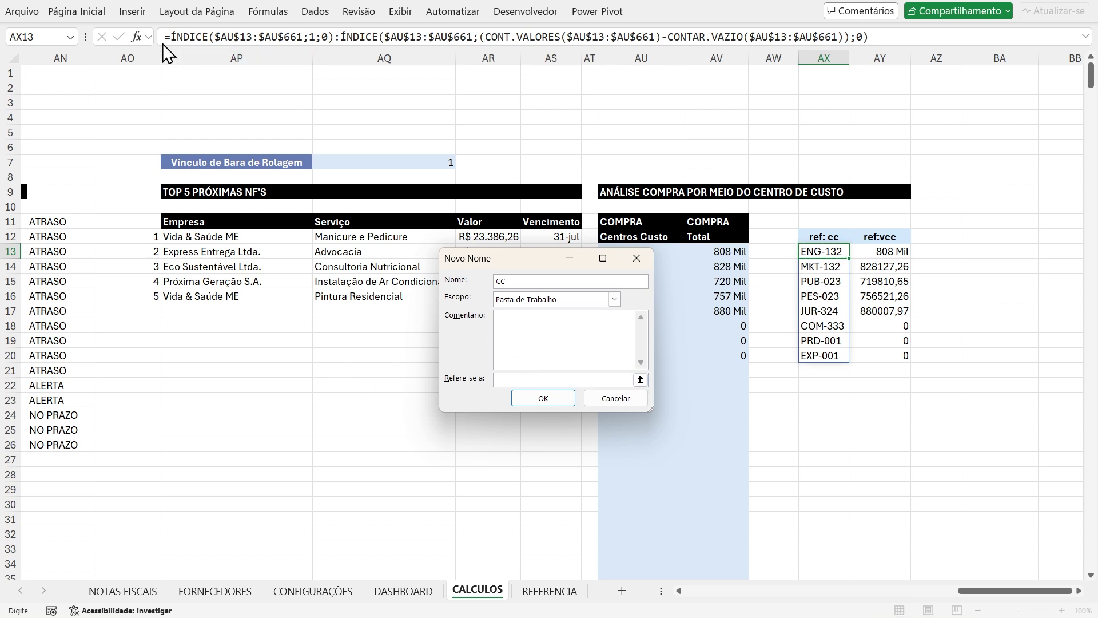
{"action": "key", "text": "ctrl+v"}
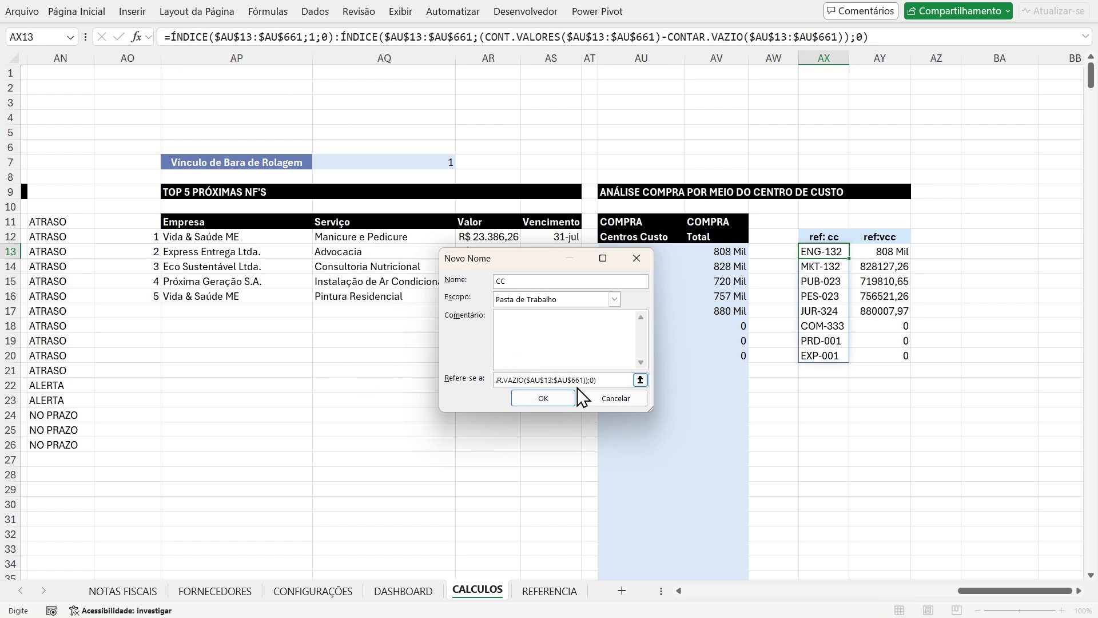
{"action": "left_click", "coordinate": [529, 397]}
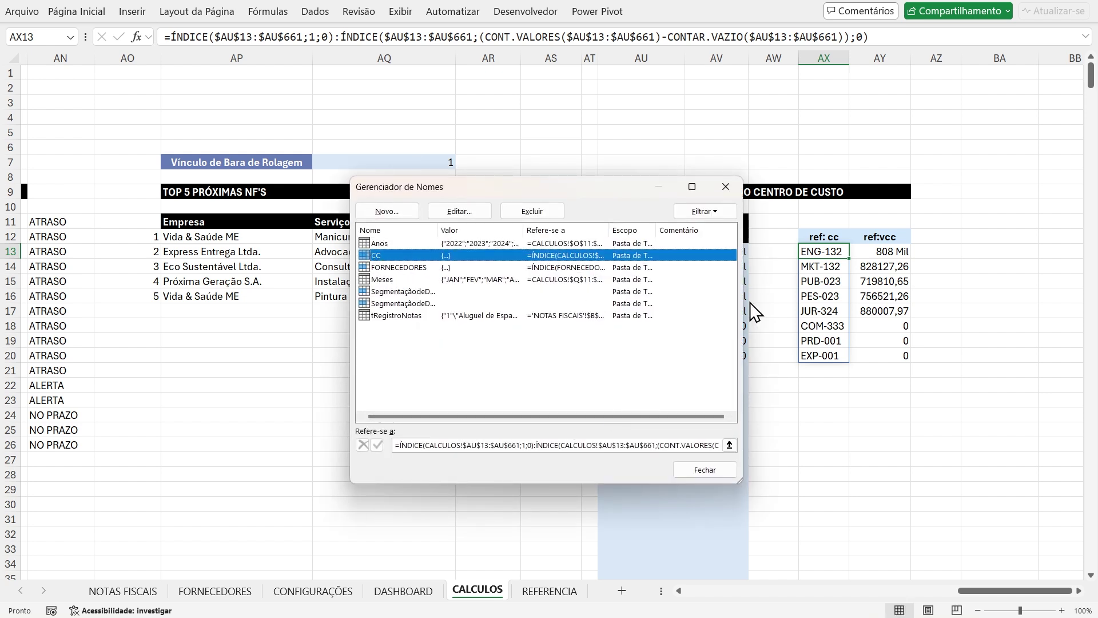
{"action": "left_click", "coordinate": [724, 187]}
Copy the full ÍNDICE formula text of AY13 to the clipboard, leaving the cell as it is
{"action": "left_click", "coordinate": [875, 251]}
{"action": "double_click", "coordinate": [875, 251]}
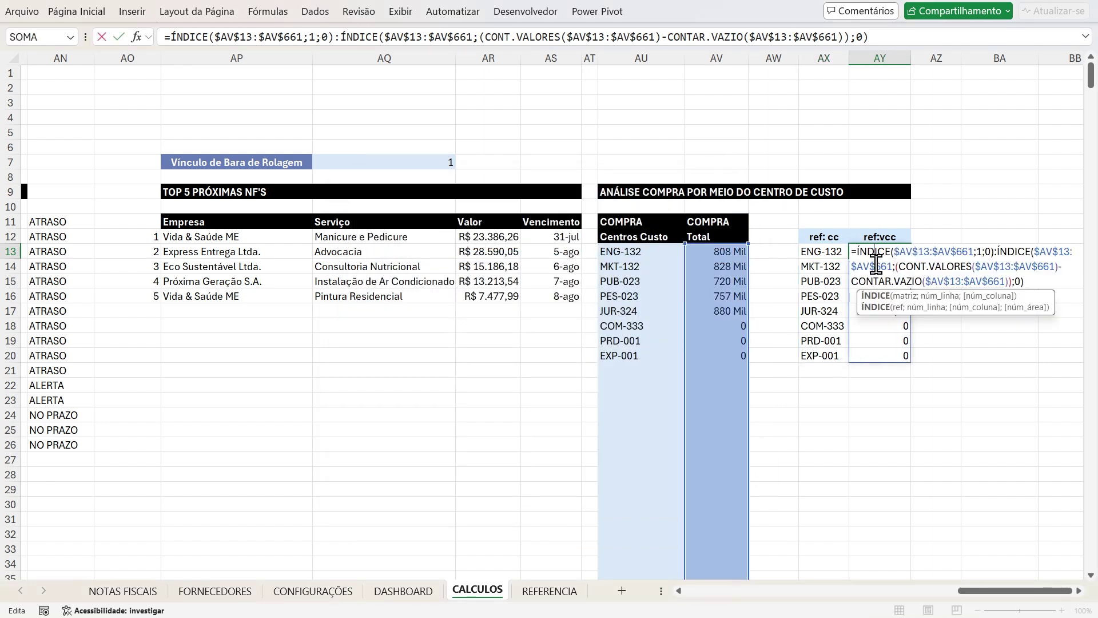
{"action": "left_click_drag", "start_coordinate": [1055, 280], "coordinate": [738, 220]}
{"action": "key", "text": "ctrl+c"}
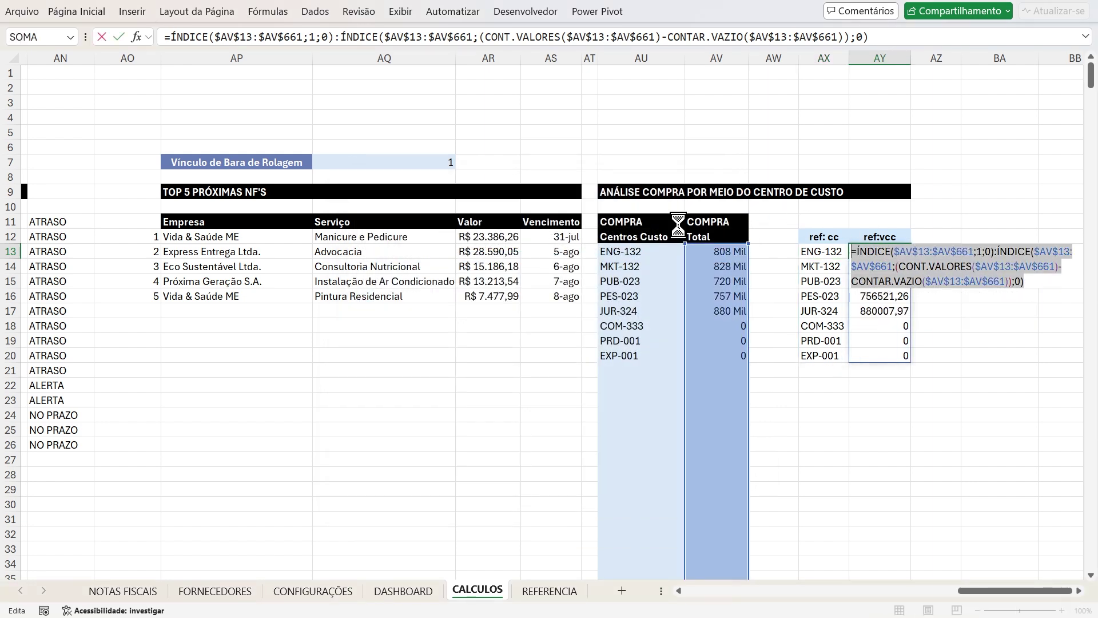
{"action": "key", "text": "Escape"}
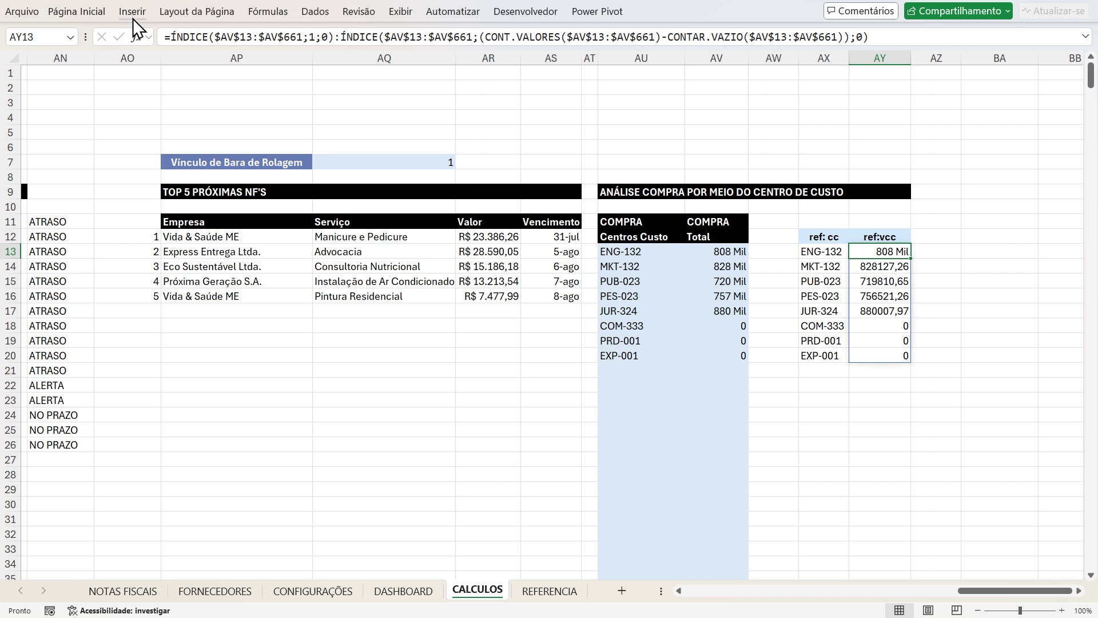
Define a workbook-scoped name VCC that refers to the copied ÍNDICE formula over $AV$13:$AV$661
{"action": "left_click", "coordinate": [280, 12]}
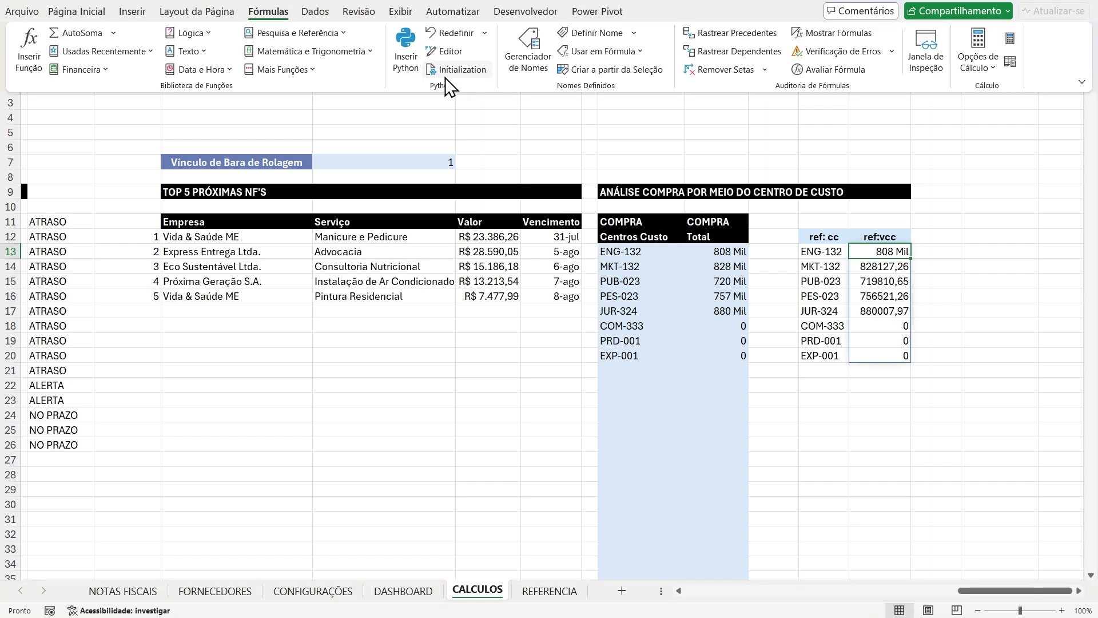
{"action": "left_click", "coordinate": [529, 64]}
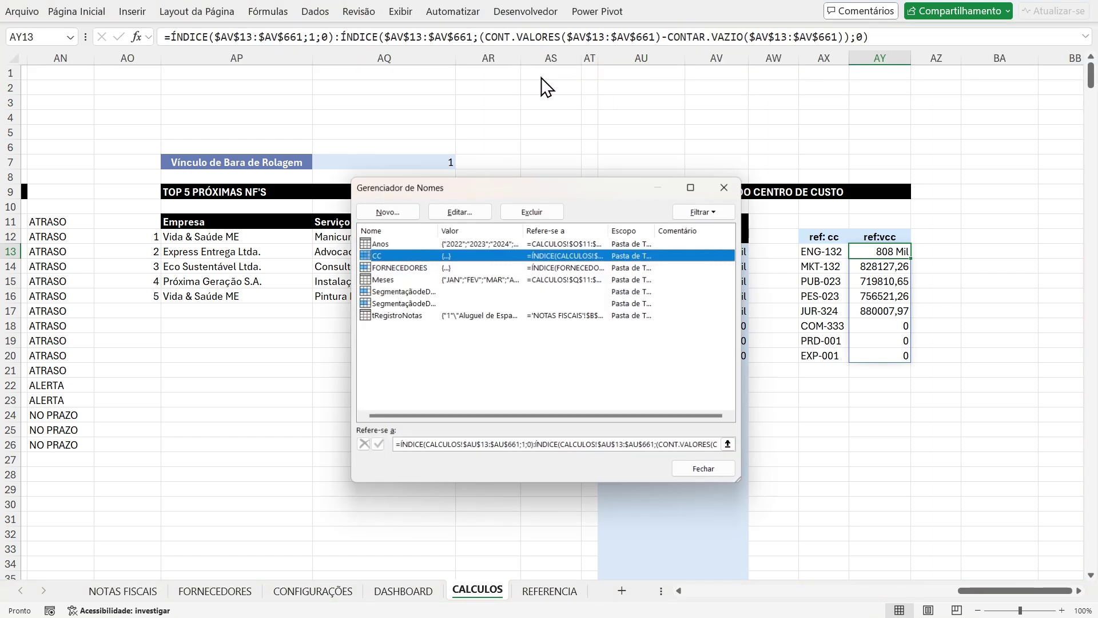
{"action": "left_click", "coordinate": [388, 212]}
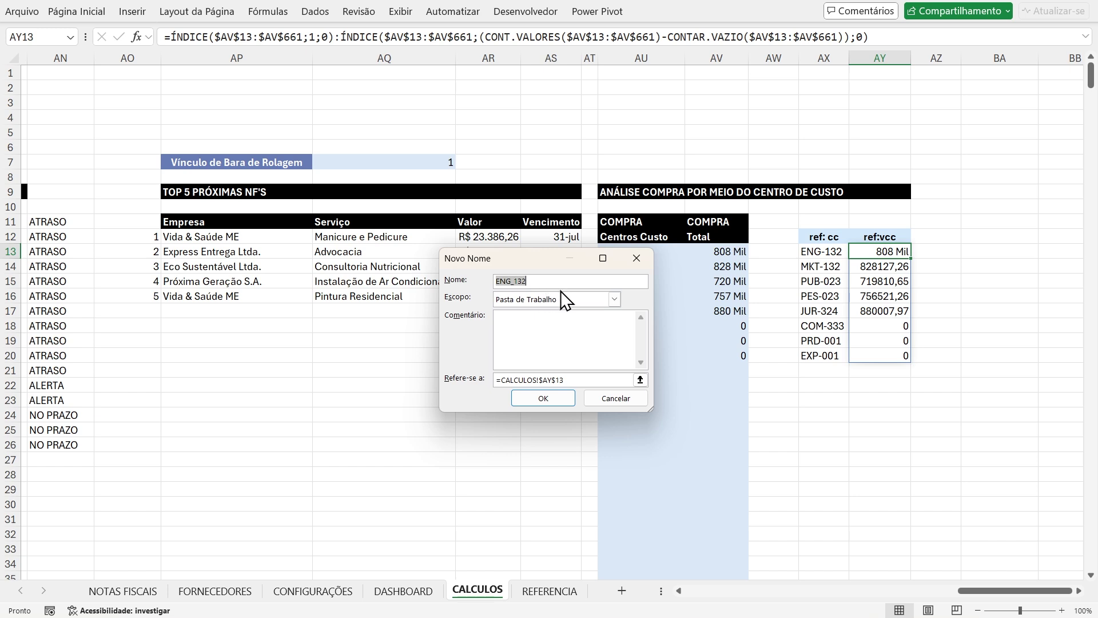
{"action": "type", "text": "vcc"}
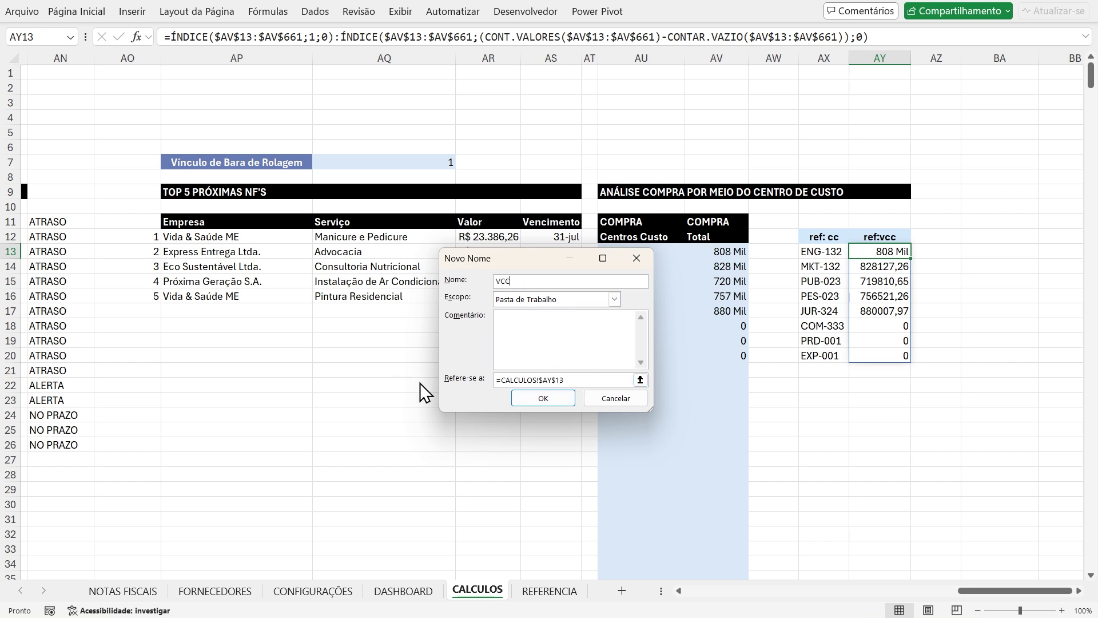
{"action": "left_click_drag", "start_coordinate": [583, 379], "coordinate": [403, 366]}
{"action": "key", "text": "BackSpace"}
{"action": "key", "text": "ctrl+v"}
{"action": "left_click_drag", "start_coordinate": [611, 381], "coordinate": [367, 372]}
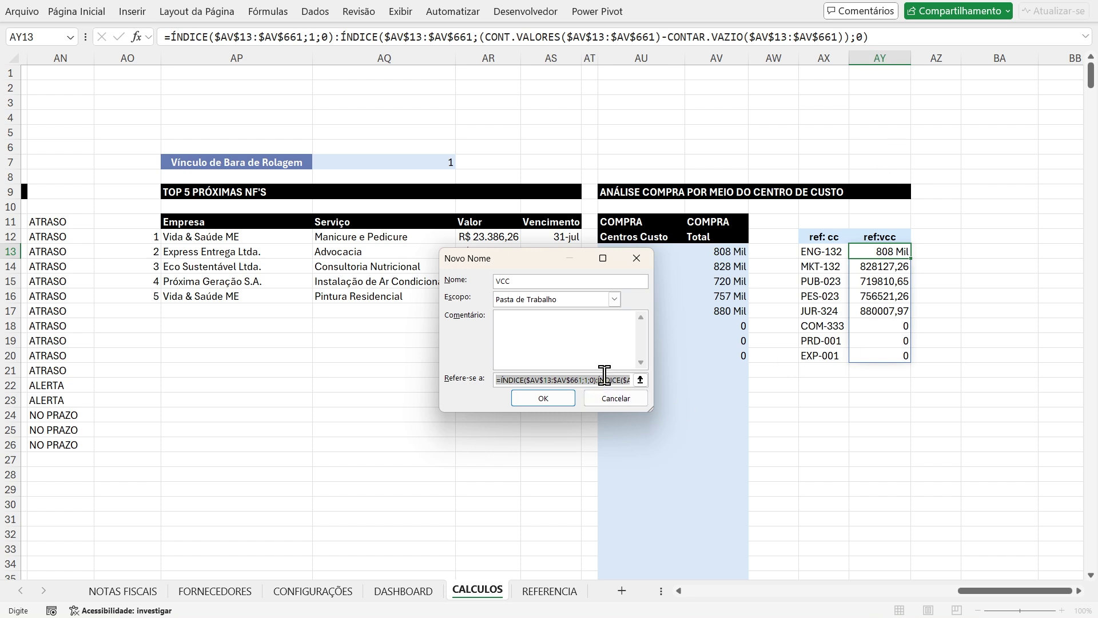
{"action": "left_click", "coordinate": [542, 400]}
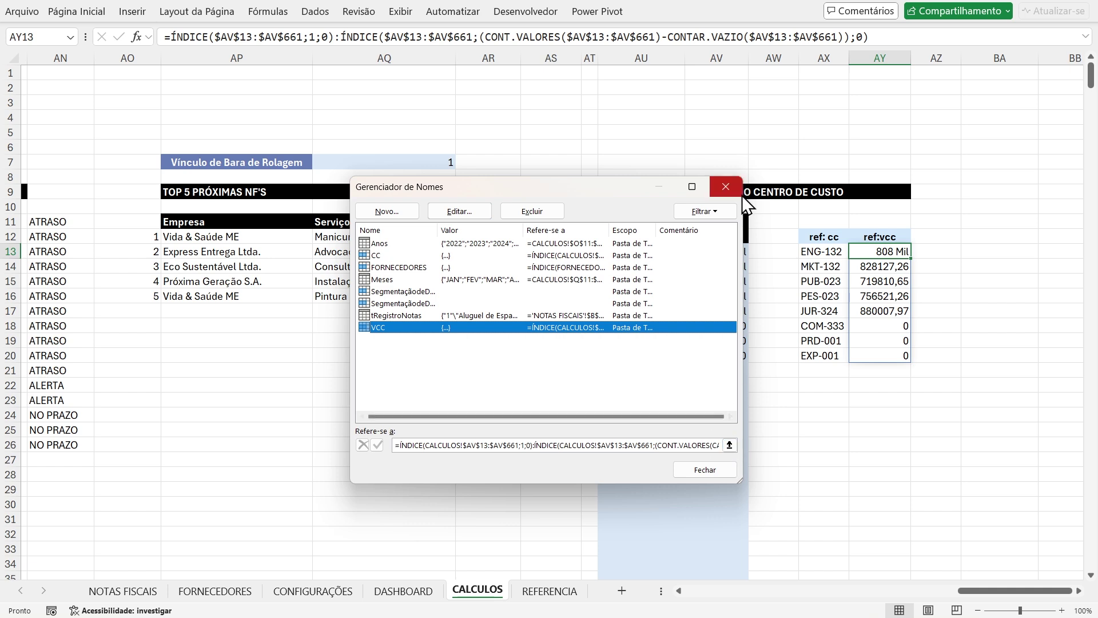
{"action": "left_click", "coordinate": [727, 188]}
Insert an empty column chart from a blank cell and place it below the TOP 5 PRÓXIMAS NF'S table
{"action": "left_click", "coordinate": [405, 416]}
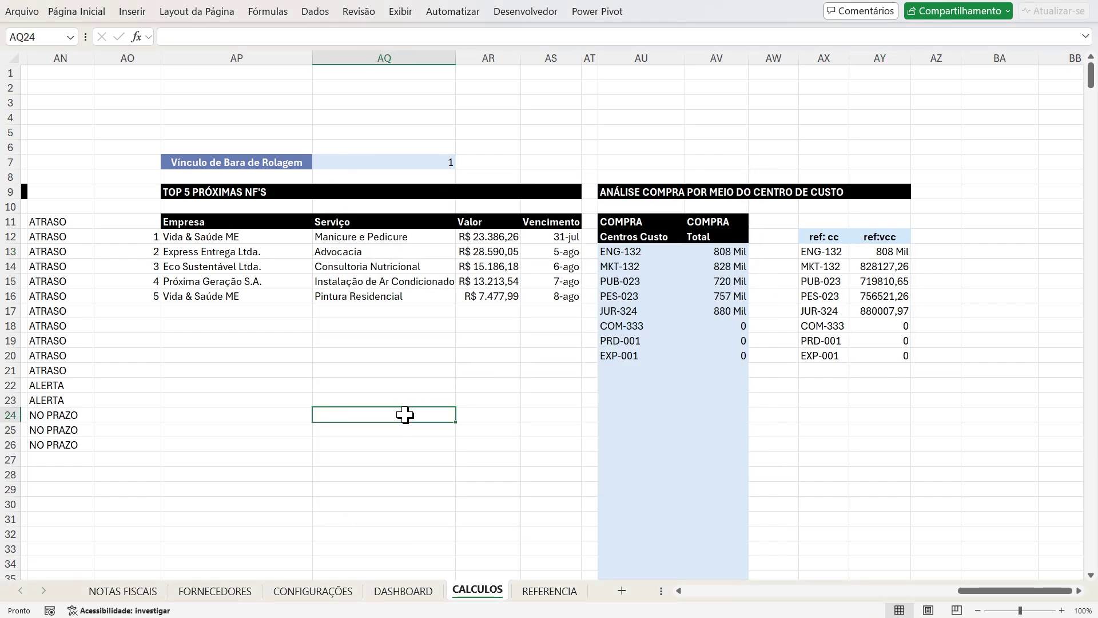
{"action": "left_click", "coordinate": [124, 15]}
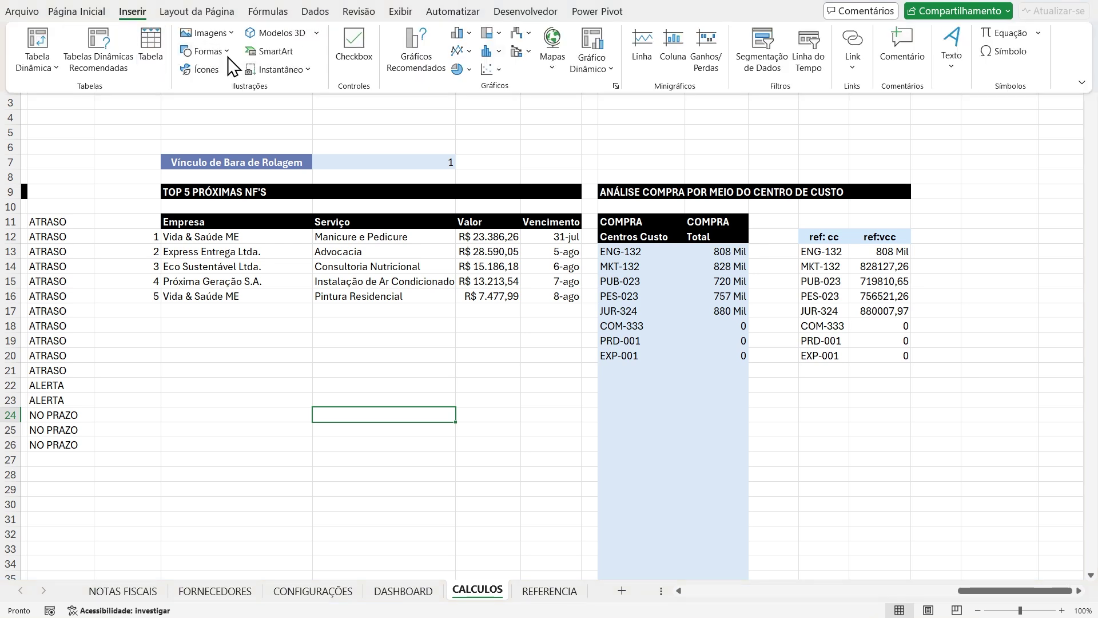
{"action": "left_click", "coordinate": [470, 33]}
{"action": "left_click", "coordinate": [476, 83]}
{"action": "left_click_drag", "start_coordinate": [570, 314], "coordinate": [404, 412]}
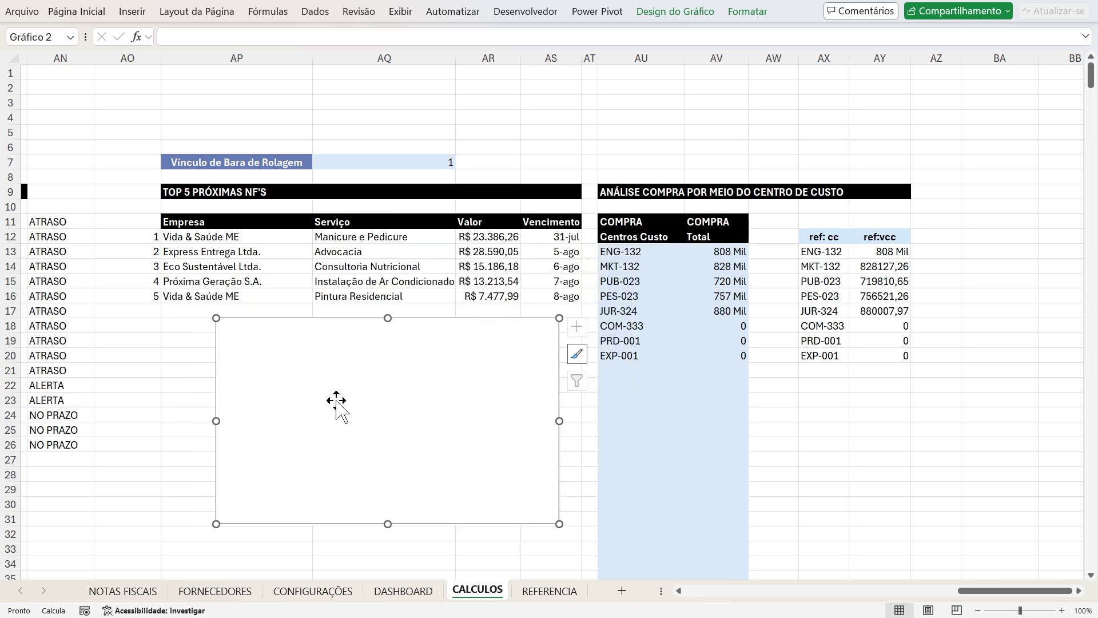
Add a data series named valoresCentroCusto to the empty chart, with =CALCULOS!VCC as its series values
{"action": "right_click", "coordinate": [338, 401]}
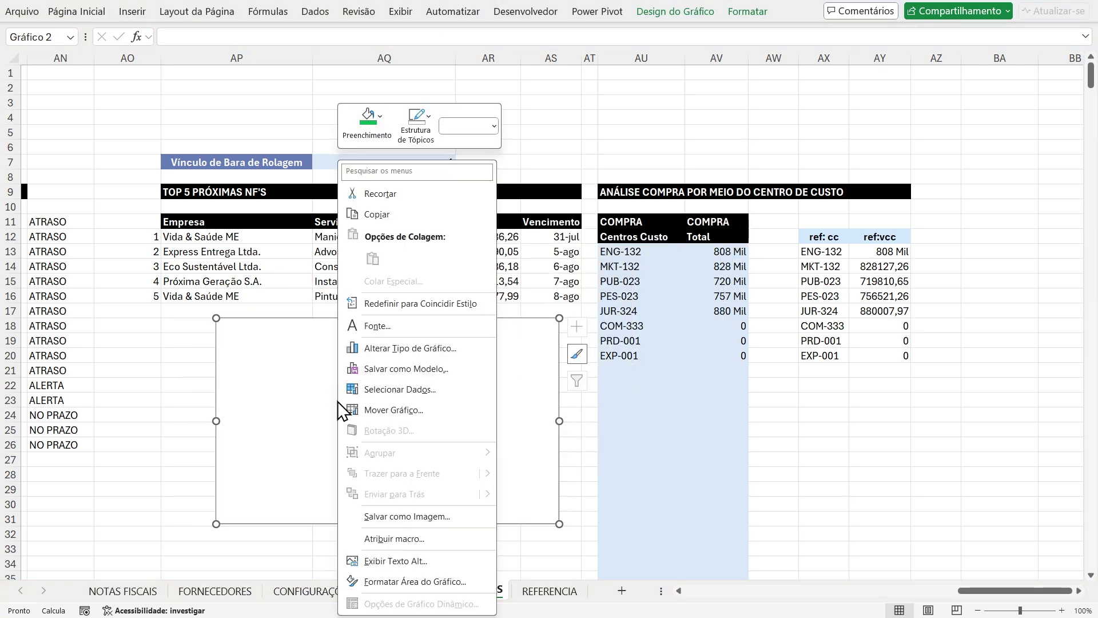
{"action": "left_click", "coordinate": [394, 390]}
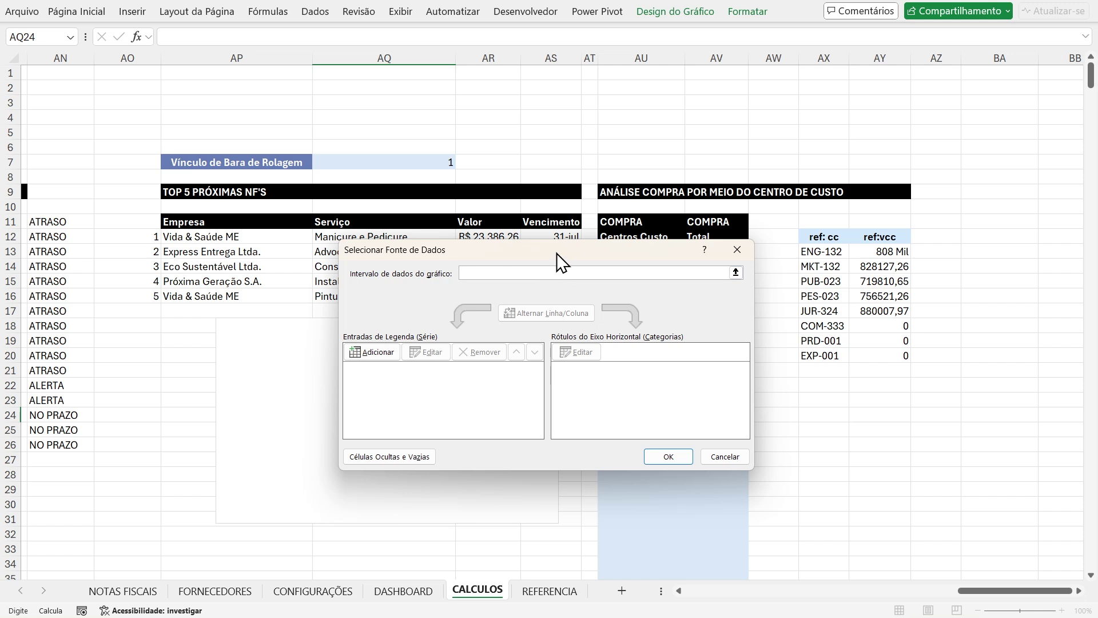
{"action": "left_click_drag", "start_coordinate": [533, 235], "coordinate": [441, 186]}
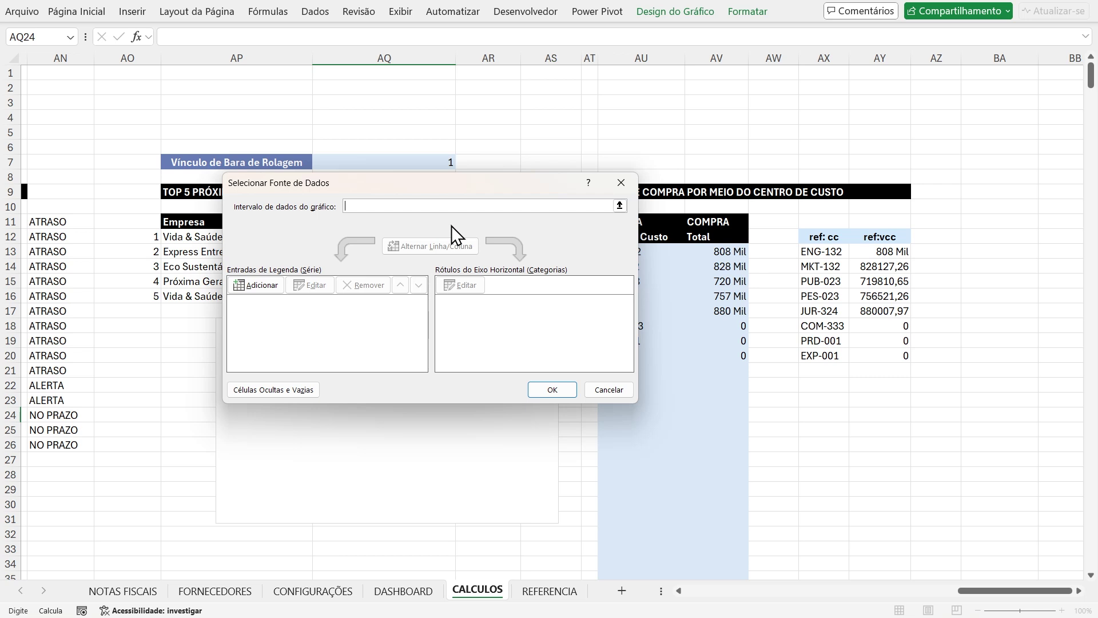
{"action": "left_click", "coordinate": [252, 287]}
{"action": "left_click_drag", "start_coordinate": [487, 311], "coordinate": [425, 315]}
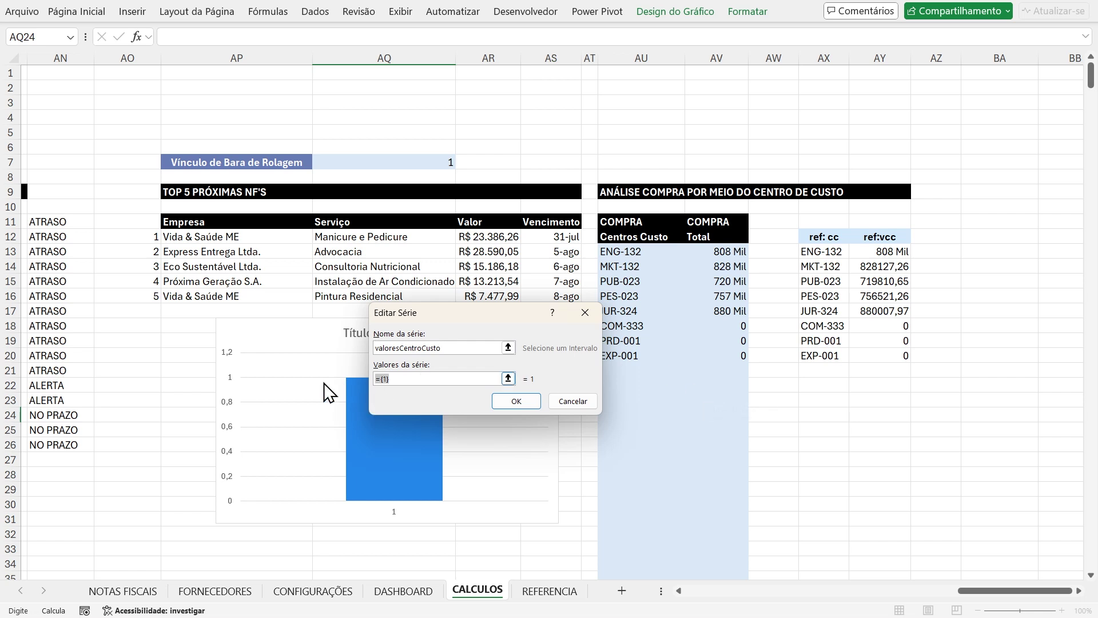
{"action": "key", "text": "BackSpace"}
{"action": "key", "text": "BackSpace"}
{"action": "key", "text": "BackSpace"}
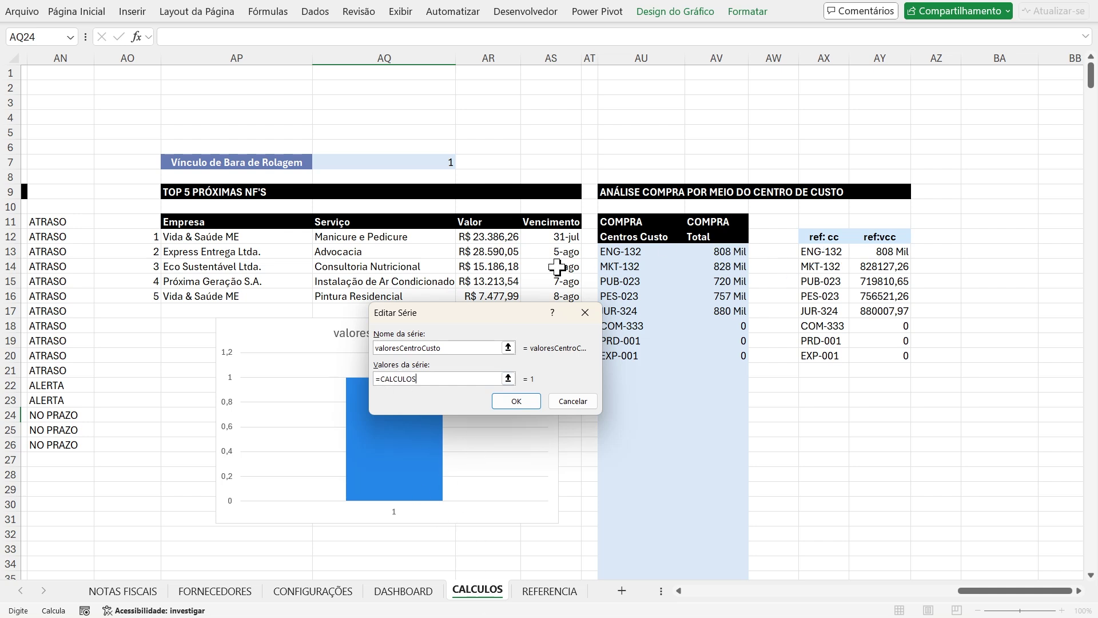
{"action": "type", "text": "!VCC"}
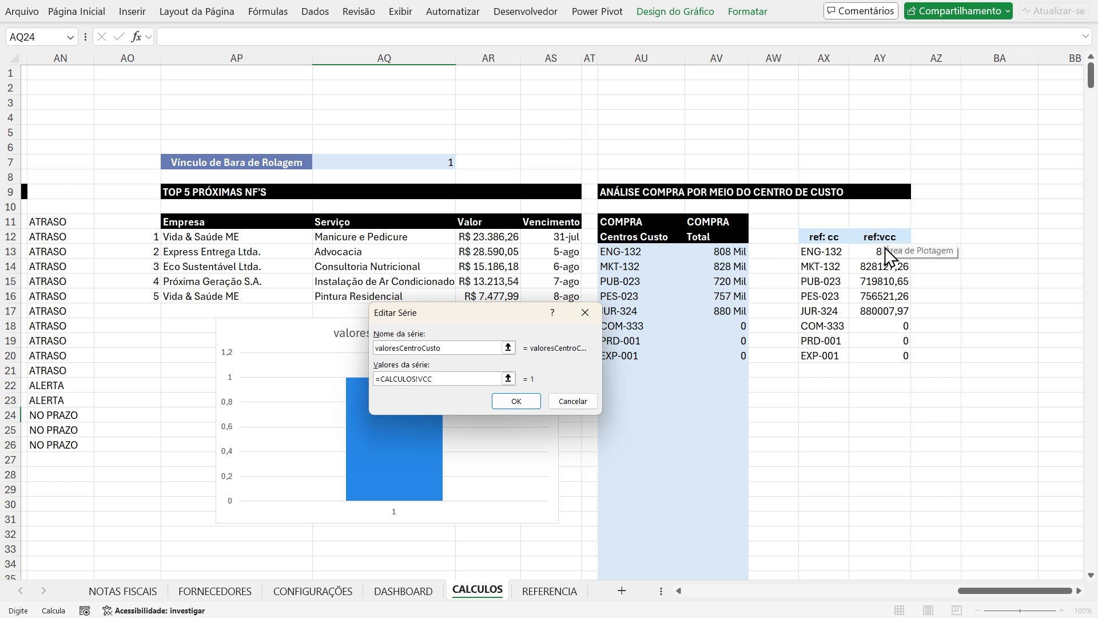
{"action": "left_click", "coordinate": [515, 402]}
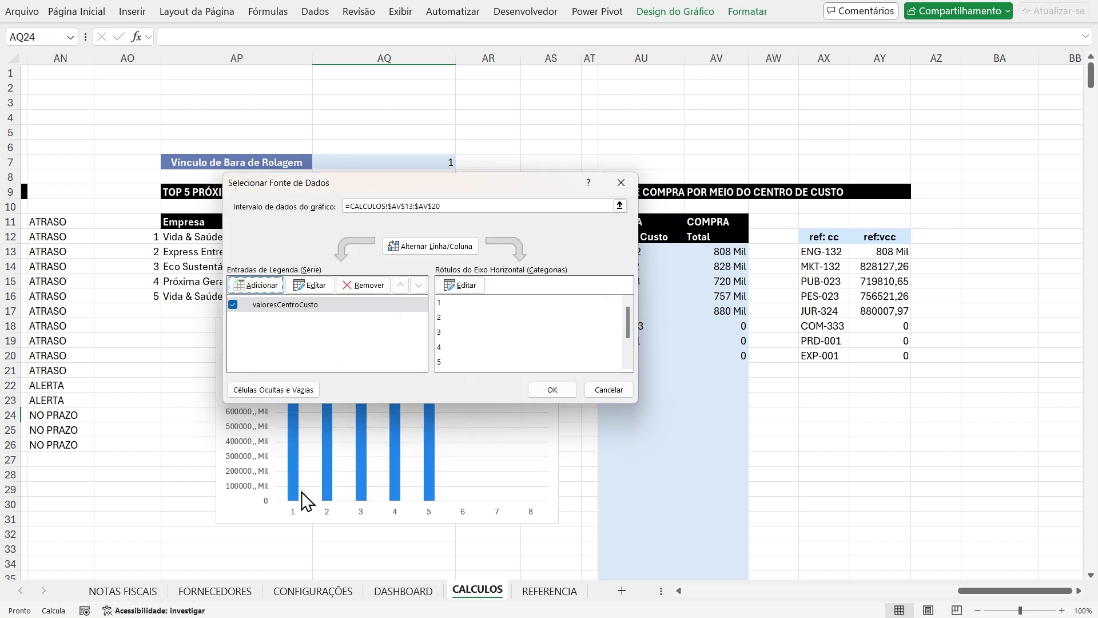
Set the chart's horizontal axis labels to =CALCULOS!CC and apply the data source
{"action": "left_click", "coordinate": [466, 285]}
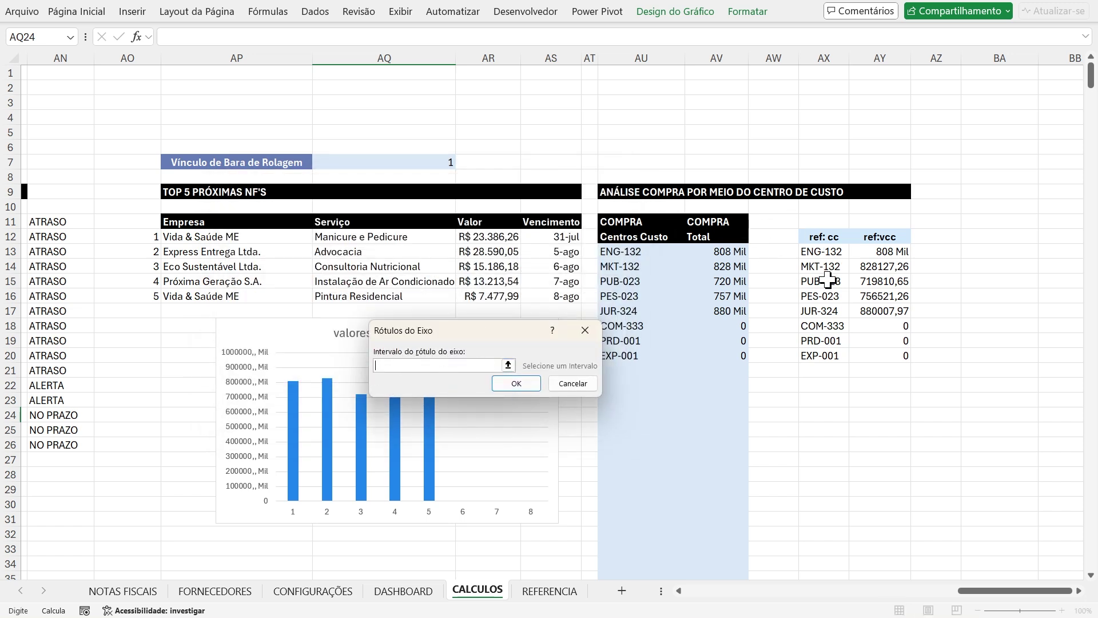
{"action": "type", "text": "=CALCULOS!CC"}
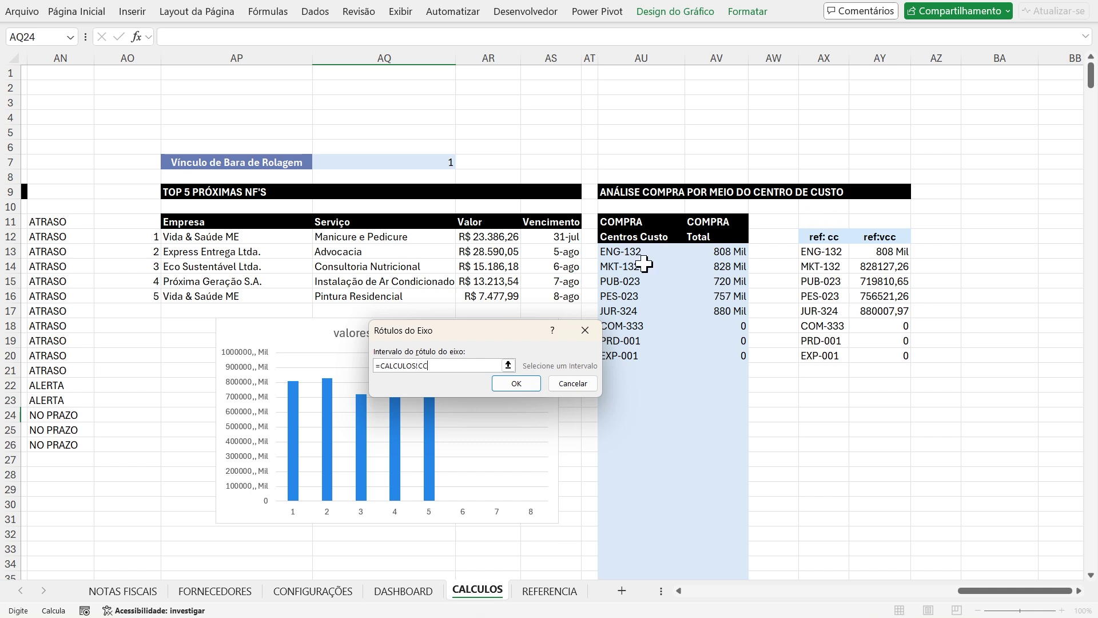
{"action": "left_click", "coordinate": [516, 384]}
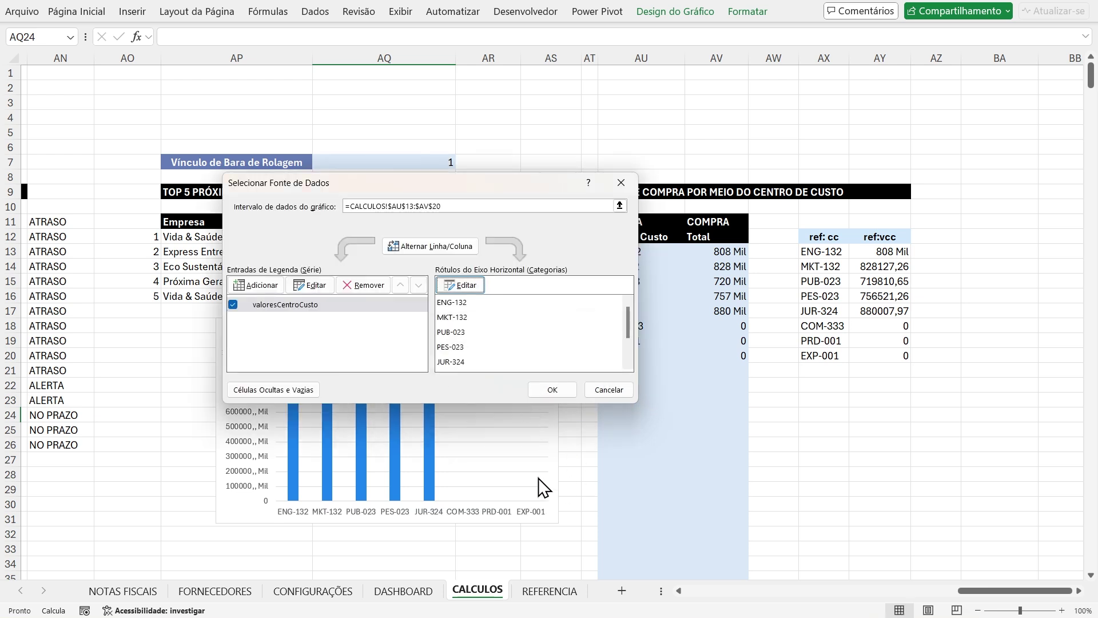
{"action": "left_click", "coordinate": [549, 389]}
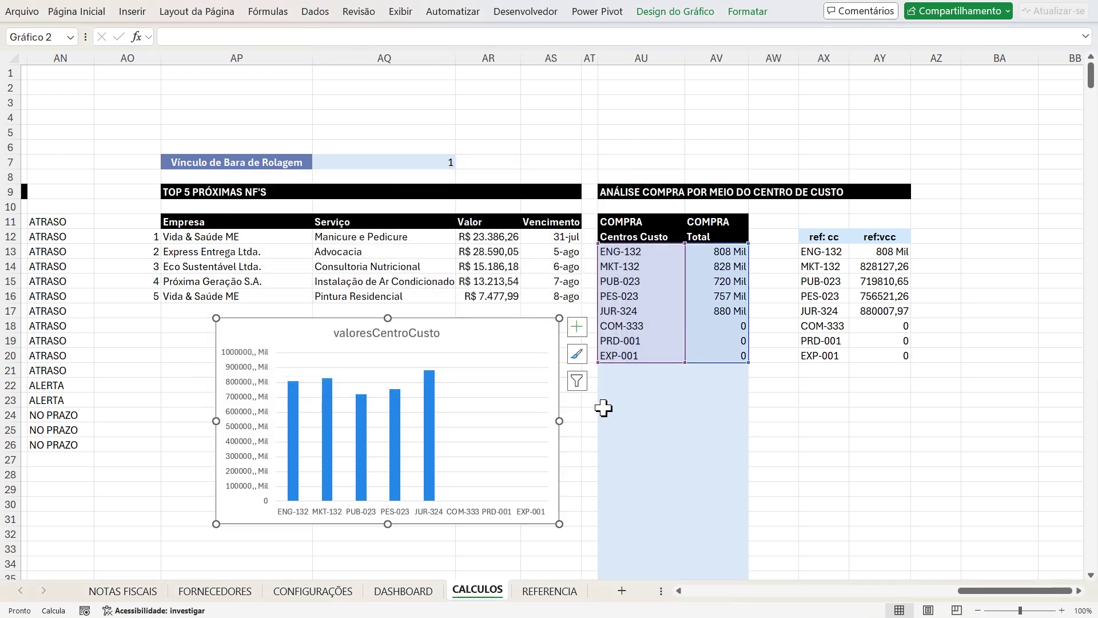
Widen the valoresCentroCusto chart and shift it so it spans roughly columns AO to AS below the TOP 5 table
{"action": "left_click_drag", "start_coordinate": [557, 422], "coordinate": [608, 429]}
{"action": "left_click_drag", "start_coordinate": [561, 336], "coordinate": [481, 332]}
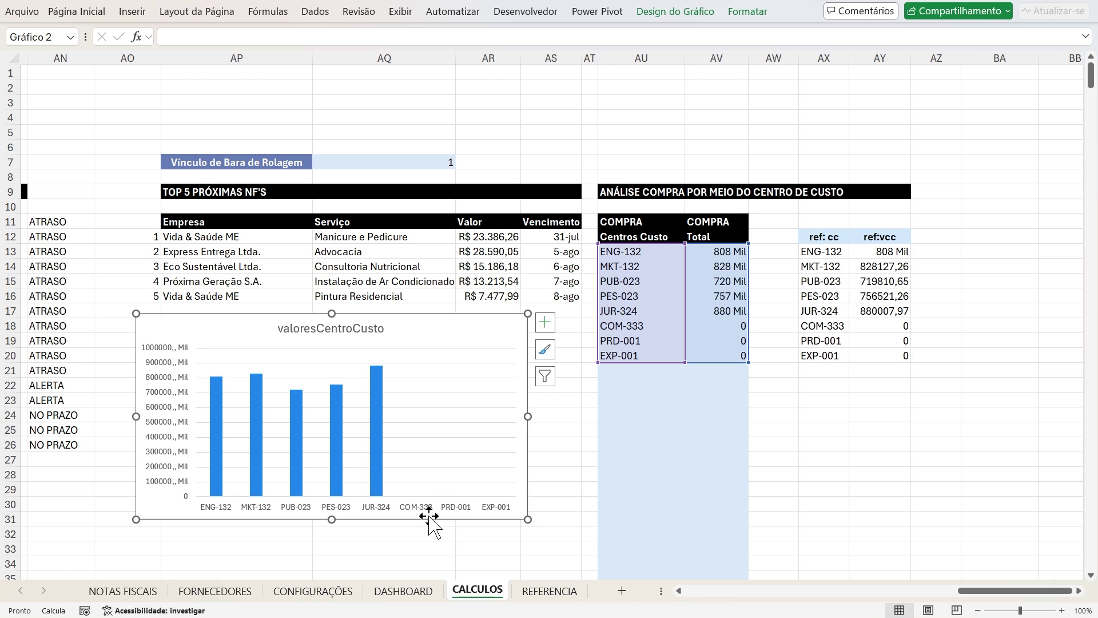
{"action": "left_click_drag", "start_coordinate": [630, 328], "coordinate": [641, 356]}
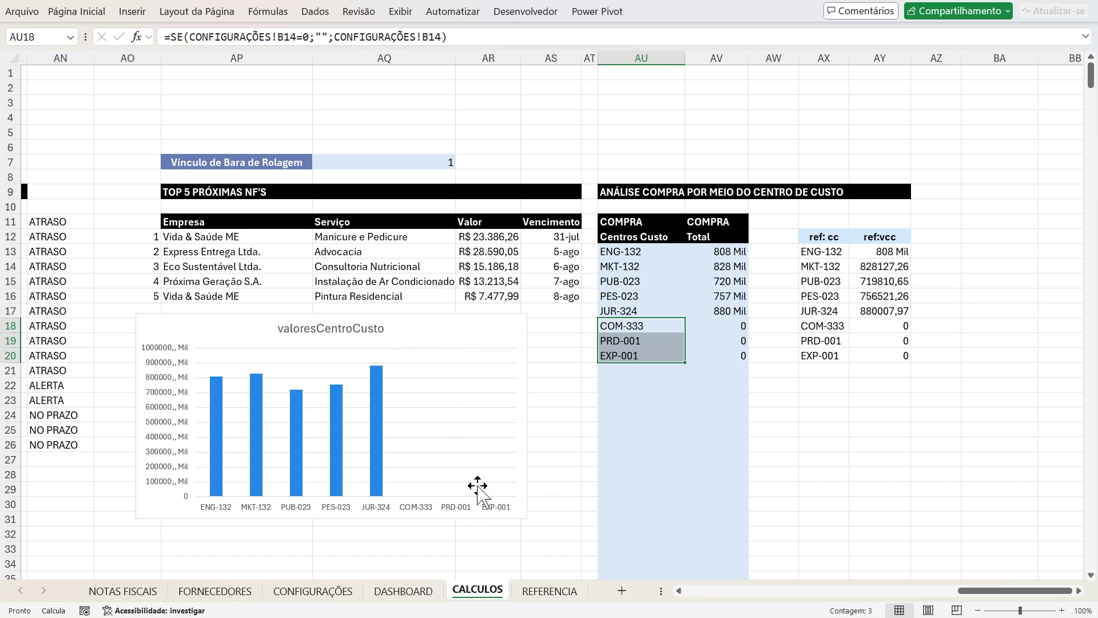
{"action": "left_click", "coordinate": [505, 353]}
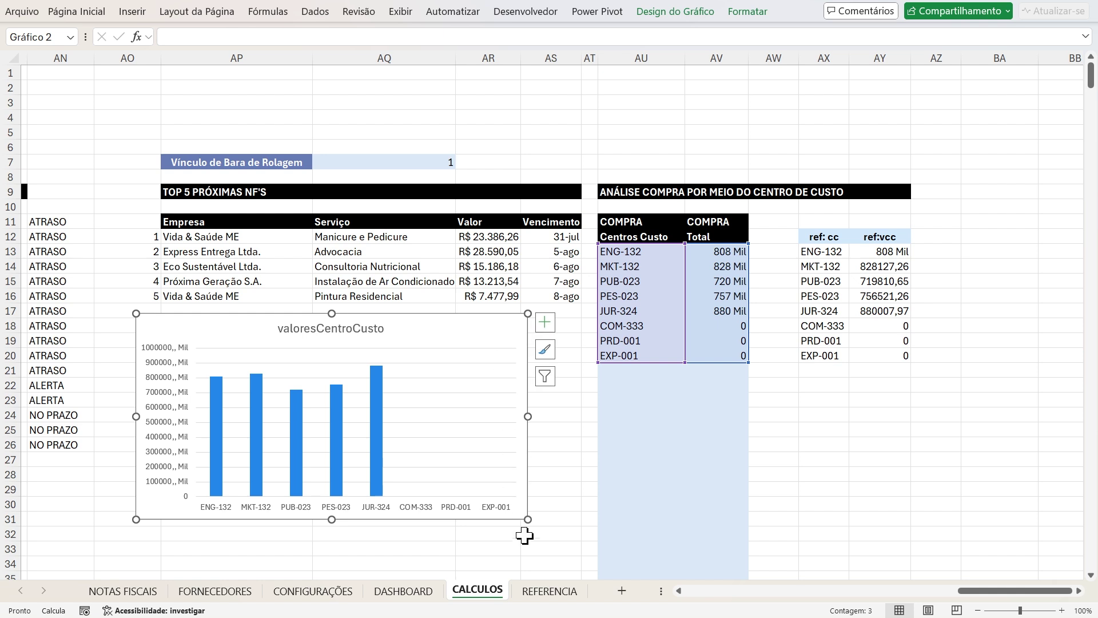
{"action": "left_click_drag", "start_coordinate": [527, 519], "coordinate": [571, 521]}
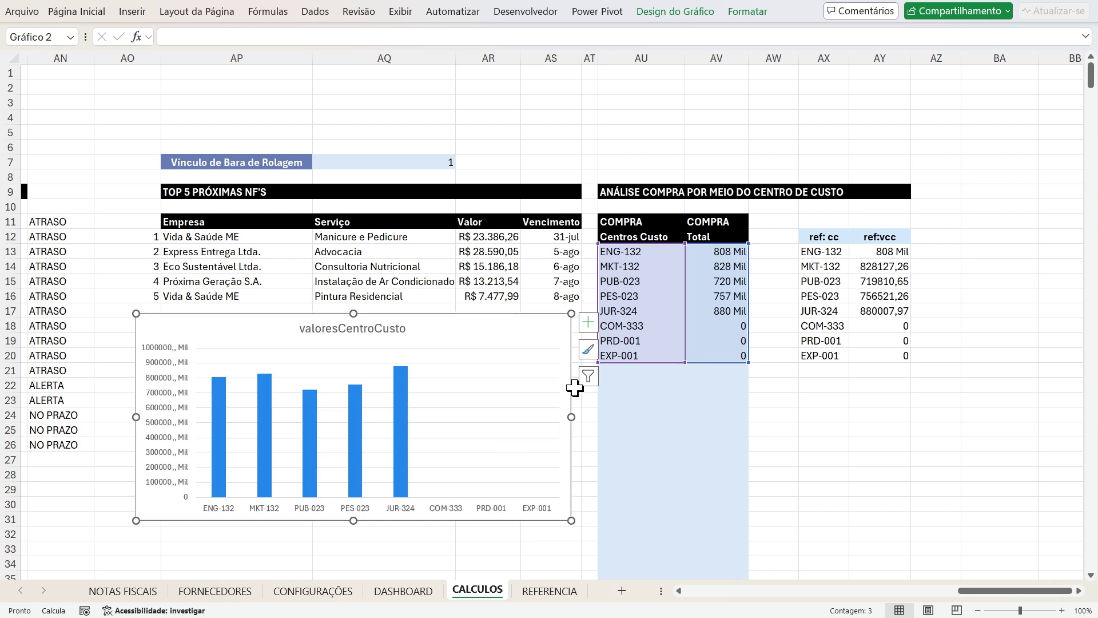
Move the valoresCentroCusto chart from CALCULOS to the DASHBOARD sheet, beside the EVOLUÇÃO MENSAL chart
{"action": "left_click", "coordinate": [641, 370]}
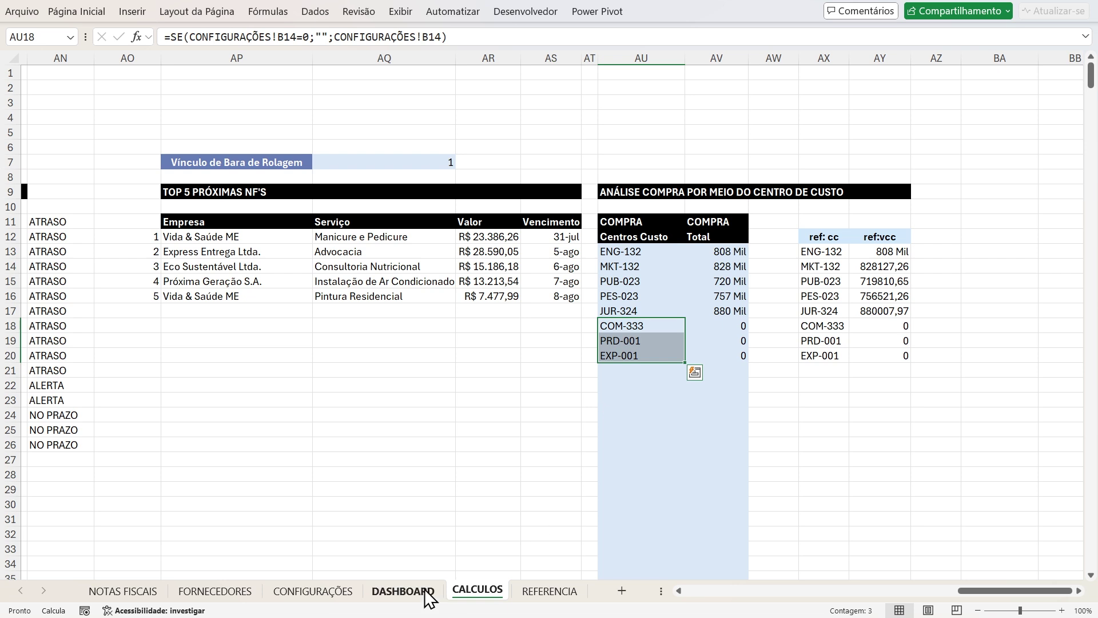
{"action": "left_click", "coordinate": [424, 592]}
{"action": "left_click", "coordinate": [808, 163]}
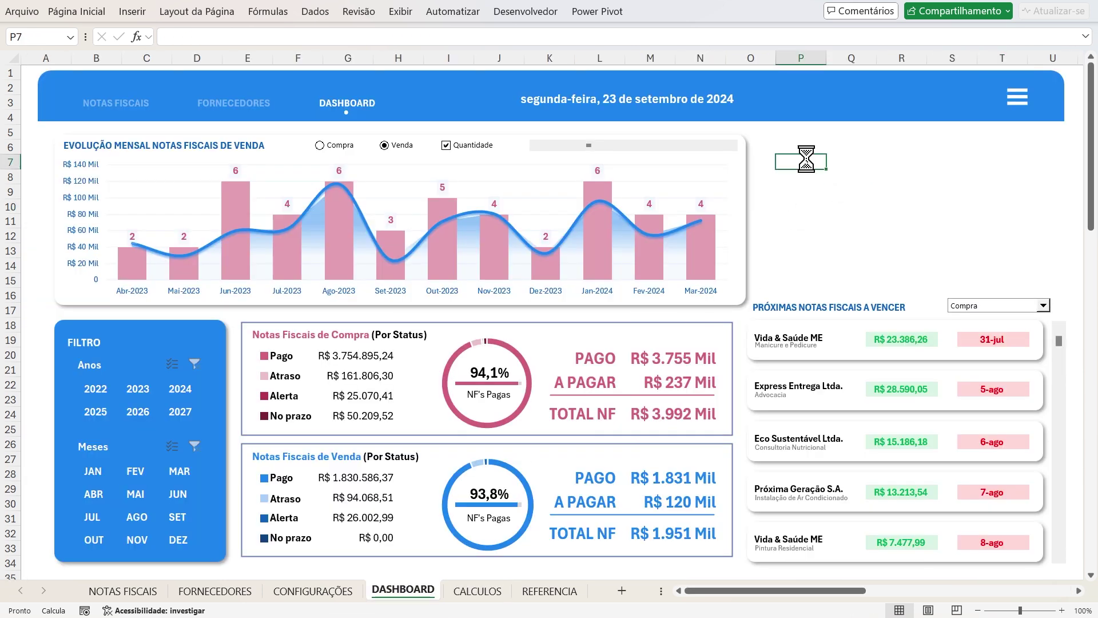
{"action": "key", "text": "ctrl+v"}
{"action": "left_click_drag", "start_coordinate": [857, 158], "coordinate": [831, 133]}
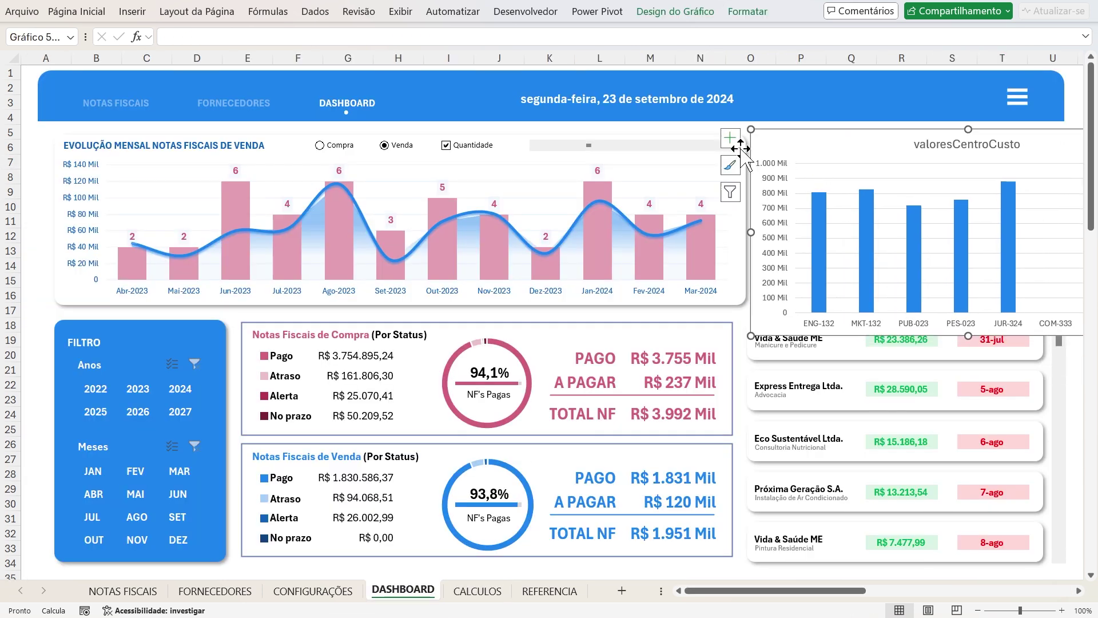
Resize the pasted chart to span roughly columns O to U and rows 6 to 16, above PRÓXIMAS NOTAS FISCAIS A VENCER
{"action": "left_click_drag", "start_coordinate": [750, 129], "coordinate": [777, 143]}
{"action": "left_click_drag", "start_coordinate": [792, 591], "coordinate": [849, 590]}
{"action": "left_click_drag", "start_coordinate": [809, 216], "coordinate": [752, 217]}
{"action": "left_click_drag", "start_coordinate": [442, 217], "coordinate": [428, 217]}
{"action": "left_click_drag", "start_coordinate": [750, 219], "coordinate": [747, 219]}
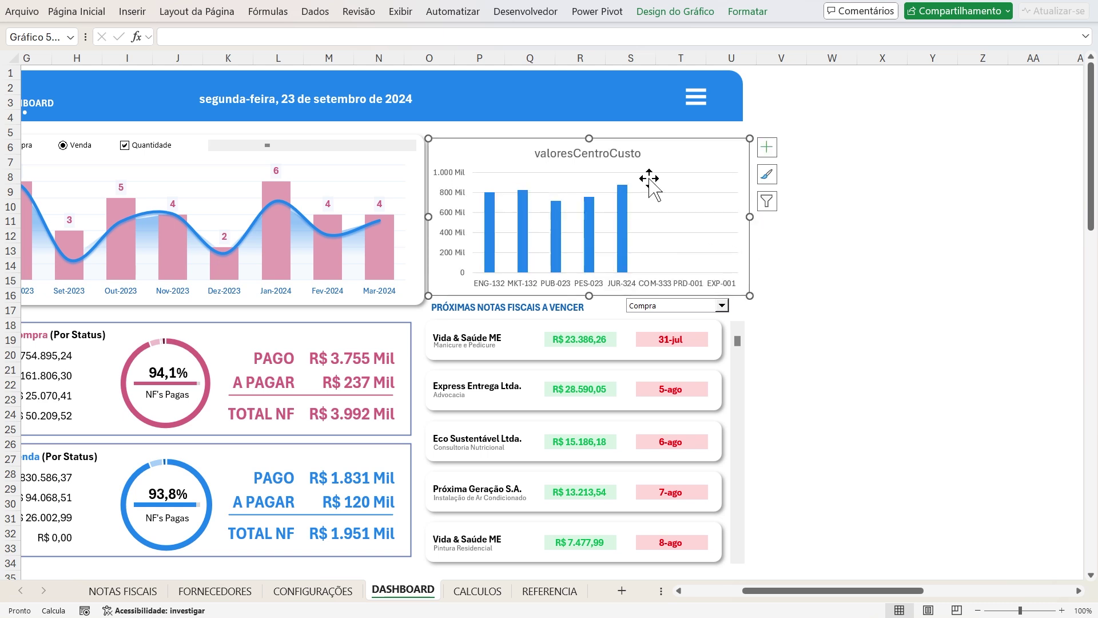
Delete the title and the horizontal gridlines from the cost-centre chart
{"action": "left_click", "coordinate": [600, 153]}
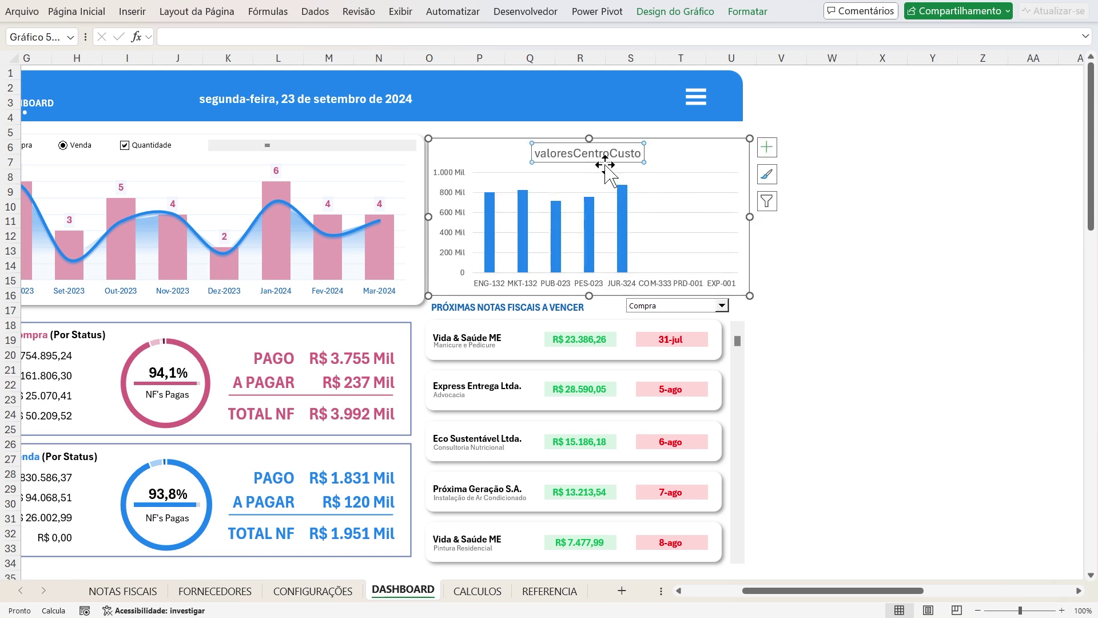
{"action": "key", "text": "Delete"}
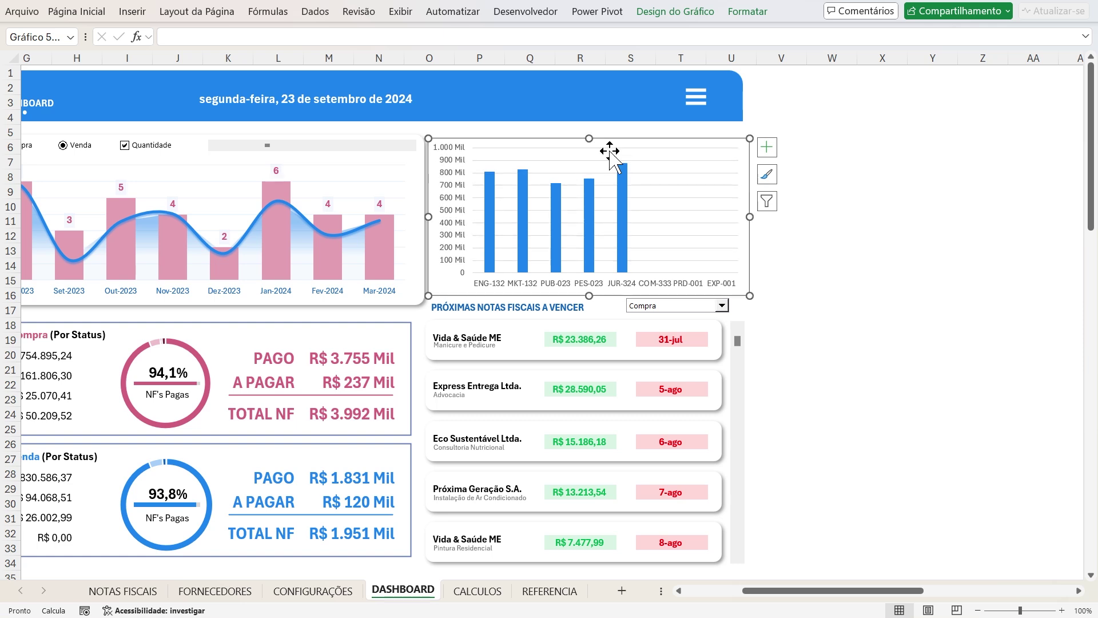
{"action": "left_click", "coordinate": [655, 177]}
{"action": "key", "text": "Delete"}
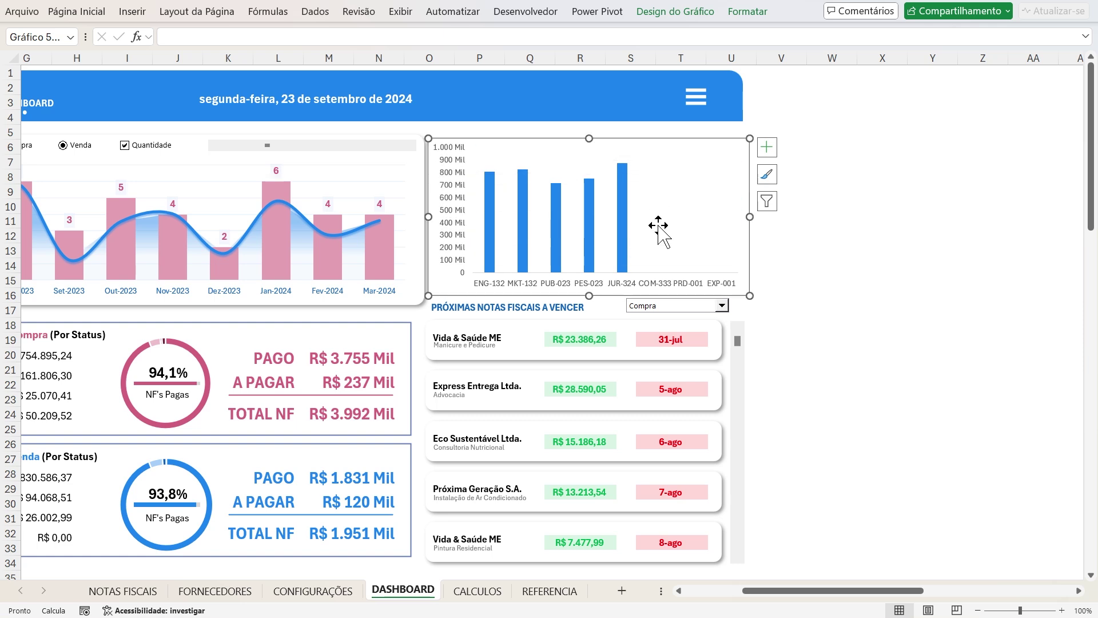
Set the gap width of the cost-centre column series to 80%
{"action": "double_click", "coordinate": [618, 223]}
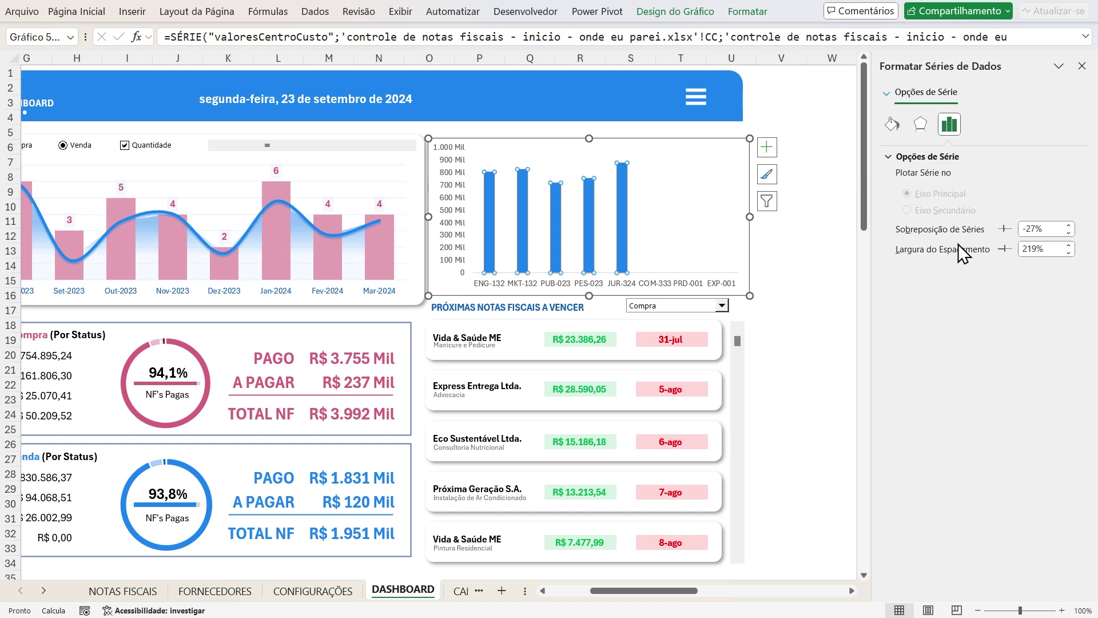
{"action": "left_click", "coordinate": [1041, 249]}
{"action": "type", "text": "80"}
{"action": "key", "text": "Return"}
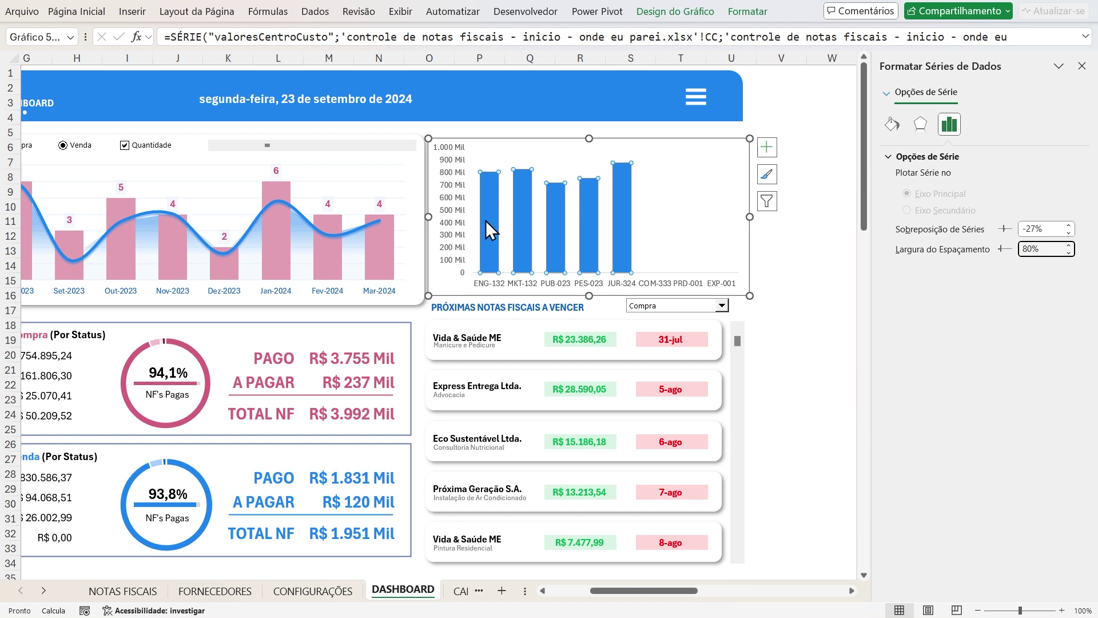
Fill all columns of the cost-centre series with the solid pink theme color
{"action": "left_click_drag", "start_coordinate": [657, 590], "coordinate": [645, 590]}
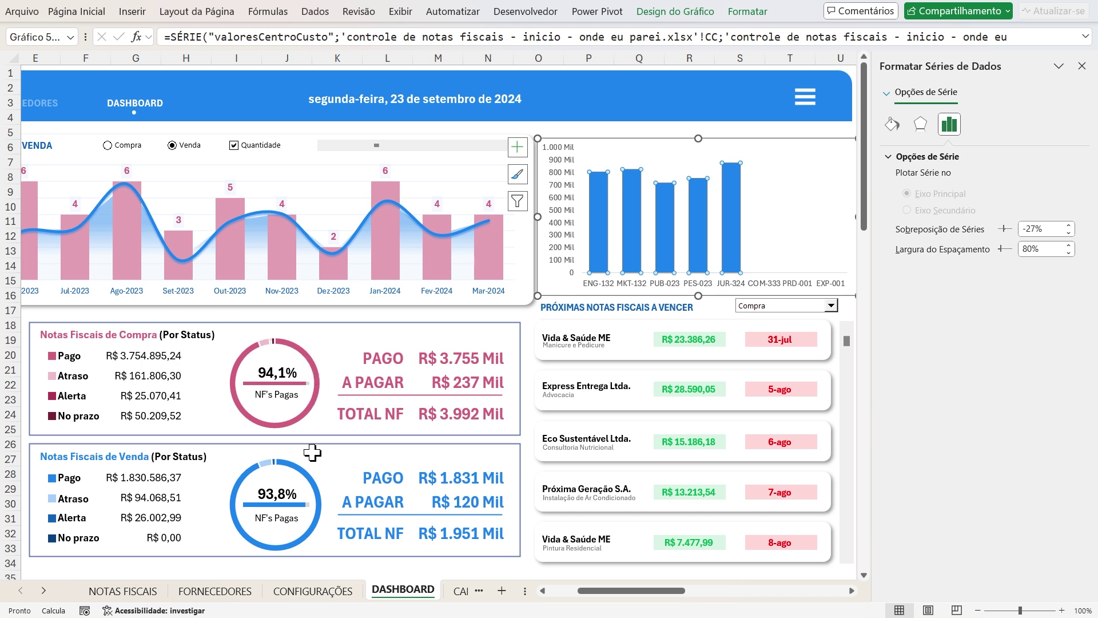
{"action": "left_click", "coordinate": [595, 211]}
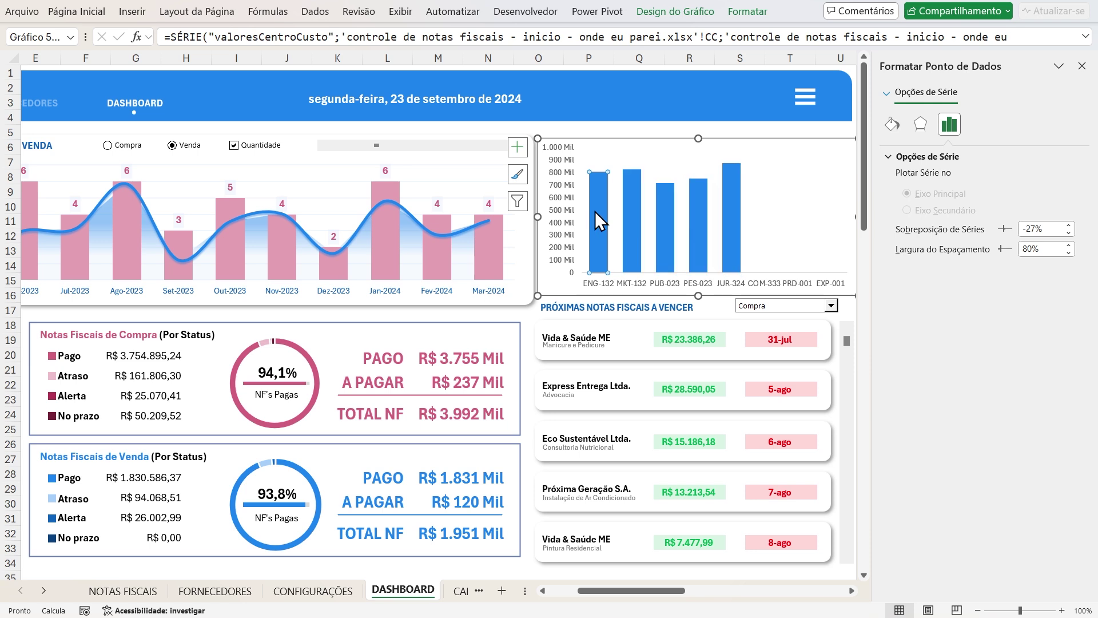
{"action": "left_click", "coordinate": [742, 130]}
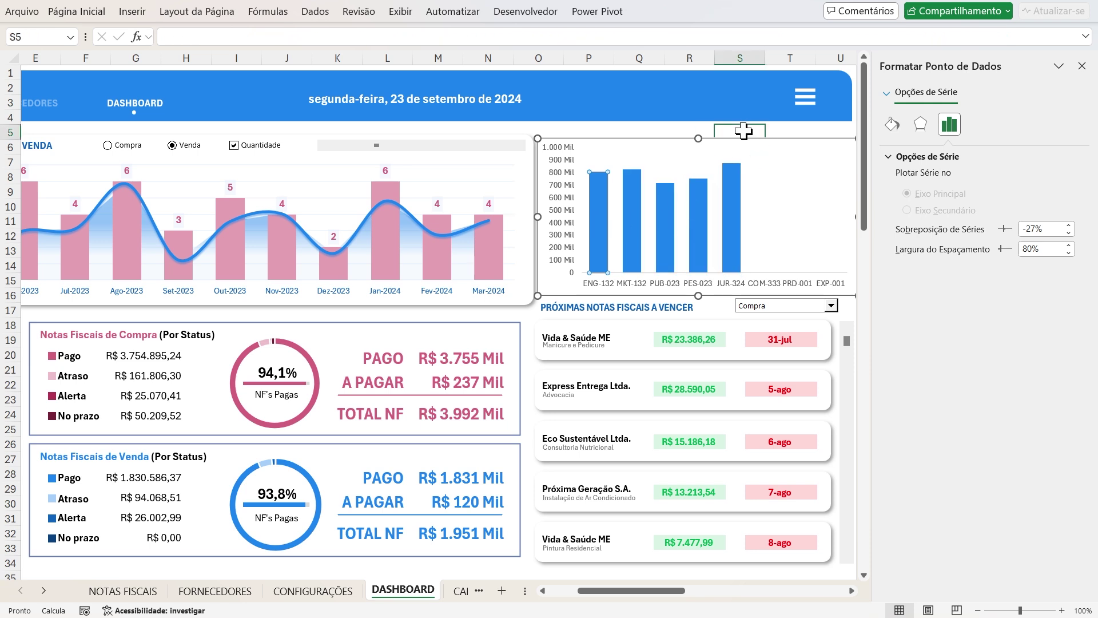
{"action": "left_click", "coordinate": [596, 199]}
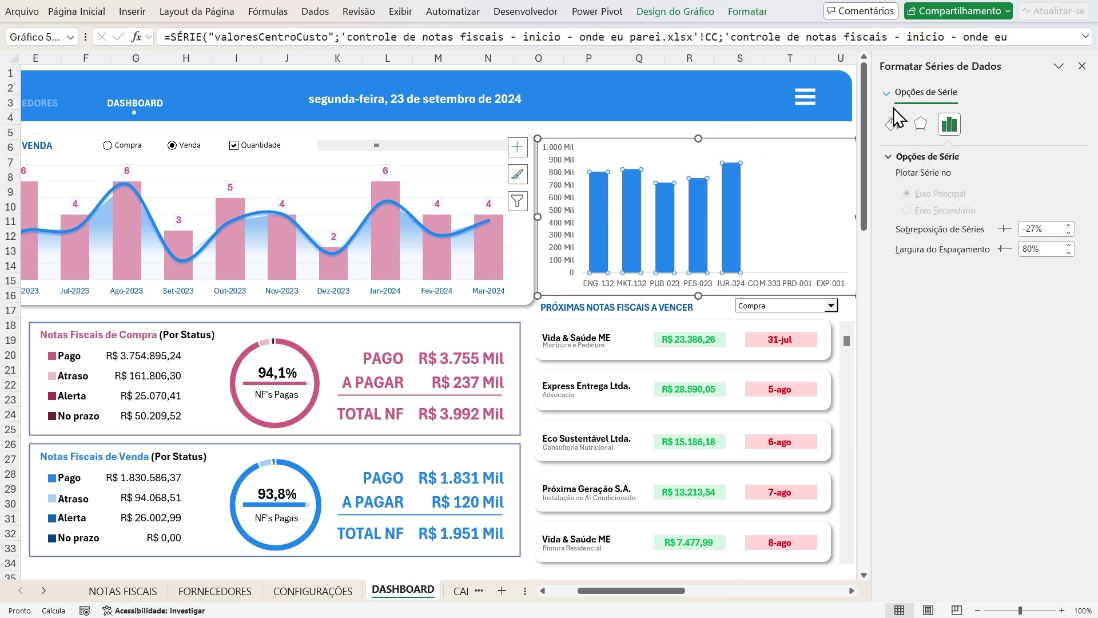
{"action": "left_click", "coordinate": [904, 92]}
{"action": "left_click", "coordinate": [918, 184]}
{"action": "left_click", "coordinate": [892, 123]}
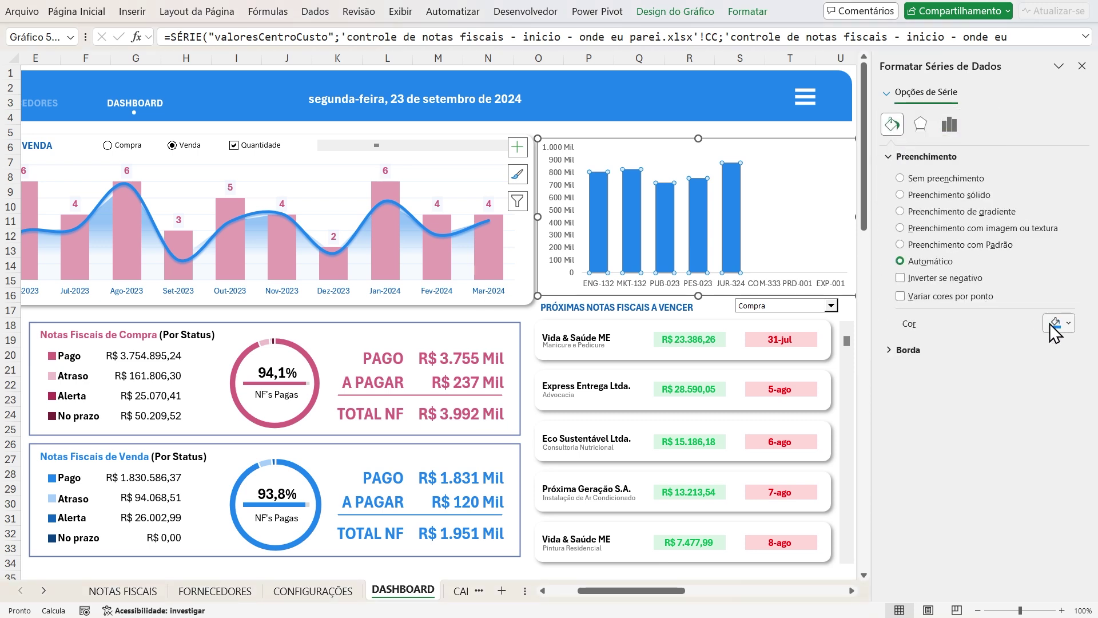
{"action": "left_click", "coordinate": [1057, 323]}
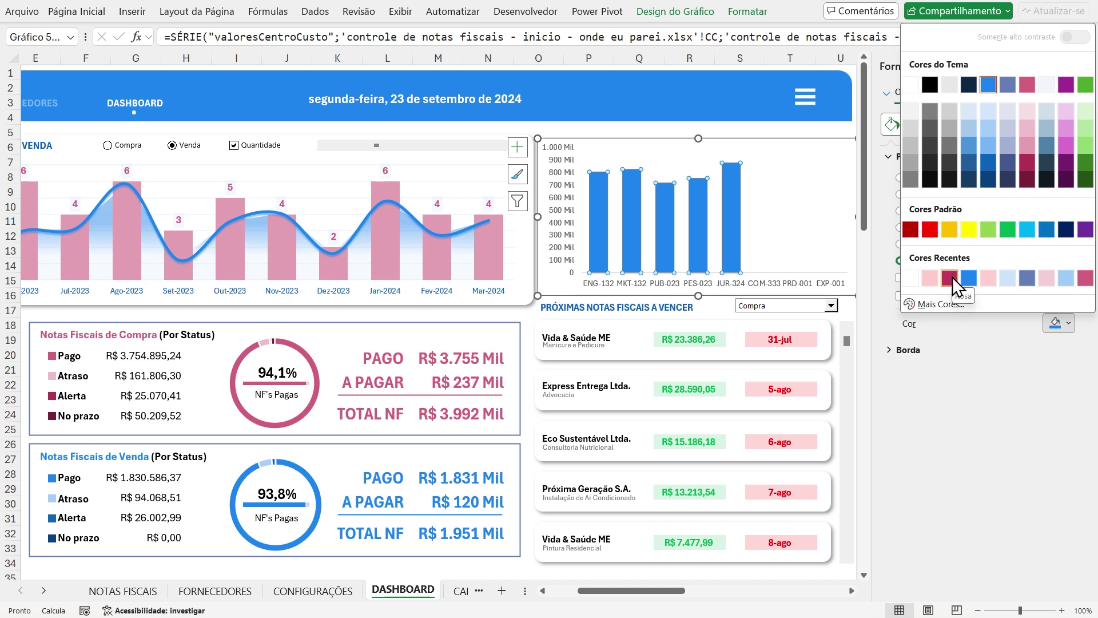
{"action": "left_click", "coordinate": [1028, 85]}
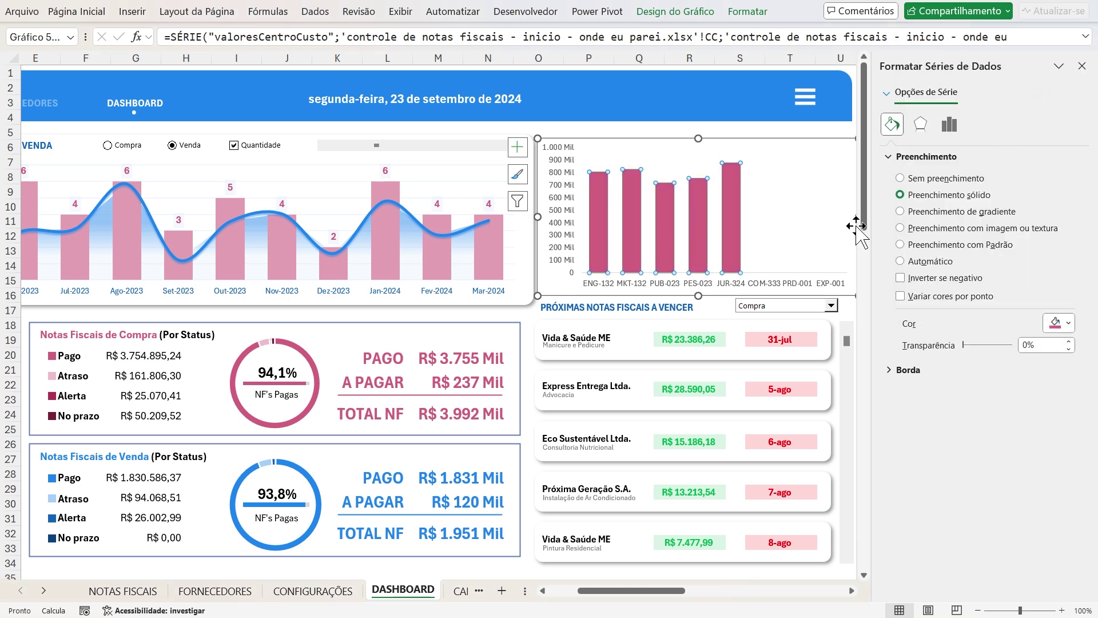
{"action": "left_click", "coordinate": [789, 112]}
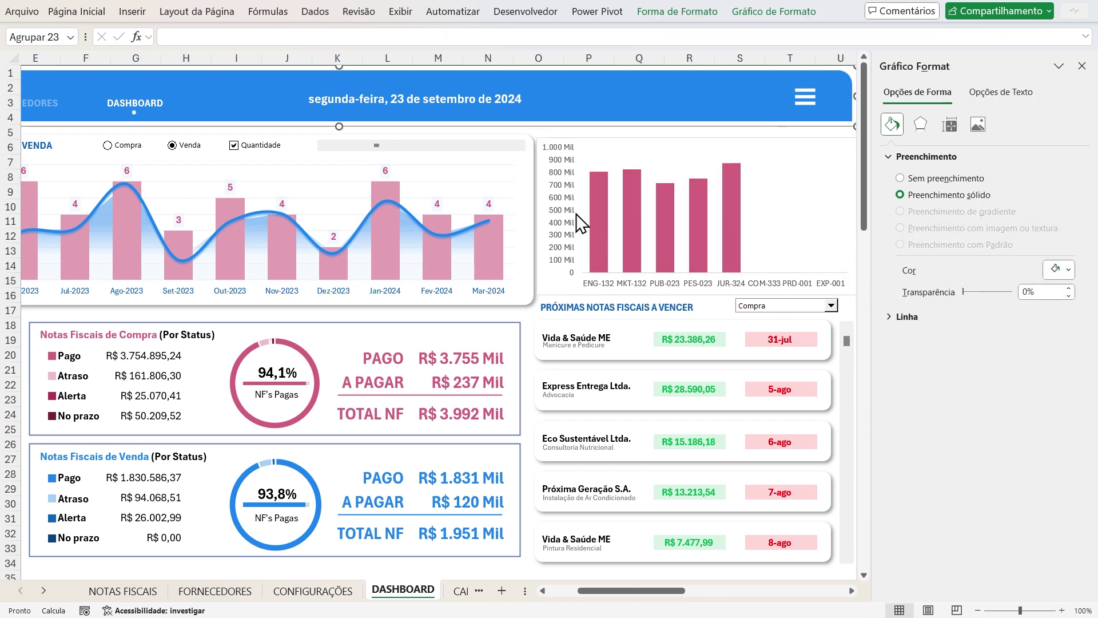
Delete the vertical axis of the cost-centre chart and add data labels to its columns
{"action": "left_click_drag", "start_coordinate": [689, 600], "coordinate": [700, 600]}
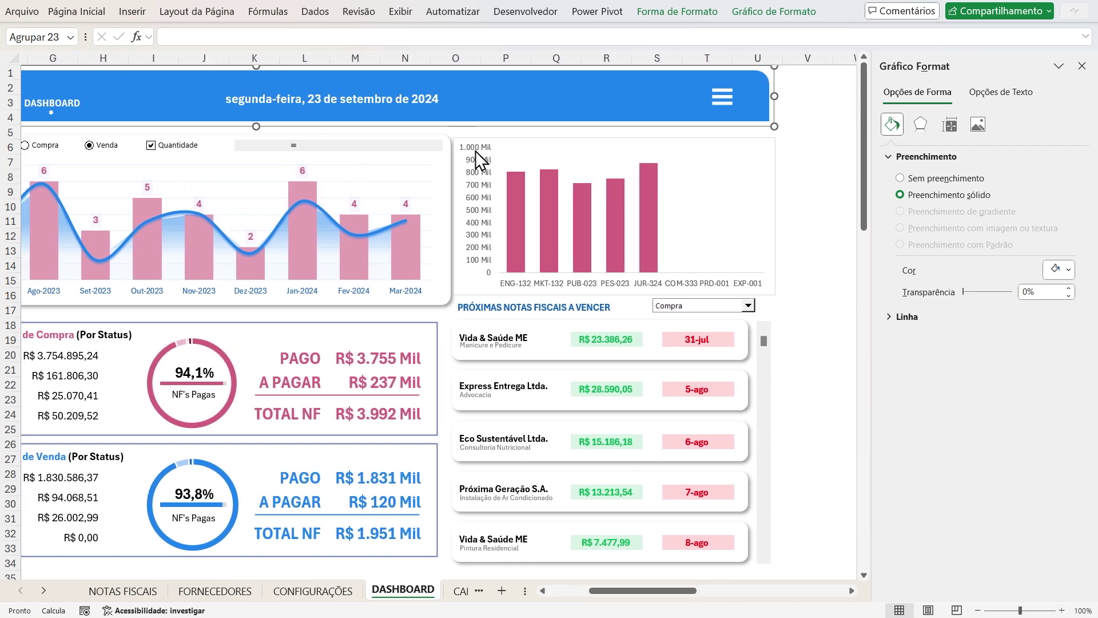
{"action": "left_click", "coordinate": [480, 175]}
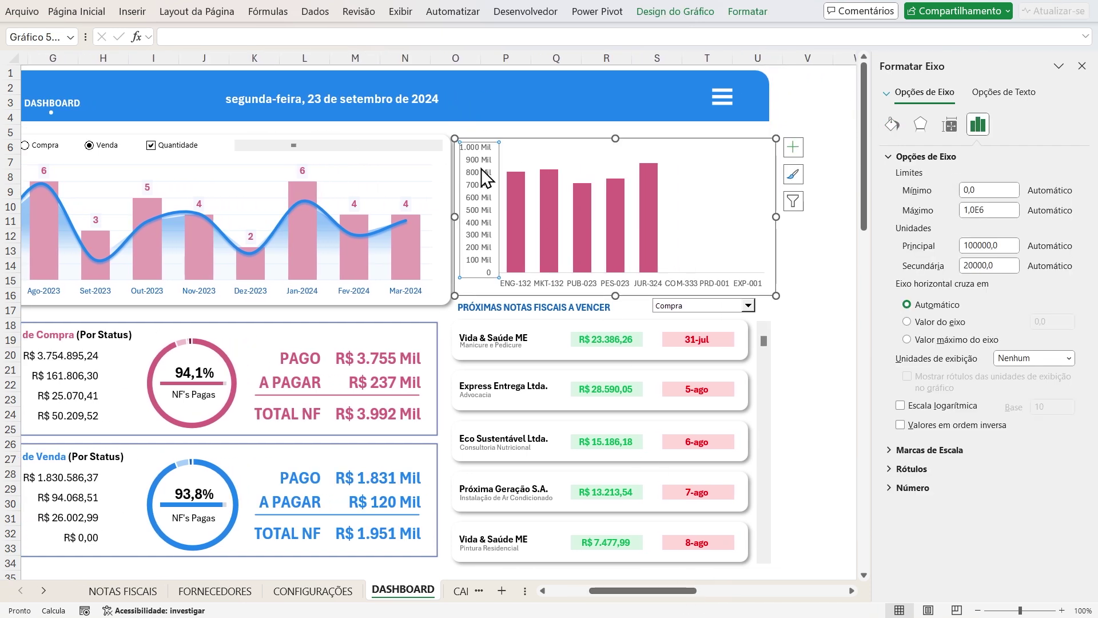
{"action": "key", "text": "Delete"}
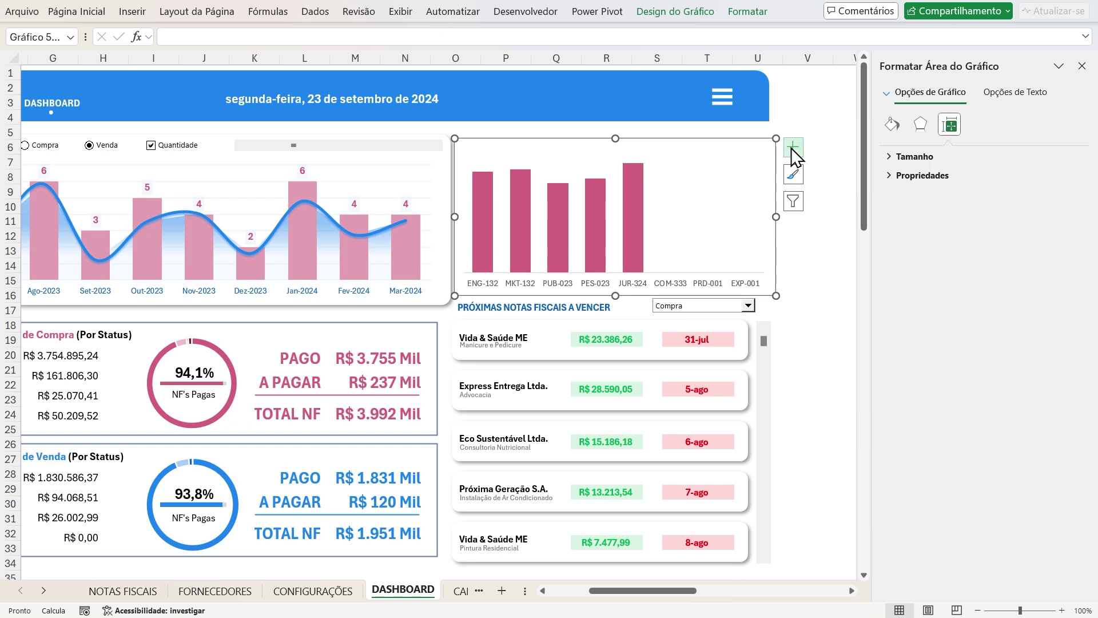
{"action": "left_click", "coordinate": [795, 148]}
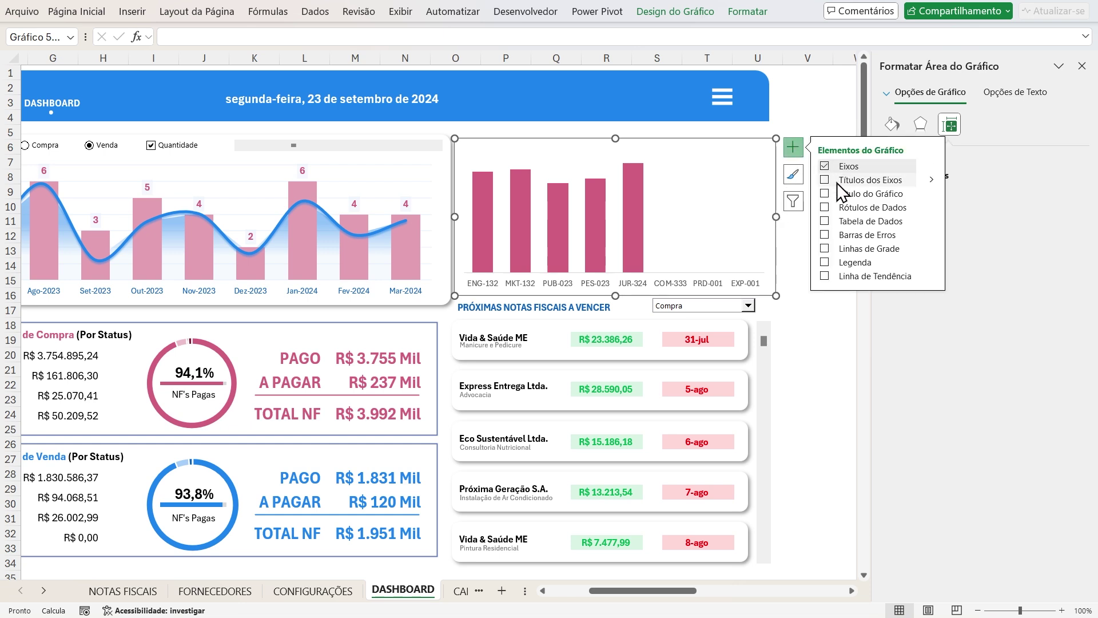
{"action": "left_click", "coordinate": [825, 207]}
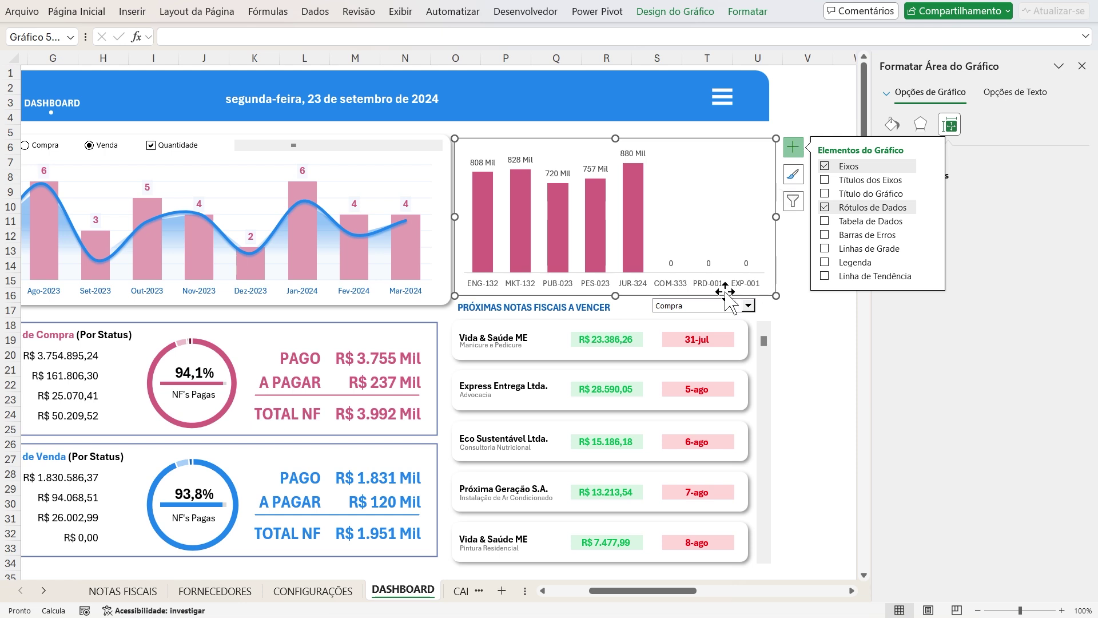
Format the cost-centre chart's data labels in bold with the pink theme color
{"action": "left_click", "coordinate": [482, 163]}
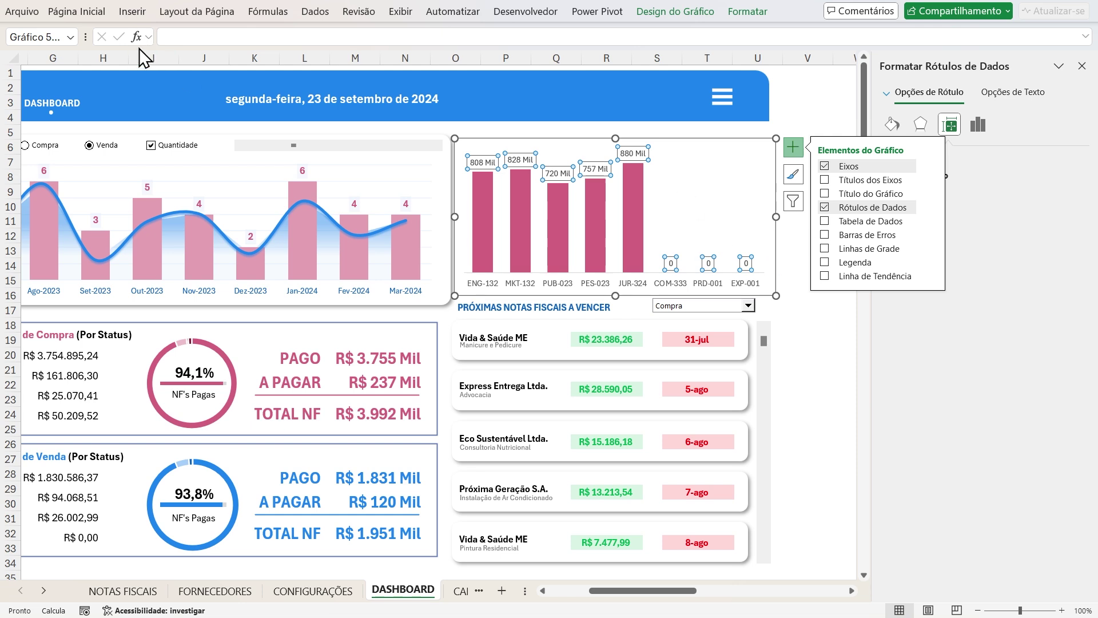
{"action": "left_click", "coordinate": [83, 13]}
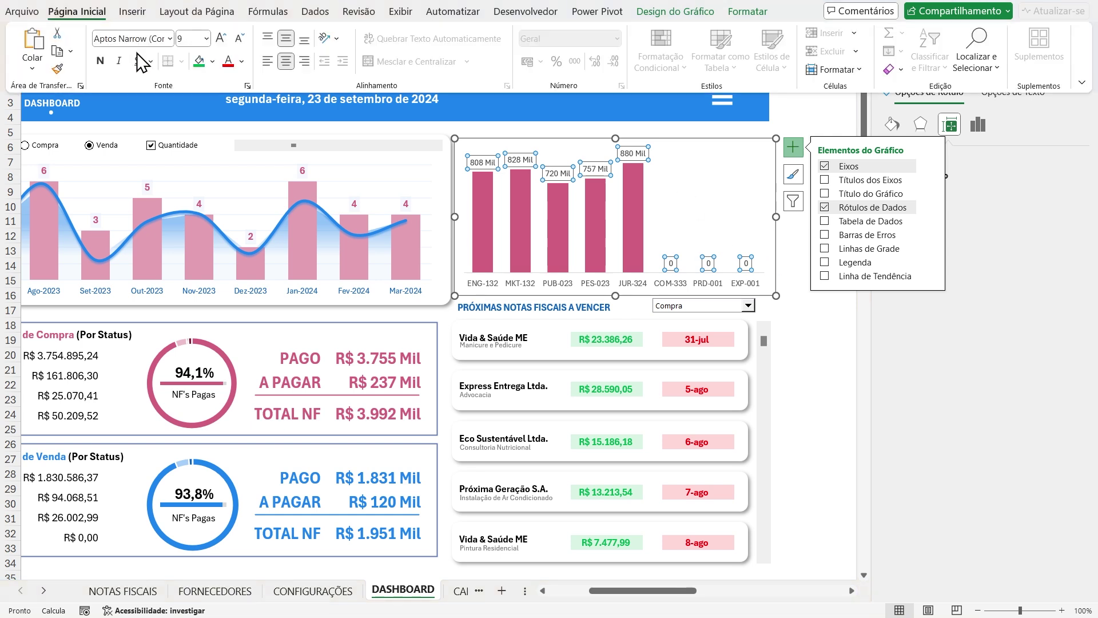
{"action": "left_click", "coordinate": [242, 61]}
{"action": "left_click", "coordinate": [349, 160]}
{"action": "left_click", "coordinate": [100, 61]}
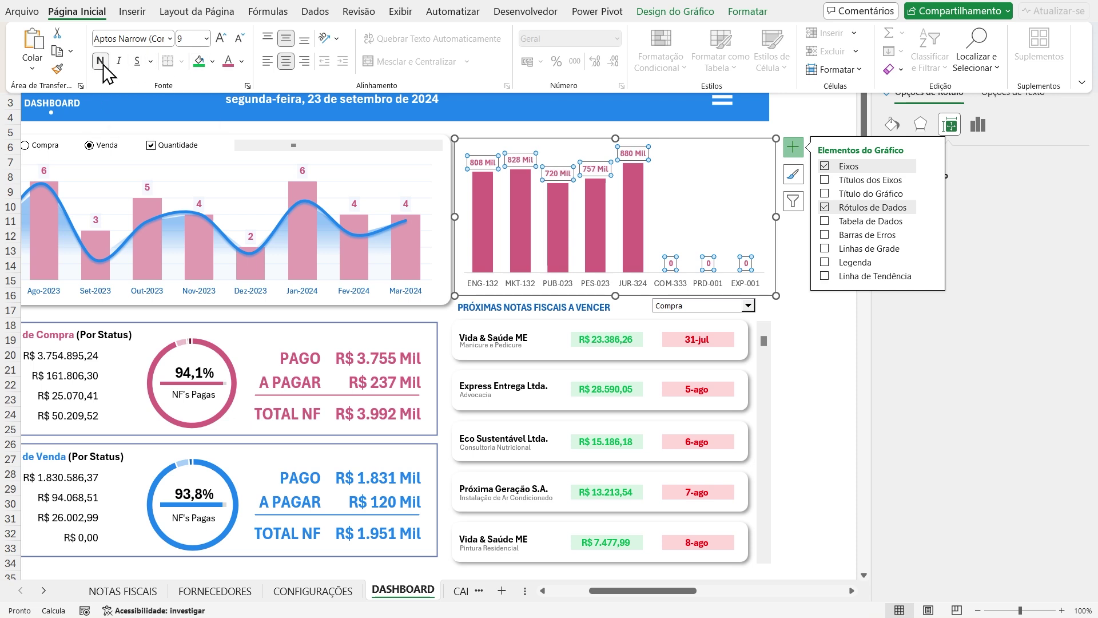
Format the chart's horizontal axis labels in bold with the pink theme color
{"action": "left_click", "coordinate": [486, 288]}
{"action": "left_click", "coordinate": [489, 287]}
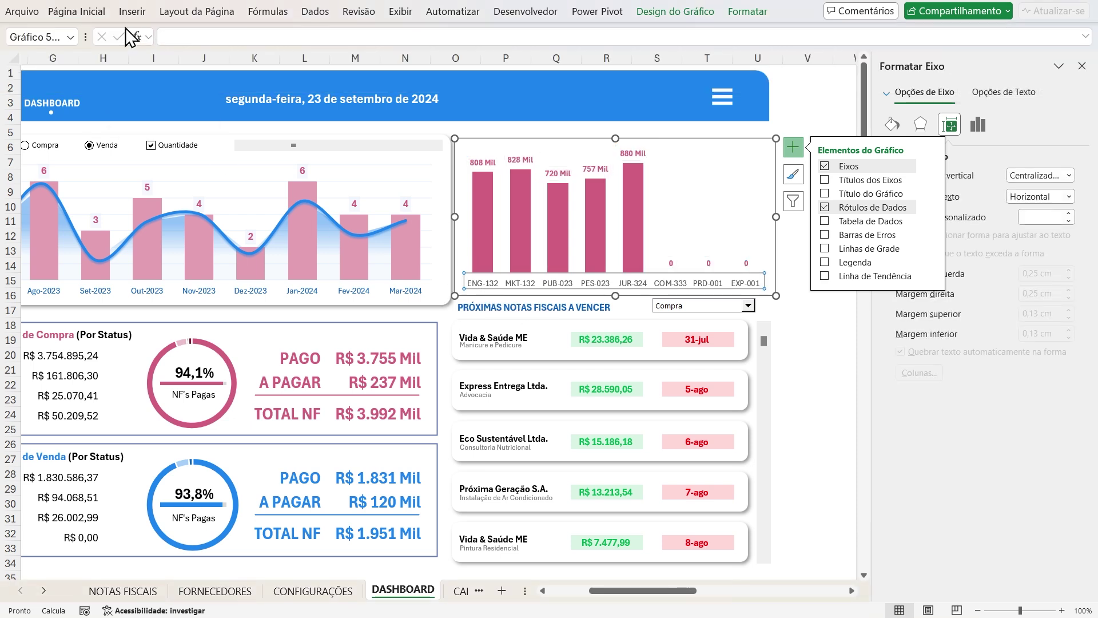
{"action": "left_click", "coordinate": [80, 11]}
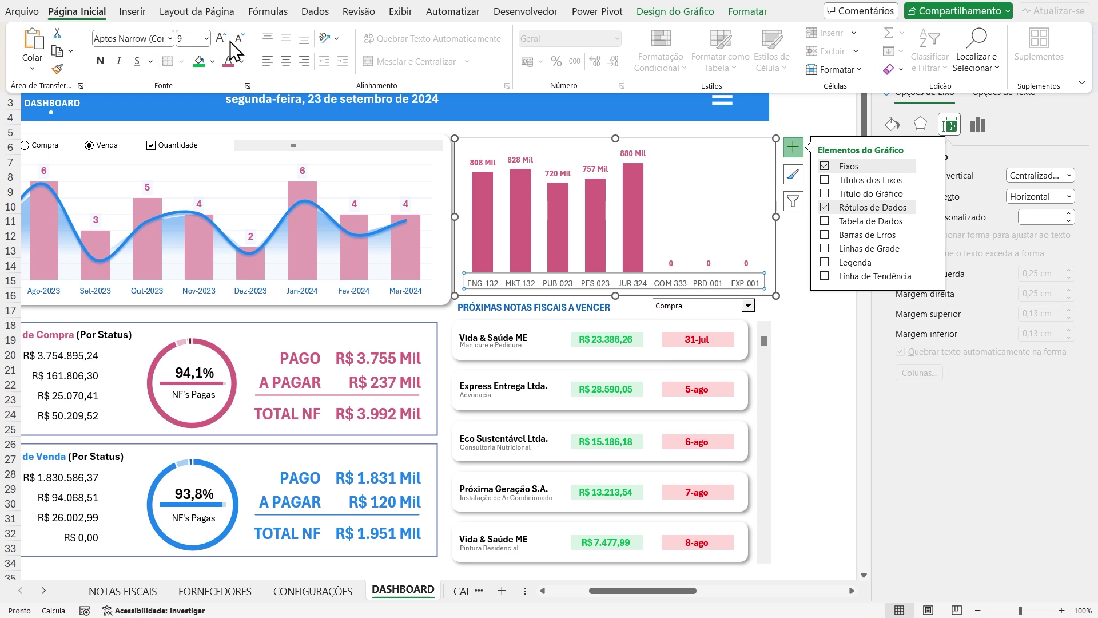
{"action": "left_click", "coordinate": [242, 61]}
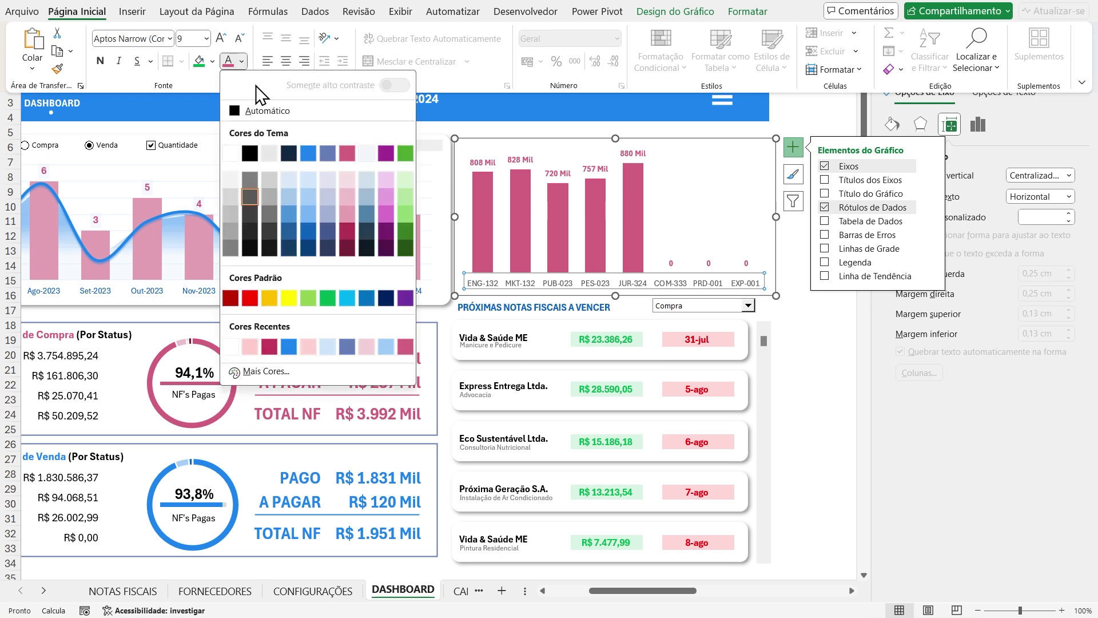
{"action": "left_click", "coordinate": [349, 158]}
{"action": "left_click", "coordinate": [99, 61]}
{"action": "left_click", "coordinate": [795, 330]}
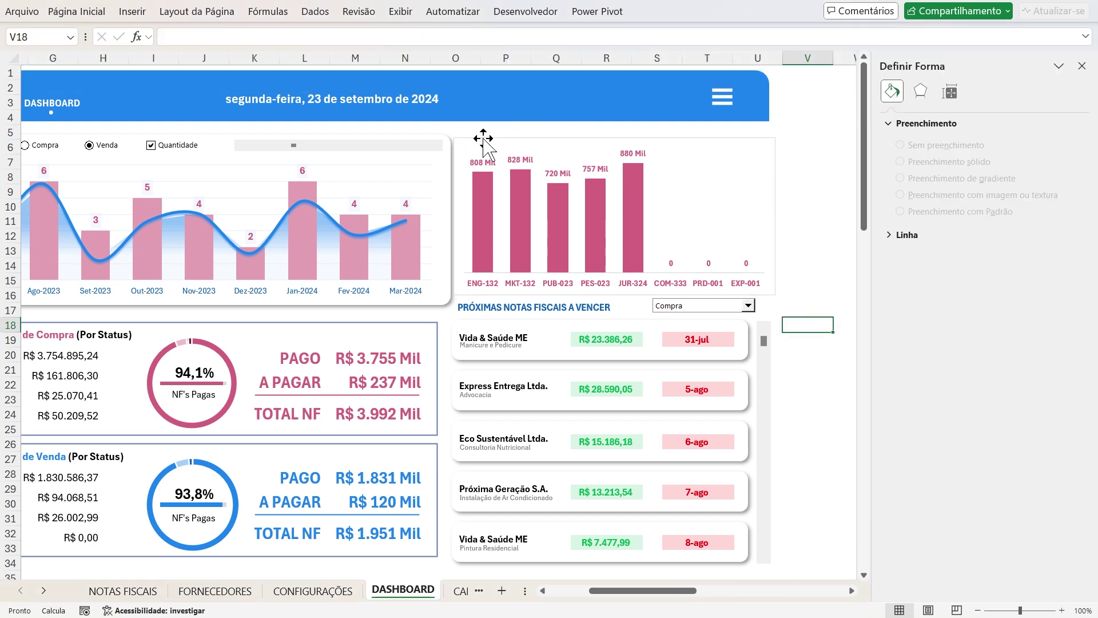
Narrow the cost-centre chart to about 11,75 cm and set its chart area to no fill
{"action": "left_click", "coordinate": [778, 201]}
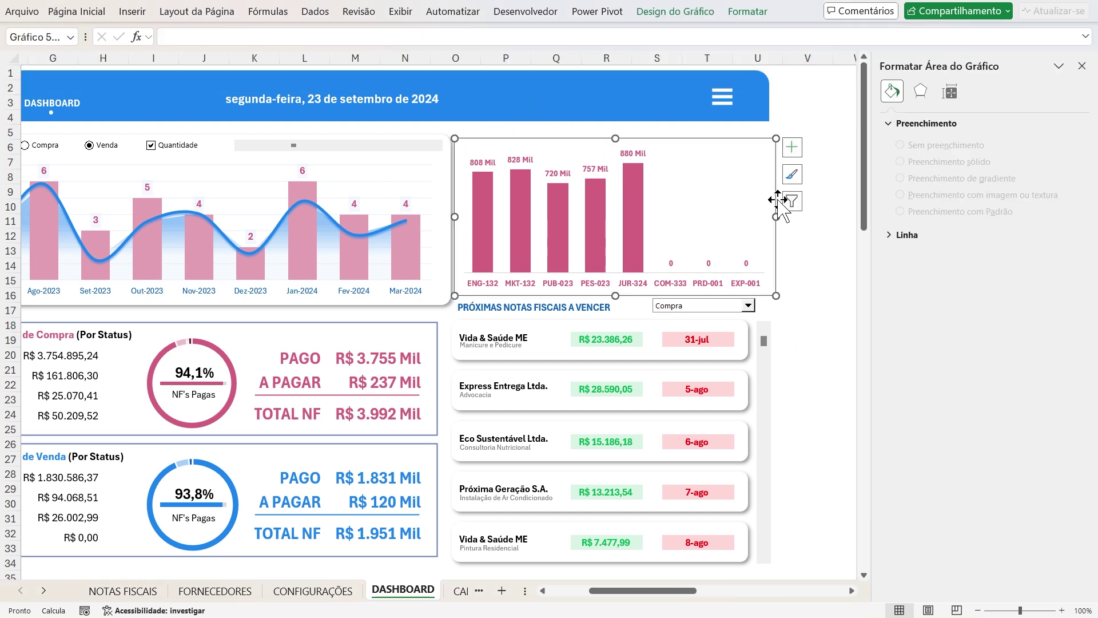
{"action": "left_click_drag", "start_coordinate": [777, 218], "coordinate": [772, 218]}
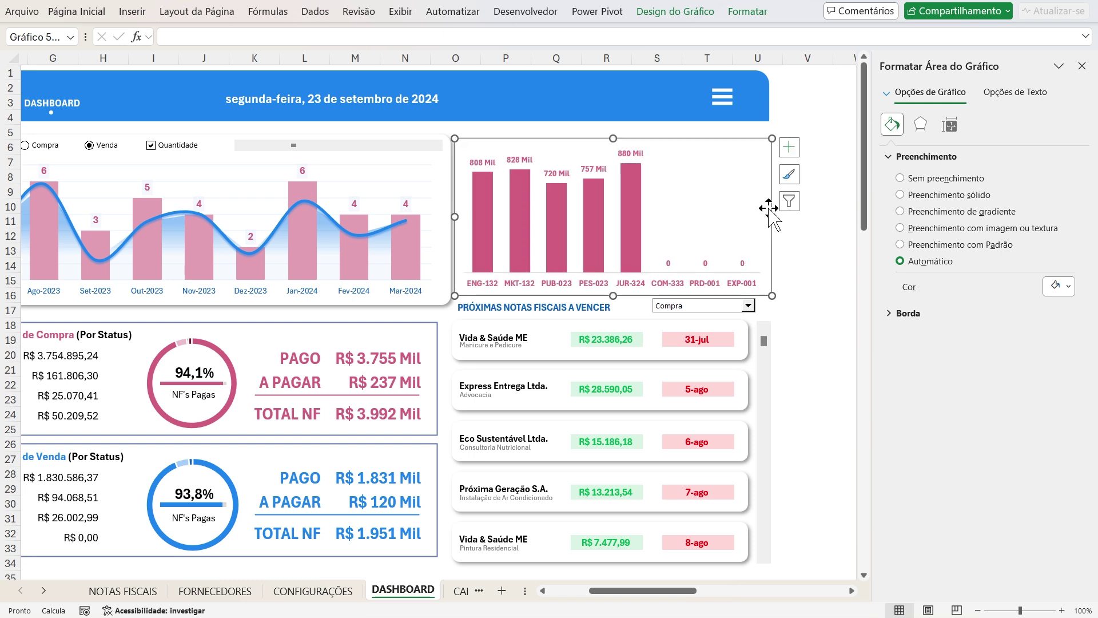
{"action": "left_click", "coordinate": [742, 13]}
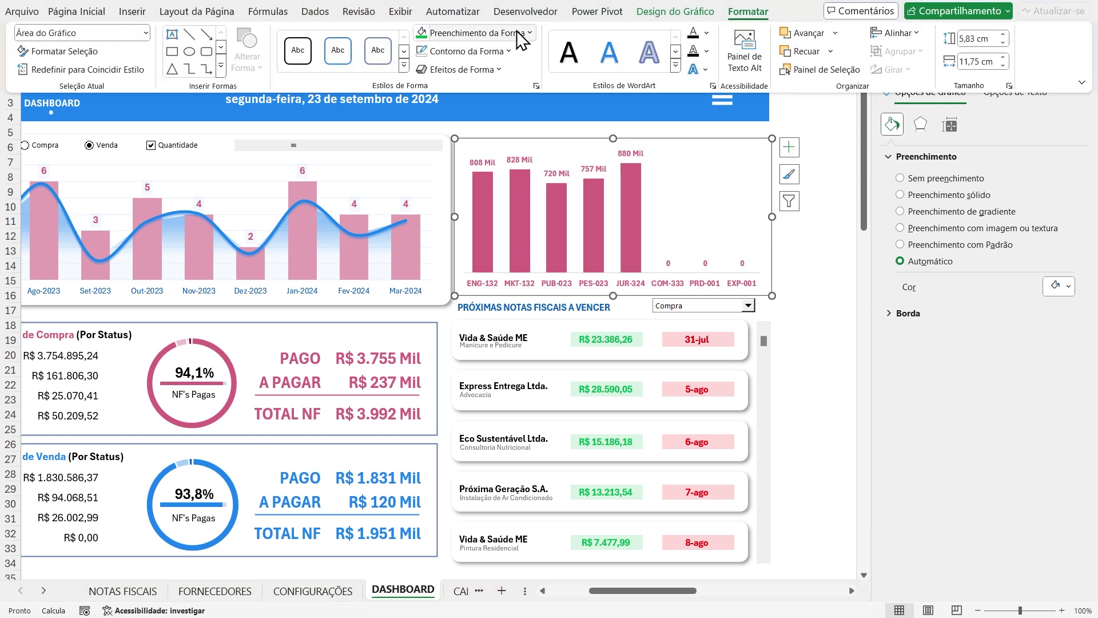
{"action": "left_click", "coordinate": [699, 12]}
{"action": "left_click", "coordinate": [747, 11]}
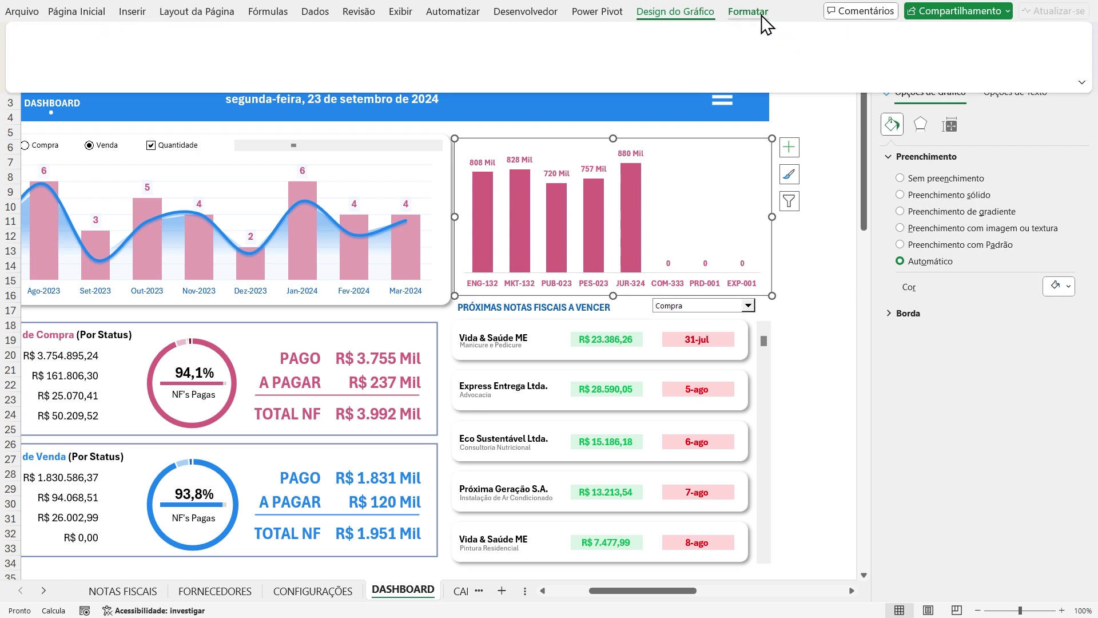
{"action": "left_click", "coordinate": [475, 32]}
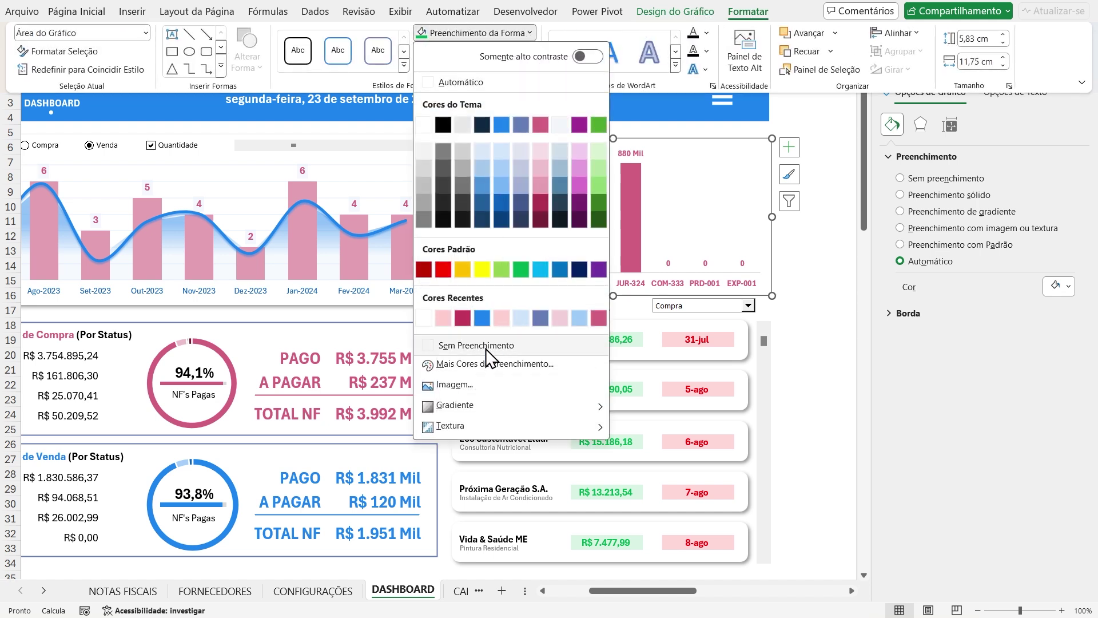
{"action": "left_click", "coordinate": [486, 346]}
Remove the outline of the cost-centre chart's chart area
{"action": "left_click", "coordinate": [508, 52]}
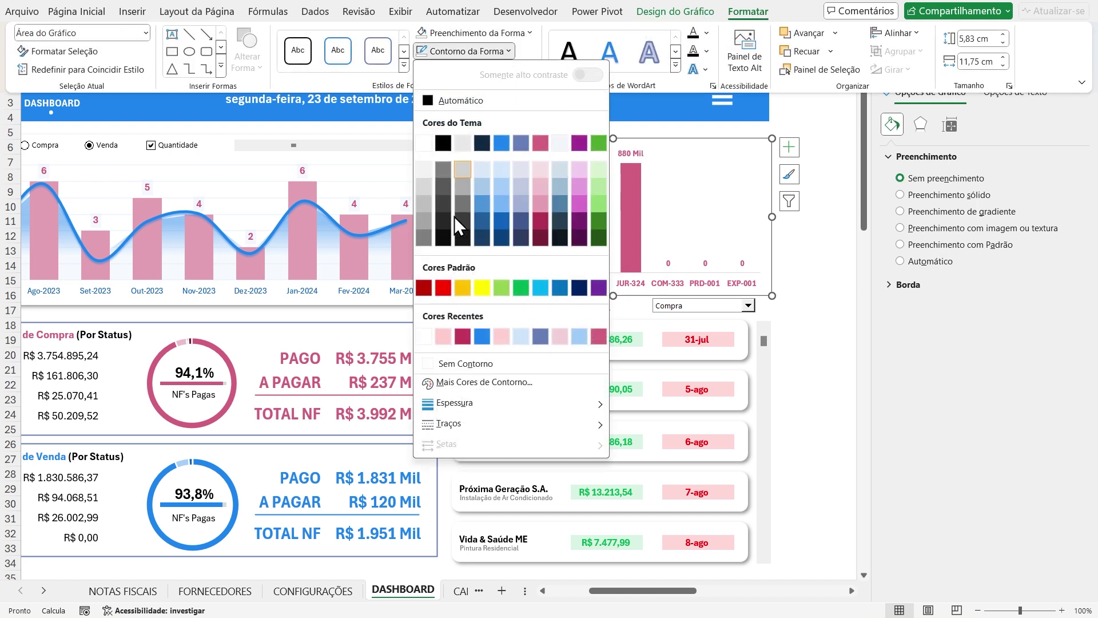
{"action": "left_click", "coordinate": [477, 363]}
{"action": "left_click", "coordinate": [793, 309]}
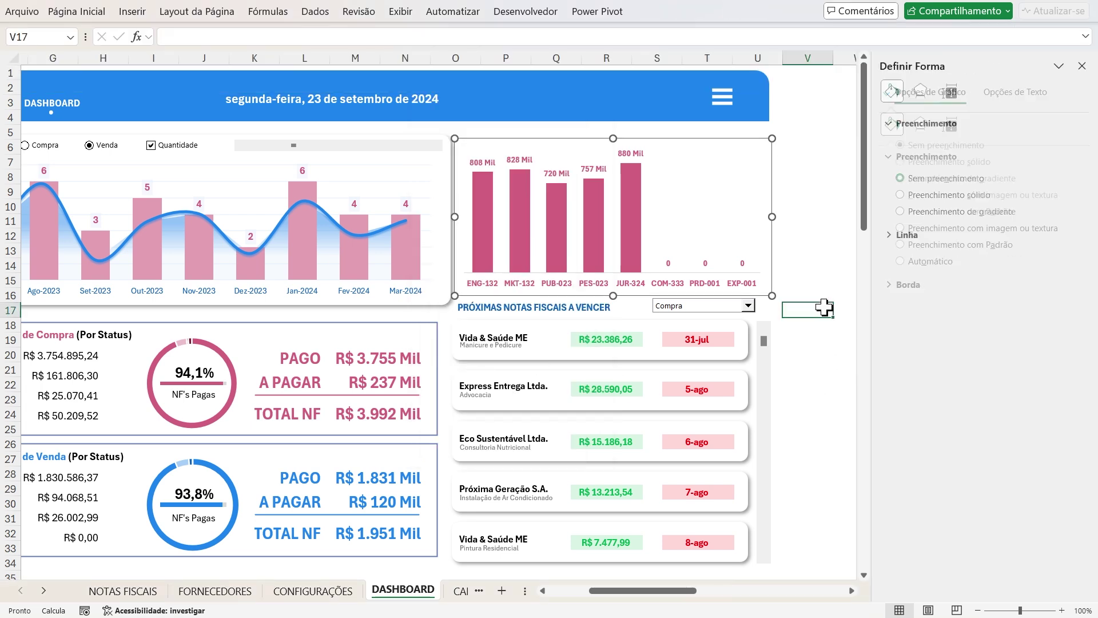
{"action": "left_click", "coordinate": [785, 438]}
Duplicate the PRÓXIMAS NOTAS FISCAIS A VENCER heading and place the copy above the cost-centre chart
{"action": "left_click_drag", "start_coordinate": [650, 591], "coordinate": [644, 590]}
{"action": "left_click", "coordinate": [541, 303]}
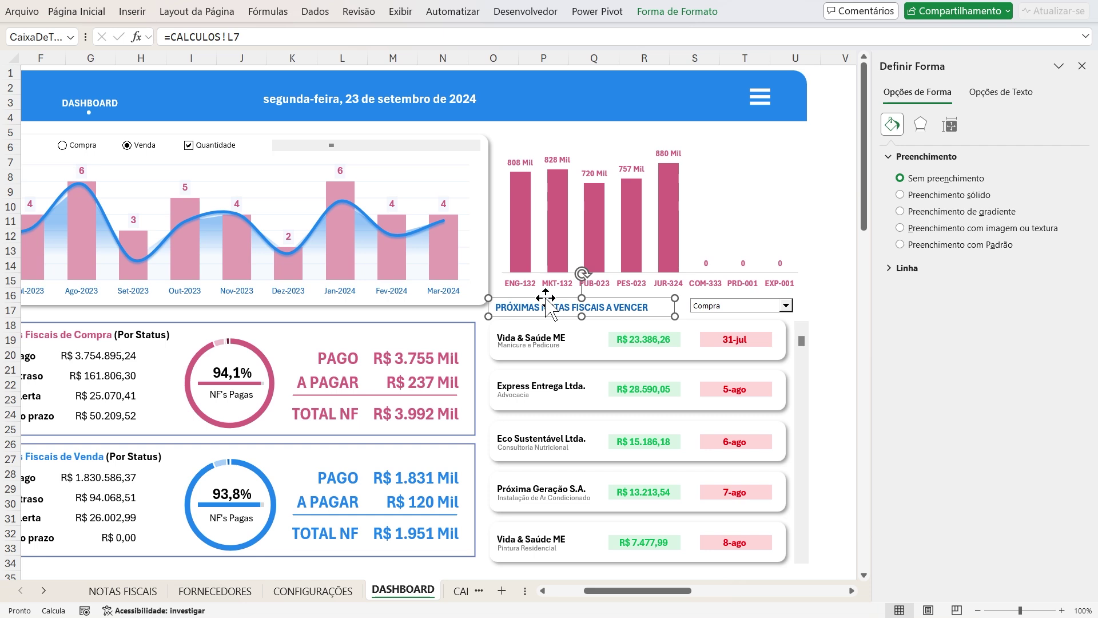
{"action": "mouse_move", "coordinate": [546, 298]}
{"action": "left_mouse_down"}
{"action": "mouse_move", "coordinate": [552, 337]}
{"action": "mouse_move", "coordinate": [543, 292]}
{"action": "mouse_move", "coordinate": [554, 313]}
{"action": "left_mouse_up"}
{"action": "left_click_drag", "start_coordinate": [512, 300], "coordinate": [508, 135]}
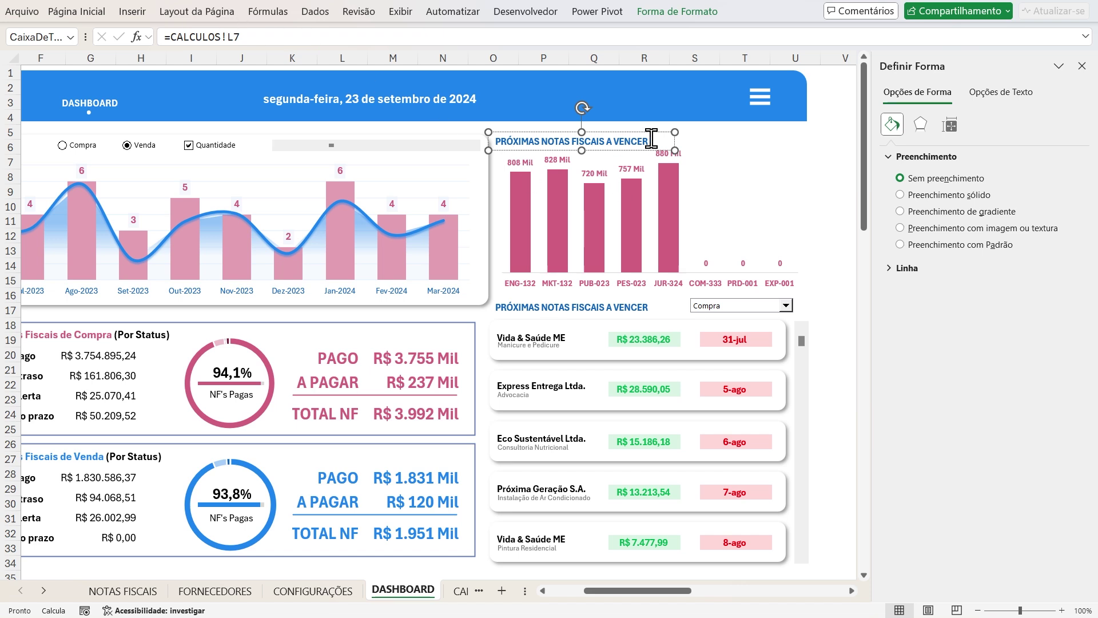
Replace the copied heading's cell link with the text VALOR TOTAL POR DEPARTAMENTOS and widen its text box
{"action": "left_click_drag", "start_coordinate": [249, 36], "coordinate": [80, 36]}
{"action": "key", "text": "Delete"}
{"action": "key", "text": "Return"}
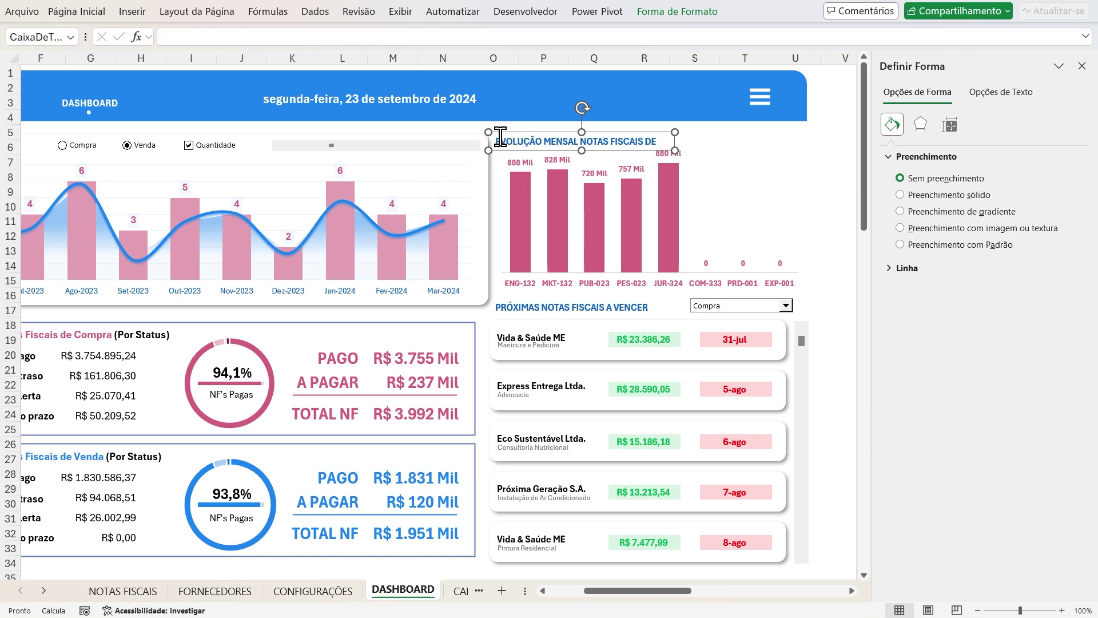
{"action": "double_click", "coordinate": [501, 139]}
{"action": "left_click", "coordinate": [544, 144]}
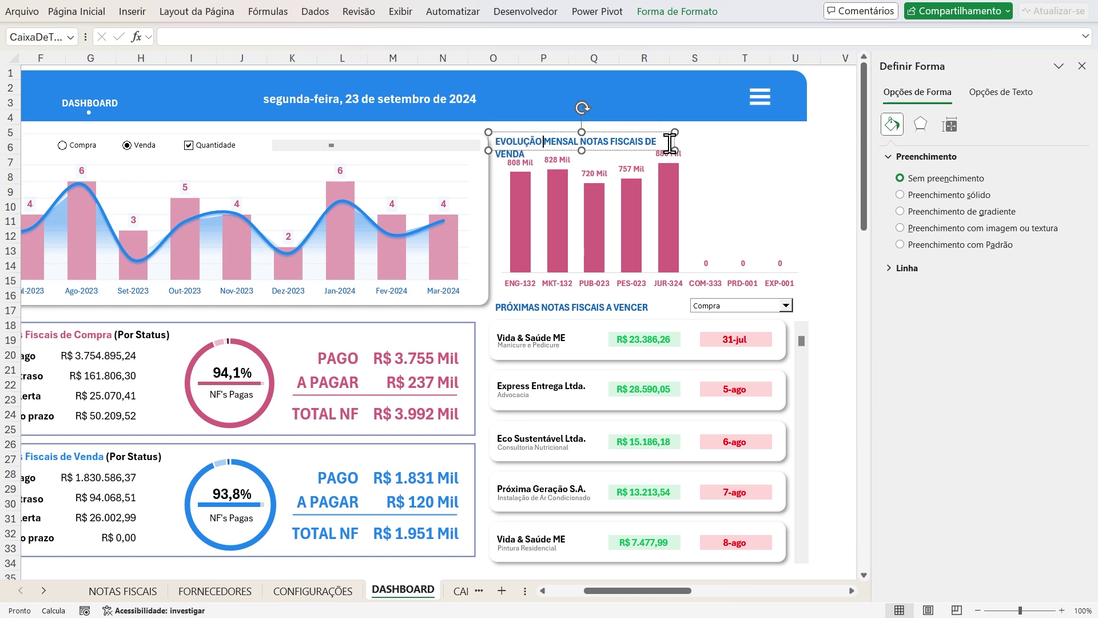
{"action": "left_click_drag", "start_coordinate": [675, 151], "coordinate": [465, 138]}
{"action": "key", "text": "Delete"}
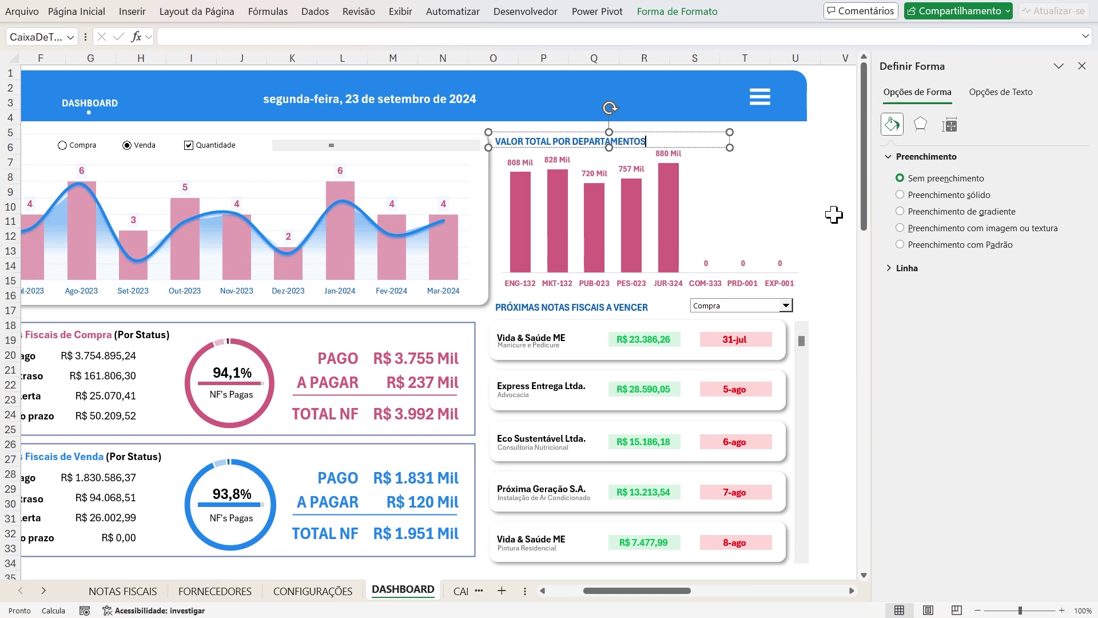
{"action": "left_click", "coordinate": [833, 193]}
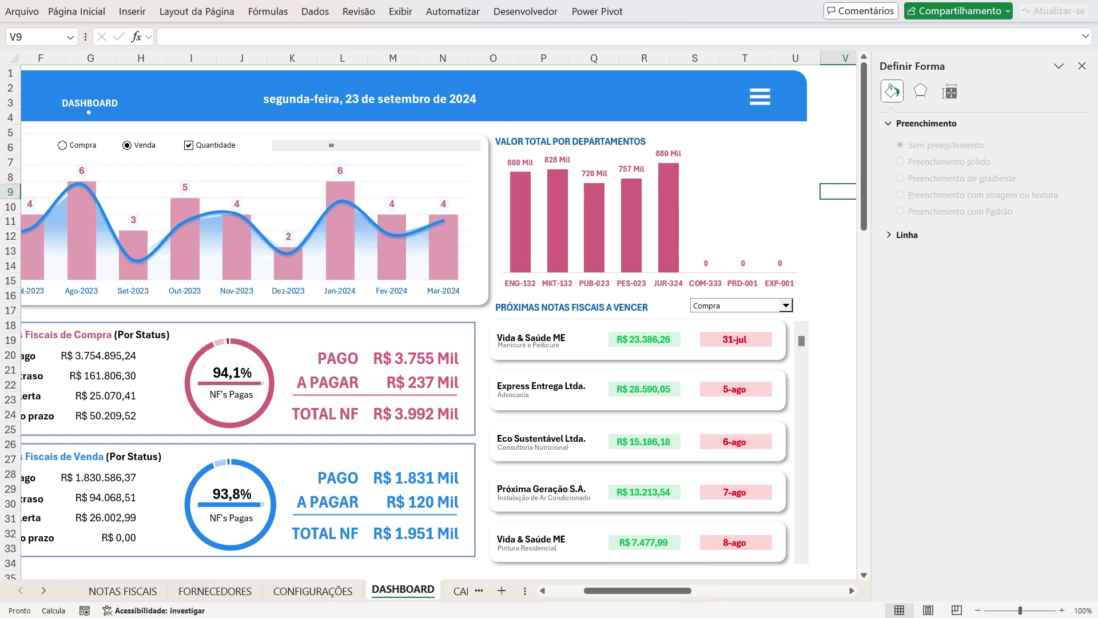
Close the shape formatting options and unhide the dashboard's background rectangle in the list of sheet objects
{"action": "left_click_drag", "start_coordinate": [601, 590], "coordinate": [568, 590]}
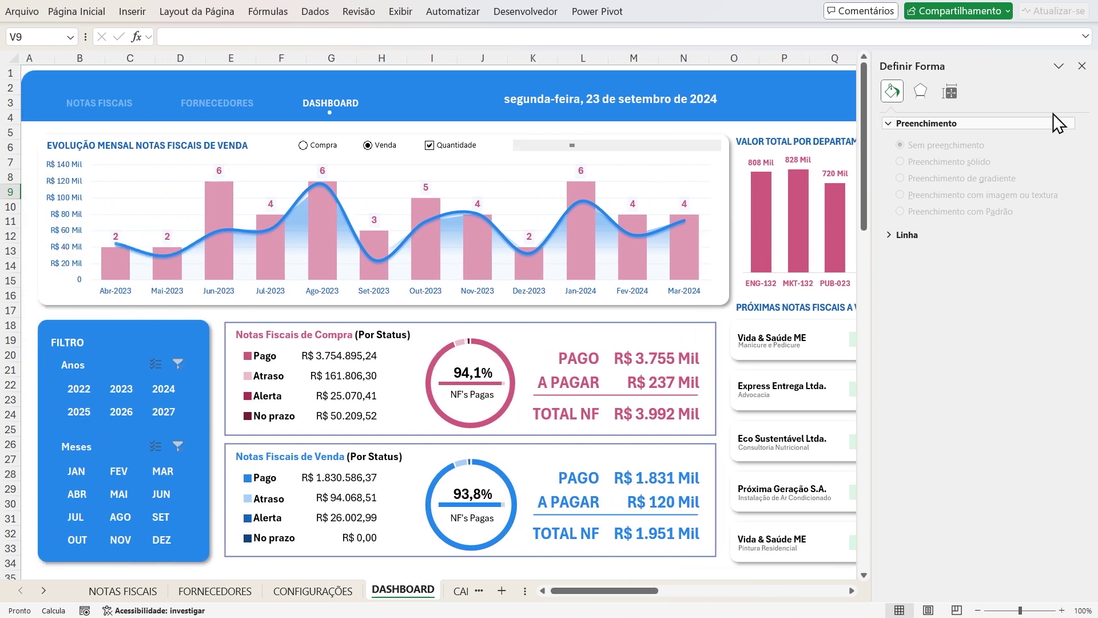
{"action": "left_click", "coordinate": [1081, 66]}
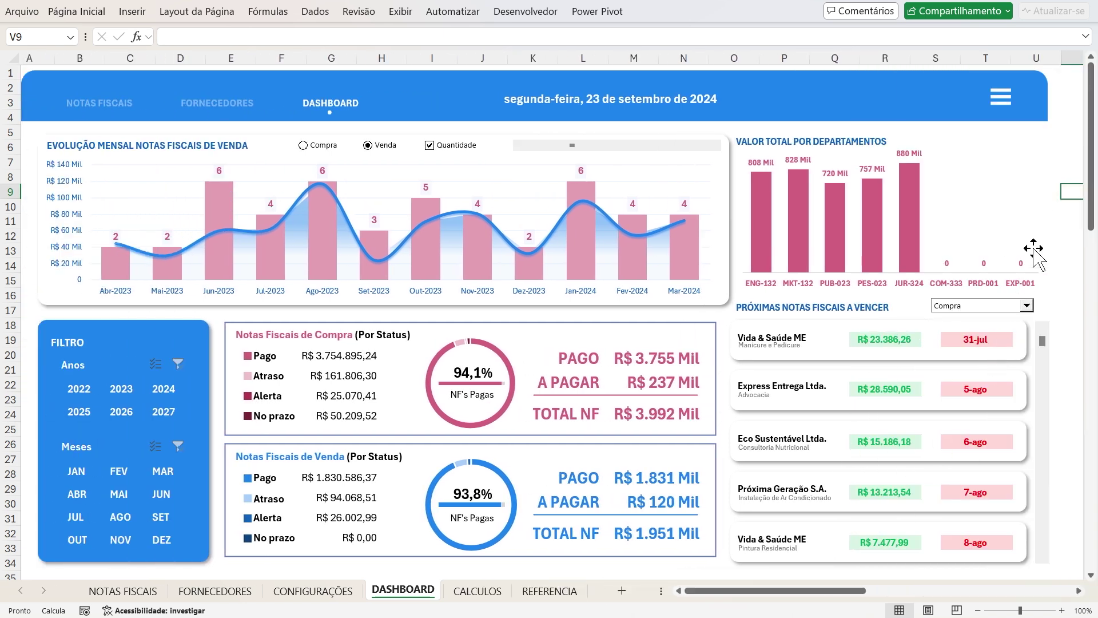
{"action": "left_click_drag", "start_coordinate": [749, 594], "coordinate": [740, 595]}
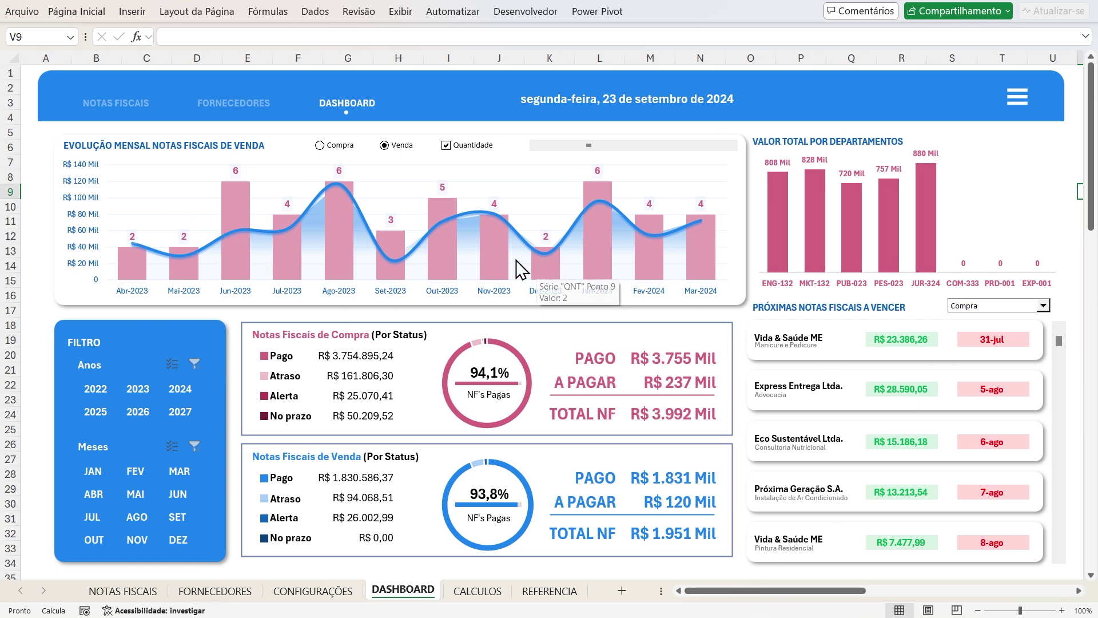
{"action": "left_click", "coordinate": [73, 12]}
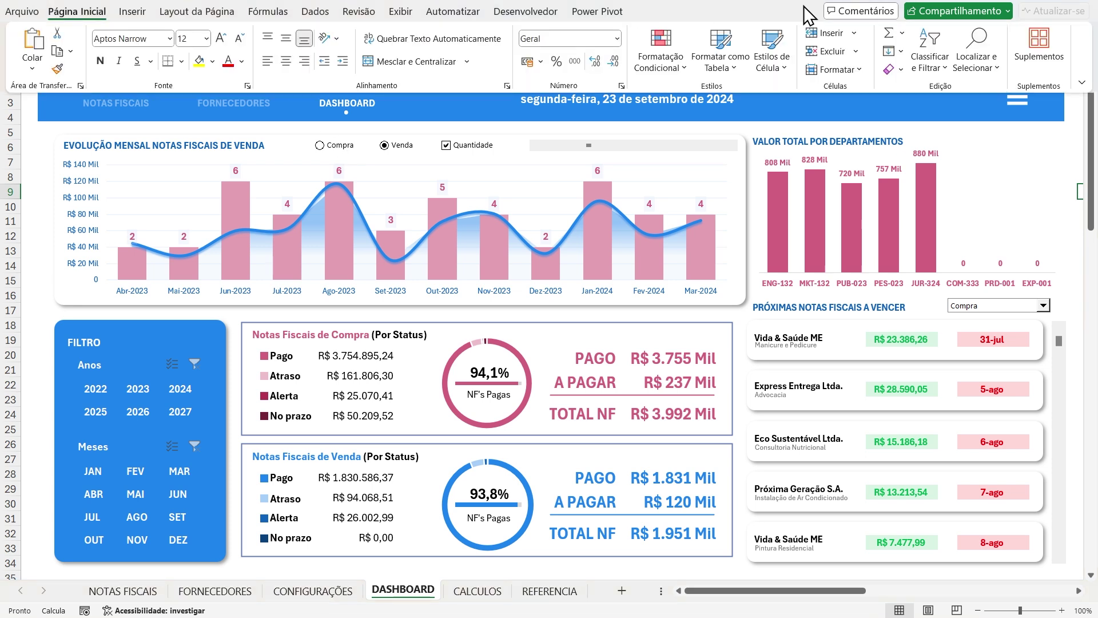
{"action": "left_click", "coordinate": [988, 72]}
{"action": "left_click", "coordinate": [1002, 302]}
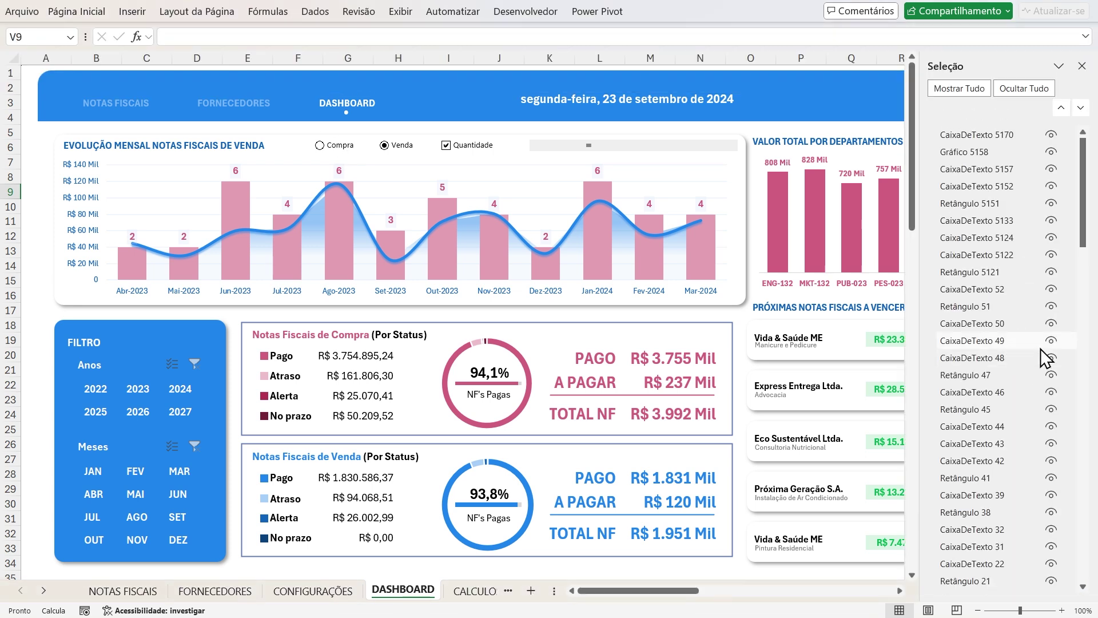
{"action": "scroll", "coordinate": [1042, 480], "scroll_direction": "down", "scroll_amount": 10}
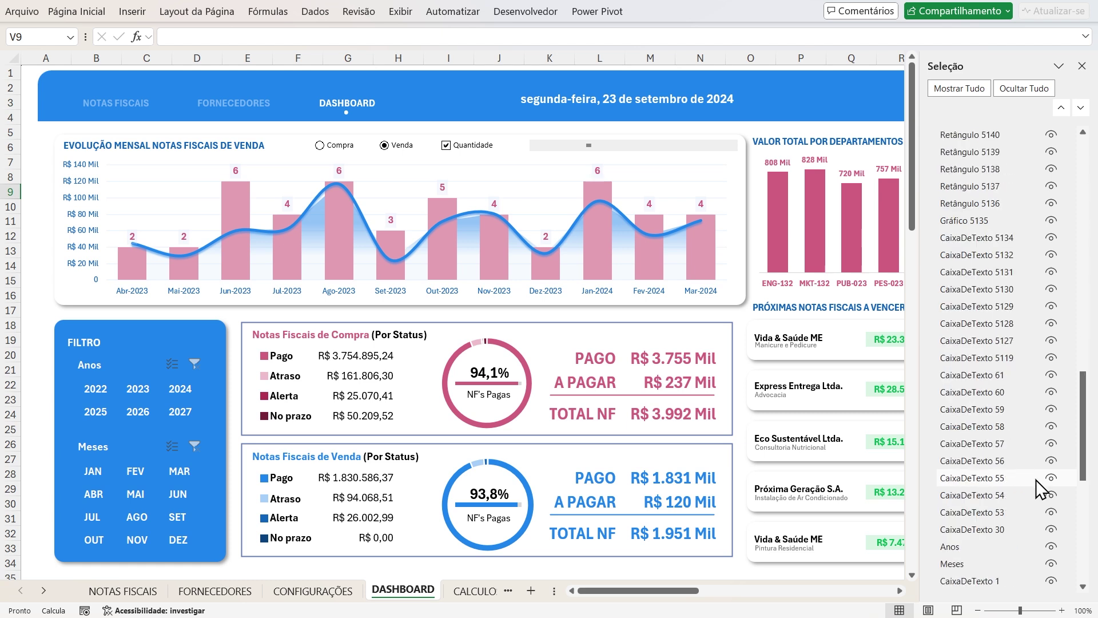
{"action": "scroll", "coordinate": [1042, 489], "scroll_direction": "down", "scroll_amount": 8}
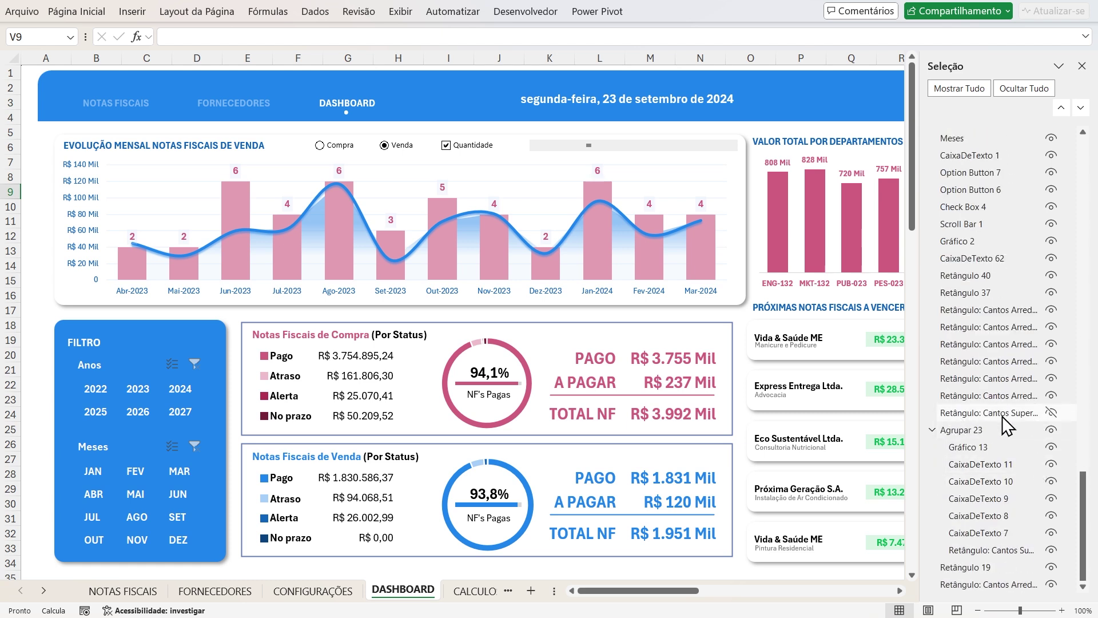
{"action": "left_click", "coordinate": [1051, 412]}
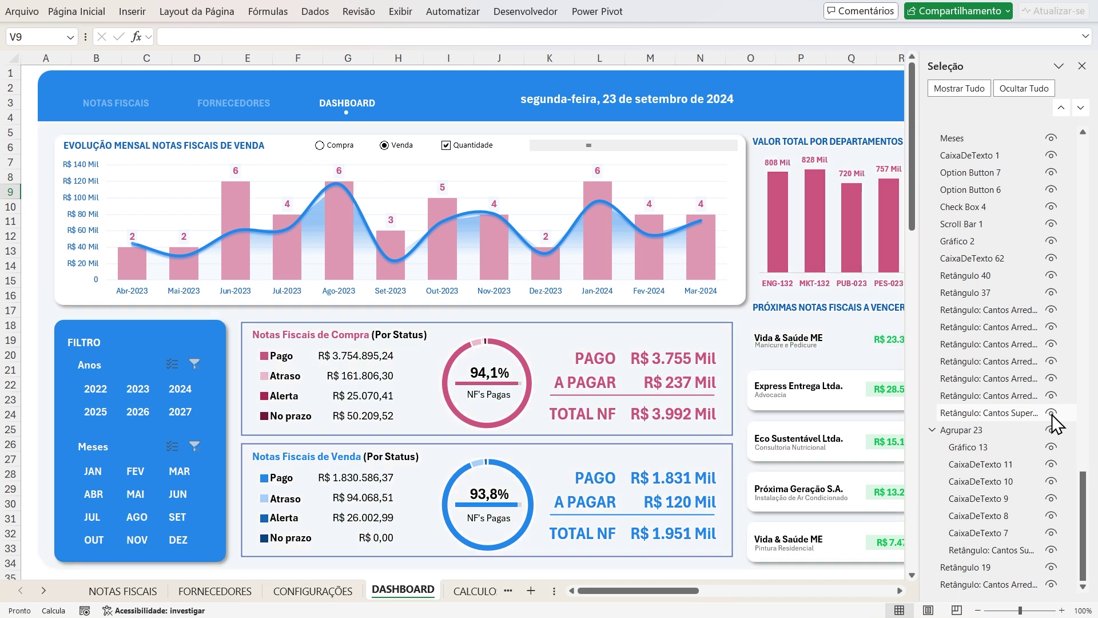
{"action": "left_click", "coordinate": [1081, 66]}
{"action": "left_click", "coordinate": [1073, 178]}
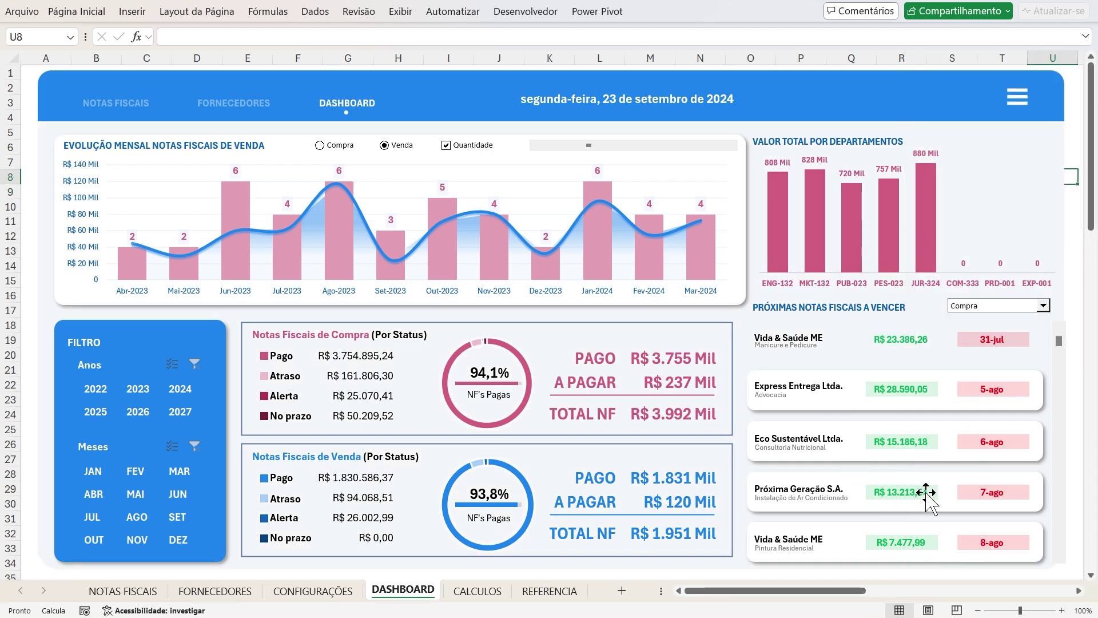
Advance the upcoming-invoices list with its scroll bar and nudge that control slightly left, inside the background
{"action": "left_click", "coordinate": [1059, 389]}
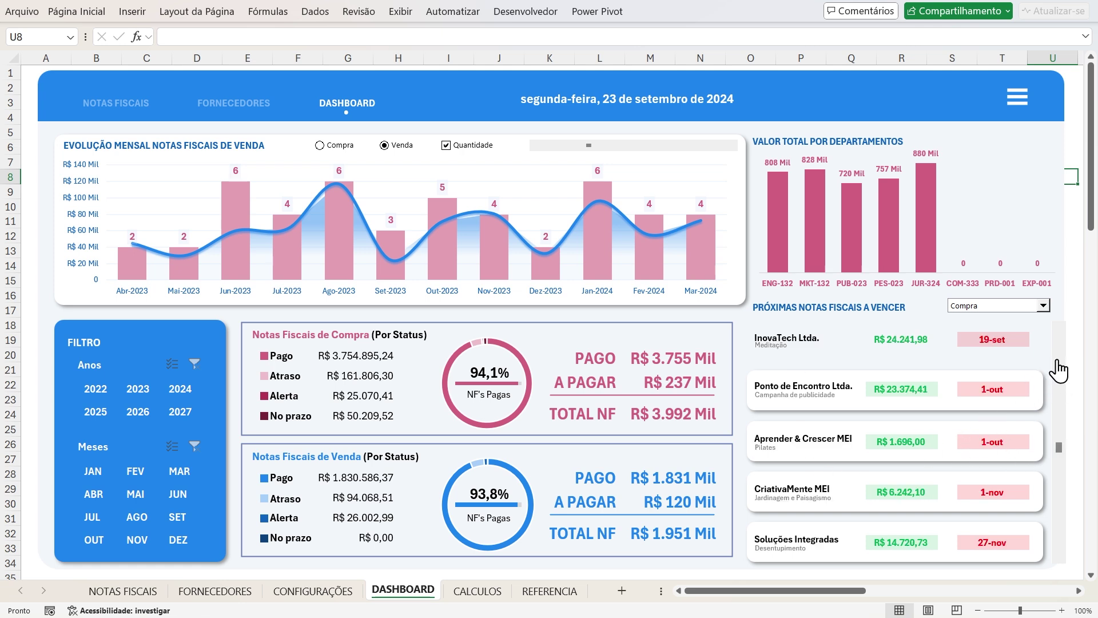
{"action": "right_click", "coordinate": [1061, 357]}
{"action": "key", "text": "Escape"}
{"action": "key", "text": "Escape"}
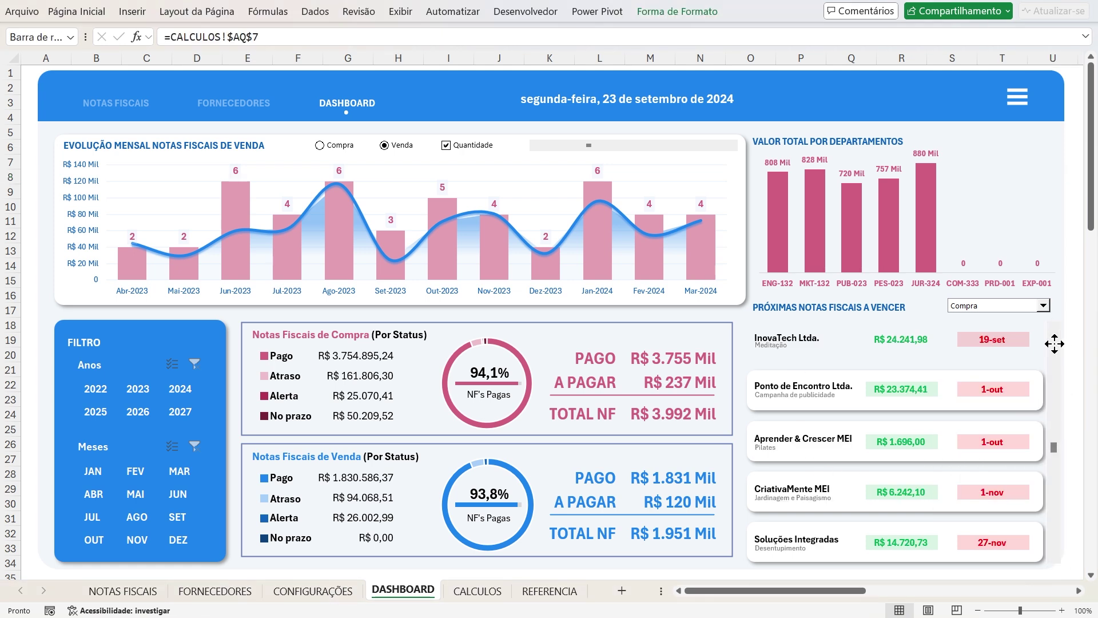
{"action": "left_click", "coordinate": [1054, 344], "text": "ctrl"}
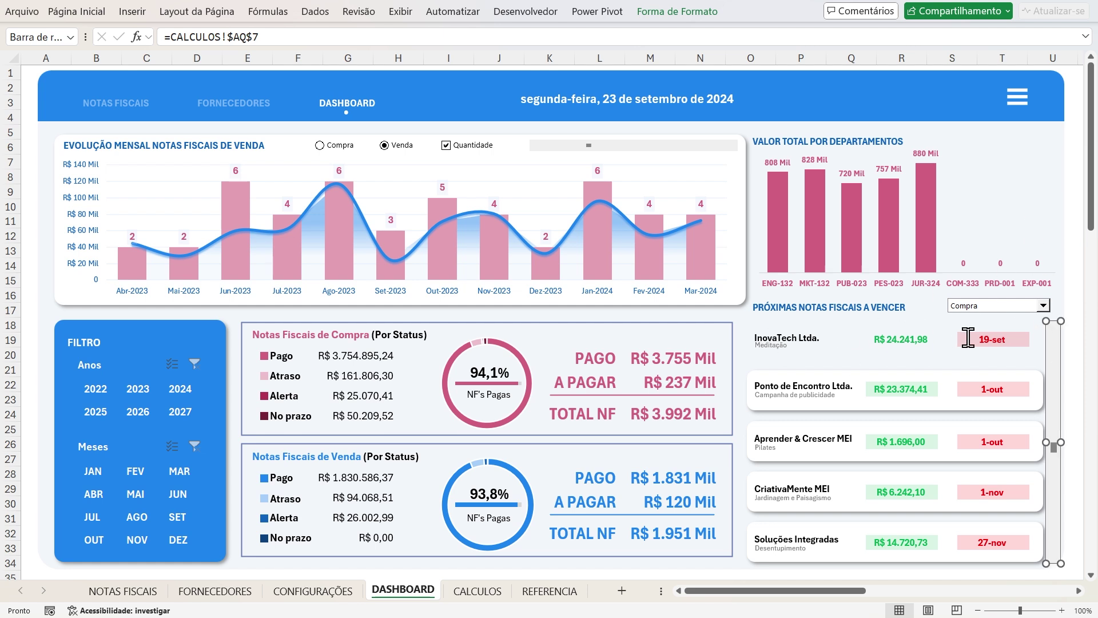
Send the dashboard's background rectangle to the back, behind the invoice cards
{"action": "left_click", "coordinate": [1039, 188]}
{"action": "left_click", "coordinate": [1046, 128]}
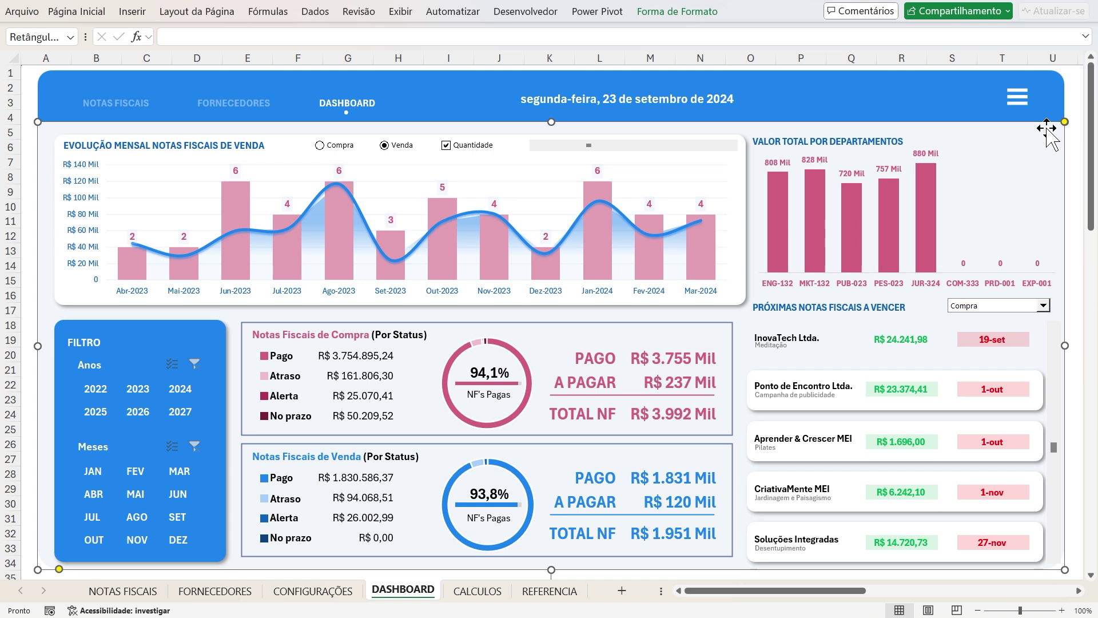
{"action": "right_click", "coordinate": [1039, 132]}
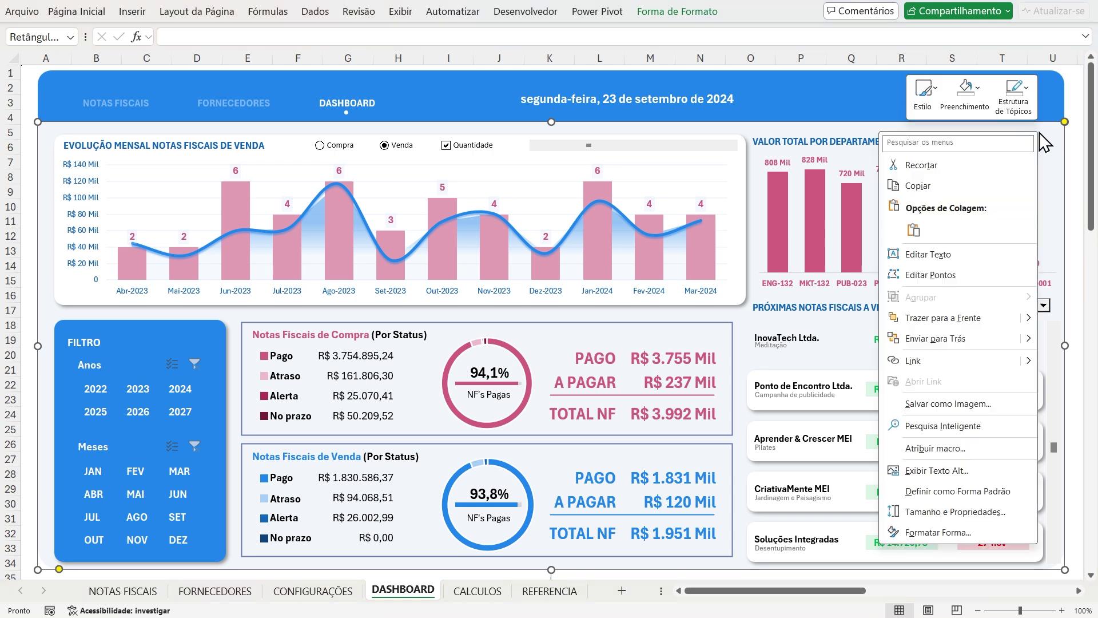
{"action": "left_click", "coordinate": [935, 338]}
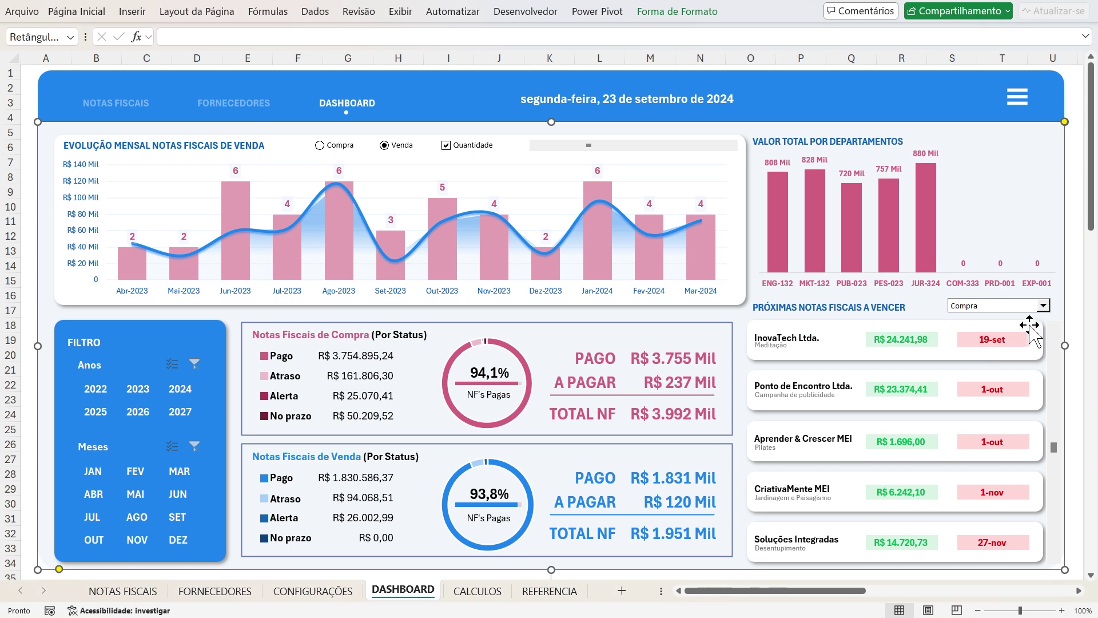
{"action": "left_click", "coordinate": [1077, 246]}
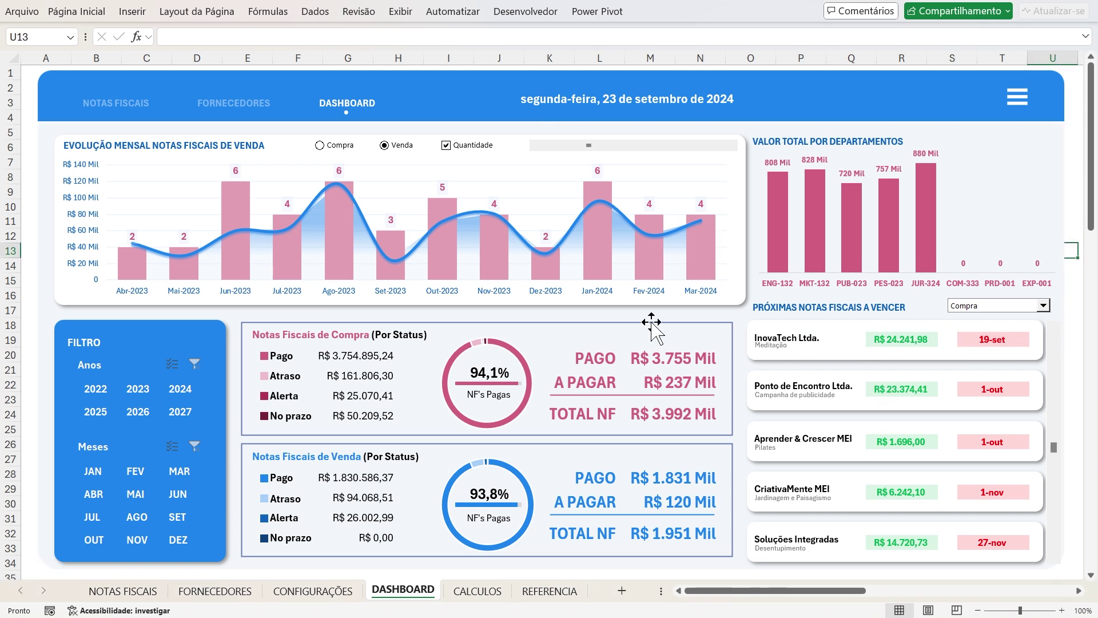
Test the header navigation to the NOTAS FISCAIS, FORNECEDORES, DASHBOARD and CONFIGURAÇÕES sheets
{"action": "left_click", "coordinate": [98, 117]}
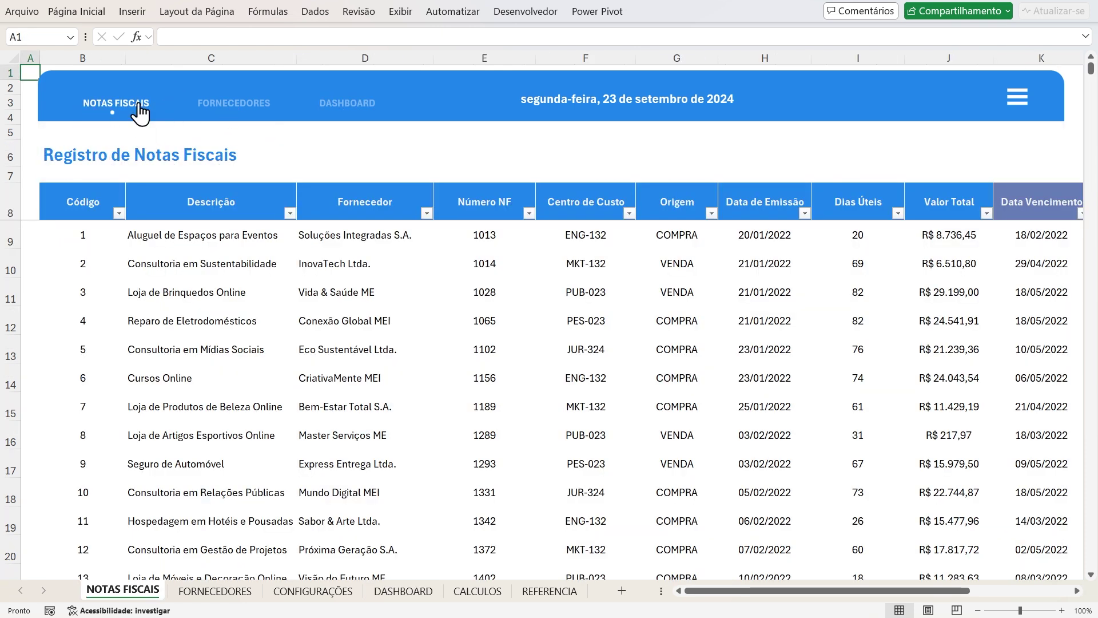
{"action": "left_click", "coordinate": [241, 103]}
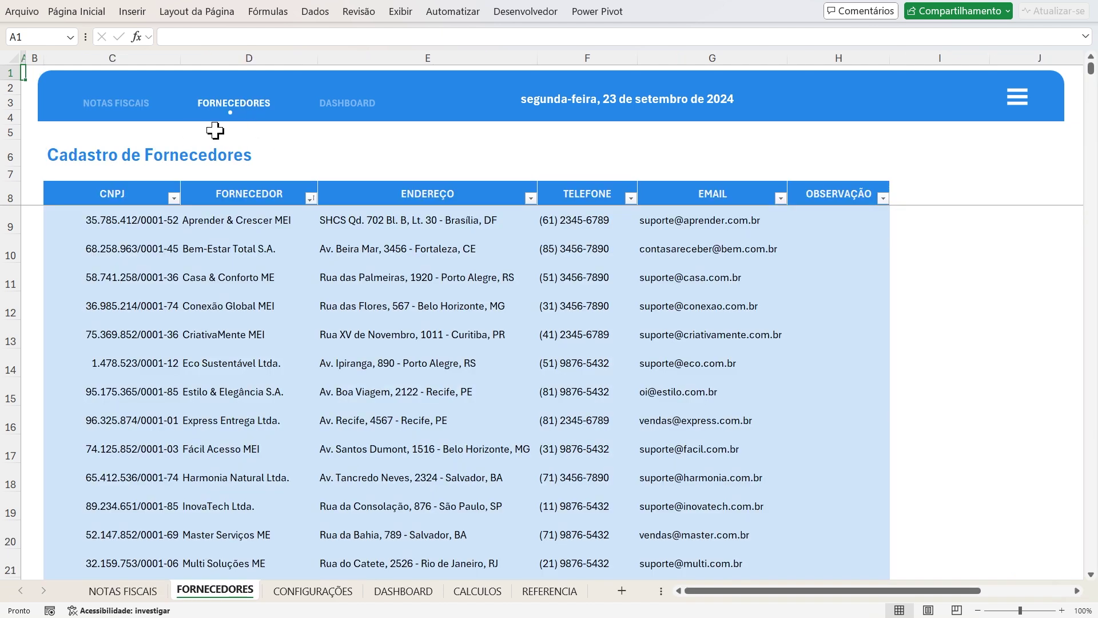
{"action": "scroll", "coordinate": [471, 358], "scroll_direction": "down", "scroll_amount": 3}
{"action": "scroll", "coordinate": [537, 221], "scroll_direction": "up", "scroll_amount": 3}
{"action": "left_click", "coordinate": [356, 116]}
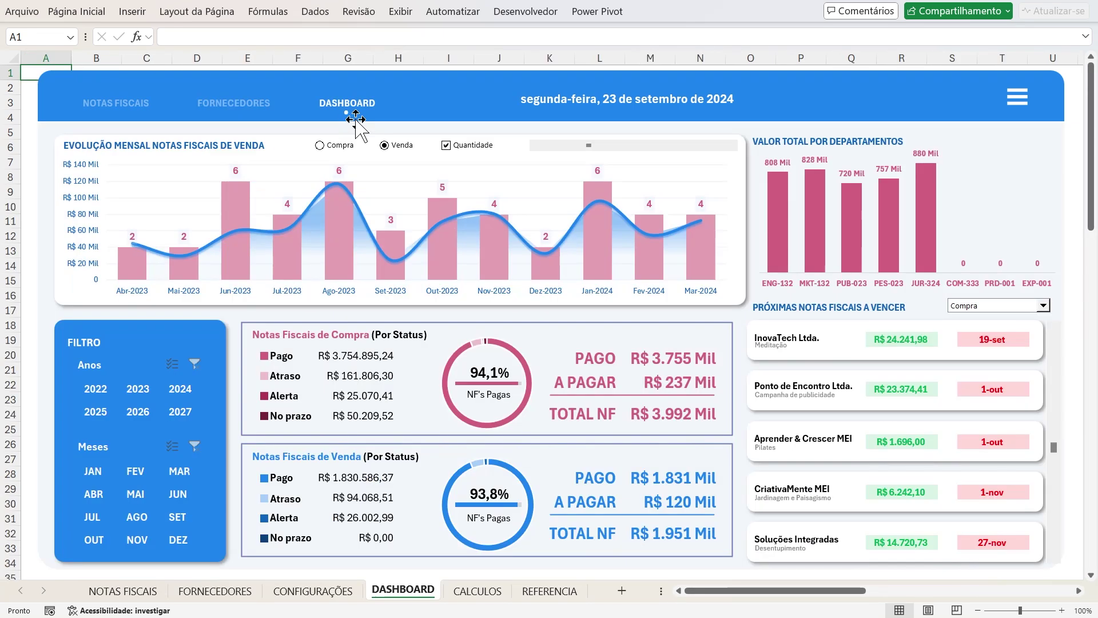
{"action": "left_click", "coordinate": [551, 100]}
{"action": "left_click", "coordinate": [1017, 97]}
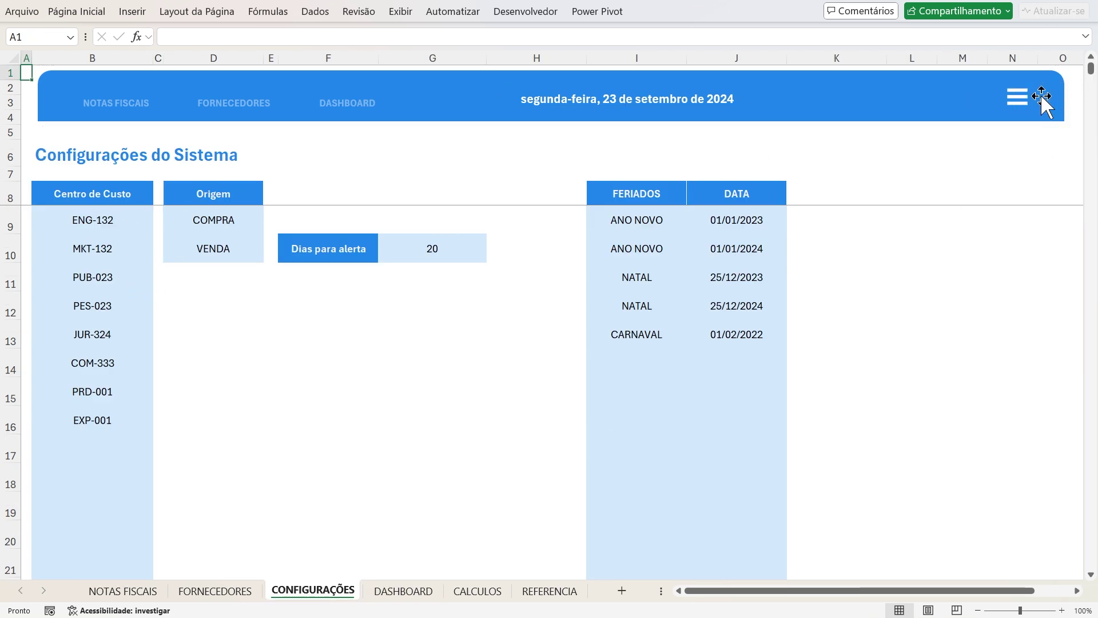
Append a new row below the last invoice record in the NOTAS FISCAIS table
{"action": "left_click", "coordinate": [119, 108]}
{"action": "scroll", "coordinate": [269, 332], "scroll_direction": "down", "scroll_amount": 8}
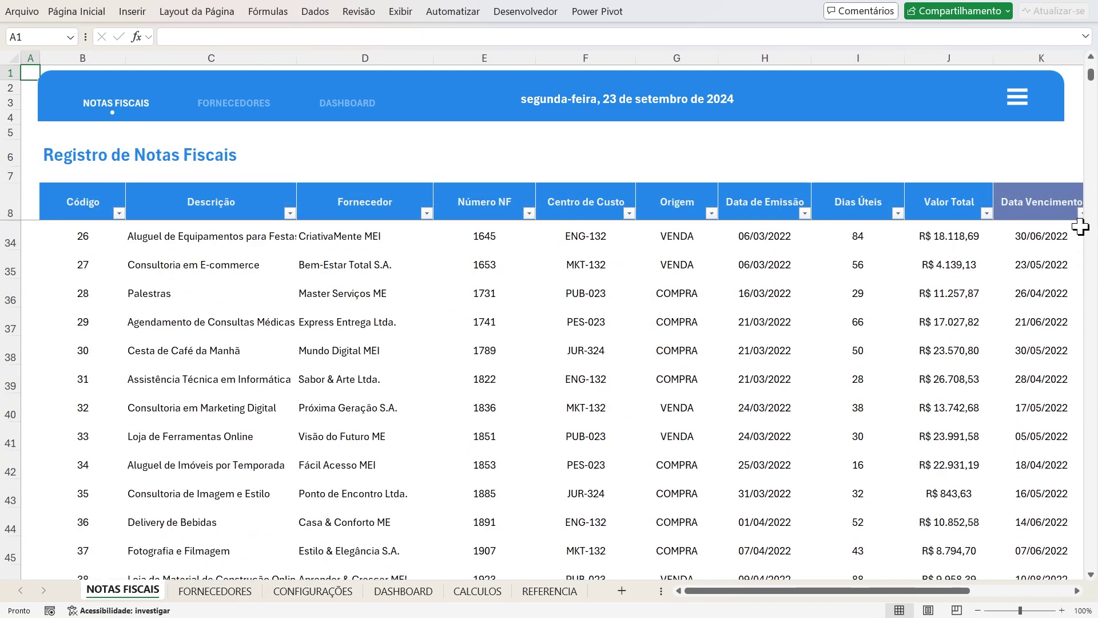
{"action": "left_click_drag", "start_coordinate": [1093, 103], "coordinate": [1094, 166]}
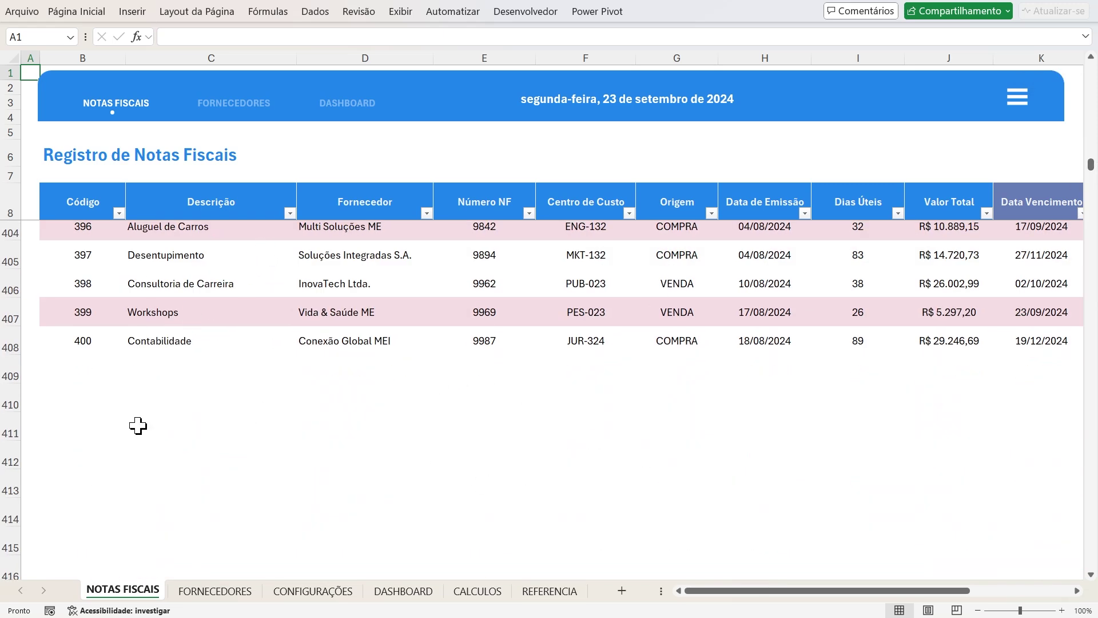
{"action": "left_click", "coordinate": [80, 350]}
{"action": "left_click", "coordinate": [81, 368]}
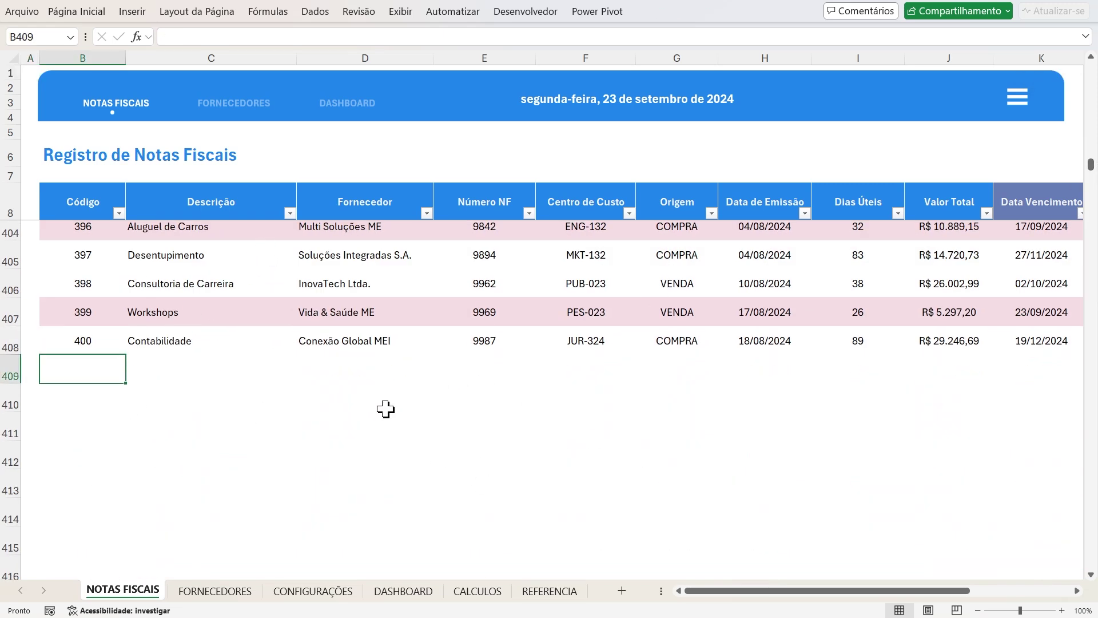
{"action": "key", "text": "Up"}
{"action": "key", "text": "ctrl+Right"}
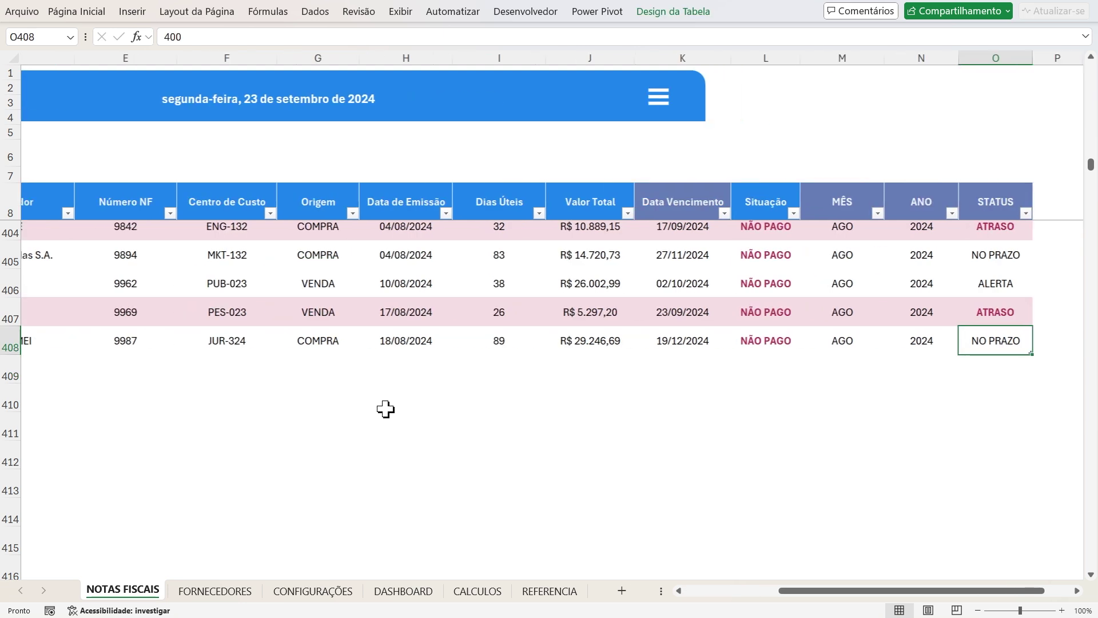
{"action": "key", "text": "Left"}
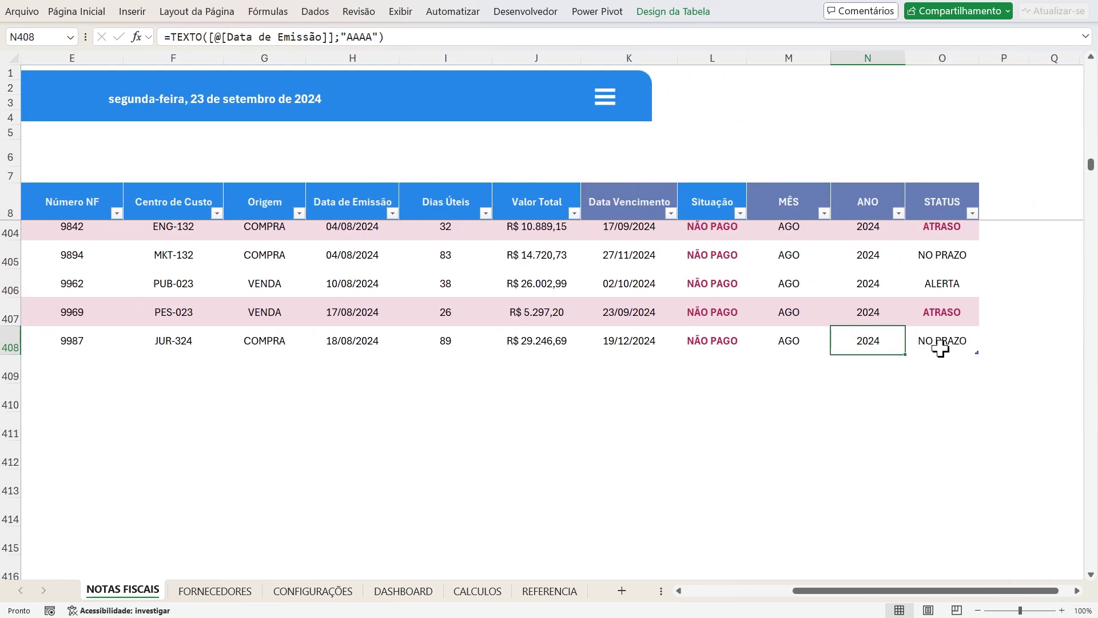
{"action": "left_click", "coordinate": [967, 342]}
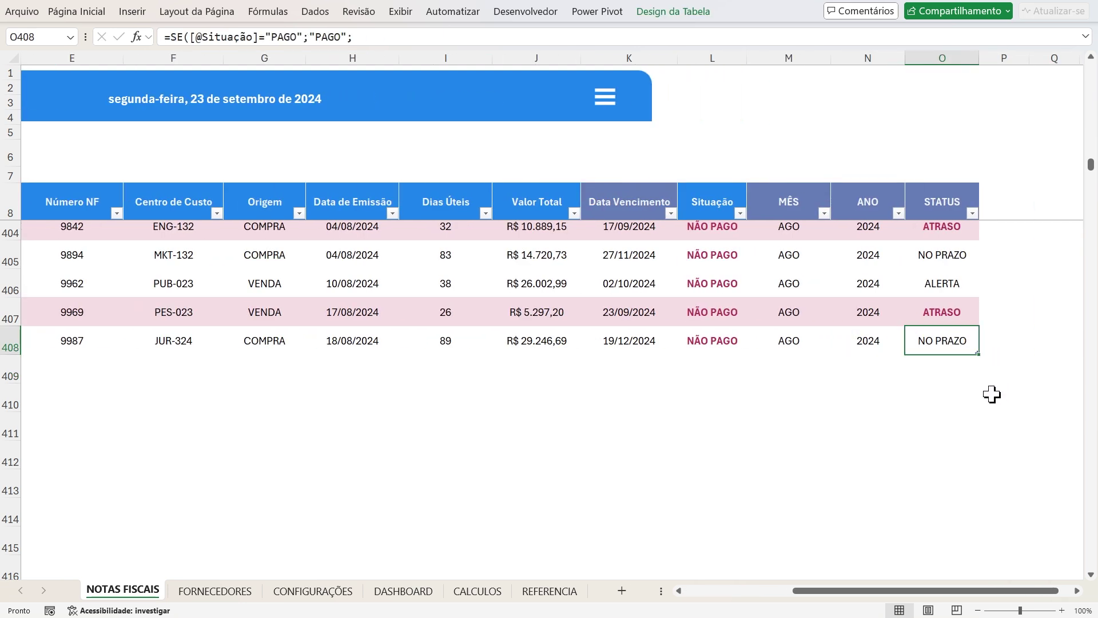
{"action": "key", "text": "Tab"}
{"action": "left_click_drag", "start_coordinate": [848, 583], "coordinate": [794, 591]}
Enter 401 as the new invoice record's Código and move on to its Descrição cell
{"action": "type", "text": "400"}
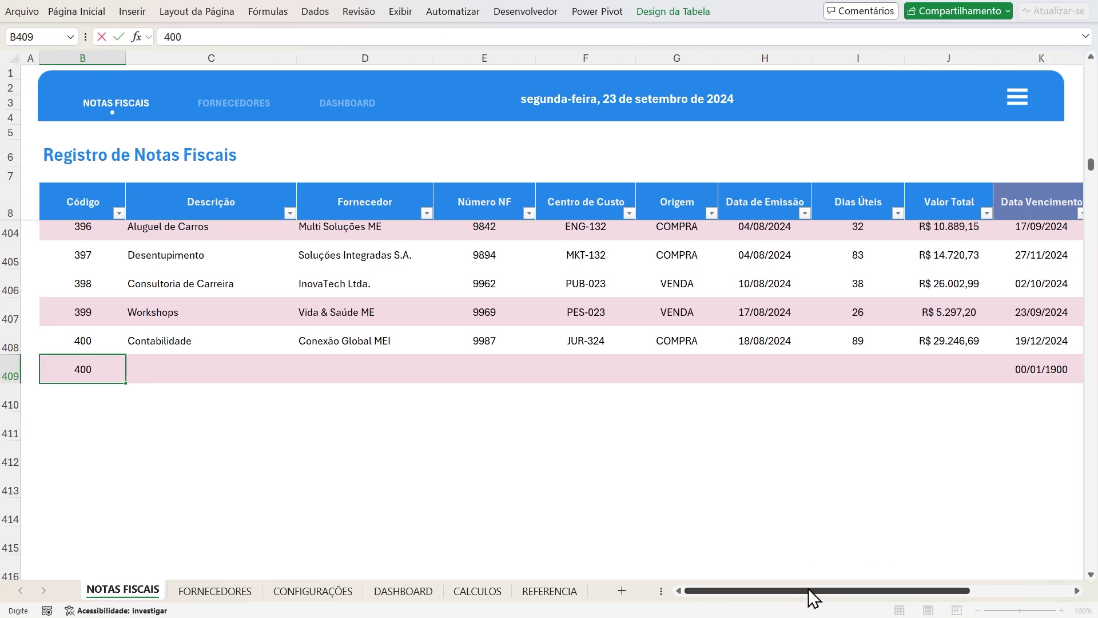
{"action": "key", "text": "Return"}
{"action": "key", "text": "Left"}
{"action": "key", "text": "Left"}
{"action": "key", "text": "Up"}
{"action": "key", "text": "Left"}
{"action": "key", "text": "Left"}
{"action": "key", "text": "Left"}
{"action": "key", "text": "Left"}
{"action": "key", "text": "Left"}
{"action": "key", "text": "Left"}
{"action": "key", "text": "Left"}
{"action": "key", "text": "Left"}
{"action": "key", "text": "Left"}
{"action": "key", "text": "Left"}
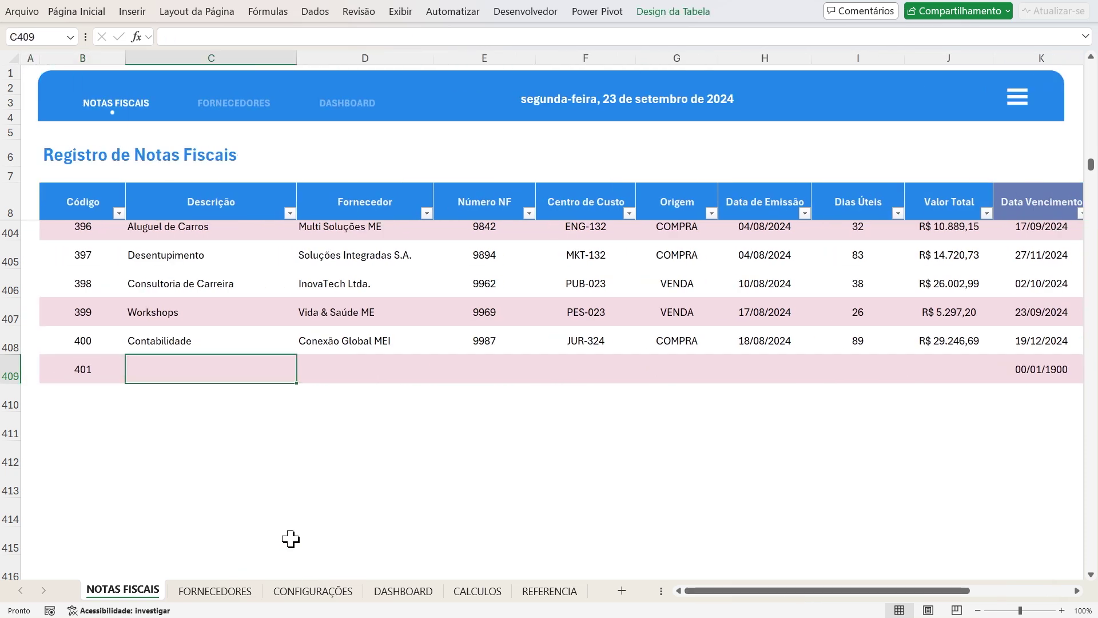
Enter Serviço Manutenção as the Descrição of record 401 and move on to its Fornecedor cell
{"action": "type", "text": "sER"}
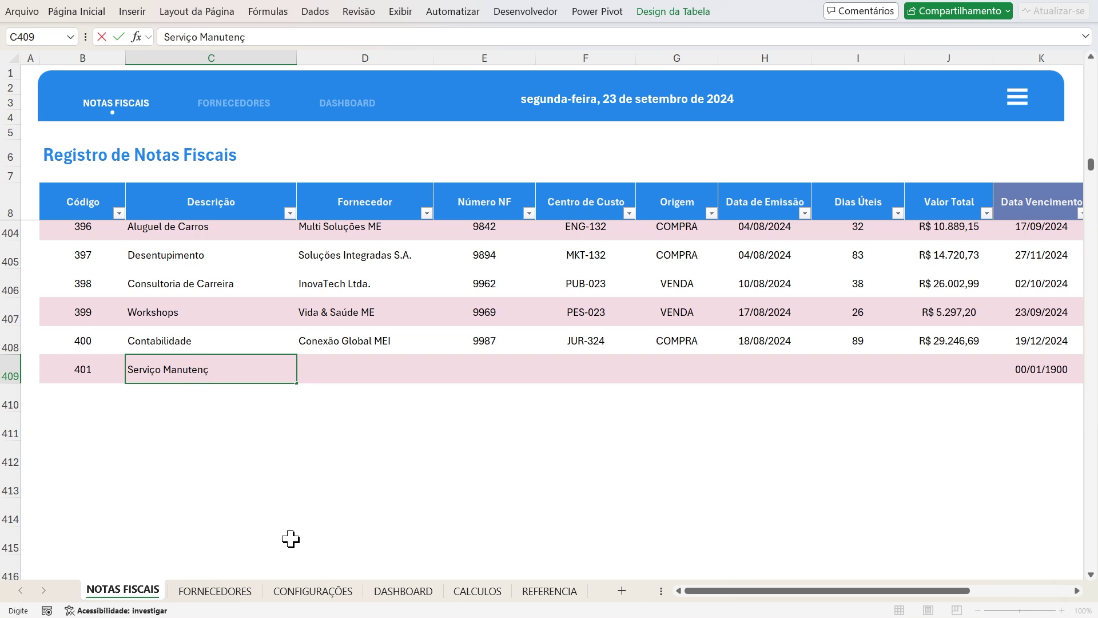
{"action": "key", "text": "Return"}
{"action": "key", "text": "Up"}
{"action": "key", "text": "Right"}
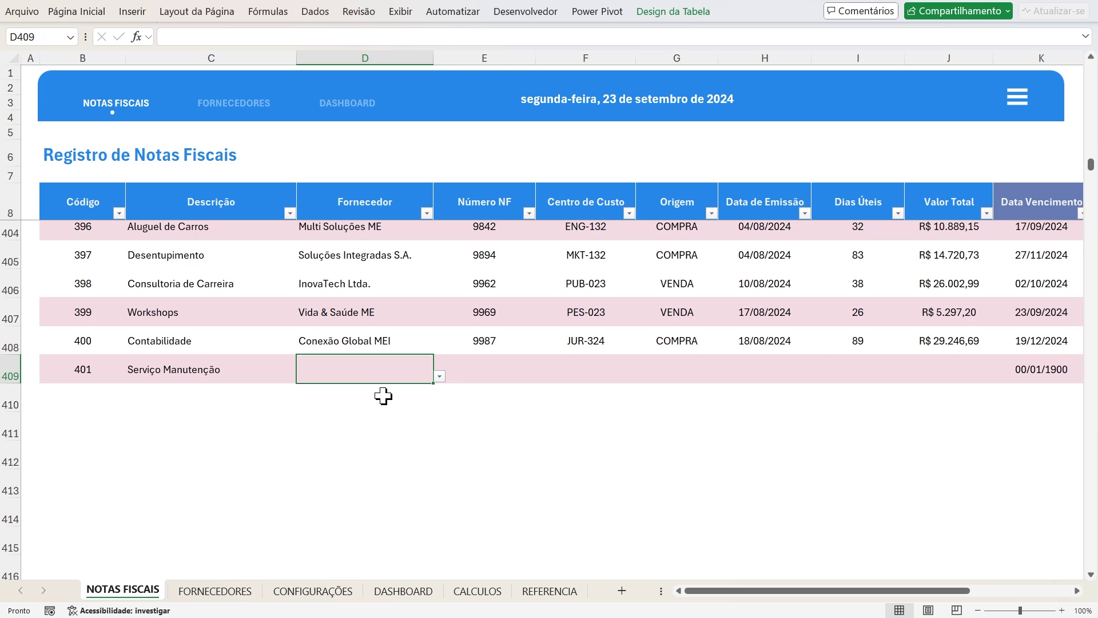
Check the supplier options for record 401 and copy the last supplier's CNPJ into the first empty row of the FORNECEDORES sheet
{"action": "left_click", "coordinate": [439, 376]}
{"action": "scroll", "coordinate": [366, 457], "scroll_direction": "down", "scroll_amount": 3}
{"action": "scroll", "coordinate": [361, 469], "scroll_direction": "up", "scroll_amount": 3}
{"action": "left_click", "coordinate": [355, 362]}
{"action": "left_click", "coordinate": [235, 112]}
{"action": "scroll", "coordinate": [360, 352], "scroll_direction": "down", "scroll_amount": 5}
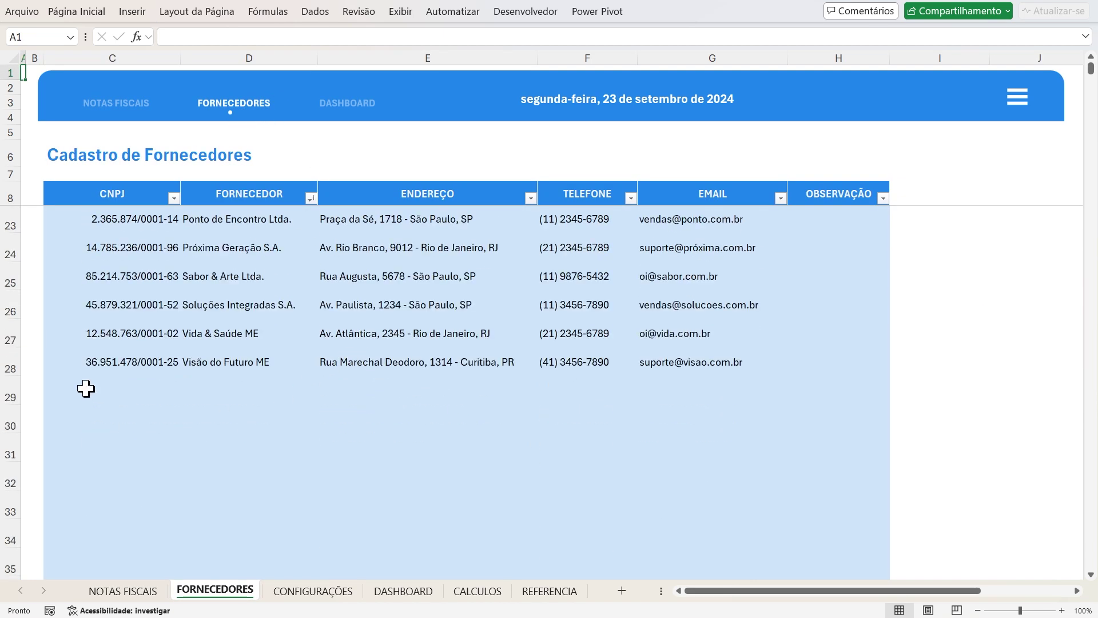
{"action": "left_click", "coordinate": [85, 389]}
{"action": "left_click", "coordinate": [146, 362]}
{"action": "key", "text": "ctrl+c"}
{"action": "key", "text": "Down"}
{"action": "key", "text": "ctrl+v"}
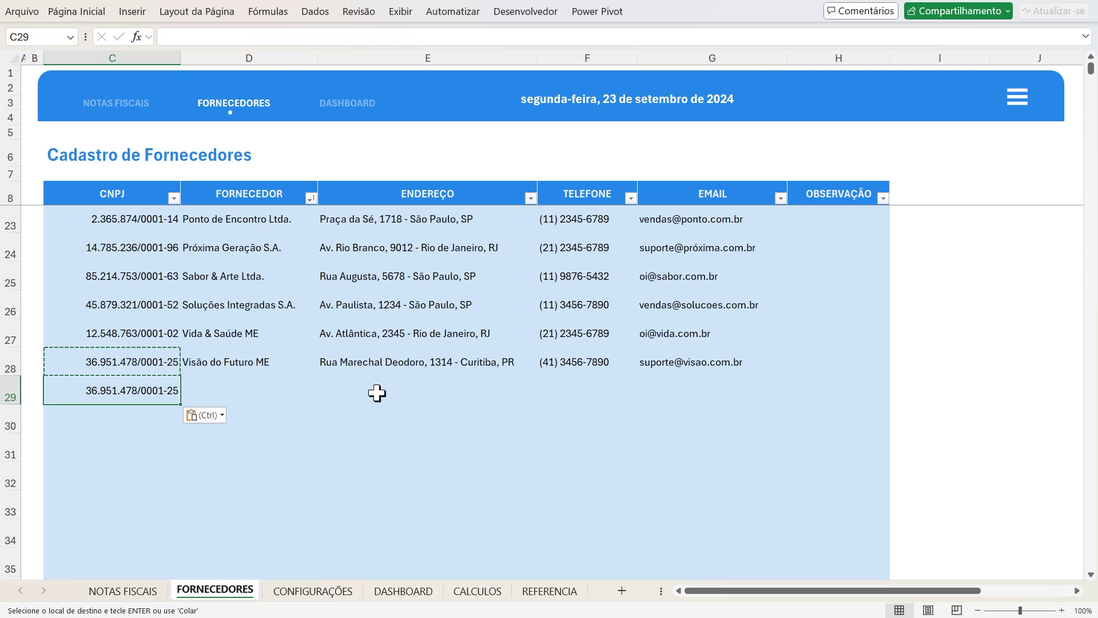
Enter Fornecedor ABCD as the name of the new supplier
{"action": "key", "text": "Tab"}
{"action": "key", "text": "Escape"}
{"action": "type", "text": "Fornc"}
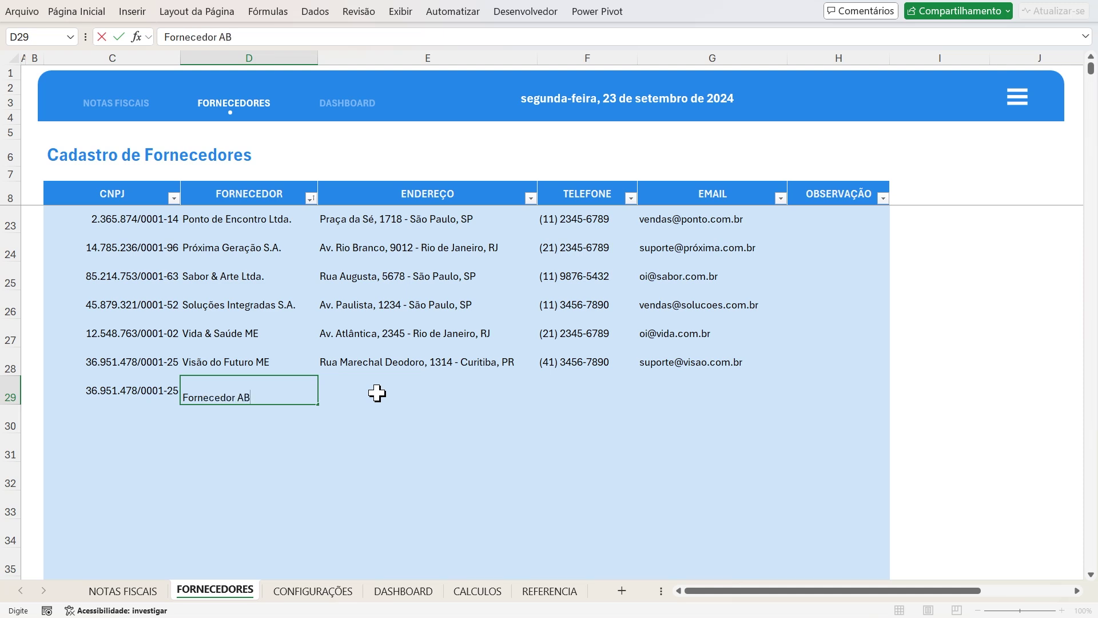
{"action": "key", "text": "Return"}
Fill the new supplier's address, phone and e-mail cells with the entries from the row above
{"action": "left_click", "coordinate": [377, 393]}
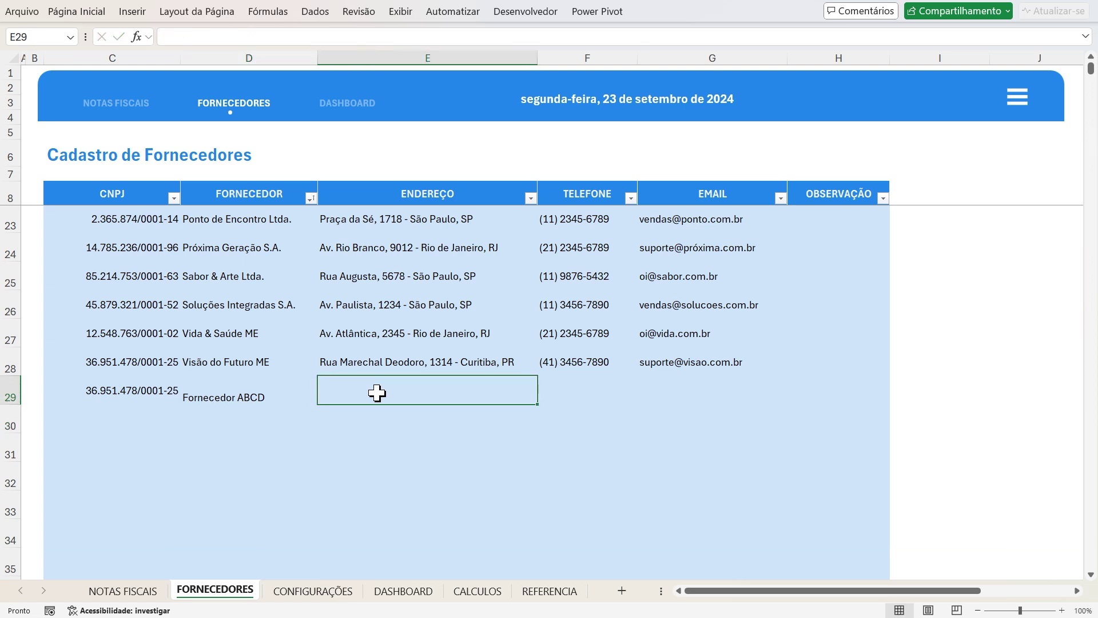
{"action": "key", "text": "ctrl+d"}
{"action": "key", "text": "Left"}
{"action": "key", "text": "Right"}
{"action": "key", "text": "Right"}
{"action": "key", "text": "ctrl+d"}
{"action": "key", "text": "Right"}
{"action": "key", "text": "ctrl+d"}
{"action": "key", "text": "Left"}
{"action": "key", "text": "Right"}
{"action": "key", "text": "Left"}
{"action": "key", "text": "Left"}
{"action": "key", "text": "Left"}
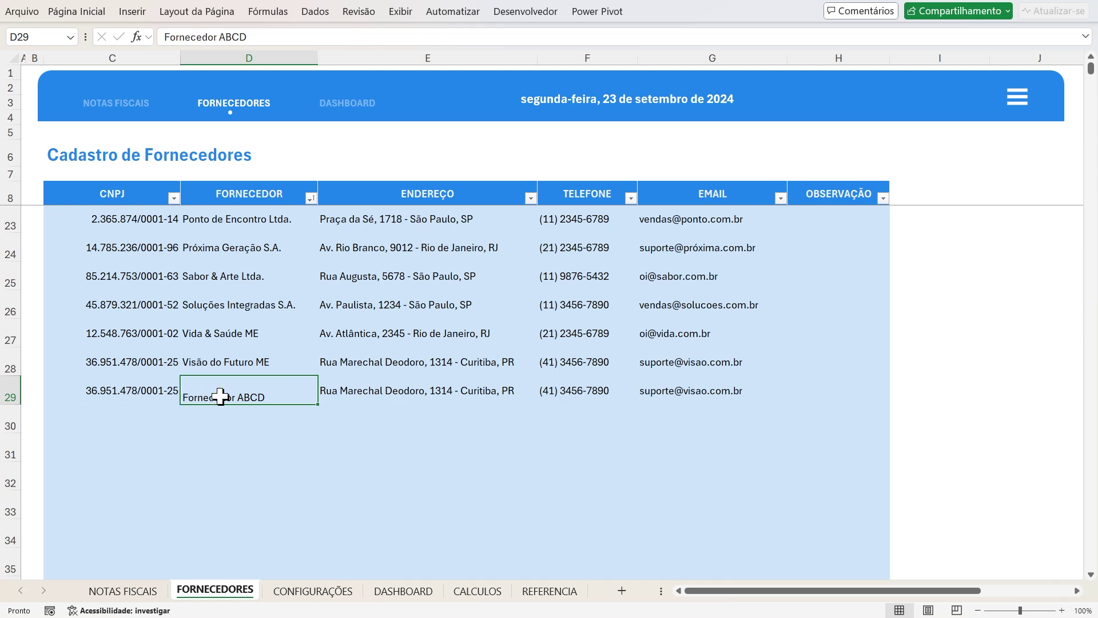
Choose Fornecedor ABCD as the supplier of record 401 in the NOTAS FISCAIS sheet
{"action": "left_click", "coordinate": [131, 113]}
{"action": "left_click", "coordinate": [382, 369]}
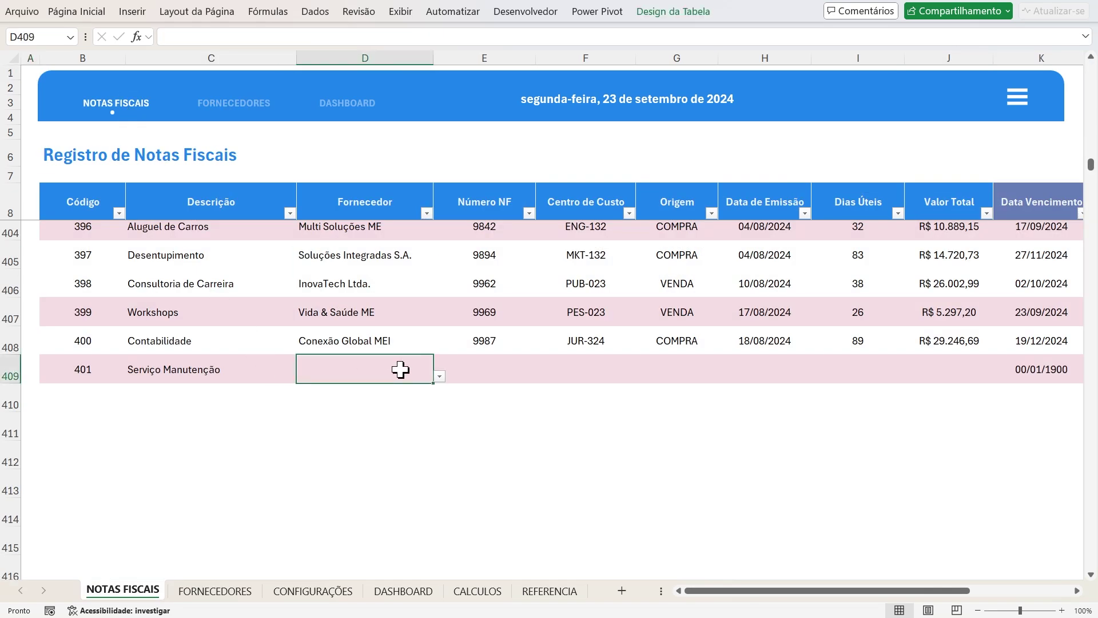
{"action": "left_click", "coordinate": [439, 376]}
{"action": "scroll", "coordinate": [385, 480], "scroll_direction": "down", "scroll_amount": 4}
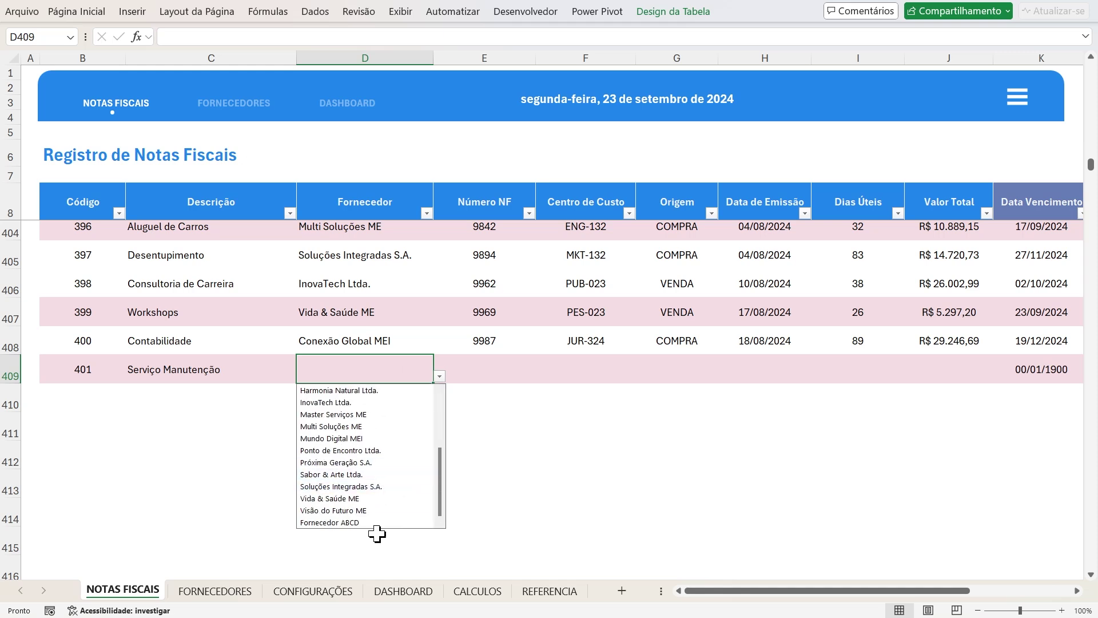
{"action": "left_click", "coordinate": [341, 522]}
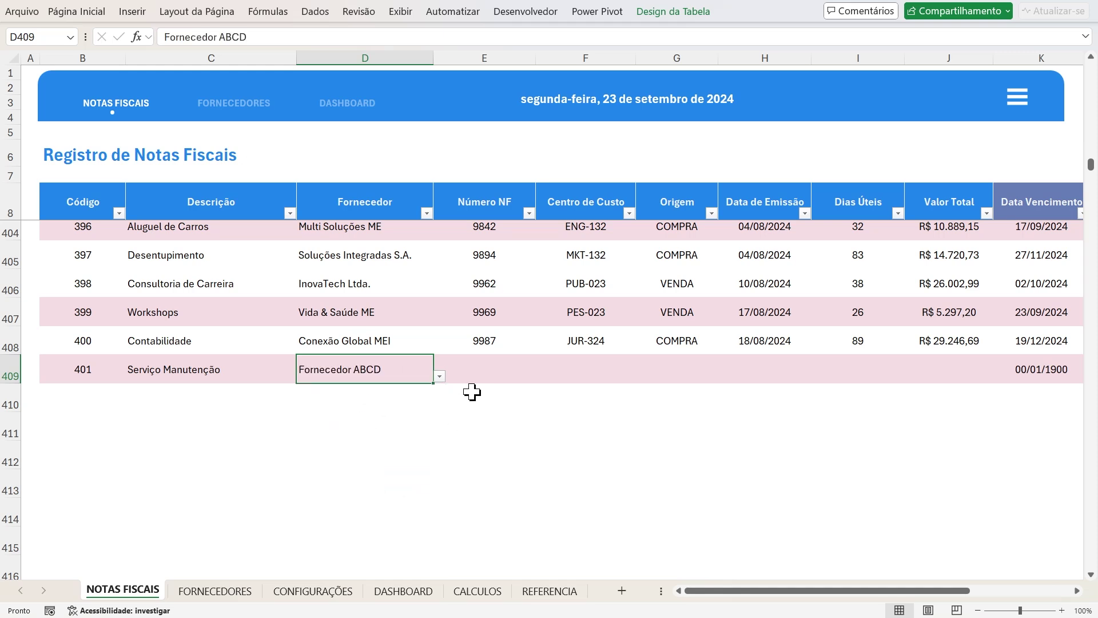
Enter 4002 as the Número NF of record 401 and move on to its Centro de Custo cell
{"action": "left_click", "coordinate": [498, 375]}
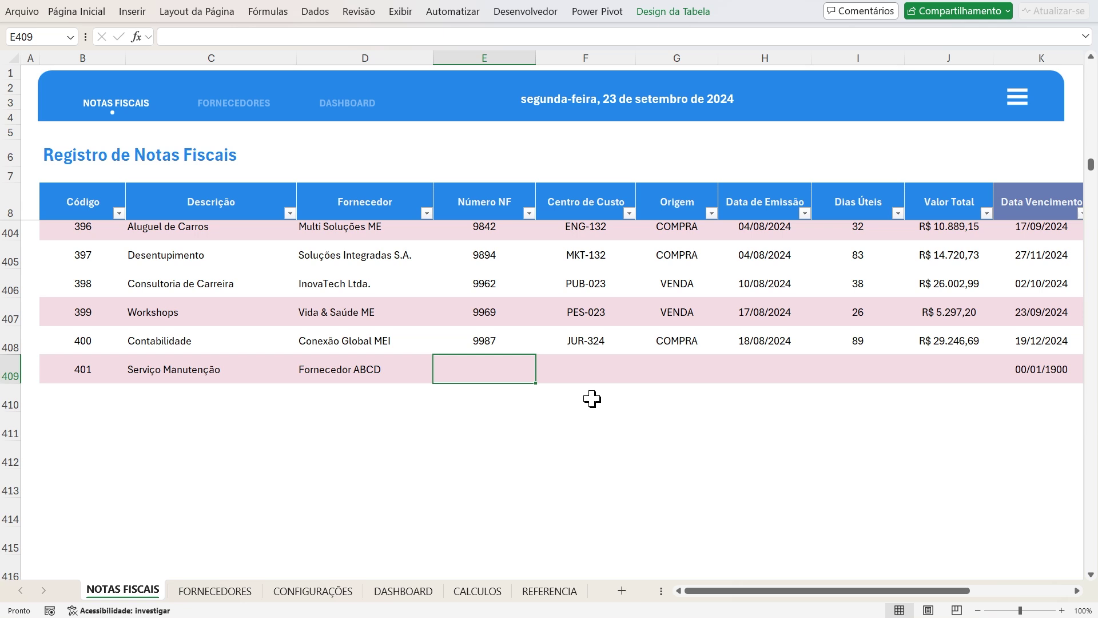
{"action": "type", "text": "4002"}
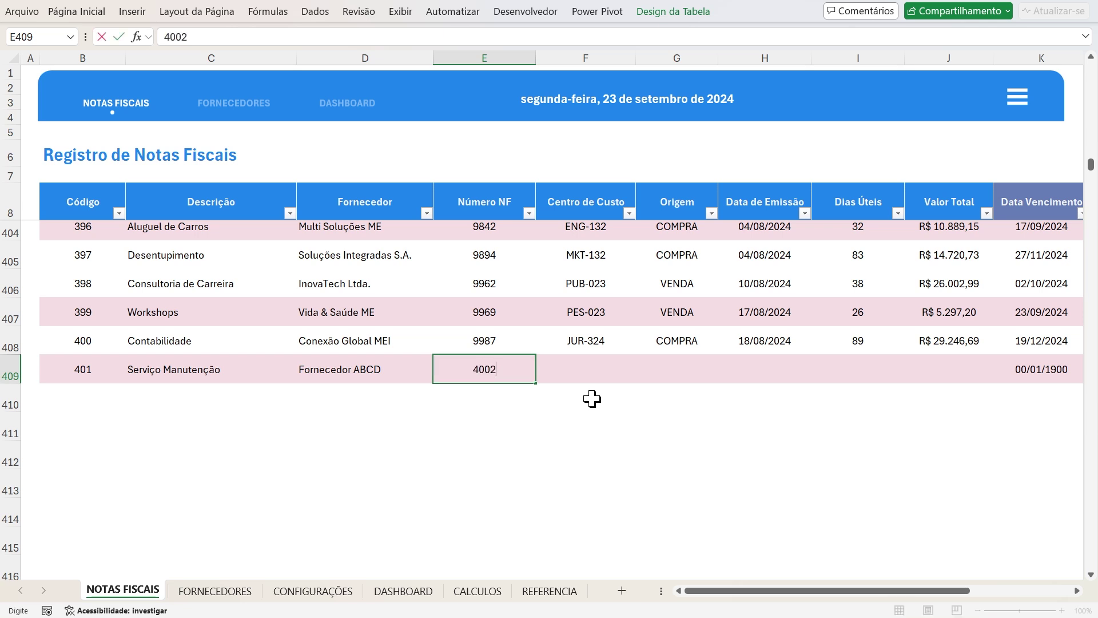
{"action": "key", "text": "Tab"}
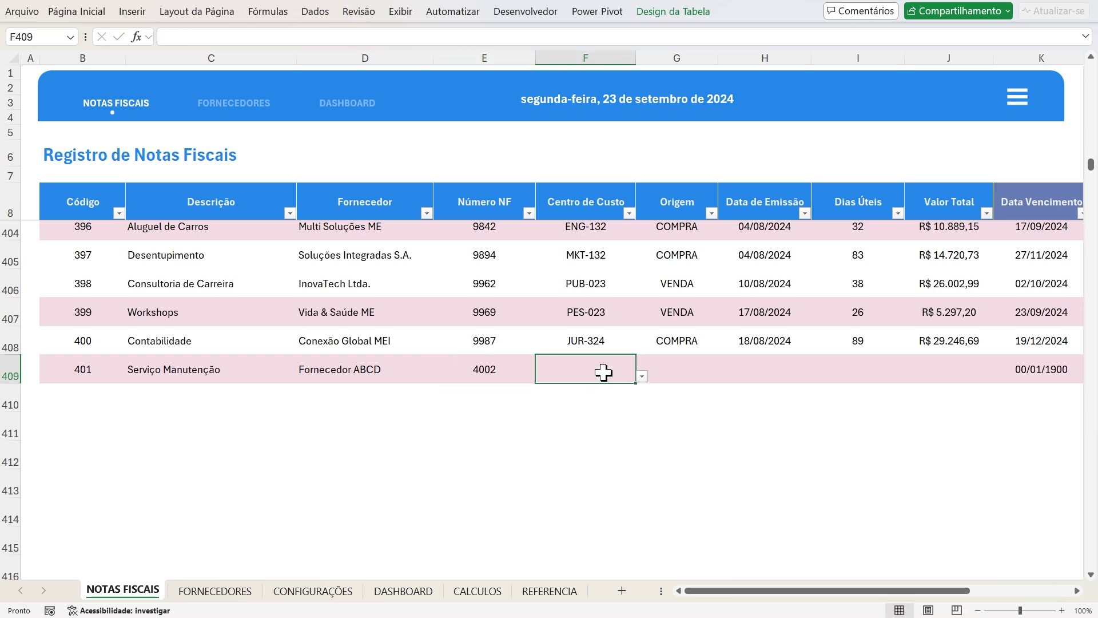
Examine the Centro de Custo options offered for record 401 without choosing one
{"action": "left_click", "coordinate": [641, 377]}
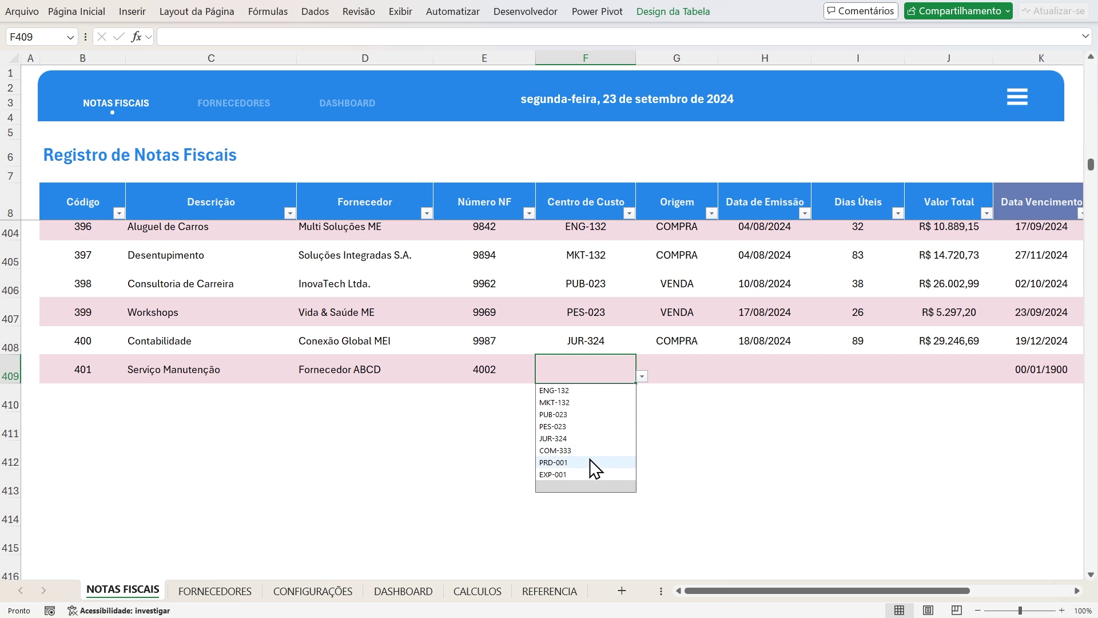
{"action": "left_click", "coordinate": [672, 407]}
{"action": "left_click", "coordinate": [588, 368]}
{"action": "left_click", "coordinate": [642, 377]}
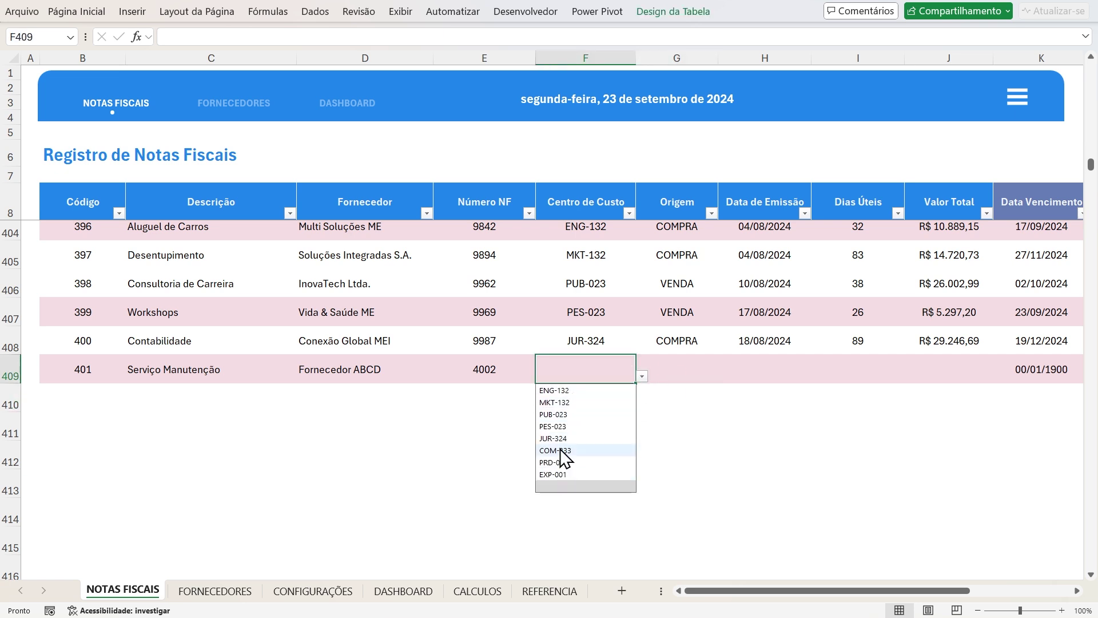
{"action": "left_click", "coordinate": [595, 371]}
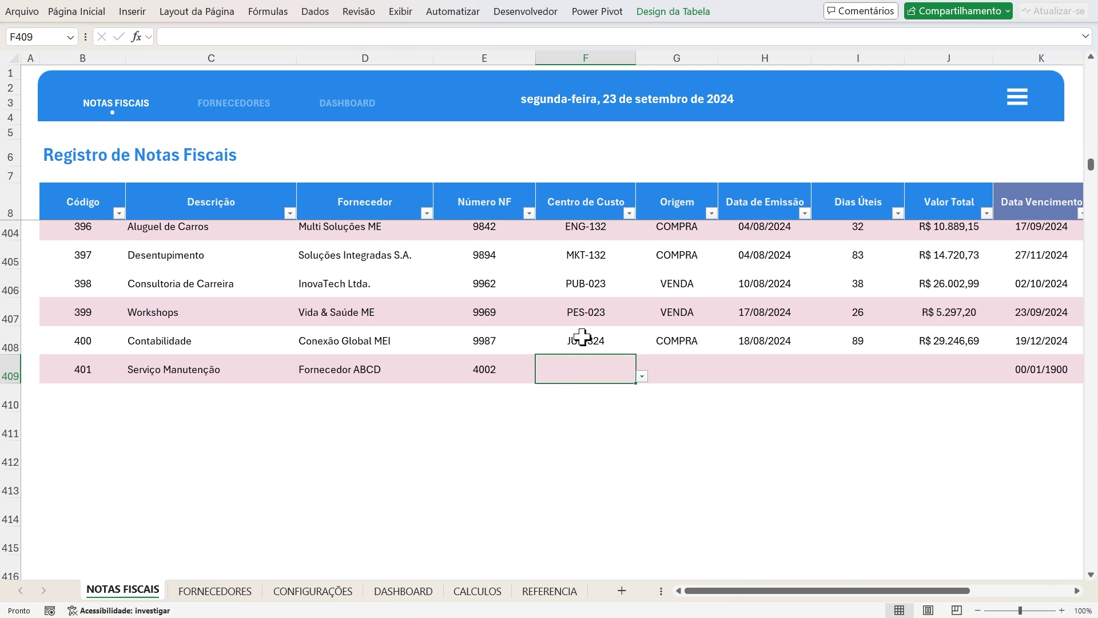
Set the list validation source to CC for all Centro de Custo cells, from the first invoice record through record 401
{"action": "left_click", "coordinate": [583, 209]}
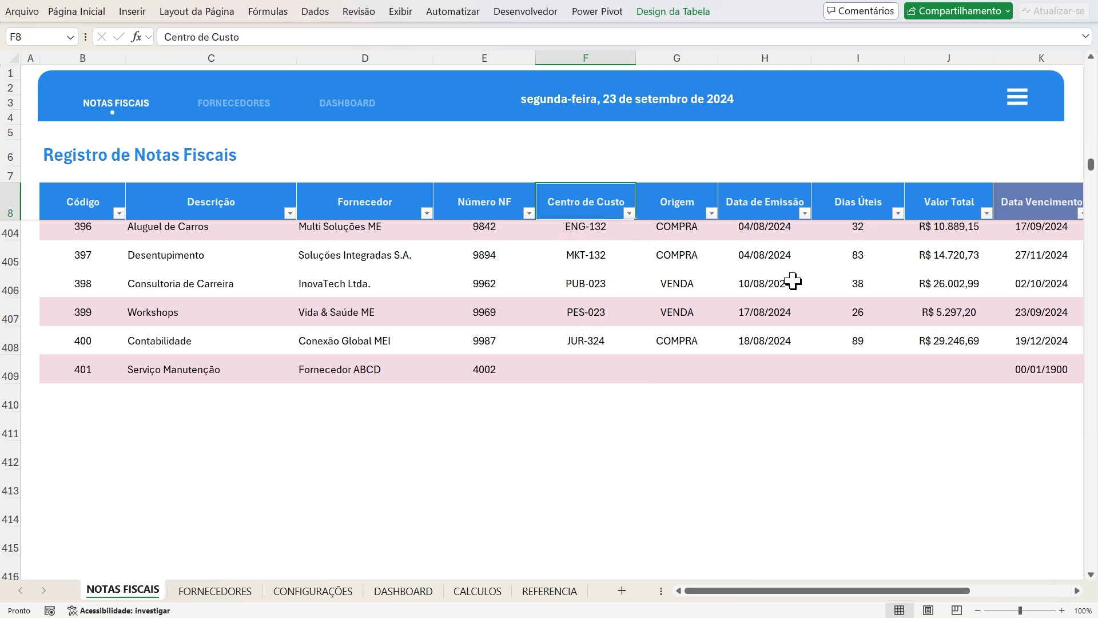
{"action": "key", "text": "Down"}
{"action": "key", "text": "Up"}
{"action": "key", "text": "Down"}
{"action": "key", "text": "Down"}
{"action": "key", "text": "Up"}
{"action": "key", "text": "Up"}
{"action": "key", "text": "Down"}
{"action": "key", "text": "Up"}
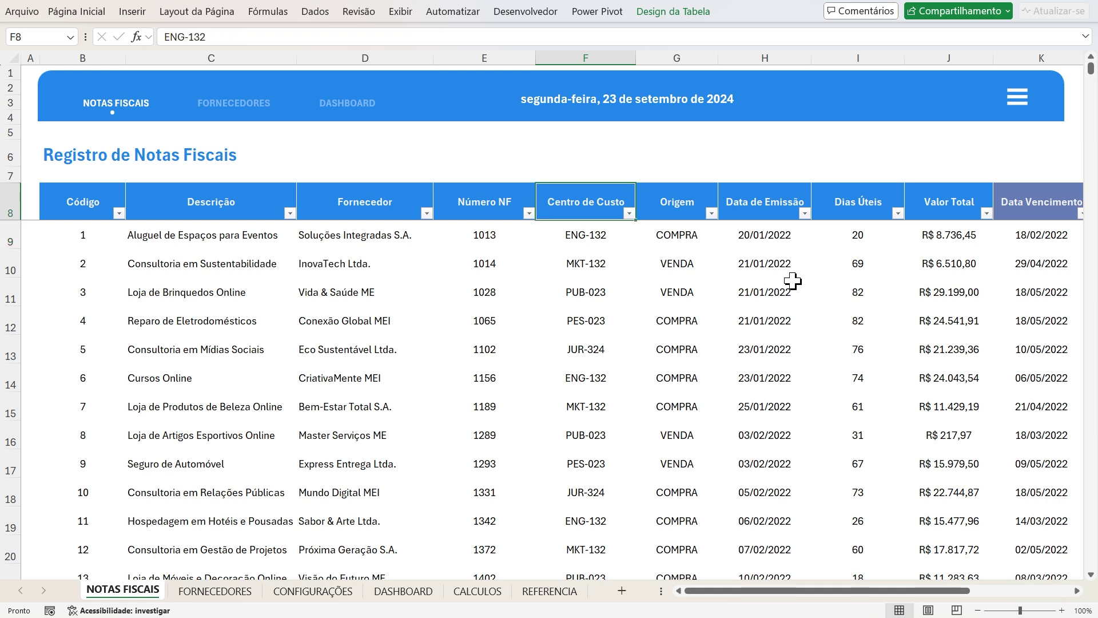
{"action": "left_click", "coordinate": [672, 229]}
{"action": "left_click", "coordinate": [592, 232]}
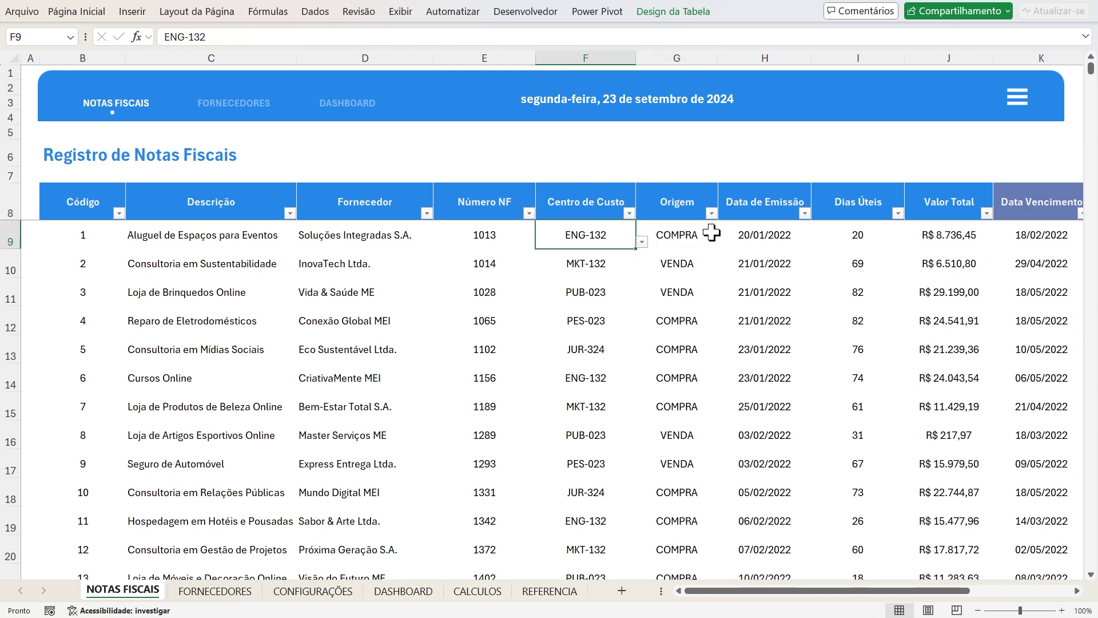
{"action": "key", "text": "ctrl+shift+Down"}
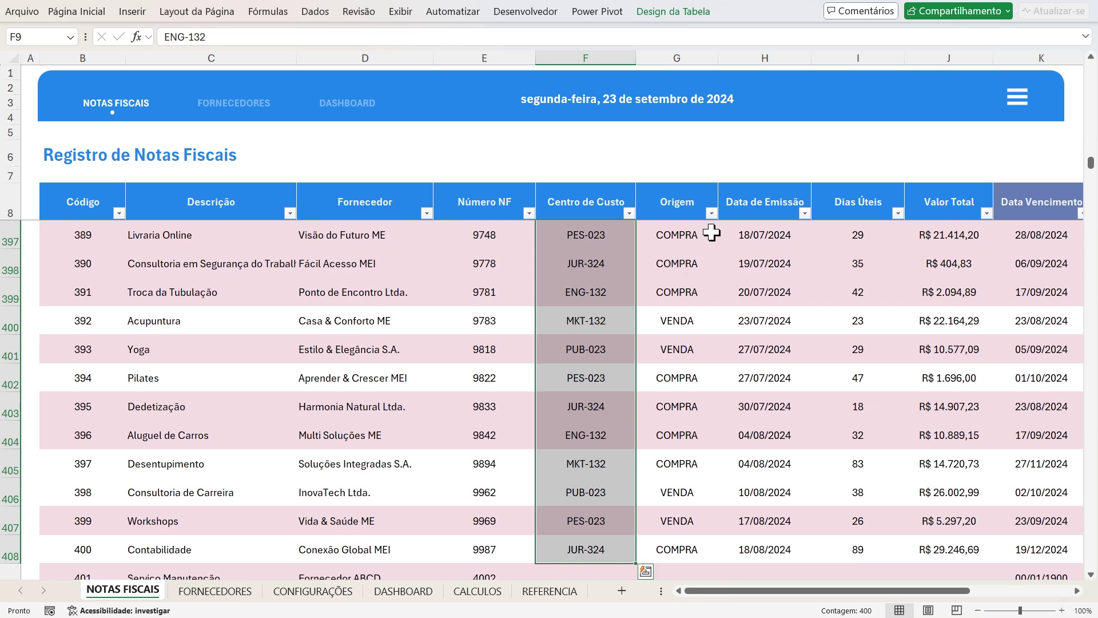
{"action": "key", "text": "shift+Down"}
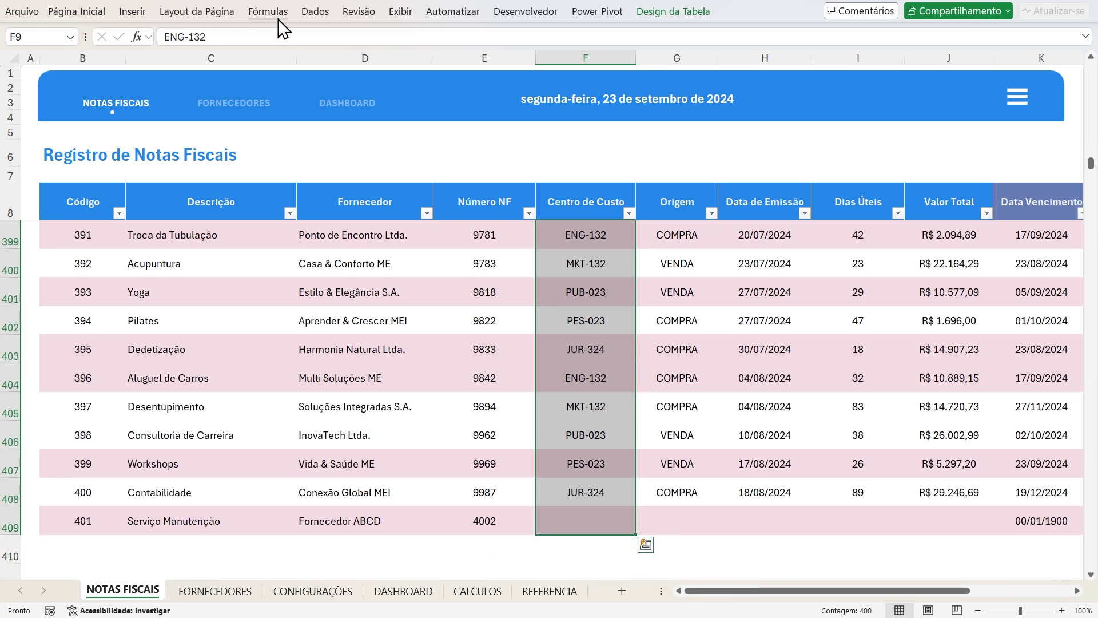
{"action": "left_click", "coordinate": [315, 12]}
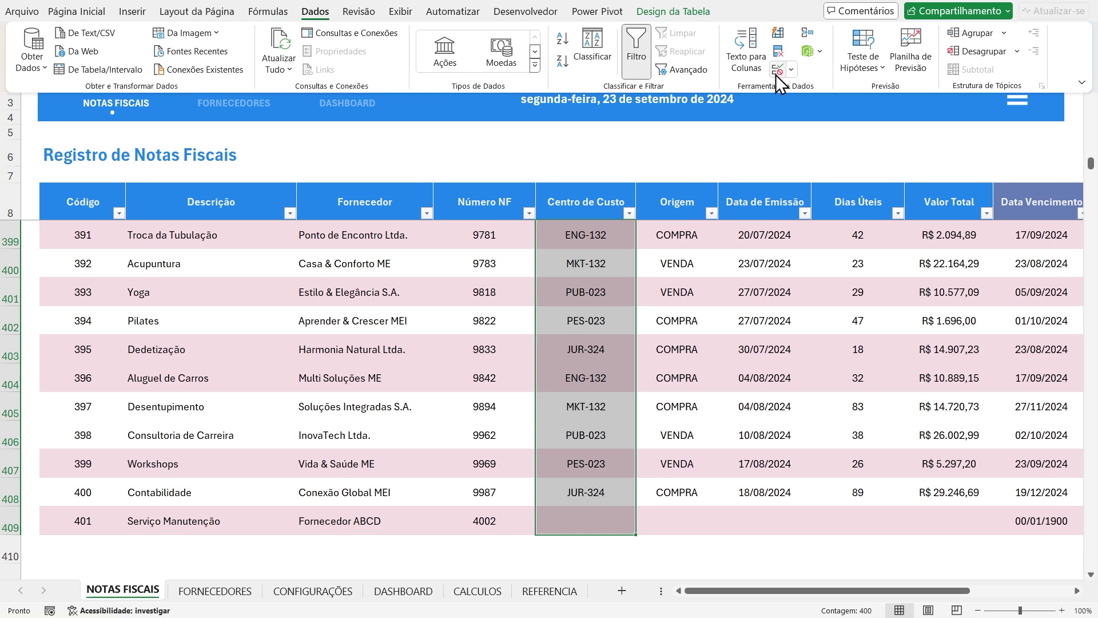
{"action": "left_click", "coordinate": [790, 71]}
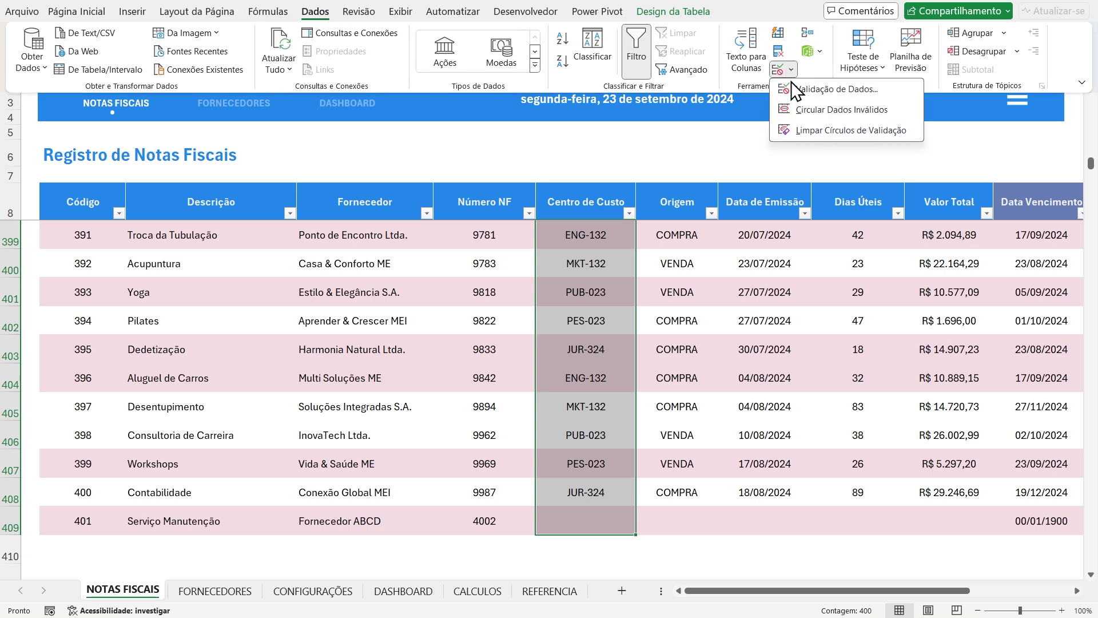
{"action": "left_click", "coordinate": [822, 91]}
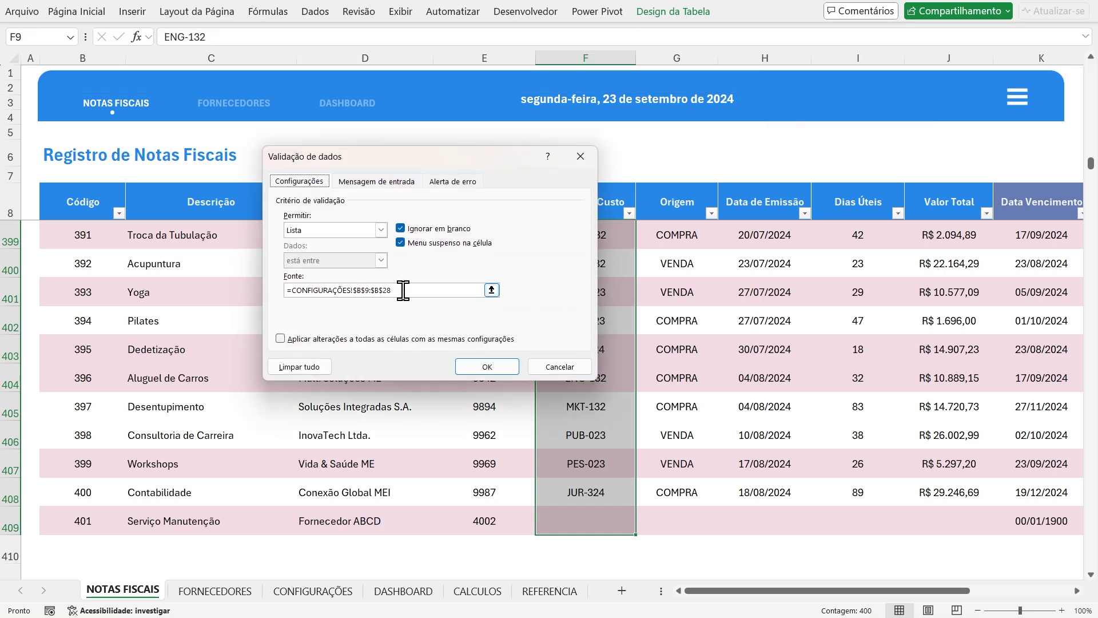
{"action": "left_click_drag", "start_coordinate": [409, 288], "coordinate": [280, 293]}
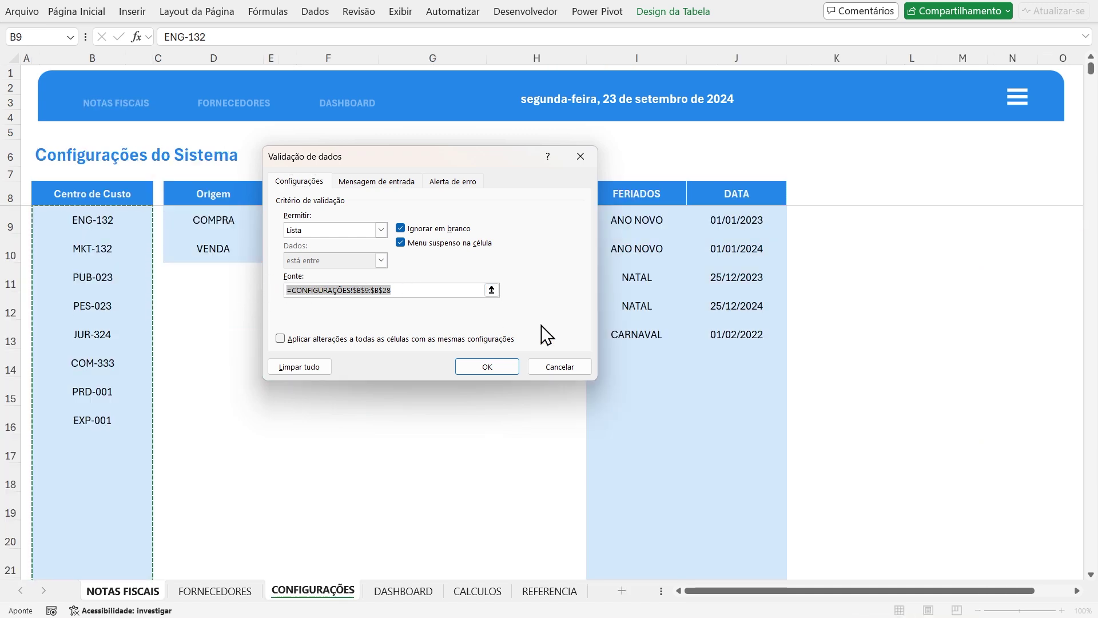
{"action": "type", "text": "CC"}
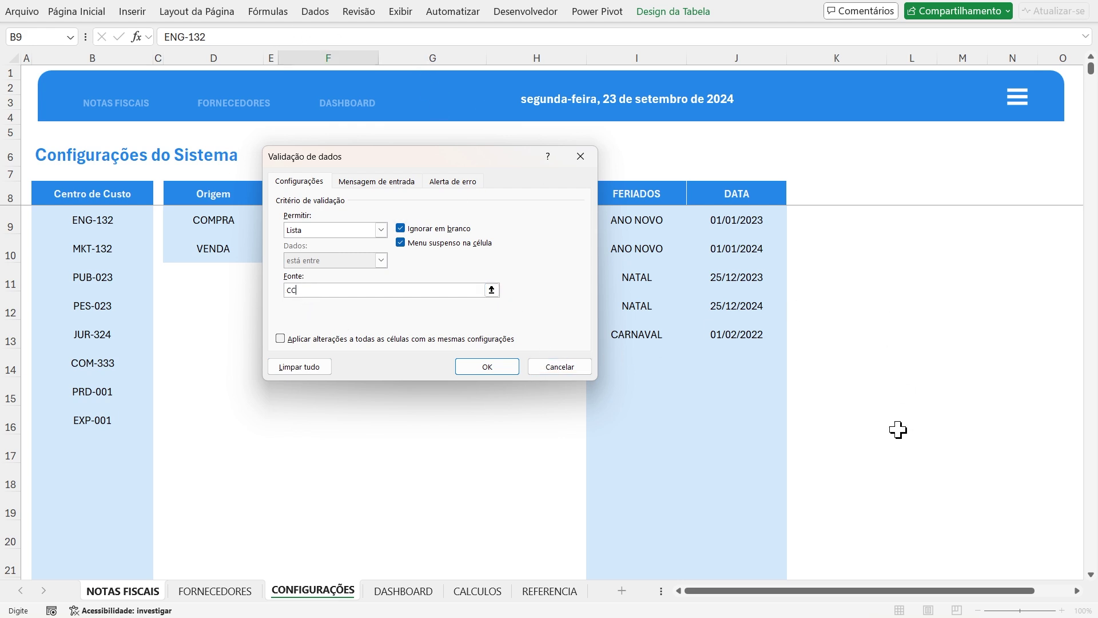
{"action": "left_click", "coordinate": [487, 367]}
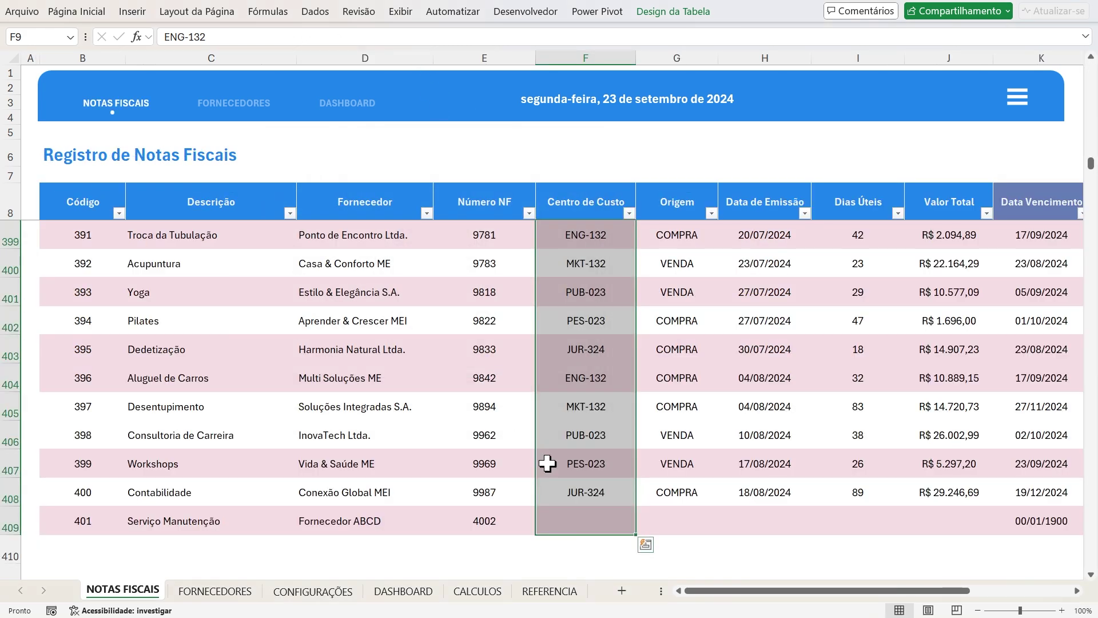
Check the Centro de Custo options offered for record 401 without choosing one
{"action": "left_click", "coordinate": [594, 426]}
{"action": "scroll", "coordinate": [601, 497], "scroll_direction": "down", "scroll_amount": 1}
{"action": "left_click", "coordinate": [596, 442]}
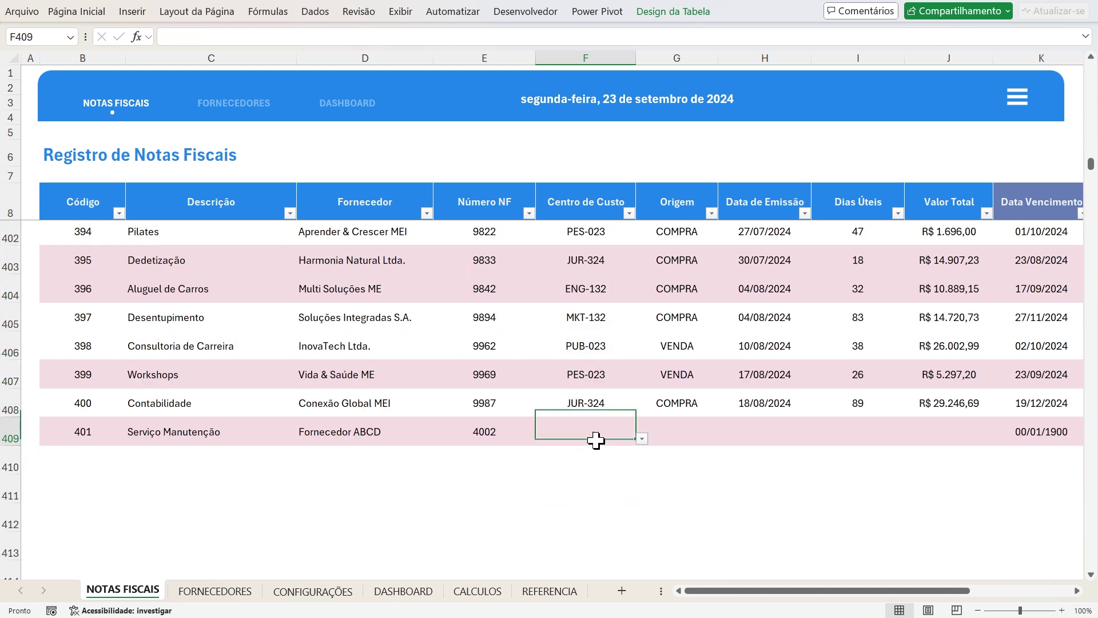
{"action": "left_click", "coordinate": [639, 438]}
{"action": "left_click", "coordinate": [560, 454]}
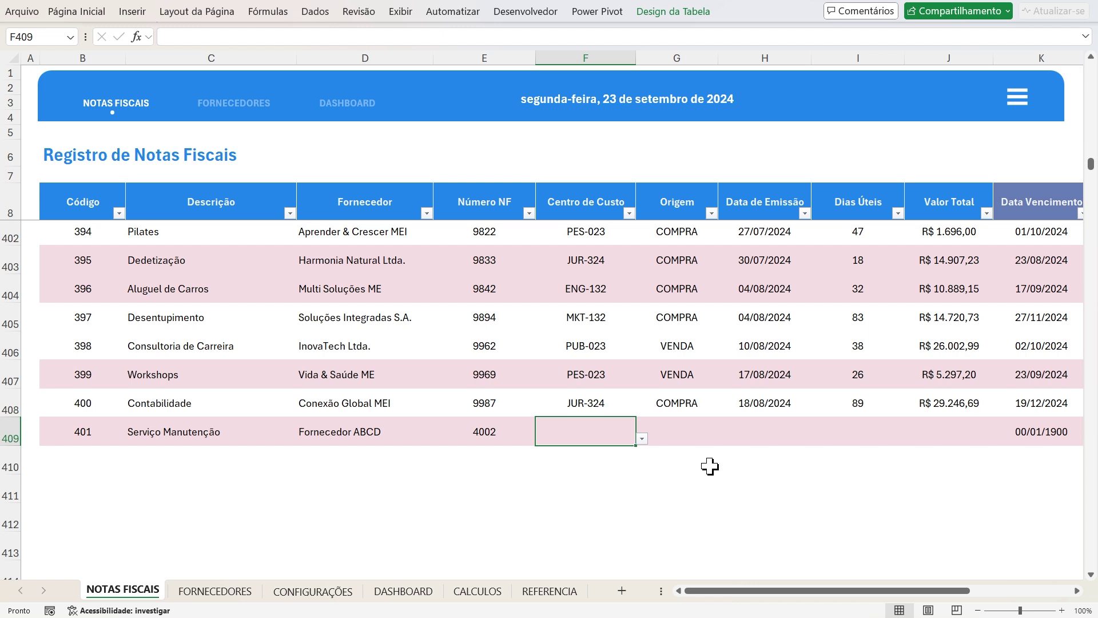
Reapply the list validation with source =CC to all Centro de Custo cells, from the first invoice record through record 401
{"action": "key", "text": "ctrl+Up"}
{"action": "key", "text": "ctrl+Up"}
{"action": "key", "text": "Down"}
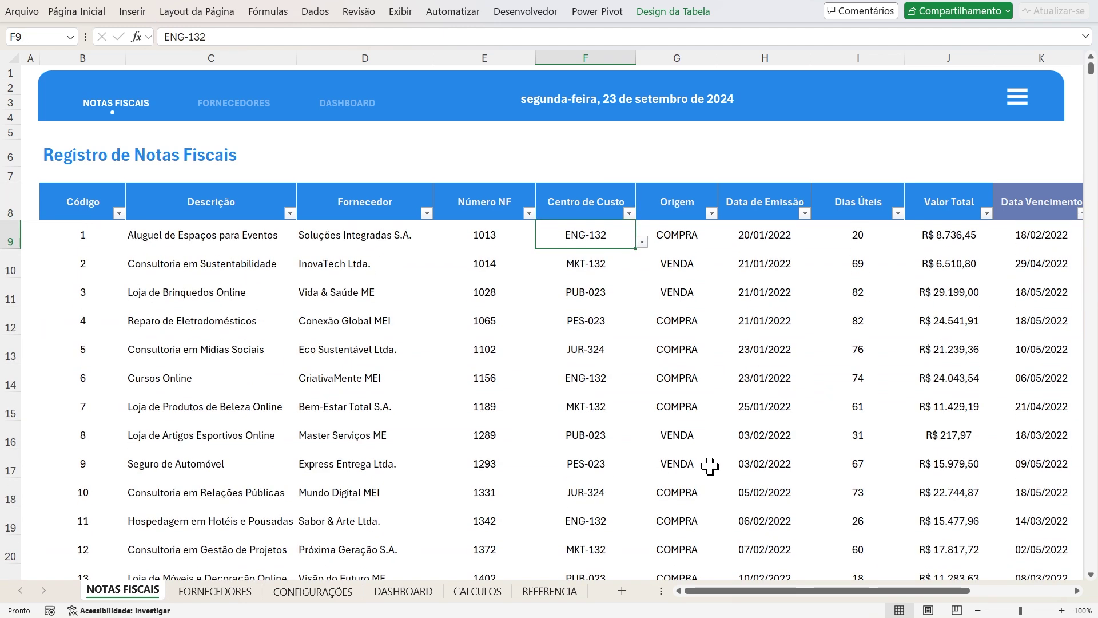
{"action": "key", "text": "ctrl+shift+Down"}
{"action": "scroll", "coordinate": [709, 467], "scroll_direction": "down", "scroll_amount": 2}
{"action": "key", "text": "shift+Down"}
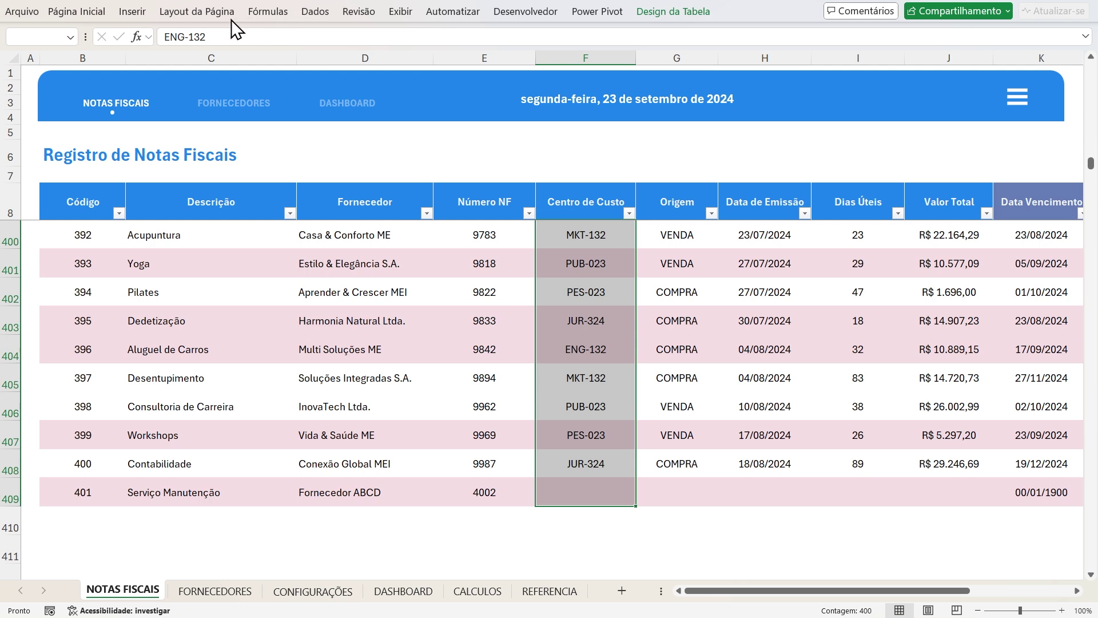
{"action": "left_click", "coordinate": [303, 8]}
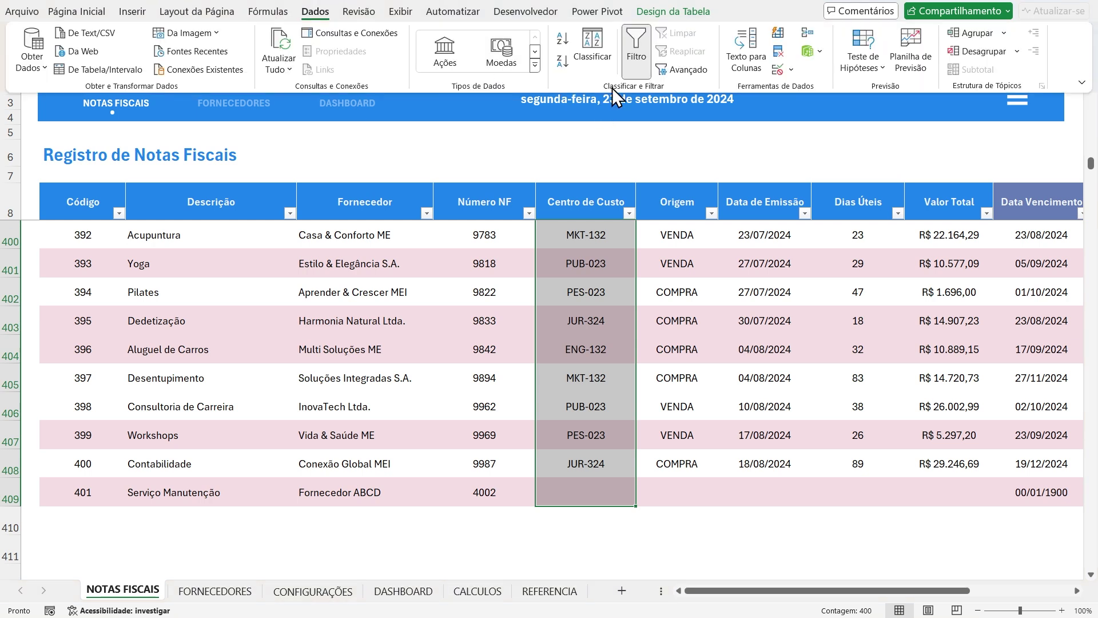
{"action": "left_click", "coordinate": [790, 71]}
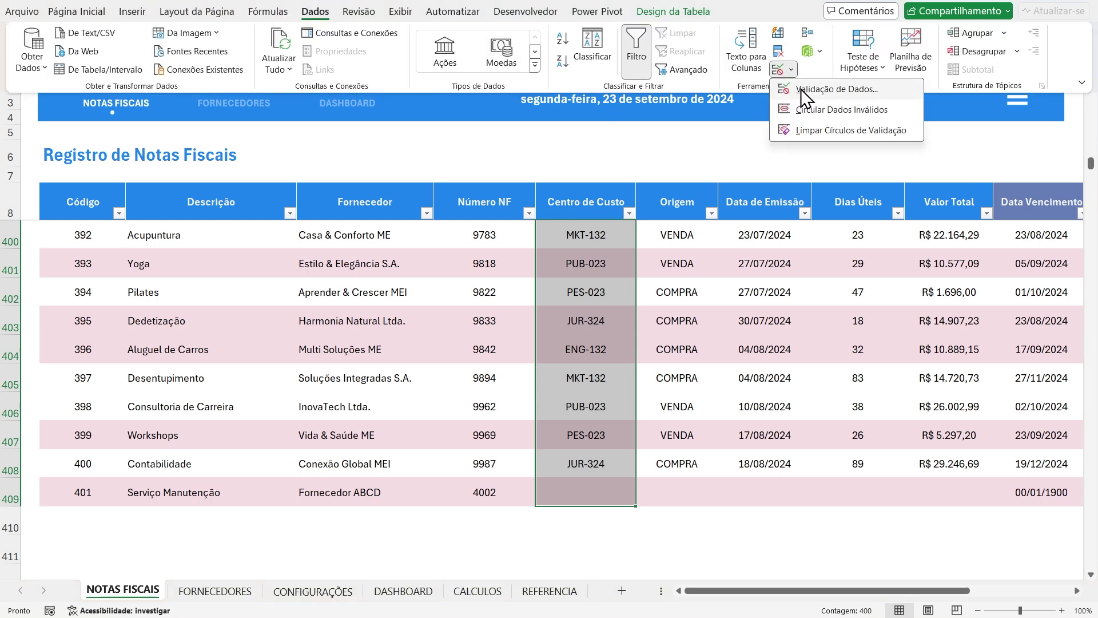
{"action": "left_click", "coordinate": [807, 87]}
{"action": "left_click", "coordinate": [478, 591]}
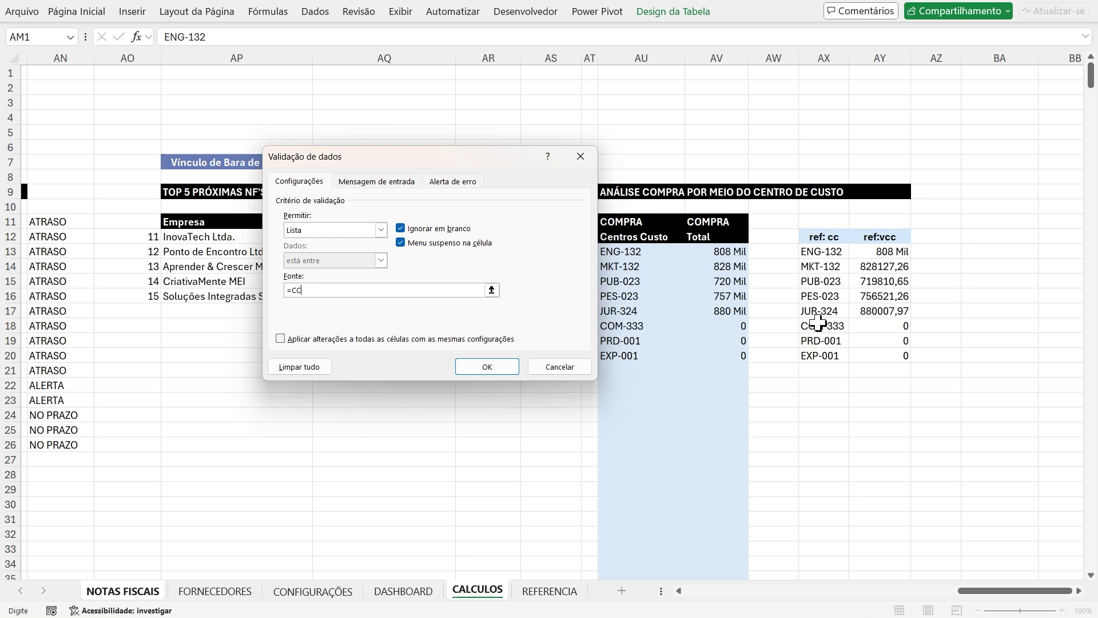
{"action": "left_click", "coordinate": [489, 367]}
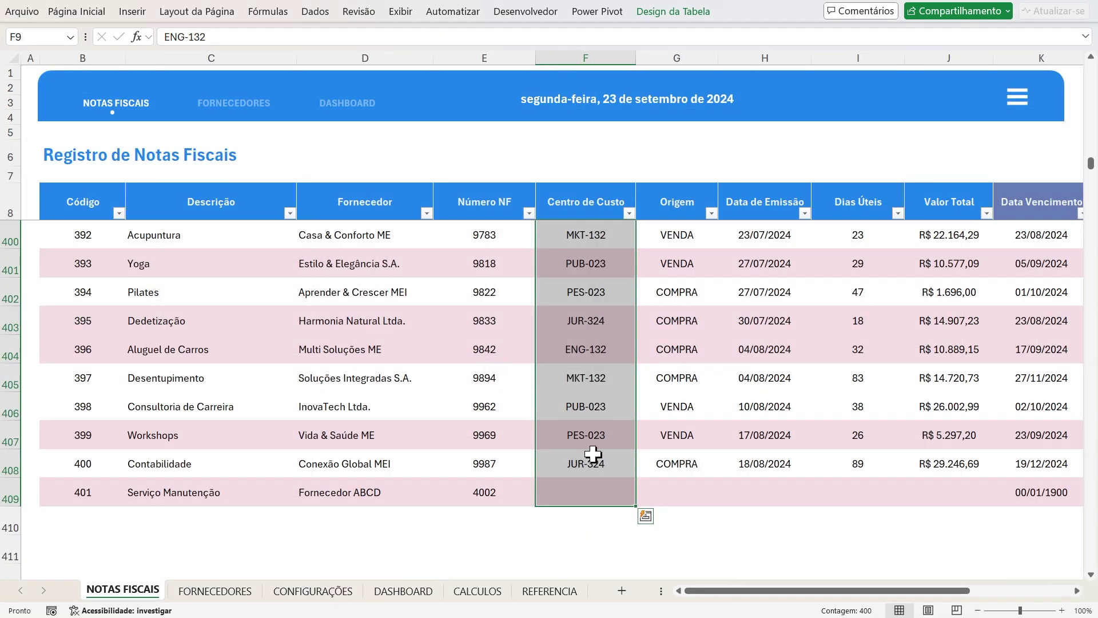
Compare the Centro de Custo options offered for records 400 and 401, leaving both cells as they are
{"action": "left_click", "coordinate": [595, 462]}
{"action": "left_click", "coordinate": [642, 473]}
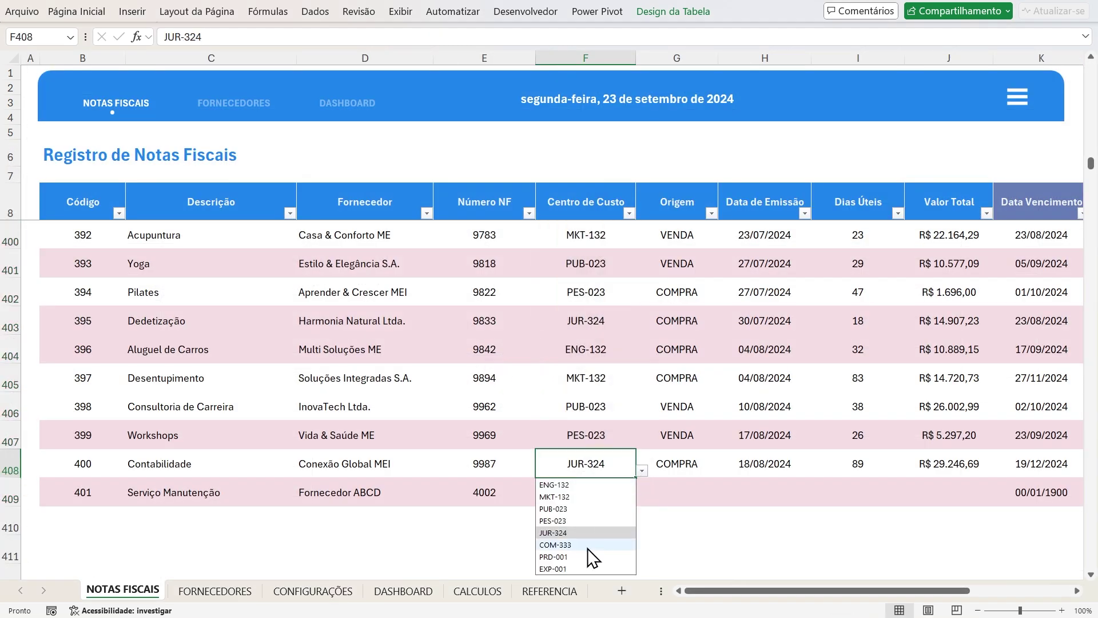
{"action": "left_click", "coordinate": [576, 443]}
{"action": "left_click", "coordinate": [579, 490]}
{"action": "left_click", "coordinate": [641, 499]}
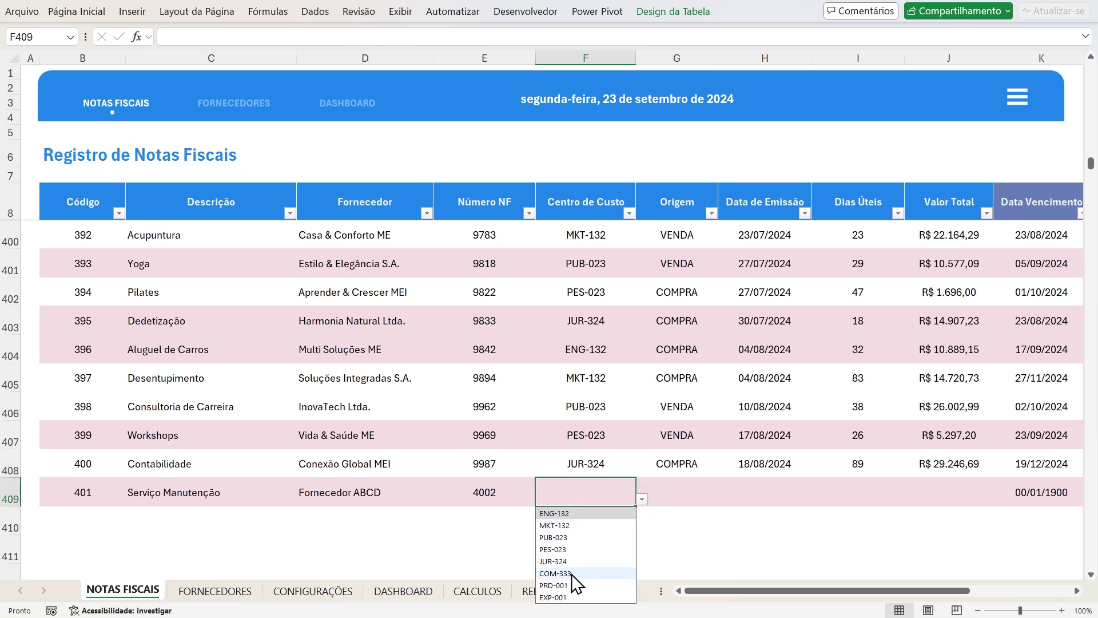
{"action": "left_click", "coordinate": [579, 495]}
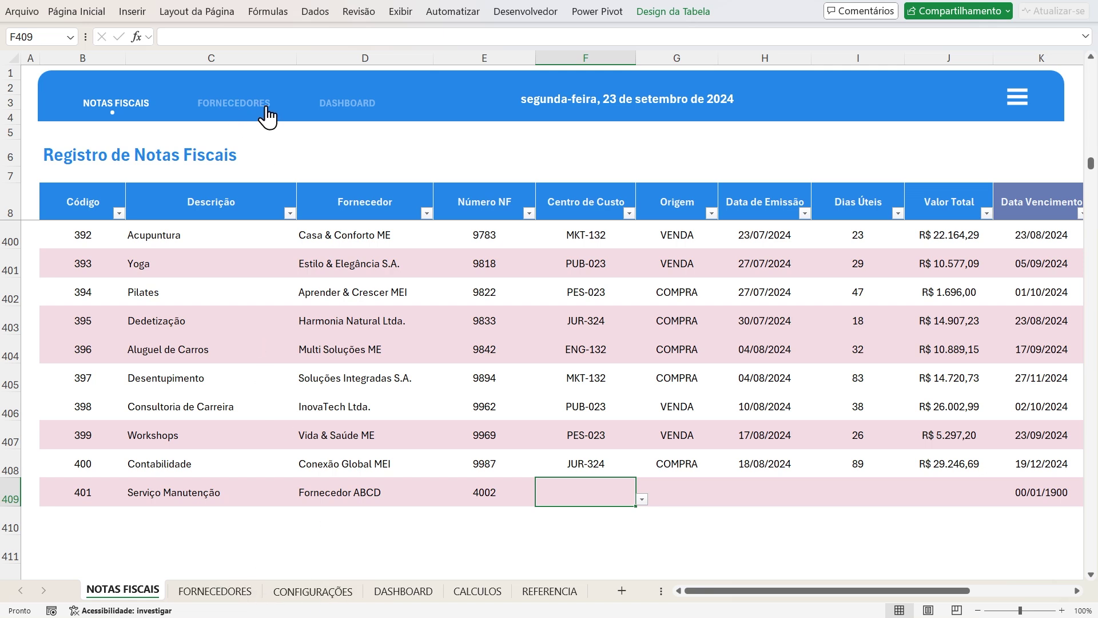
Add EXP-999 as a new cost centre below EXP-001 in the Centro de Custo list of the system settings sheet
{"action": "left_click", "coordinate": [1019, 102]}
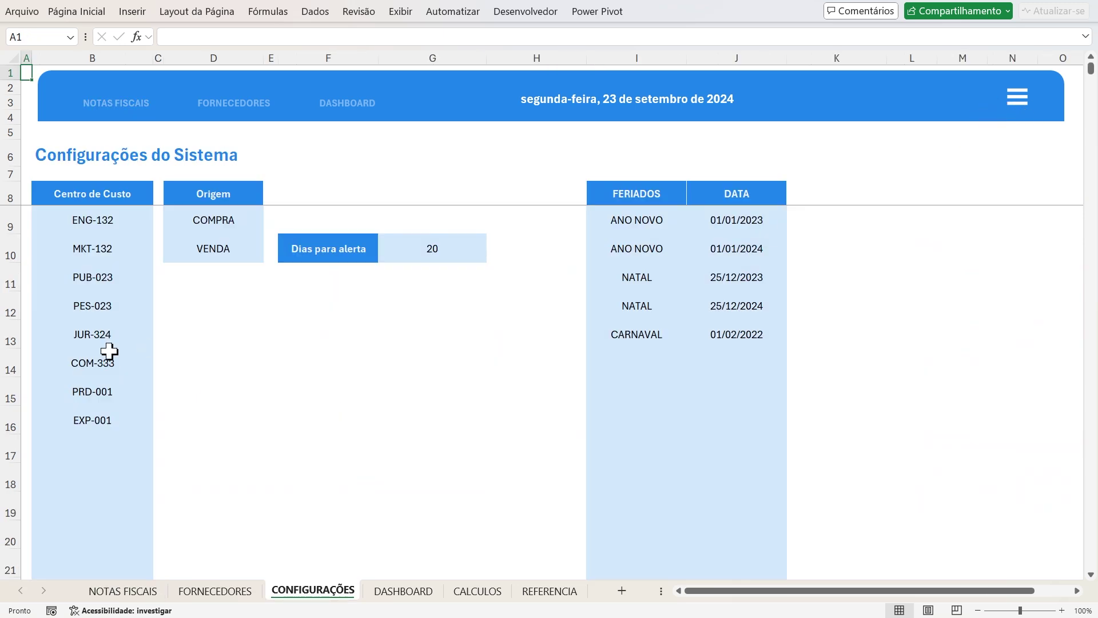
{"action": "left_click", "coordinate": [116, 424]}
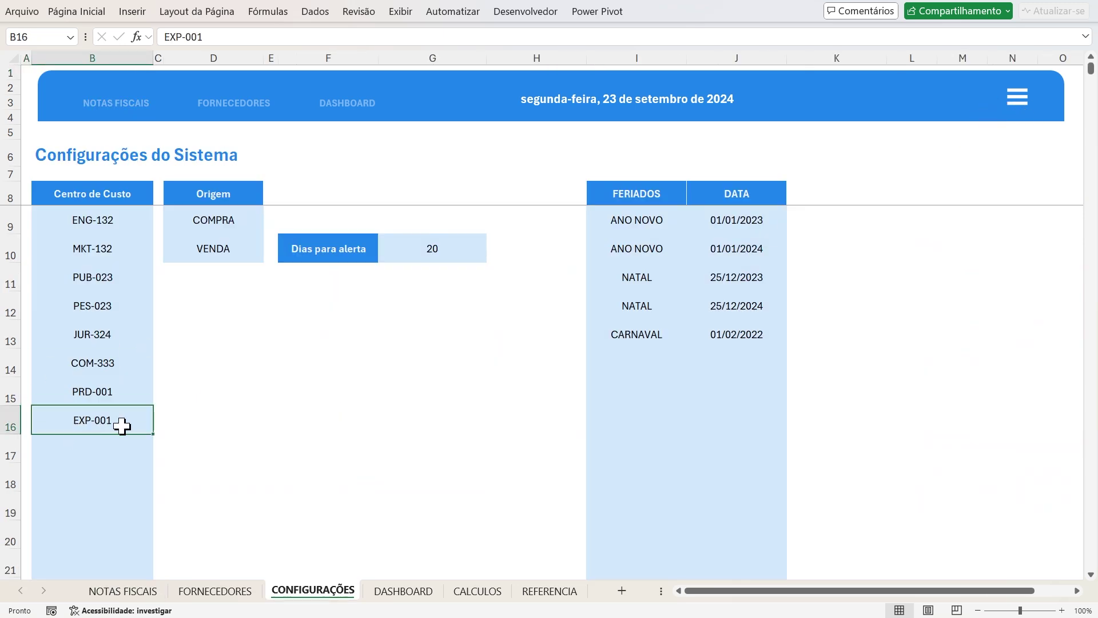
{"action": "left_click", "coordinate": [93, 445]}
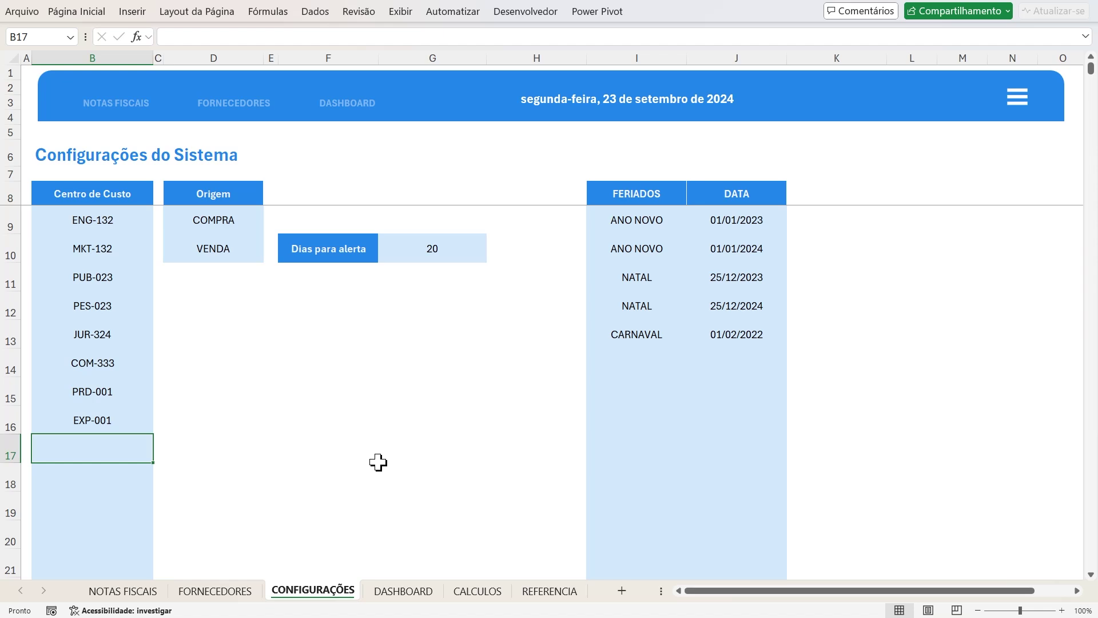
{"action": "type", "text": "EX"}
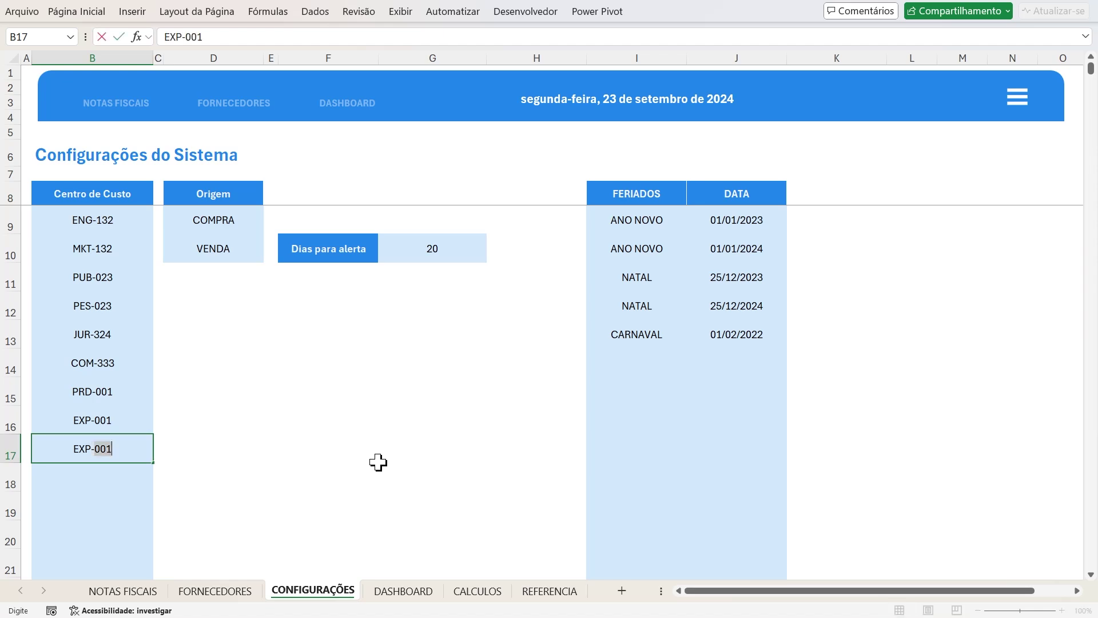
{"action": "key", "text": "BackSpace"}
{"action": "key", "text": "BackSpace"}
{"action": "key", "text": "BackSpace"}
{"action": "type", "text": "999"}
{"action": "key", "text": "Return"}
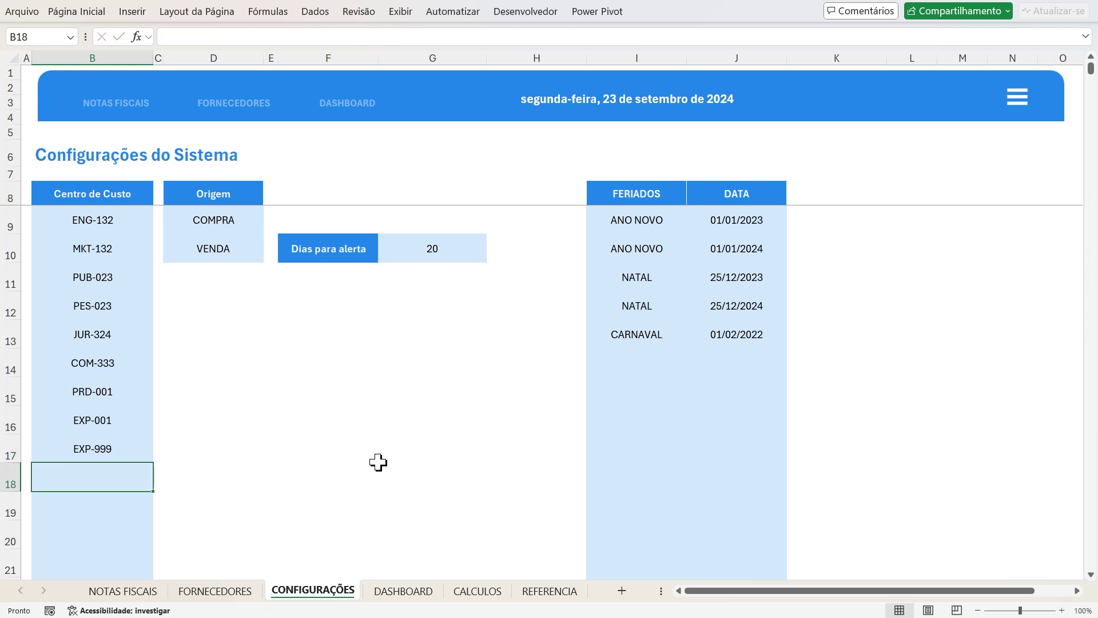
Return to the NOTAS FISCAIS sheet and choose EXP-999 as the Centro de Custo of record 401
{"action": "left_click", "coordinate": [117, 102]}
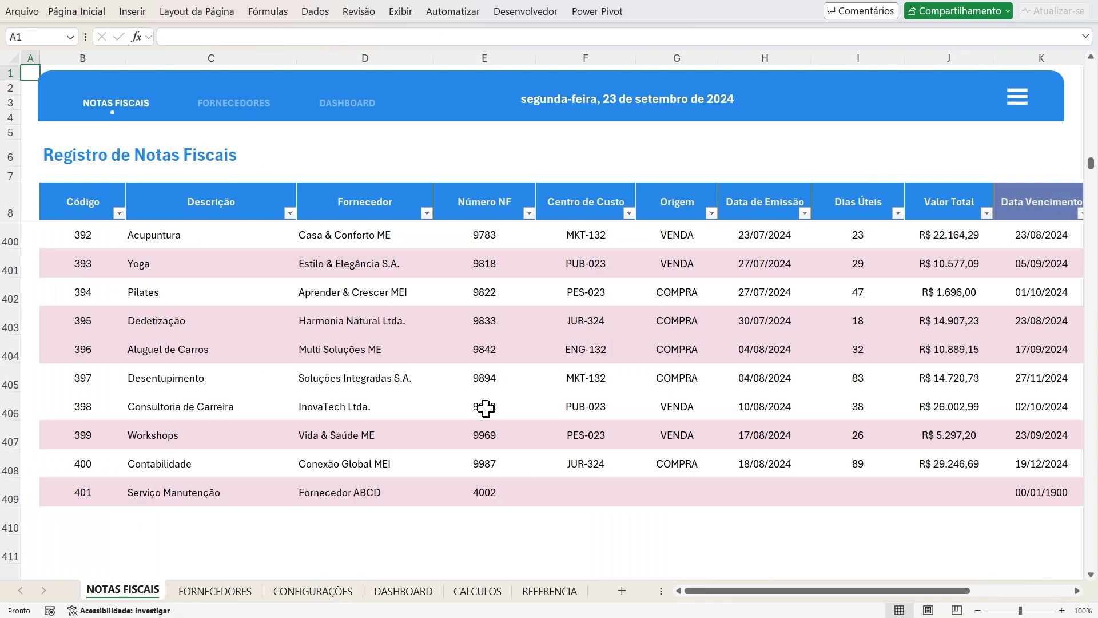
{"action": "left_click", "coordinate": [589, 481]}
{"action": "left_click", "coordinate": [641, 498]}
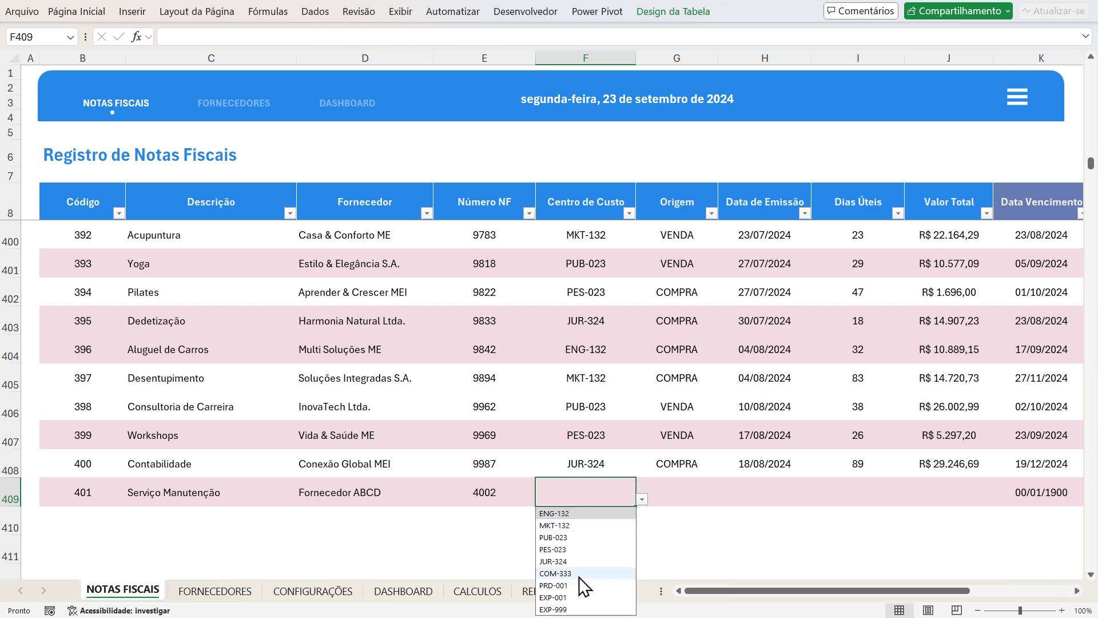
{"action": "left_click", "coordinate": [569, 610]}
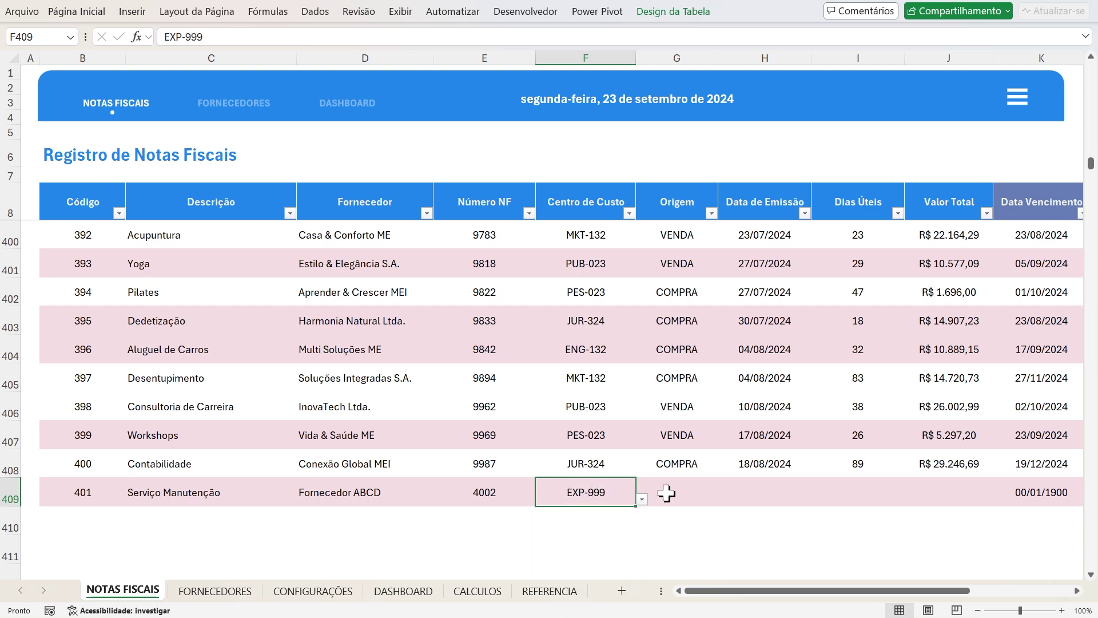
Set the Origem of record 401 to COMPRA
{"action": "left_click", "coordinate": [692, 494]}
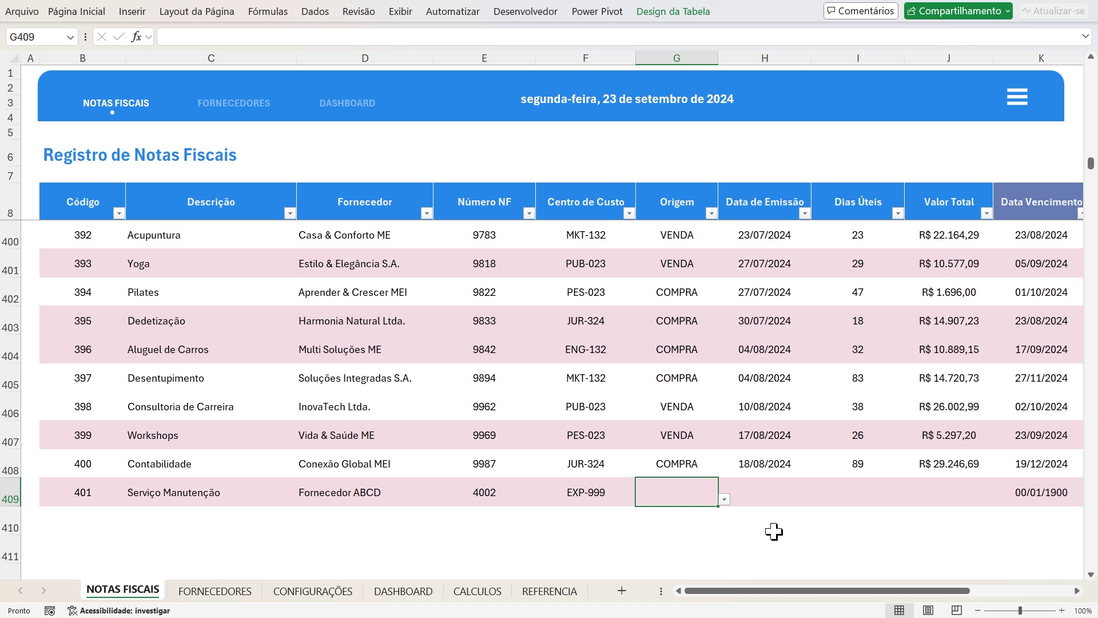
{"action": "type", "text": "com"}
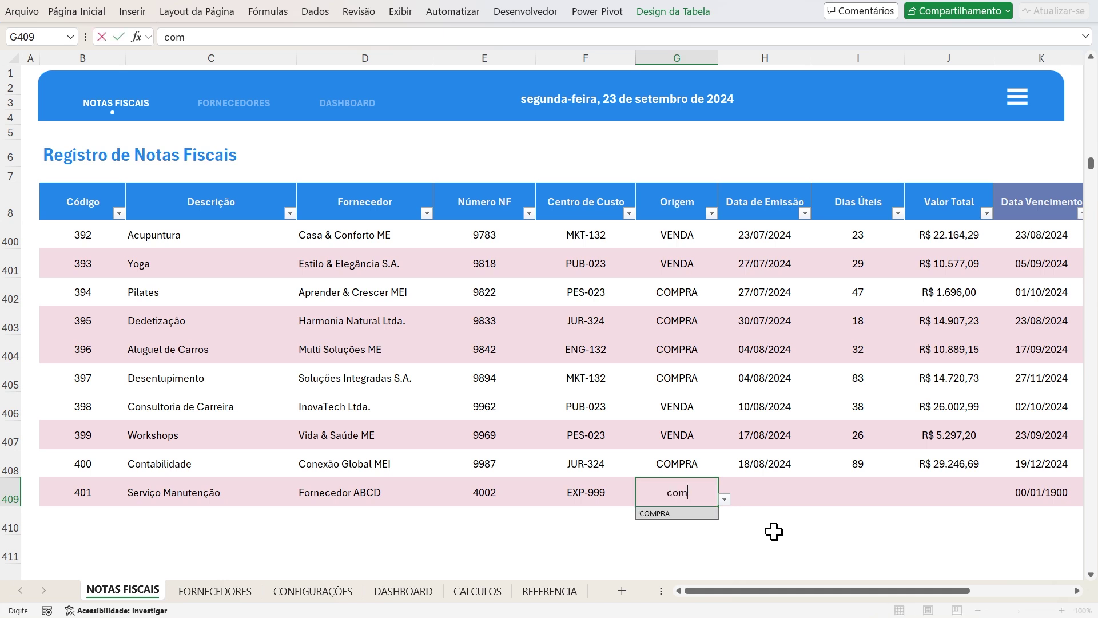
{"action": "left_click", "coordinate": [724, 500]}
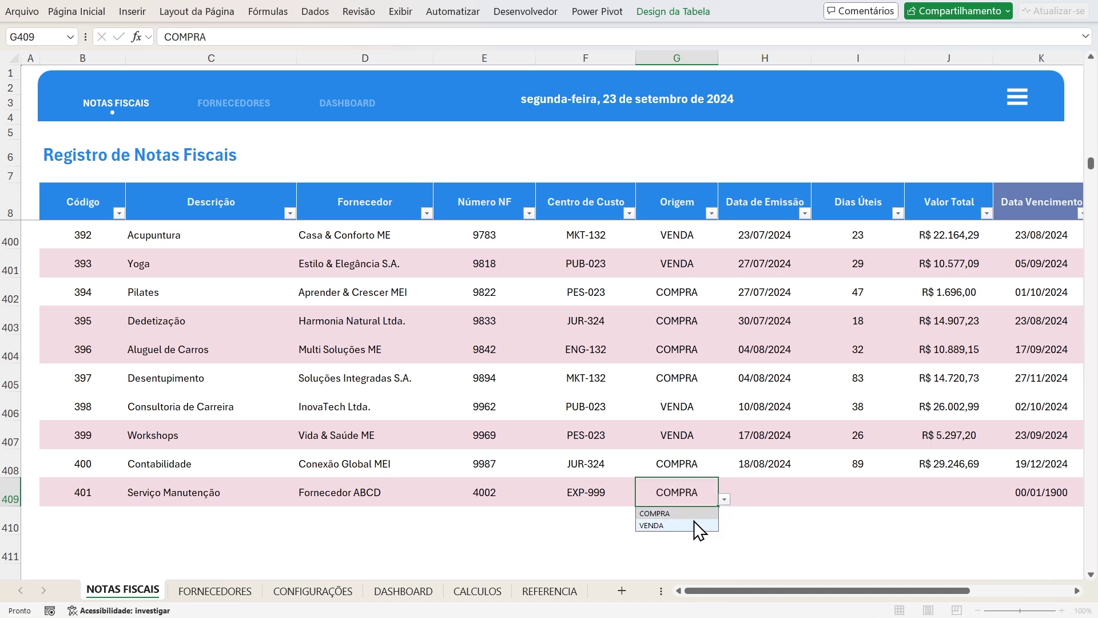
Enter 01/01/2022 as the Data de Emissão of record 401
{"action": "left_click", "coordinate": [782, 490]}
{"action": "left_click_drag", "start_coordinate": [804, 593], "coordinate": [816, 601]}
{"action": "type", "text": "01"}
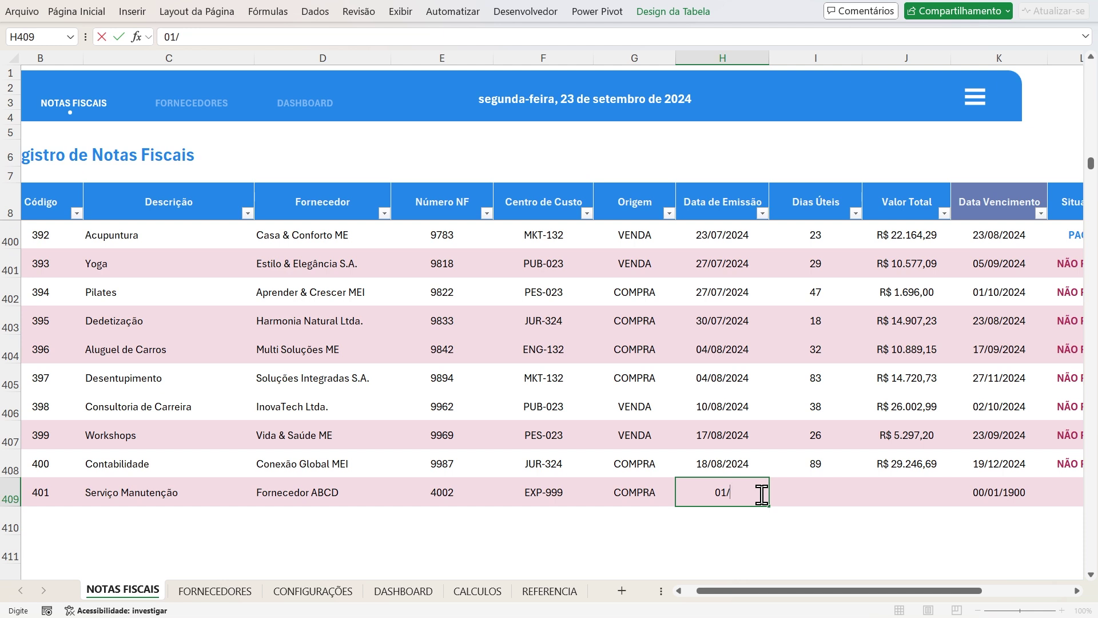
{"action": "type", "text": "/01/2022"}
{"action": "key", "text": "Return"}
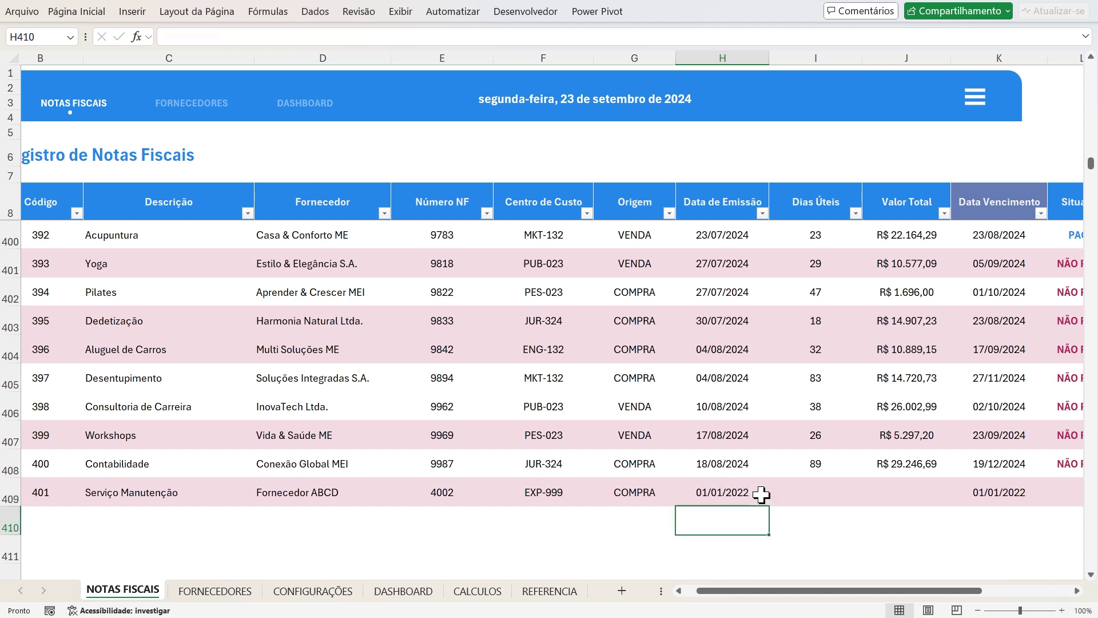
Enter 100 as the Dias Úteis of record 401
{"action": "key", "text": "Up"}
{"action": "key", "text": "Right"}
{"action": "key", "text": "Up"}
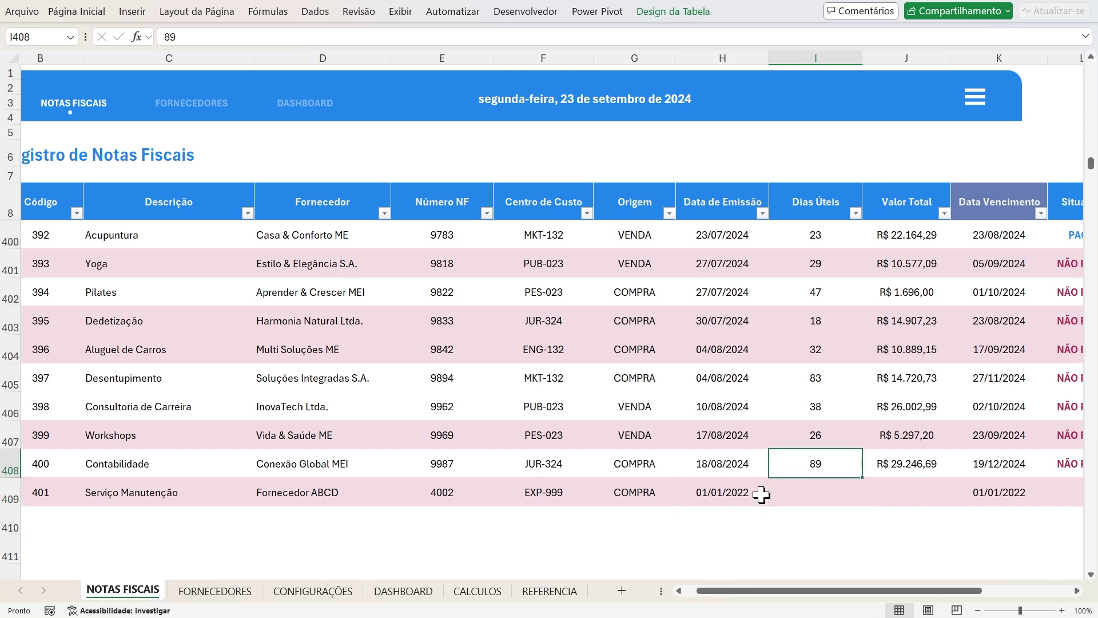
{"action": "key", "text": "Down"}
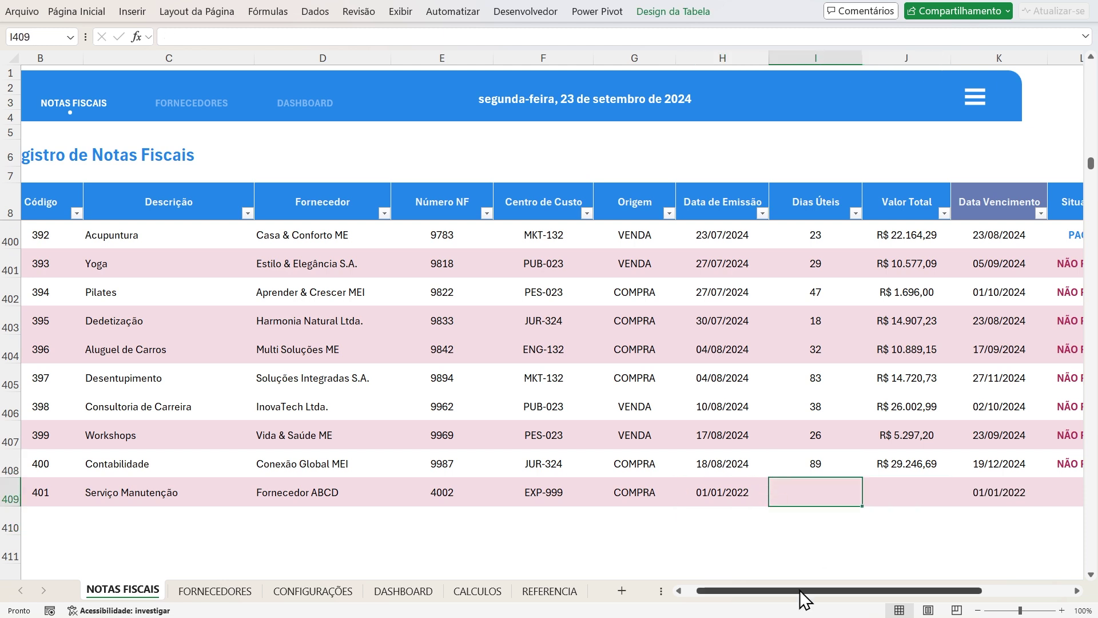
{"action": "left_click_drag", "start_coordinate": [797, 590], "coordinate": [816, 589]}
{"action": "type", "text": "100"}
{"action": "key", "text": "Return"}
{"action": "key", "text": "Up"}
Enter R$ 100.000,00 as the Valor Total of record 401
{"action": "key", "text": "Right"}
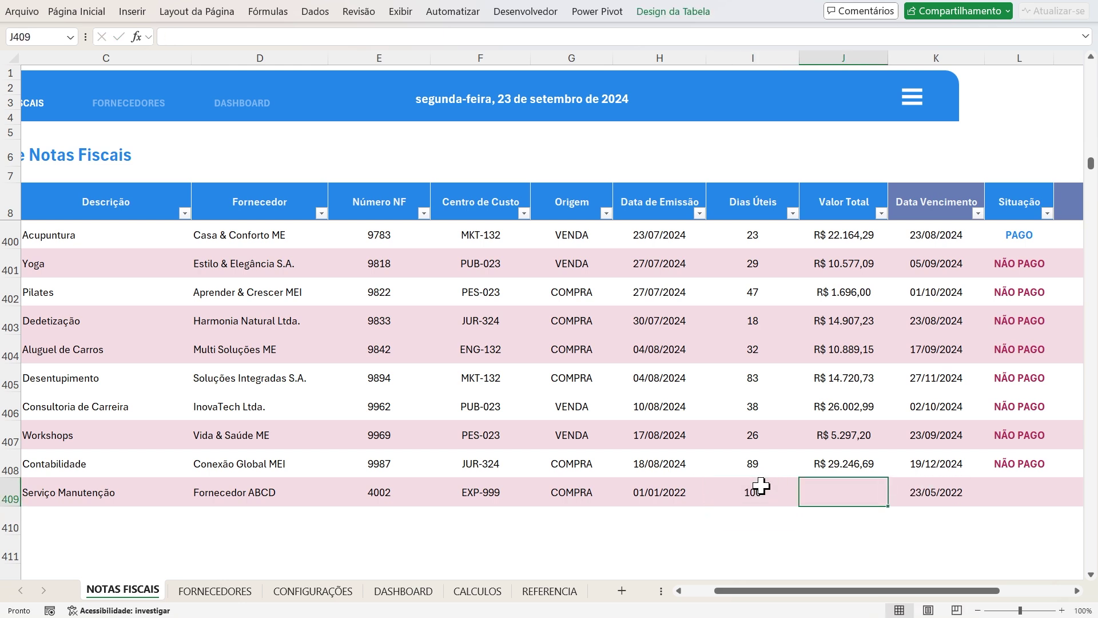
{"action": "left_click_drag", "start_coordinate": [775, 590], "coordinate": [786, 589]}
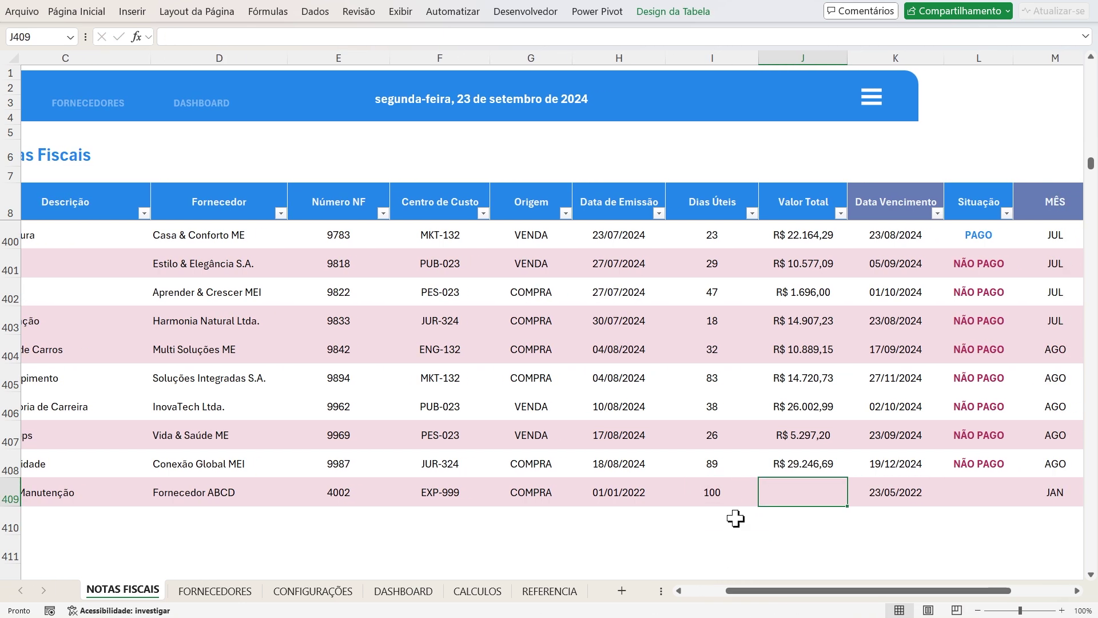
{"action": "left_click", "coordinate": [720, 464]}
{"action": "left_click", "coordinate": [806, 488]}
{"action": "type", "text": "100.0"}
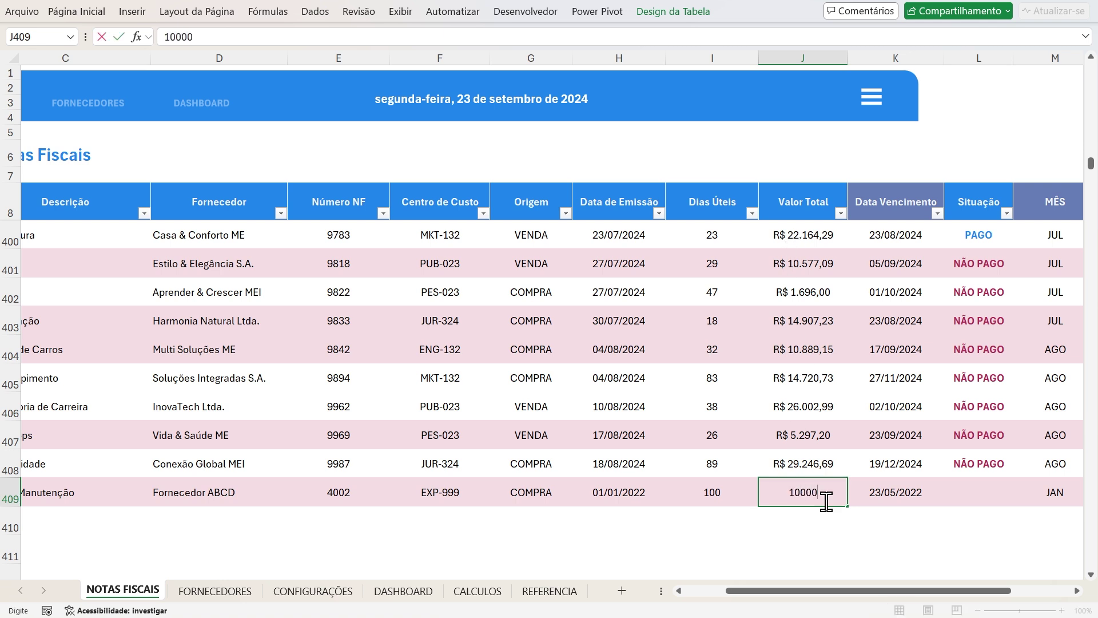
{"action": "type", "text": "00"}
{"action": "key", "text": "Return"}
Set the Situação of record 401 to NÃO PAGO and review the completed row
{"action": "key", "text": "Tab"}
{"action": "key", "text": "Tab"}
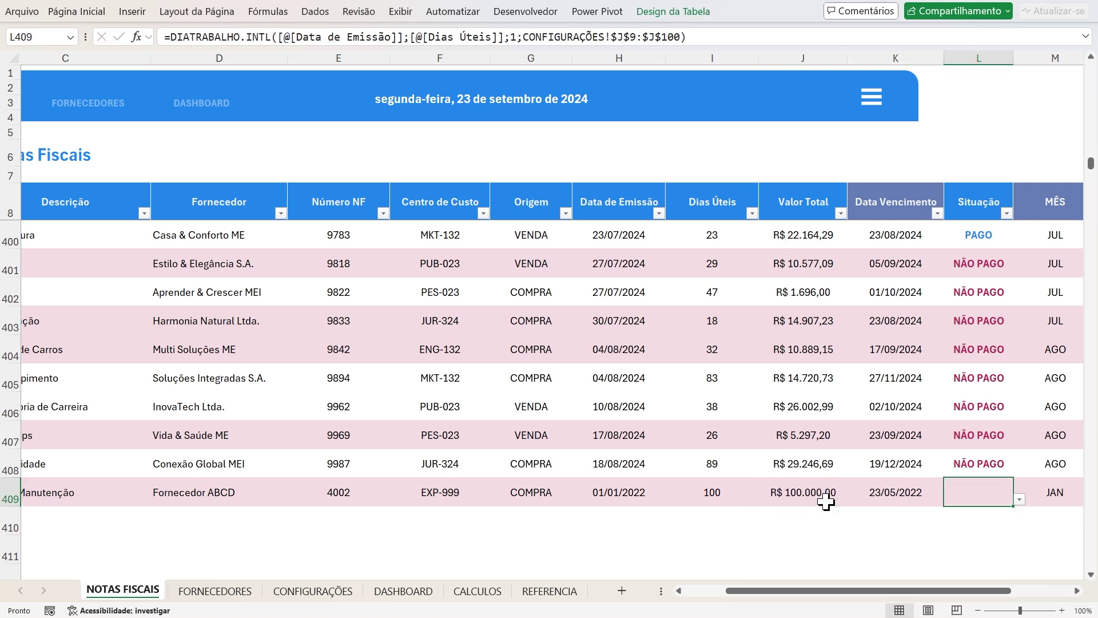
{"action": "left_click", "coordinate": [1019, 499]}
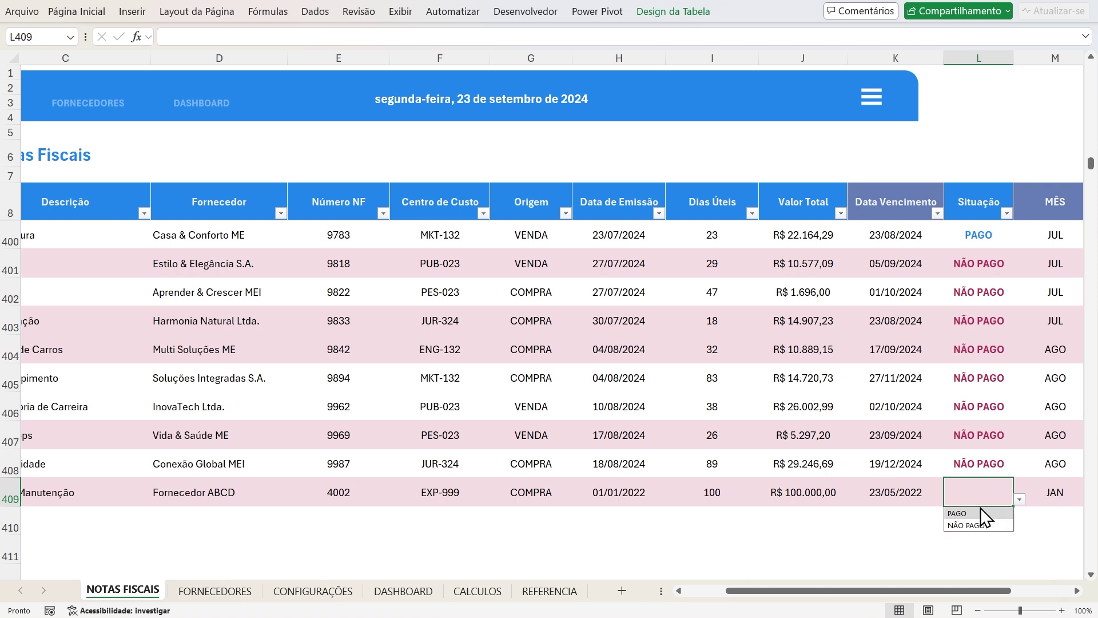
{"action": "left_click", "coordinate": [971, 522]}
{"action": "left_click_drag", "start_coordinate": [988, 591], "coordinate": [1049, 595]}
{"action": "left_click_drag", "start_coordinate": [833, 594], "coordinate": [629, 594]}
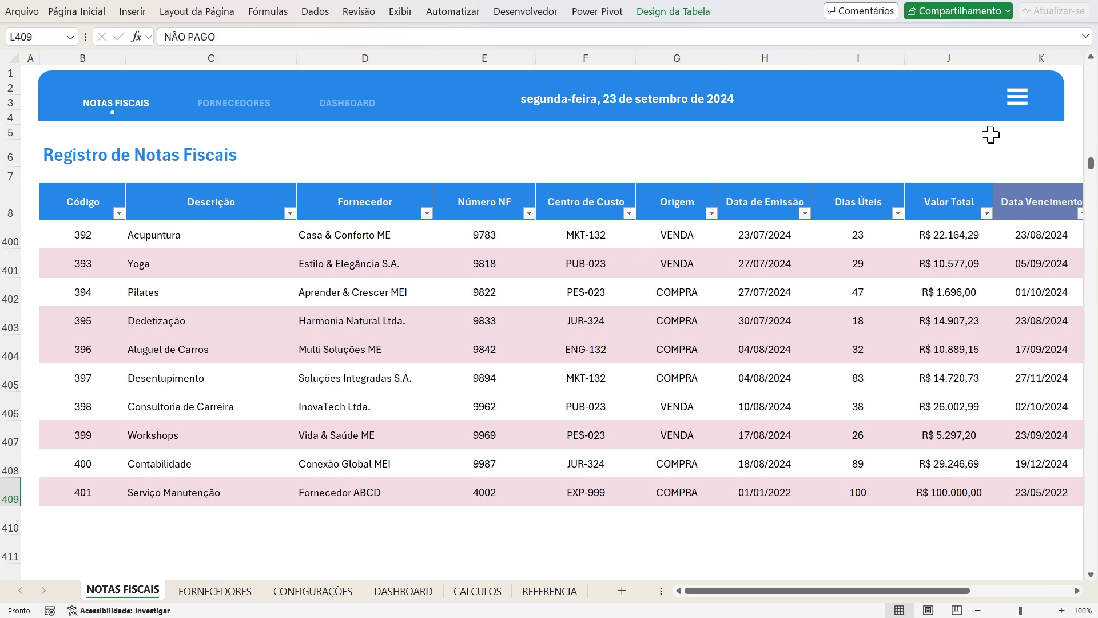
Open the DASHBOARD sheet and choose Compra for the PRÓXIMAS NOTAS FISCAIS A VENCER list
{"action": "left_click", "coordinate": [344, 109]}
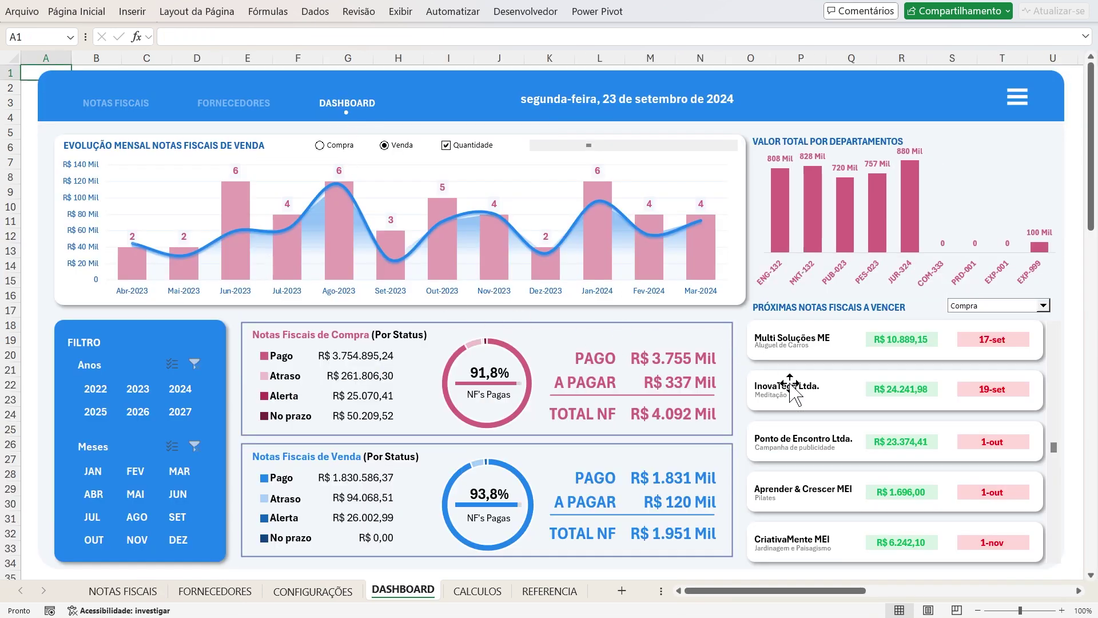
{"action": "left_click", "coordinate": [1044, 307]}
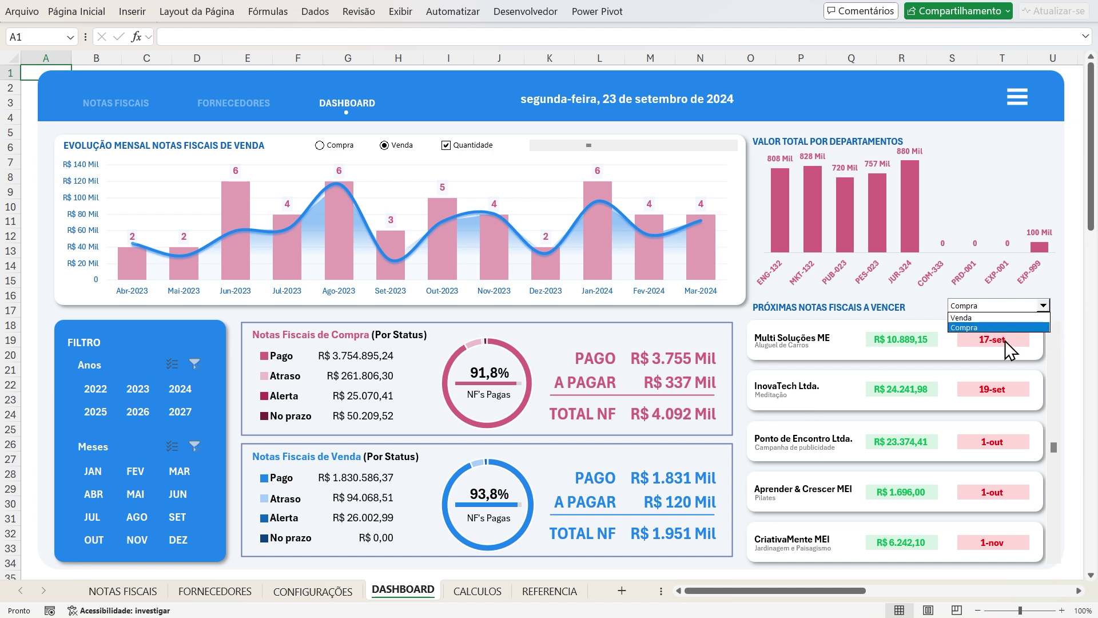
{"action": "left_click", "coordinate": [992, 327]}
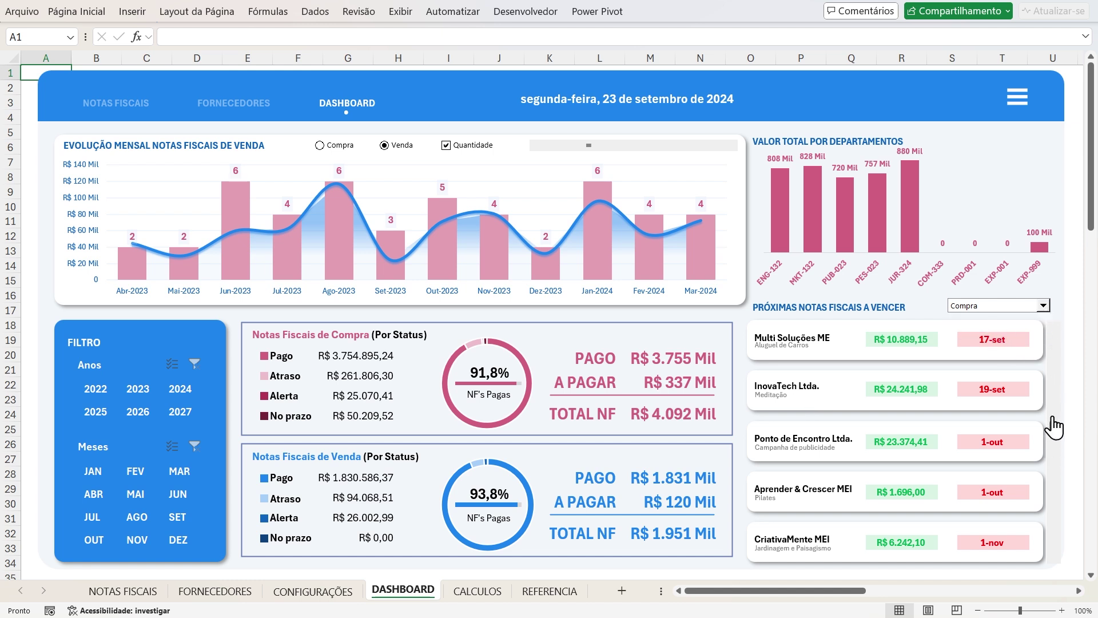
Return the PRÓXIMAS NOTAS FISCAIS A VENCER list to its first entries and set the monthly evolution chart to Compra for Jun-2023 to Mai-2024
{"action": "left_click_drag", "start_coordinate": [1049, 331], "coordinate": [1051, 317]}
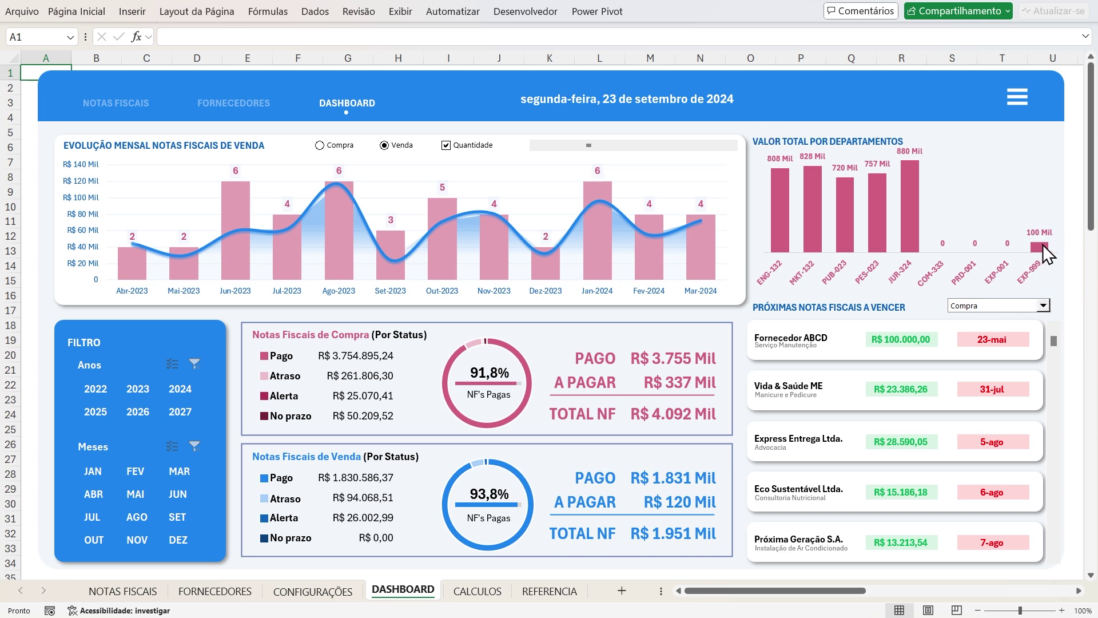
{"action": "left_click", "coordinate": [320, 145]}
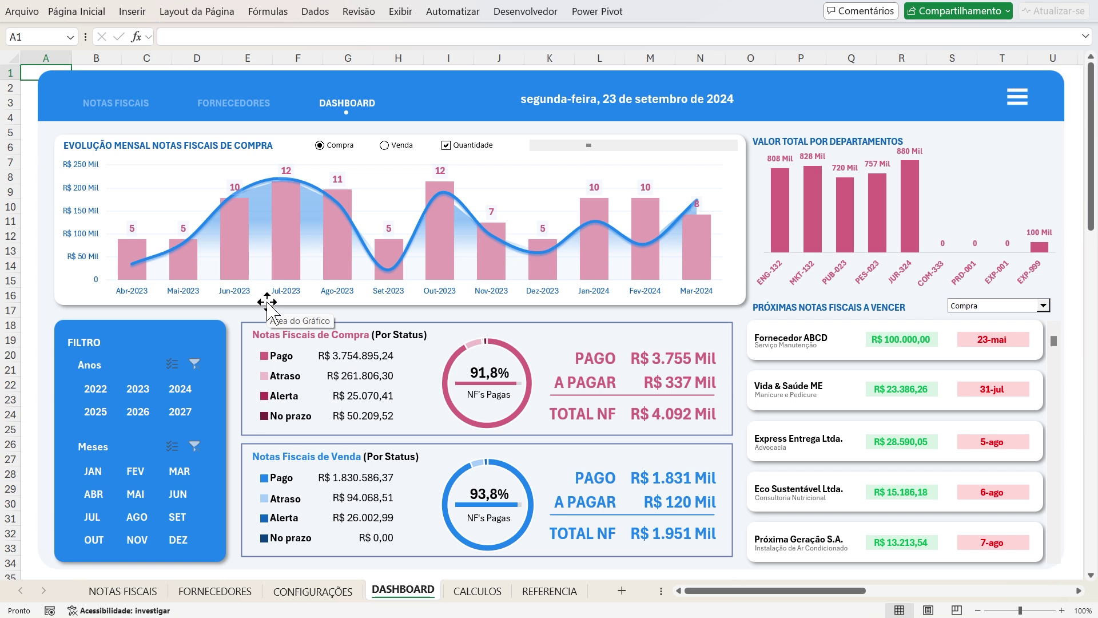
{"action": "mouse_move", "coordinate": [283, 242]}
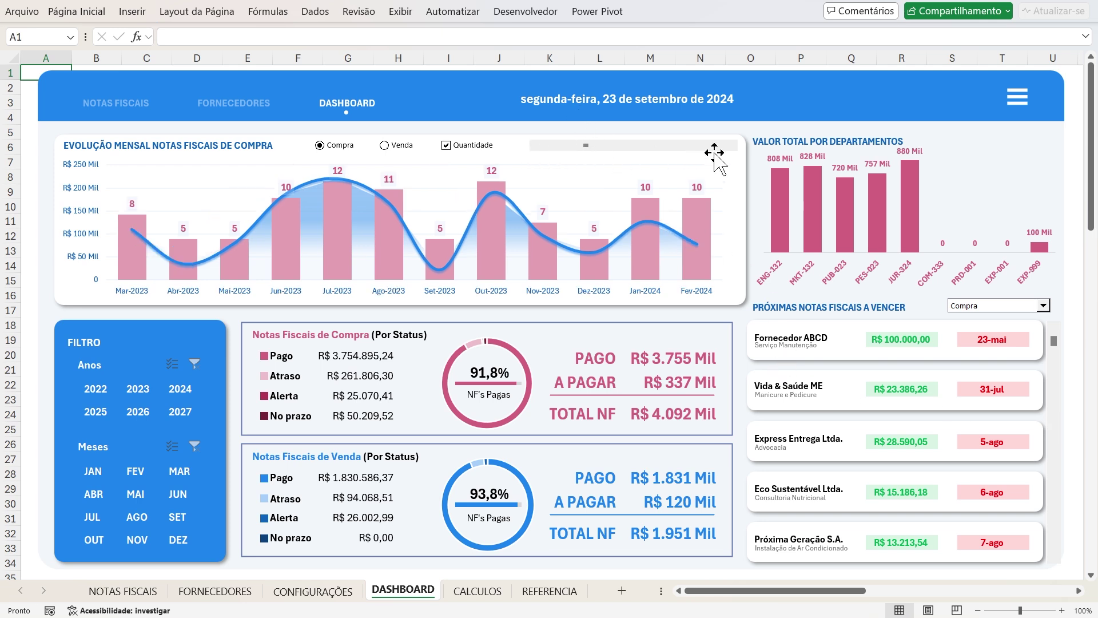
{"action": "left_click", "coordinate": [732, 146]}
{"action": "left_click", "coordinate": [733, 150]}
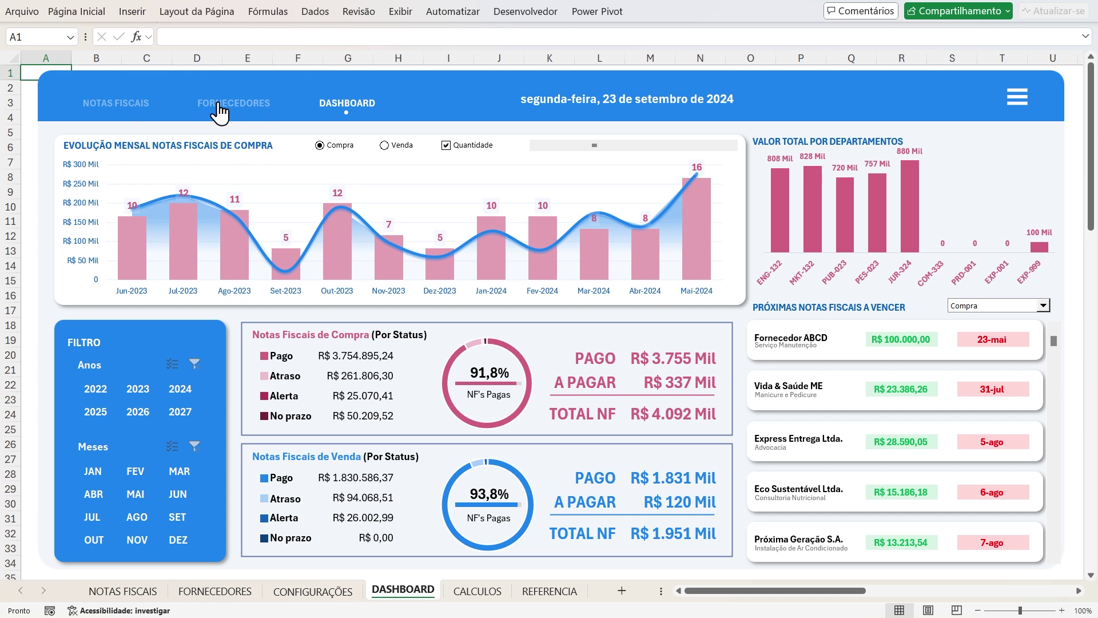
Open the NOTAS FISCAIS sheet and review the last records of the invoice register, down to record 401
{"action": "left_click", "coordinate": [249, 108]}
{"action": "left_click", "coordinate": [131, 114]}
{"action": "scroll", "coordinate": [417, 311], "scroll_direction": "up", "scroll_amount": 6}
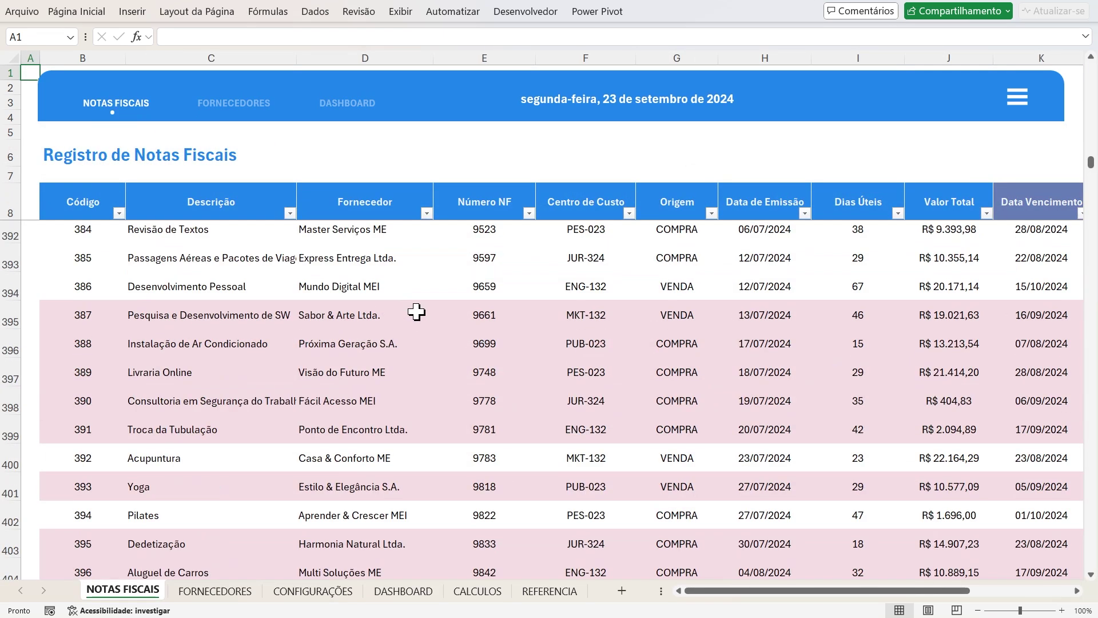
{"action": "scroll", "coordinate": [434, 303], "scroll_direction": "down", "scroll_amount": 8}
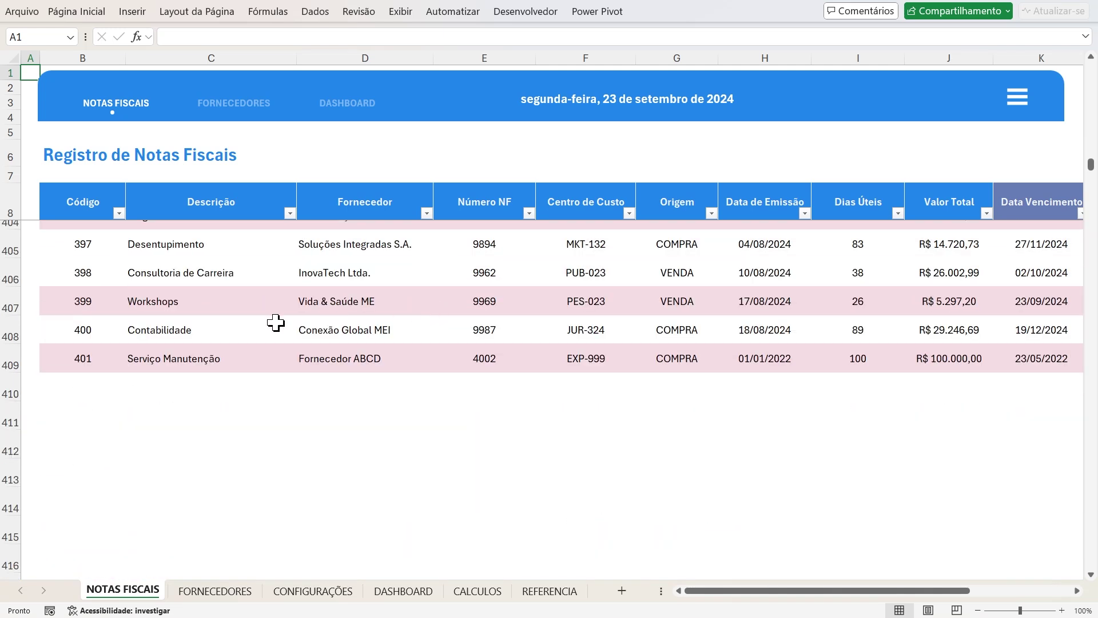
{"action": "scroll", "coordinate": [238, 323], "scroll_direction": "up", "scroll_amount": 2}
{"action": "scroll", "coordinate": [201, 440], "scroll_direction": "down", "scroll_amount": 1}
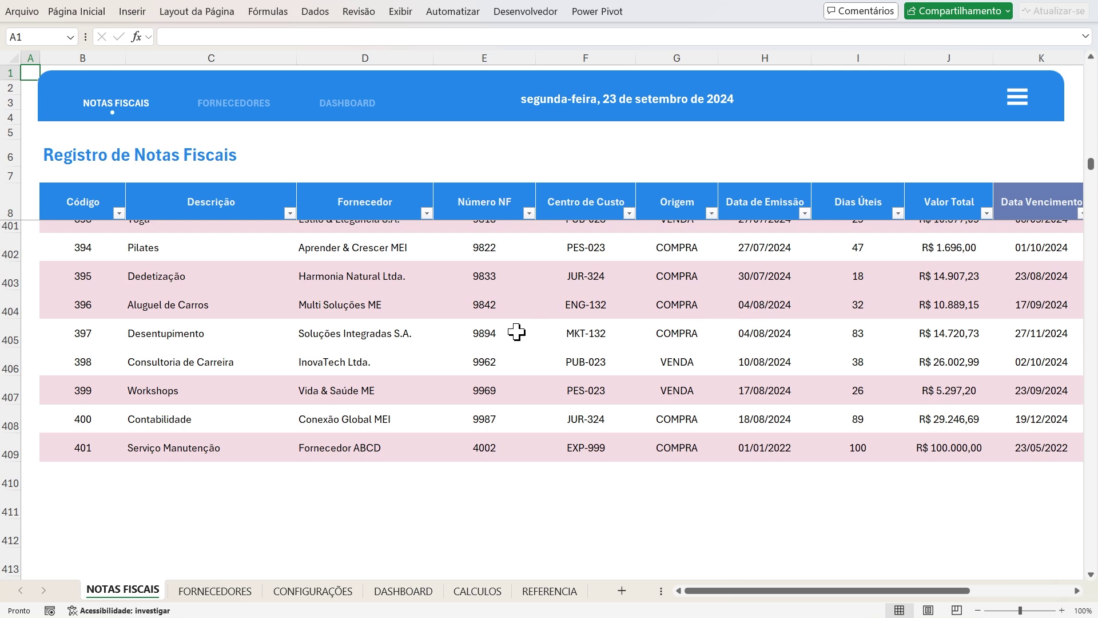
{"action": "scroll", "coordinate": [623, 311], "scroll_direction": "up", "scroll_amount": 1}
{"action": "scroll", "coordinate": [621, 312], "scroll_direction": "up", "scroll_amount": 1}
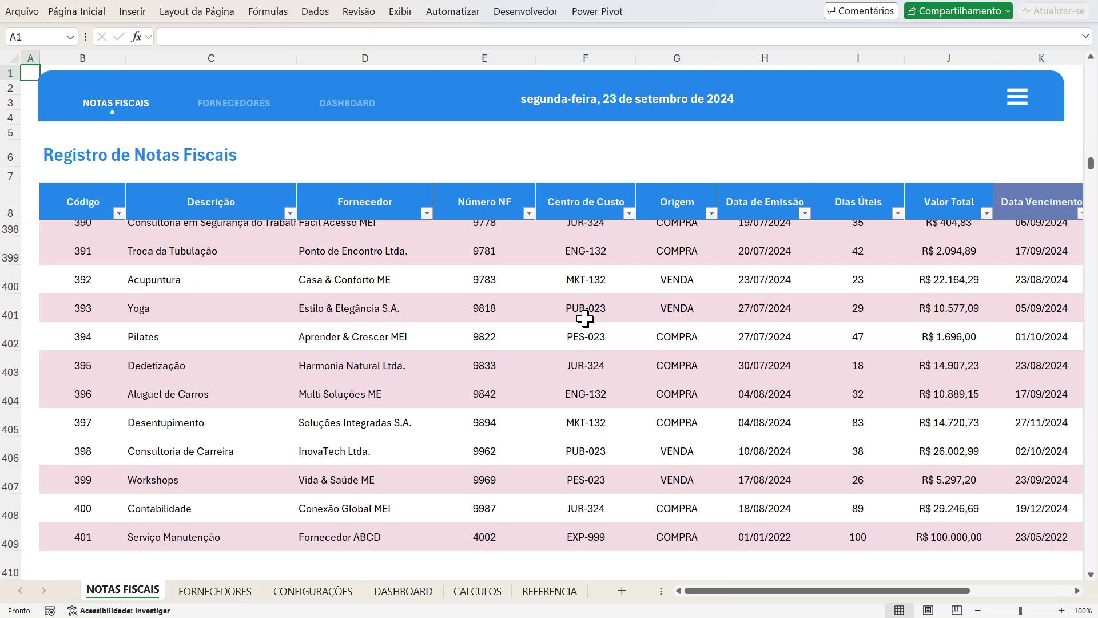